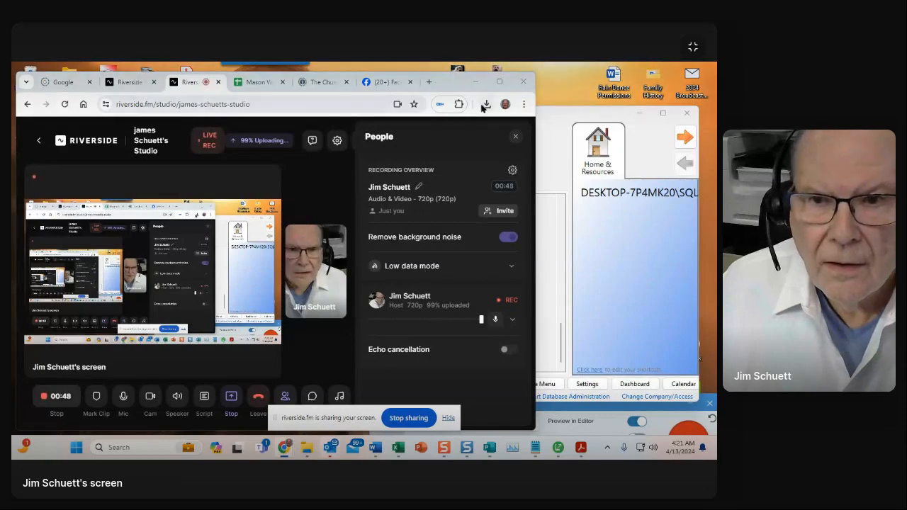
# - Minimize the browser and the Report Printing window, and bring the Sage 100 Contractor main window into clear view
pyautogui.click(473, 82)
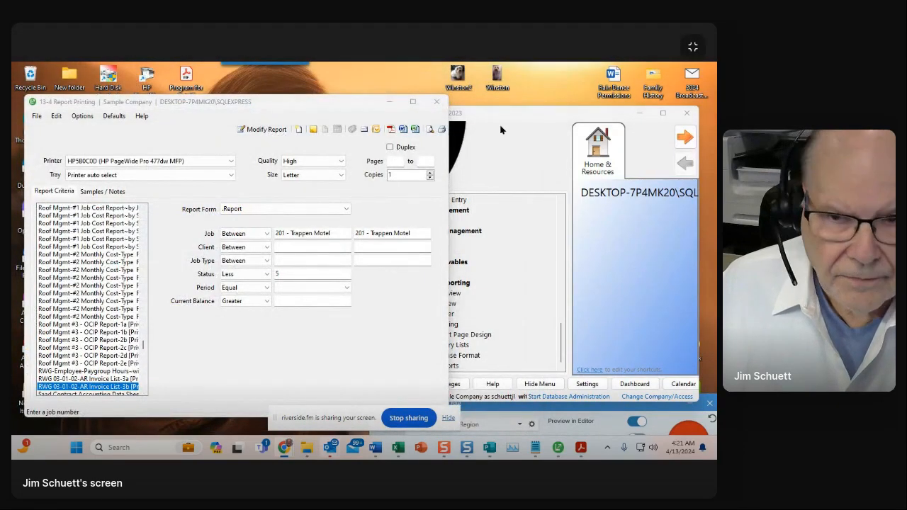
pyautogui.click(518, 120)
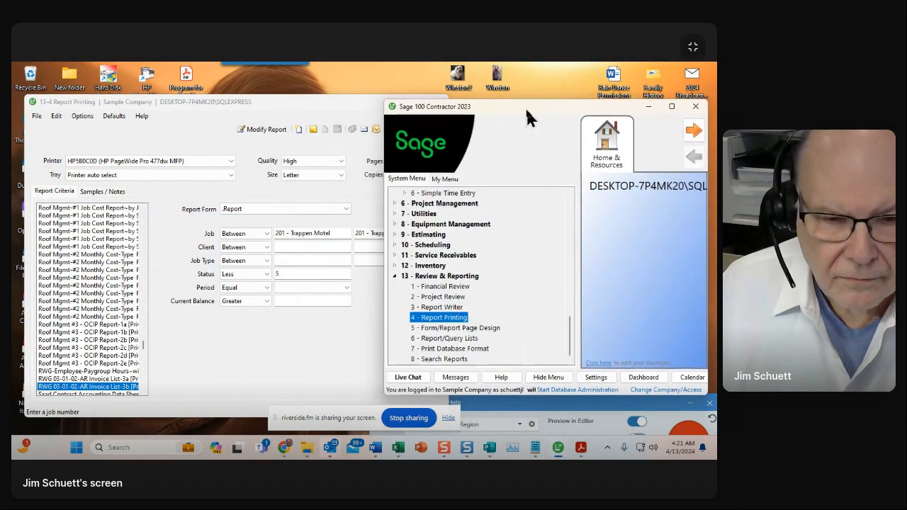
pyautogui.moveTo(521, 117); pyautogui.dragTo(522, 119)
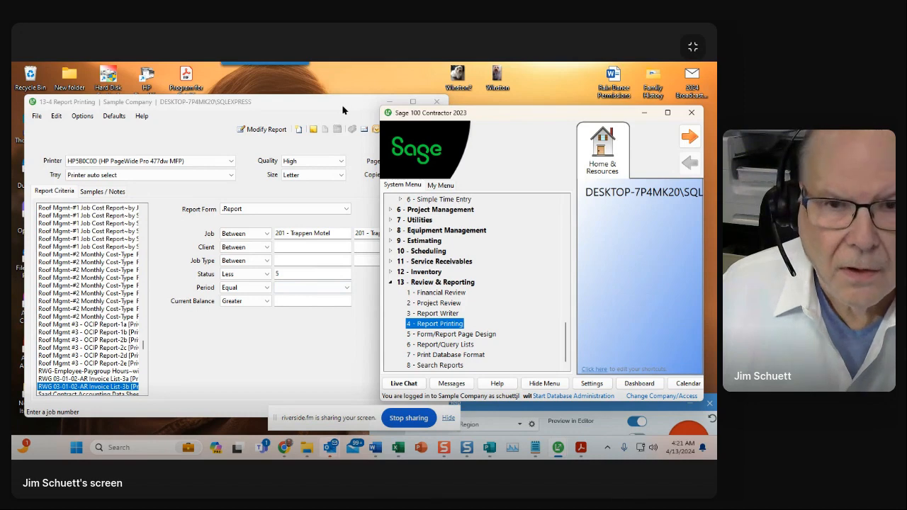
pyautogui.click(389, 102)
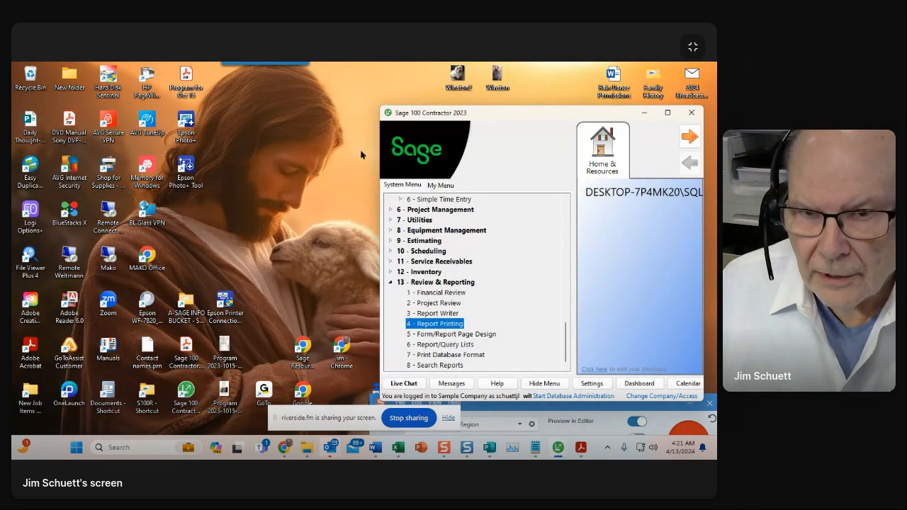
pyautogui.moveTo(495, 116); pyautogui.dragTo(485, 108)
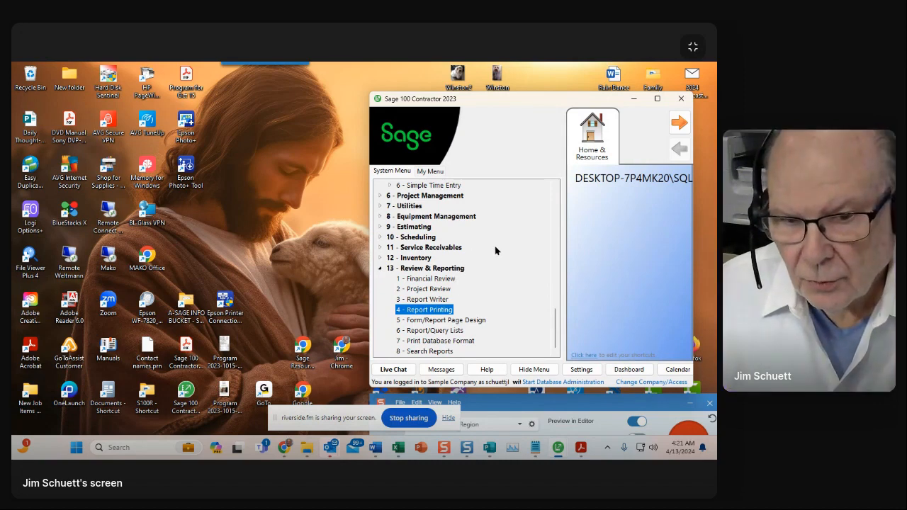
# - Open 13-3 Report Writer and start with a blank report
pyautogui.doubleClick(422, 299)
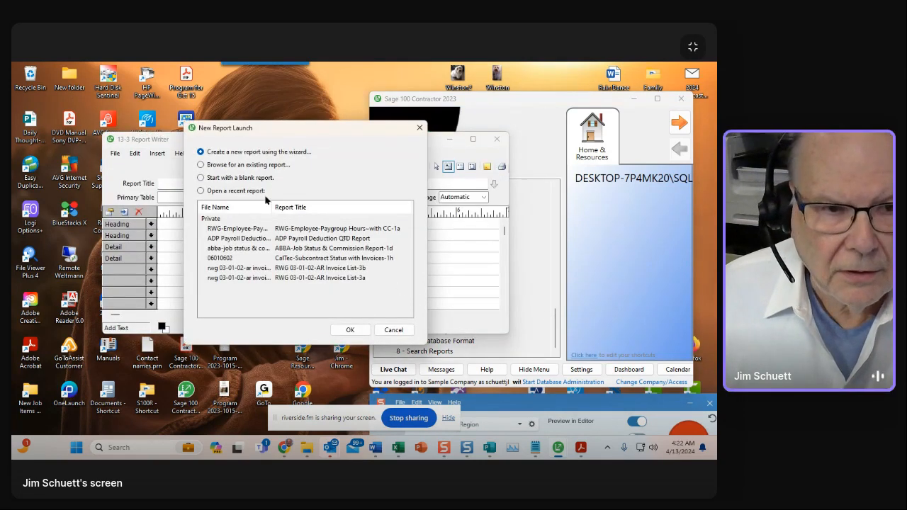
pyautogui.moveTo(306, 132); pyautogui.dragTo(318, 132)
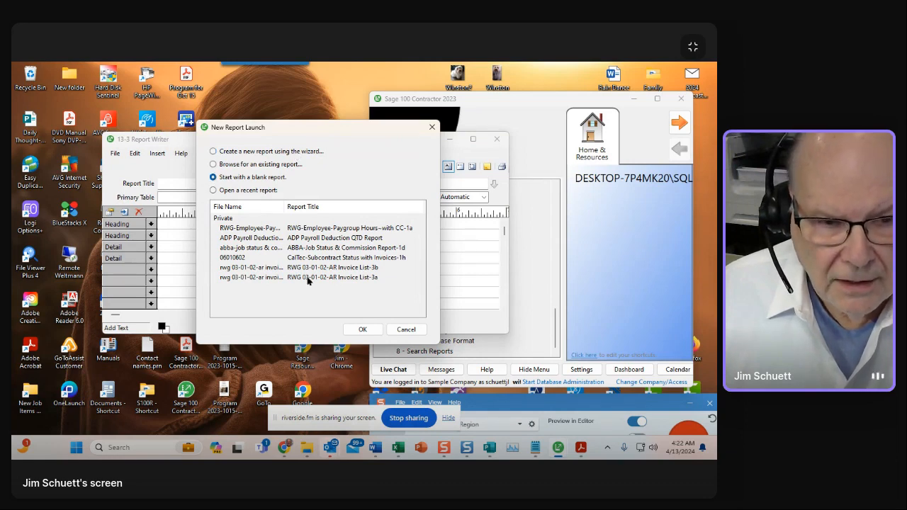
pyautogui.click(356, 331)
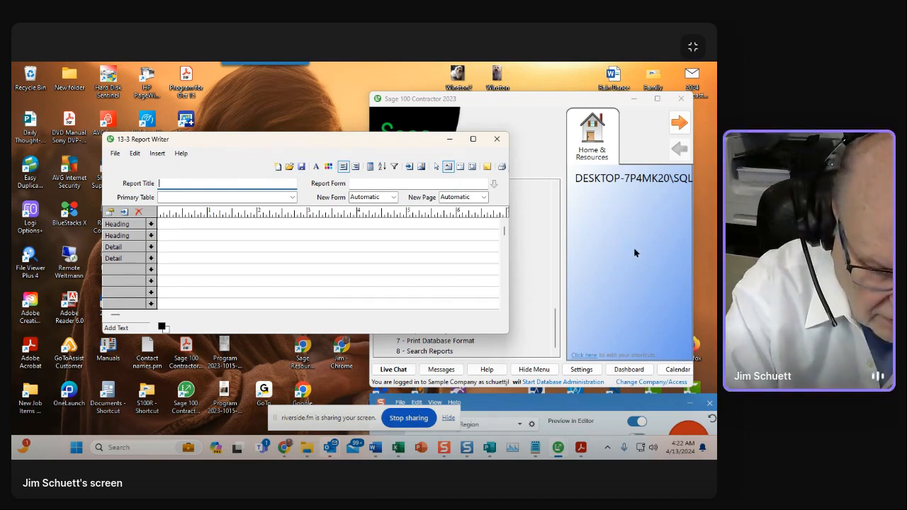
# - Title the report "RWG-Employee-Payroup Report~-1a"
pyautogui.write('RWG')
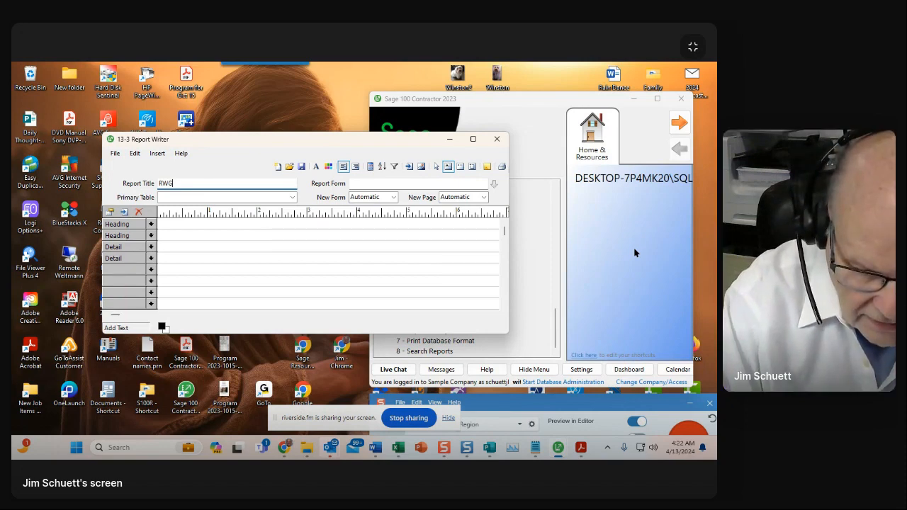
pyautogui.write('-')
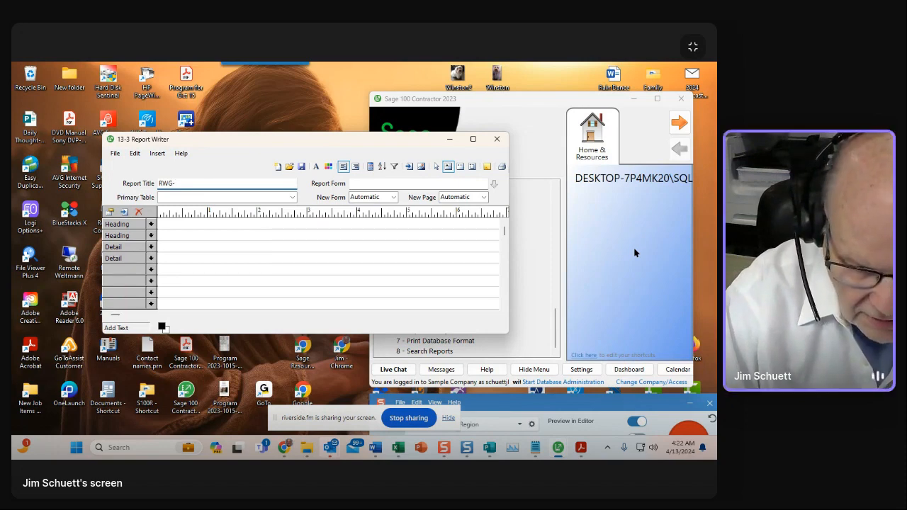
pyautogui.write('Em')
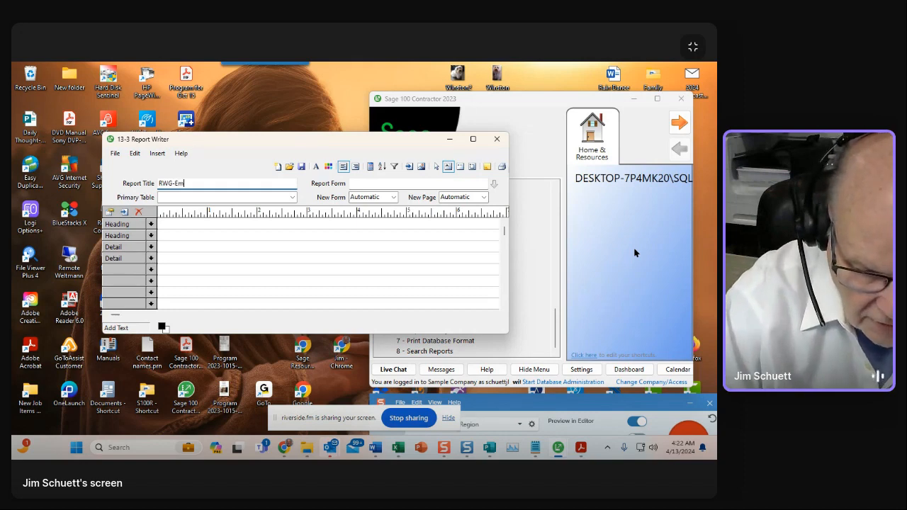
pyautogui.write('ployee')
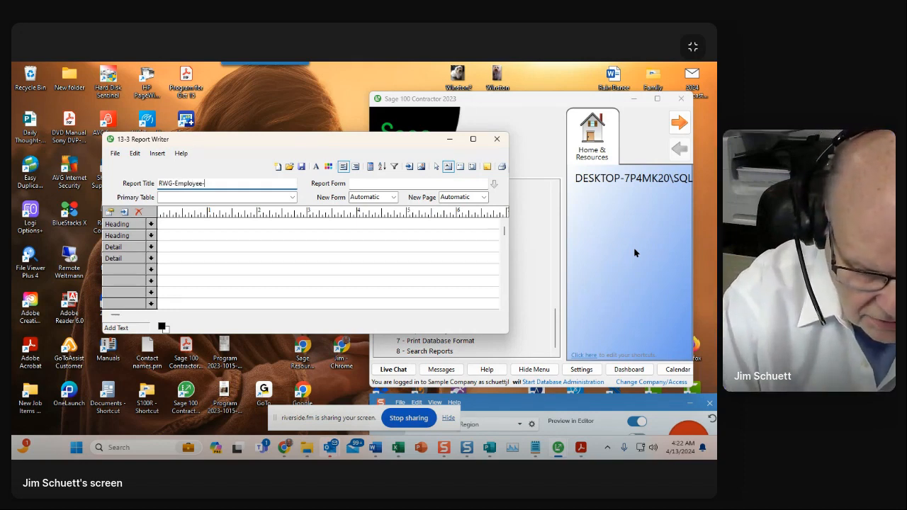
pyautogui.write('-Payr')
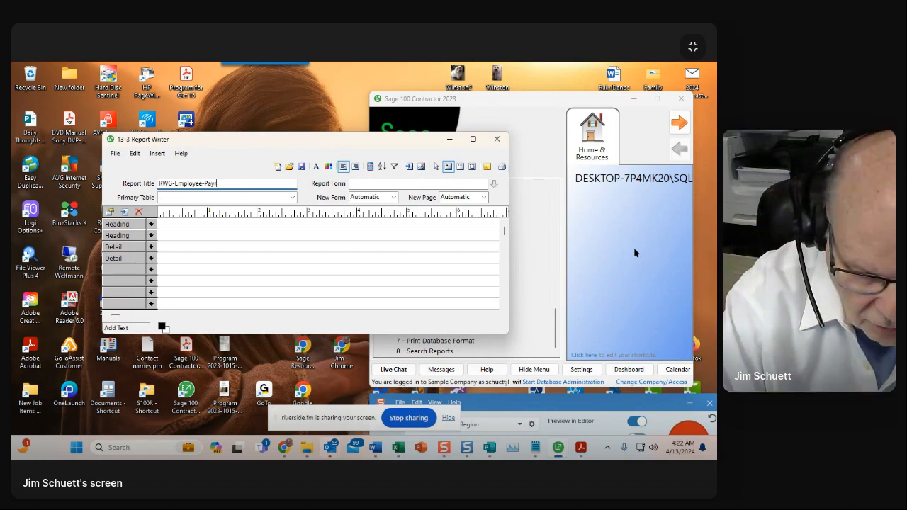
pyautogui.write('oup')
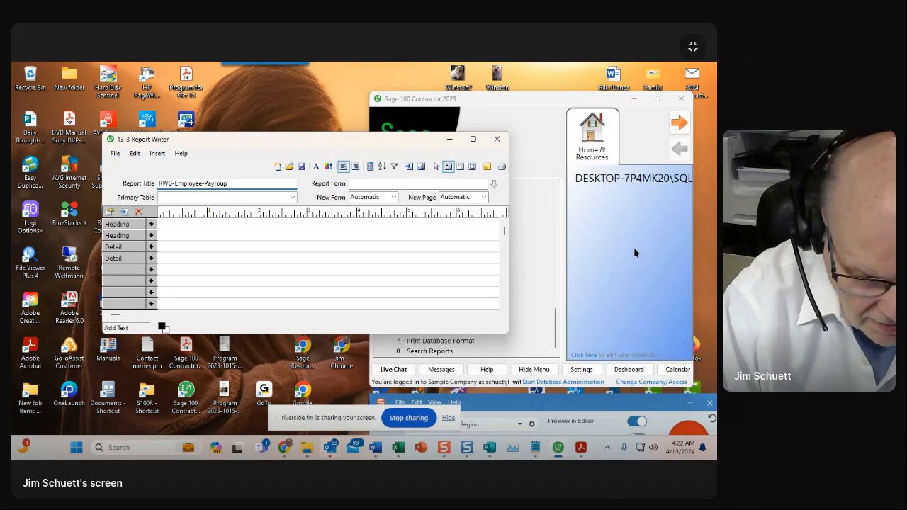
pyautogui.write('Report')
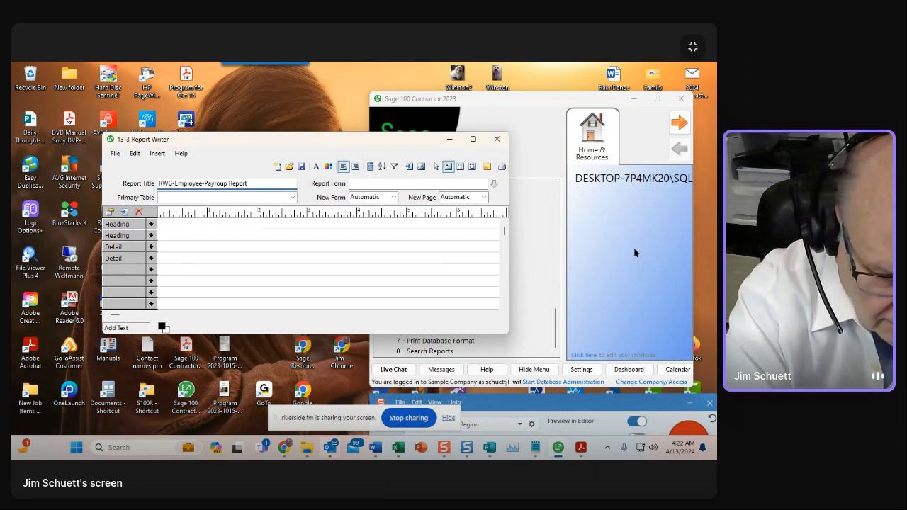
pyautogui.write('-')
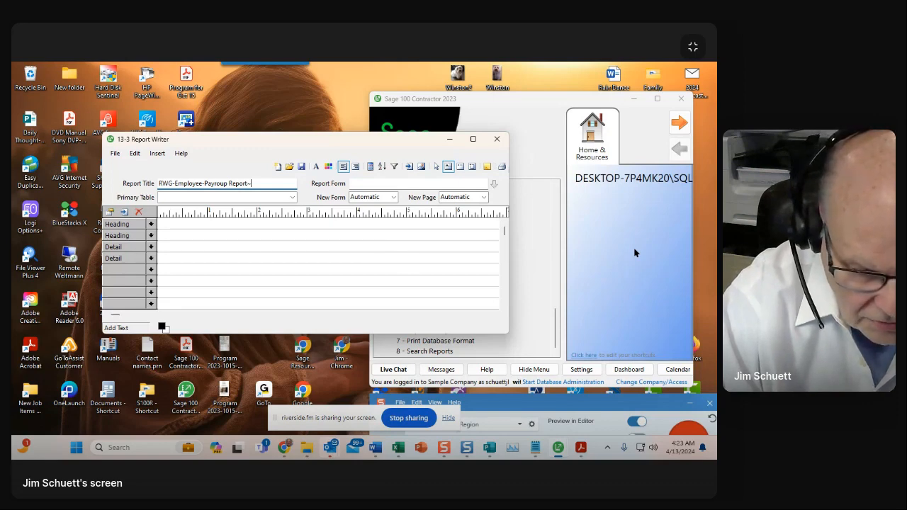
pyautogui.write('-')
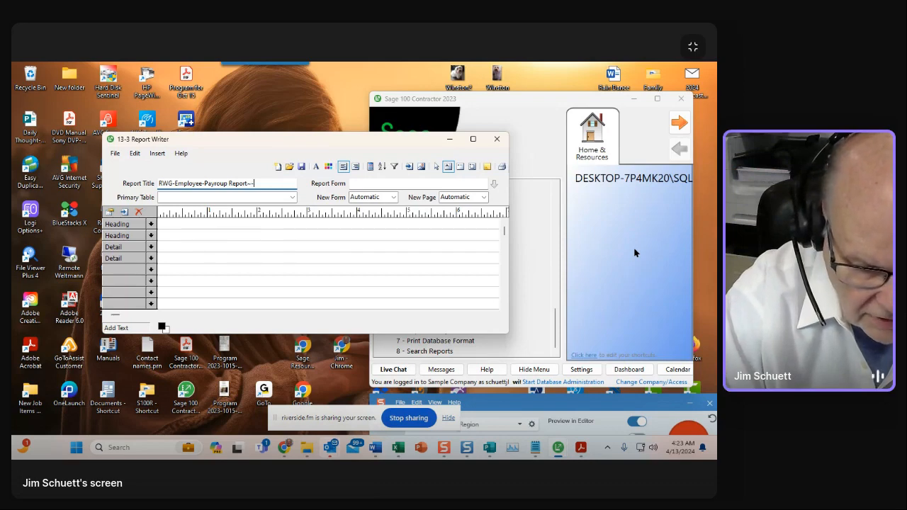
pyautogui.write('1a')
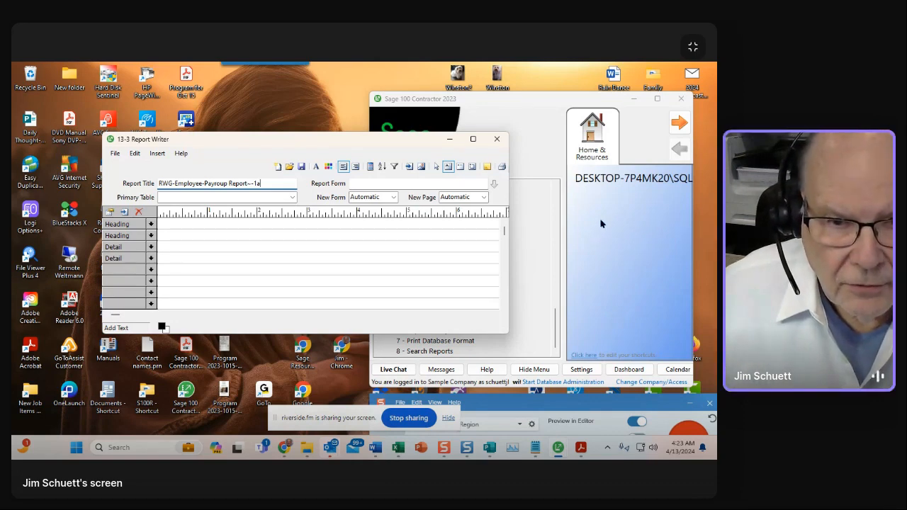
# - Assign the portrait system form System.Report as the report form
pyautogui.click(376, 183)
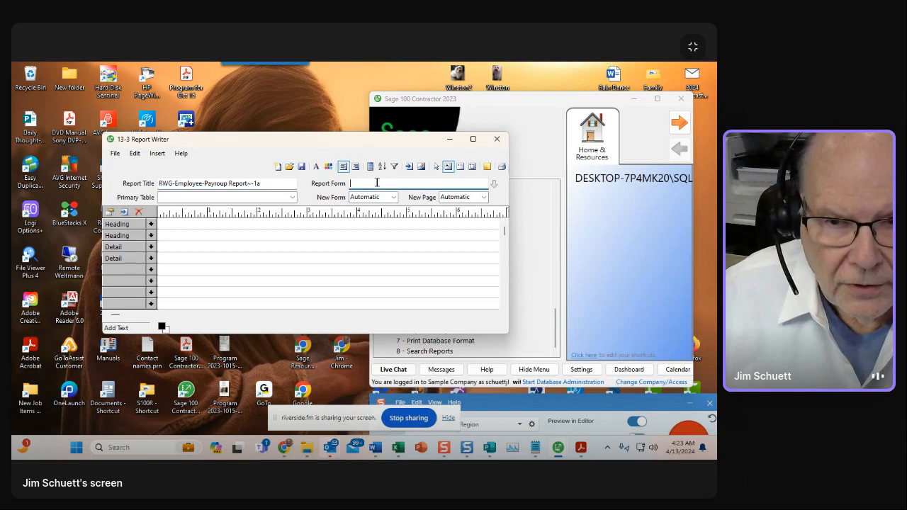
pyautogui.click(491, 183)
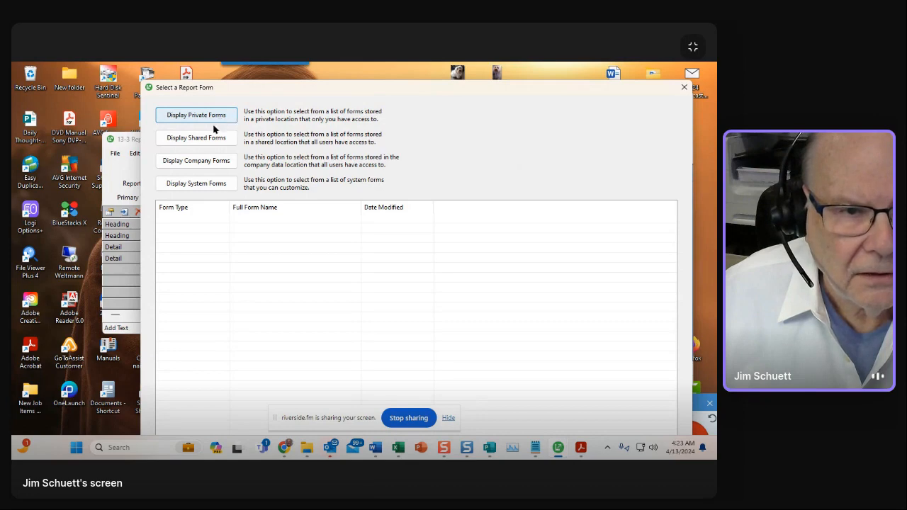
pyautogui.click(194, 184)
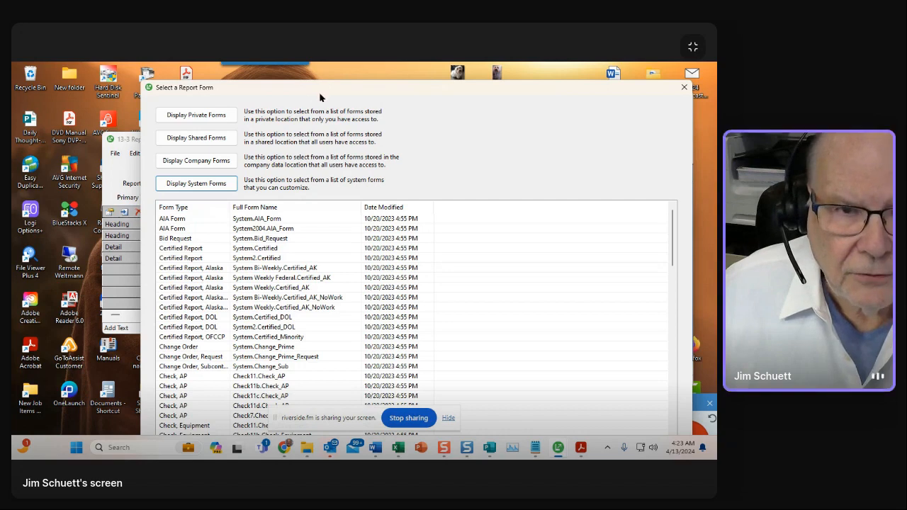
pyautogui.moveTo(316, 88); pyautogui.dragTo(279, 80)
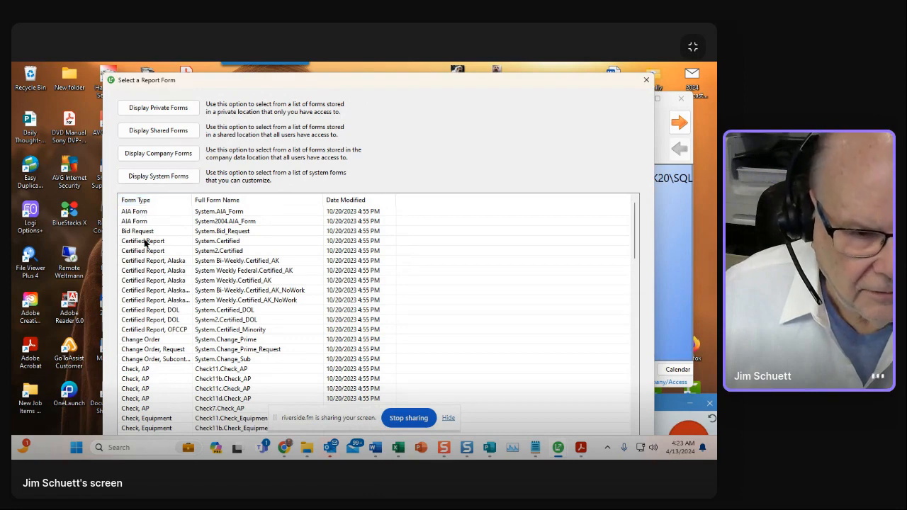
pyautogui.scroll(-15, 144, 252)
pyautogui.scroll(-8, 148, 265)
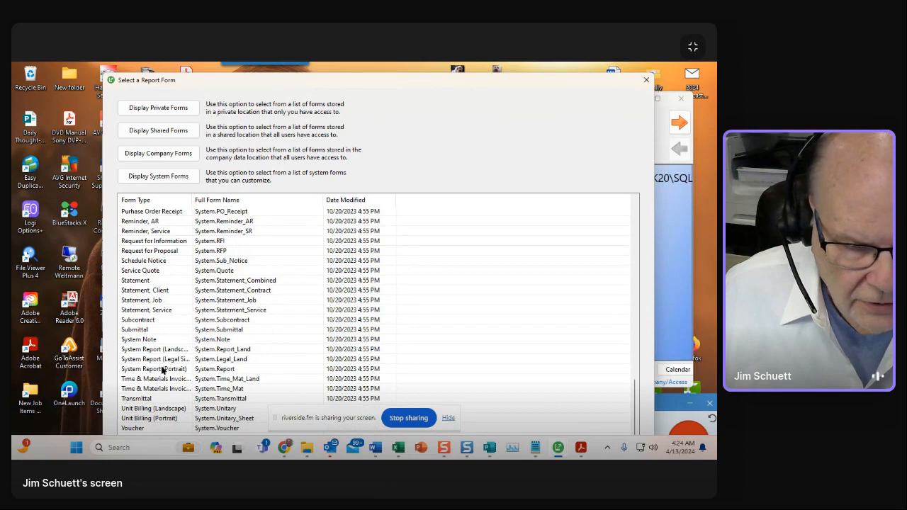
pyautogui.doubleClick(209, 370)
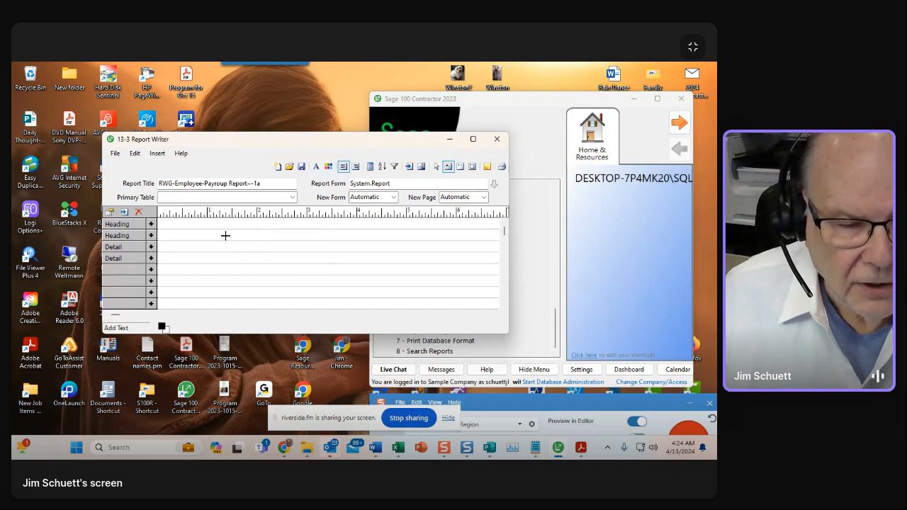
# - Set the report's primary table to Timecard Lines and enlarge the Report Writer window to show the full page width
pyautogui.click(290, 200)
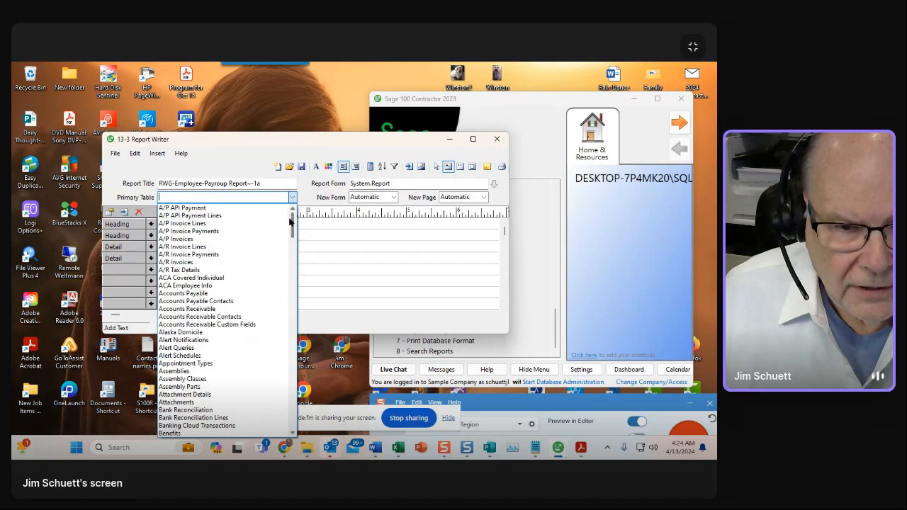
pyautogui.moveTo(291, 226); pyautogui.dragTo(303, 414)
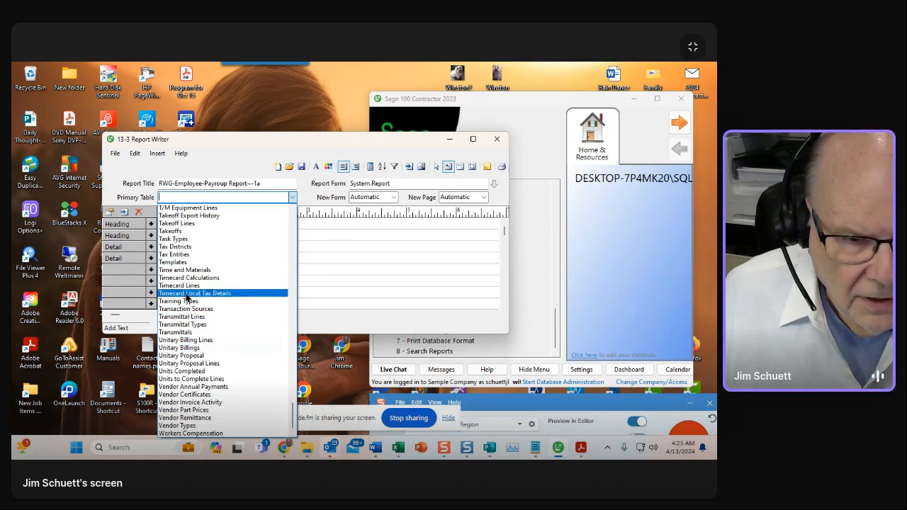
pyautogui.click(183, 285)
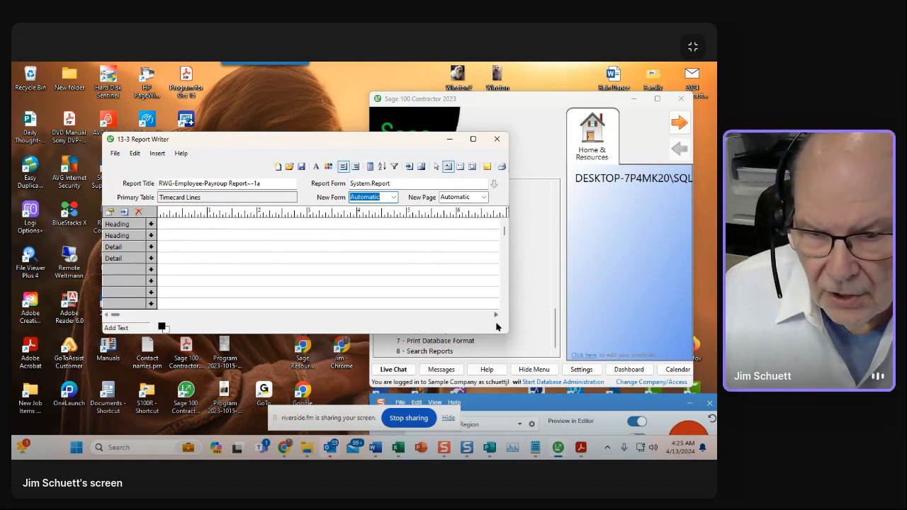
pyautogui.moveTo(505, 335); pyautogui.dragTo(566, 371)
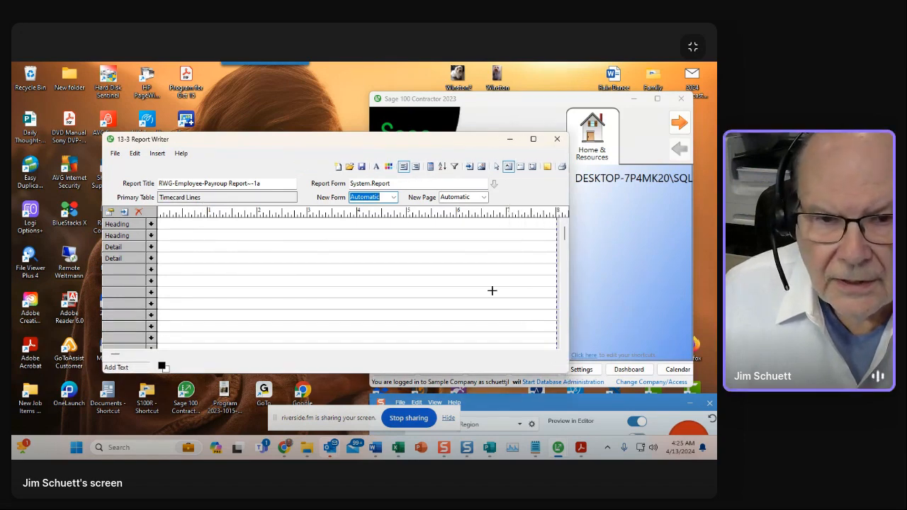
# - Save the report as a private report, using its title "RWG-Employee-Payroup Report~-1a" as the file name
pyautogui.click(263, 181)
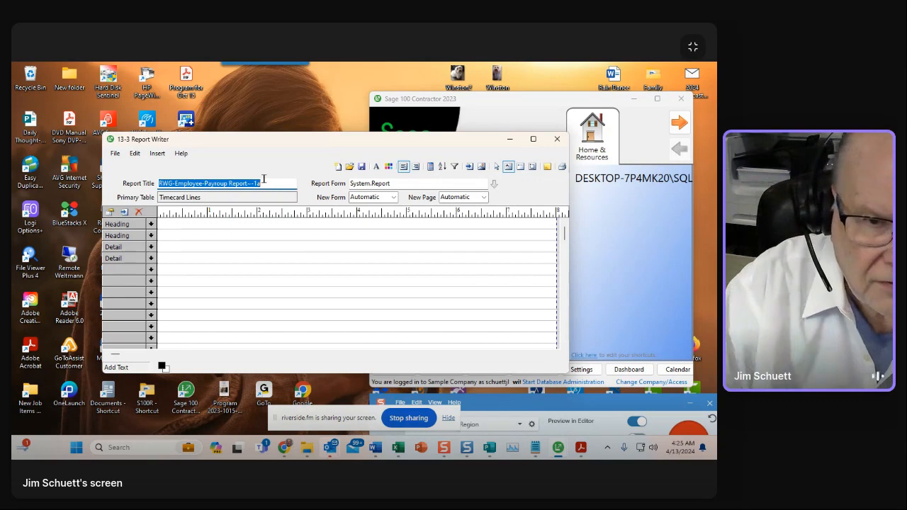
pyautogui.click(361, 168)
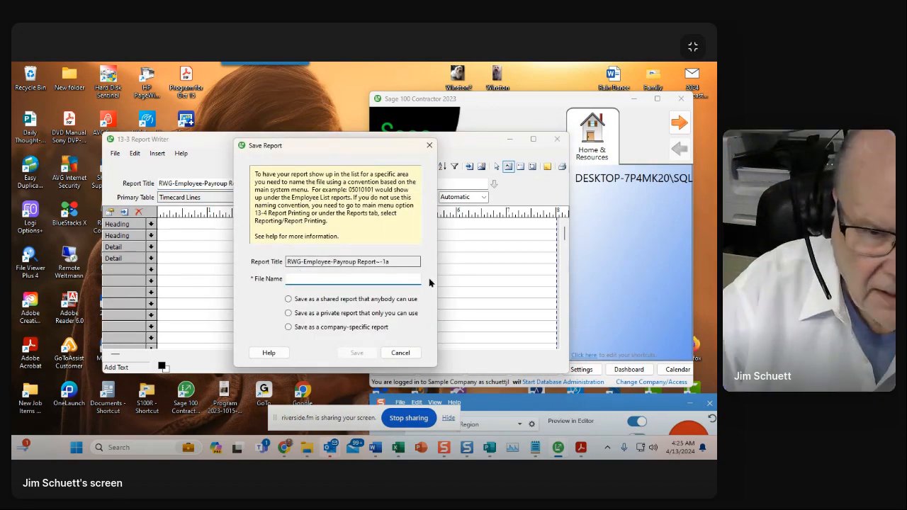
pyautogui.write('RWG-Employee-Payroup Report~-1a')
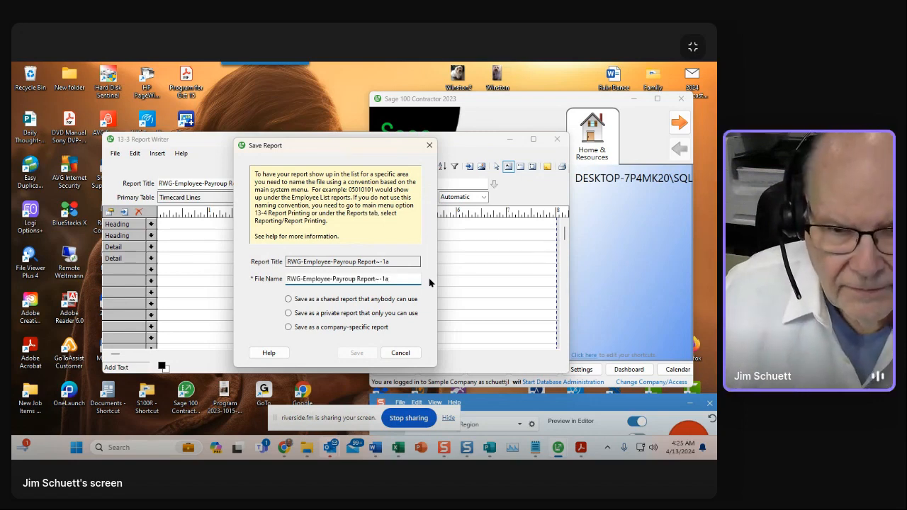
pyautogui.click(288, 314)
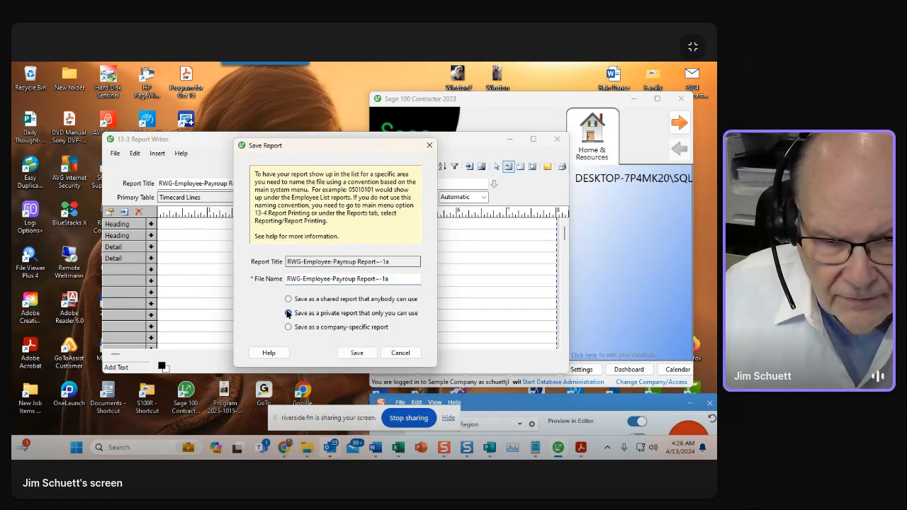
pyautogui.click(355, 353)
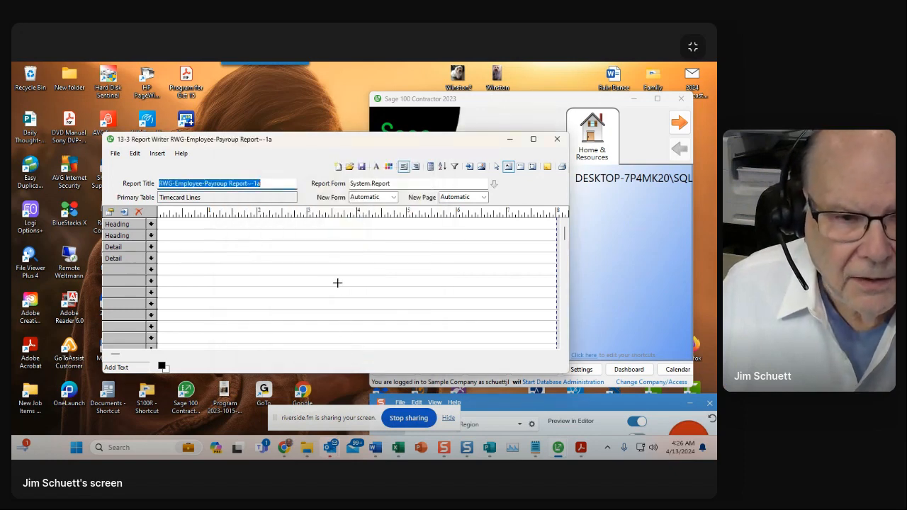
# - Close the Report Writer and open 13-4 Report Printing
pyautogui.click(556, 139)
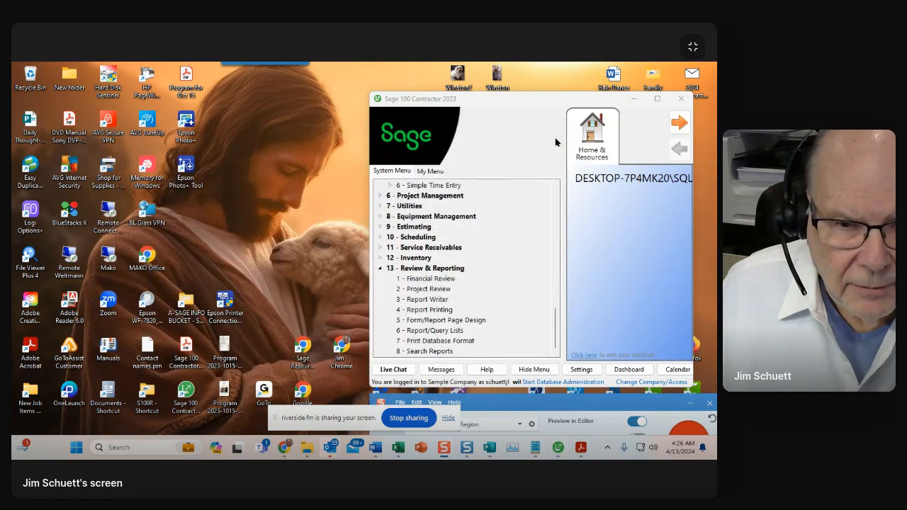
pyautogui.click(425, 312)
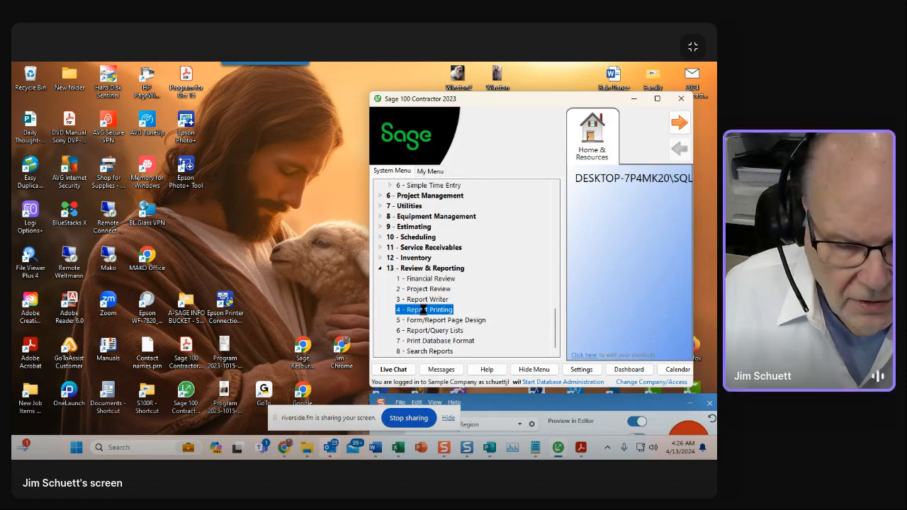
pyautogui.doubleClick(423, 310)
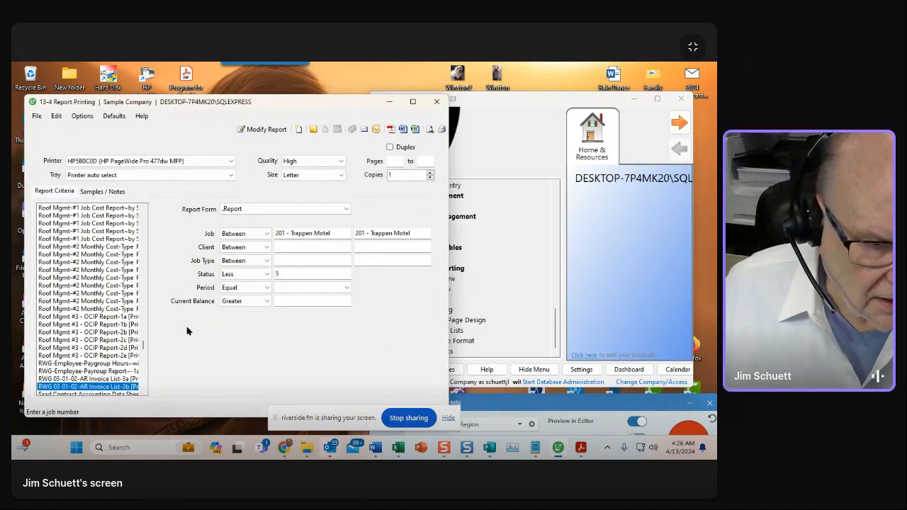
# - Widen the report list to show full report names, and move and lengthen the Report Printing window
pyautogui.moveTo(149, 331); pyautogui.dragTo(266, 338)
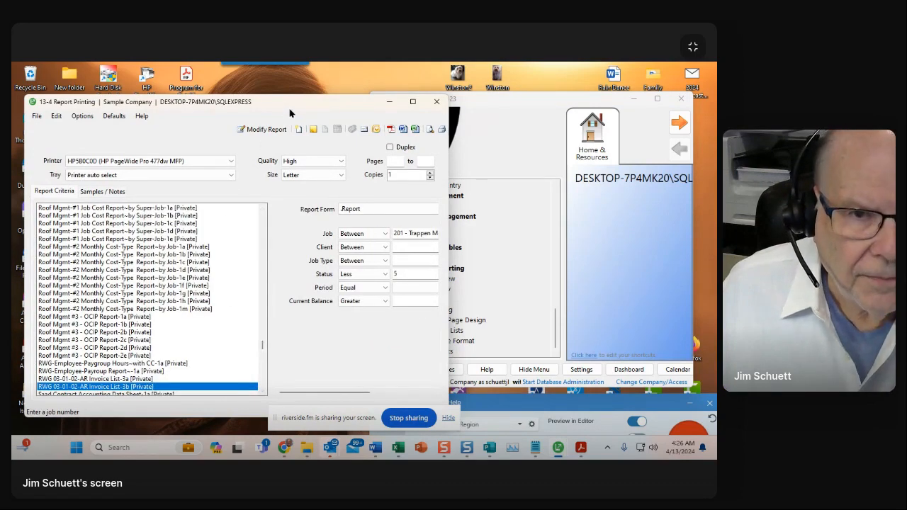
pyautogui.moveTo(294, 101); pyautogui.dragTo(299, 83)
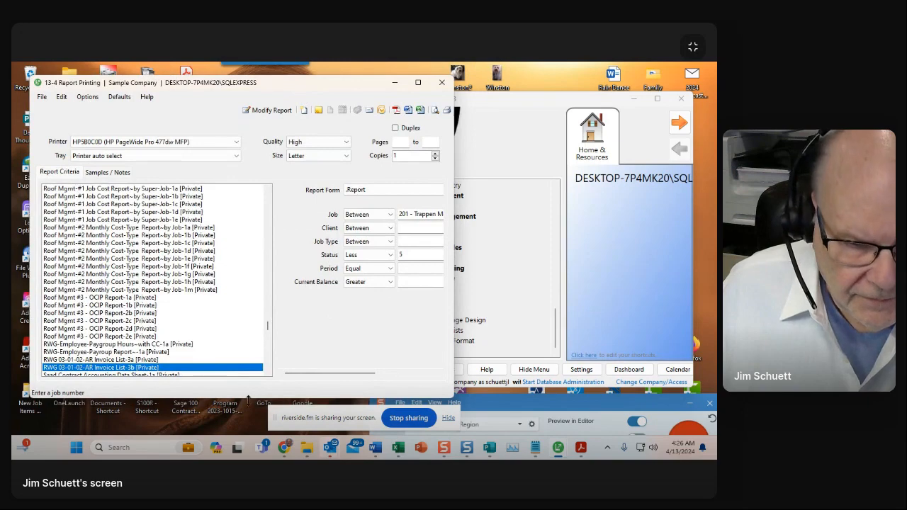
pyautogui.moveTo(248, 397); pyautogui.dragTo(245, 427)
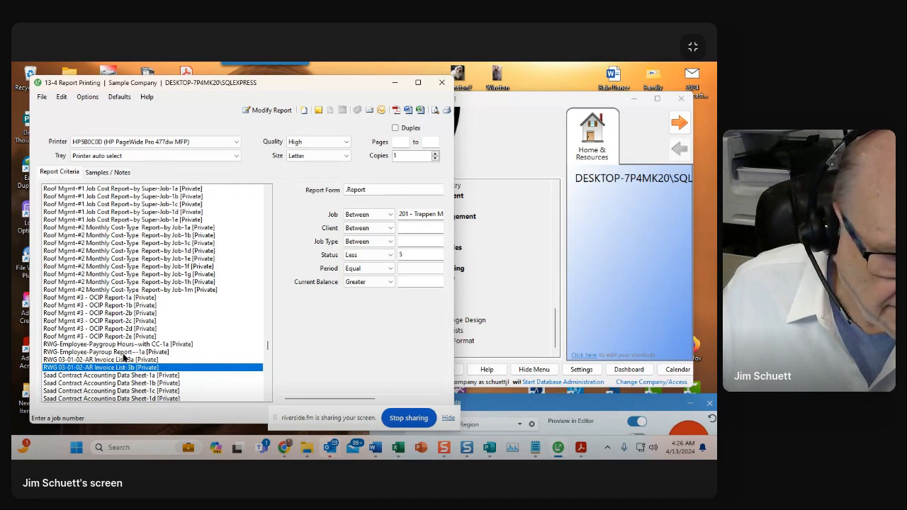
# - Open "RWG-Employee-Payroup Report~-1a" for modification and change its title to "RWG-Employee-Payroup Report~-1b"
pyautogui.click(69, 353)
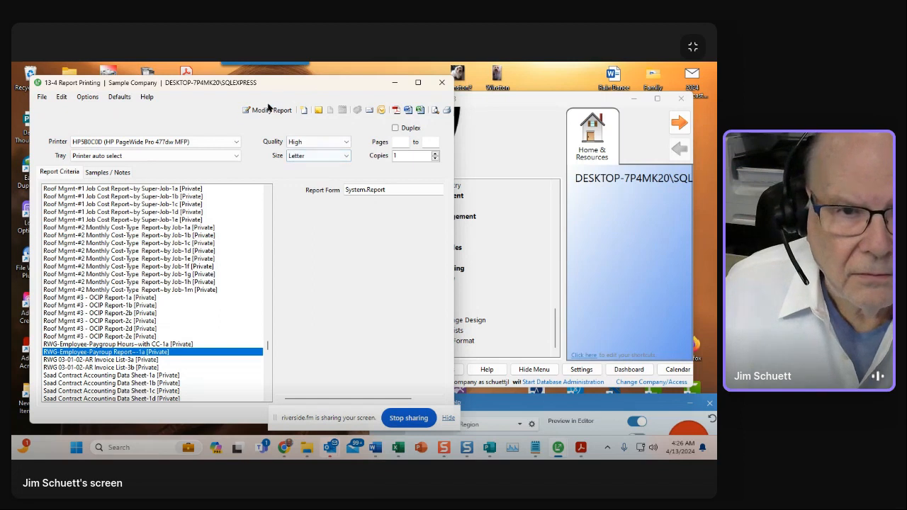
pyautogui.click(266, 110)
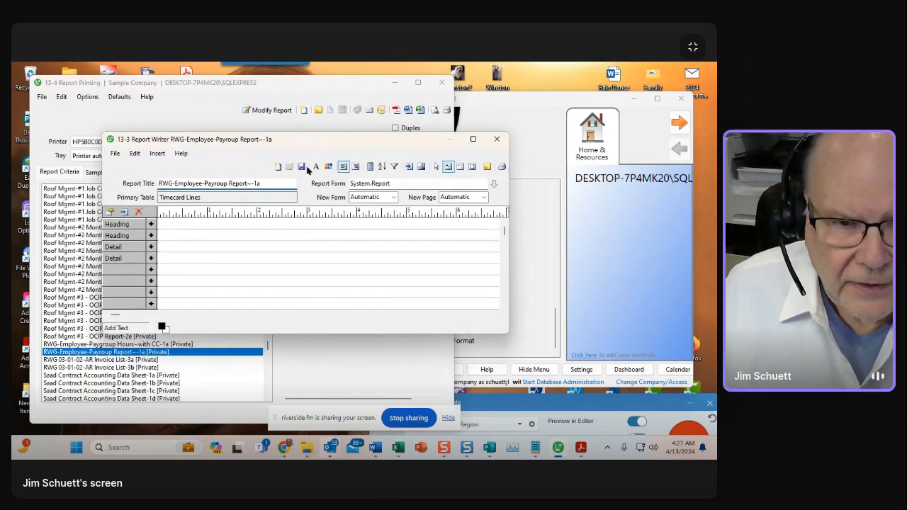
pyautogui.doubleClick(256, 183)
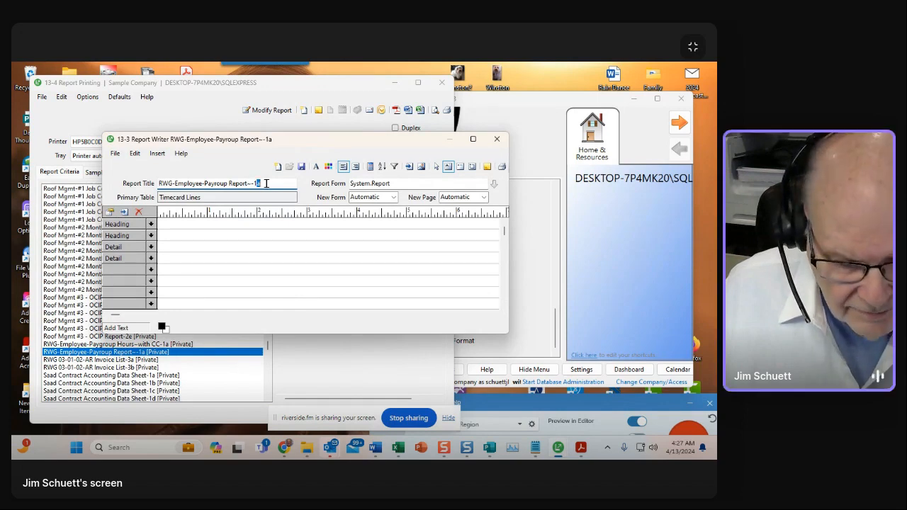
pyautogui.write('1b')
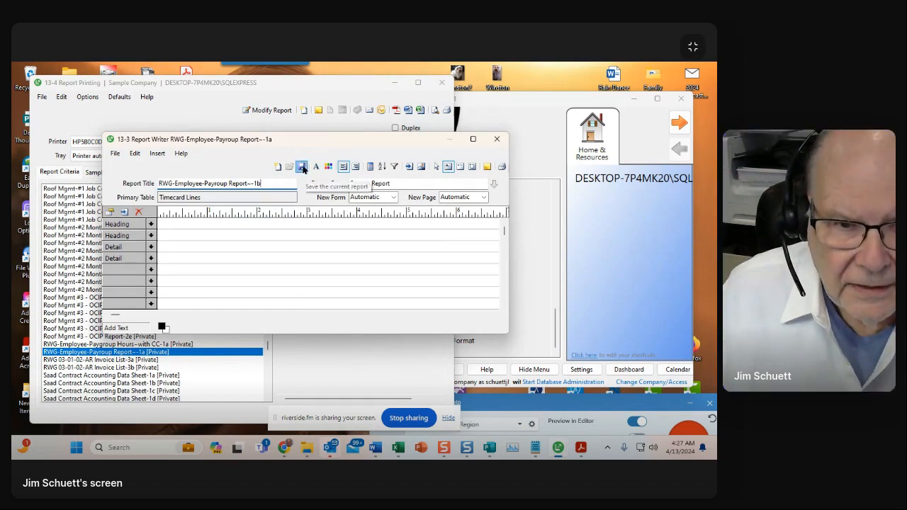
# - Save the retitled report as a private report with the file name "RWG-Employee-Payroup Report~-1b"
pyautogui.click(301, 166)
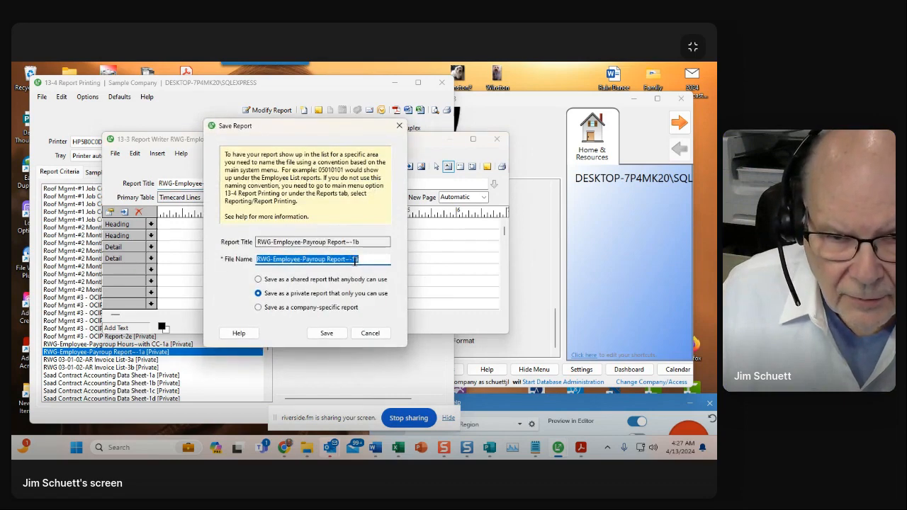
pyautogui.moveTo(354, 261); pyautogui.dragTo(365, 260)
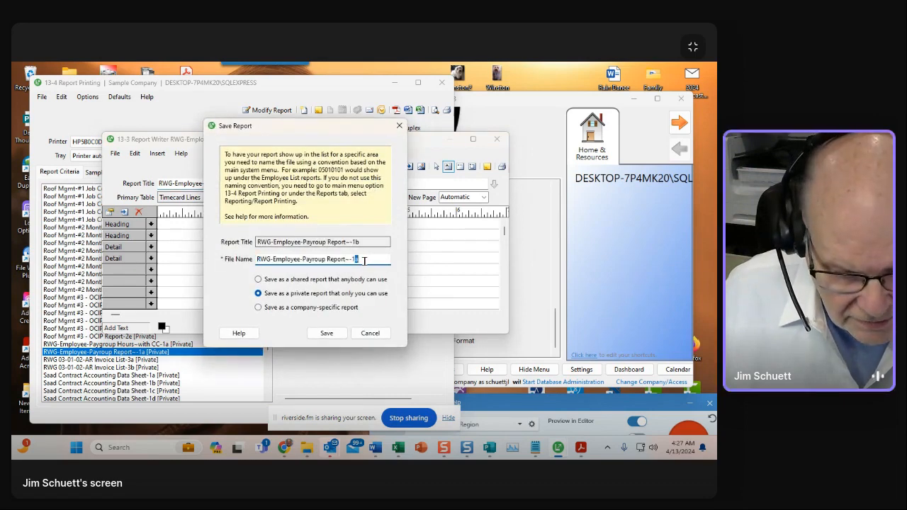
pyautogui.write('b')
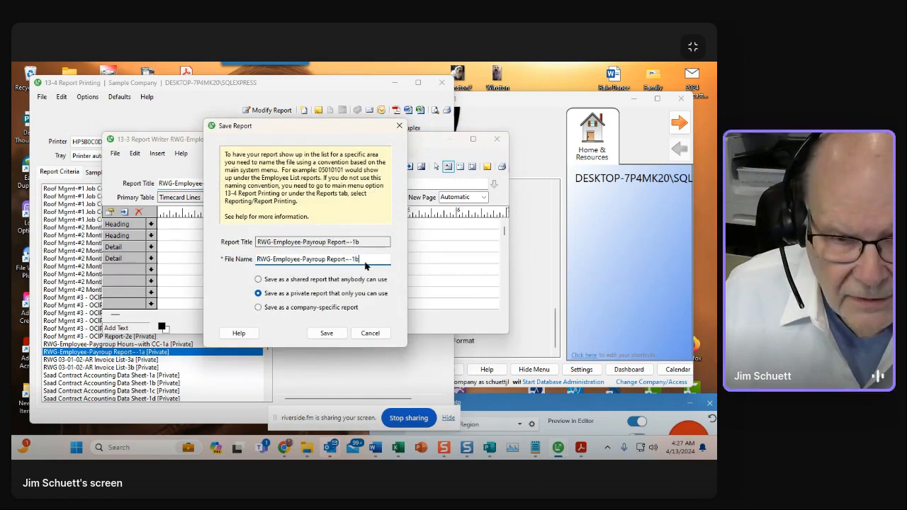
pyautogui.click(333, 333)
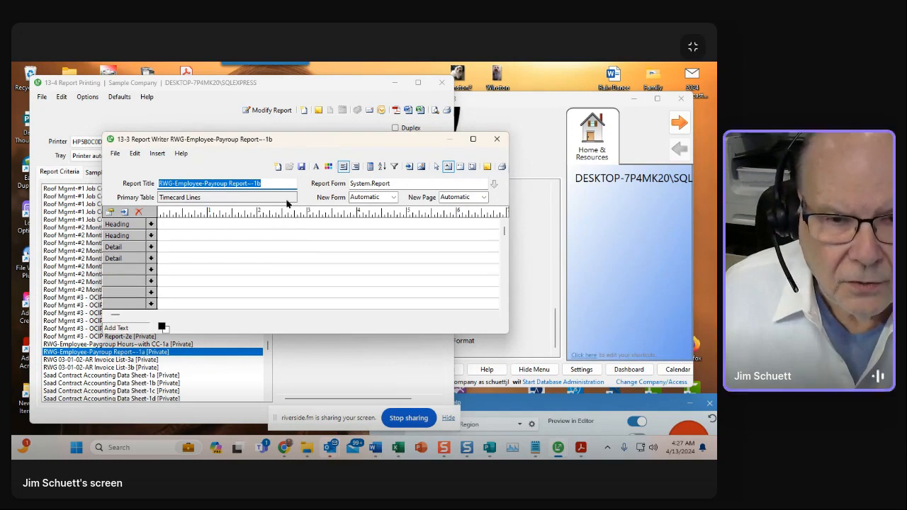
pyautogui.click(299, 167)
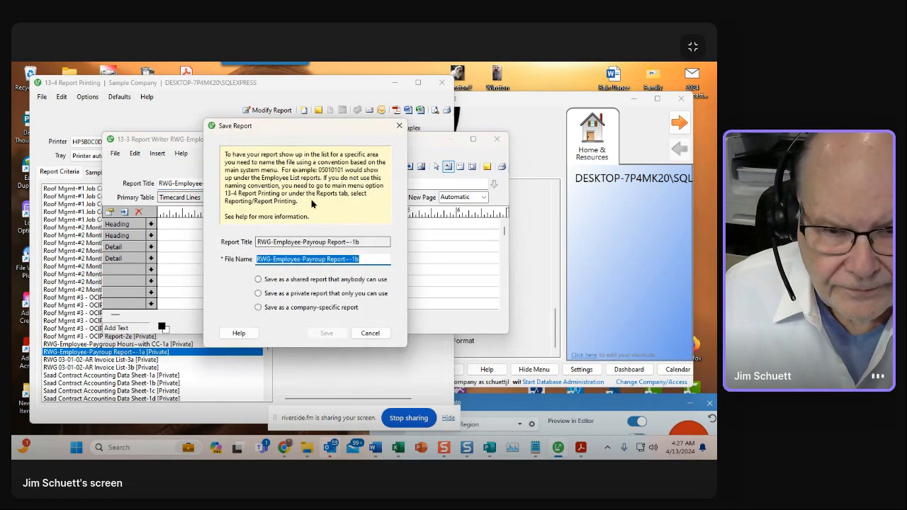
pyautogui.click(309, 293)
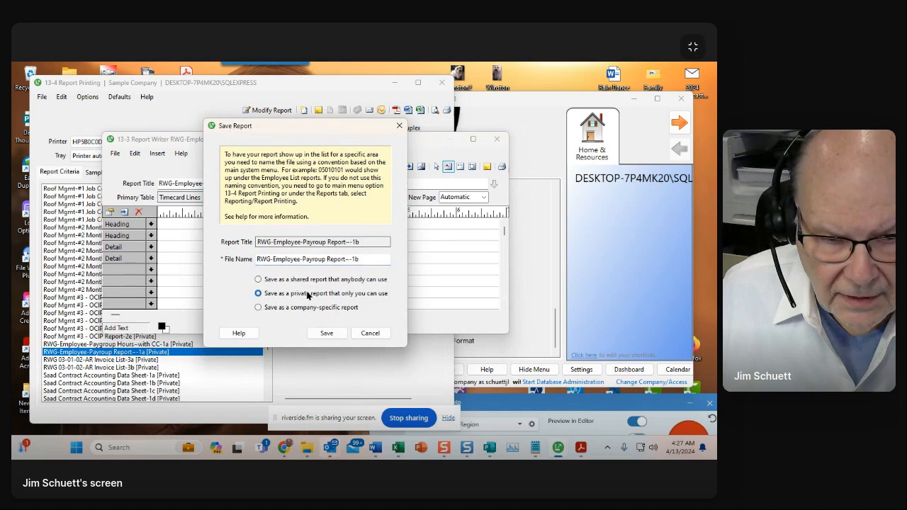
pyautogui.click(327, 332)
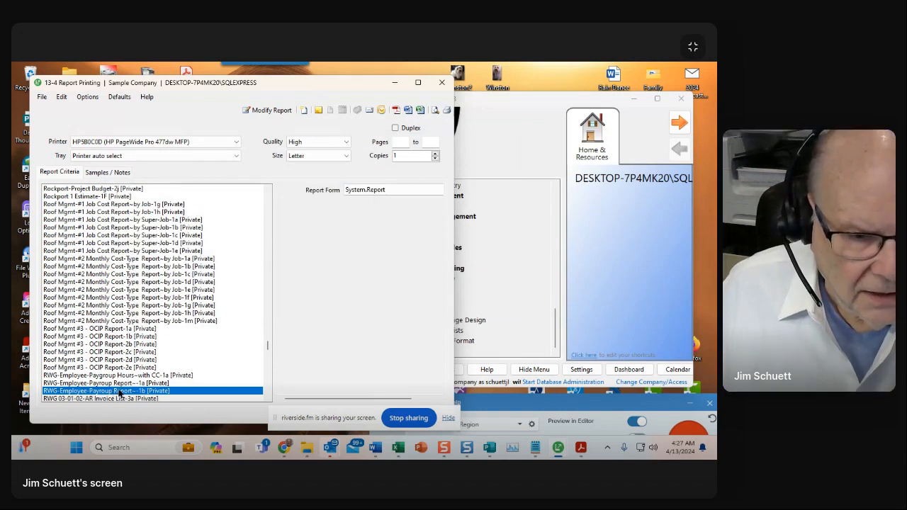
# - Save "RWG-Employee-Payroup Report~-1b" as the default report in Report Printing
pyautogui.click(118, 98)
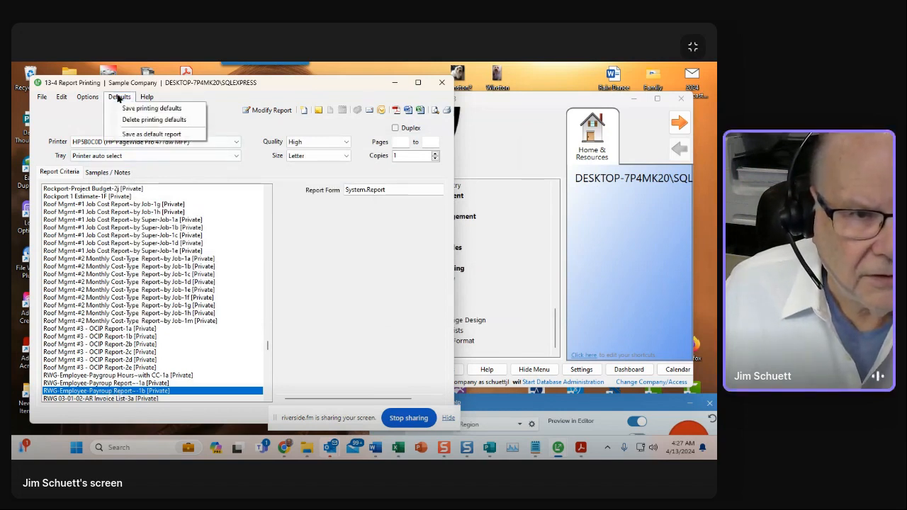
pyautogui.click(146, 134)
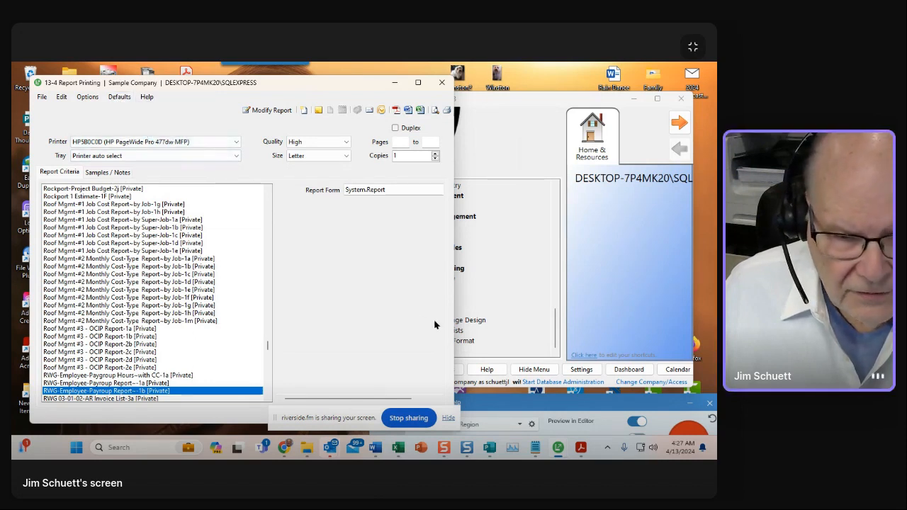
pyautogui.scroll(1, 116, 333)
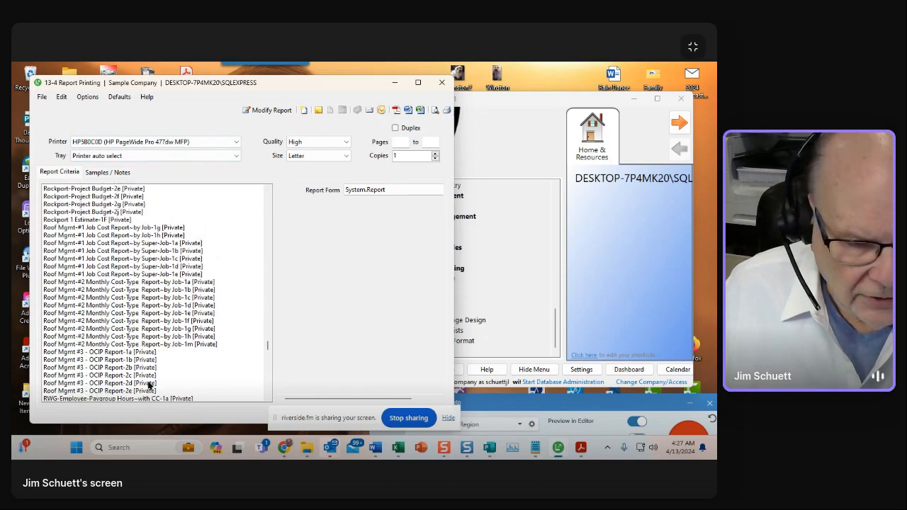
pyautogui.scroll(-4, 154, 341)
pyautogui.scroll(1, 144, 333)
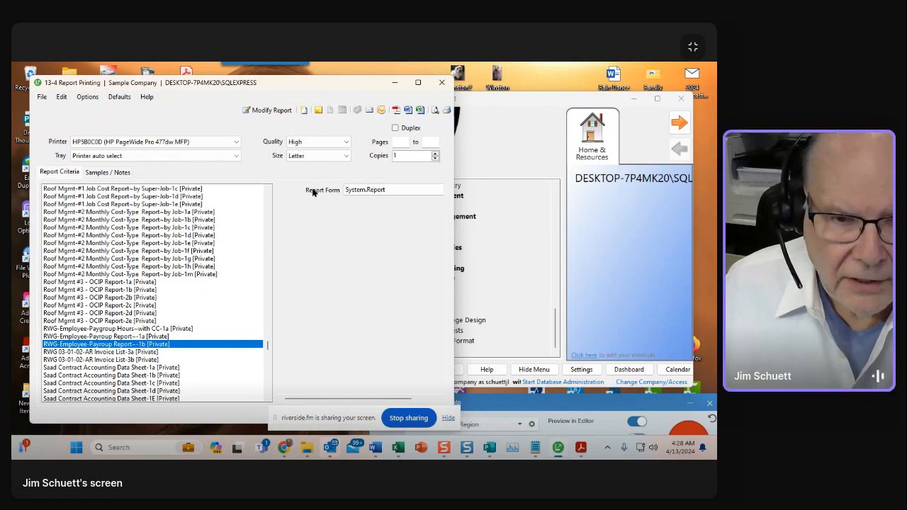
# - Widen the Report Printing window and open the "-1b" report for modification in an enlarged Report Writer window
pyautogui.moveTo(455, 272); pyautogui.dragTo(537, 267)
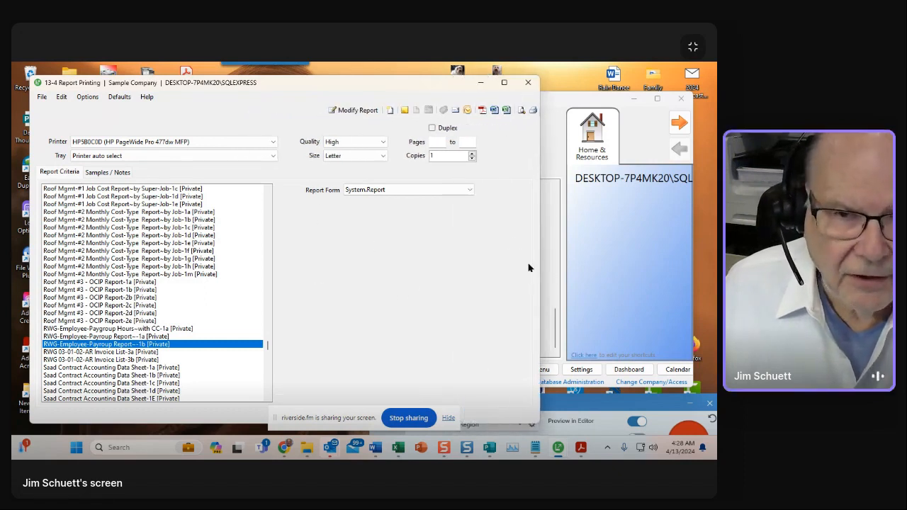
pyautogui.click(350, 111)
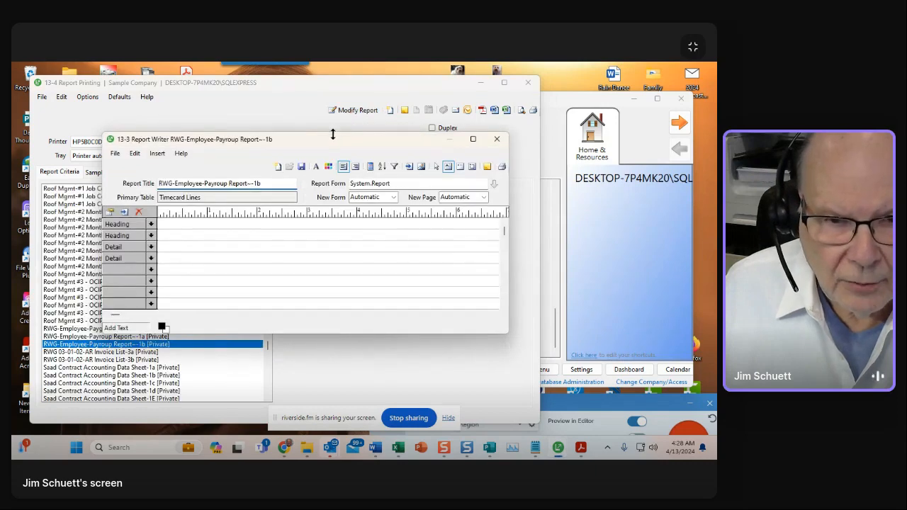
pyautogui.moveTo(329, 143); pyautogui.dragTo(337, 110)
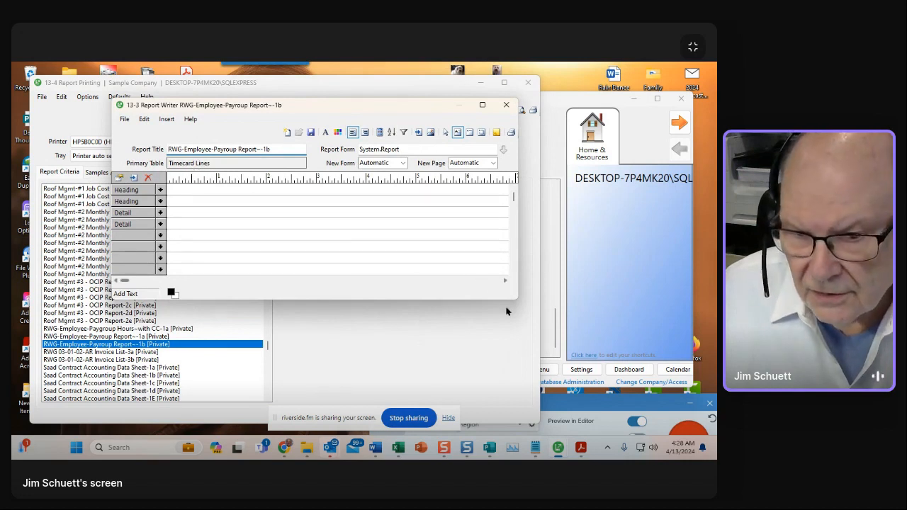
pyautogui.moveTo(514, 300); pyautogui.dragTo(550, 371)
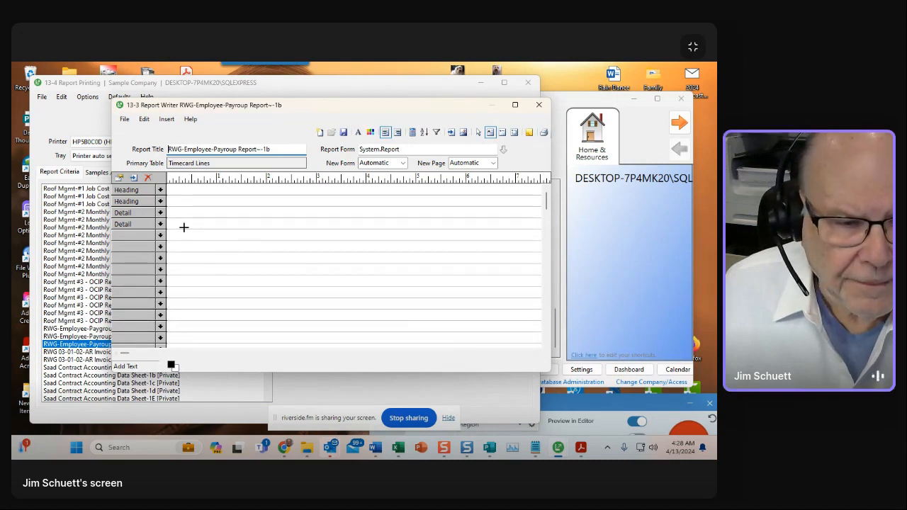
# - Assign the three report lines below the headings to Group 1, Group 2 and Group 3
pyautogui.click(124, 215)
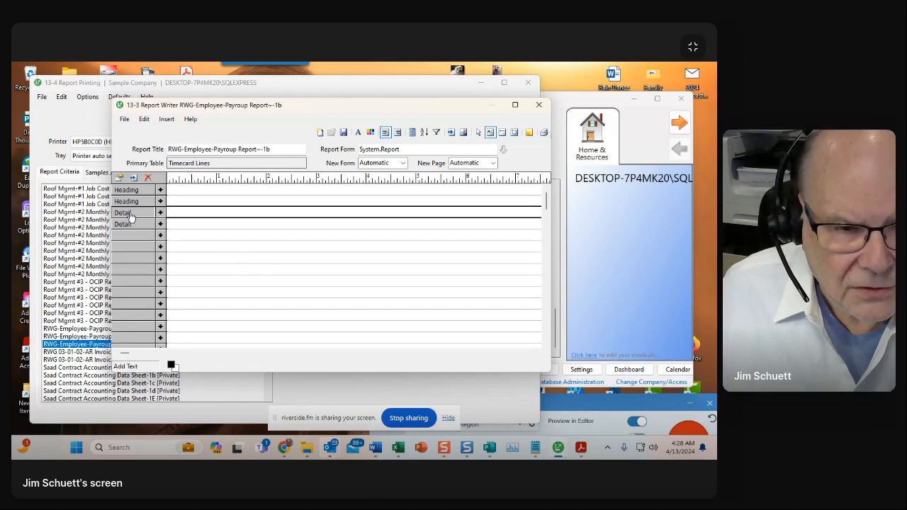
pyautogui.click(161, 216)
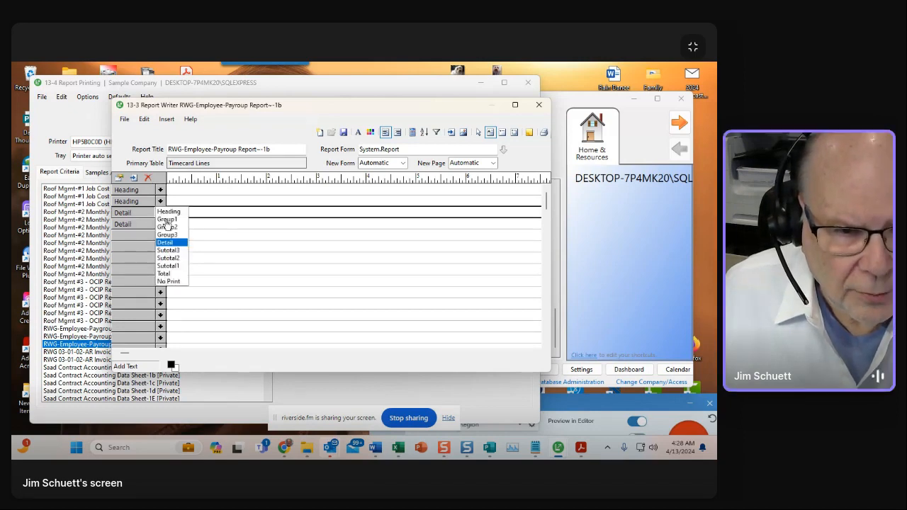
pyautogui.click(164, 219)
pyautogui.click(161, 225)
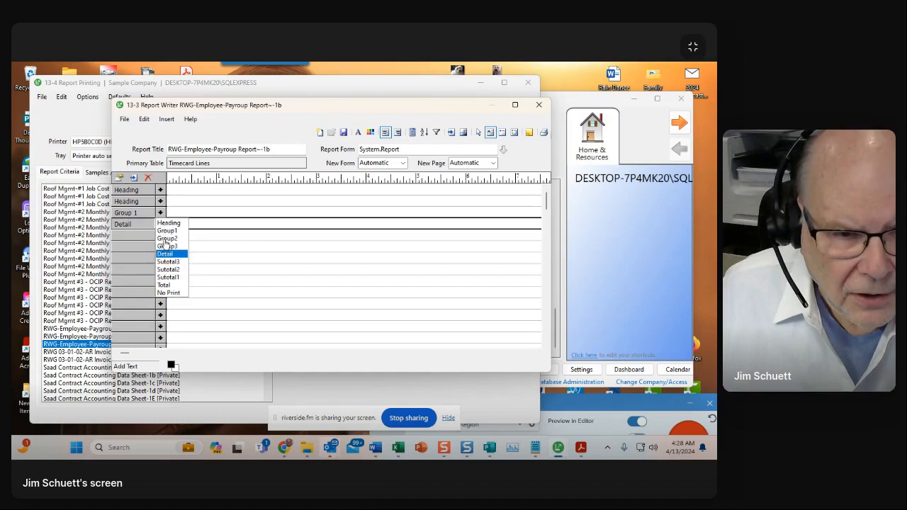
pyautogui.click(163, 239)
pyautogui.click(161, 236)
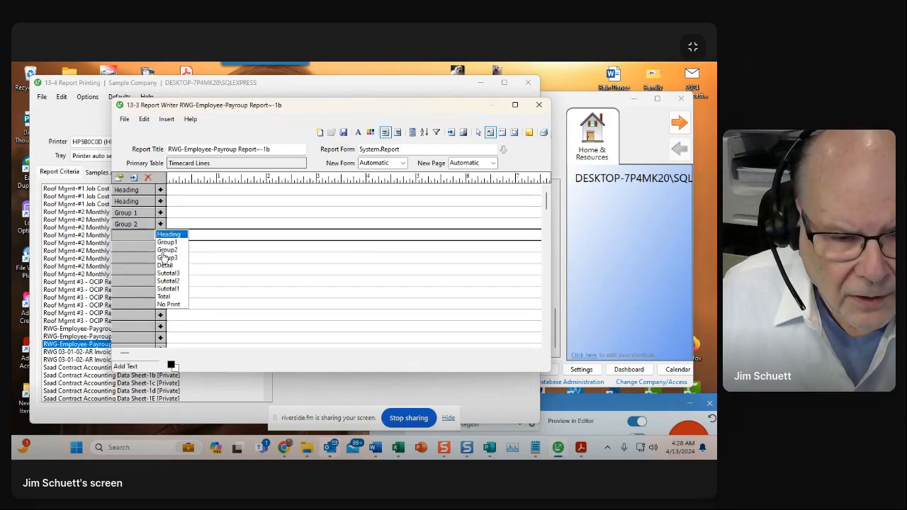
pyautogui.click(165, 257)
# - Assign the four report lines below Group 3 to Detail, Subtotal 3, Subtotal 2 and Subtotal 1
pyautogui.click(161, 248)
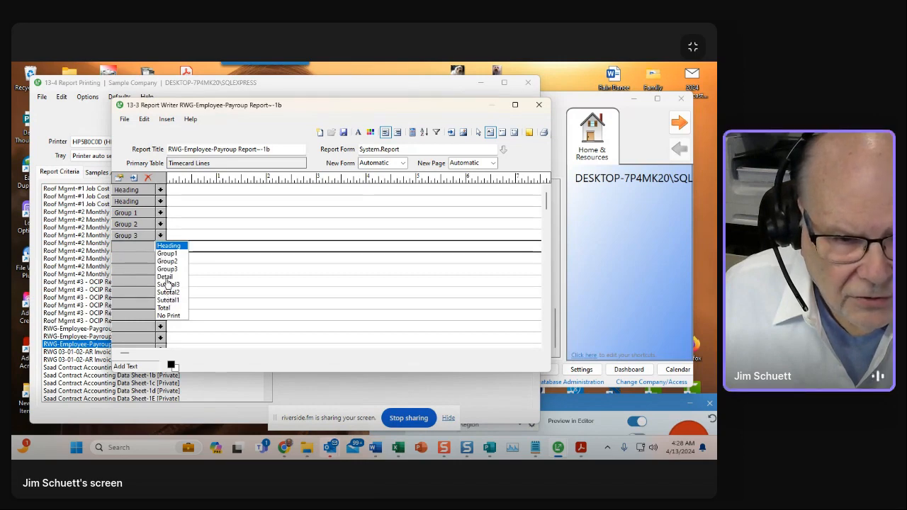
pyautogui.click(165, 276)
pyautogui.click(161, 259)
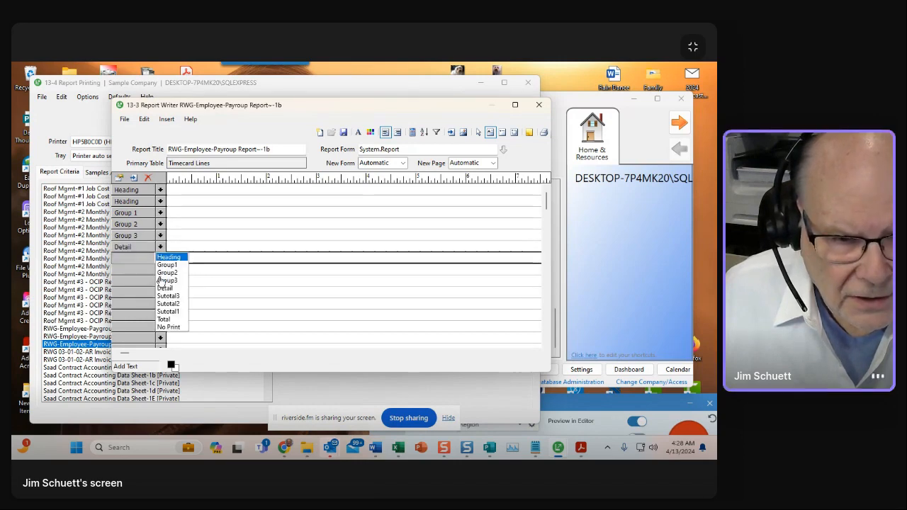
pyautogui.click(168, 297)
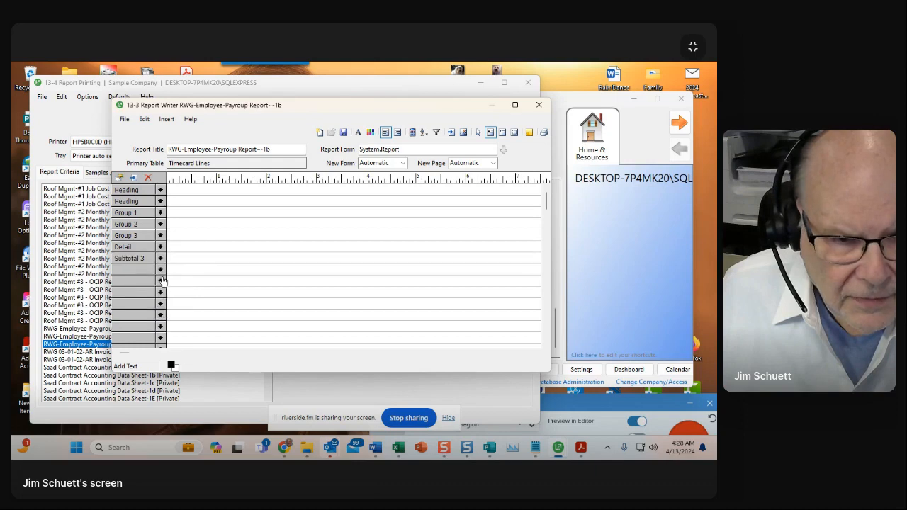
pyautogui.click(161, 270)
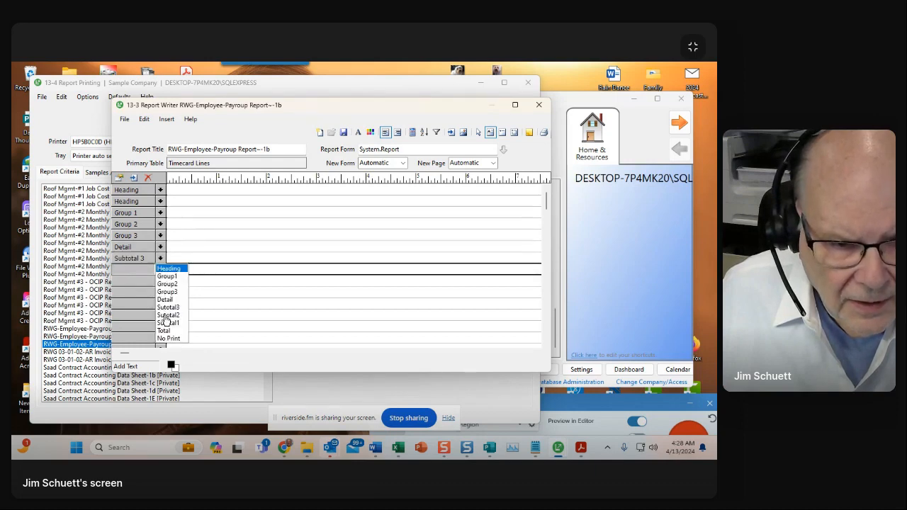
pyautogui.click(167, 315)
pyautogui.click(160, 282)
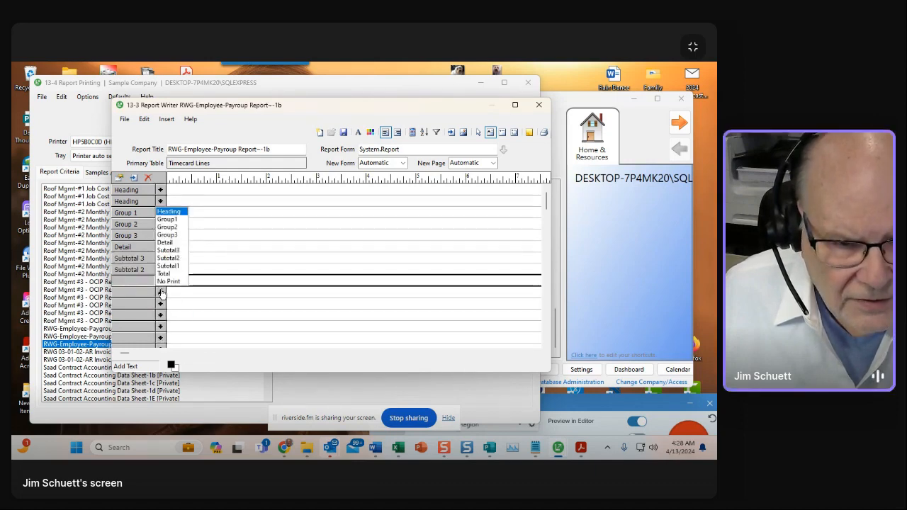
pyautogui.click(164, 271)
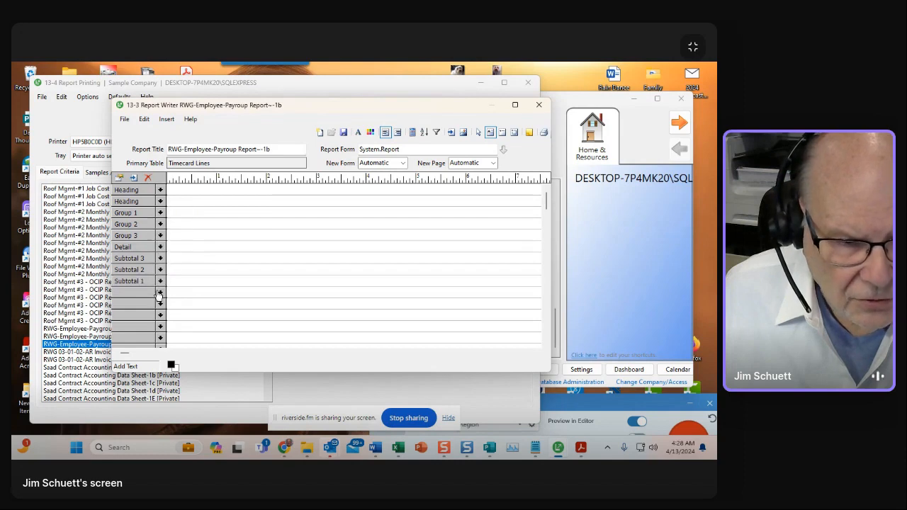
# - Assign the report line below Subtotal 1 to Total and fill the lines beneath it with No Print
pyautogui.click(160, 294)
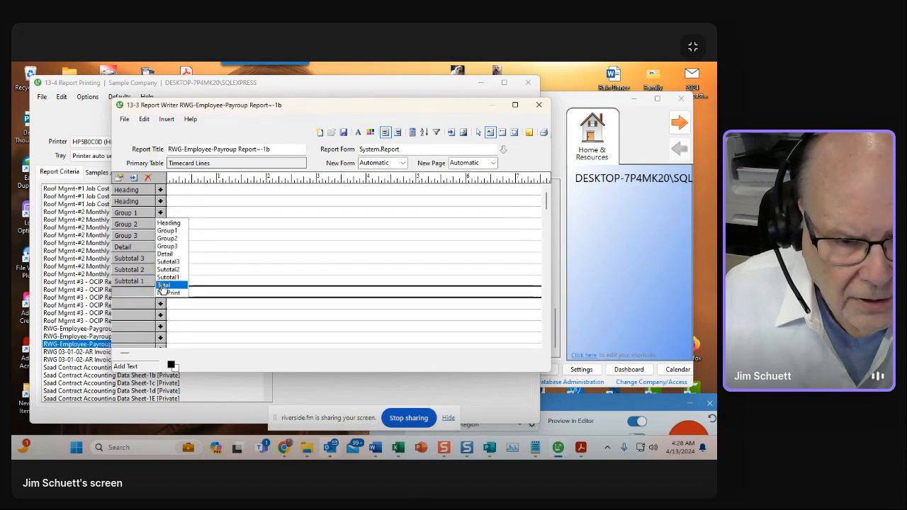
pyautogui.click(163, 285)
pyautogui.click(160, 305)
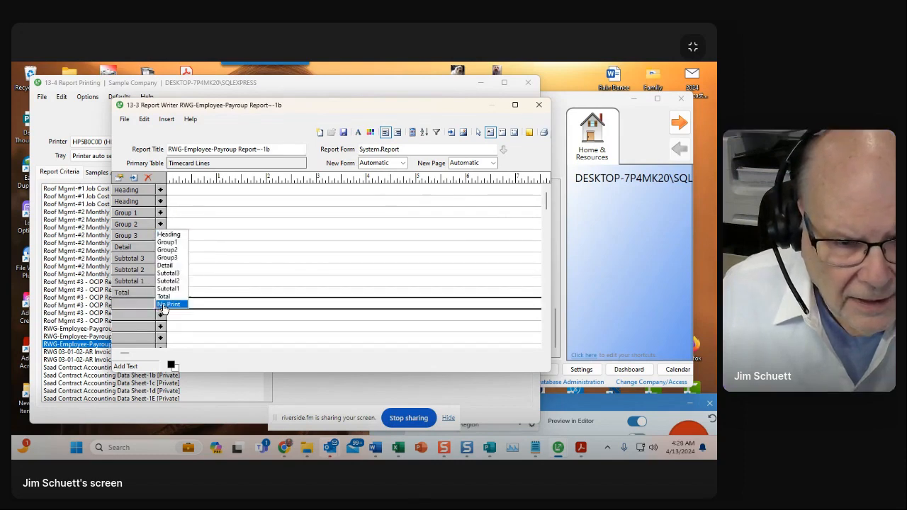
pyautogui.click(165, 304)
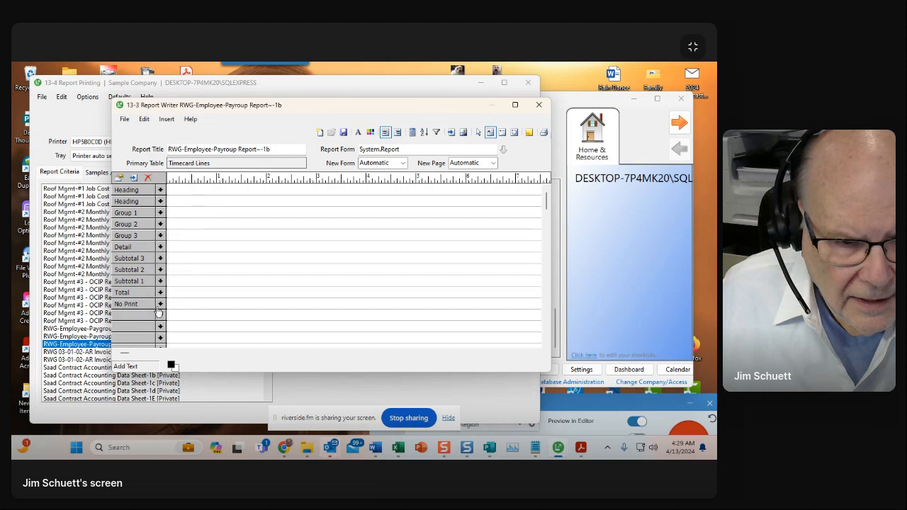
pyautogui.click(133, 180)
pyautogui.click(133, 180)
pyautogui.click(133, 180)
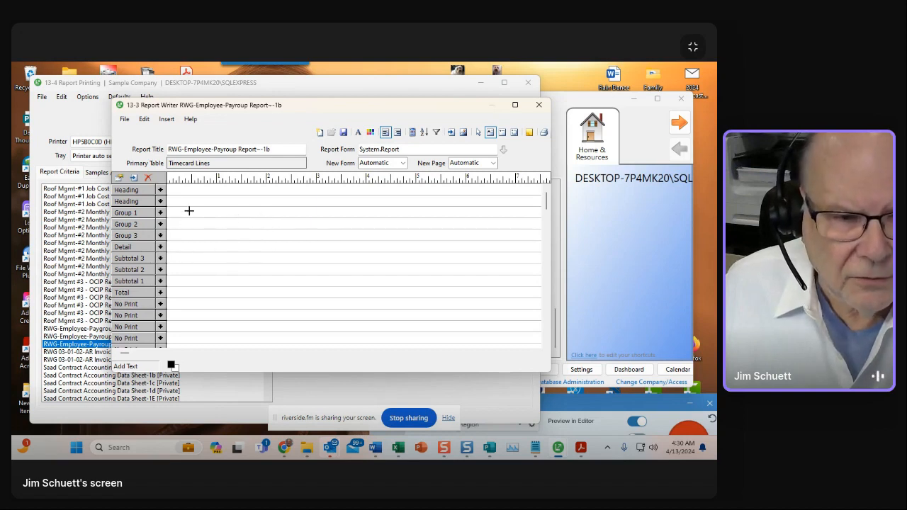
# - Open the report's grouping and sorting definition, make its window taller and look through the available Timecard Lines fields
pyautogui.click(424, 135)
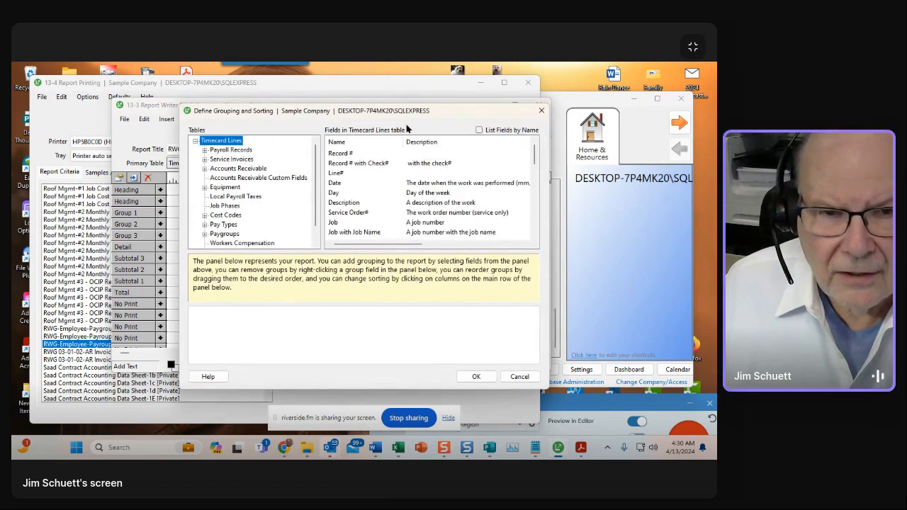
pyautogui.moveTo(381, 115); pyautogui.dragTo(365, 104)
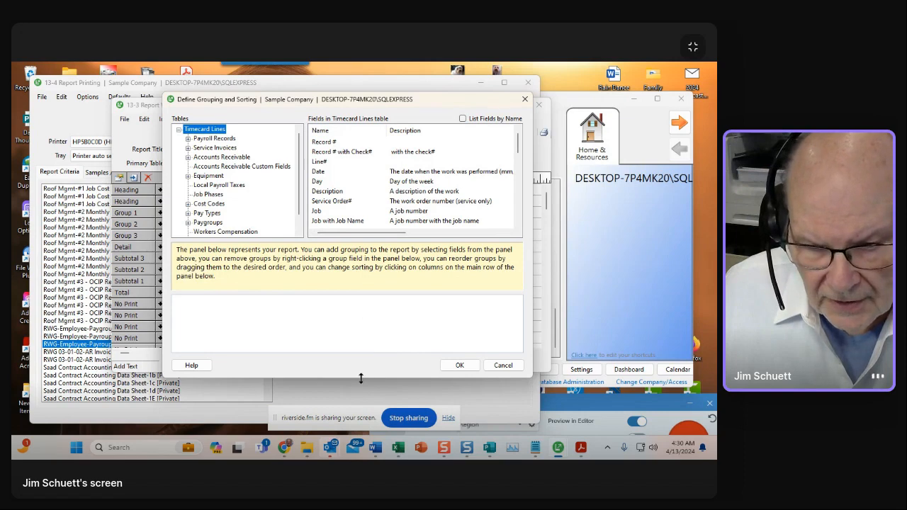
pyautogui.moveTo(361, 378); pyautogui.dragTo(359, 400)
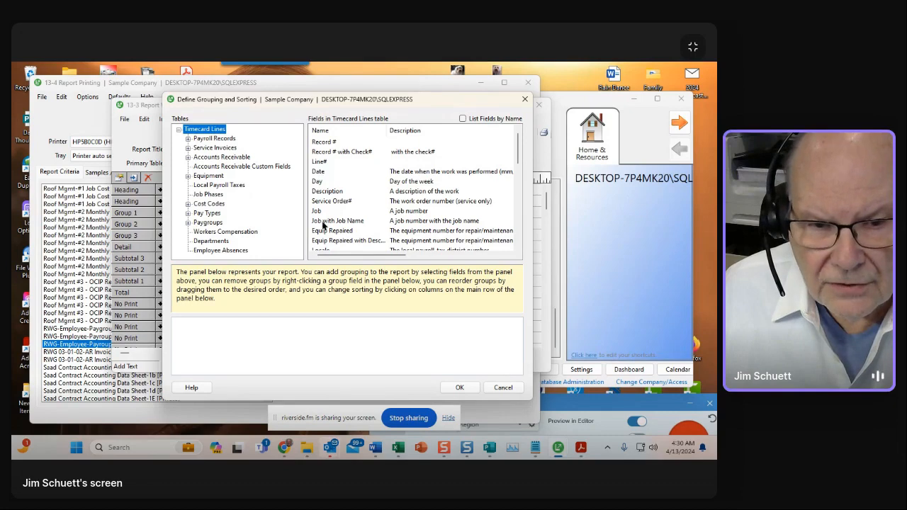
pyautogui.scroll(-6, 323, 232)
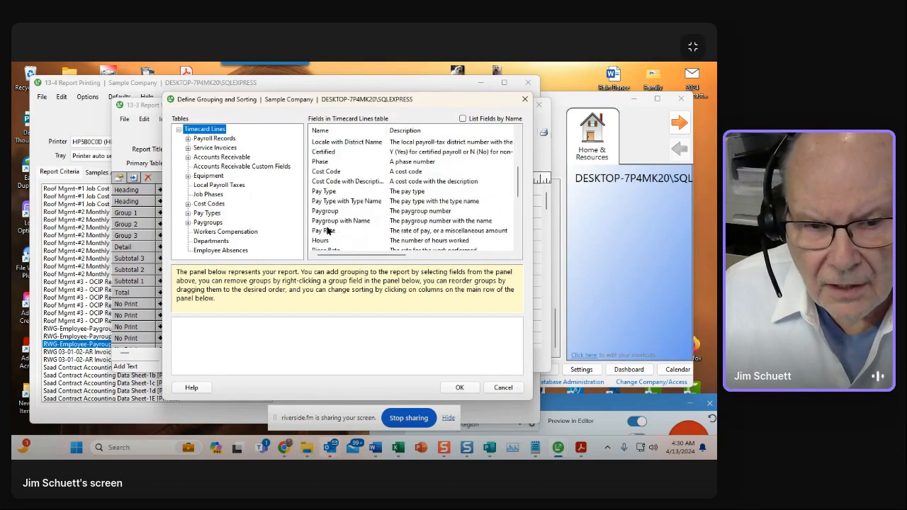
pyautogui.scroll(-5, 328, 230)
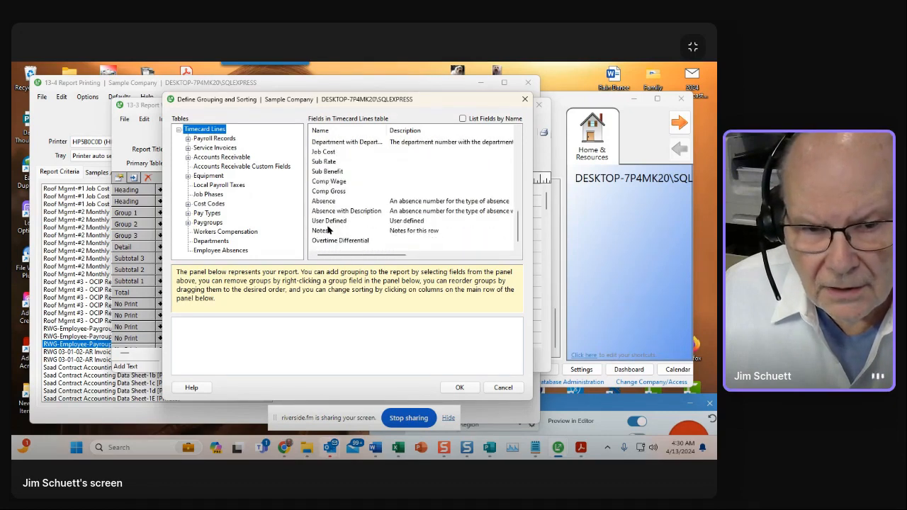
pyautogui.scroll(10, 328, 230)
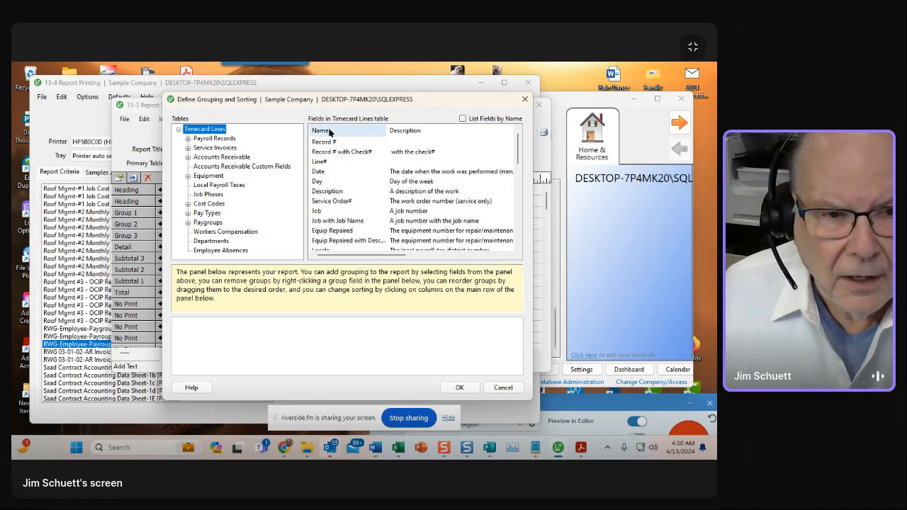
# - Add the Employee field from the Payroll Records table as the first grouping level
pyautogui.click(188, 139)
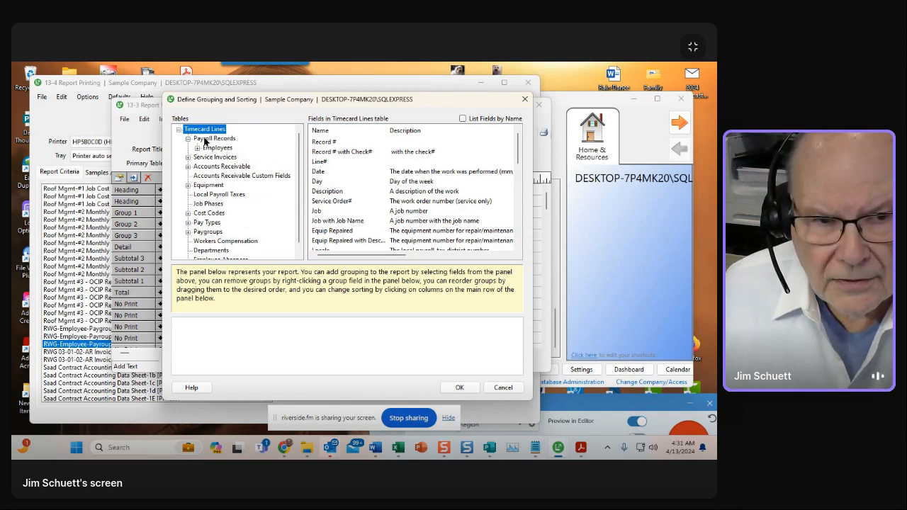
pyautogui.click(204, 138)
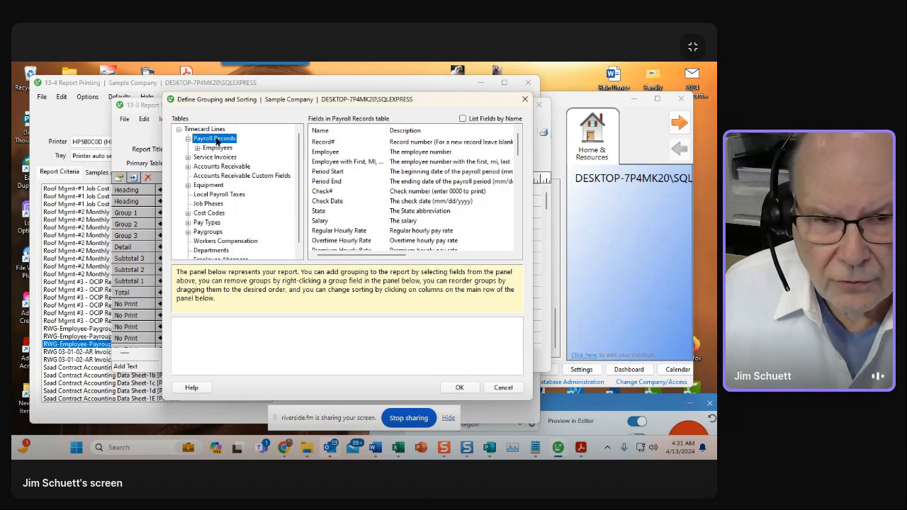
pyautogui.click(327, 154)
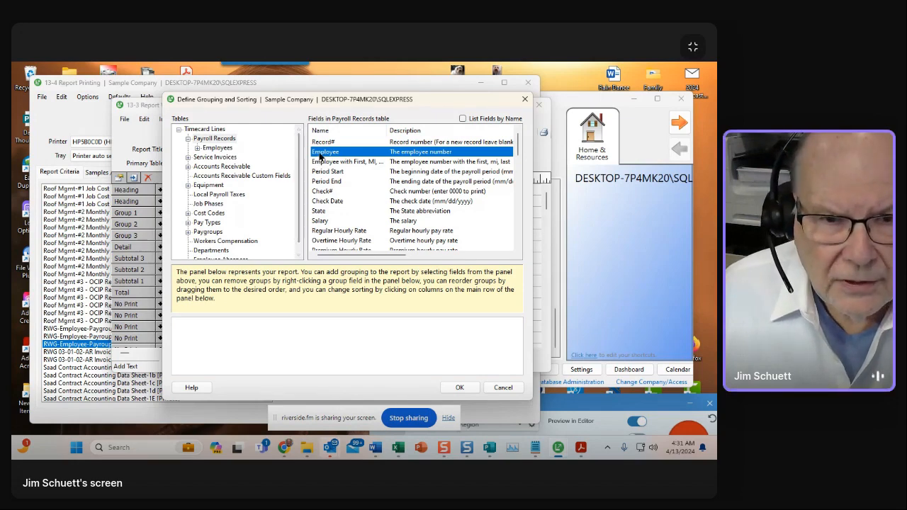
pyautogui.doubleClick(320, 153)
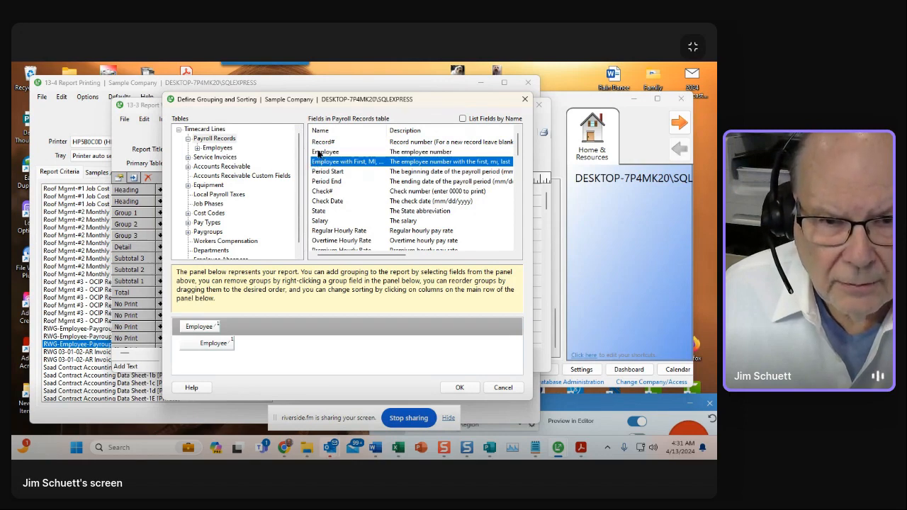
pyautogui.click(216, 331)
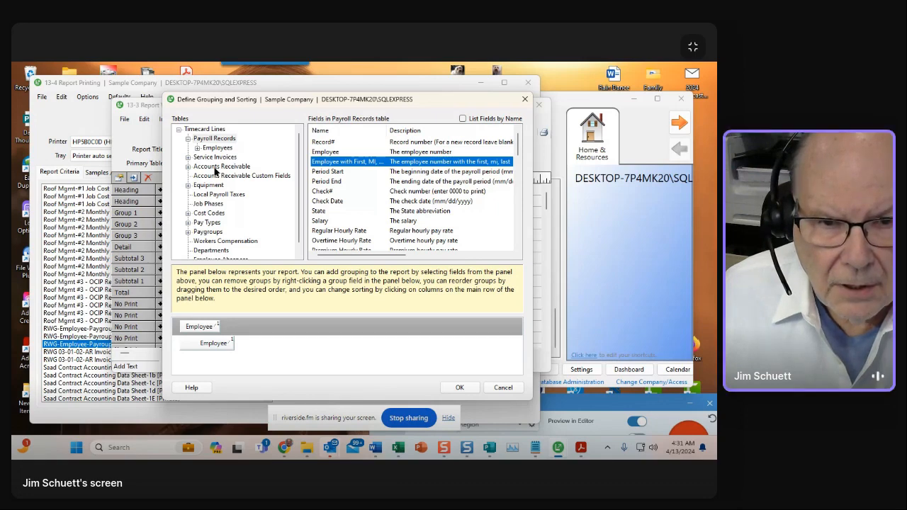
# - Add the Paygroup field from the Timecard Lines table as the second grouping level
pyautogui.click(212, 129)
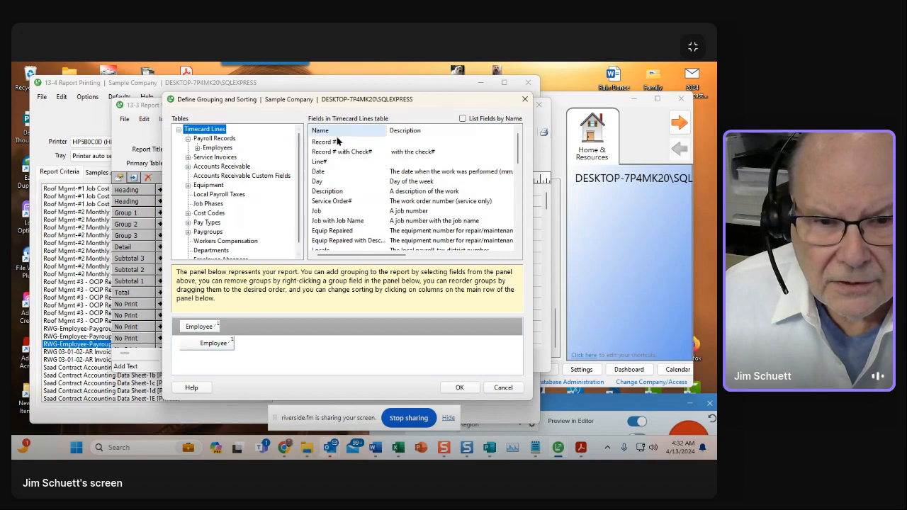
pyautogui.scroll(-1, 343, 225)
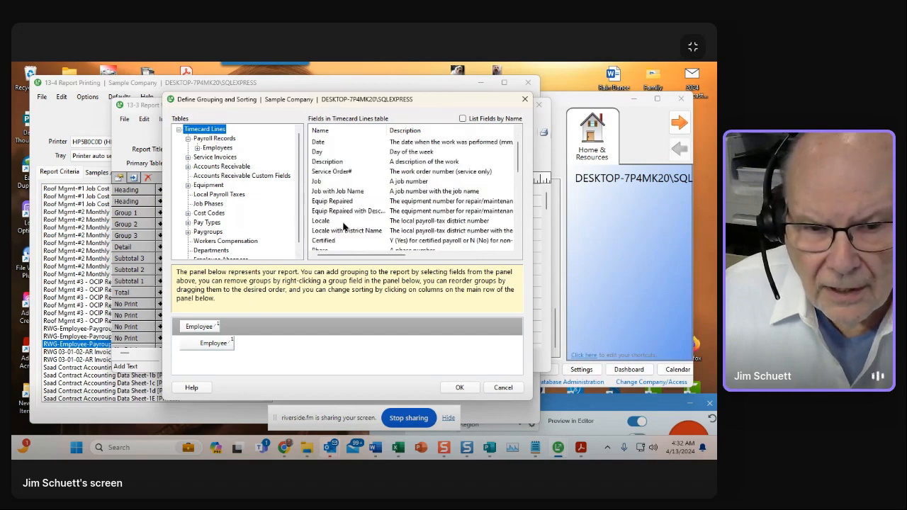
pyautogui.scroll(-3, 344, 226)
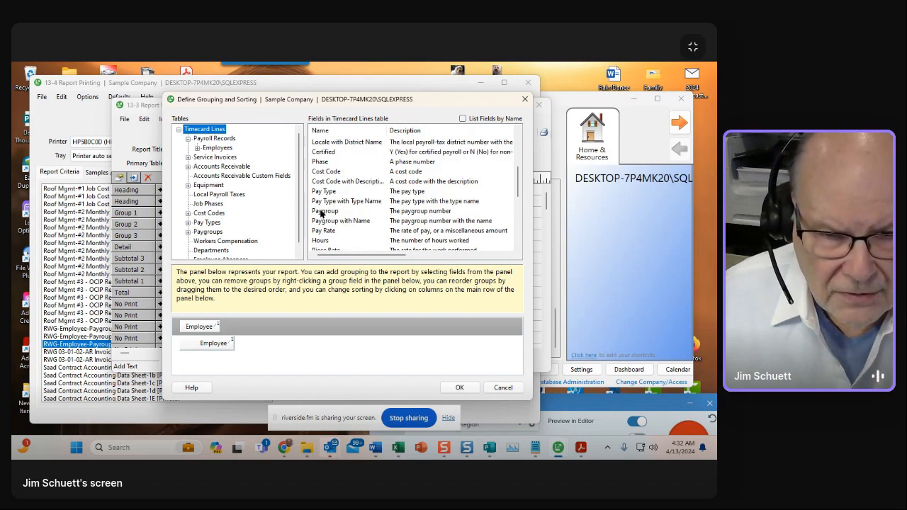
pyautogui.doubleClick(320, 212)
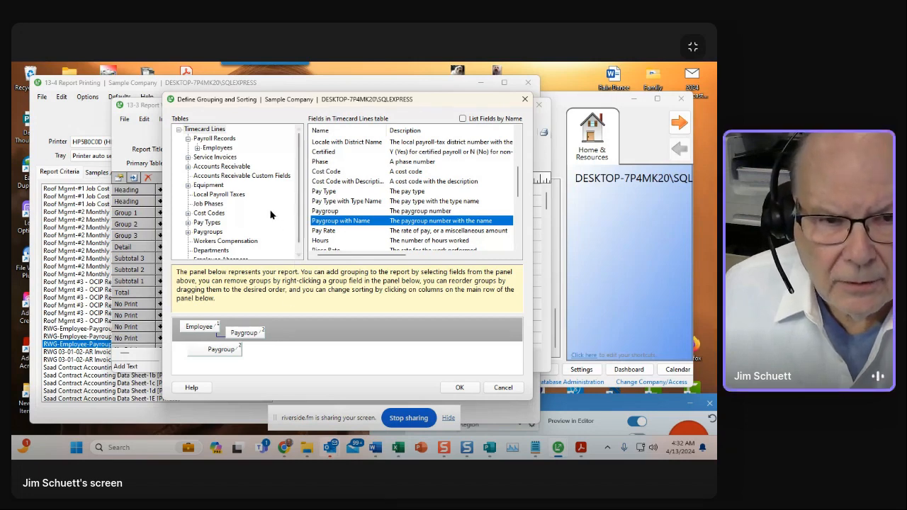
# - Look for a payroll period field in the Timecard Lines and Payroll Records tables and add Period End from Payroll Records as a grouping level
pyautogui.scroll(-1, 267, 211)
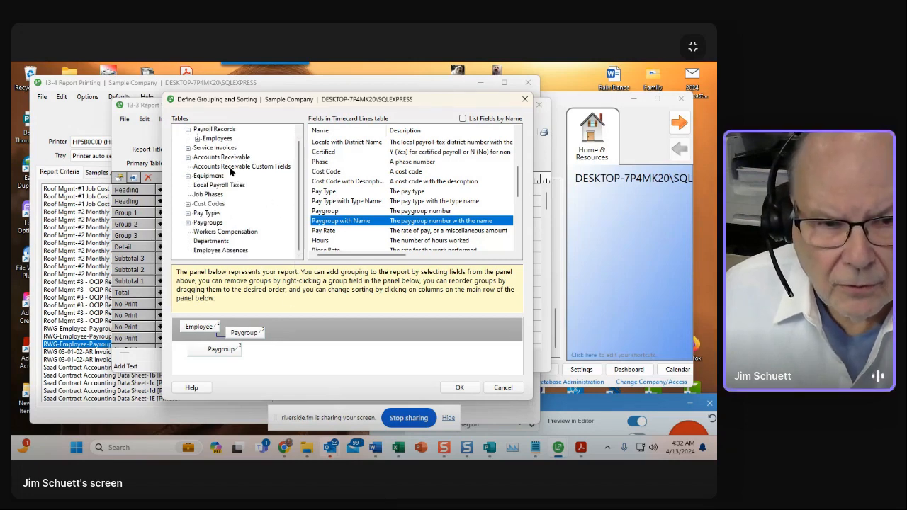
pyautogui.click(216, 130)
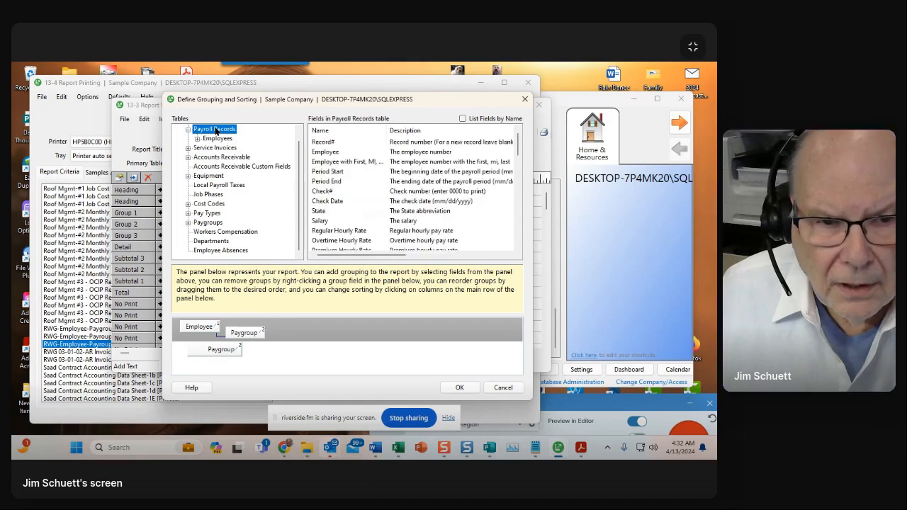
pyautogui.scroll(1, 222, 144)
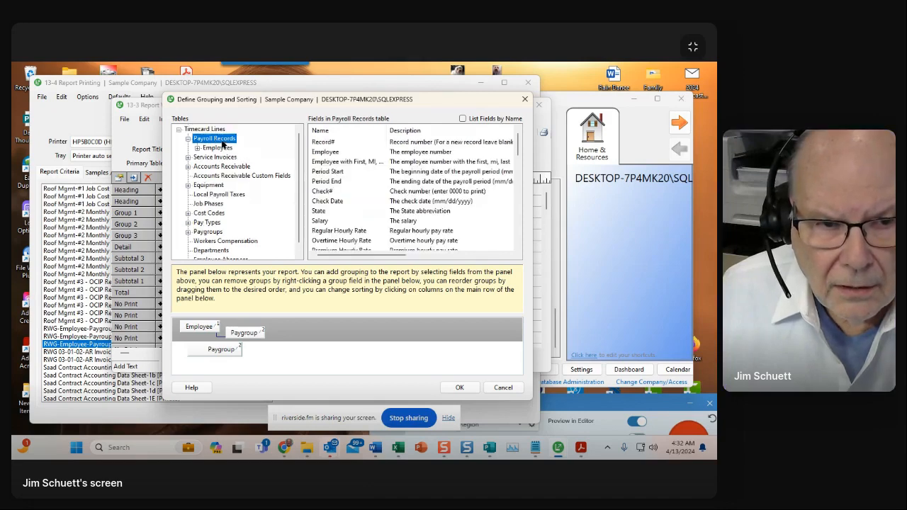
pyautogui.click(216, 130)
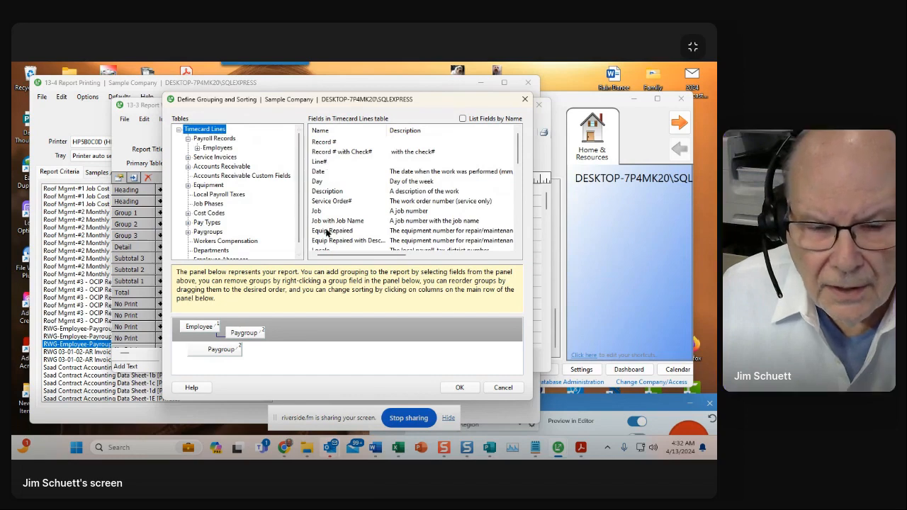
pyautogui.scroll(-3, 327, 232)
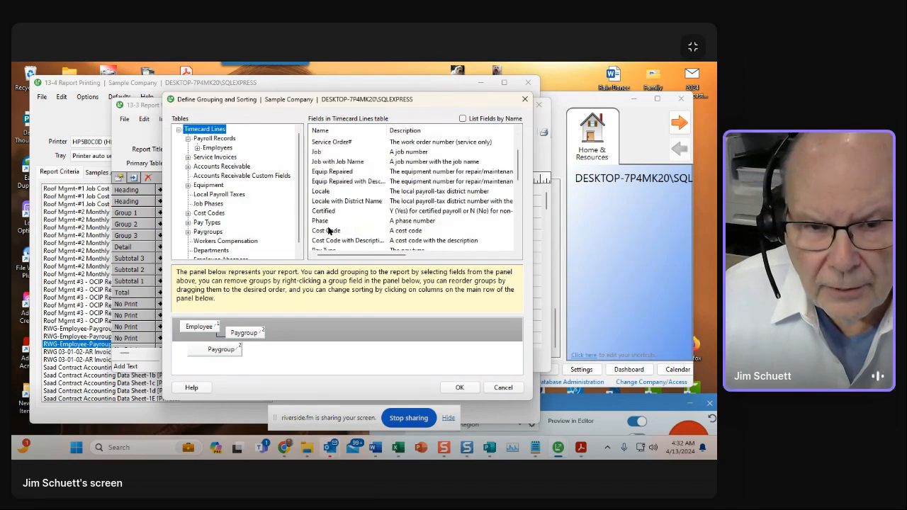
pyautogui.scroll(-3, 328, 232)
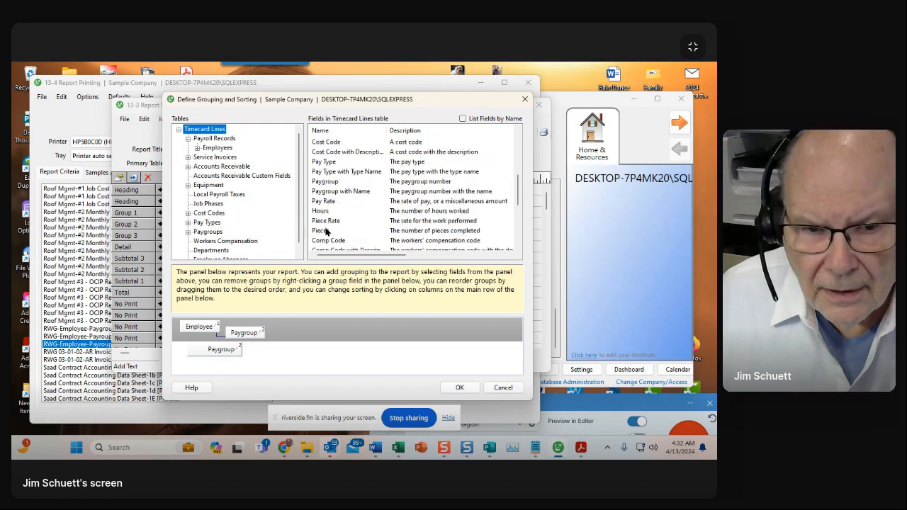
pyautogui.scroll(-1, 327, 232)
pyautogui.scroll(-2, 327, 232)
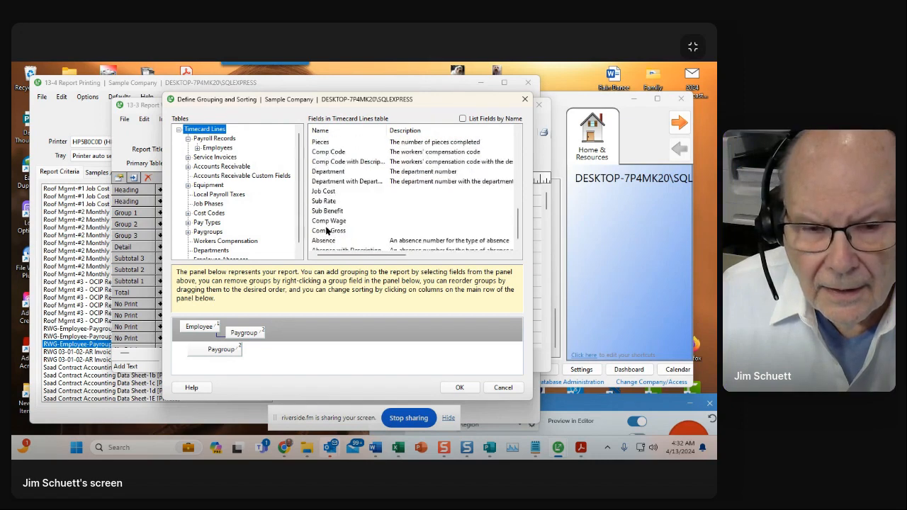
pyautogui.scroll(7, 327, 231)
pyautogui.scroll(1, 327, 229)
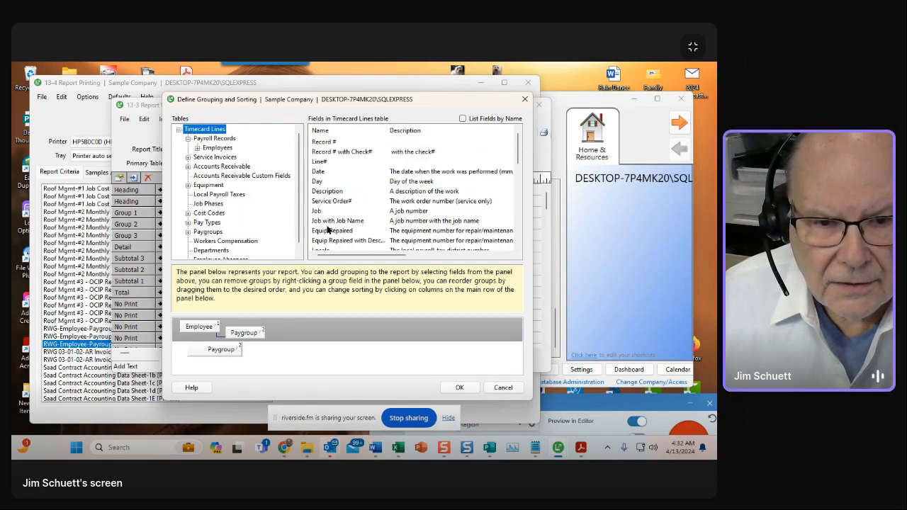
pyautogui.click(212, 139)
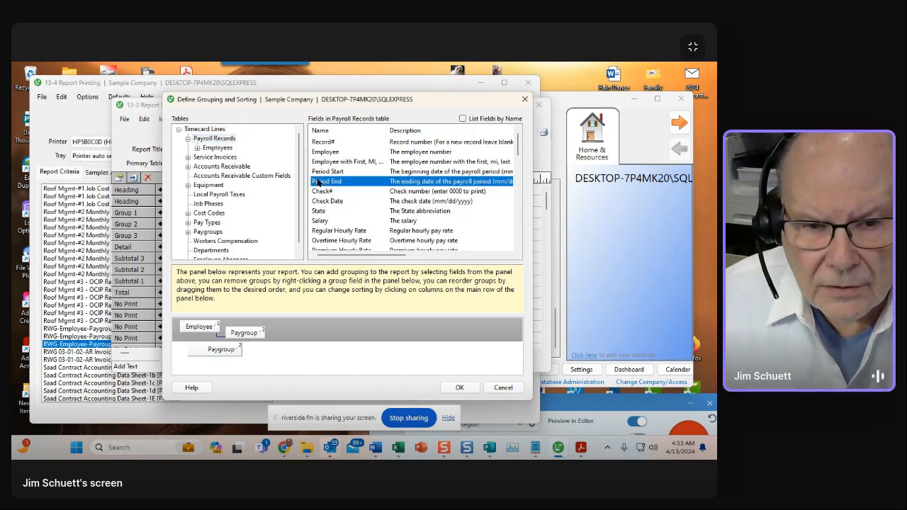
pyautogui.doubleClick(320, 182)
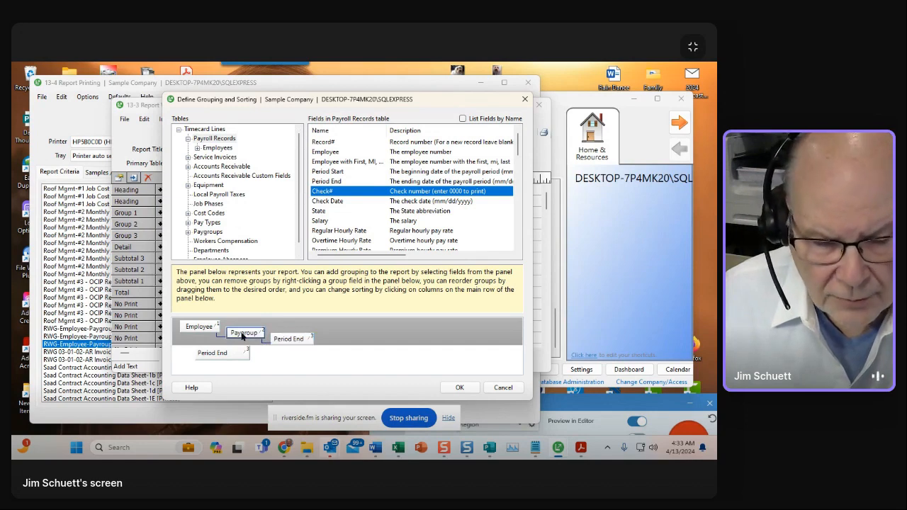
# - Move Period End ahead of Paygroup so the grouping order is Employee, Period End, Paygroup, and accept the grouping and sorting
pyautogui.click(290, 341)
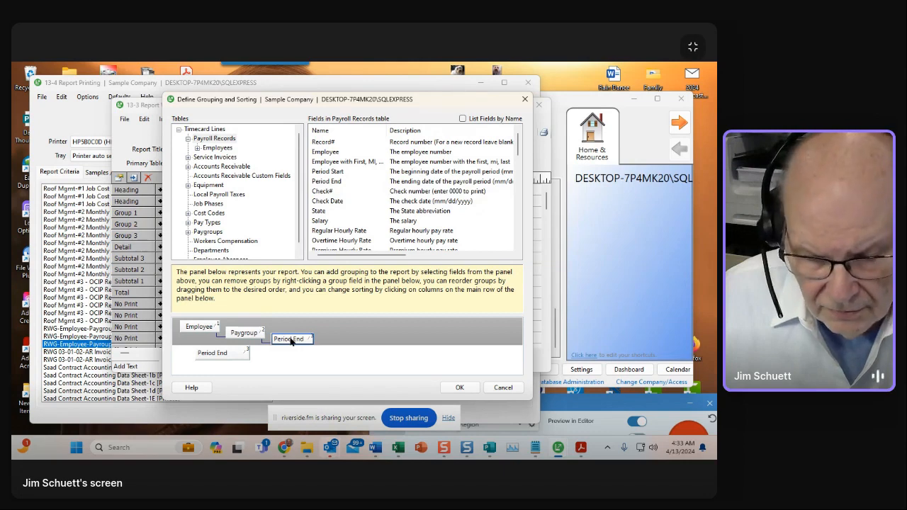
pyautogui.moveTo(290, 341); pyautogui.dragTo(229, 330)
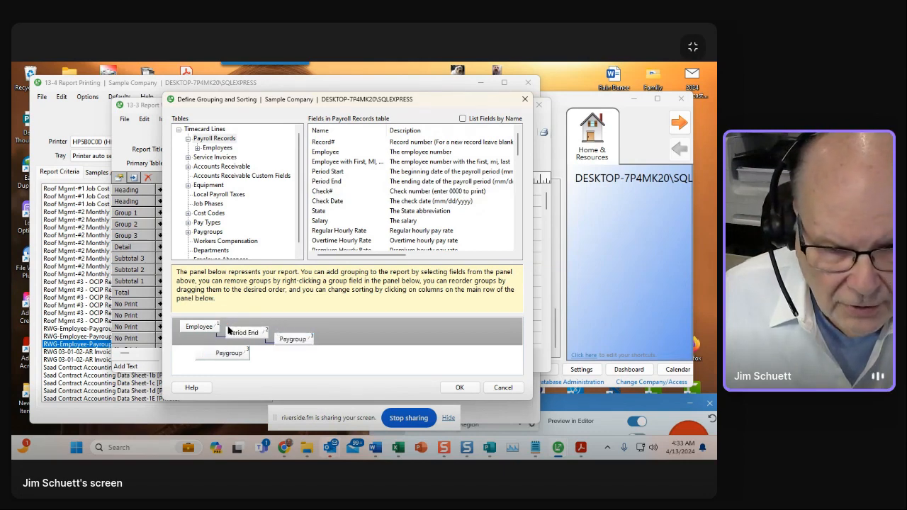
pyautogui.click(210, 331)
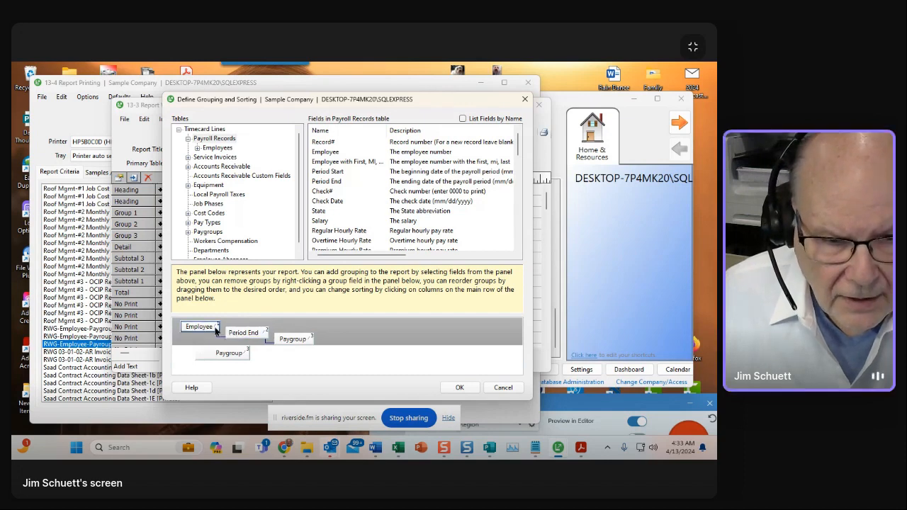
pyautogui.click(244, 333)
pyautogui.click(285, 341)
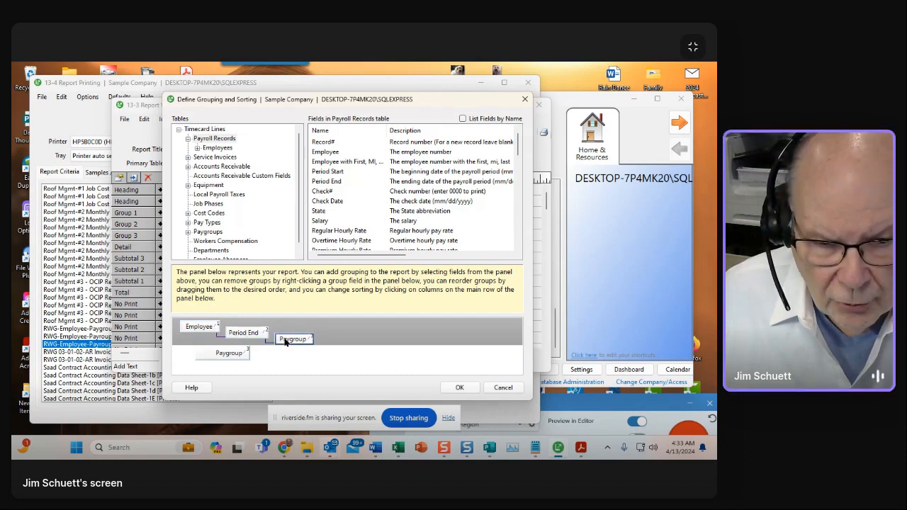
pyautogui.click(218, 353)
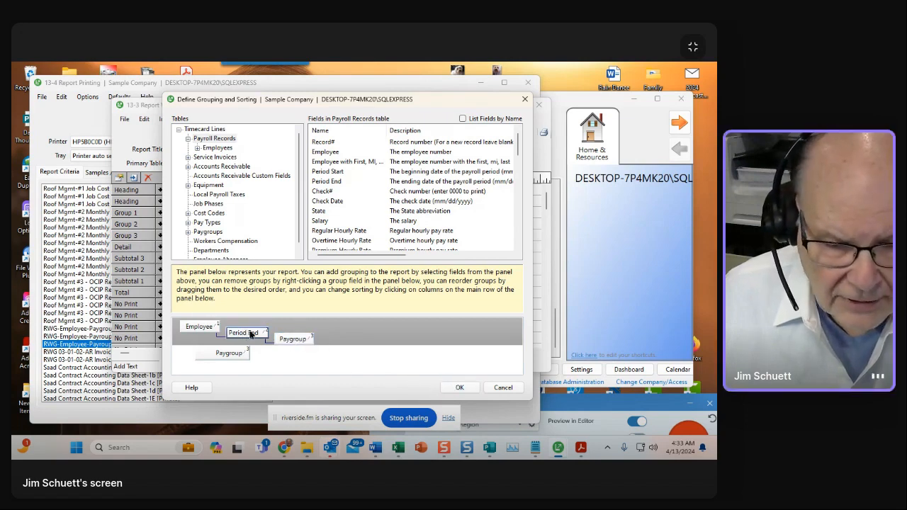
pyautogui.click(456, 387)
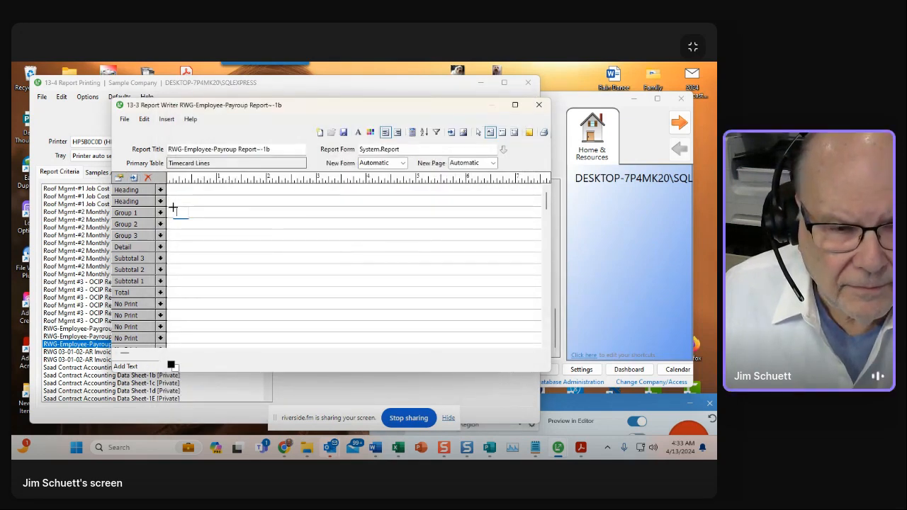
# - Add the text label "Employee:" on the Group 1 line of the report layout
pyautogui.write('E')
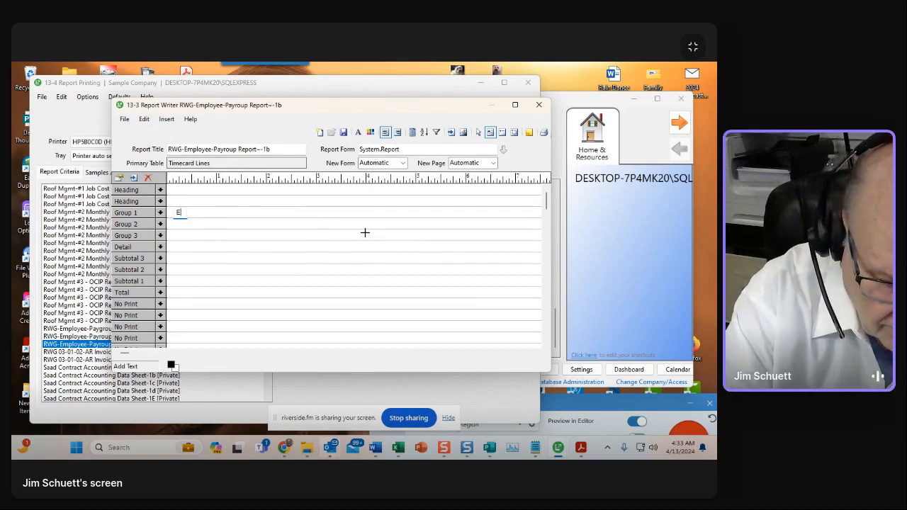
pyautogui.write('mploy')
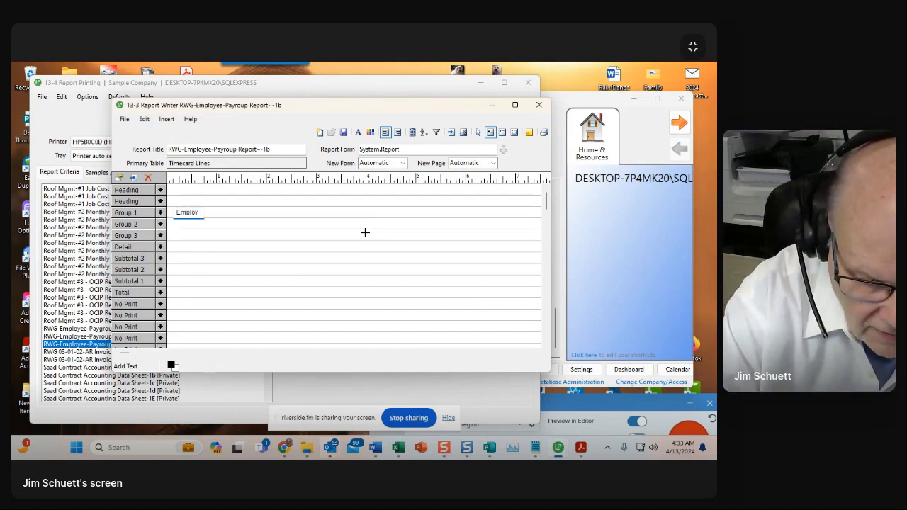
pyautogui.write('ee:')
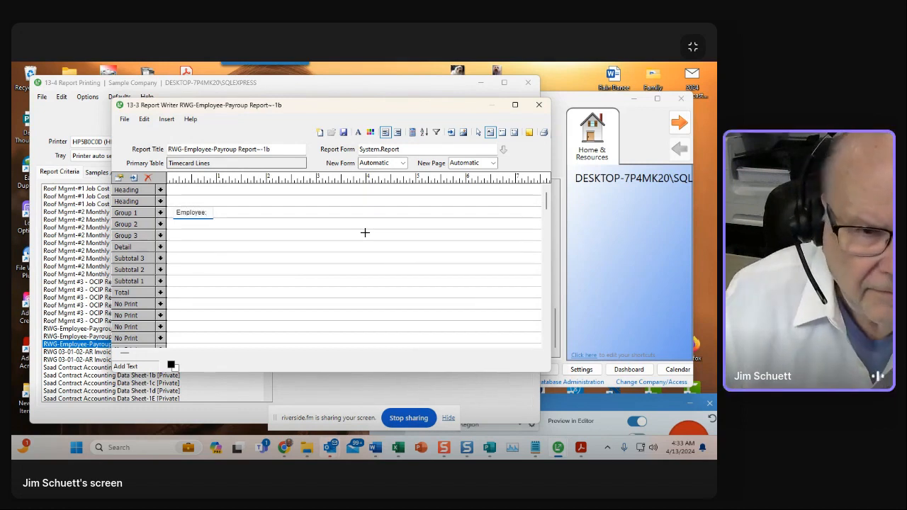
# - Add the text label "Pay Per End:" on the Group 2 line beneath the Employee label
pyautogui.click(176, 221)
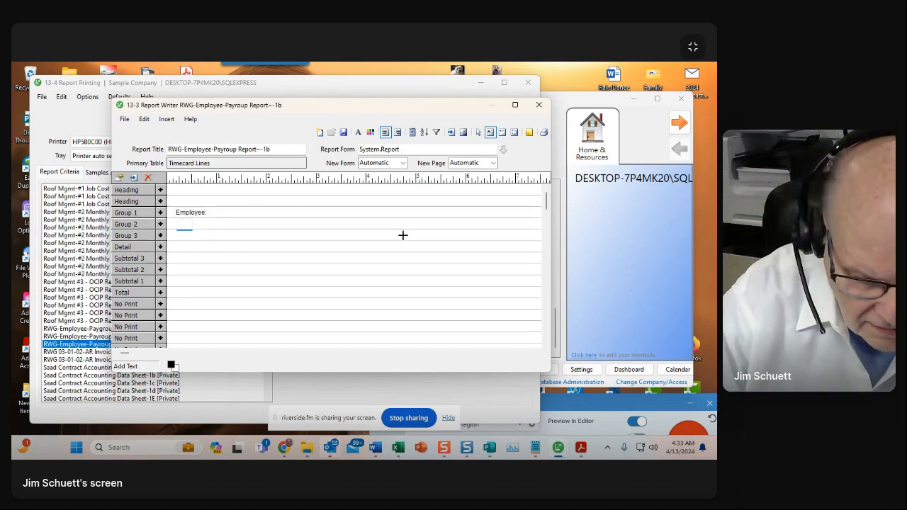
pyautogui.write('P')
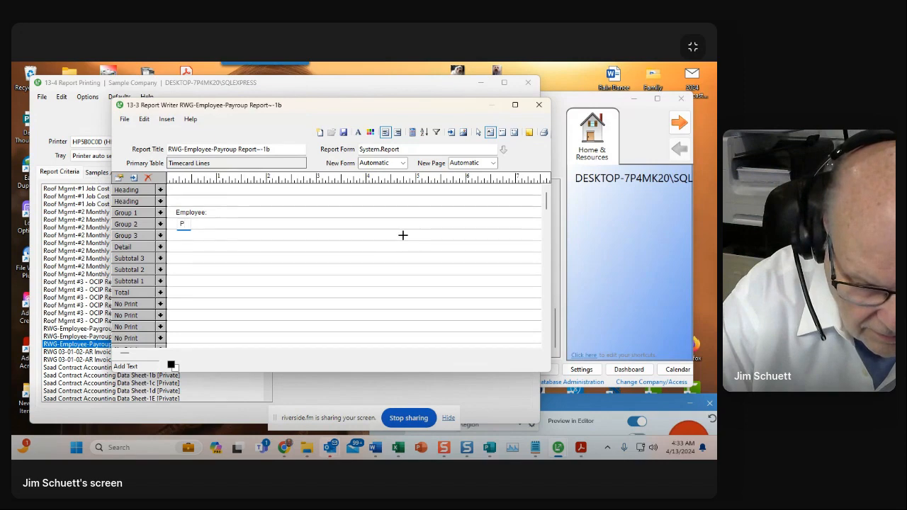
pyautogui.write('ay P')
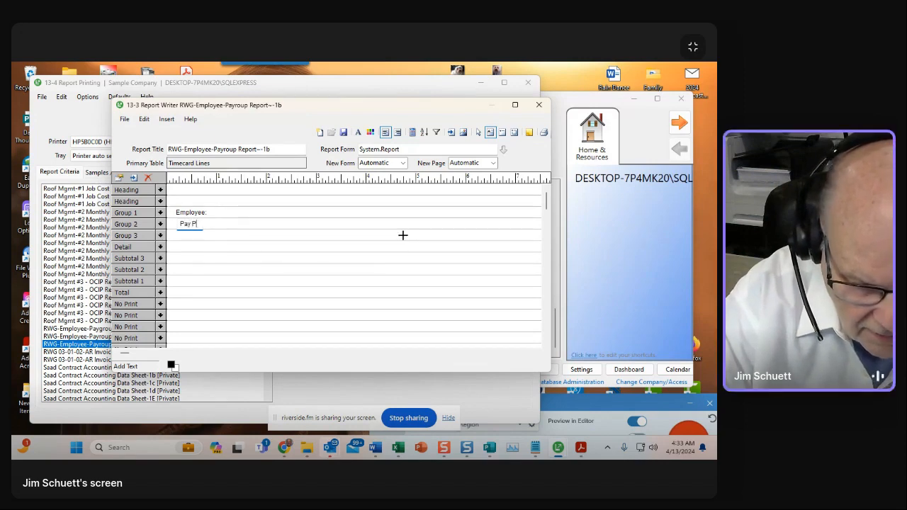
pyautogui.write('er End')
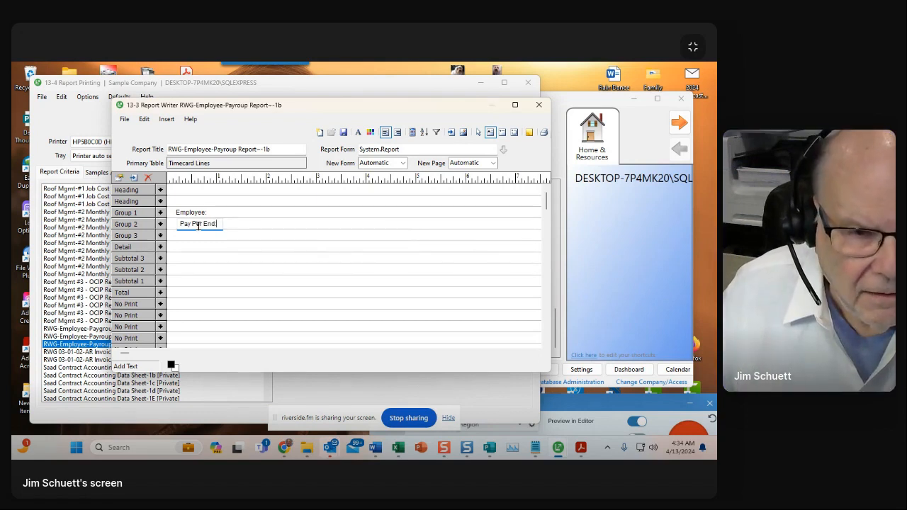
pyautogui.write(':')
# - Add the text label "Paygroup:" on the Group 3 line beneath the Pay Per End label
pyautogui.click(176, 234)
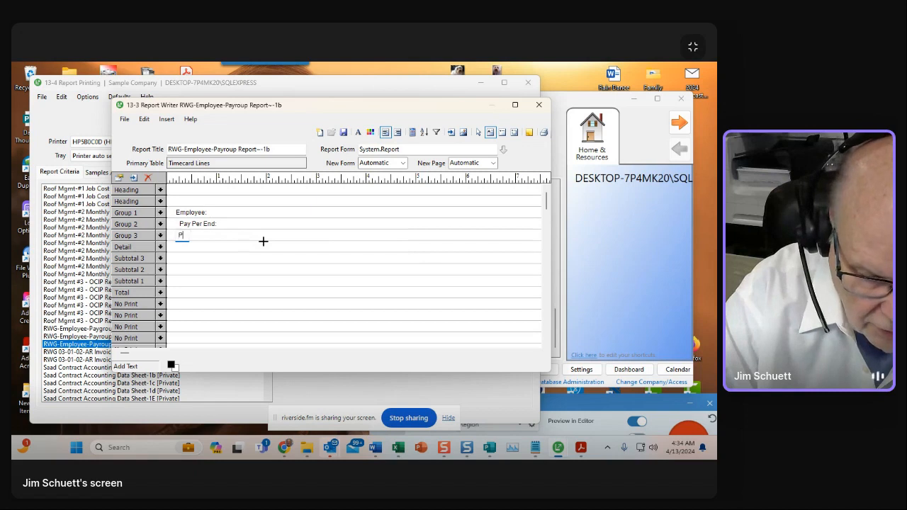
pyautogui.write('ay')
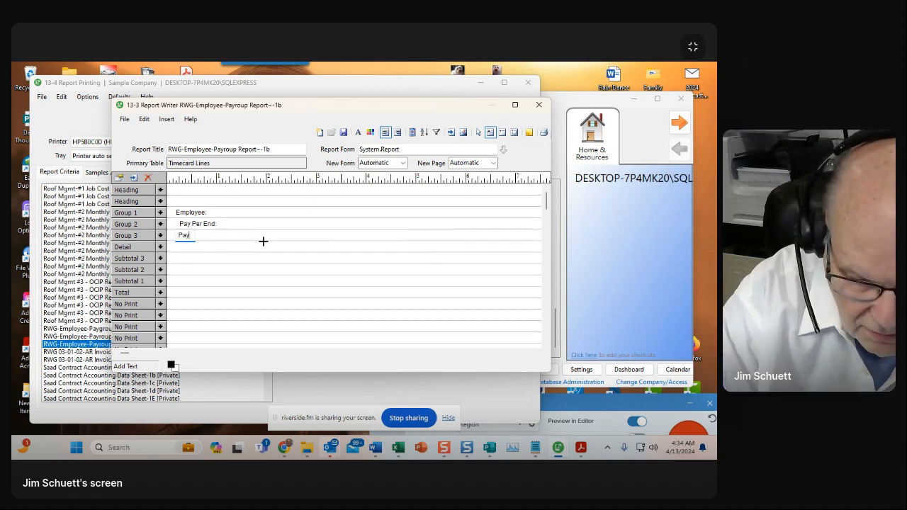
pyautogui.write('grou')
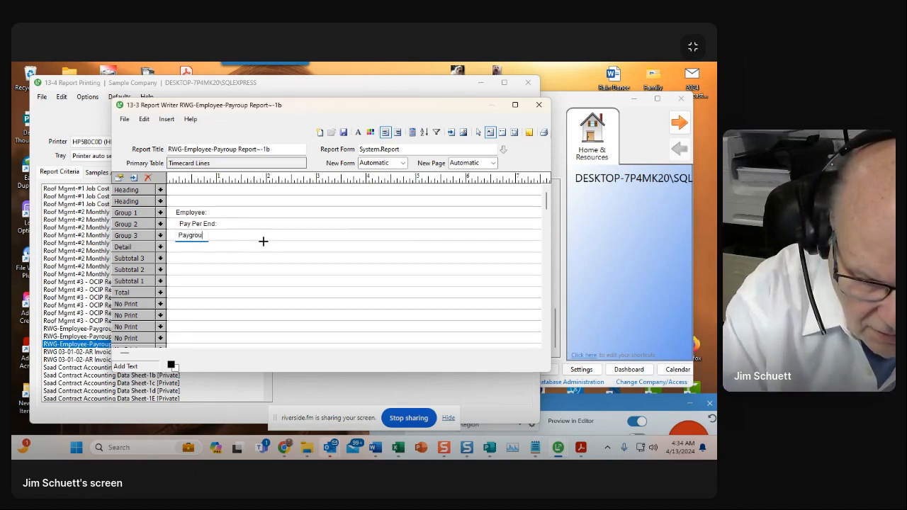
pyautogui.write('p:')
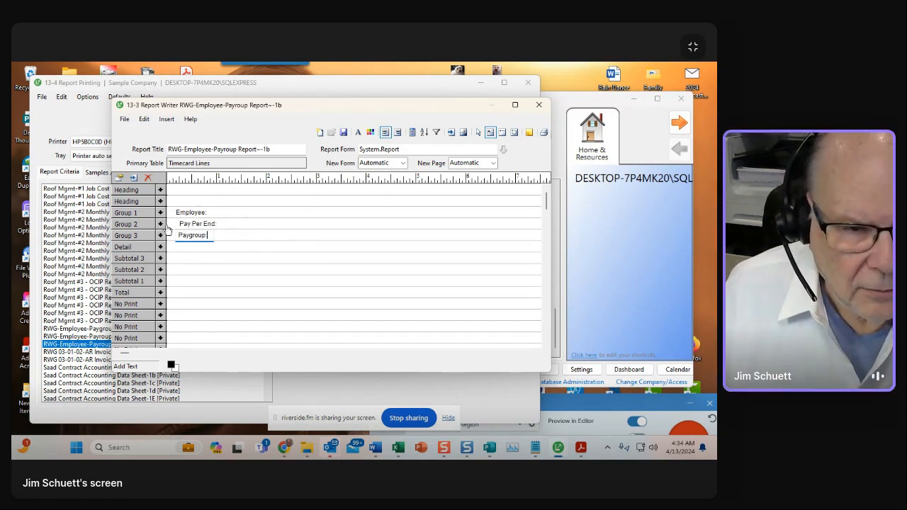
# - Set the Employee label's left position to 5 and top position to 2, and make its font bold
pyautogui.click(185, 211)
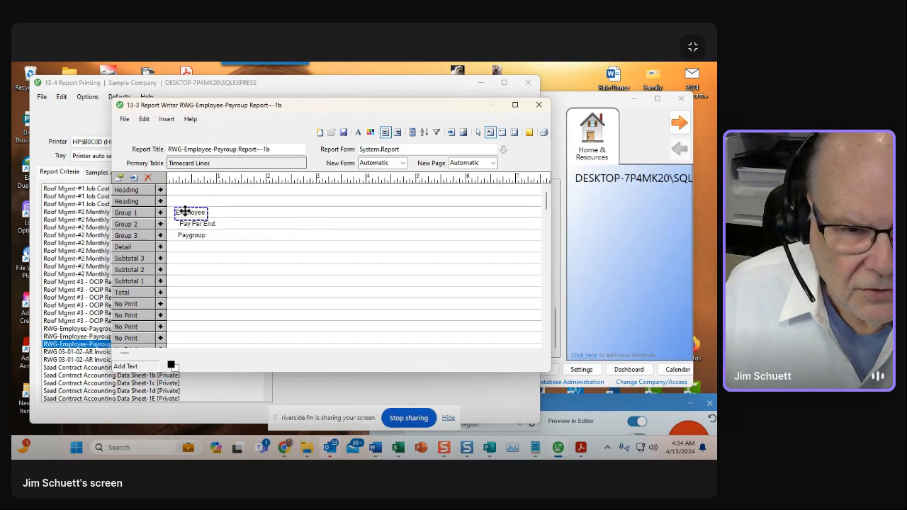
pyautogui.rightClick(184, 211)
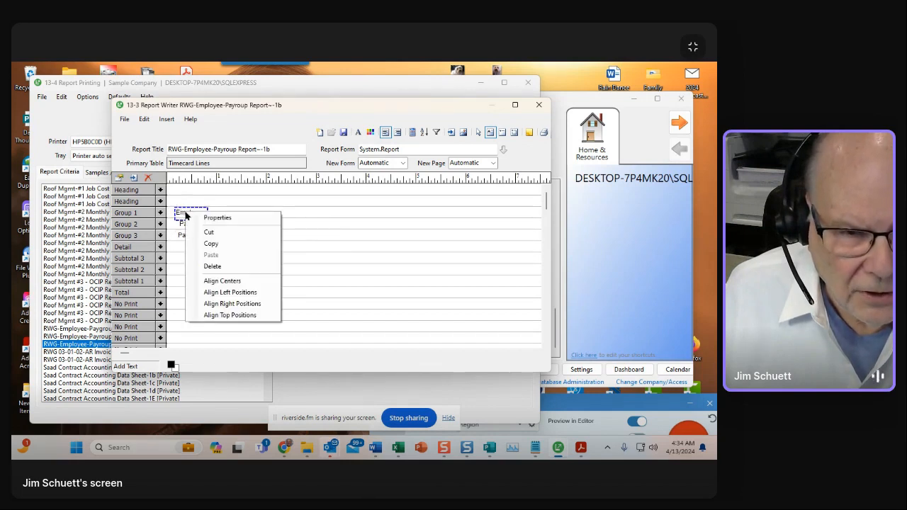
pyautogui.click(213, 220)
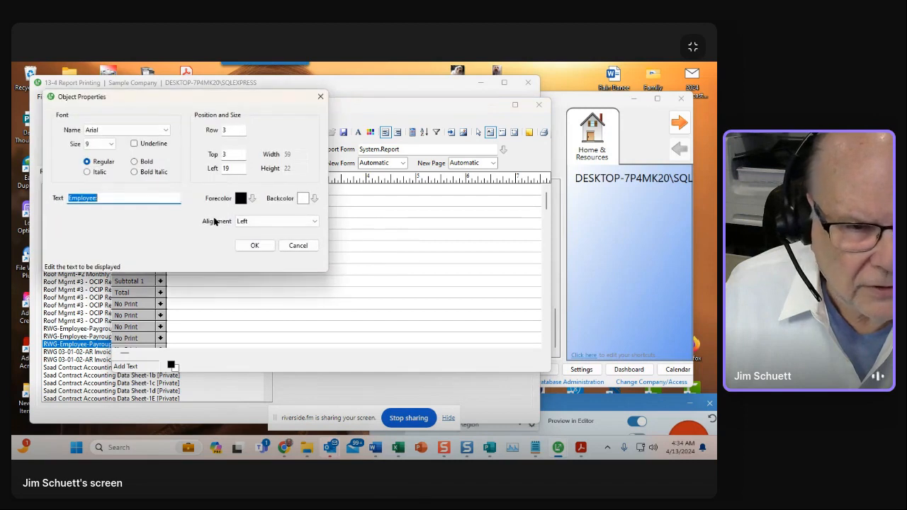
pyautogui.click(231, 168)
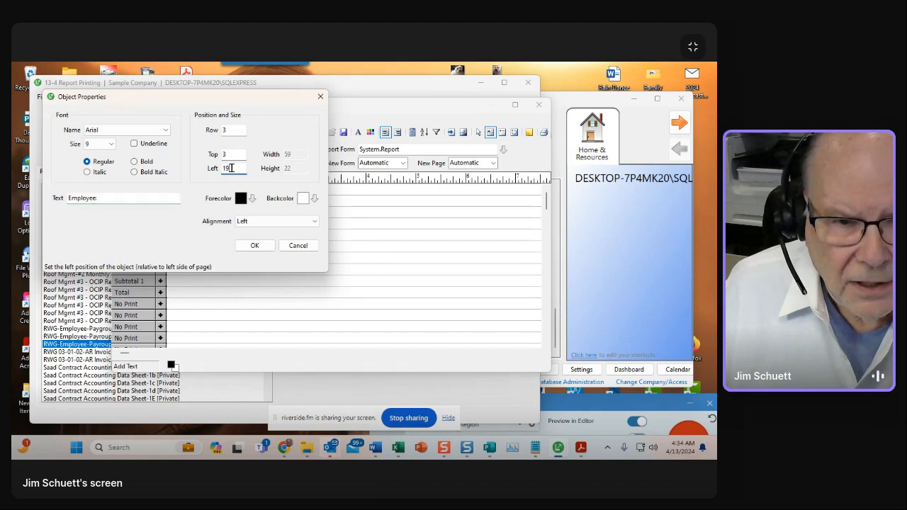
pyautogui.moveTo(231, 169); pyautogui.dragTo(221, 168)
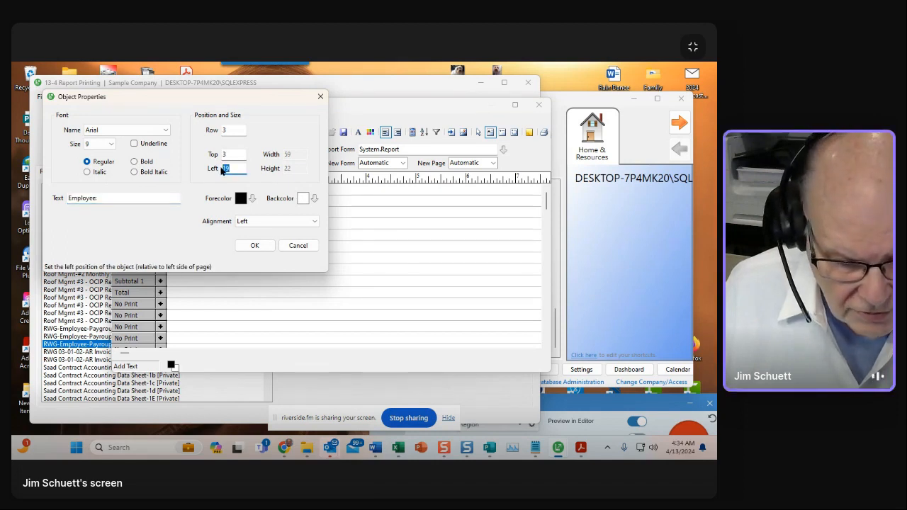
pyautogui.write('1')
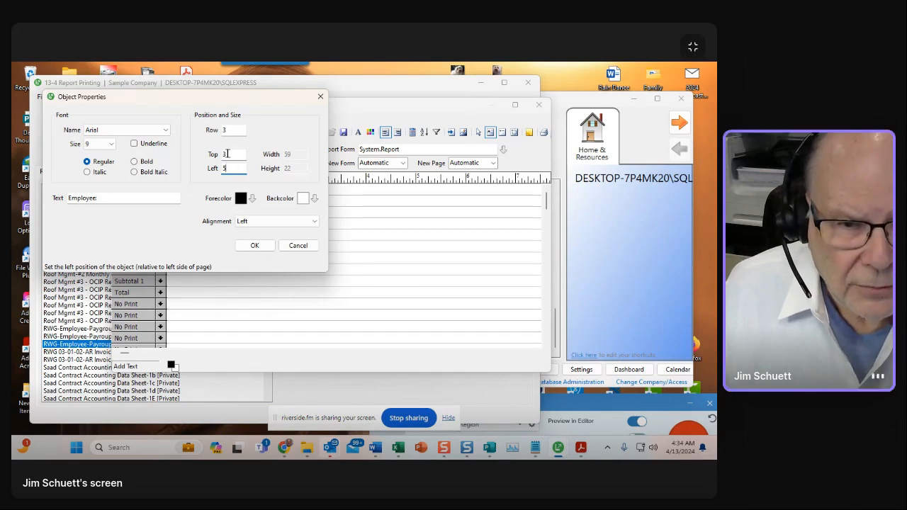
pyautogui.click(227, 154)
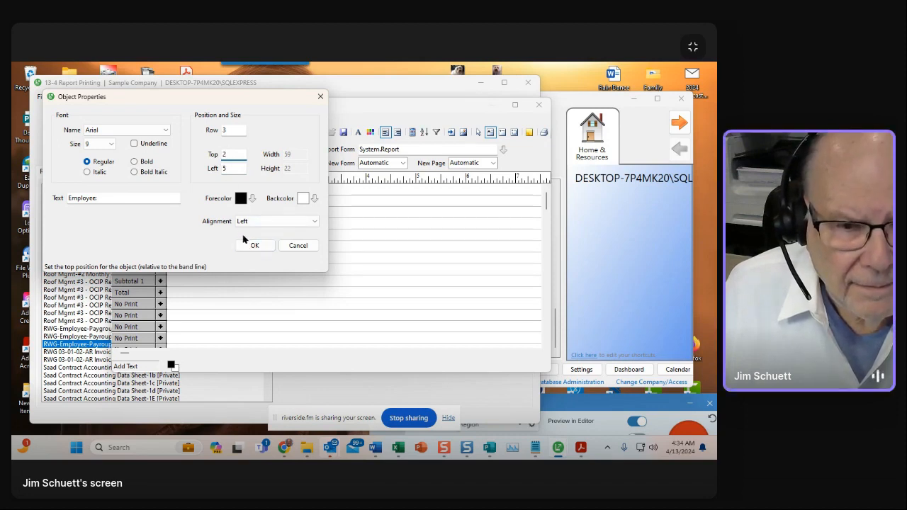
pyautogui.click(243, 222)
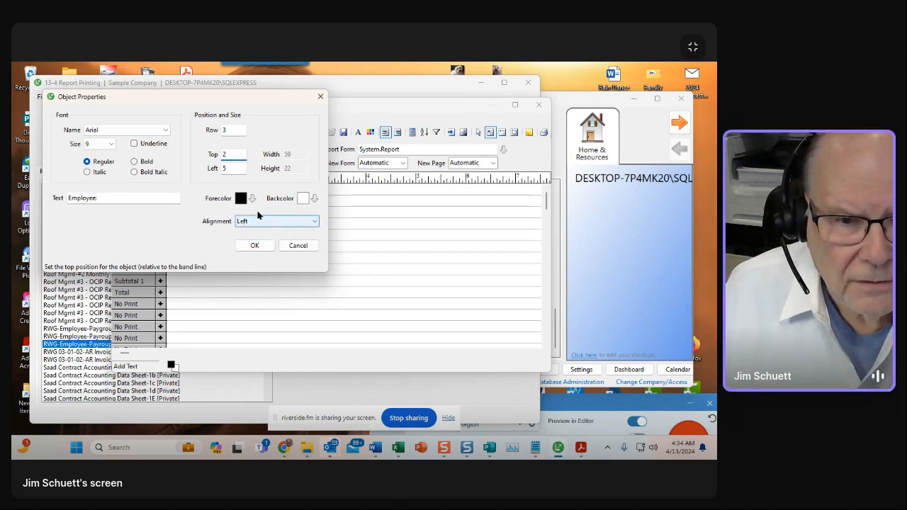
pyautogui.click(135, 162)
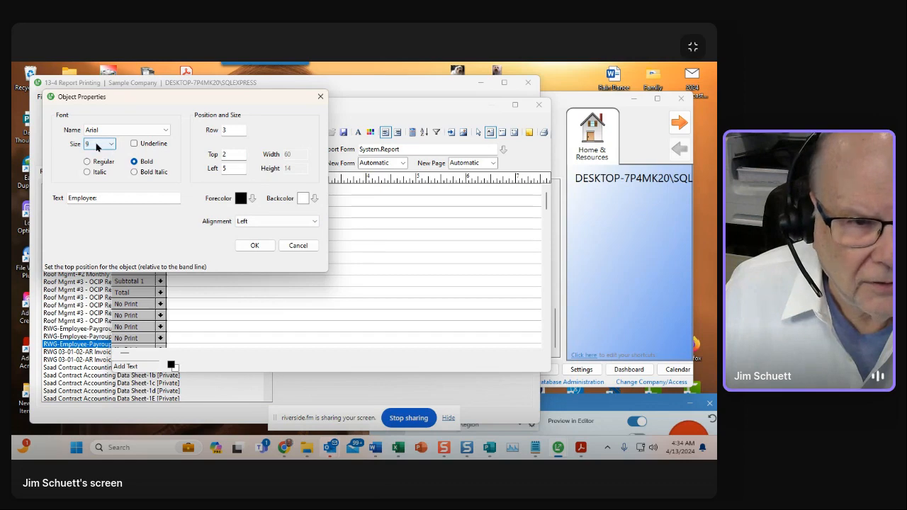
pyautogui.click(253, 245)
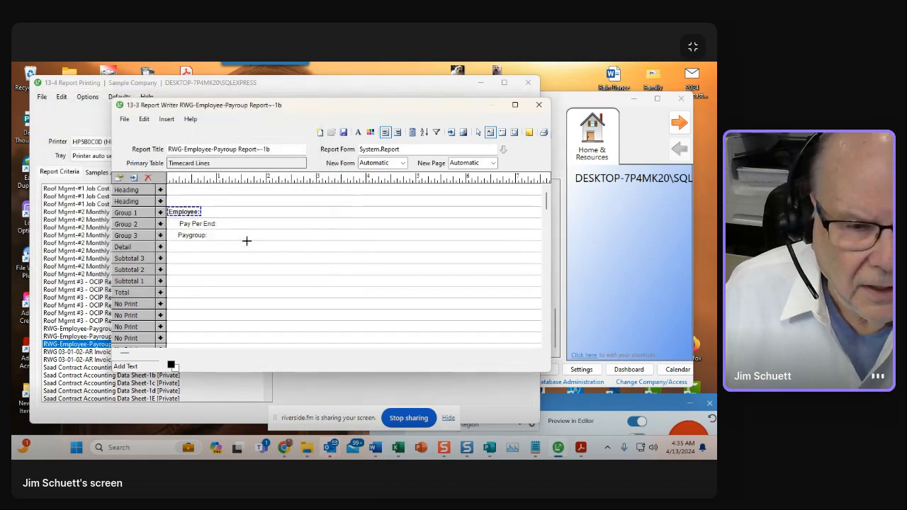
# - Make the Pay Per End and Paygroup labels bold with left alignment in one change to both objects
pyautogui.click(196, 223)
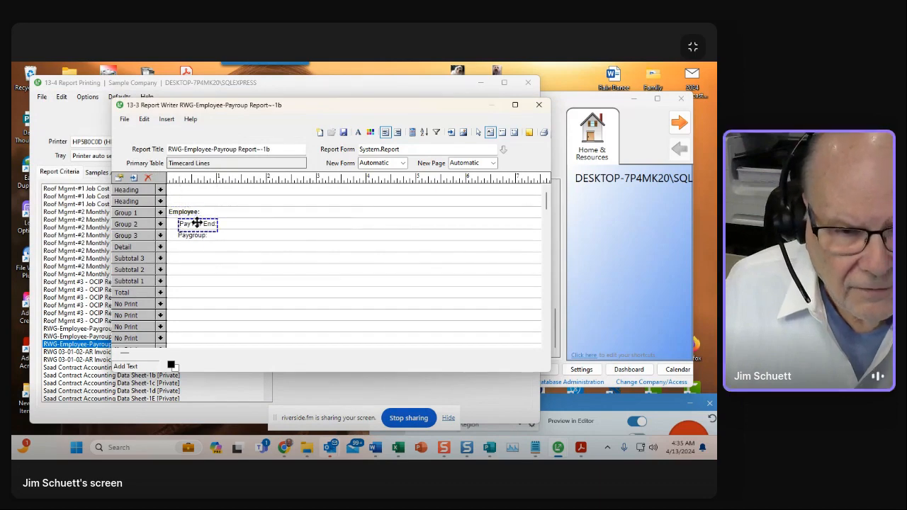
pyautogui.keyDown('shift'); pyautogui.click(192, 236); pyautogui.keyUp('shift')
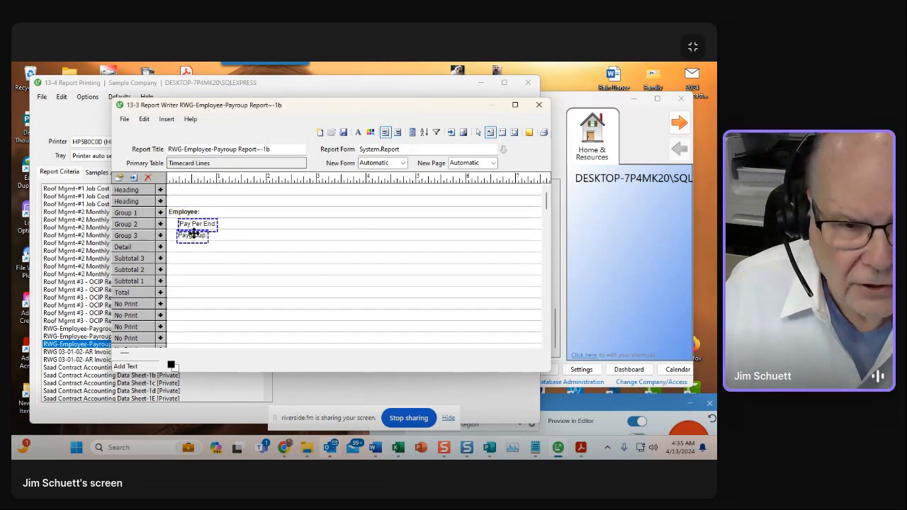
pyautogui.rightClick(193, 234)
pyautogui.click(217, 234)
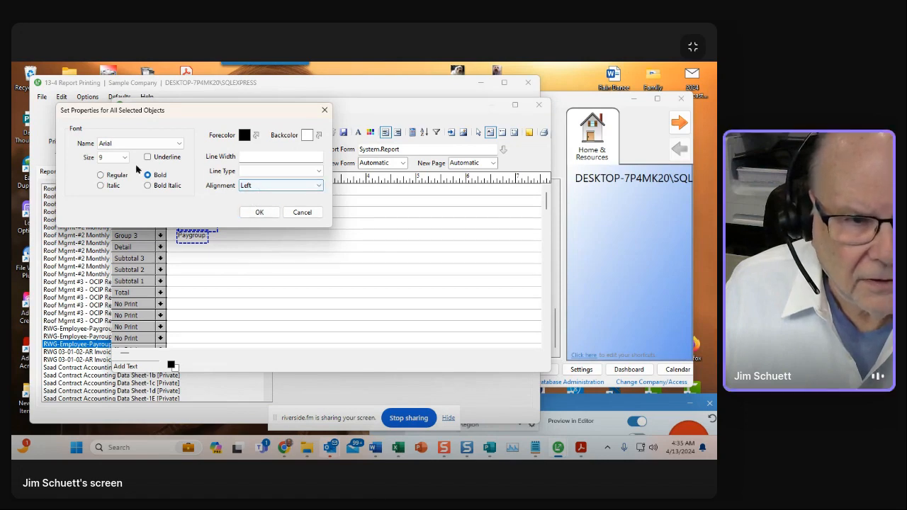
pyautogui.click(255, 211)
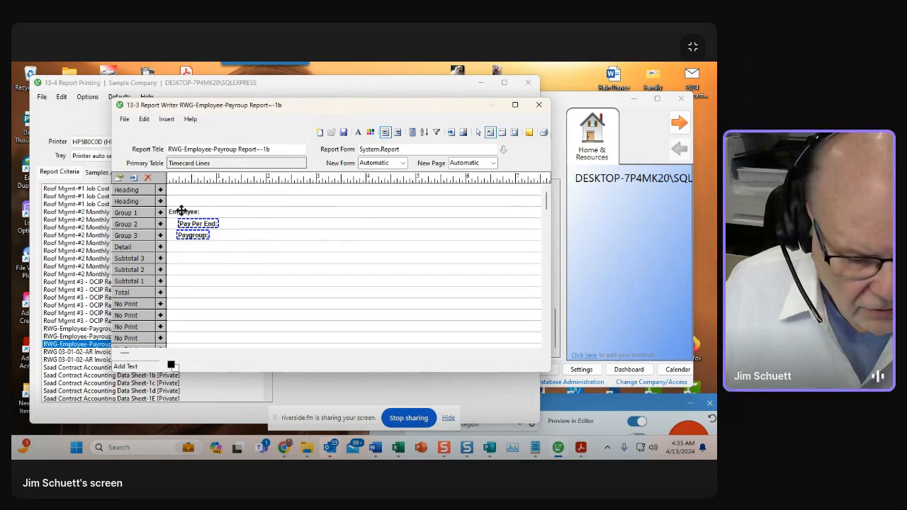
# - Align the left positions of the Pay Per End and Paygroup labels with the Employee label
pyautogui.keyDown('ctrl'); pyautogui.click(181, 210); pyautogui.keyUp('ctrl')
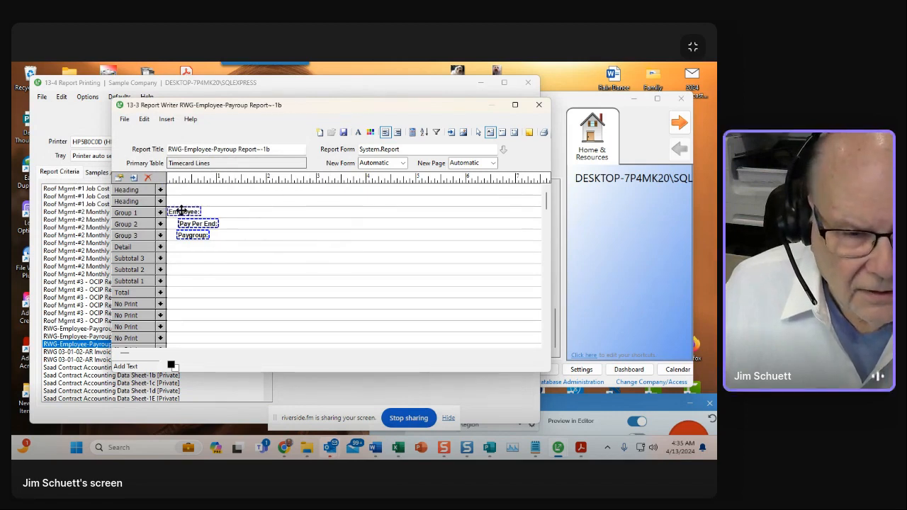
pyautogui.rightClick(182, 210)
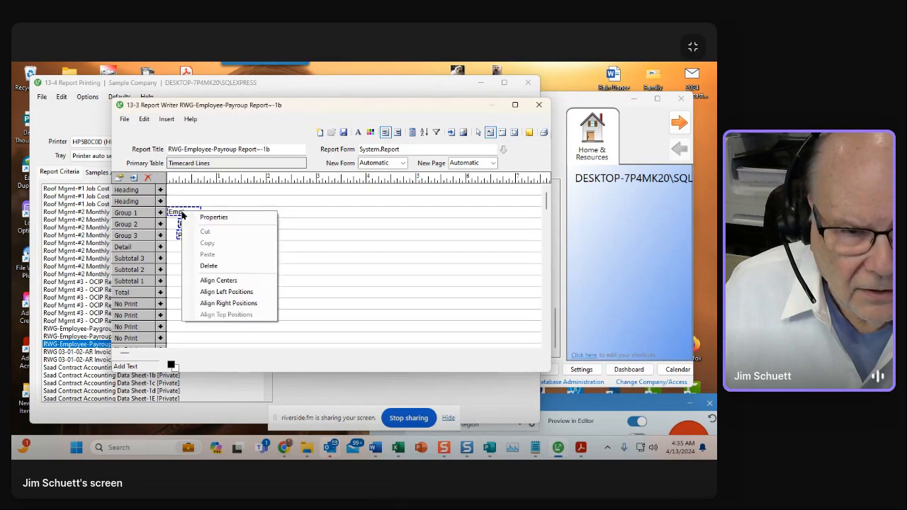
pyautogui.click(203, 291)
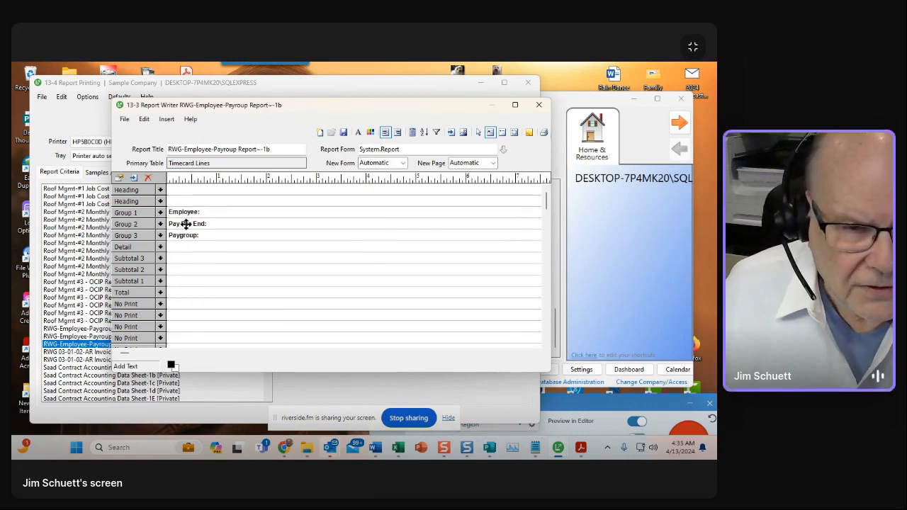
# - Start inserting a field beside the Employee label from the Payroll Records table, enlarging the field list to show names, descriptions and details
pyautogui.click(219, 209)
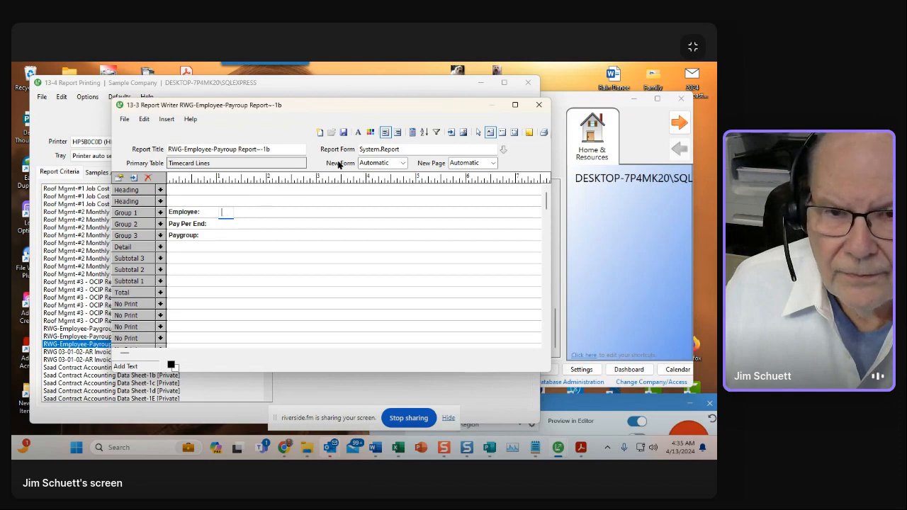
pyautogui.click(449, 133)
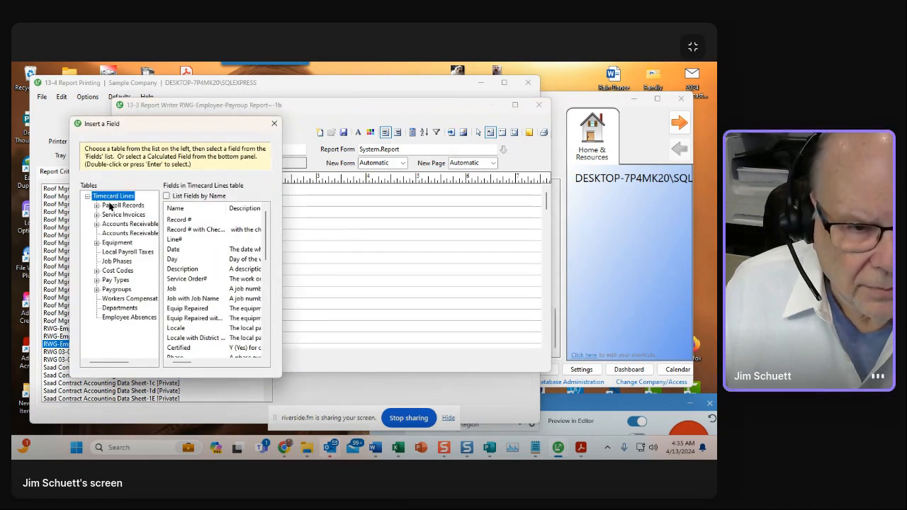
pyautogui.click(110, 205)
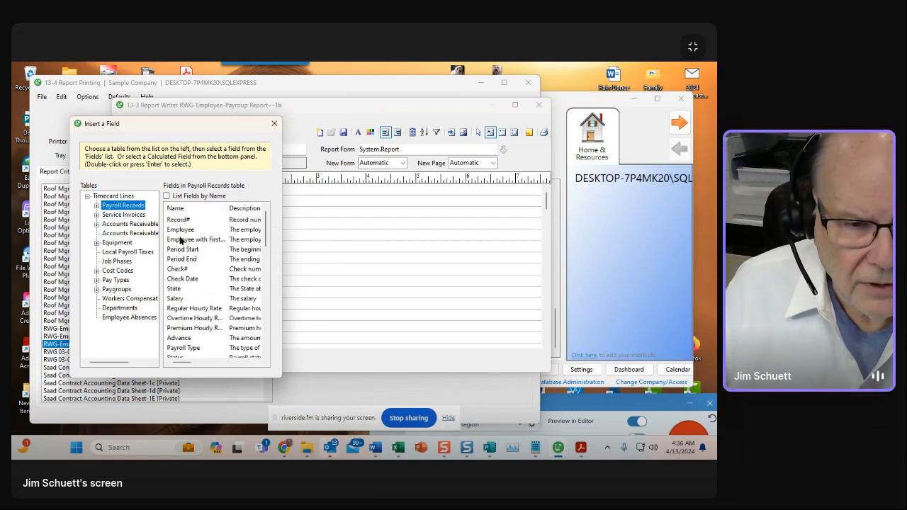
pyautogui.moveTo(281, 244); pyautogui.dragTo(636, 260)
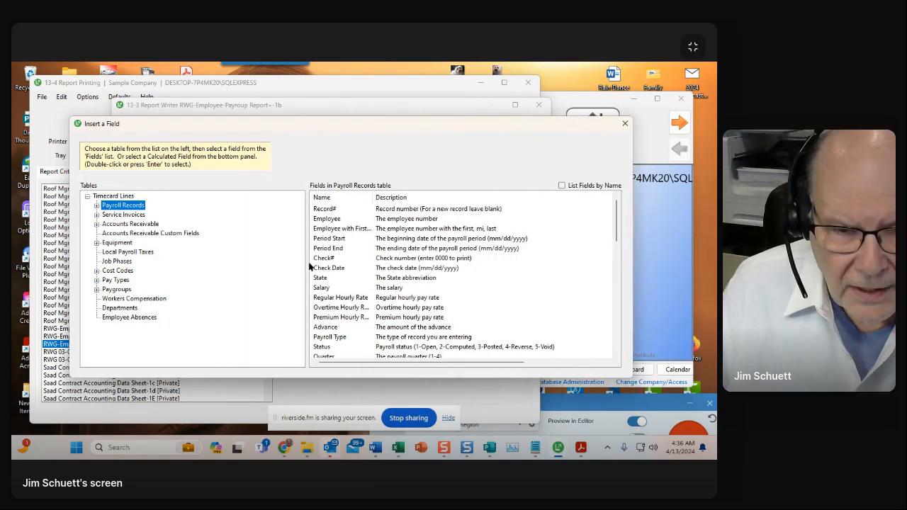
pyautogui.moveTo(306, 262); pyautogui.dragTo(206, 253)
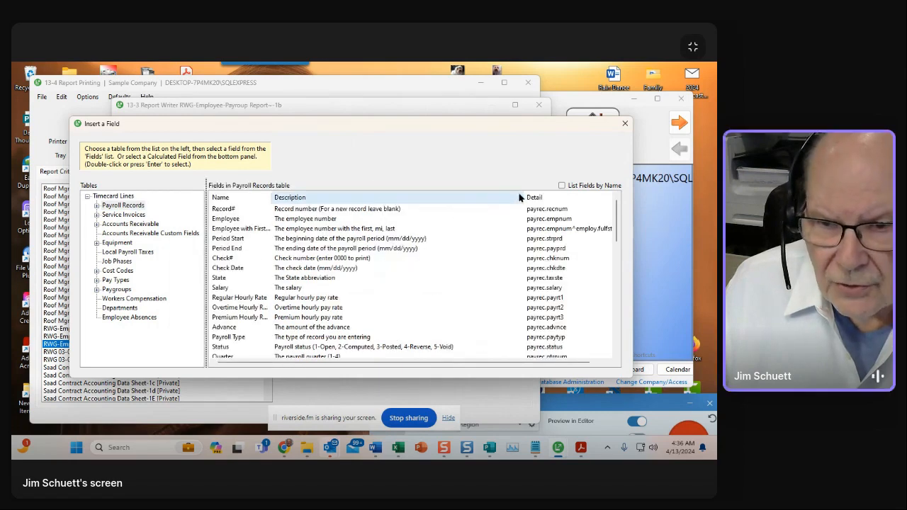
pyautogui.moveTo(521, 193); pyautogui.dragTo(459, 193)
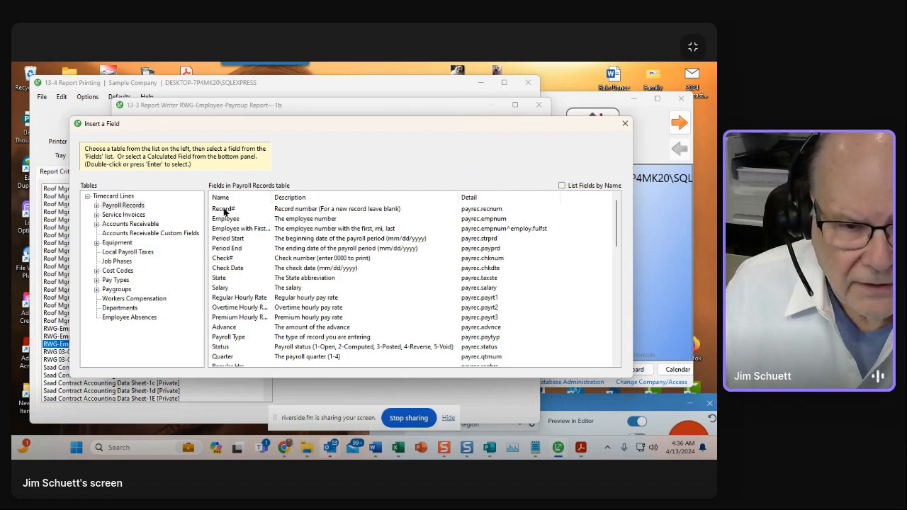
# - Try listing the Payroll Records fields by name, and restore the default field order
pyautogui.click(561, 185)
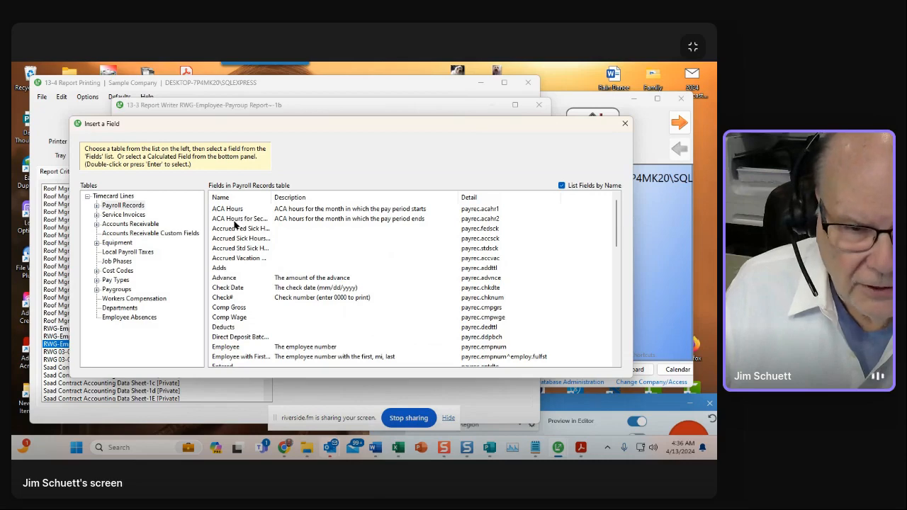
pyautogui.moveTo(616, 216)
pyautogui.mouseDown()
pyautogui.moveTo(617, 290)
pyautogui.moveTo(618, 206)
pyautogui.mouseUp()
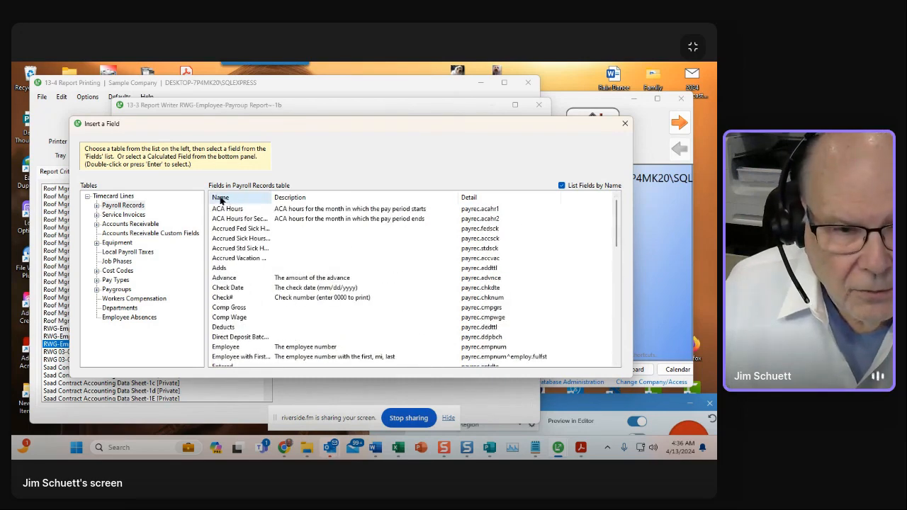
pyautogui.click(561, 186)
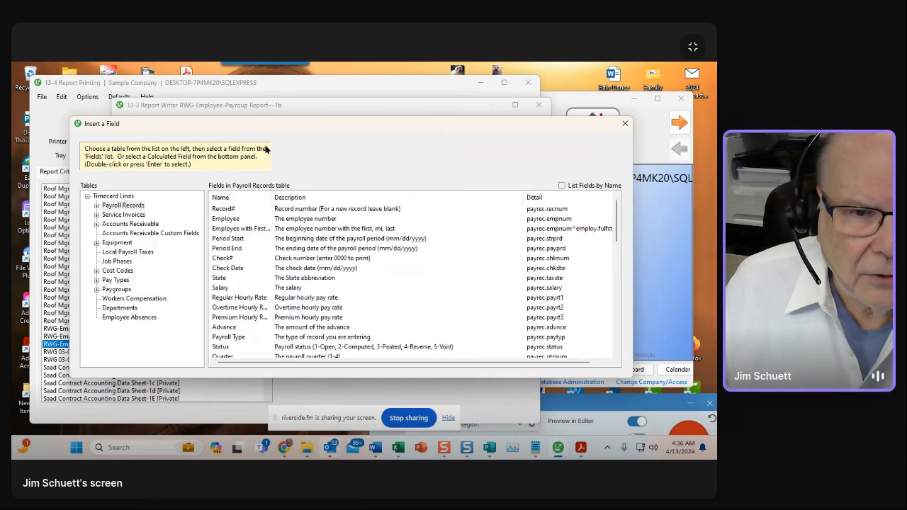
# - Widen the field list's Name column and insert the Employee with First, MI, Last field beside the Employee label on Group 1
pyautogui.moveTo(273, 127)
pyautogui.mouseDown()
pyautogui.moveTo(270, 238)
pyautogui.moveTo(271, 128)
pyautogui.mouseUp()
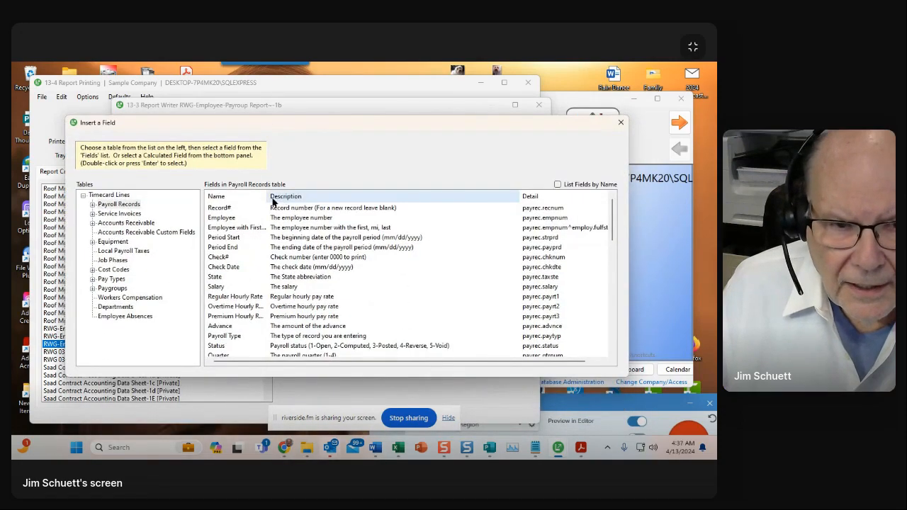
pyautogui.moveTo(268, 196); pyautogui.dragTo(297, 196)
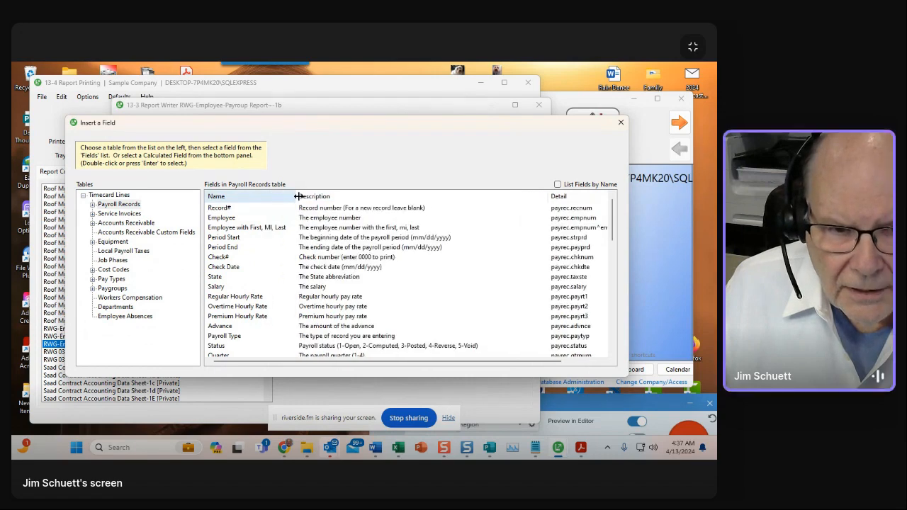
pyautogui.doubleClick(247, 228)
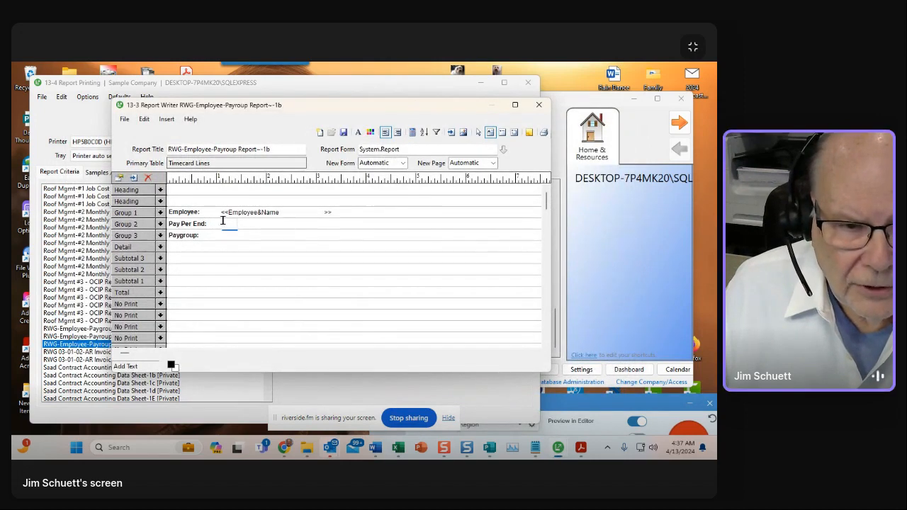
# - Insert the Period End field from the Payroll Records table beside the Pay Per End label on the Group 2 line
pyautogui.click(451, 132)
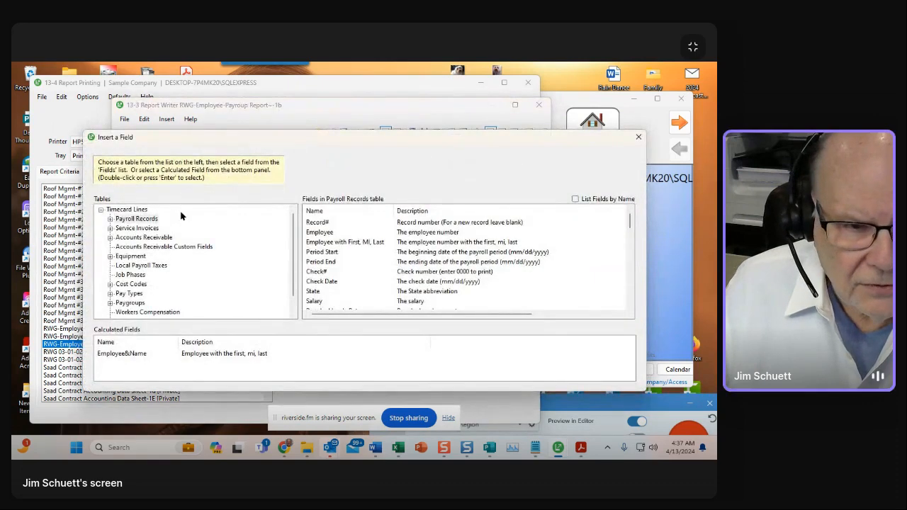
pyautogui.click(137, 220)
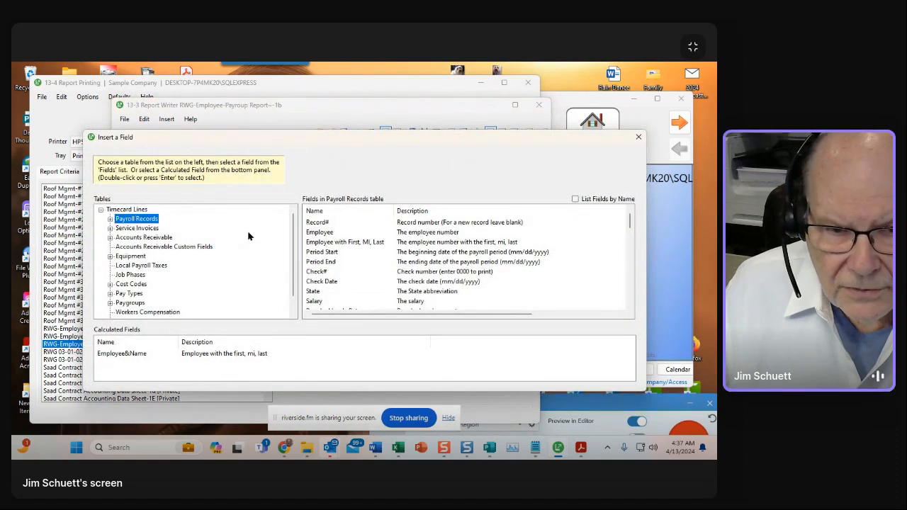
pyautogui.doubleClick(316, 262)
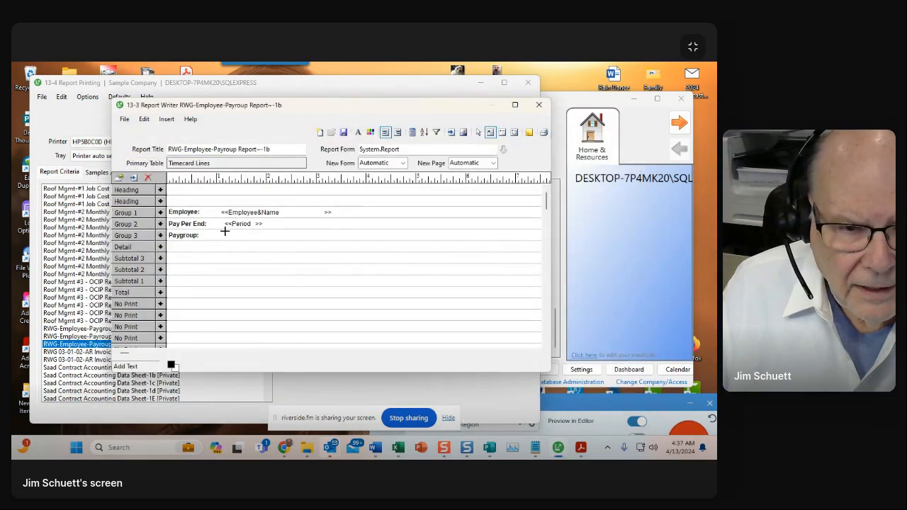
# - Insert the Paygroup with Name field from the Timecard Lines table beside the Paygroup label on the Group 3 line, listing fields by name
pyautogui.click(225, 231)
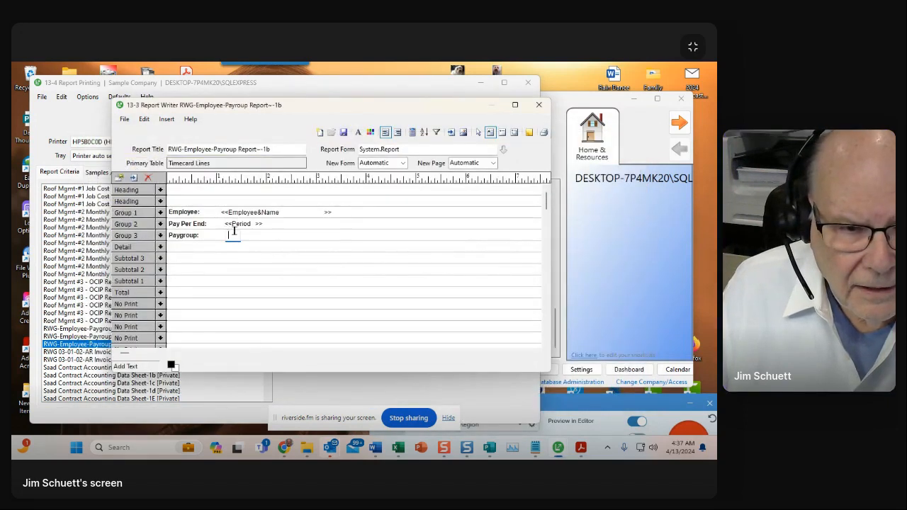
pyautogui.click(451, 133)
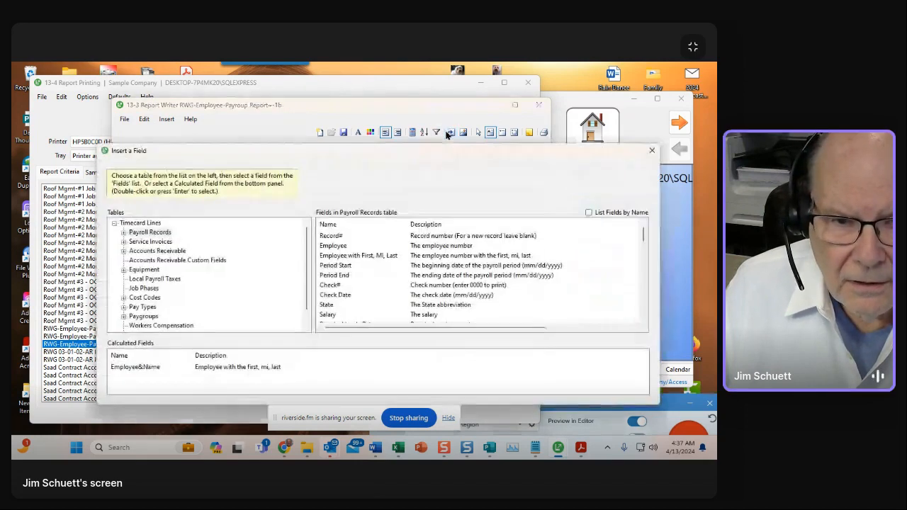
pyautogui.click(147, 224)
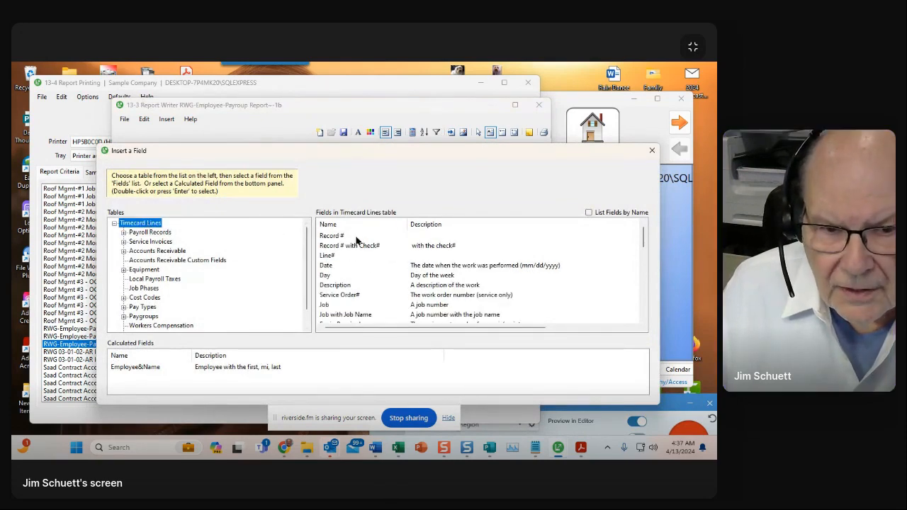
pyautogui.click(588, 212)
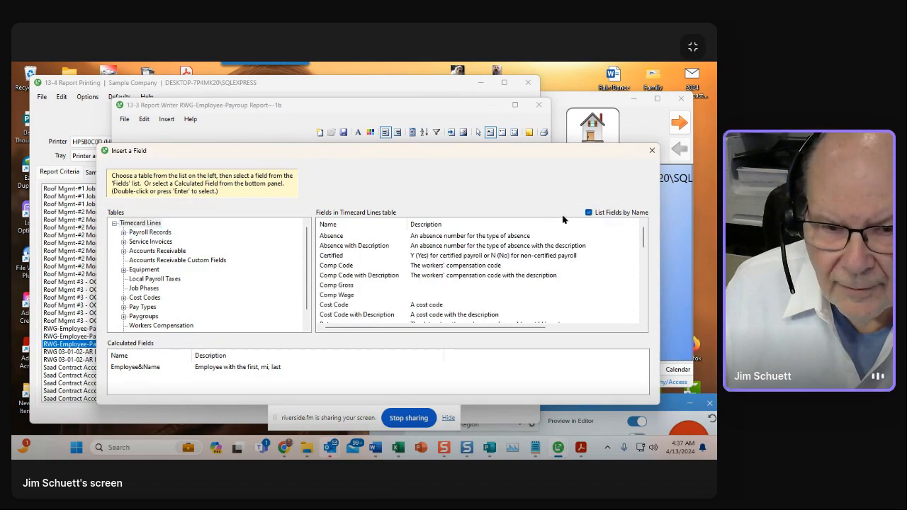
pyautogui.scroll(-3, 389, 261)
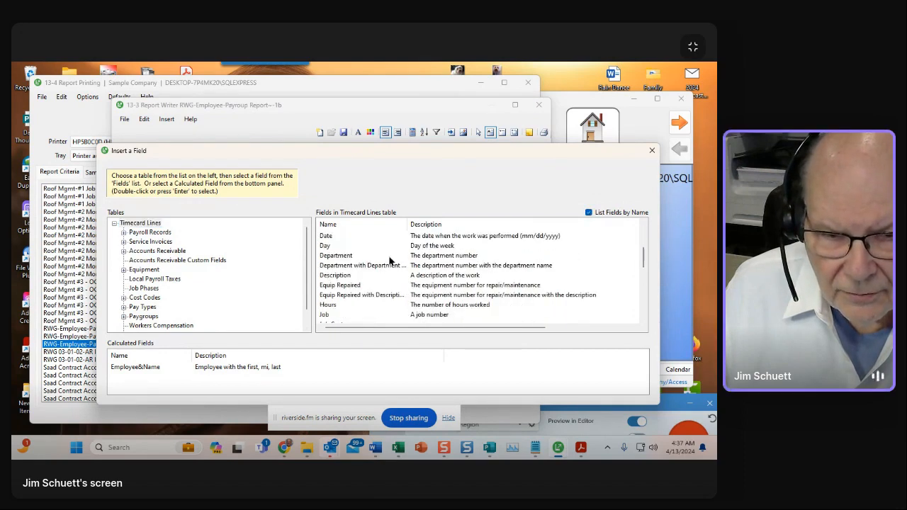
pyautogui.scroll(-4, 389, 260)
pyautogui.scroll(-1, 386, 264)
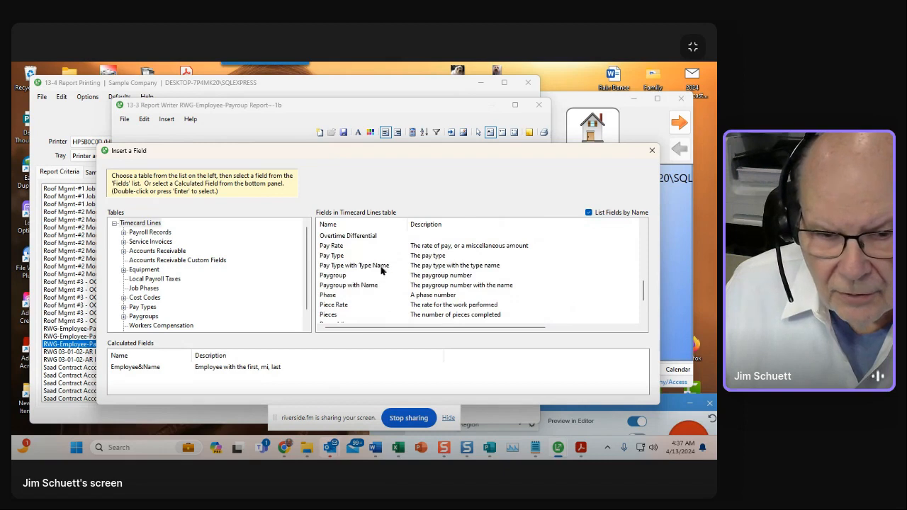
pyautogui.doubleClick(330, 285)
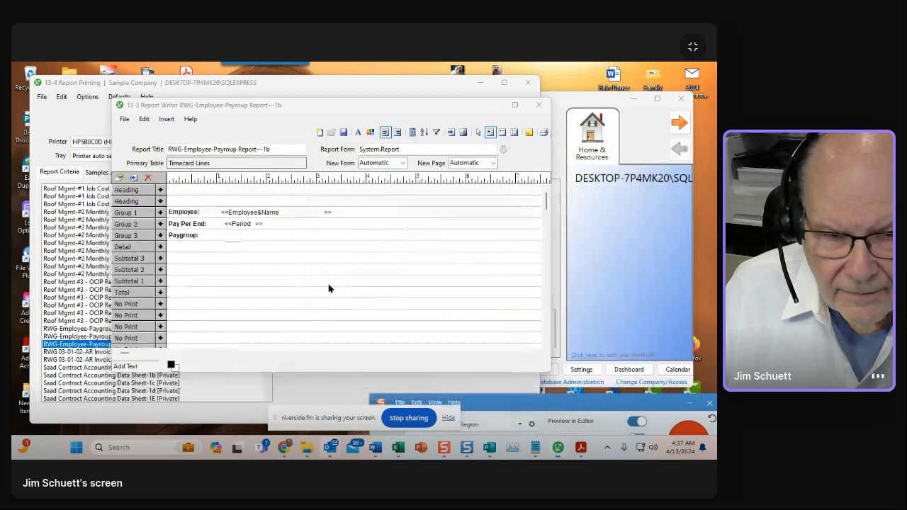
# - Shift the employee, period end and paygroup fields slightly left toward their labels and align their left positions
pyautogui.click(237, 211)
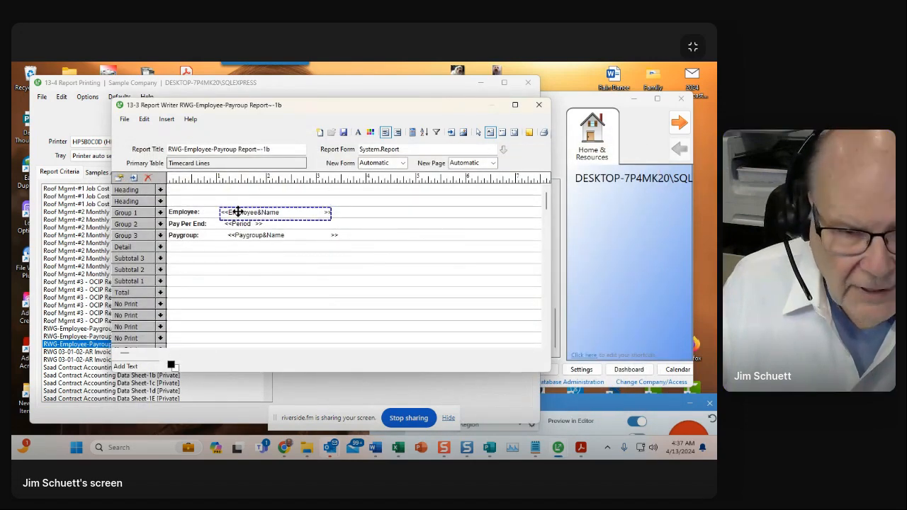
pyautogui.keyDown('shift'); pyautogui.click(237, 224); pyautogui.keyUp('shift')
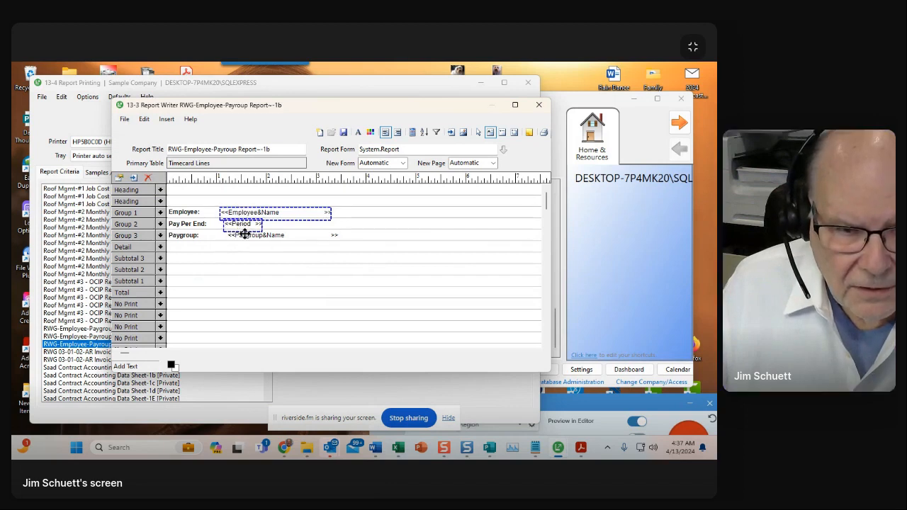
pyautogui.keyDown('shift'); pyautogui.click(244, 235); pyautogui.keyUp('shift')
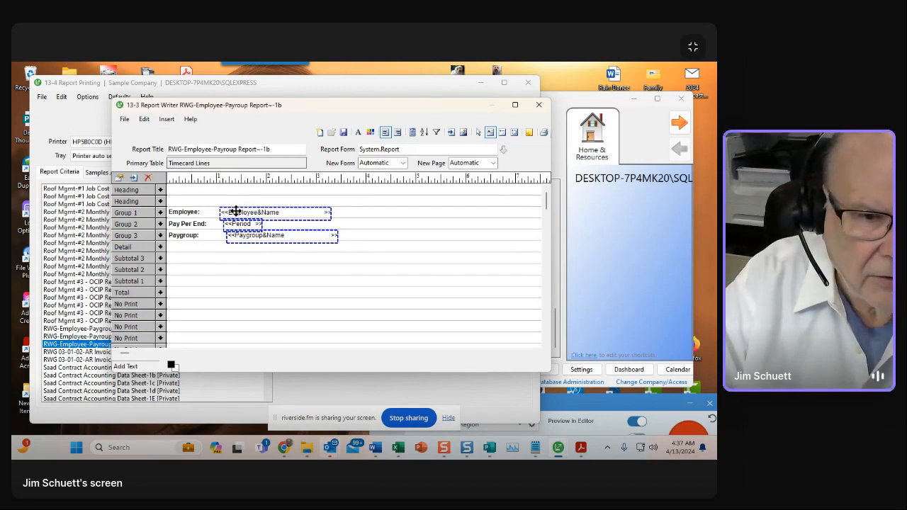
pyautogui.press('Left')
pyautogui.press('Left')
pyautogui.press('Left')
pyautogui.press('Left')
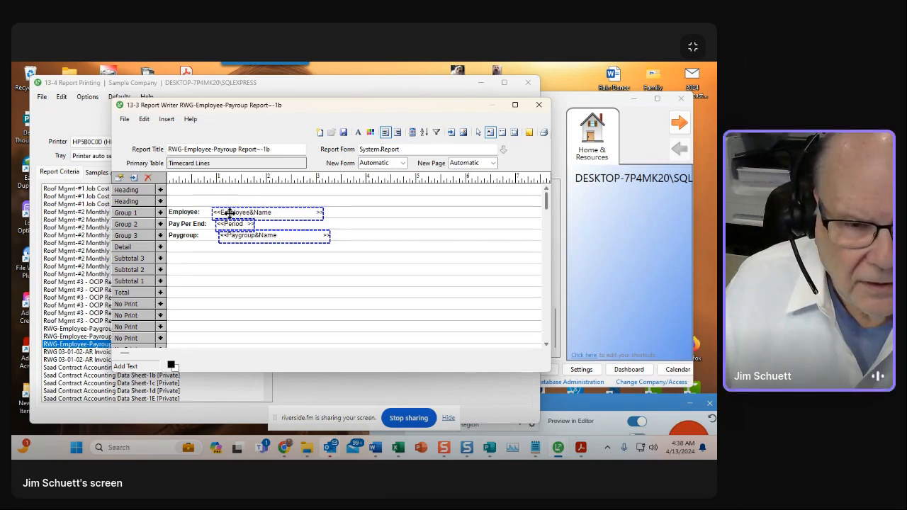
pyautogui.rightClick(229, 213)
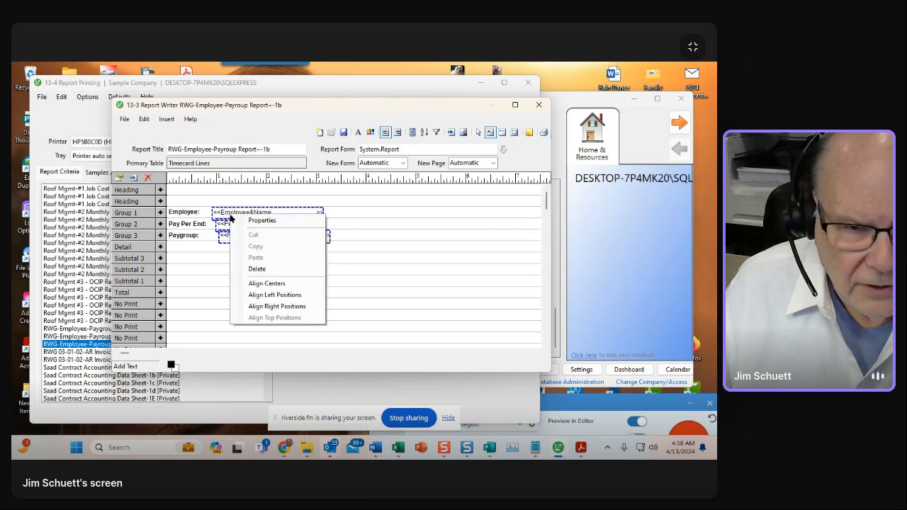
pyautogui.click(259, 295)
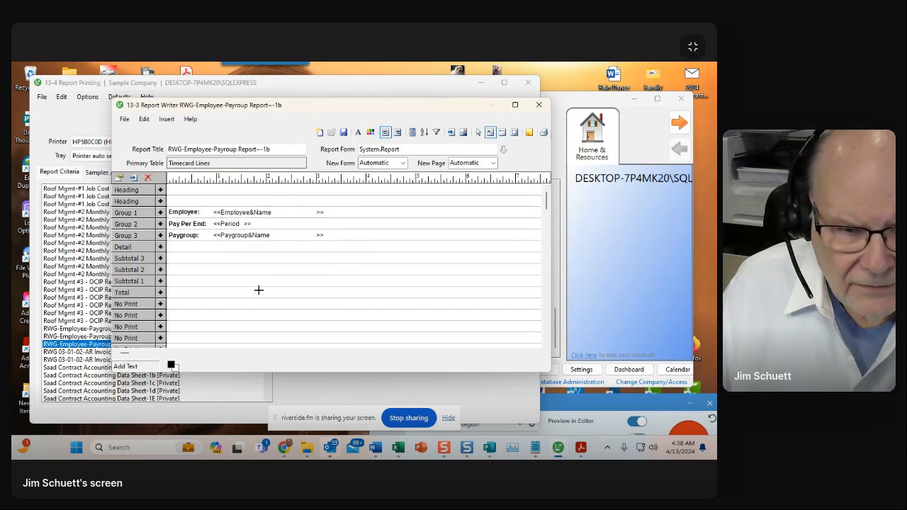
pyautogui.click(233, 212)
pyautogui.keyDown('shift'); pyautogui.click(233, 223); pyautogui.keyUp('shift')
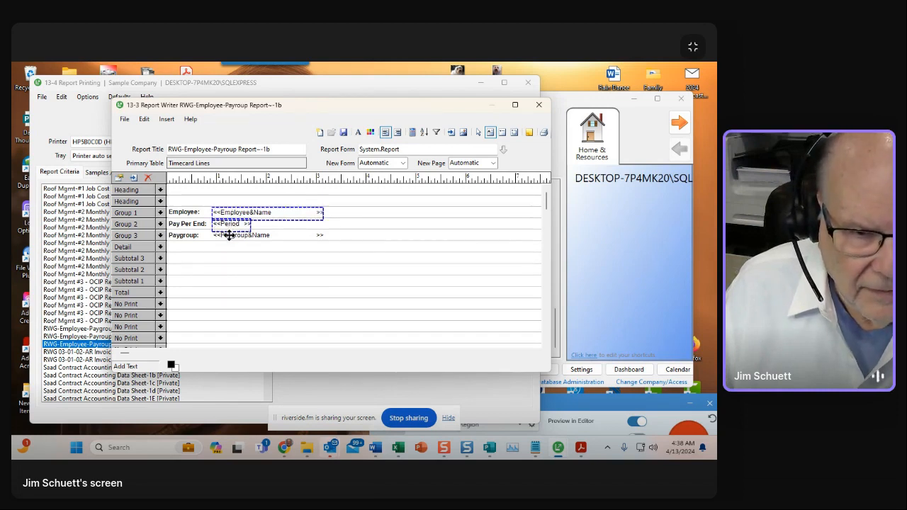
pyautogui.keyDown('shift'); pyautogui.click(224, 235); pyautogui.keyUp('shift')
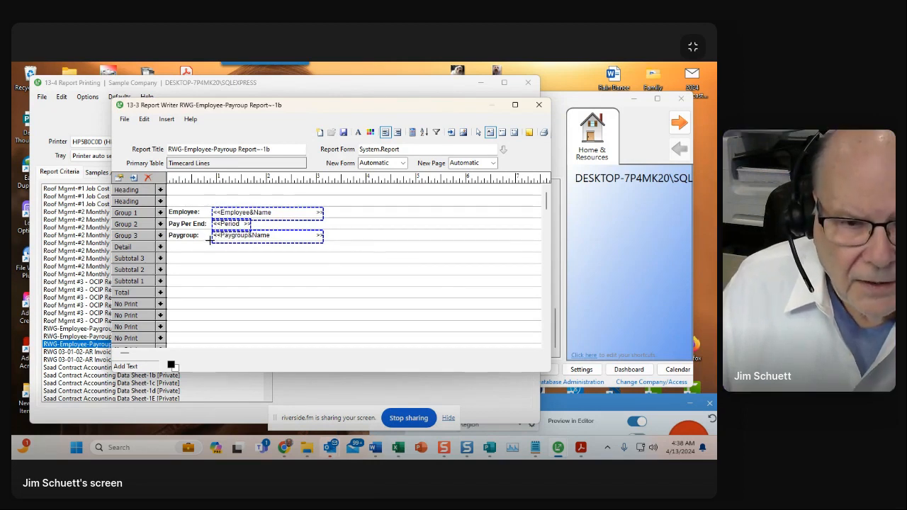
# - Align the right positions of the Employee, Pay Per End and Paygroup labels
pyautogui.click(181, 212)
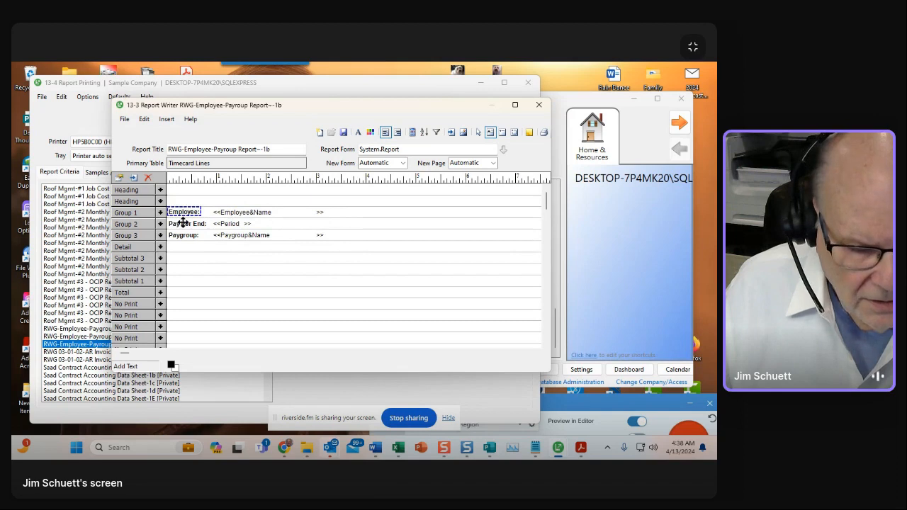
pyautogui.keyDown('ctrl'); pyautogui.click(182, 222); pyautogui.keyUp('ctrl')
pyautogui.keyDown('ctrl'); pyautogui.click(180, 234); pyautogui.keyUp('ctrl')
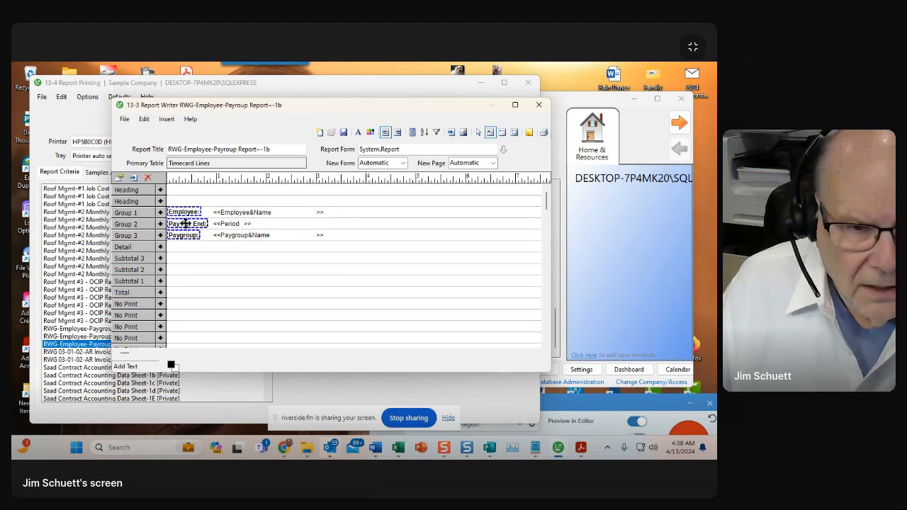
pyautogui.rightClick(186, 223)
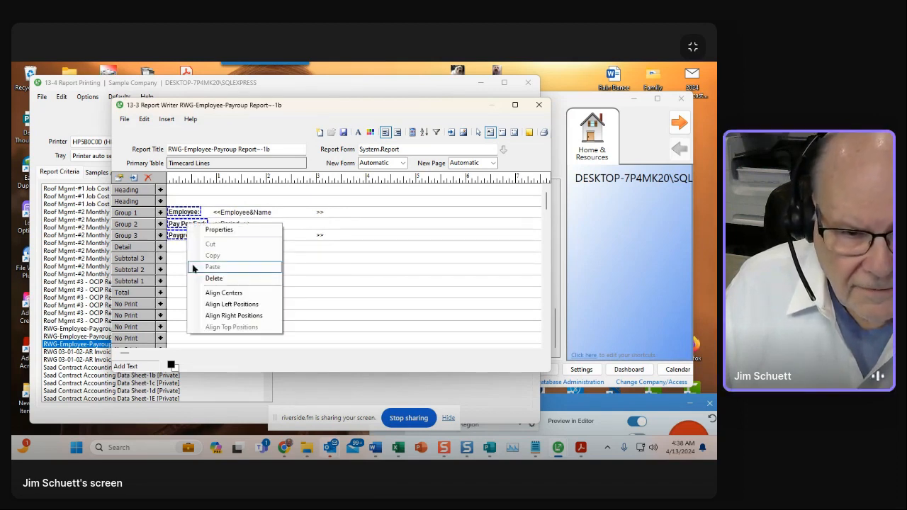
pyautogui.click(210, 316)
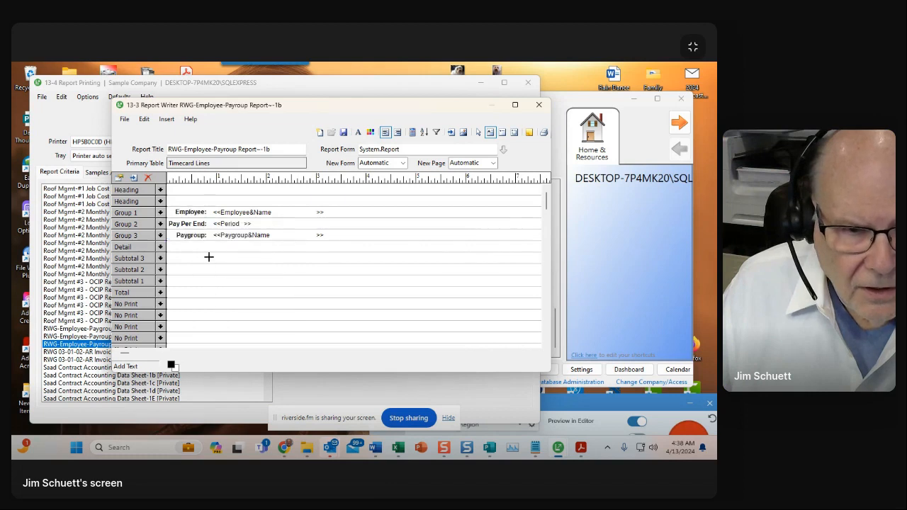
# - Try right-aligning the text of the Employee, Pay Per End and Paygroup labels and shifting them slightly left
pyautogui.click(195, 214)
pyautogui.keyDown('shift'); pyautogui.click(188, 224); pyautogui.keyUp('shift')
pyautogui.keyDown('shift'); pyautogui.click(191, 234); pyautogui.keyUp('shift')
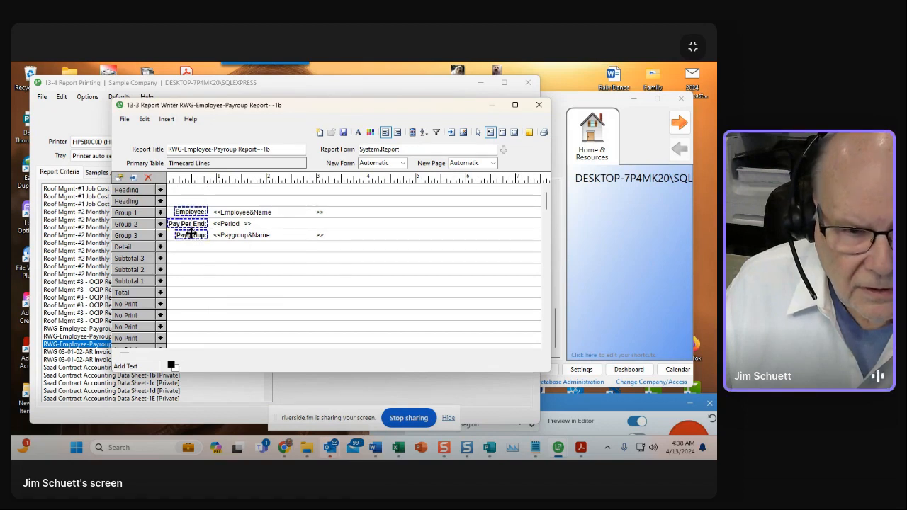
pyautogui.click(397, 133)
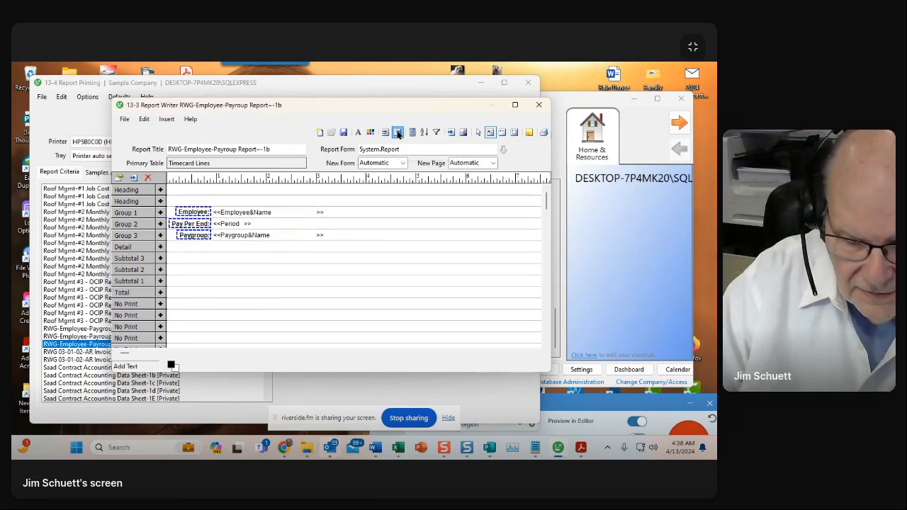
pyautogui.press('Left')
pyautogui.press('Left')
pyautogui.press('Left')
pyautogui.press('Left')
pyautogui.press('Left')
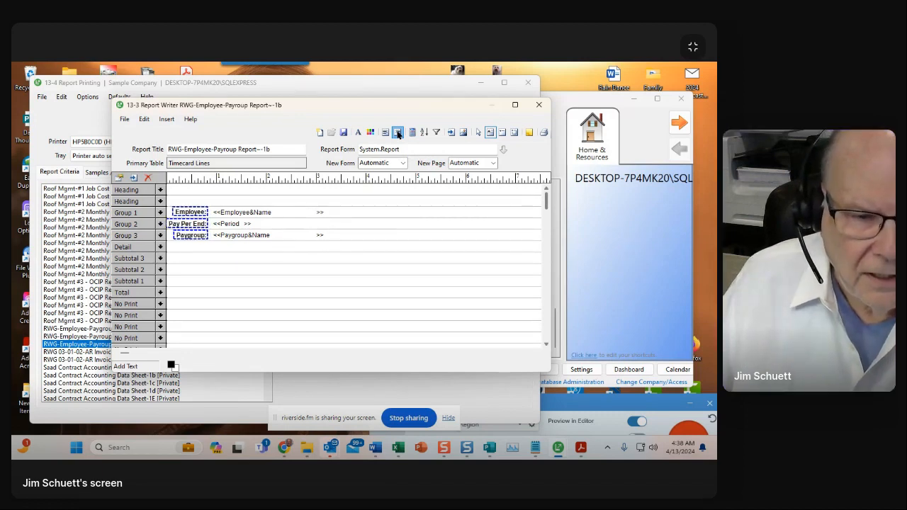
# - Left-align the text of the Employee, Pay Per End and Paygroup labels, shift them slightly right and align their left positions
pyautogui.click(385, 132)
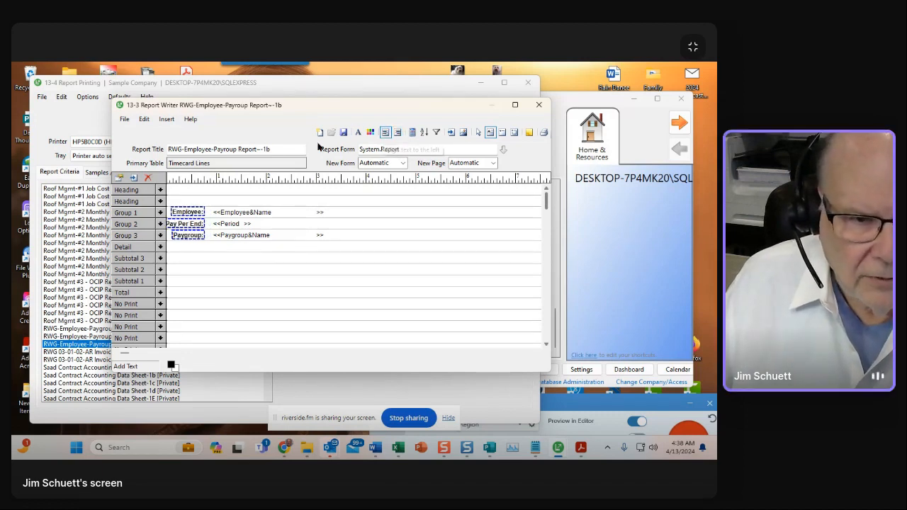
pyautogui.press('Right')
pyautogui.press('Right')
pyautogui.press('Right')
pyautogui.press('Right')
pyautogui.press('Right')
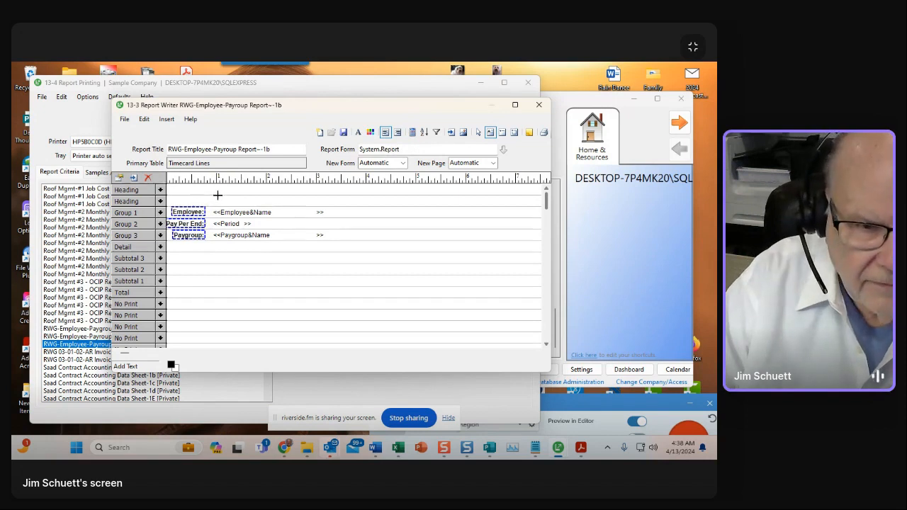
pyautogui.press('Right')
pyautogui.press('Right')
pyautogui.press('Right')
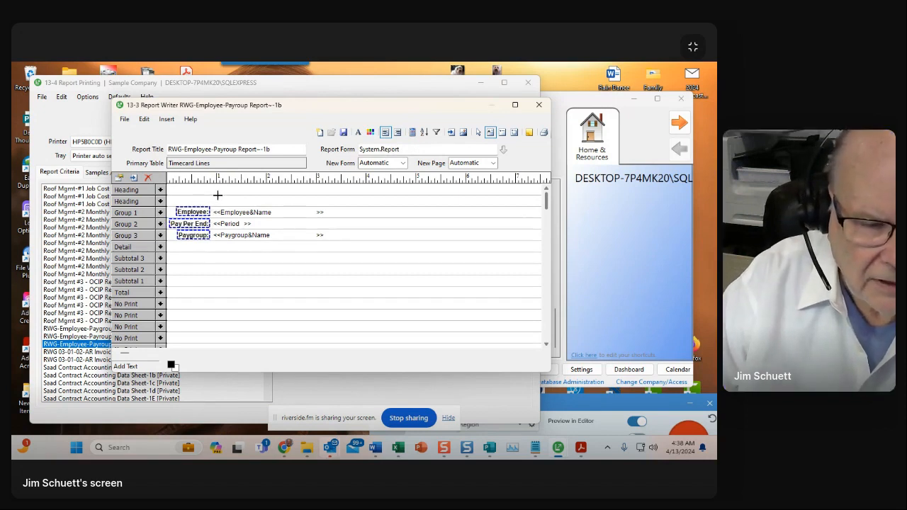
pyautogui.rightClick(175, 223)
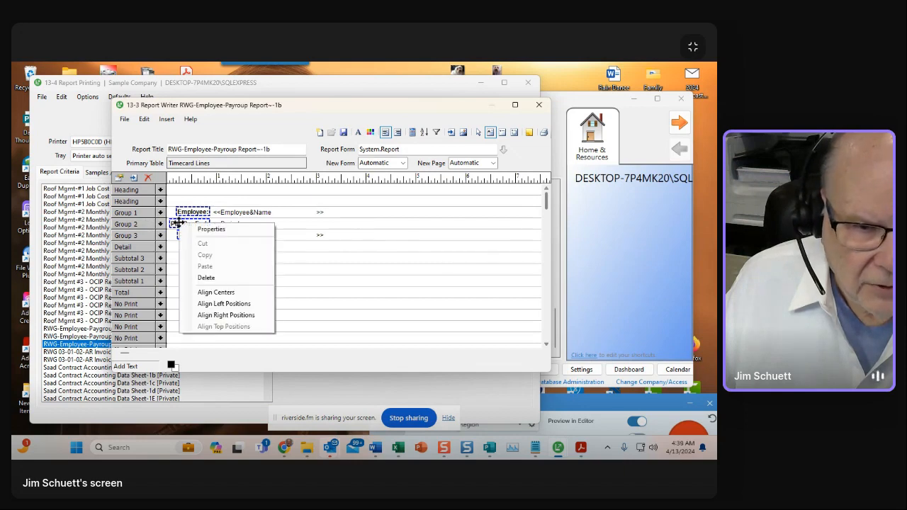
pyautogui.click(212, 303)
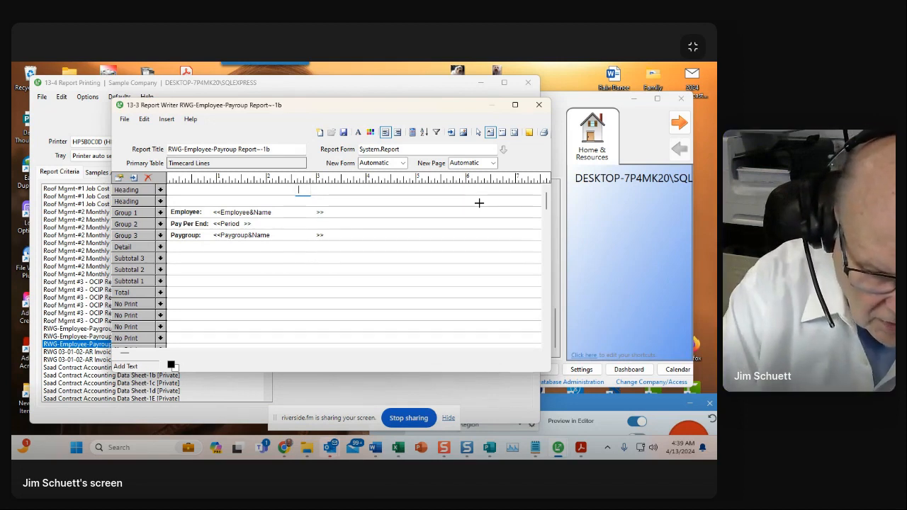
# - Add the column headings Reg, OT, Prem and Total across the first Heading line, spaced about one inch apart
pyautogui.write('Reg')
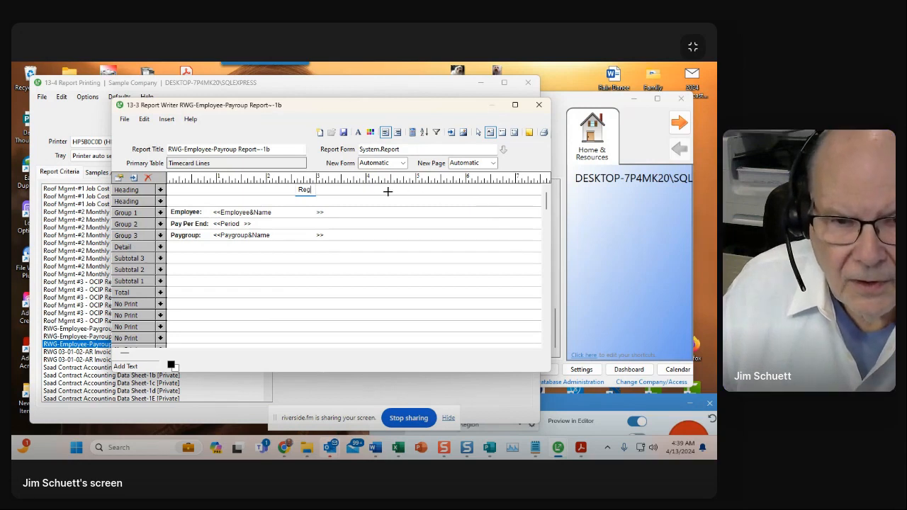
pyautogui.click(346, 185)
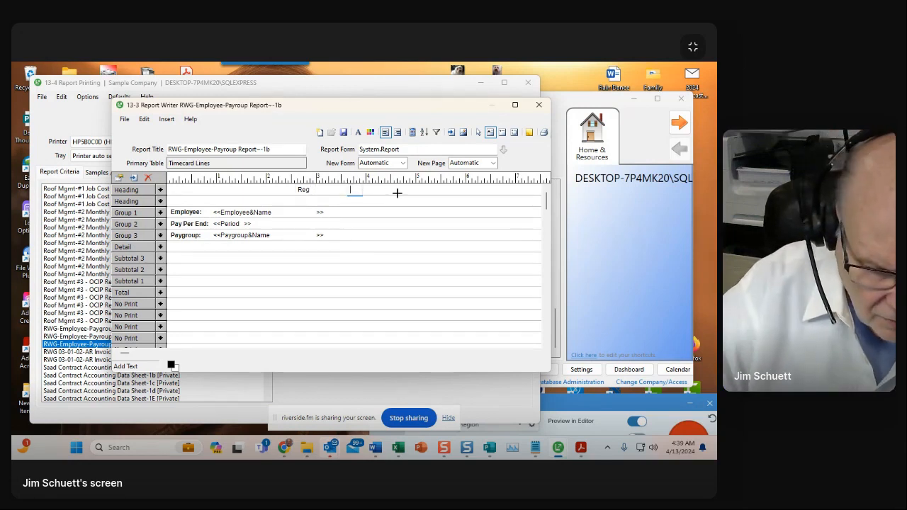
pyautogui.write('OT')
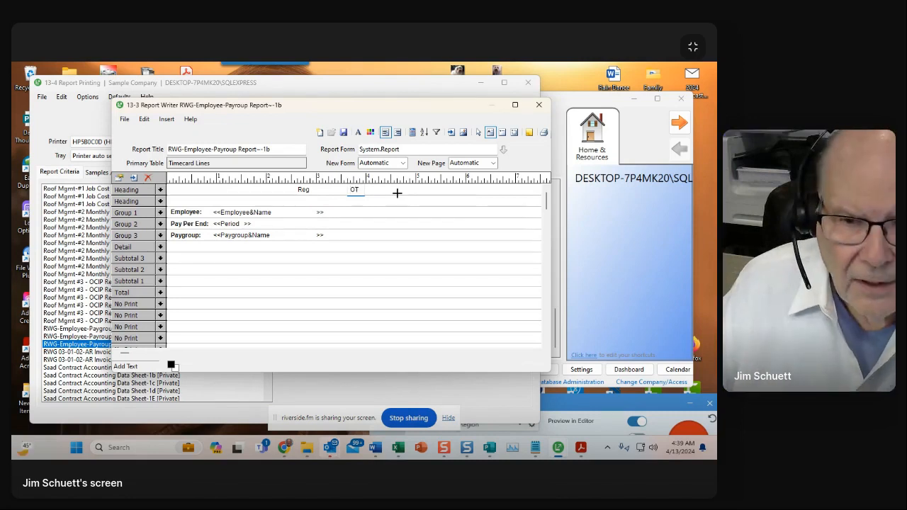
pyautogui.click(405, 186)
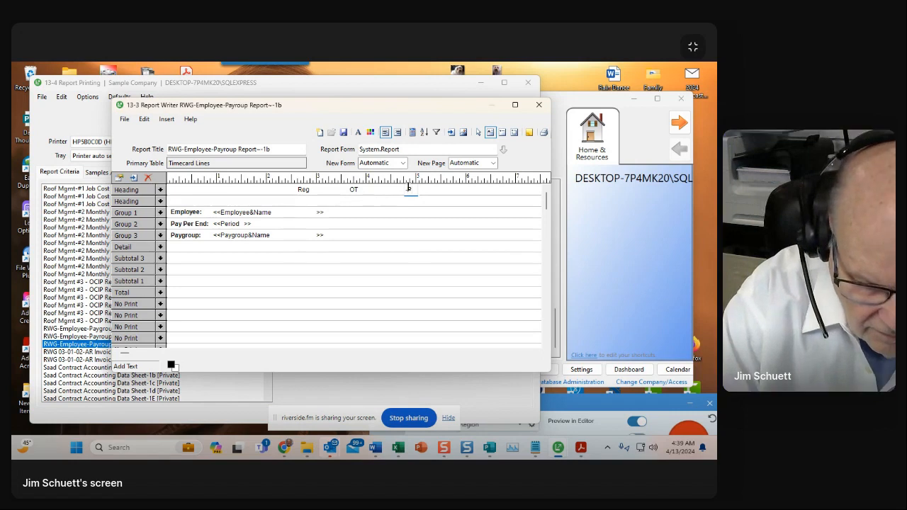
pyautogui.write('Prem')
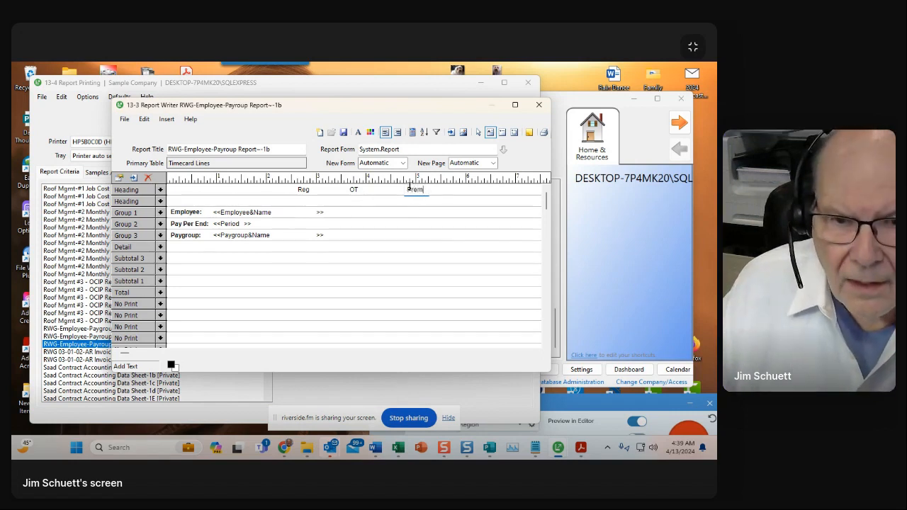
pyautogui.click(458, 186)
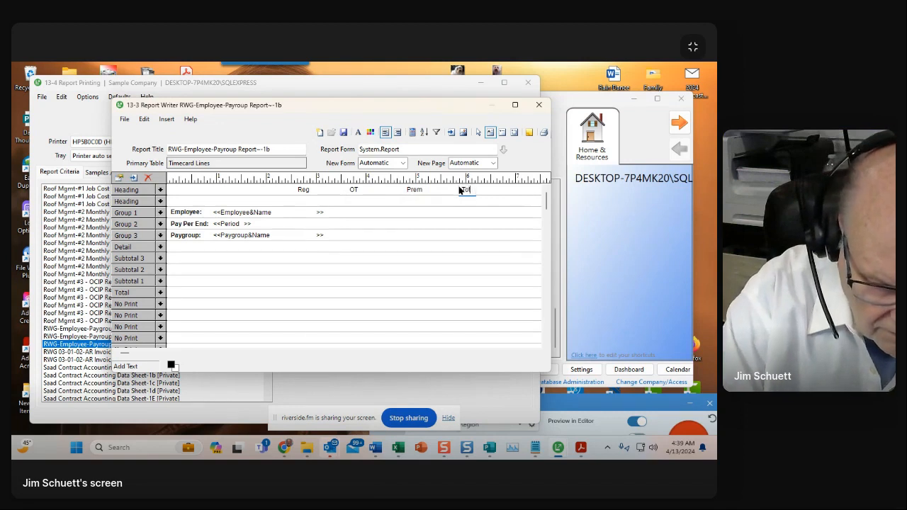
pyautogui.write('Total')
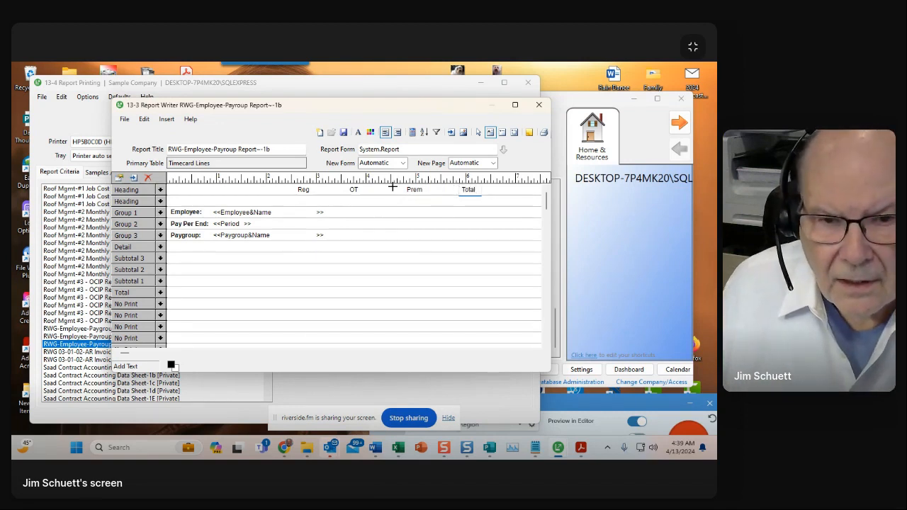
# - Insert another Heading line below the column headings and add the text Hours under Reg
pyautogui.click(132, 203)
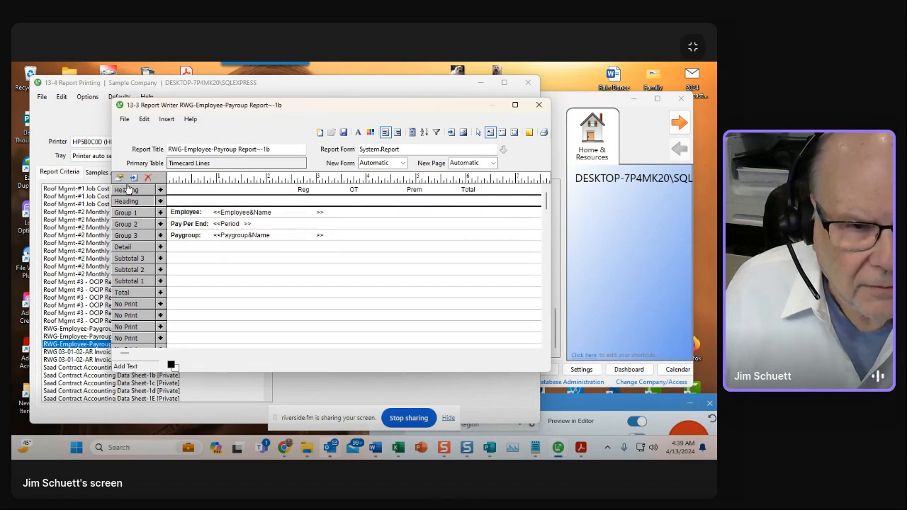
pyautogui.click(133, 179)
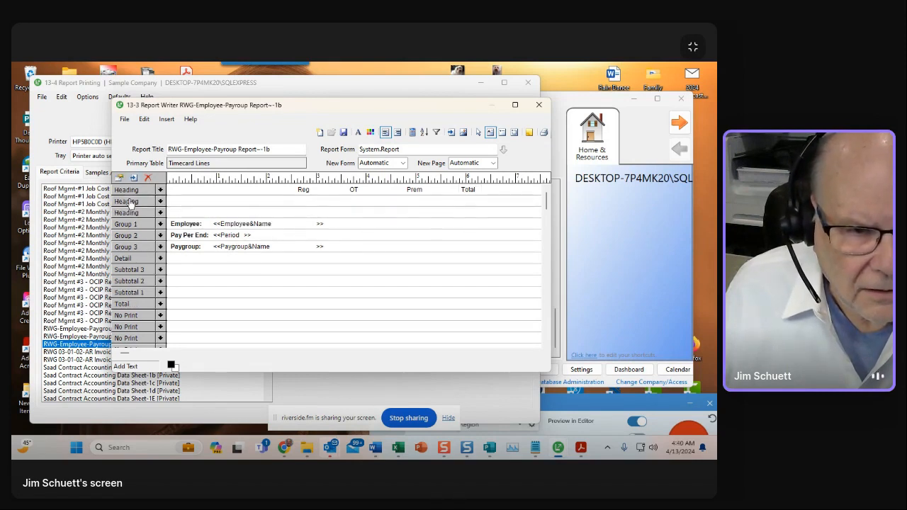
pyautogui.click(293, 198)
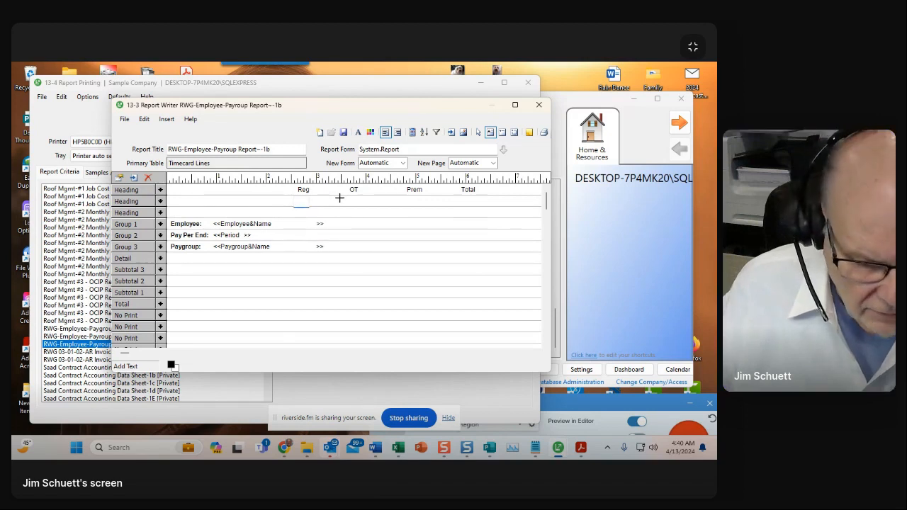
pyautogui.write('Ho')
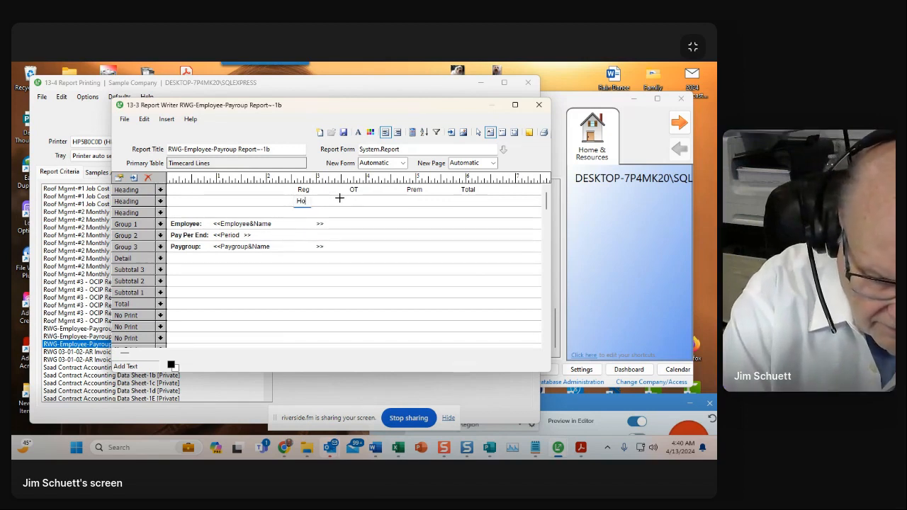
pyautogui.write('urs')
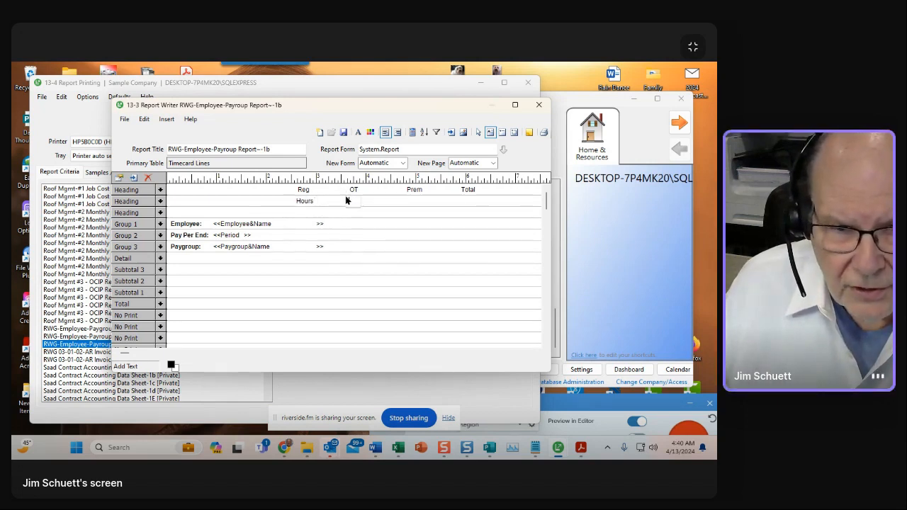
# - Copy the Hours text and paste it under the OT, Prem and Total headings
pyautogui.rightClick(303, 200)
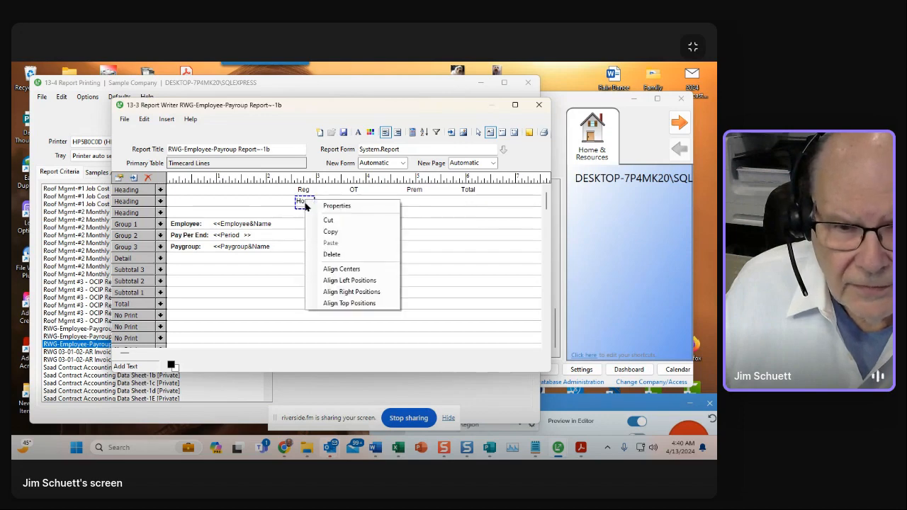
pyautogui.click(327, 231)
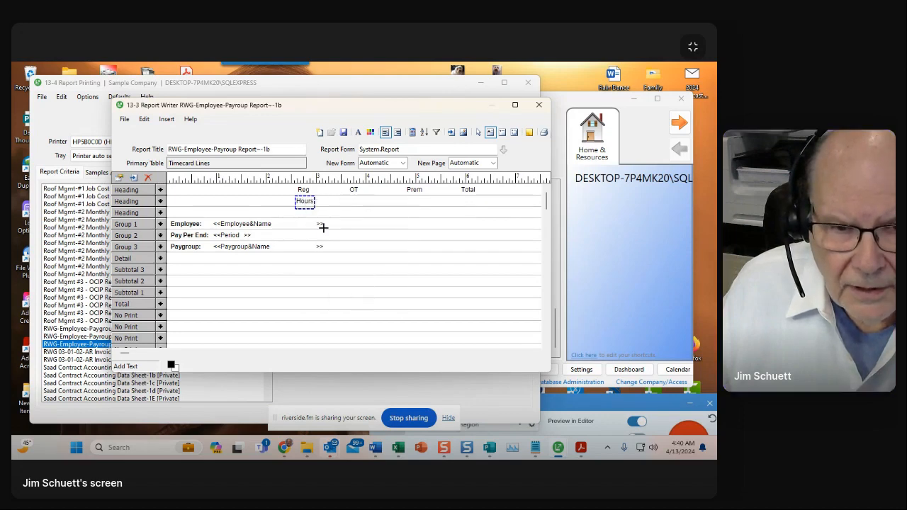
pyautogui.rightClick(345, 198)
pyautogui.click(369, 240)
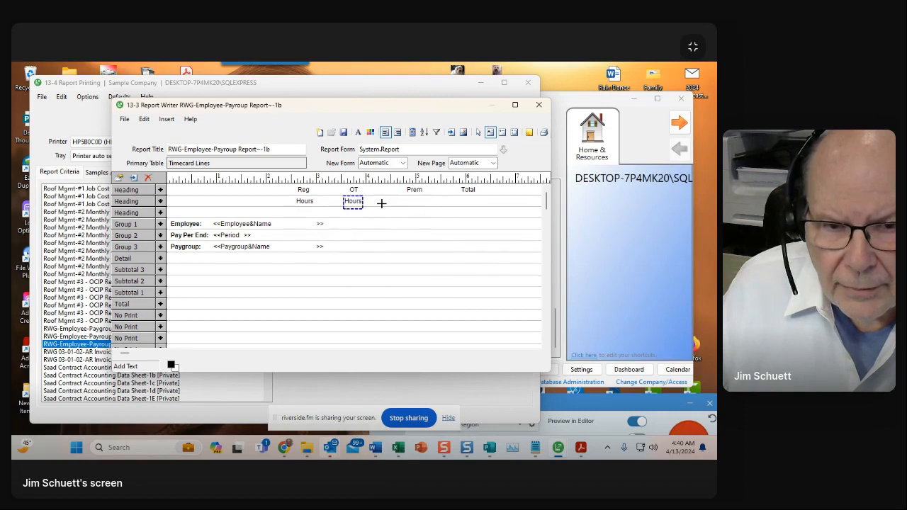
pyautogui.rightClick(403, 199)
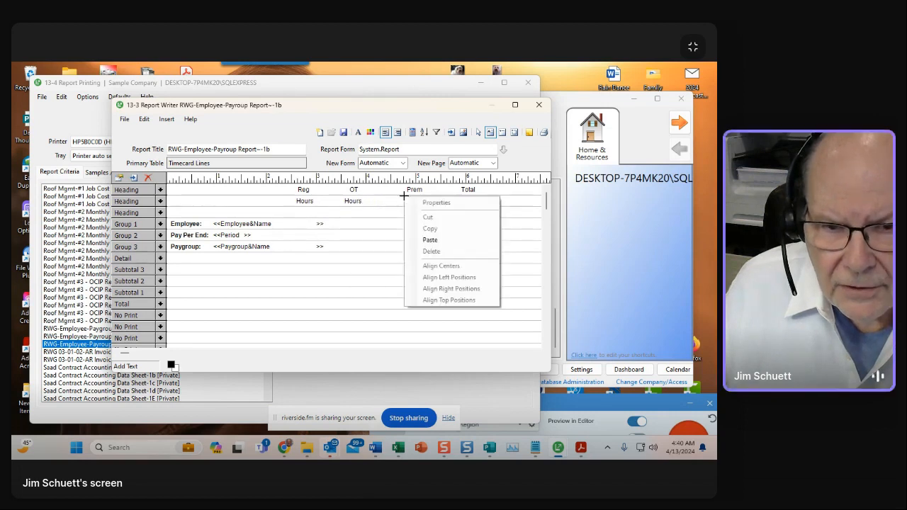
pyautogui.click(430, 241)
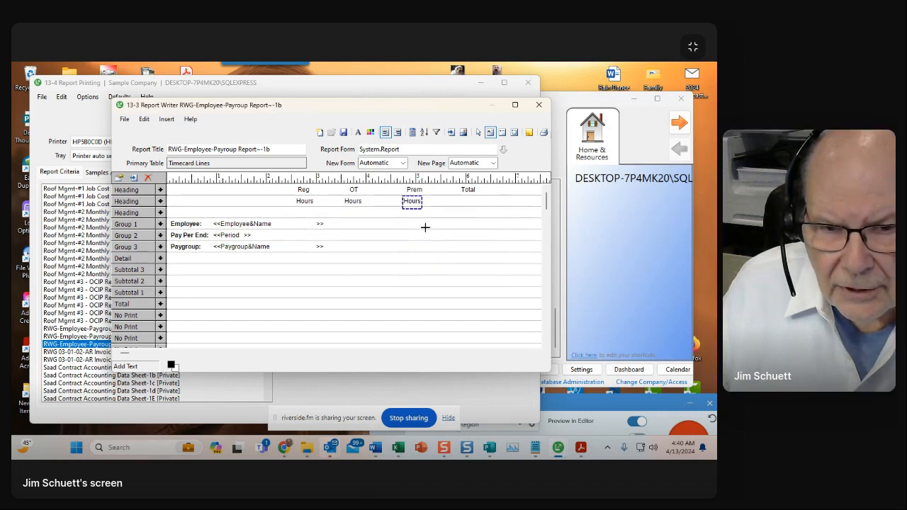
pyautogui.rightClick(461, 196)
pyautogui.click(486, 240)
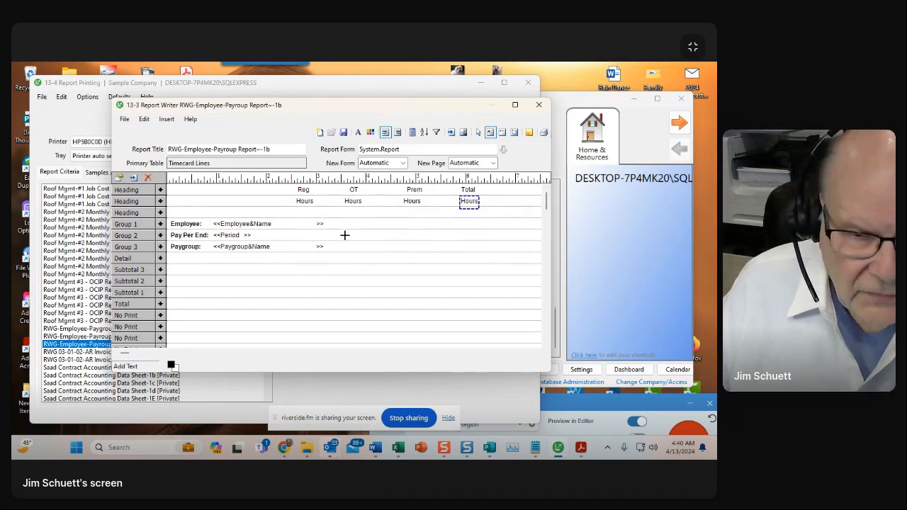
pyautogui.click(303, 187)
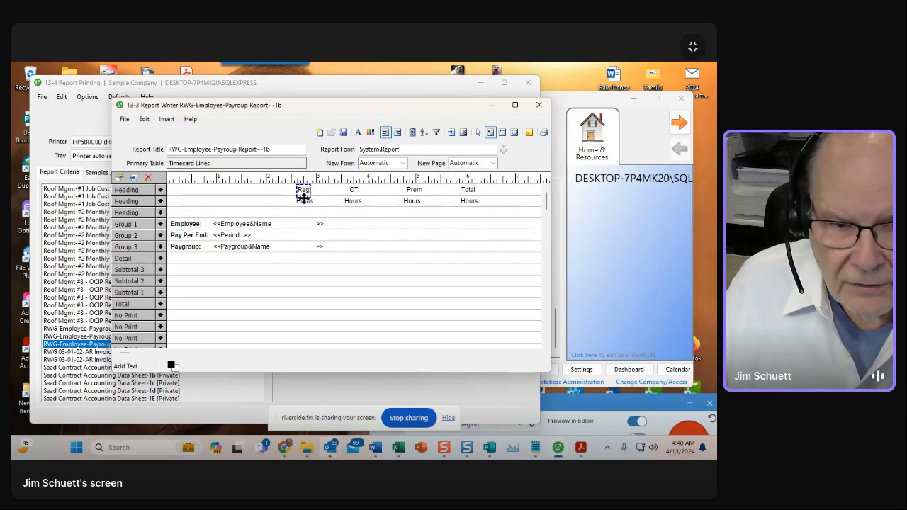
pyautogui.keyDown('shift'); pyautogui.click(304, 201); pyautogui.keyUp('shift')
pyautogui.keyDown('shift'); pyautogui.click(350, 189); pyautogui.keyUp('shift')
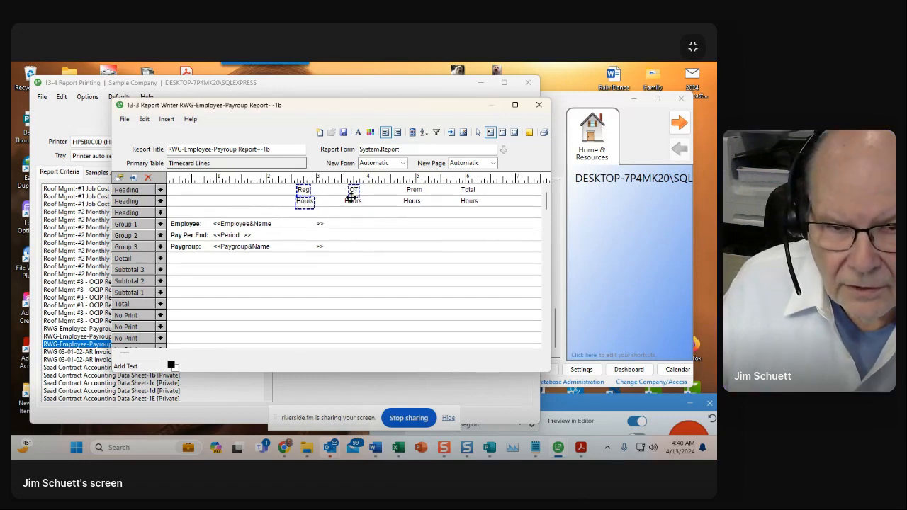
pyautogui.keyDown('shift'); pyautogui.click(351, 200); pyautogui.keyUp('shift')
pyautogui.keyDown('shift'); pyautogui.click(413, 189); pyautogui.keyUp('shift')
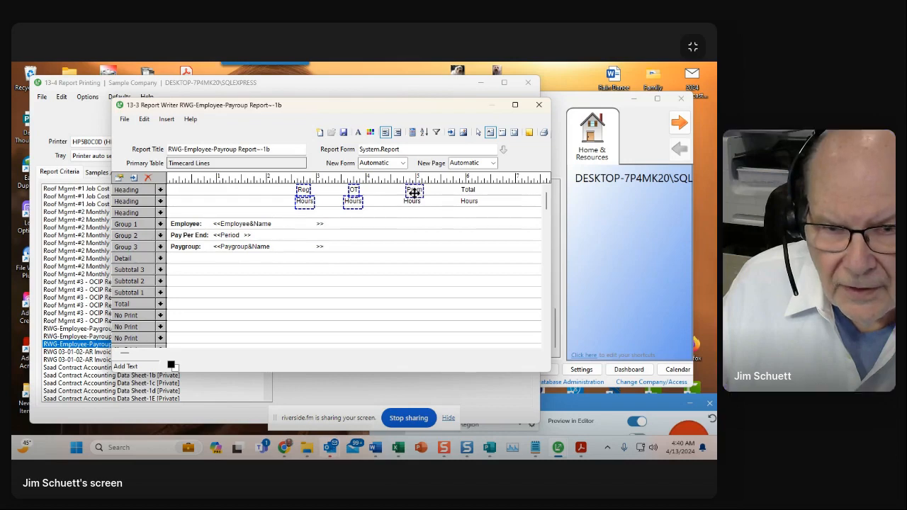
pyautogui.keyDown('shift'); pyautogui.click(412, 200); pyautogui.keyUp('shift')
pyautogui.keyDown('shift'); pyautogui.click(468, 189); pyautogui.keyUp('shift')
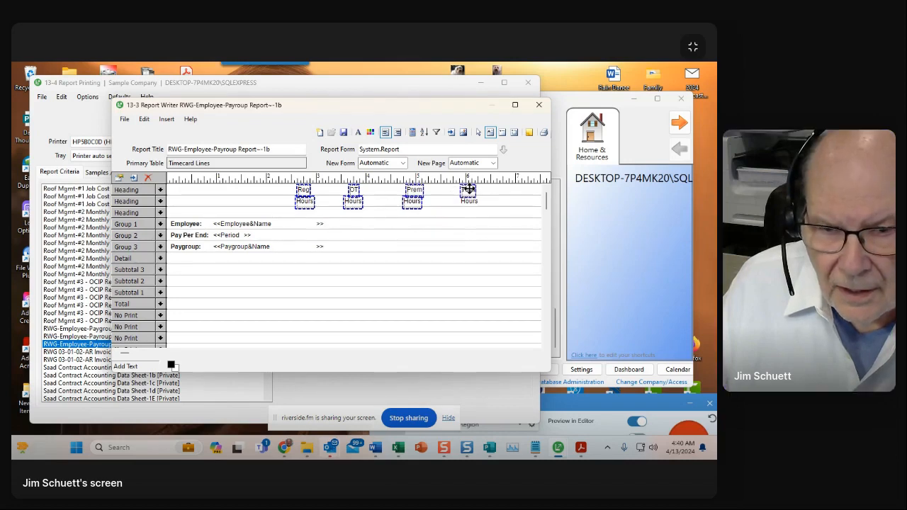
pyautogui.keyDown('shift'); pyautogui.click(467, 200); pyautogui.keyUp('shift')
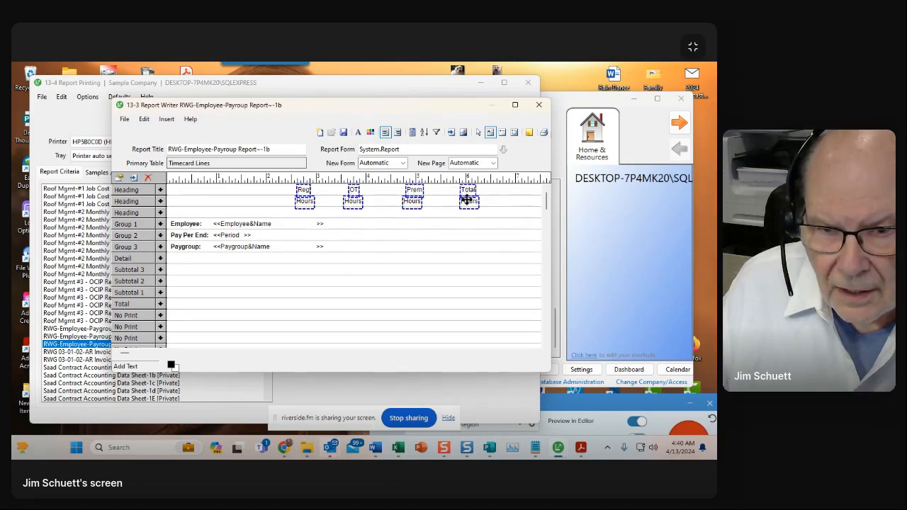
pyautogui.click(437, 225)
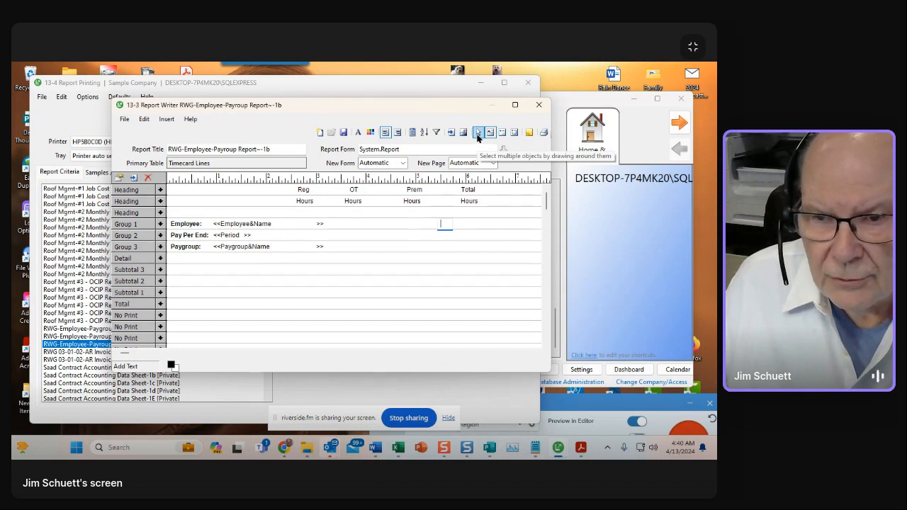
# - Select all eight column heading texts together by drawing around them and align their text to the right
pyautogui.click(478, 134)
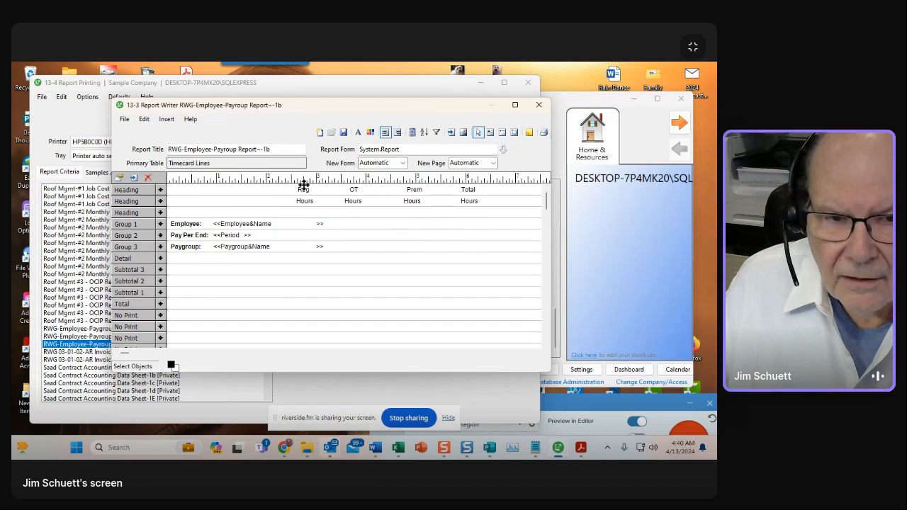
pyautogui.moveTo(292, 184); pyautogui.dragTo(482, 206)
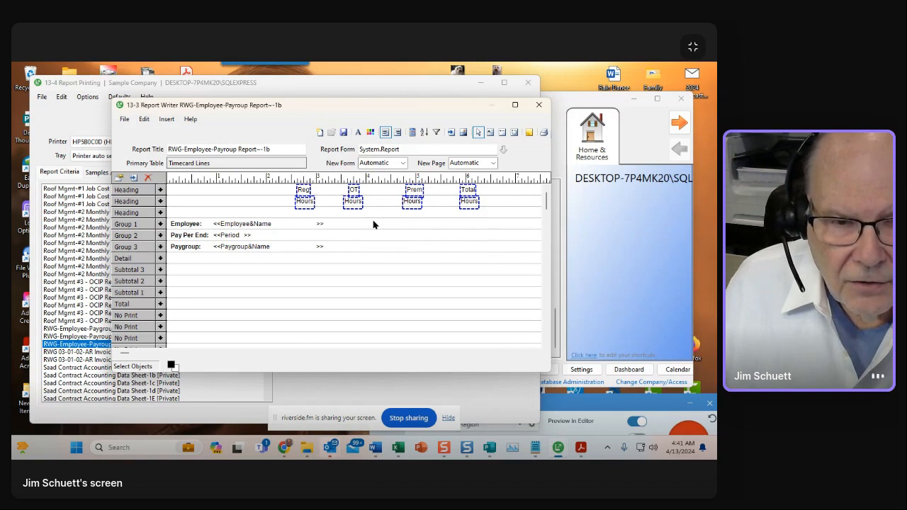
pyautogui.click(398, 134)
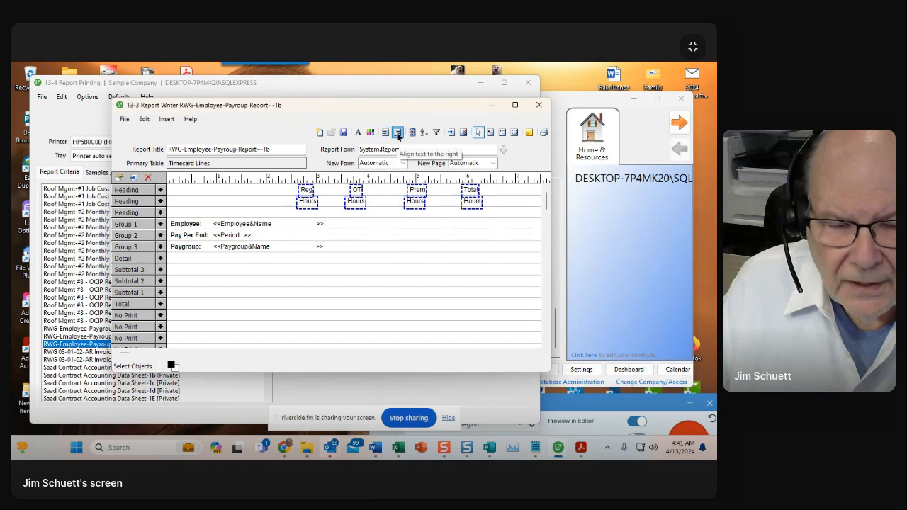
# - Select the Reg heading and the Hours text beneath it and align their right positions
pyautogui.click(344, 224)
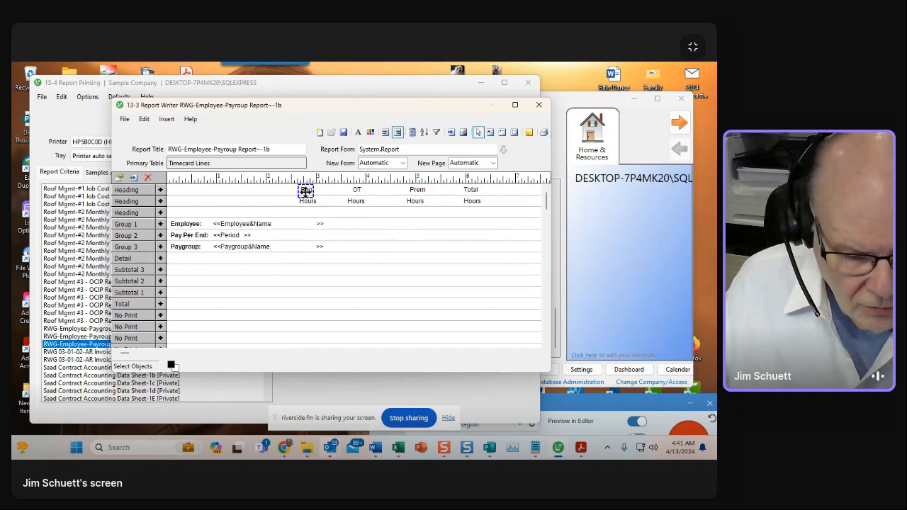
pyautogui.click(304, 201)
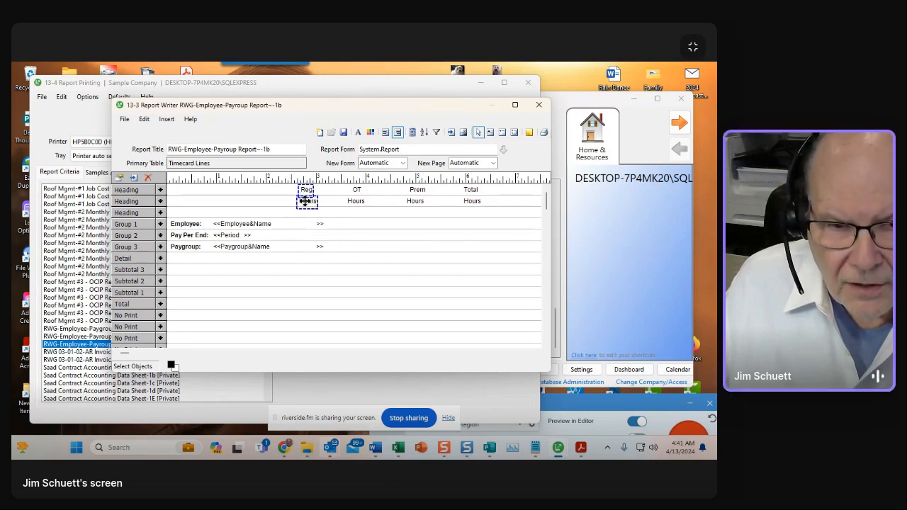
pyautogui.rightClick(305, 201)
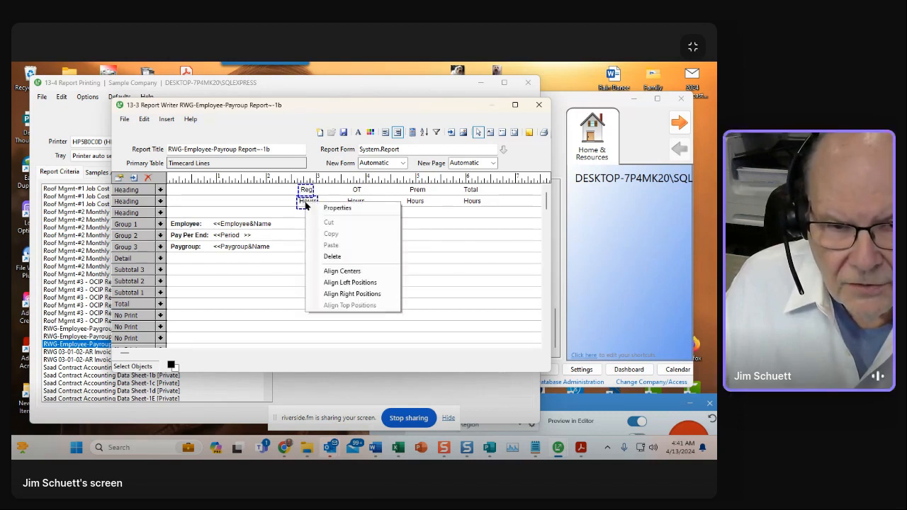
pyautogui.click(340, 294)
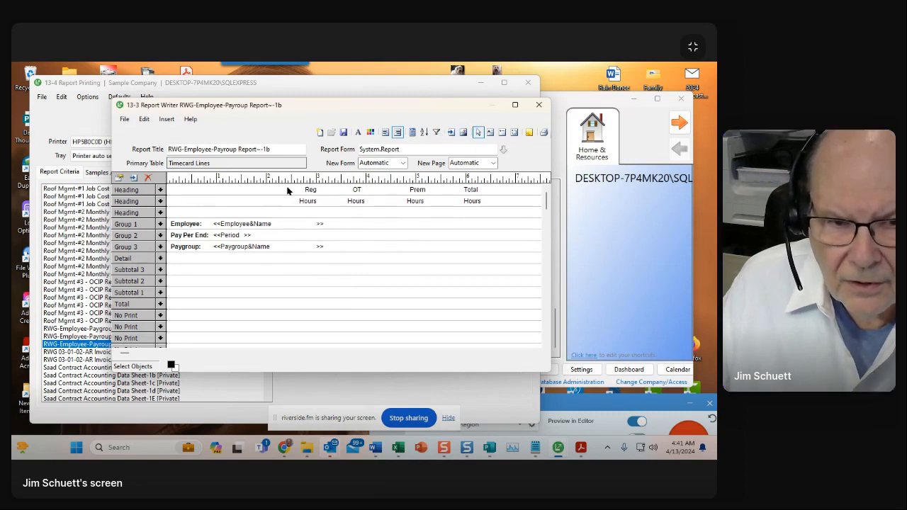
# - Select all eight column heading texts together and set their font to bold
pyautogui.moveTo(286, 188); pyautogui.dragTo(484, 207)
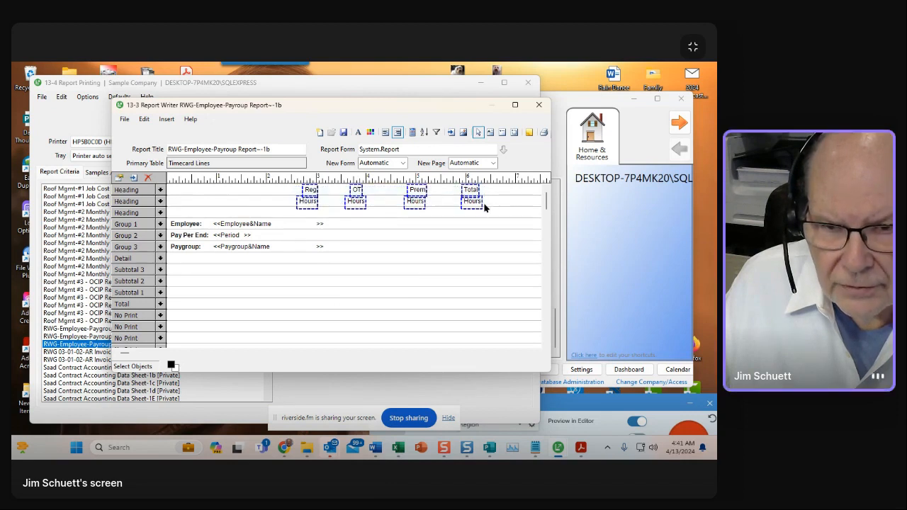
pyautogui.rightClick(306, 192)
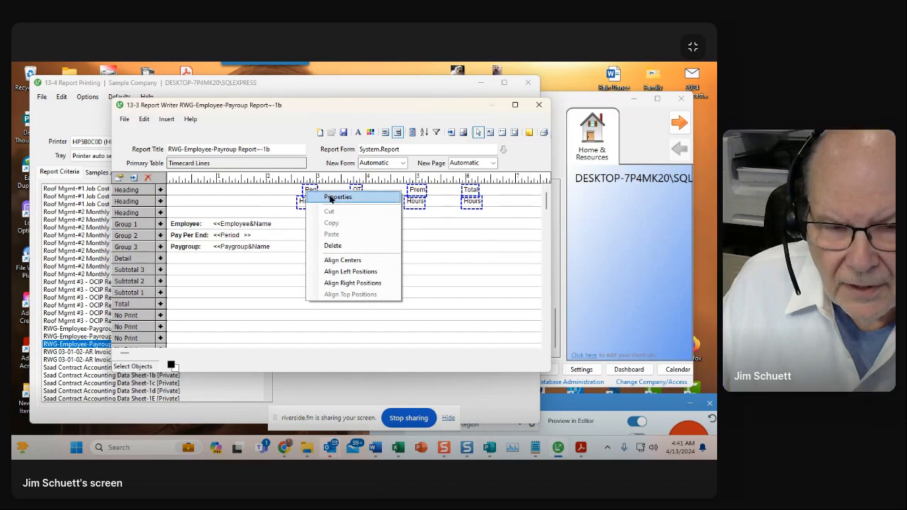
pyautogui.click(330, 197)
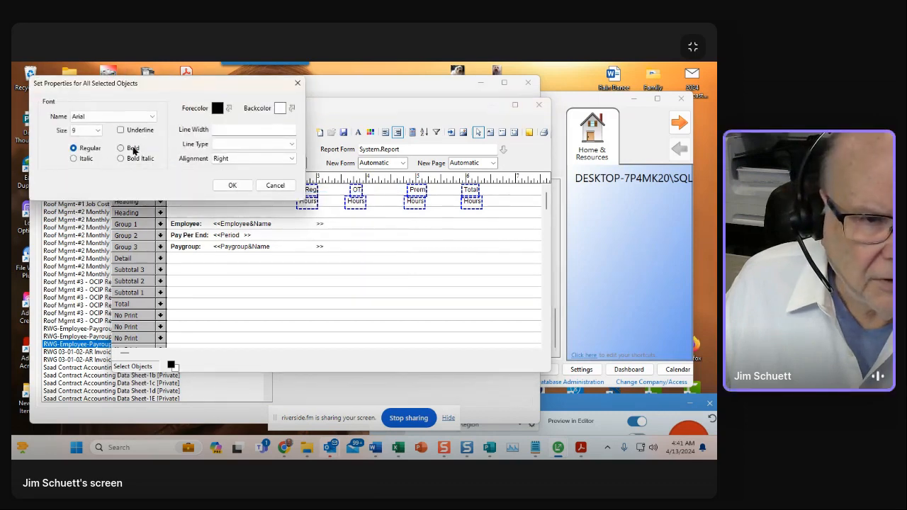
pyautogui.click(230, 185)
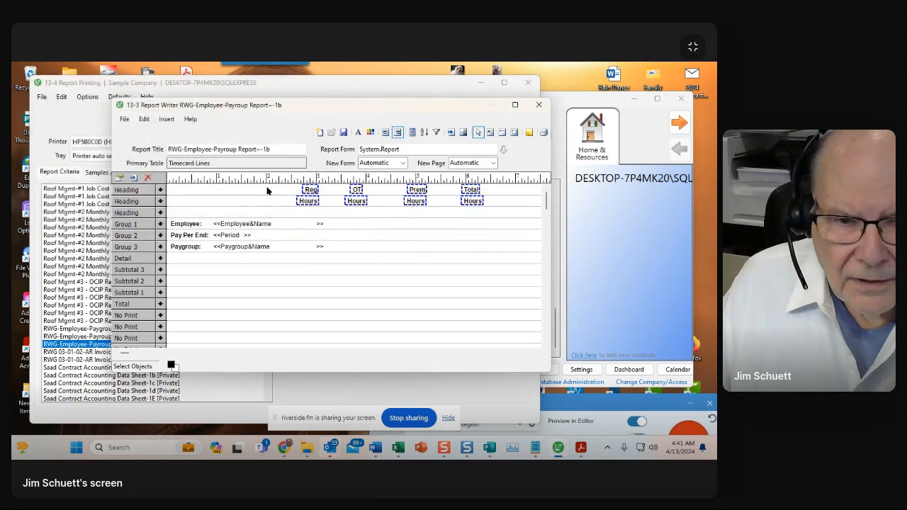
pyautogui.click(368, 214)
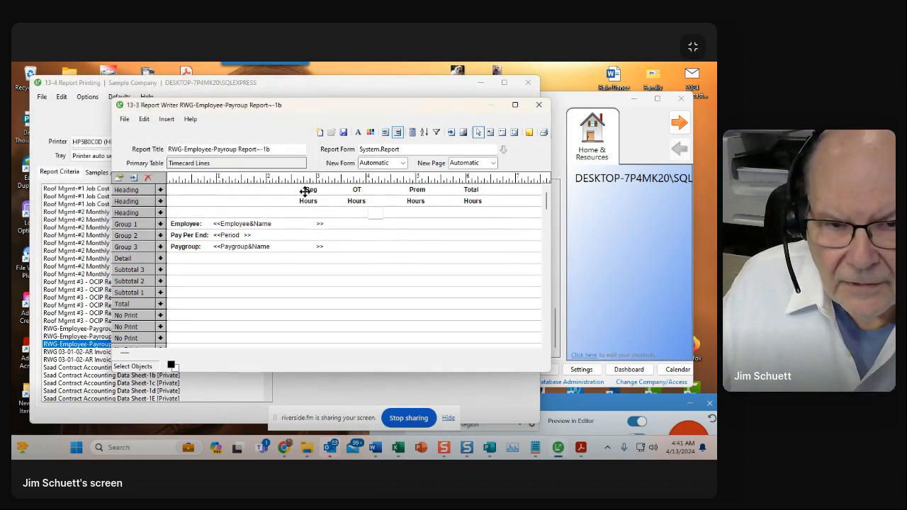
# - Align the right positions of the OT, Prem and Total headings with the Hours text beneath each one
pyautogui.click(356, 189)
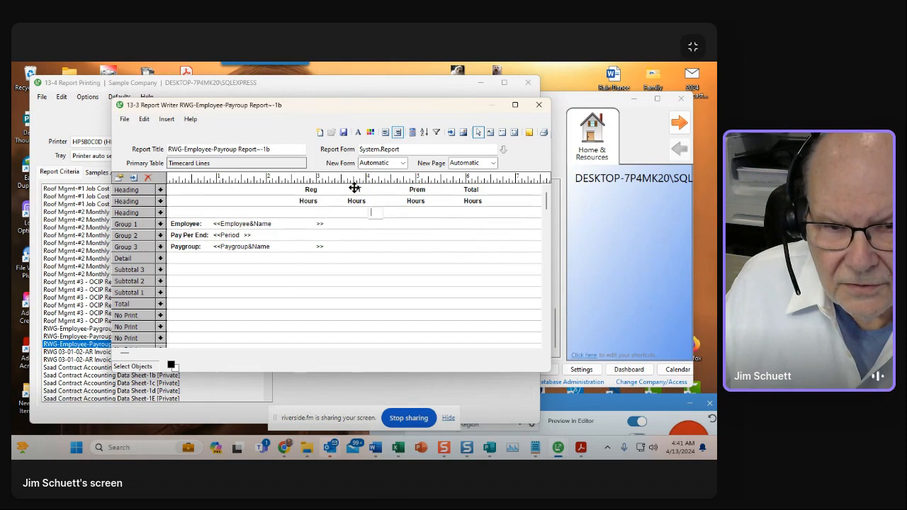
pyautogui.keyDown('shift'); pyautogui.click(354, 201); pyautogui.keyUp('shift')
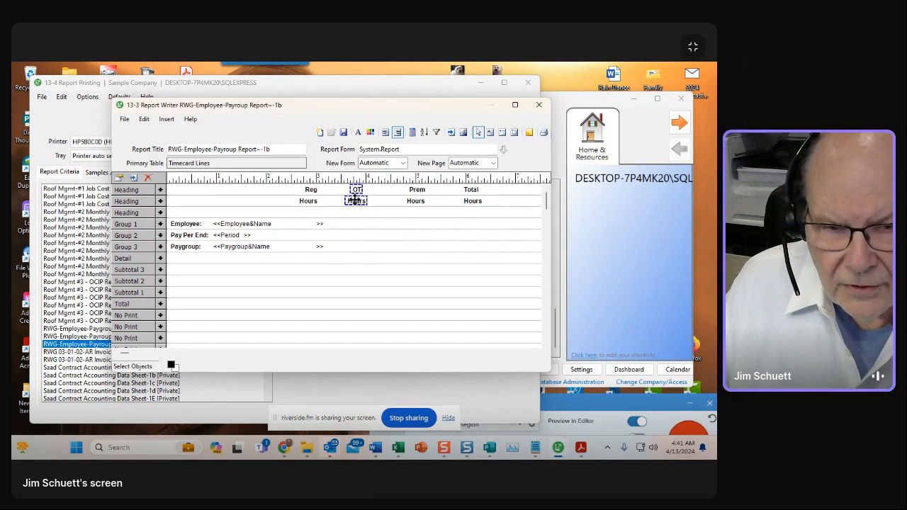
pyautogui.rightClick(350, 198)
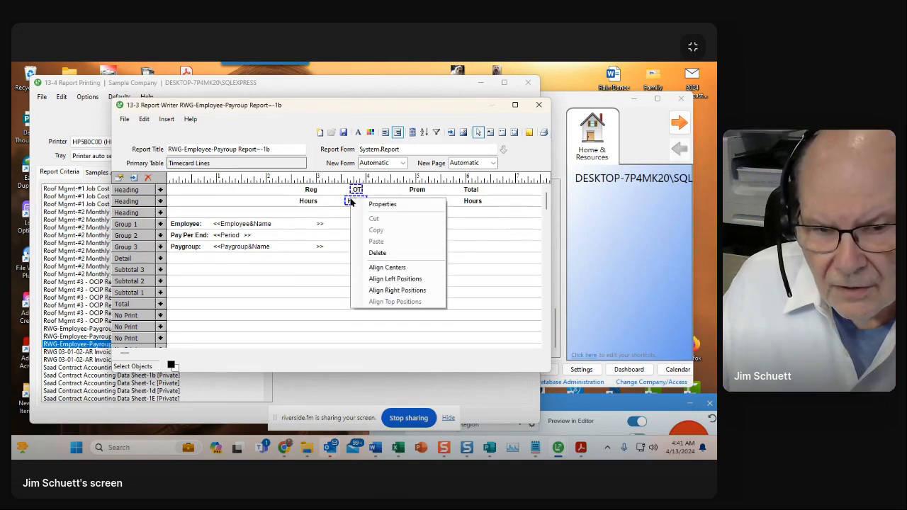
pyautogui.click(386, 290)
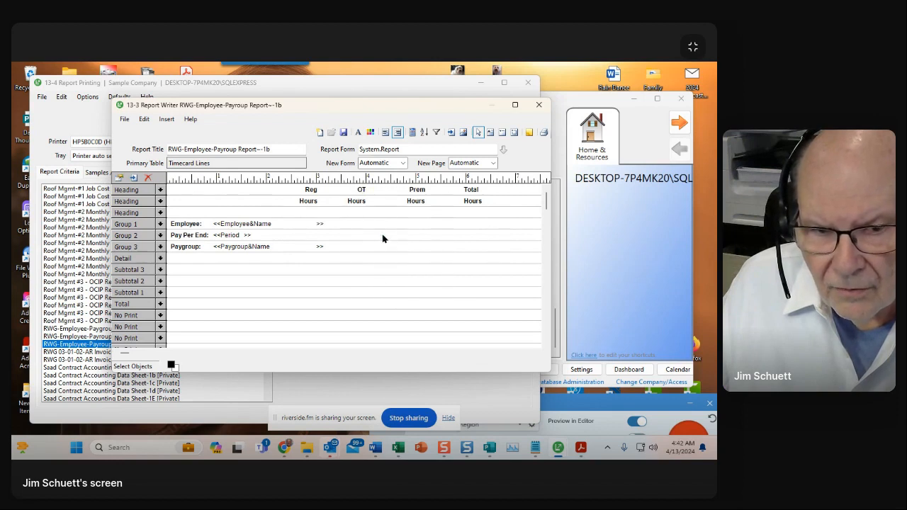
pyautogui.click(409, 189)
pyautogui.keyDown('shift'); pyautogui.click(411, 201); pyautogui.keyUp('shift')
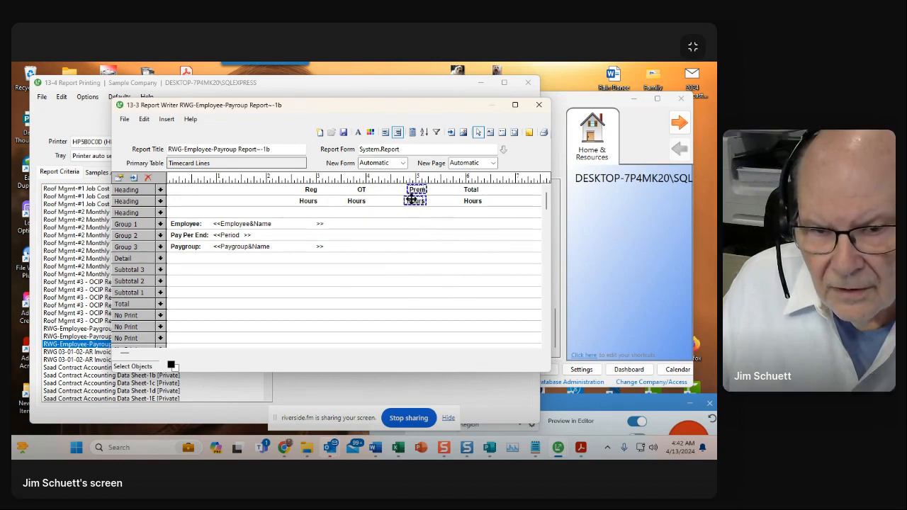
pyautogui.rightClick(413, 204)
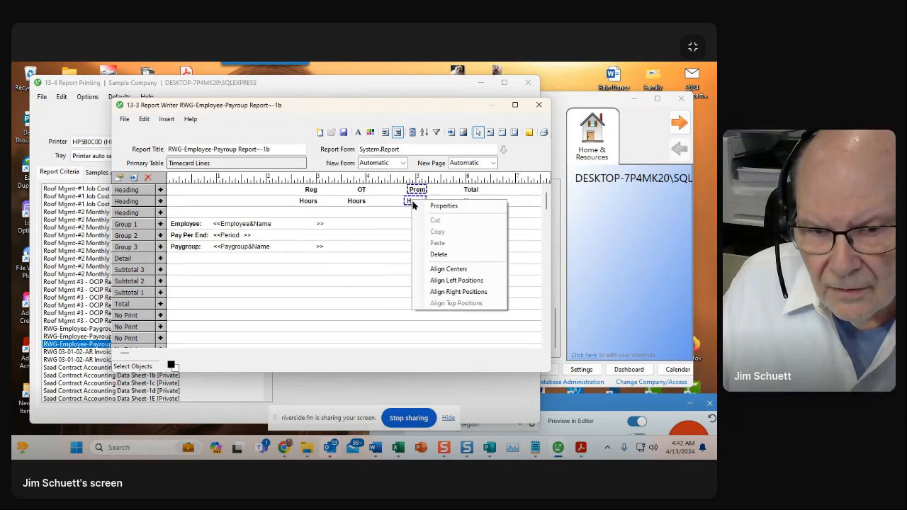
pyautogui.click(440, 291)
pyautogui.click(470, 189)
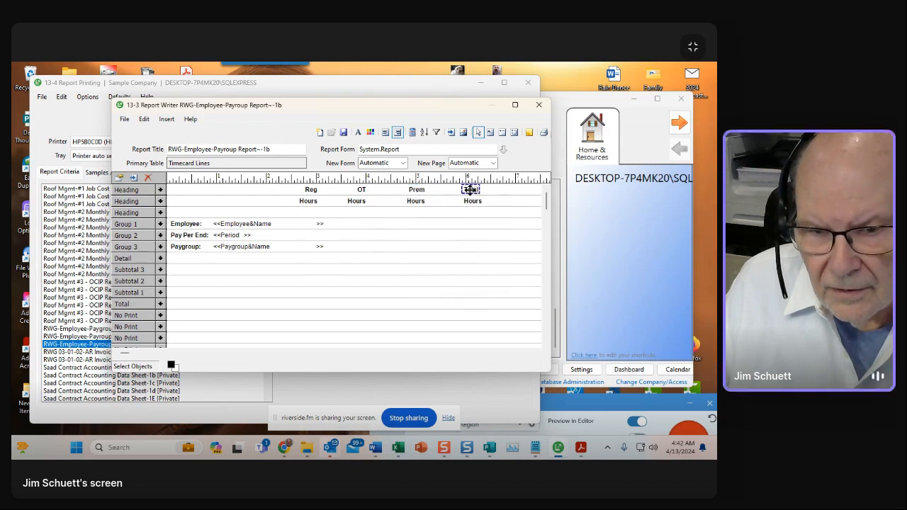
pyautogui.keyDown('shift'); pyautogui.click(471, 201); pyautogui.keyUp('shift')
pyautogui.rightClick(470, 200)
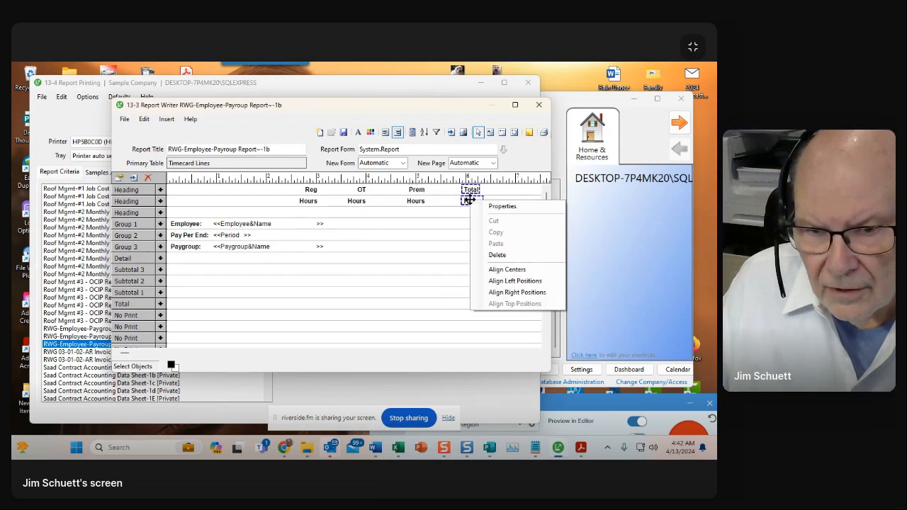
pyautogui.click(500, 292)
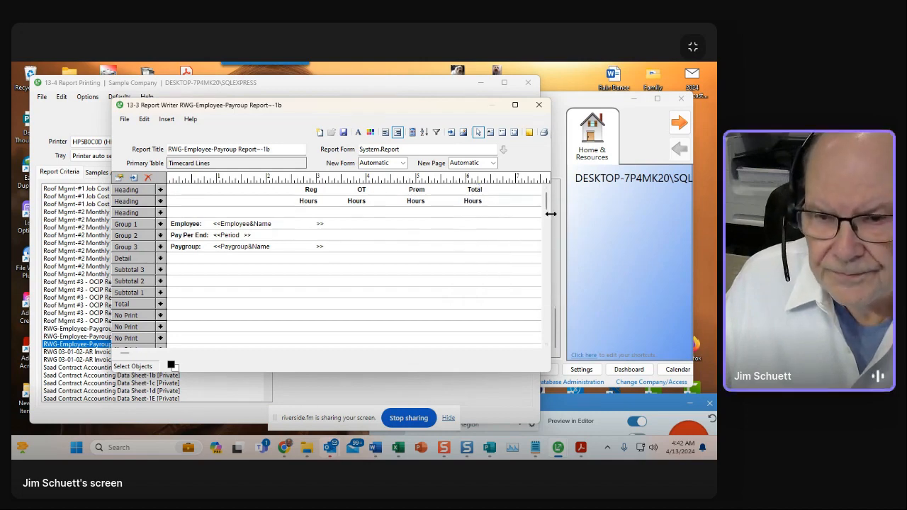
# - Widen the report window and insert the Hours field from the Timecard Lines table on the Detail line under the Reg column
pyautogui.moveTo(550, 214); pyautogui.dragTo(617, 225)
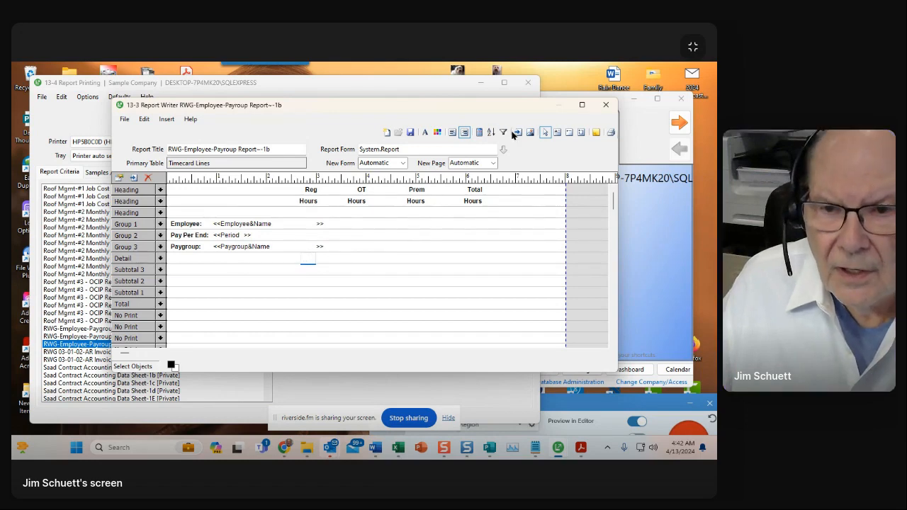
pyautogui.click(518, 132)
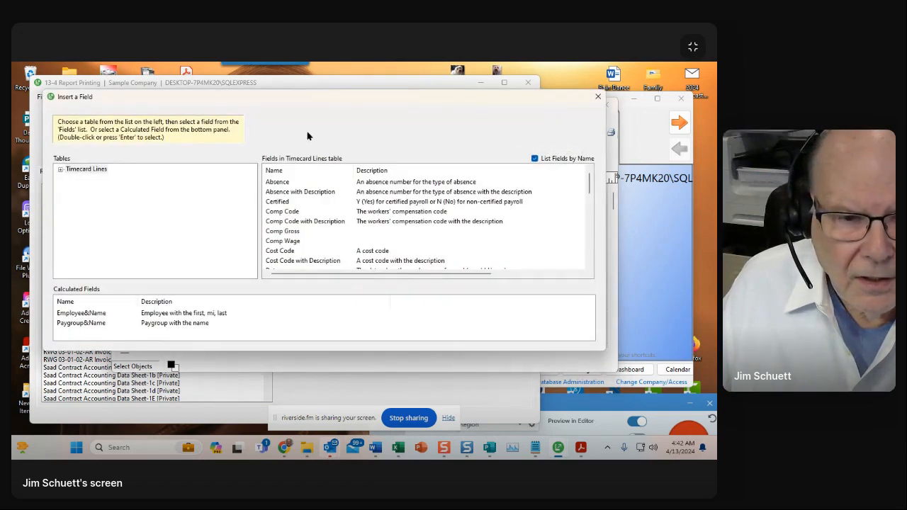
pyautogui.click(60, 170)
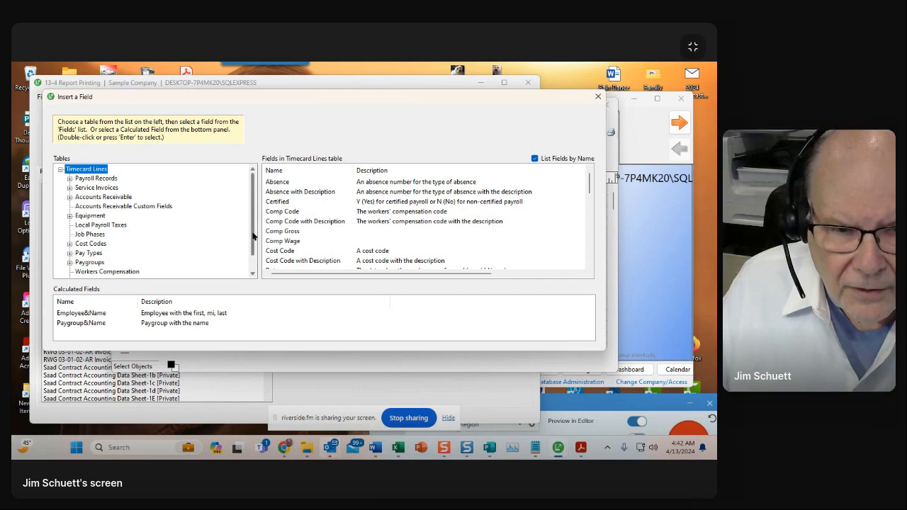
pyautogui.moveTo(259, 233); pyautogui.dragTo(260, 233)
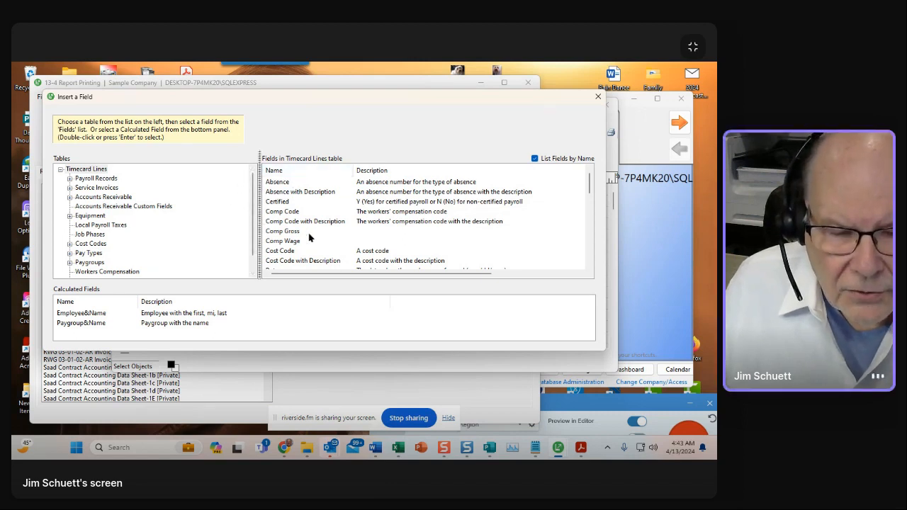
pyautogui.scroll(-5, 309, 238)
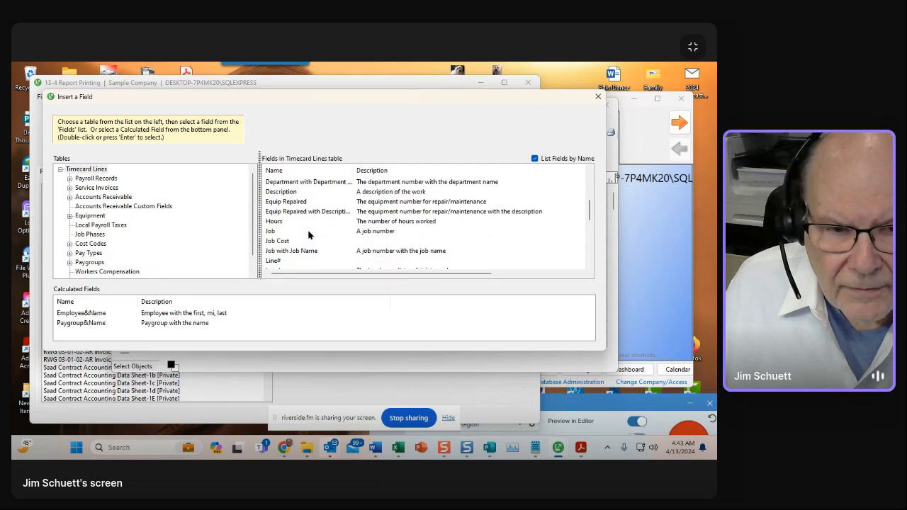
pyautogui.scroll(-1, 309, 235)
pyautogui.scroll(-1, 308, 235)
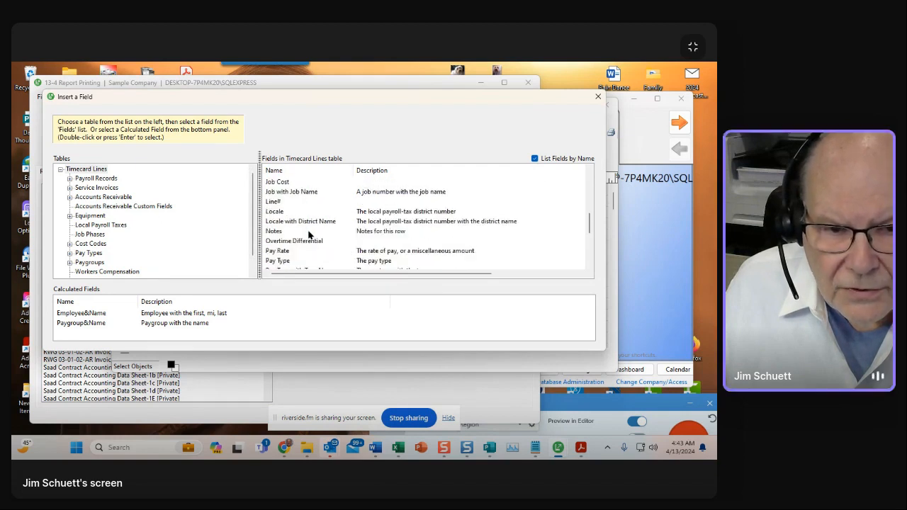
pyautogui.scroll(3, 306, 234)
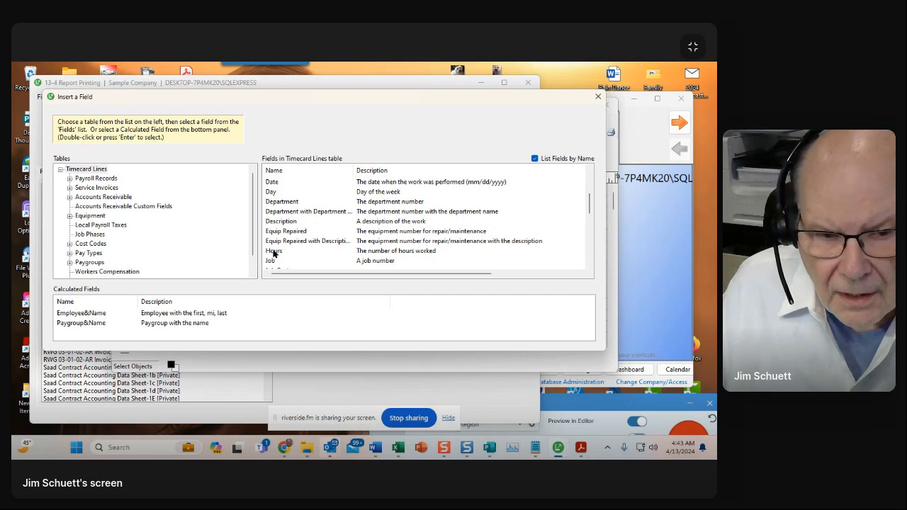
pyautogui.scroll(-3, 292, 254)
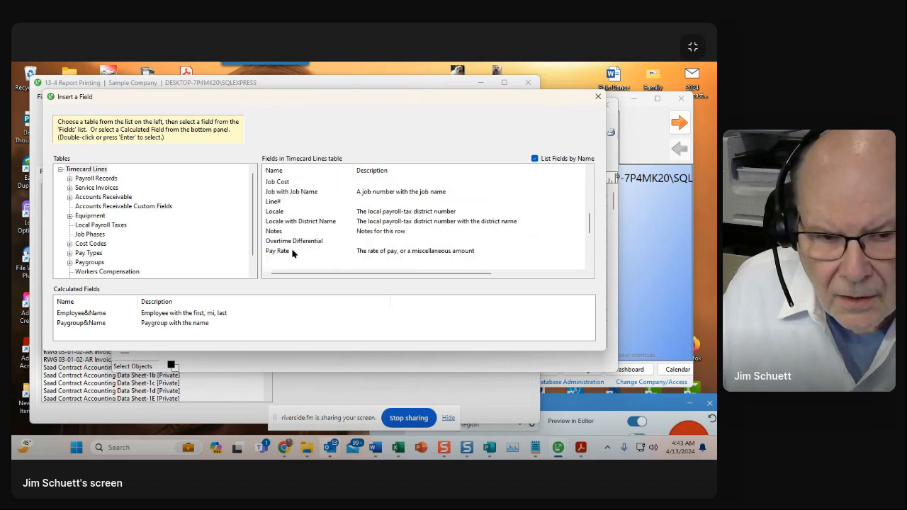
pyautogui.scroll(-2, 292, 253)
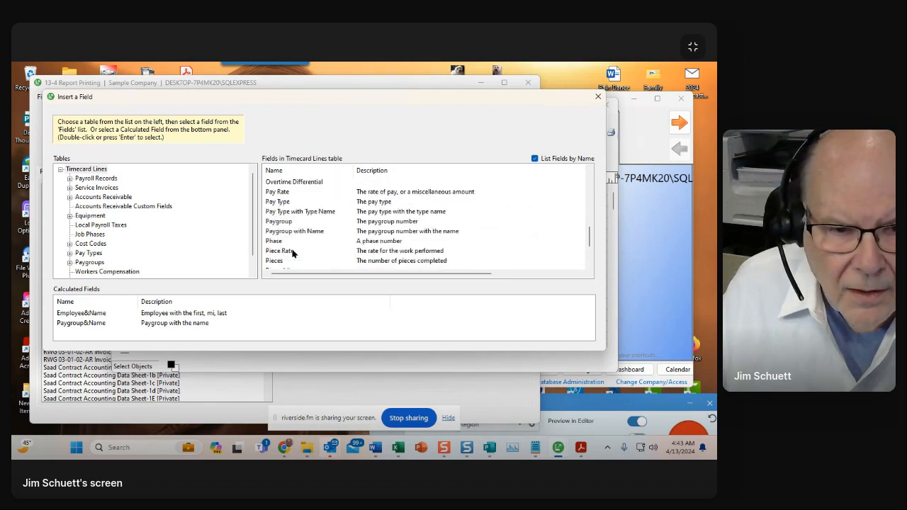
pyautogui.scroll(1, 292, 254)
pyautogui.scroll(-2, 294, 239)
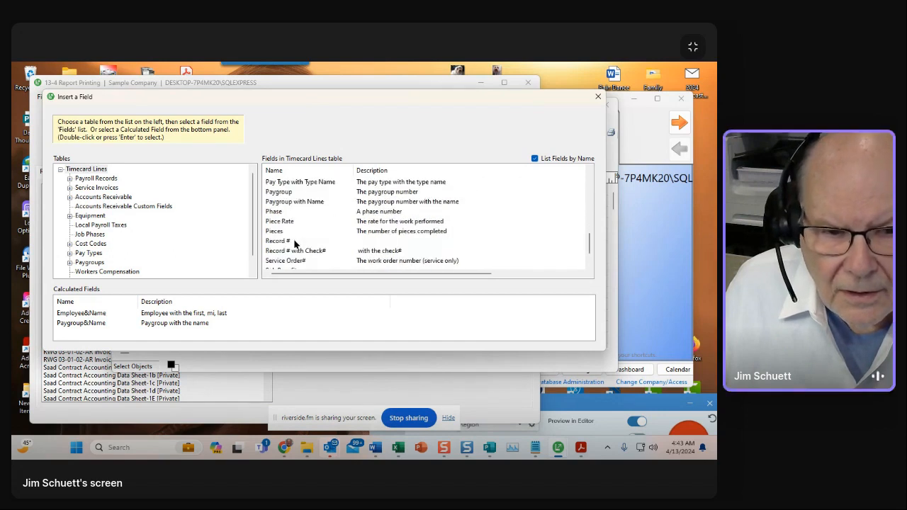
pyautogui.scroll(-1, 296, 245)
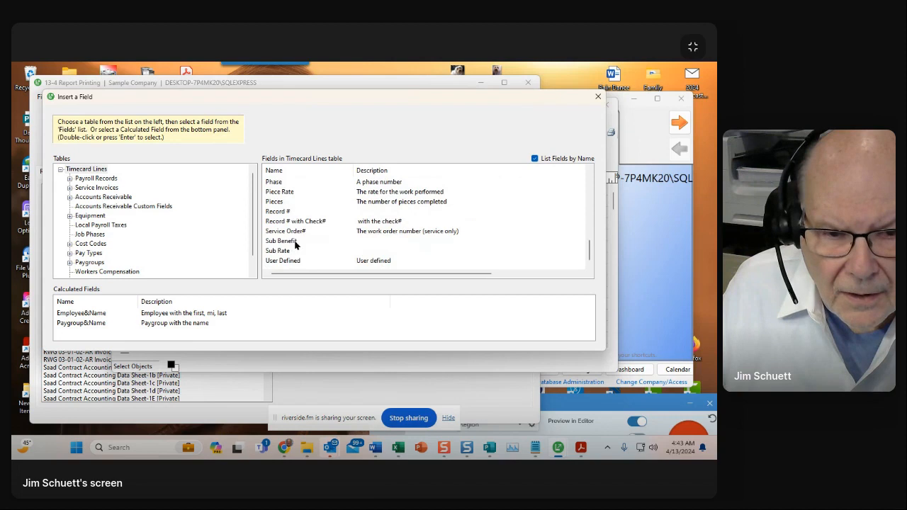
pyautogui.scroll(3, 295, 244)
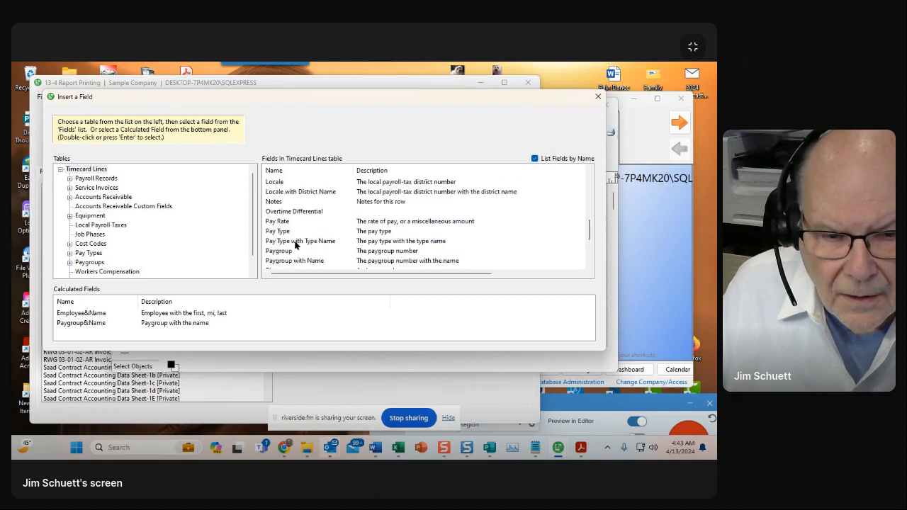
pyautogui.scroll(2, 296, 244)
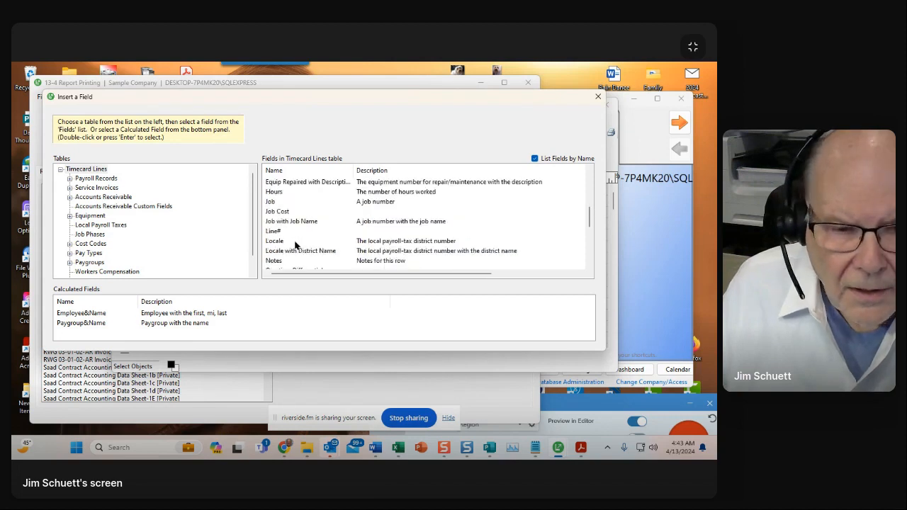
pyautogui.scroll(1, 295, 244)
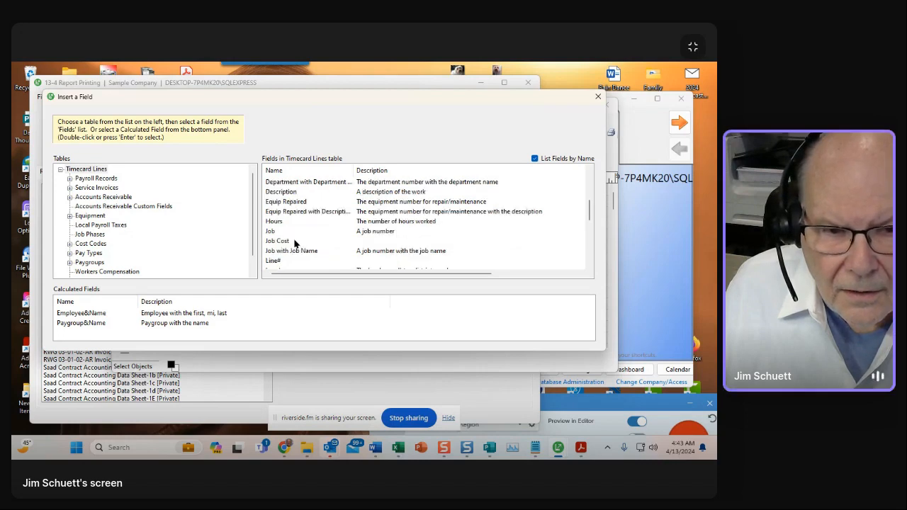
pyautogui.click(272, 222)
pyautogui.doubleClick(271, 222)
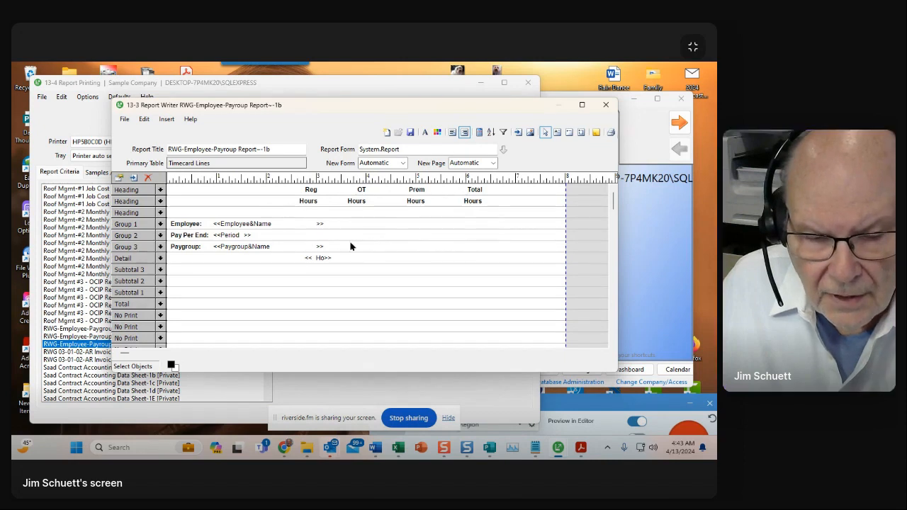
# - Start a calculated field with an IF-THEN-ELSE expression whose condition is the Timecard Lines Pay Type field equal to 1
pyautogui.click(316, 257)
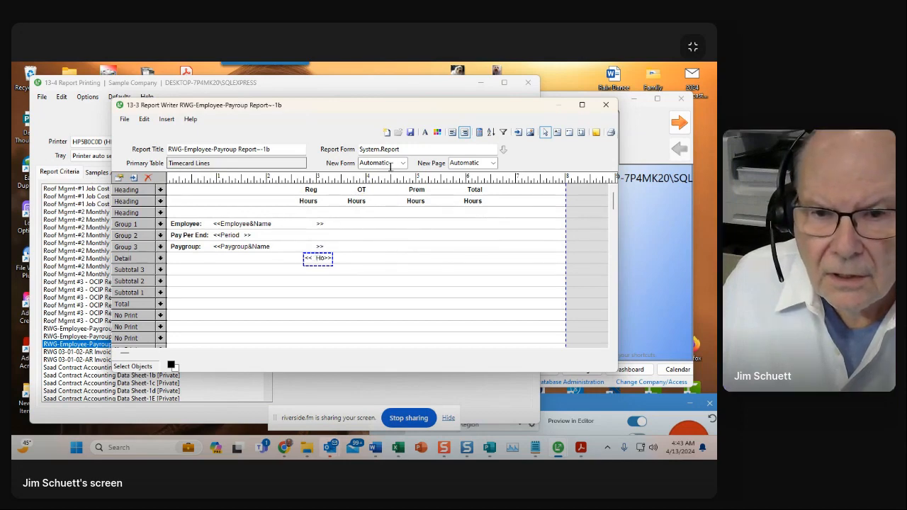
pyautogui.click(479, 134)
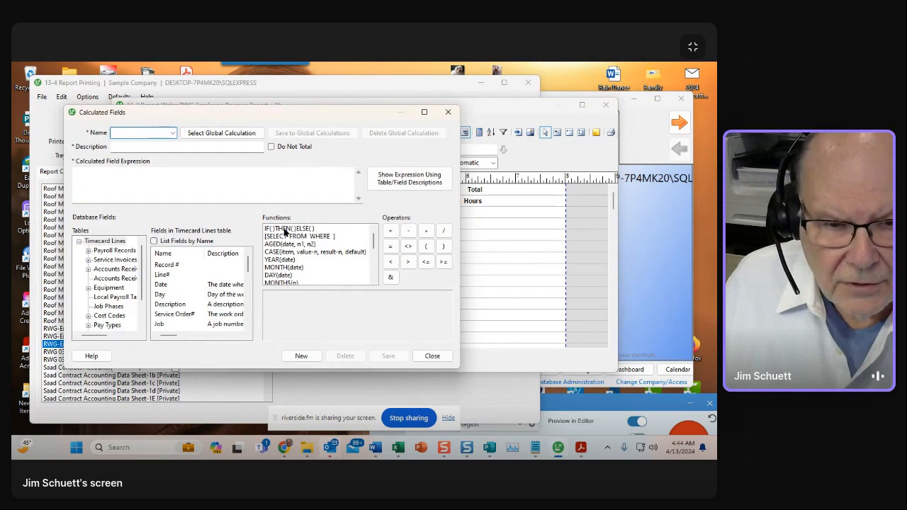
pyautogui.moveTo(307, 112); pyautogui.dragTo(347, 164)
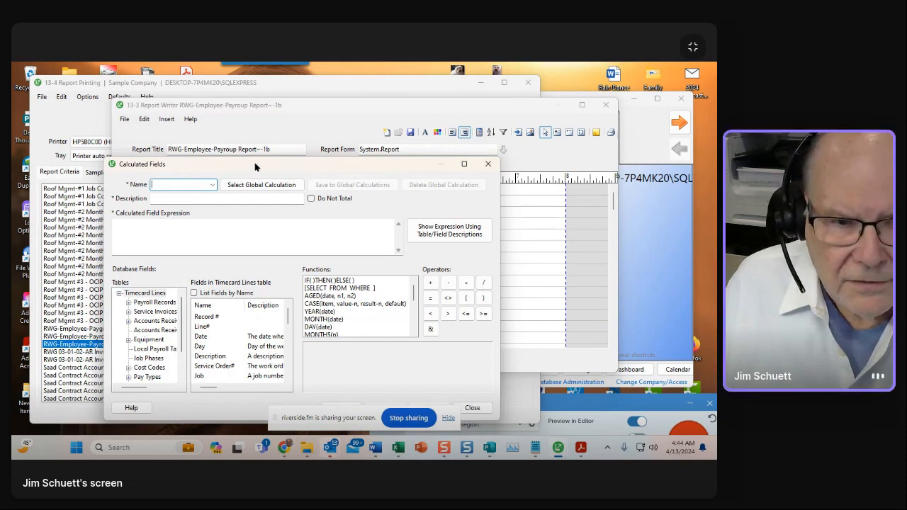
pyautogui.moveTo(256, 165); pyautogui.dragTo(265, 126)
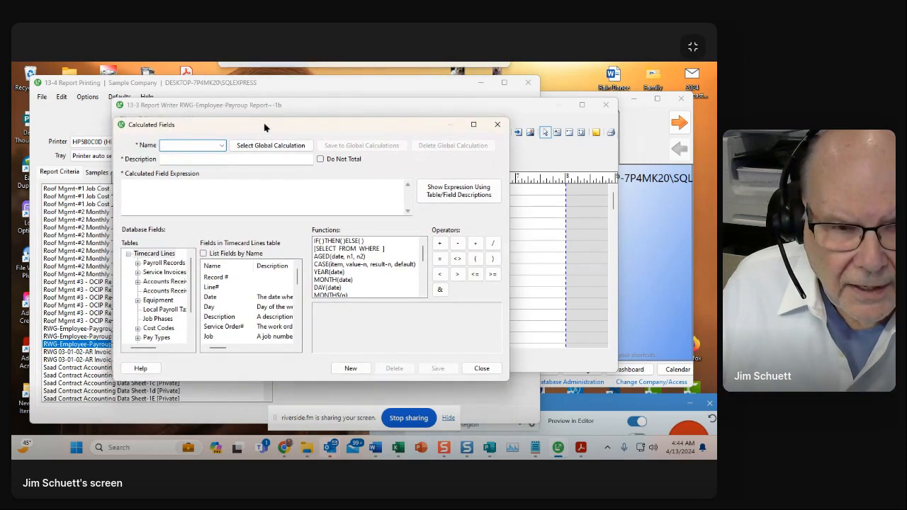
pyautogui.doubleClick(328, 241)
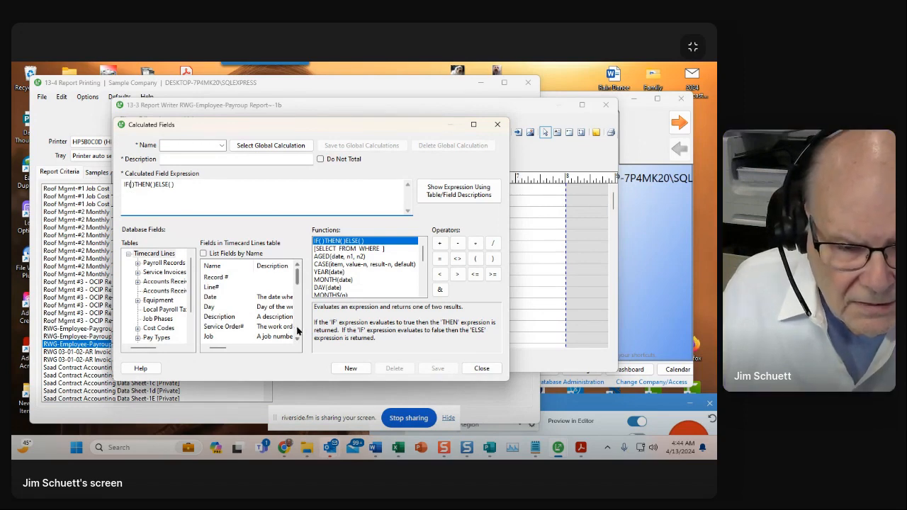
pyautogui.scroll(-3, 297, 330)
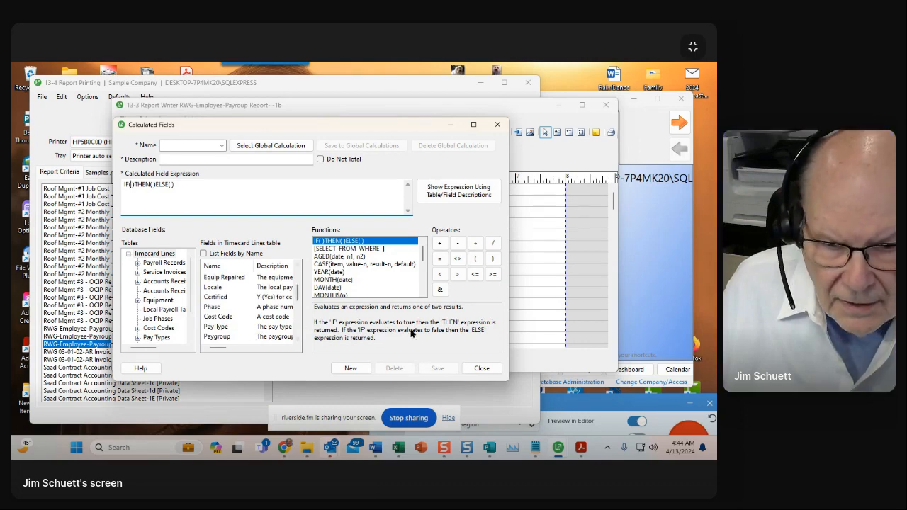
pyautogui.moveTo(509, 322); pyautogui.dragTo(620, 323)
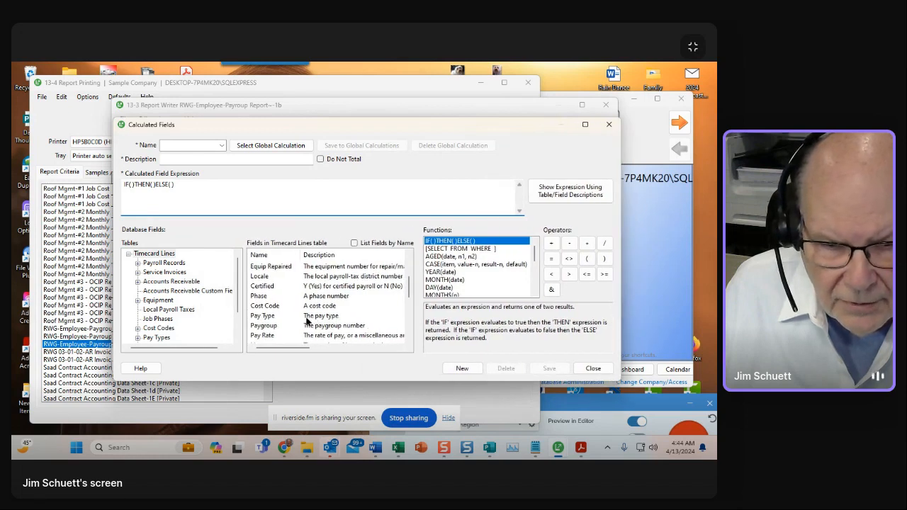
pyautogui.doubleClick(262, 316)
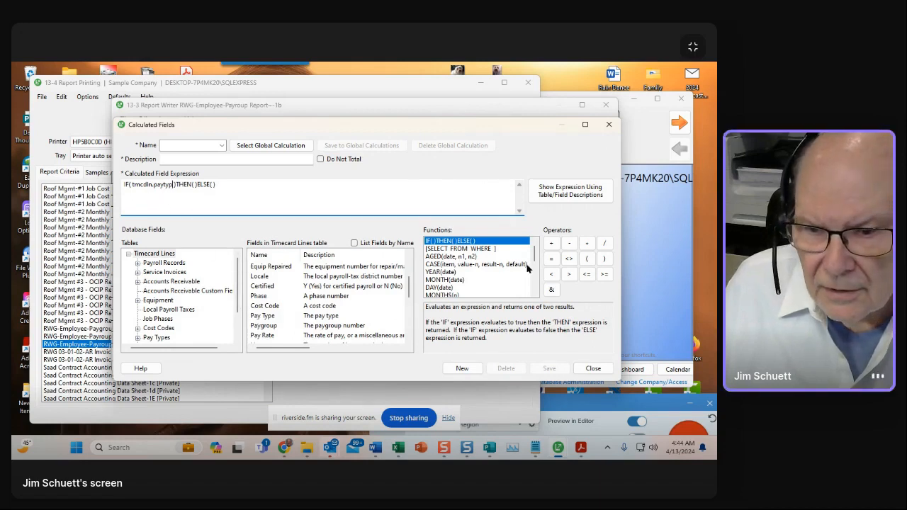
pyautogui.click(552, 260)
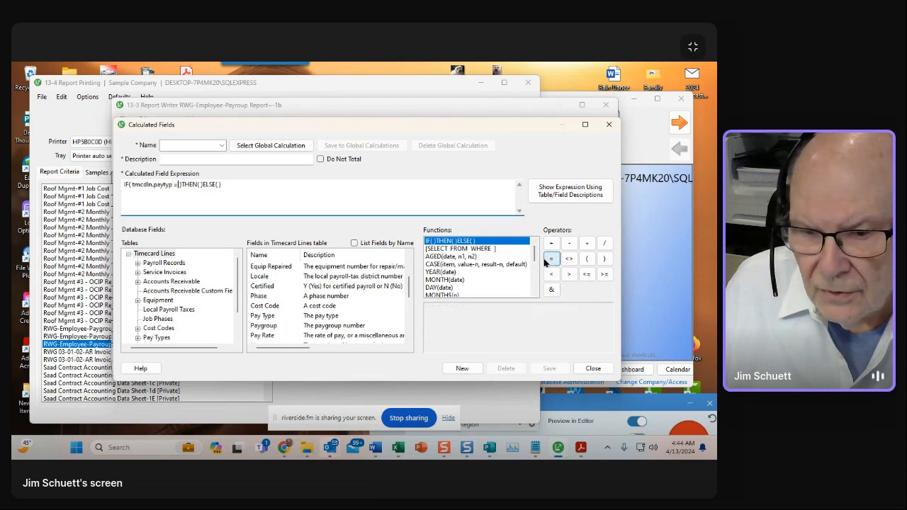
pyautogui.write('1')
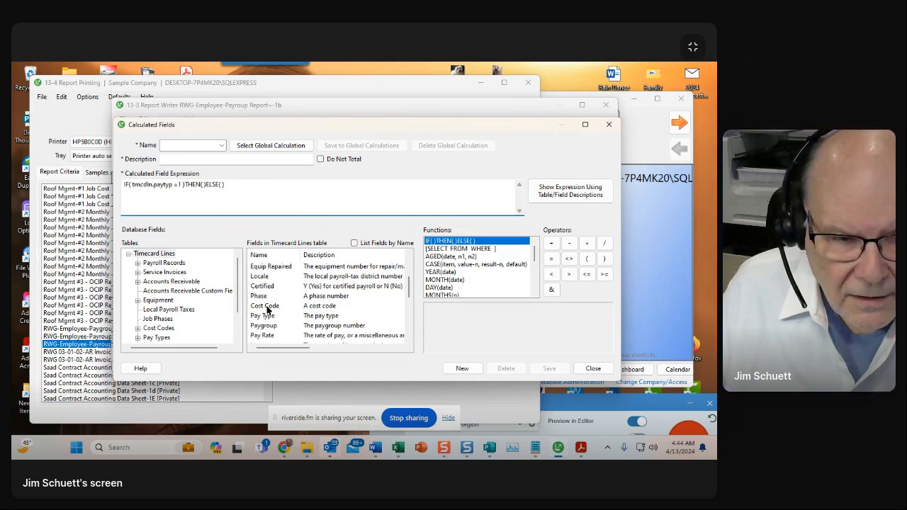
# - Insert the Hours field from the Timecard Lines table as the THEN result of the expression
pyautogui.click(160, 255)
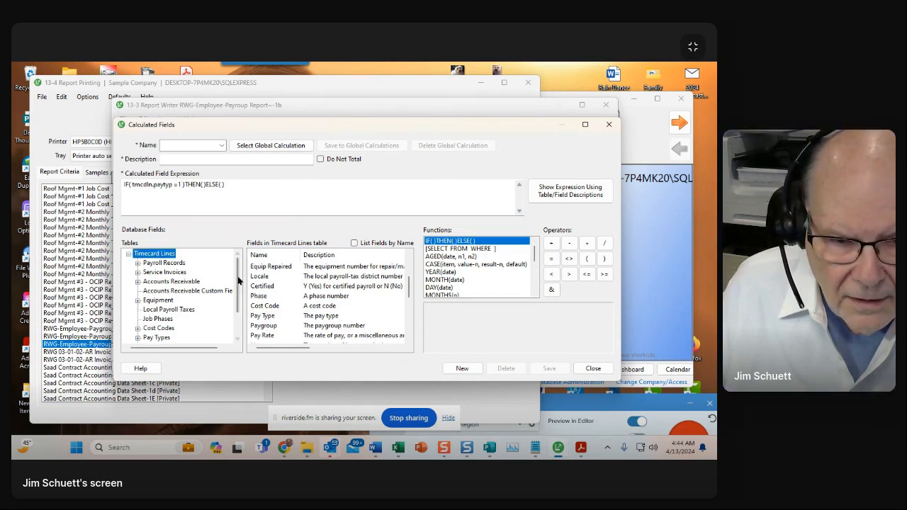
pyautogui.scroll(-1, 277, 299)
pyautogui.scroll(2, 276, 299)
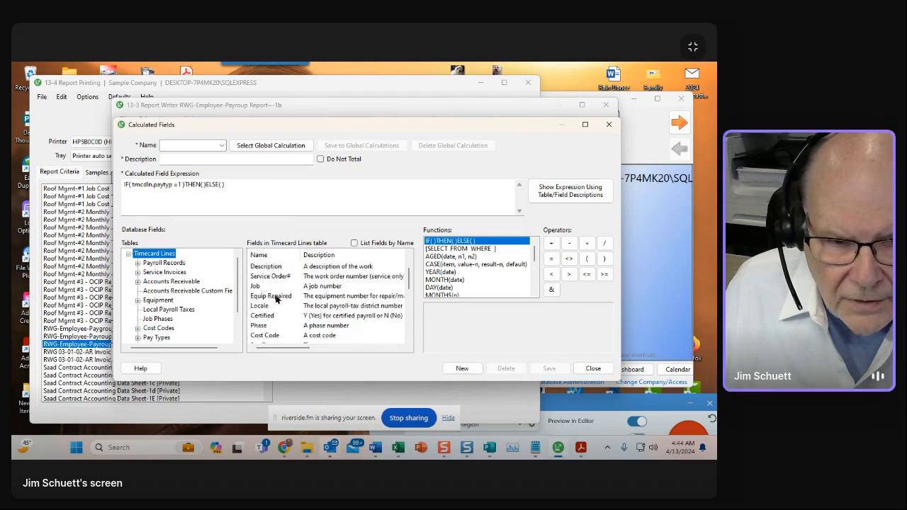
pyautogui.scroll(-1, 277, 299)
pyautogui.scroll(1, 276, 299)
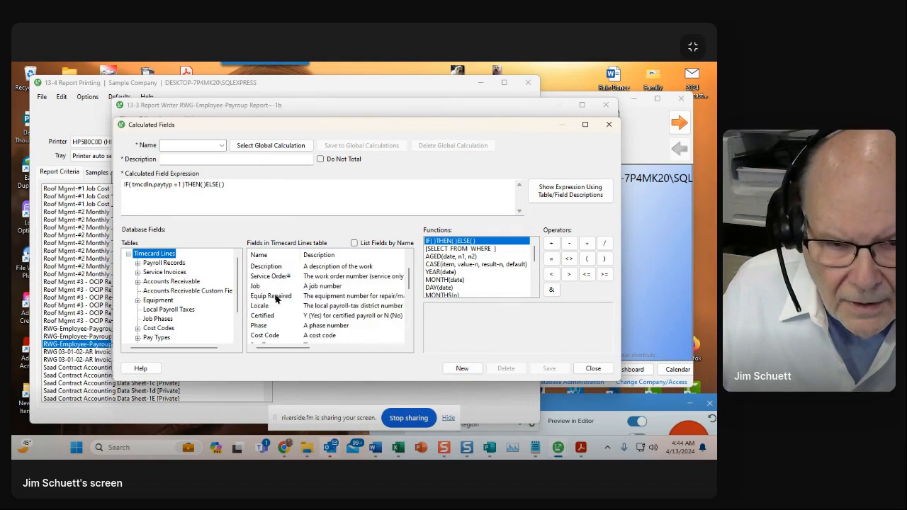
pyautogui.scroll(-1, 276, 299)
pyautogui.scroll(-1, 277, 299)
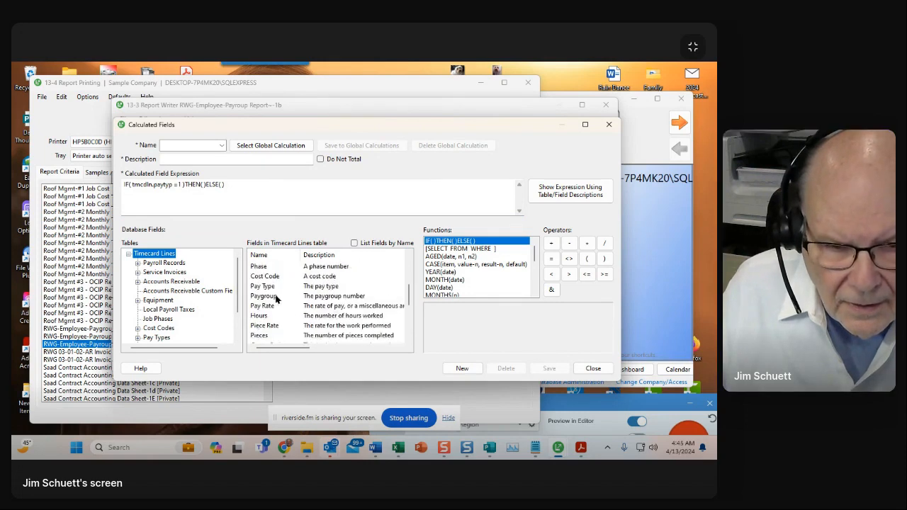
pyautogui.doubleClick(259, 315)
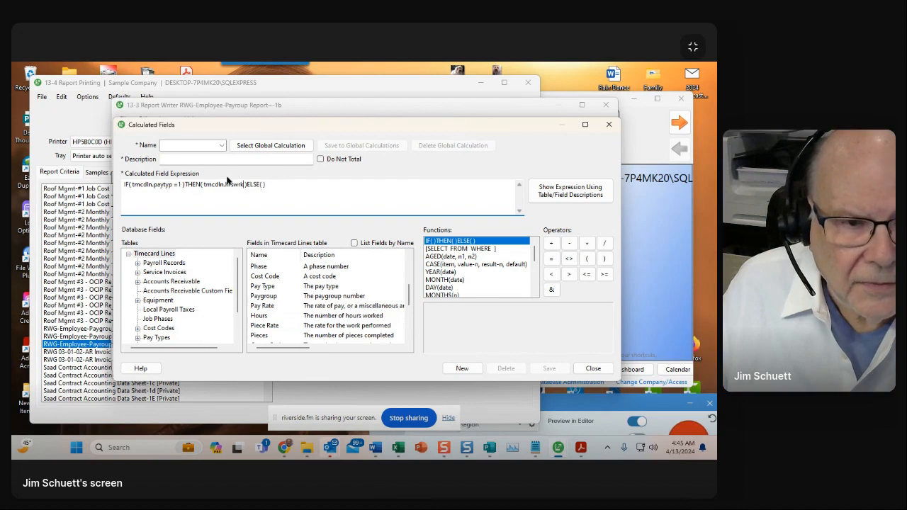
# - Name the calculated field with the shortened surname prefix followed by ^Type01
pyautogui.click(170, 145)
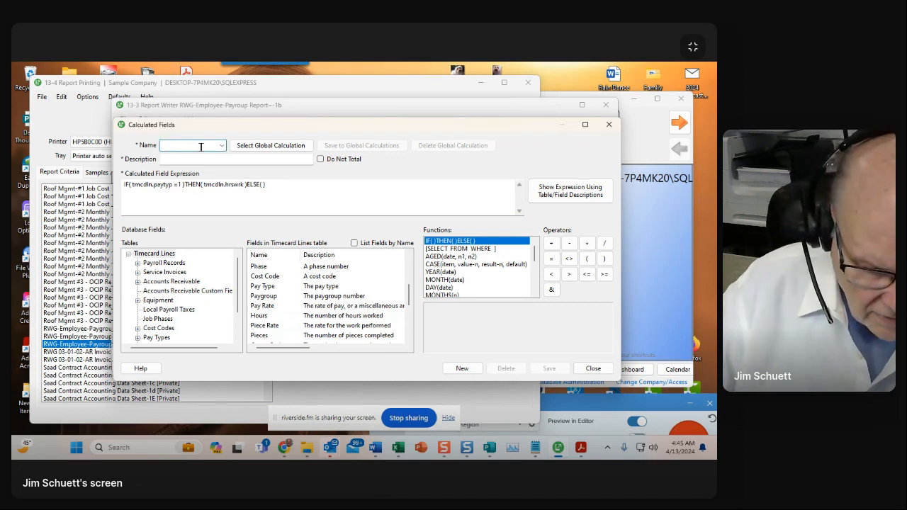
pyautogui.write('schuet')
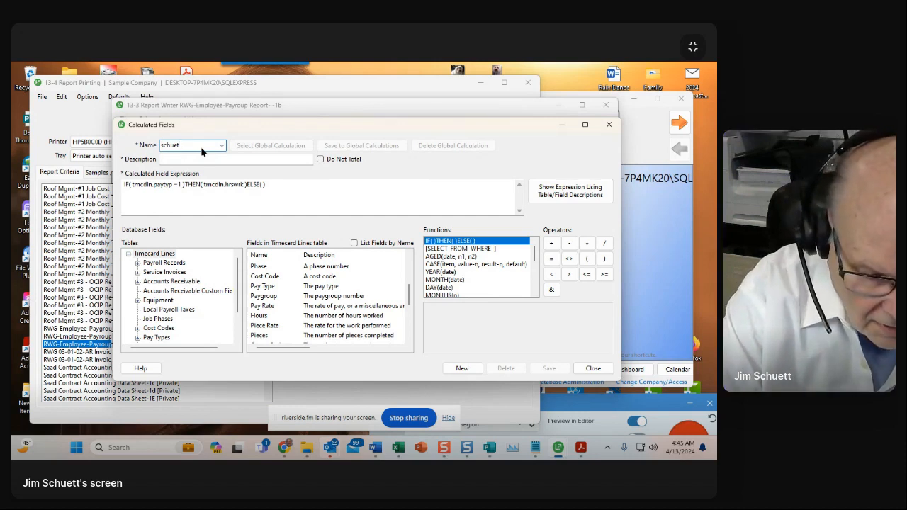
pyautogui.write('^Type01')
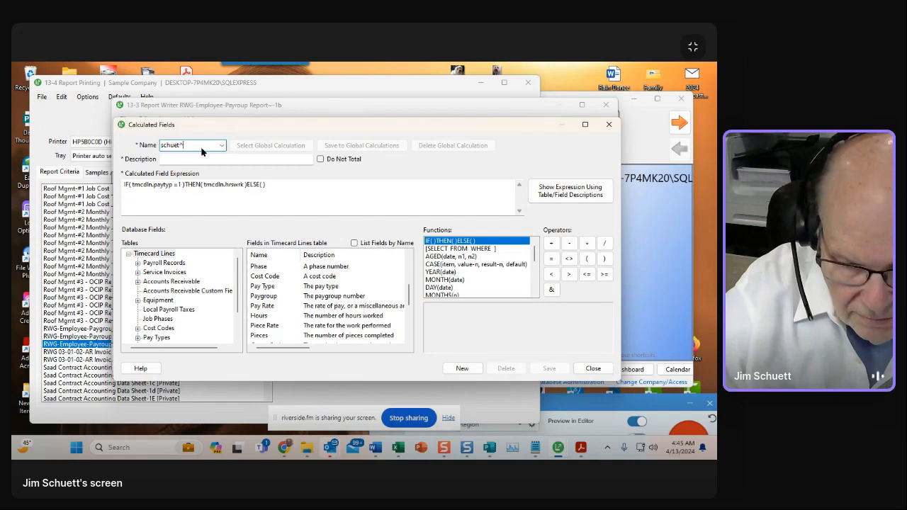
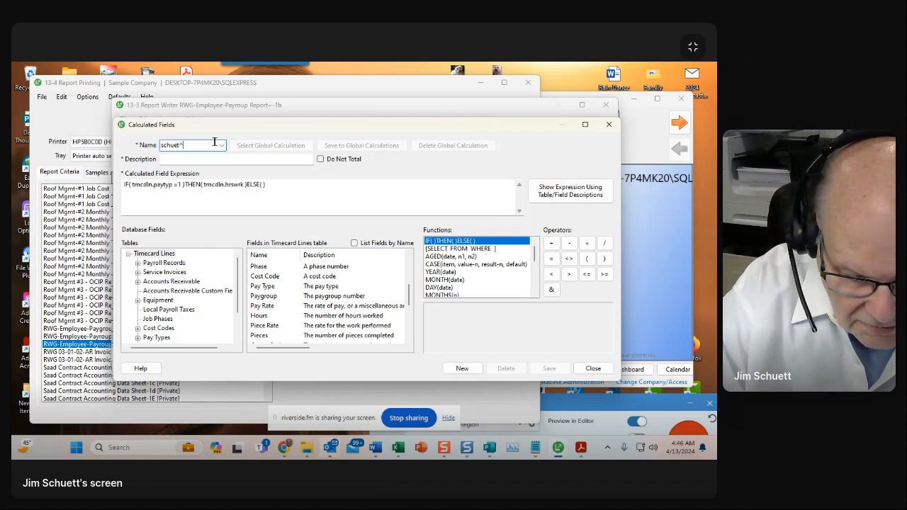
pyautogui.write('T')
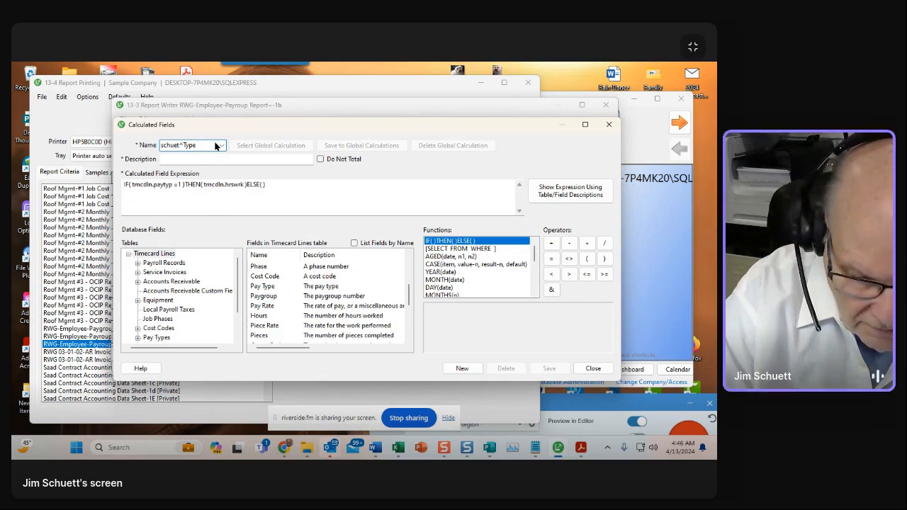
pyautogui.write('ype01')
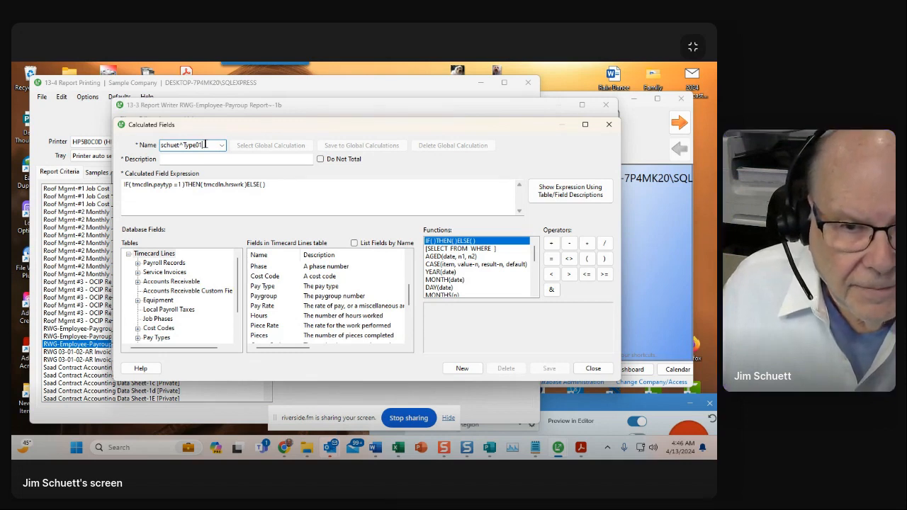
# - Describe the calculated field as Regular Hours, save it and close the calculated fields window
pyautogui.click(165, 157)
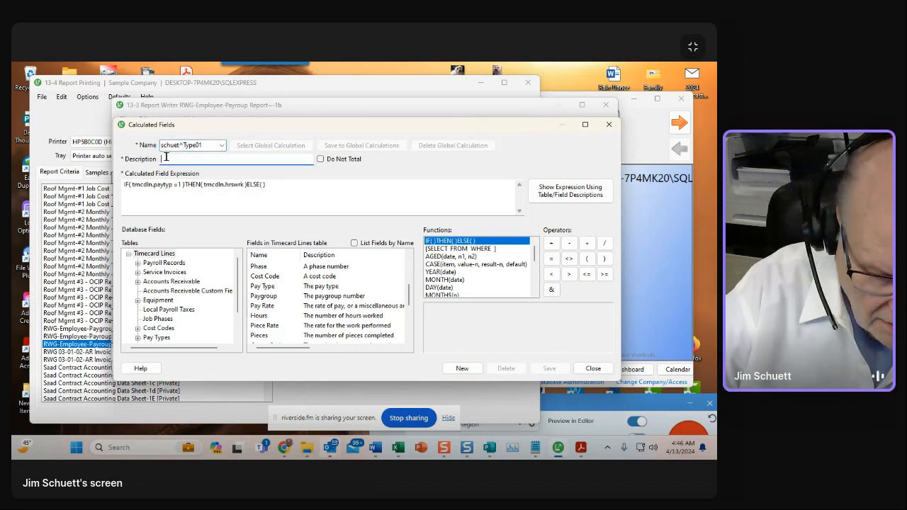
pyautogui.write('P')
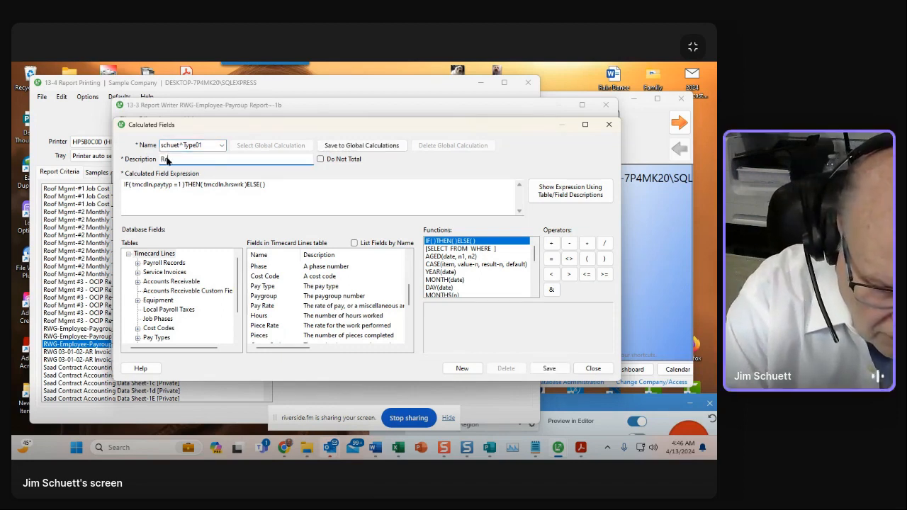
pyautogui.write('egula')
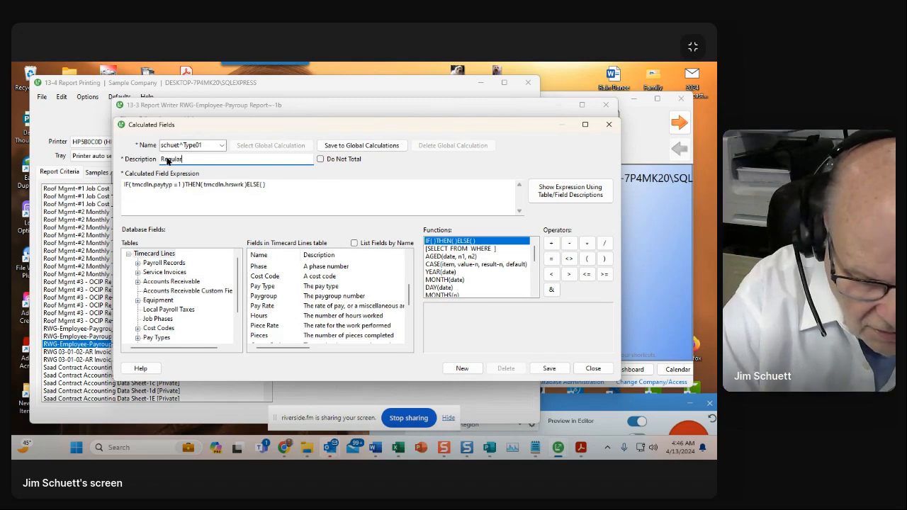
pyautogui.write('r Hours')
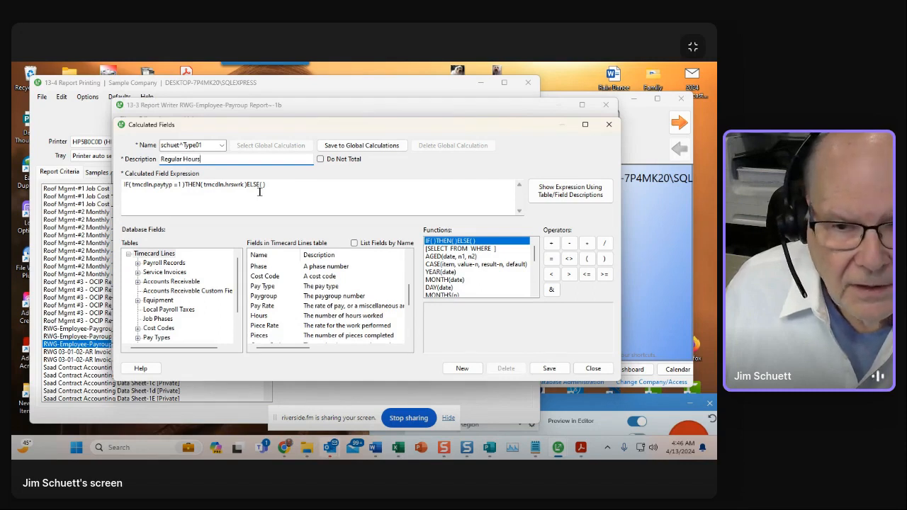
pyautogui.click(536, 368)
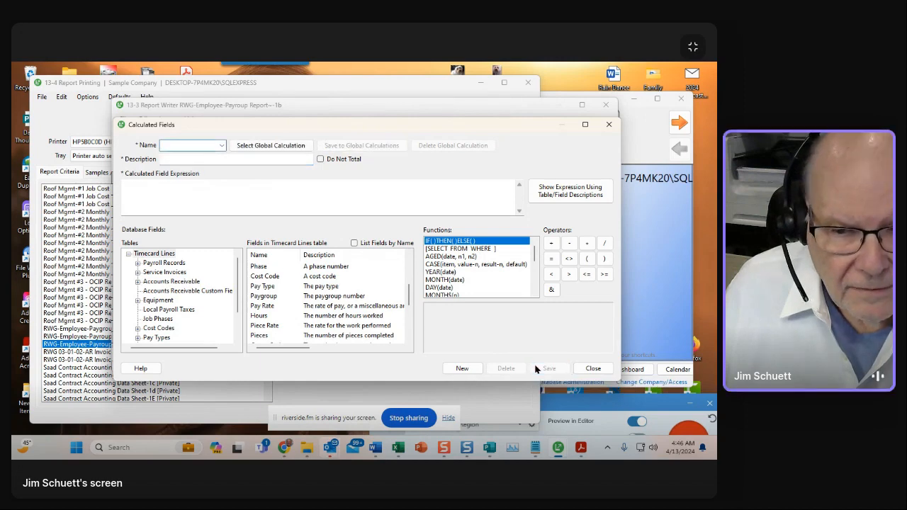
pyautogui.click(590, 369)
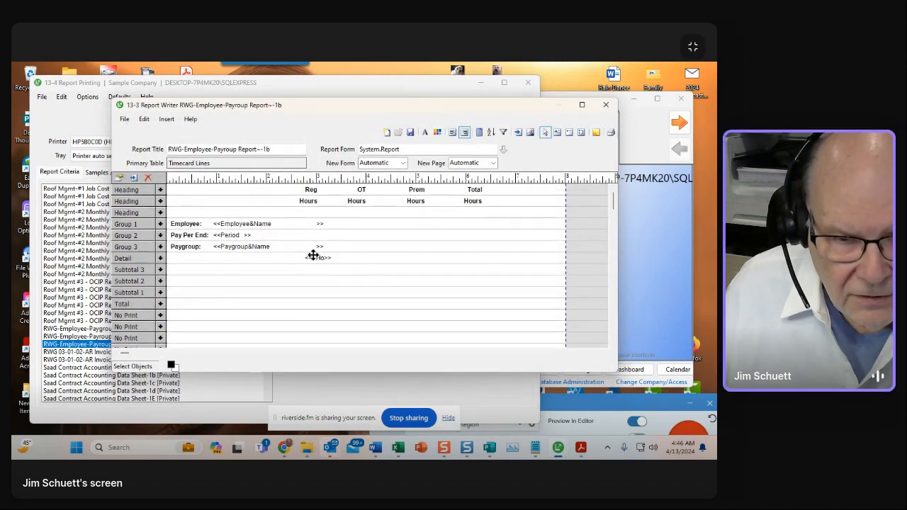
# - Replace the Hours field on the Detail line with the right-aligned Regular Hours calculated field under the Reg column
pyautogui.click(318, 258)
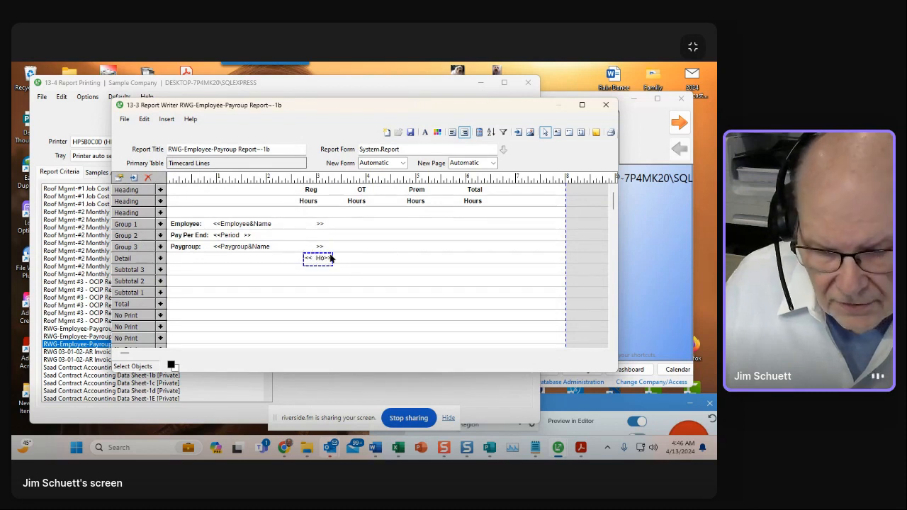
pyautogui.press('Delete')
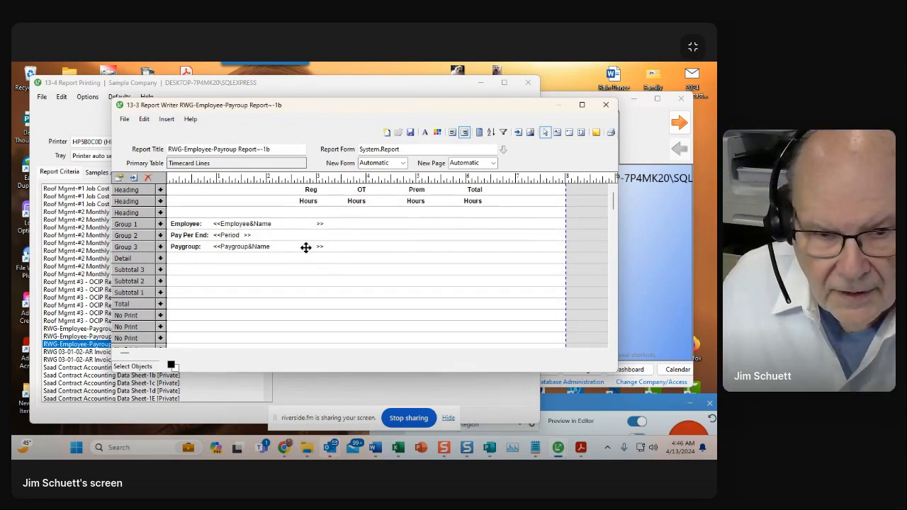
pyautogui.click(299, 260)
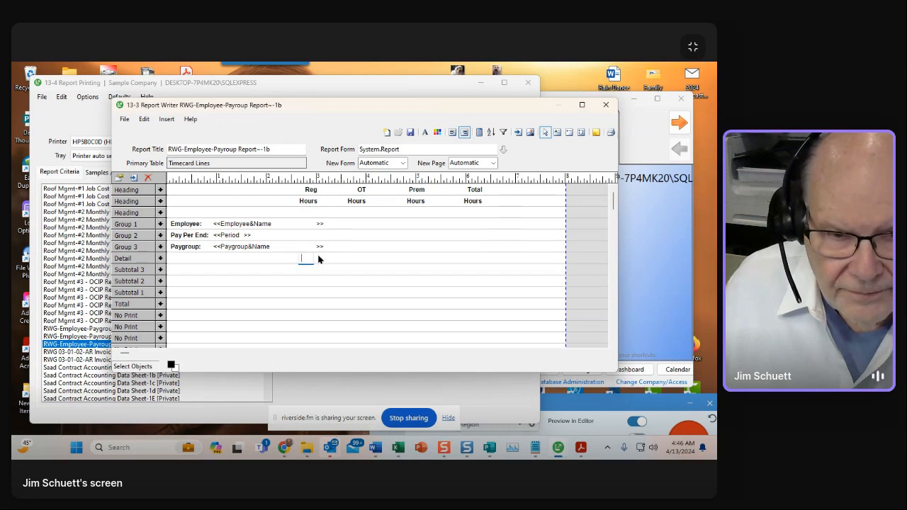
pyautogui.click(465, 135)
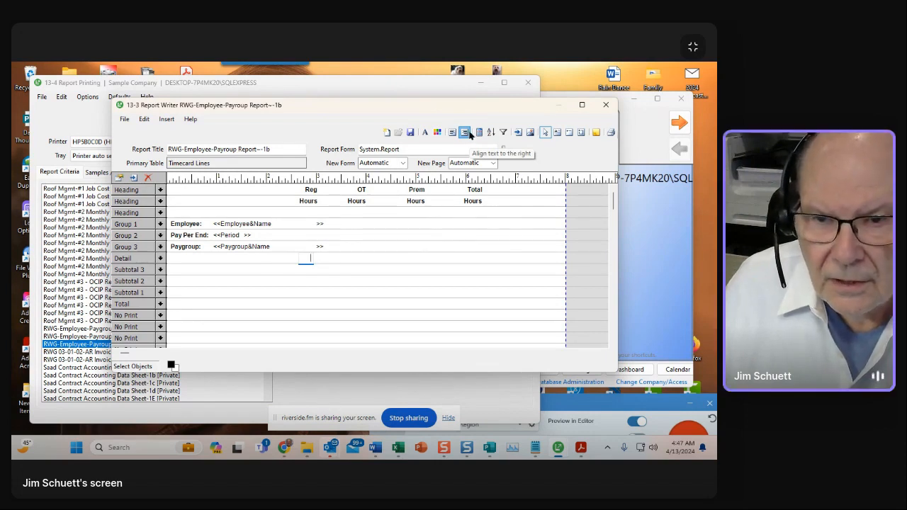
pyautogui.click(518, 134)
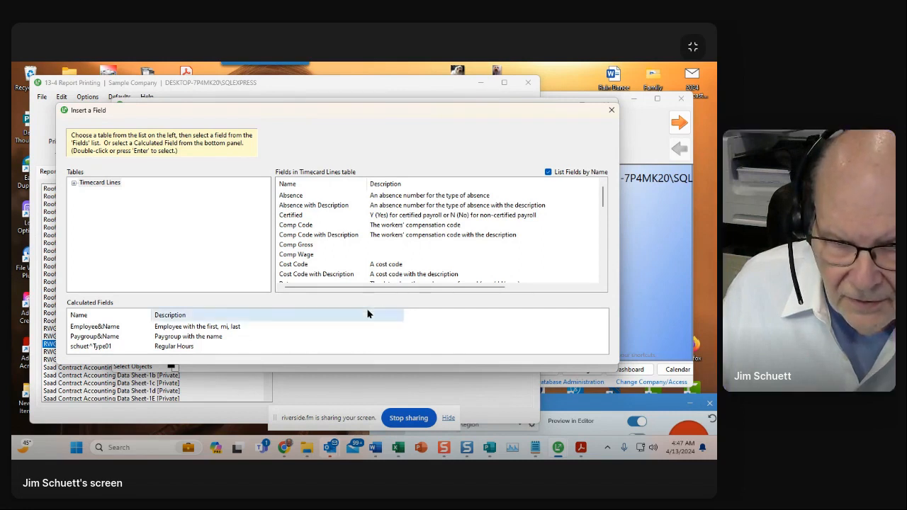
pyautogui.moveTo(366, 294); pyautogui.dragTo(366, 265)
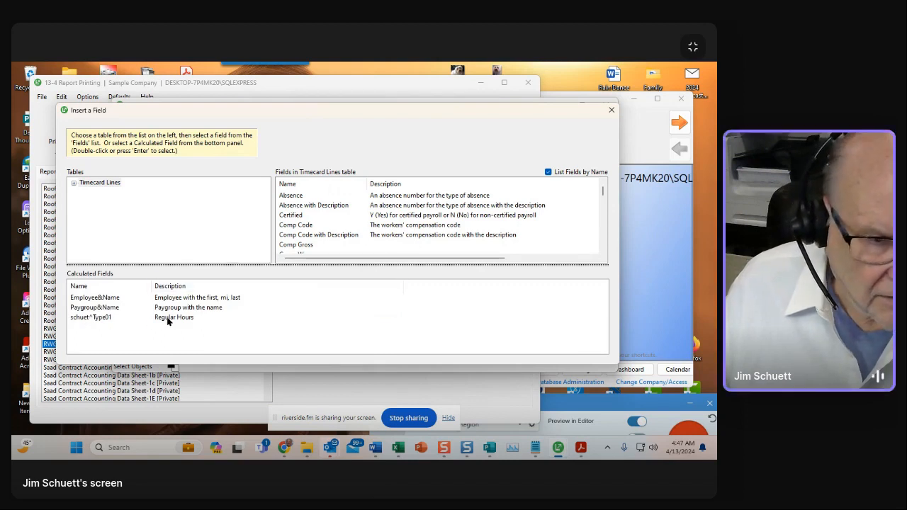
pyautogui.doubleClick(94, 318)
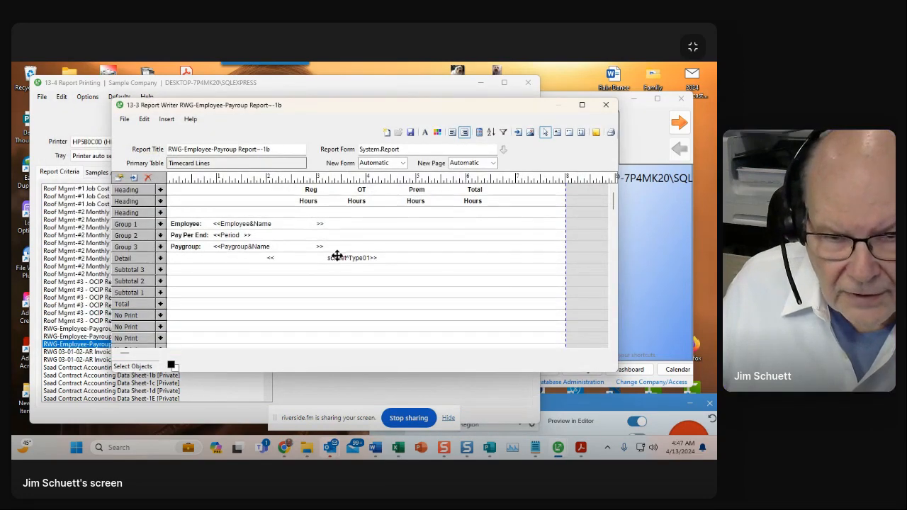
# - Format the Regular Hours field on the Detail line as ###,###,##0.00, 10 characters wide, printing a zero for zero values
pyautogui.rightClick(338, 259)
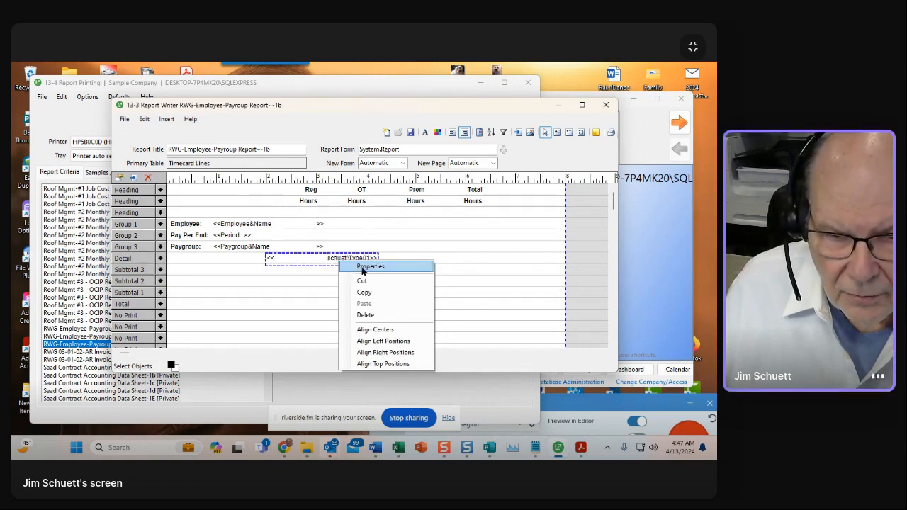
pyautogui.click(362, 267)
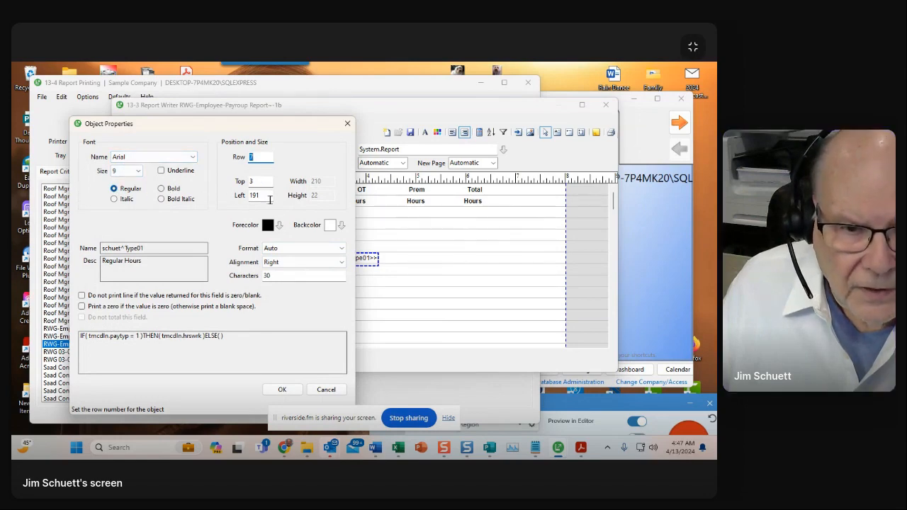
pyautogui.click(279, 249)
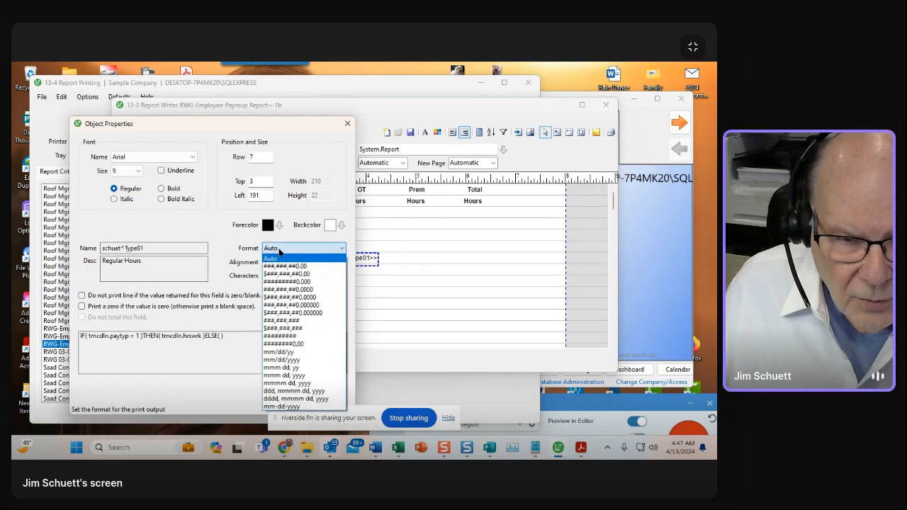
pyautogui.click(288, 267)
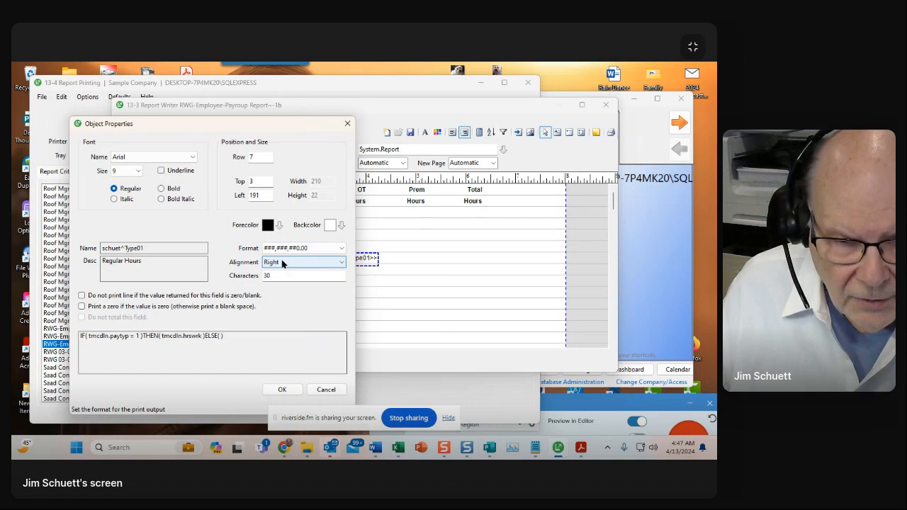
pyautogui.click(268, 275)
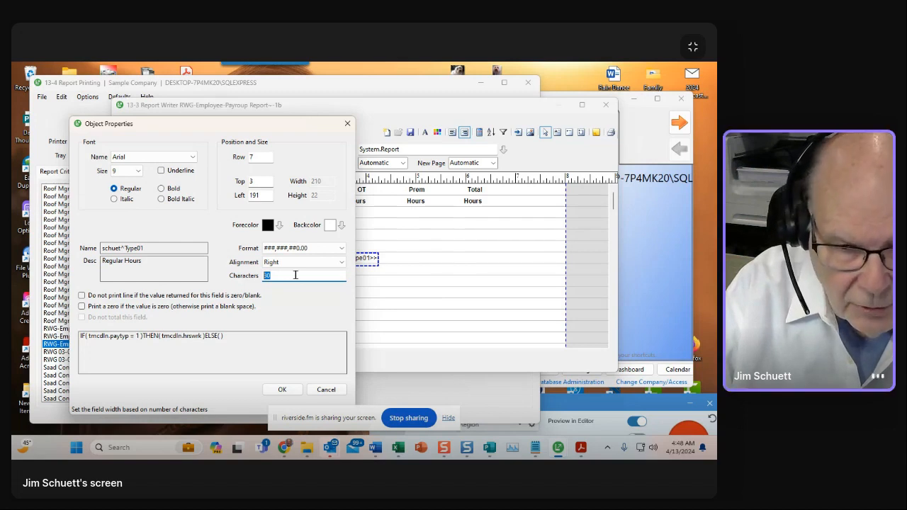
pyautogui.write('10')
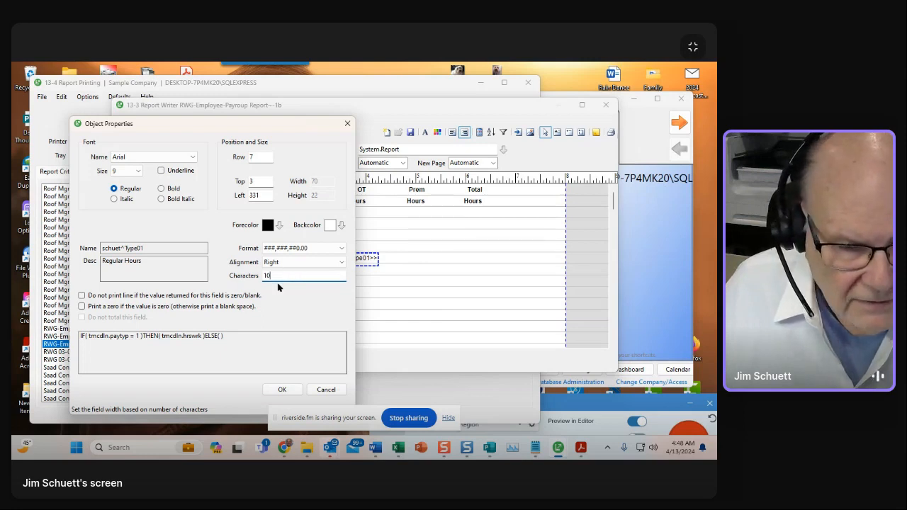
pyautogui.click(81, 306)
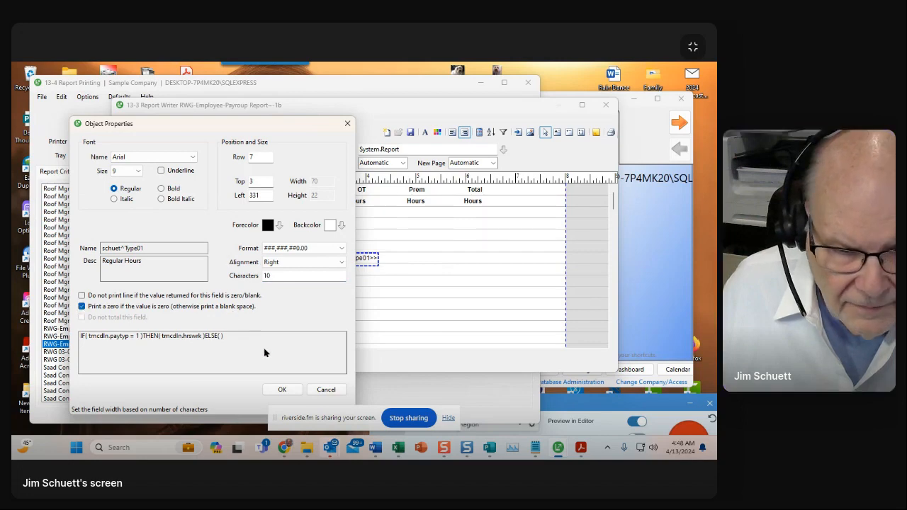
pyautogui.click(281, 389)
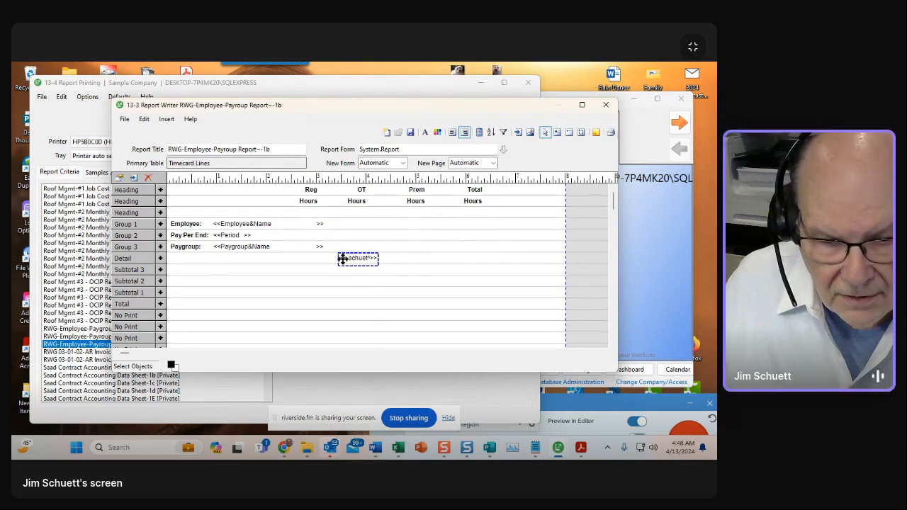
# - Align the right edge of the Detail line's Regular Hours field with the Hours heading under Reg
pyautogui.click(304, 201)
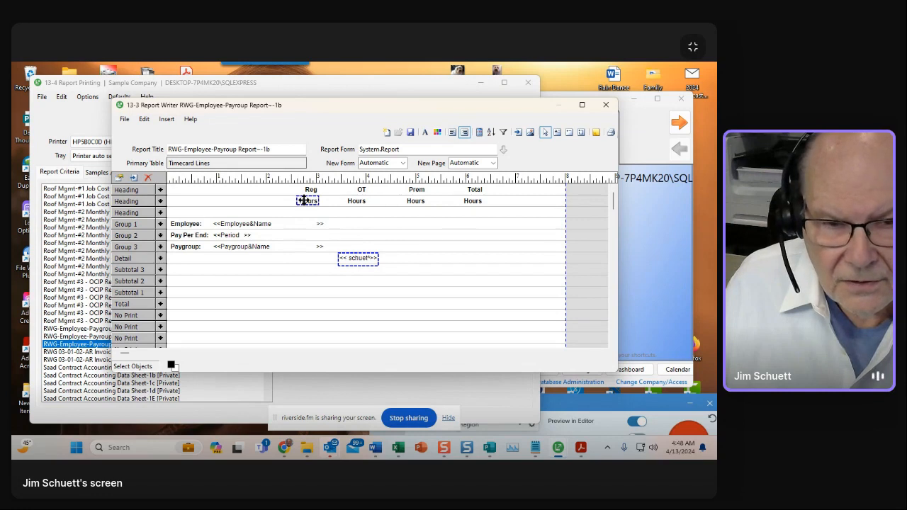
pyautogui.rightClick(304, 200)
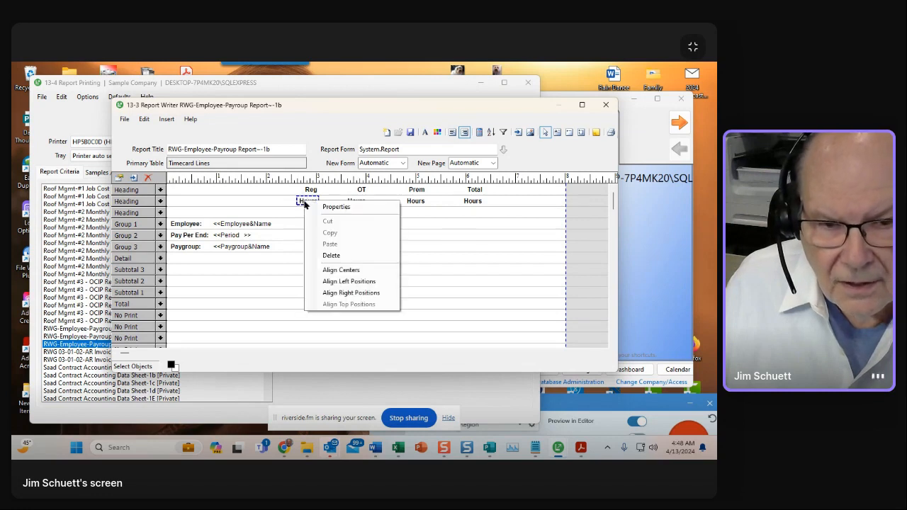
pyautogui.click(321, 293)
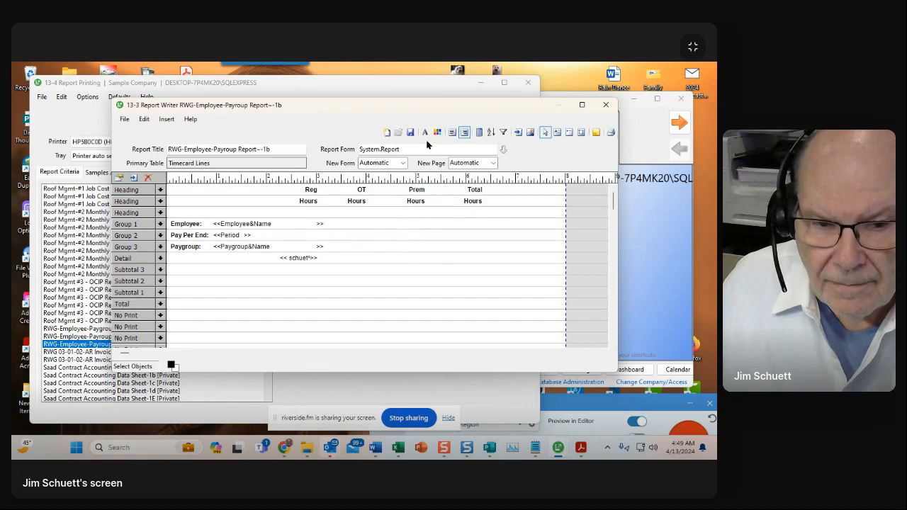
# - Load the Regular Hours calculated field, change the pay type in its expression to 2 and its description to OT Hours
pyautogui.click(479, 132)
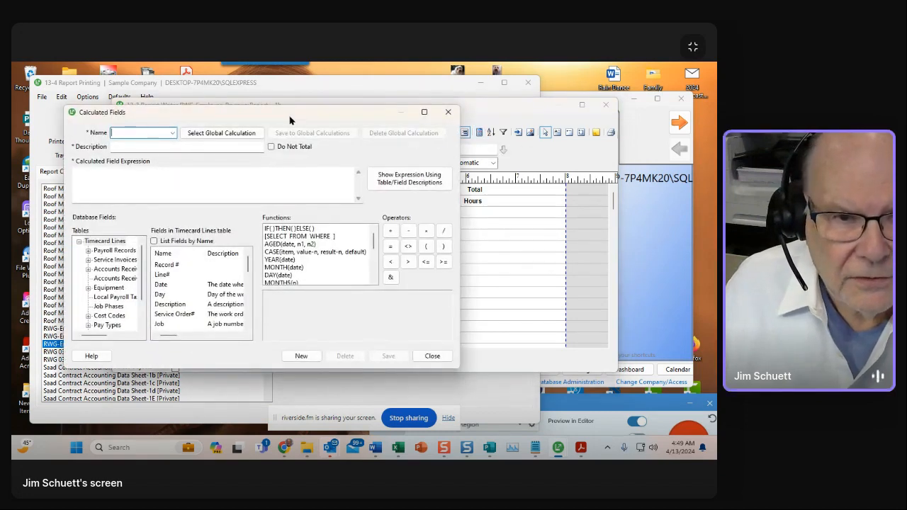
pyautogui.moveTo(290, 117); pyautogui.dragTo(327, 129)
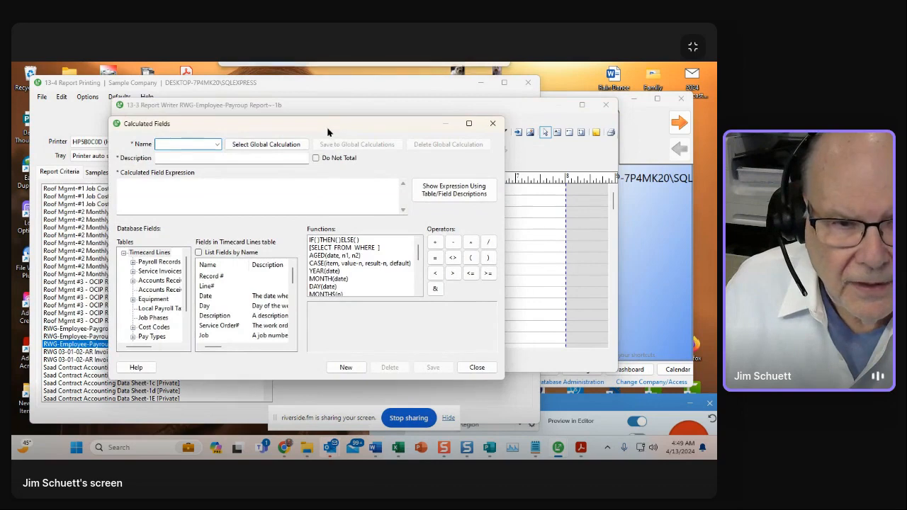
pyautogui.click(217, 144)
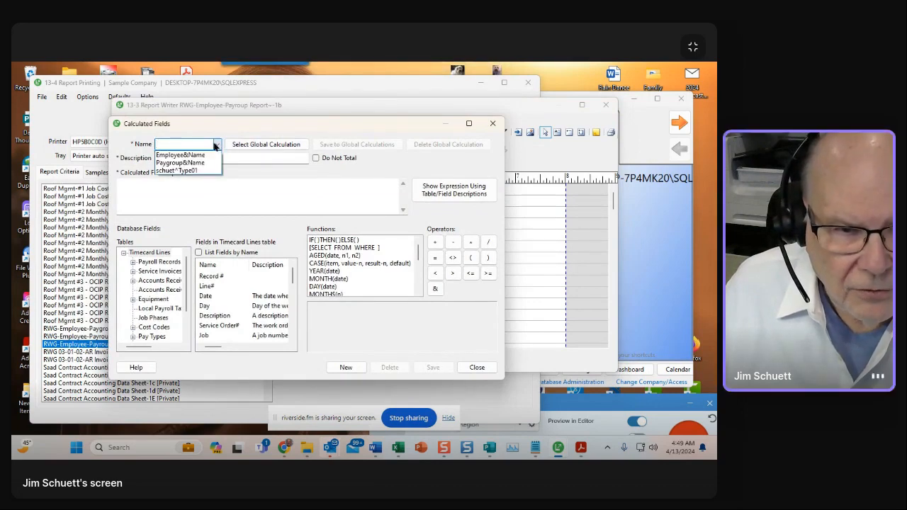
pyautogui.click(186, 171)
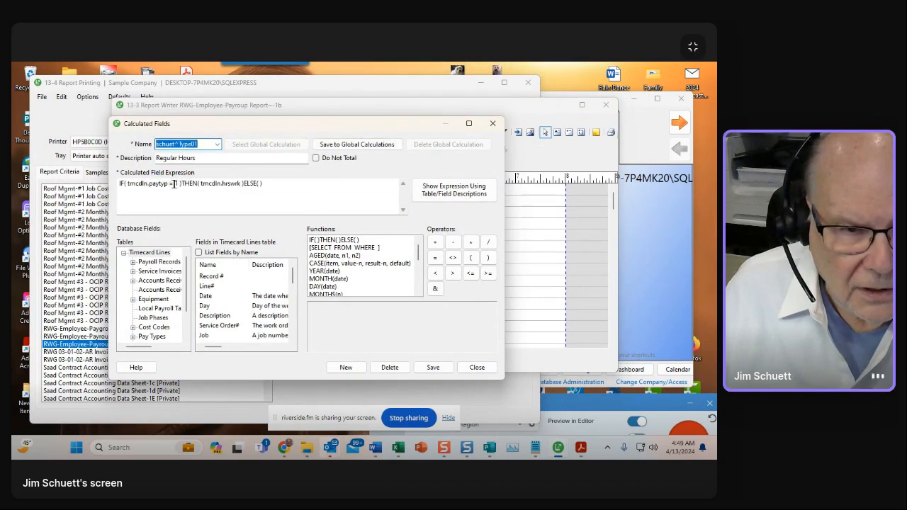
pyautogui.click(176, 183)
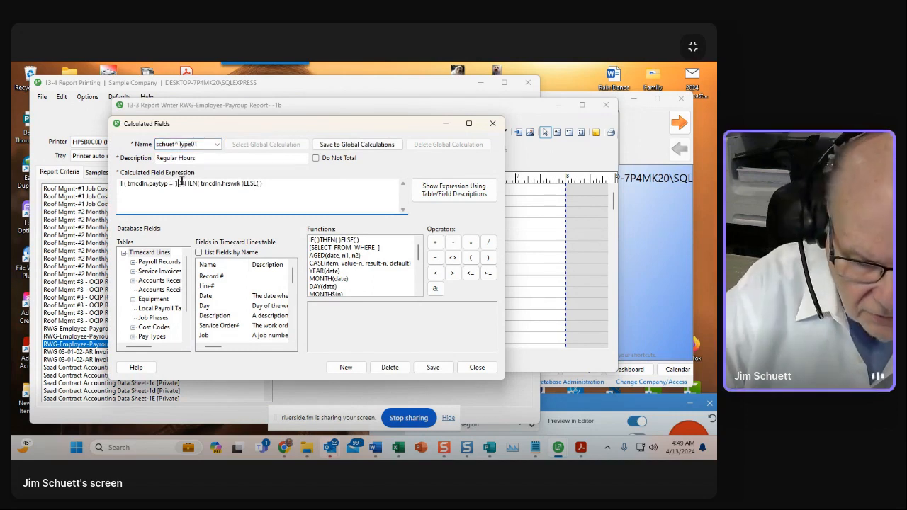
pyautogui.write('2')
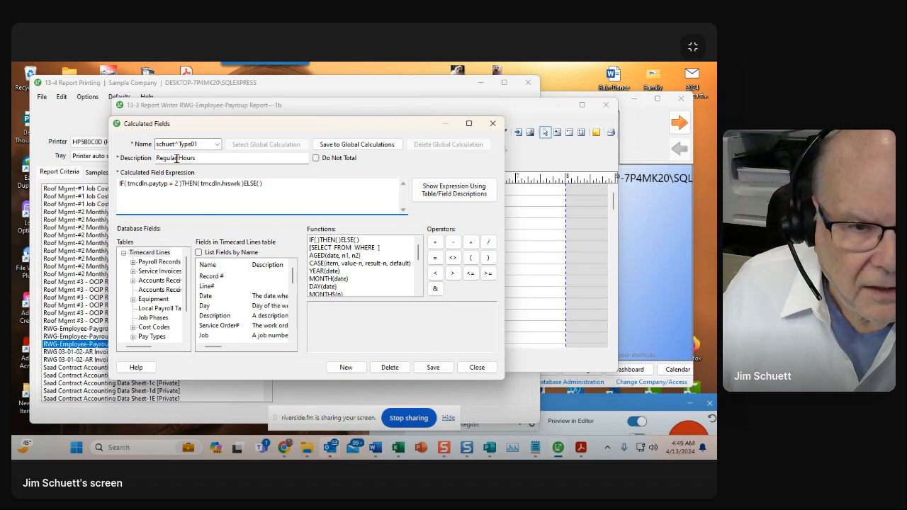
pyautogui.doubleClick(176, 159)
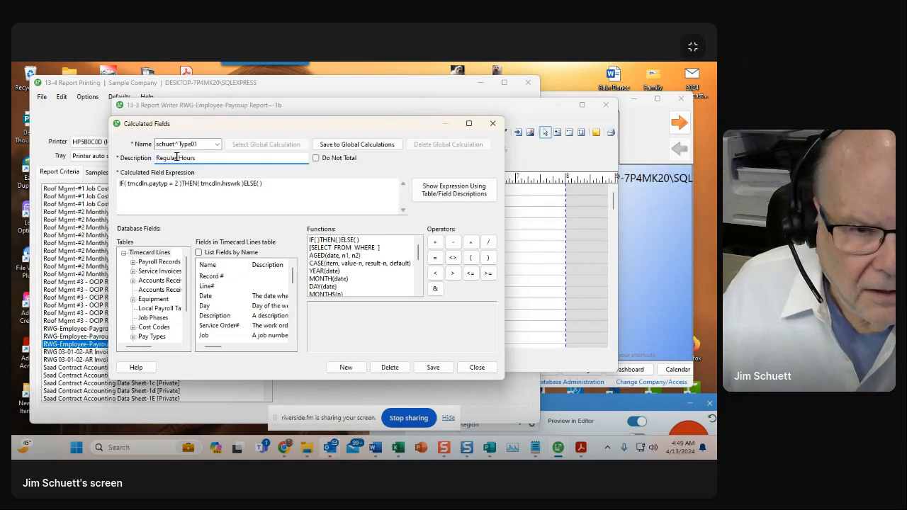
pyautogui.write('OT')
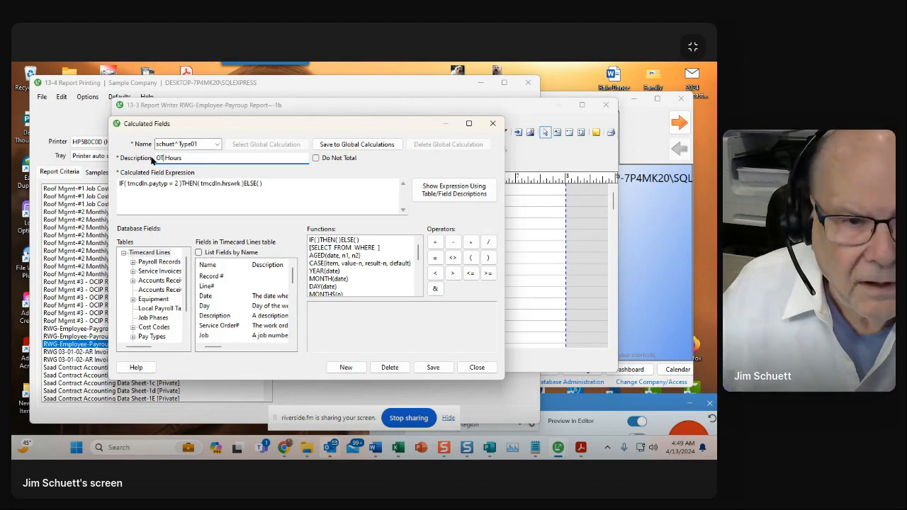
# - Change the ending of the calculated field's name to ^Type02 and save it as a new calculation
pyautogui.doubleClick(196, 144)
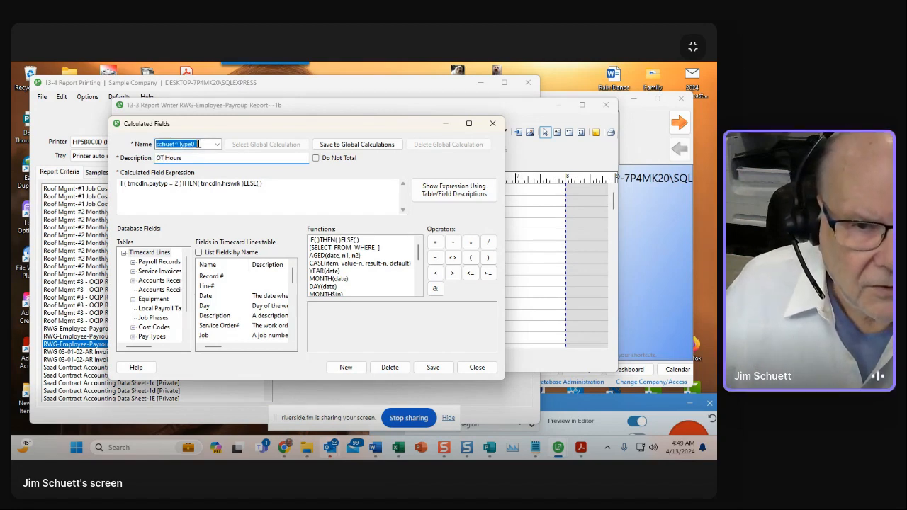
pyautogui.click(199, 144)
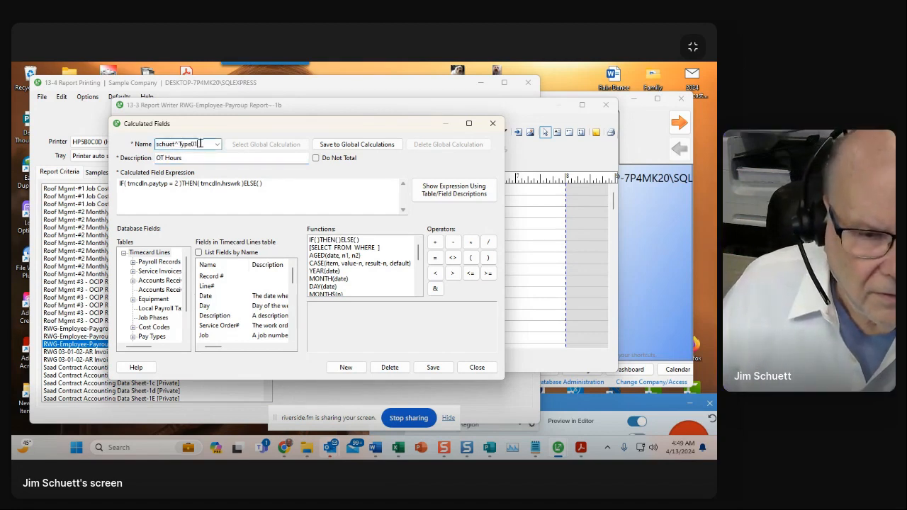
pyautogui.write('2')
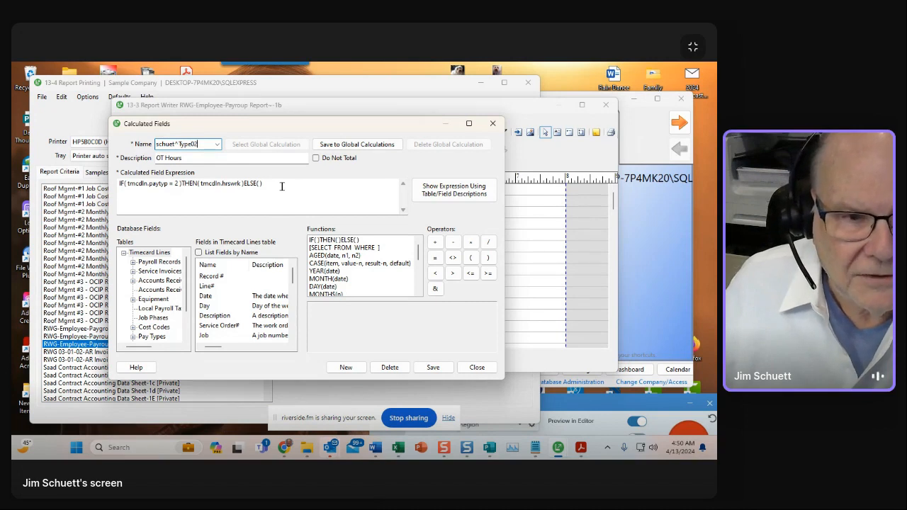
pyautogui.click(431, 367)
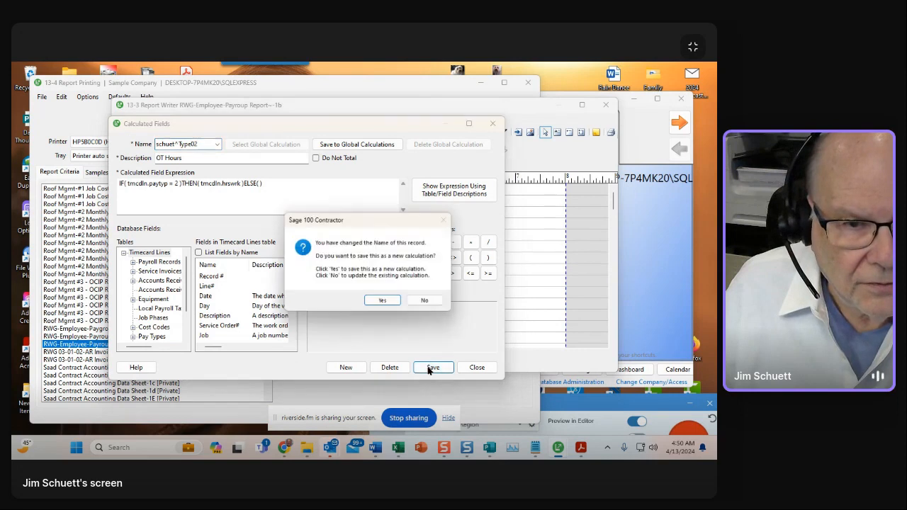
pyautogui.click(376, 302)
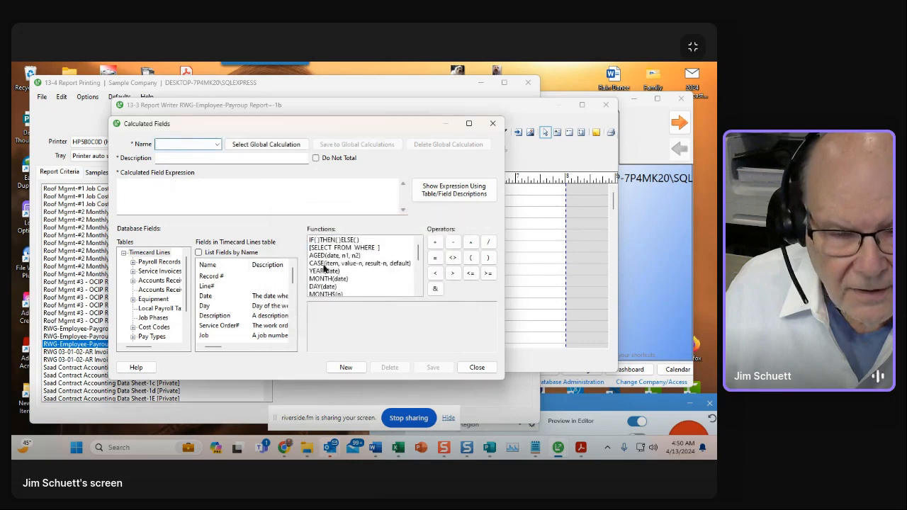
# - Load the OT Hours calculated field and change the ending of its name to ^Type03
pyautogui.click(216, 143)
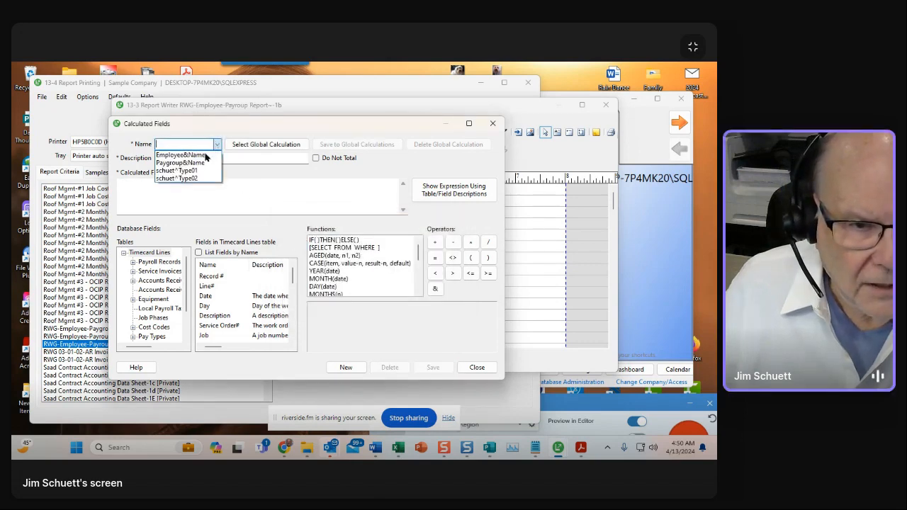
pyautogui.click(190, 179)
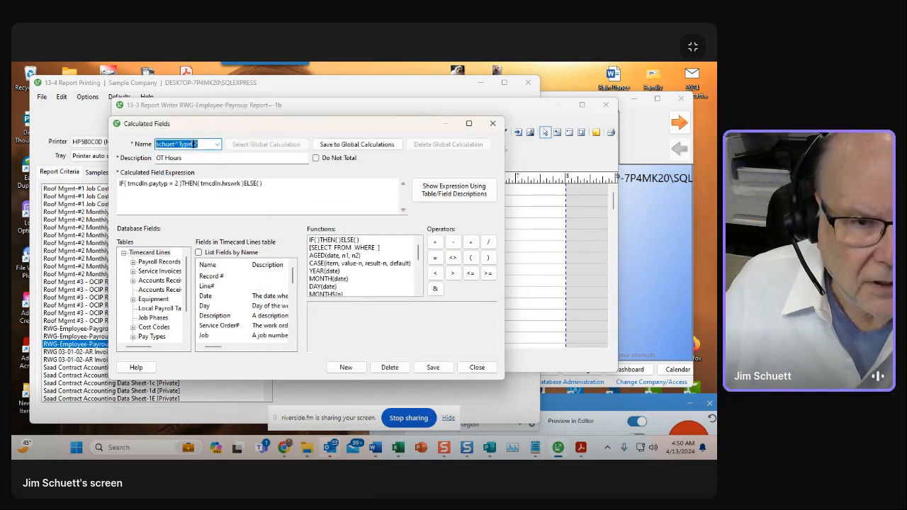
pyautogui.click(195, 144)
pyautogui.moveTo(194, 144); pyautogui.dragTo(200, 143)
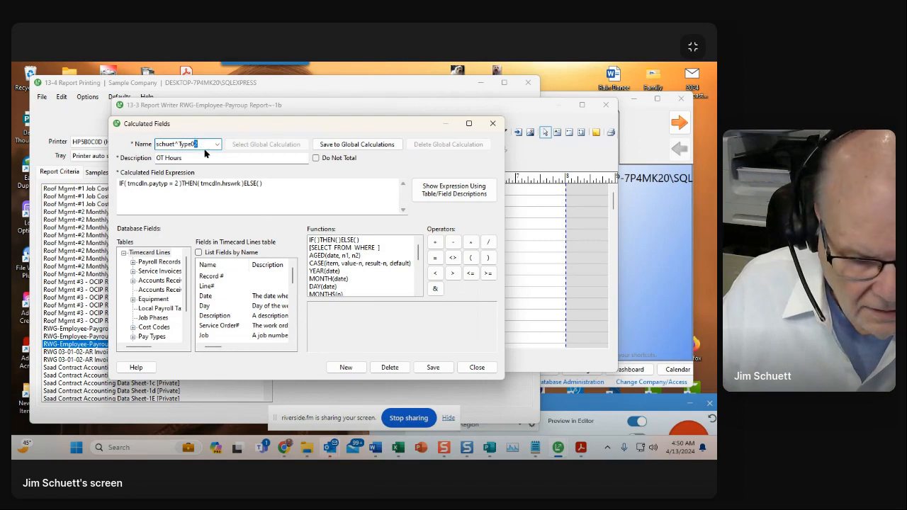
pyautogui.write('3')
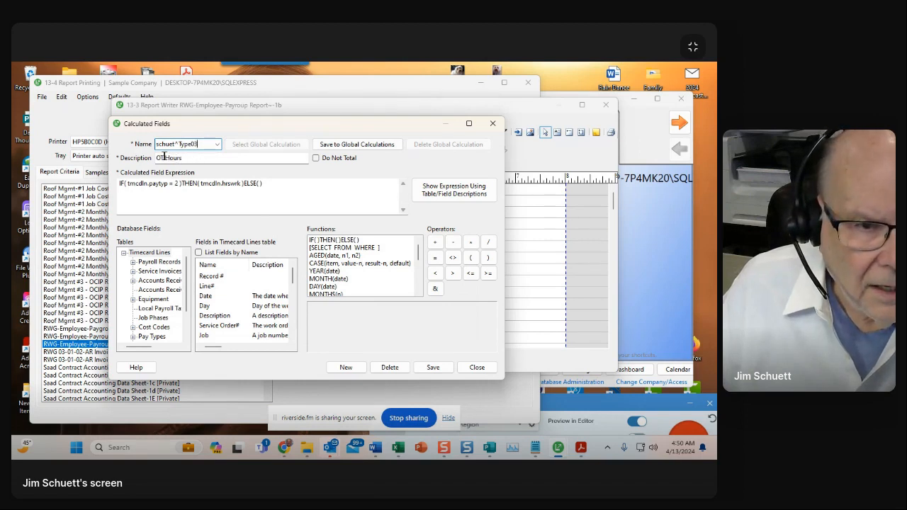
# - Replace the word OT in the description of the ^Type03 calculated field
pyautogui.click(164, 156)
pyautogui.click(156, 156)
pyautogui.moveTo(155, 157); pyautogui.dragTo(160, 156)
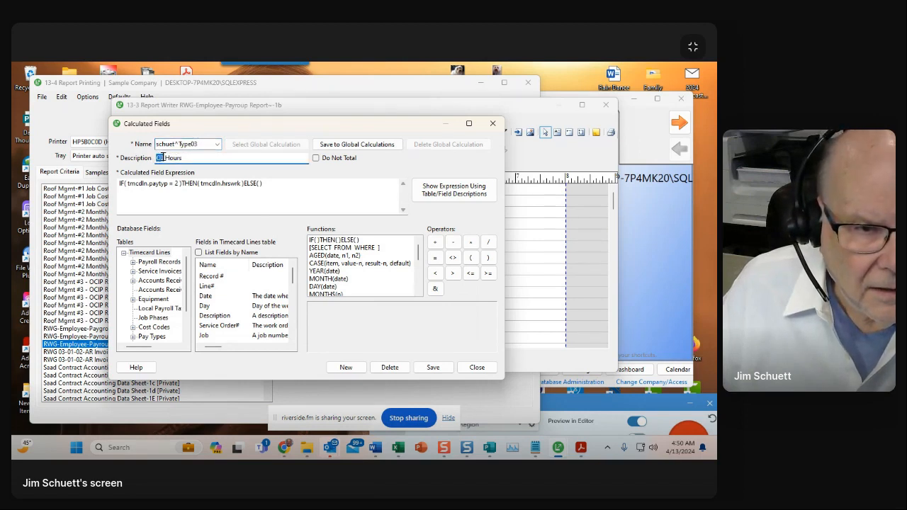
pyautogui.write('P')
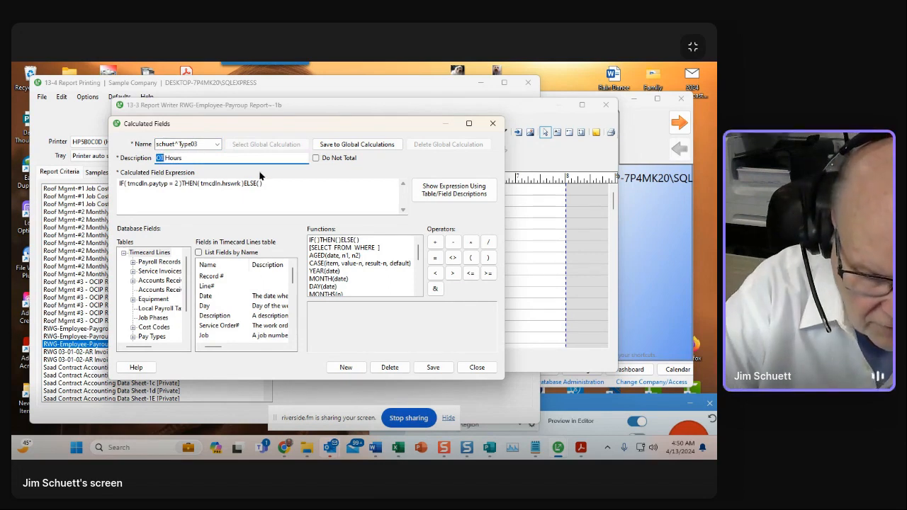
# - Set the calculated field's description to Premium Hours and its expression's pay type to 3, and save the field
pyautogui.write('rem')
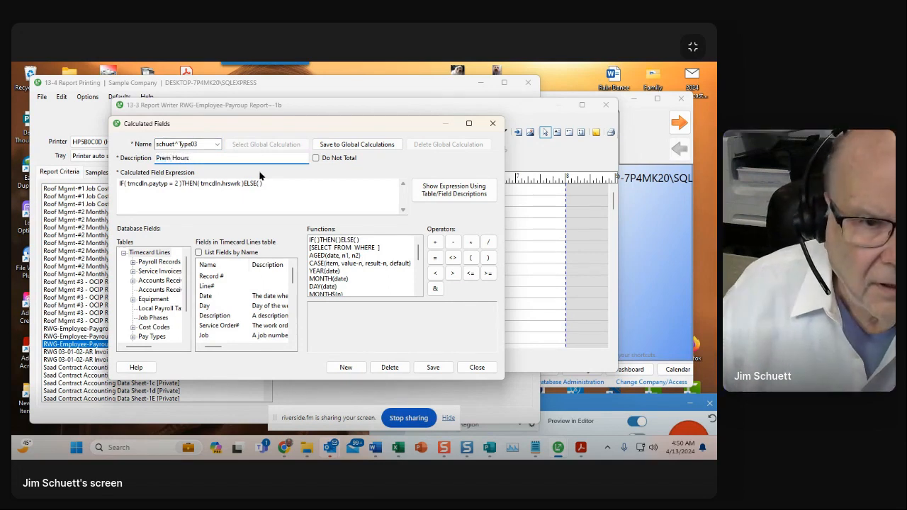
pyautogui.write('ium')
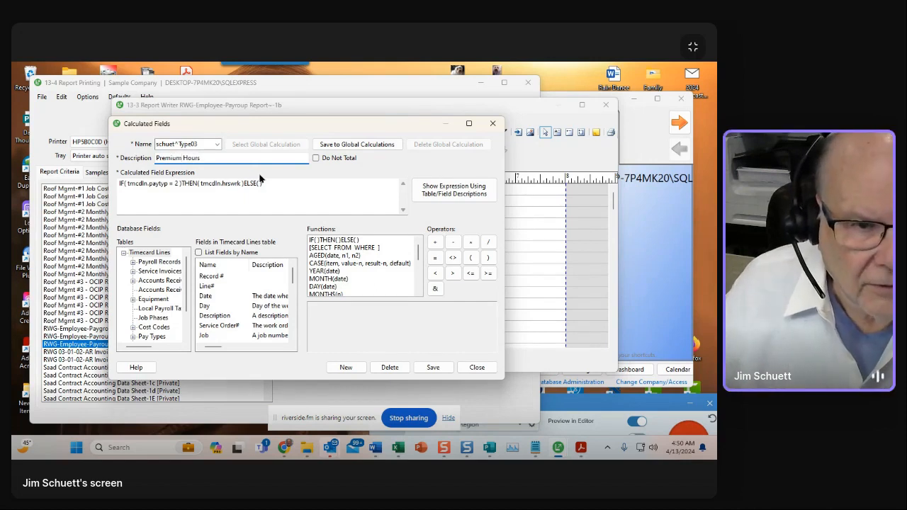
pyautogui.doubleClick(176, 183)
pyautogui.write('2')
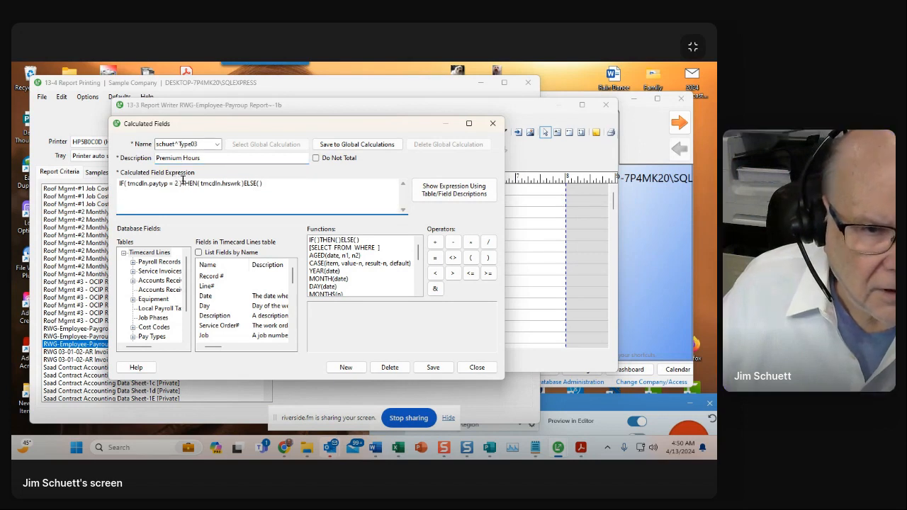
pyautogui.press('BackSpace')
pyautogui.write('3')
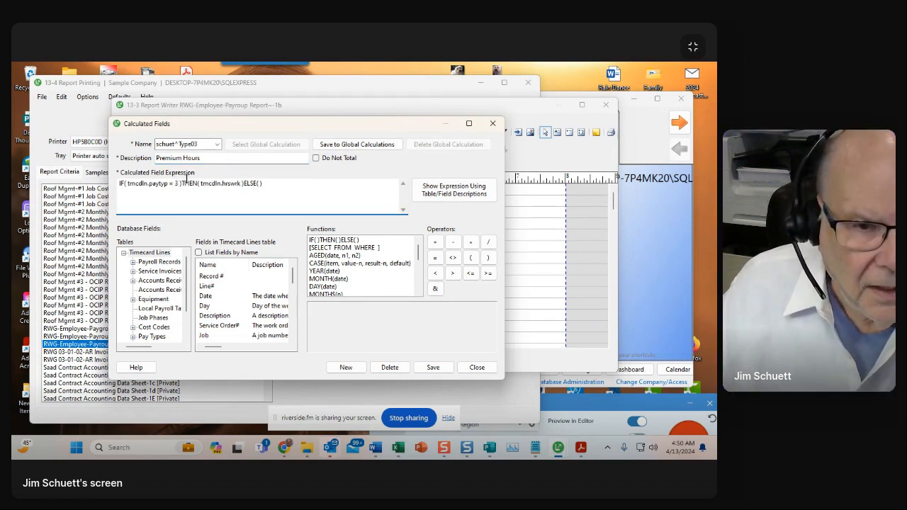
pyautogui.click(428, 367)
pyautogui.click(382, 303)
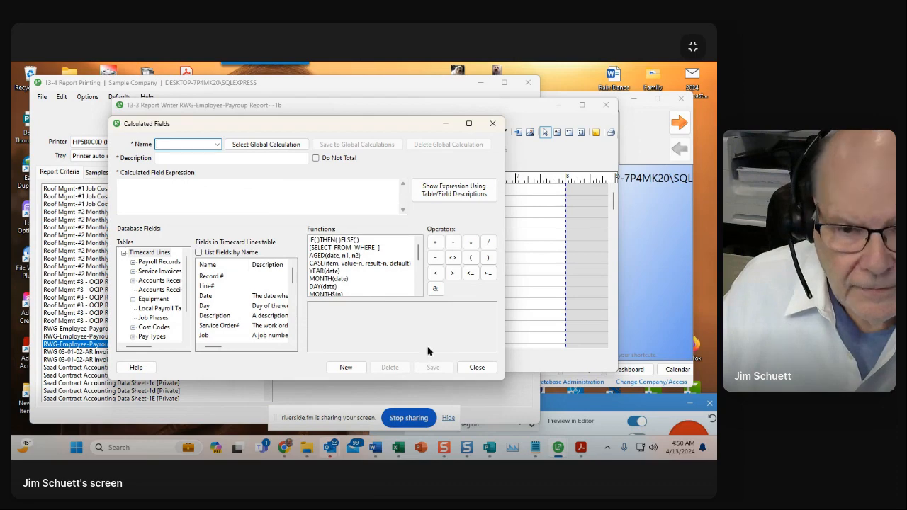
pyautogui.click(473, 367)
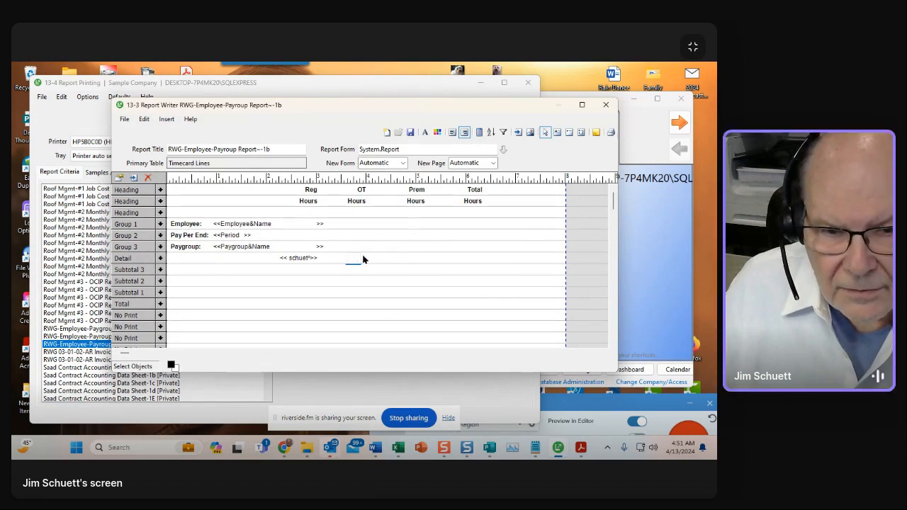
# - Insert the OT Hours and Premium Hours calculated fields one after the other in the Detail row
pyautogui.click(518, 134)
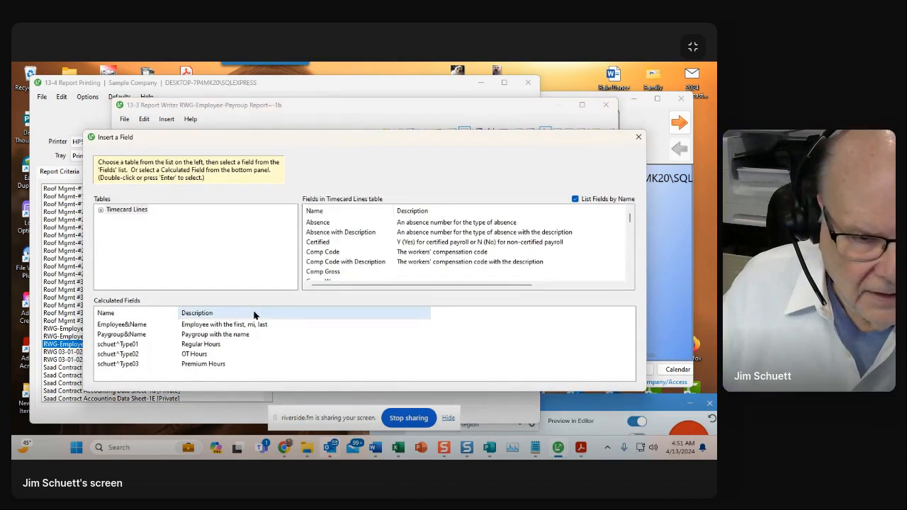
pyautogui.doubleClick(127, 358)
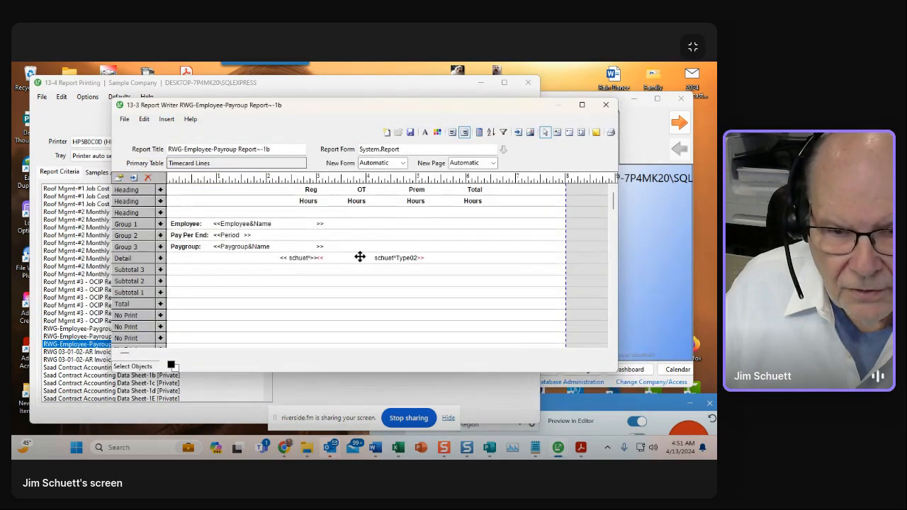
pyautogui.click(438, 256)
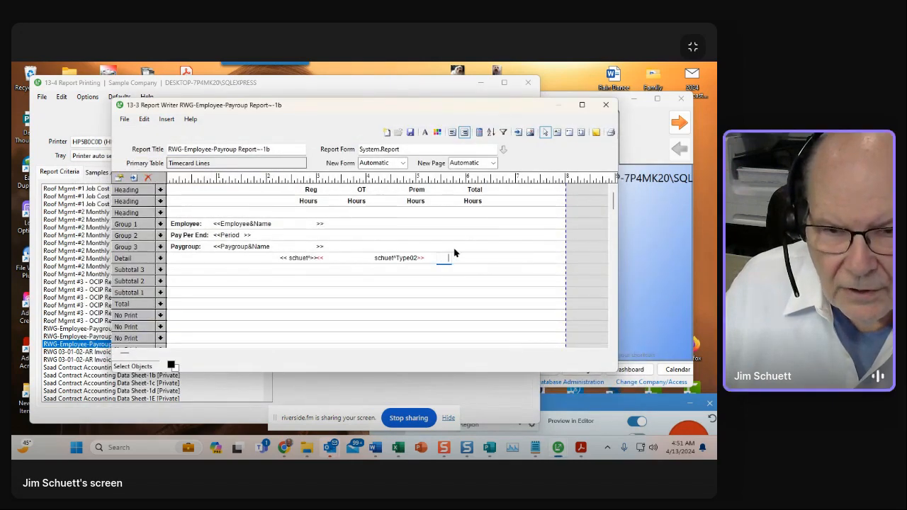
pyautogui.click(517, 132)
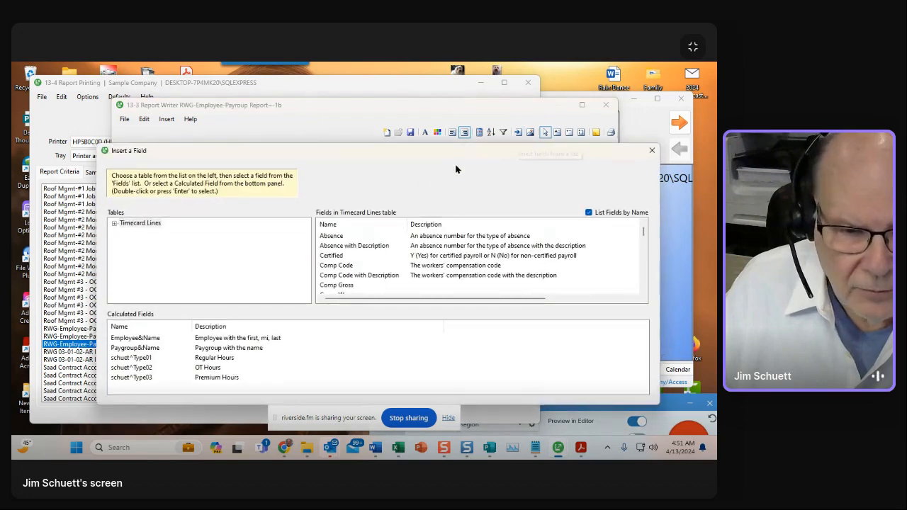
pyautogui.doubleClick(131, 378)
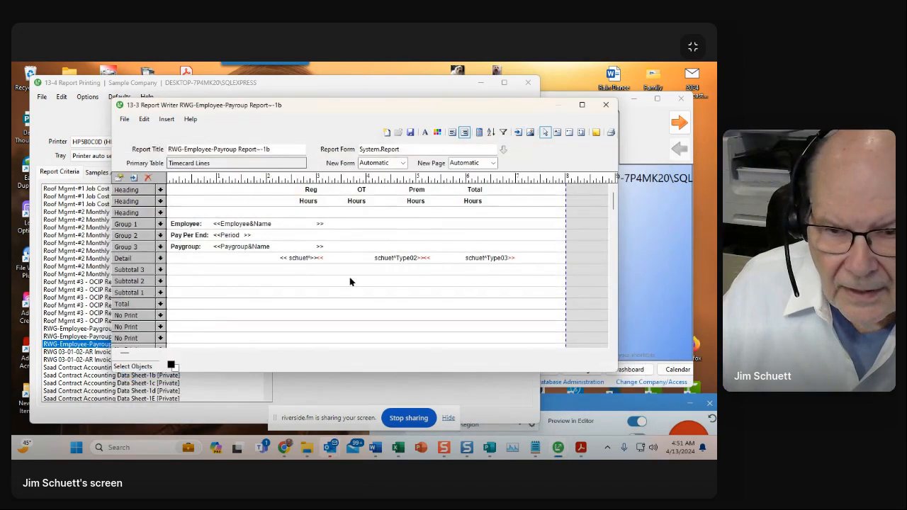
# - Format the OT Hours detail field as ###,###,##0.00 with 10 characters, and have it print a zero when the value is zero
pyautogui.click(398, 255)
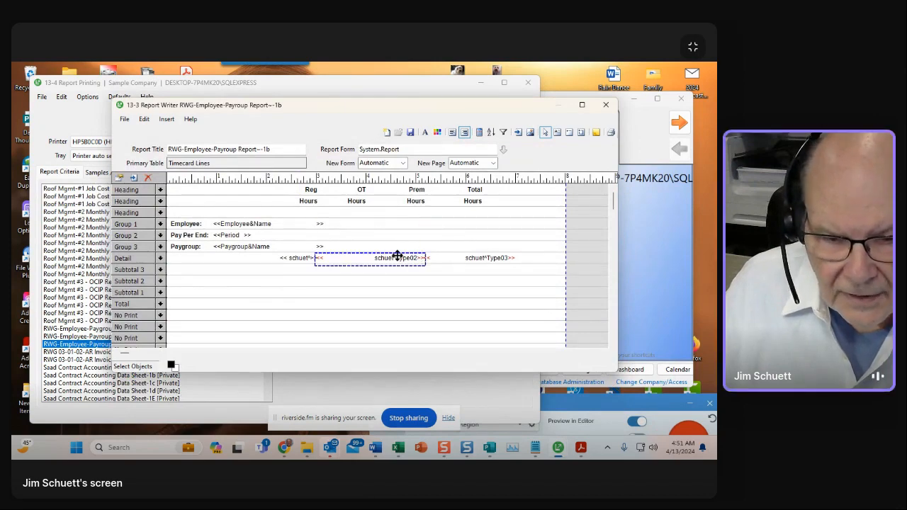
pyautogui.rightClick(397, 256)
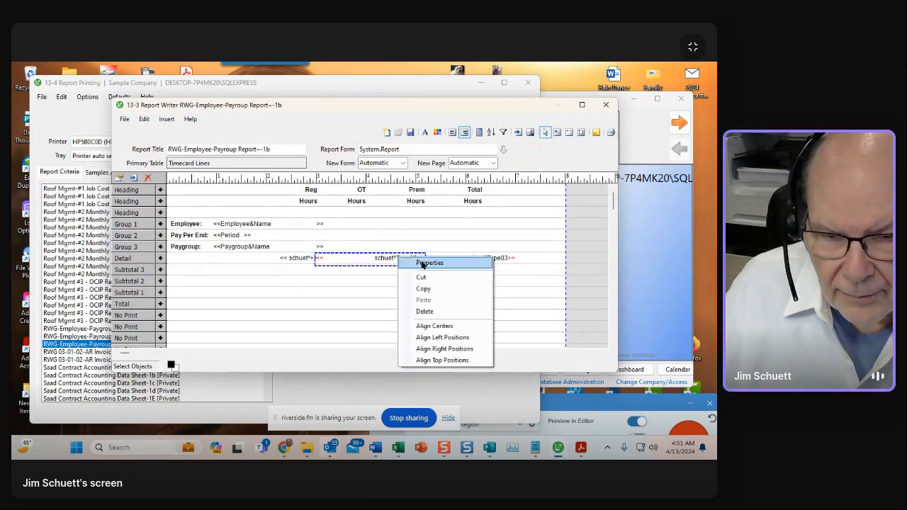
pyautogui.click(422, 263)
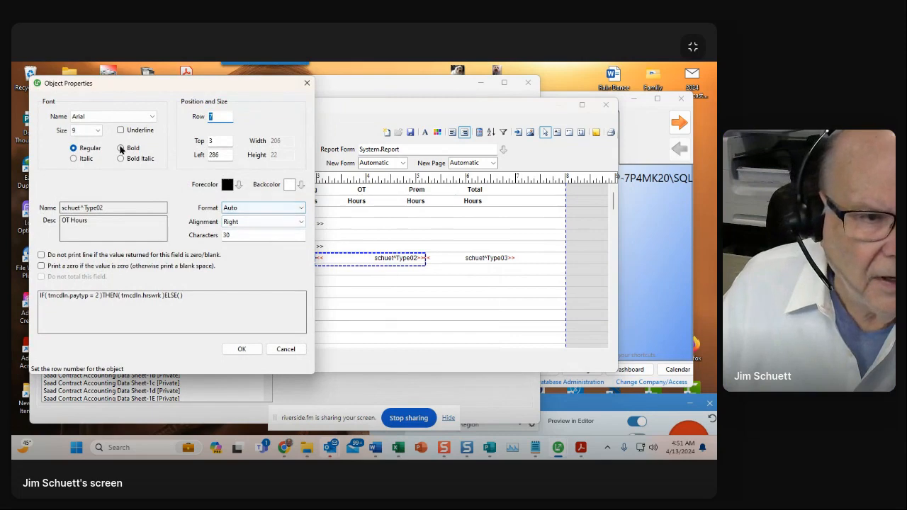
pyautogui.click(261, 207)
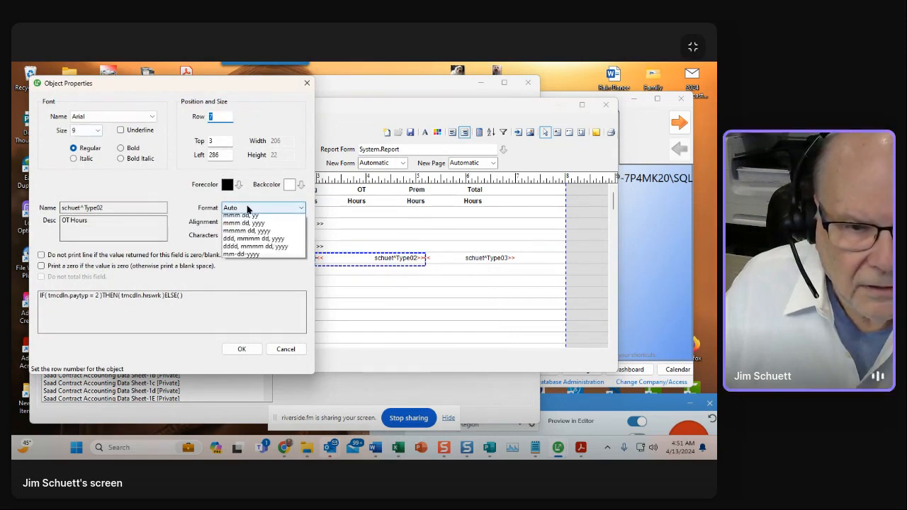
pyautogui.click(257, 226)
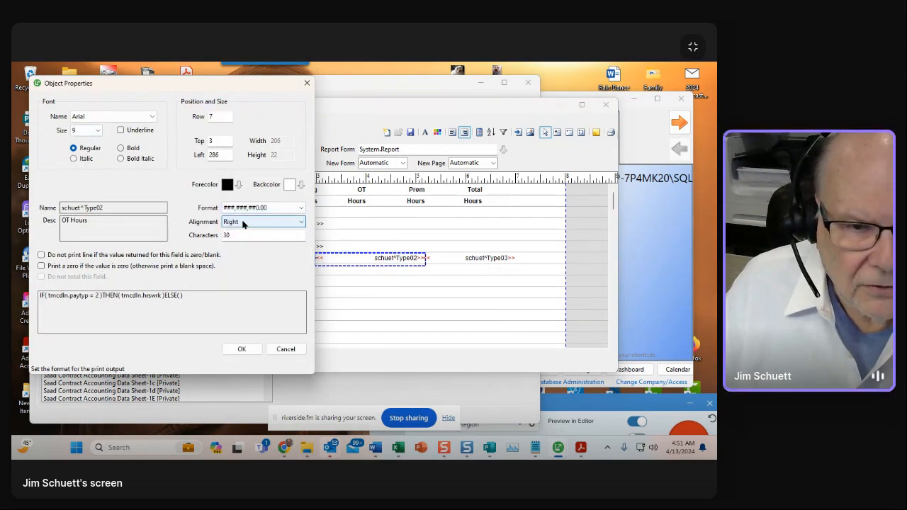
pyautogui.press('Tab')
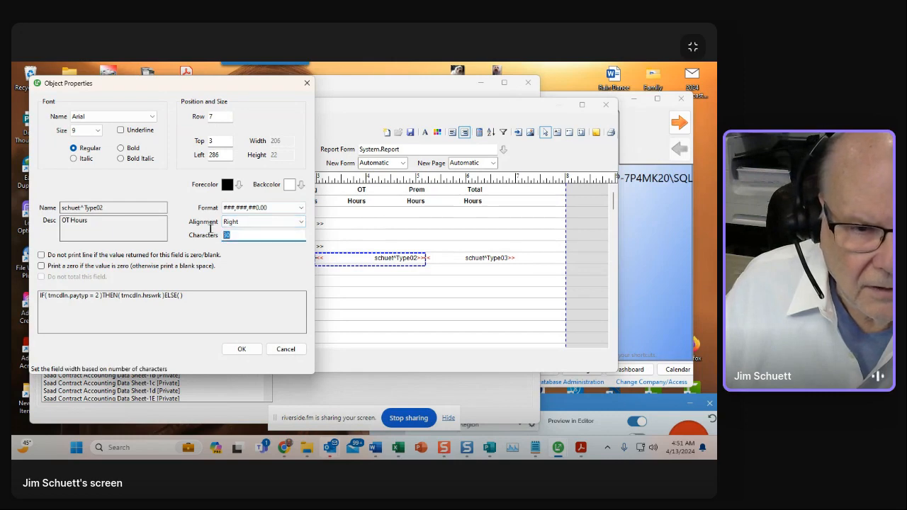
pyautogui.write('10')
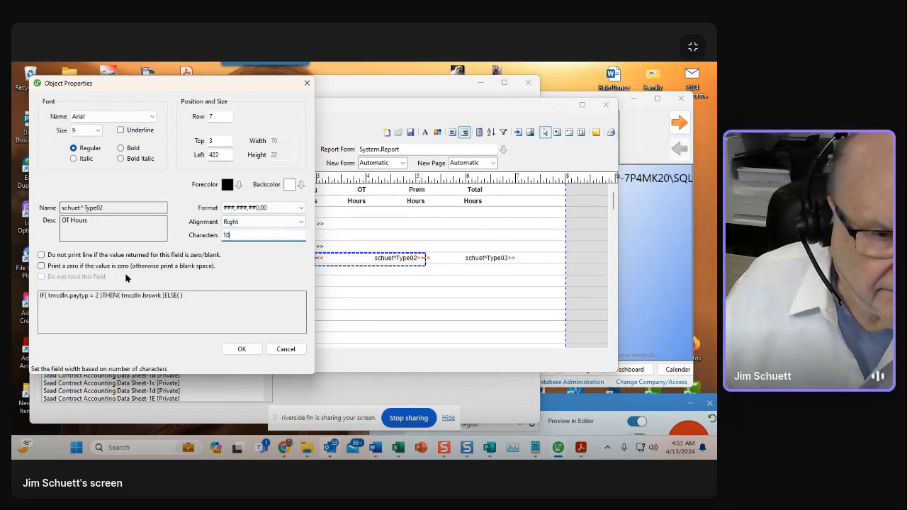
pyautogui.click(65, 267)
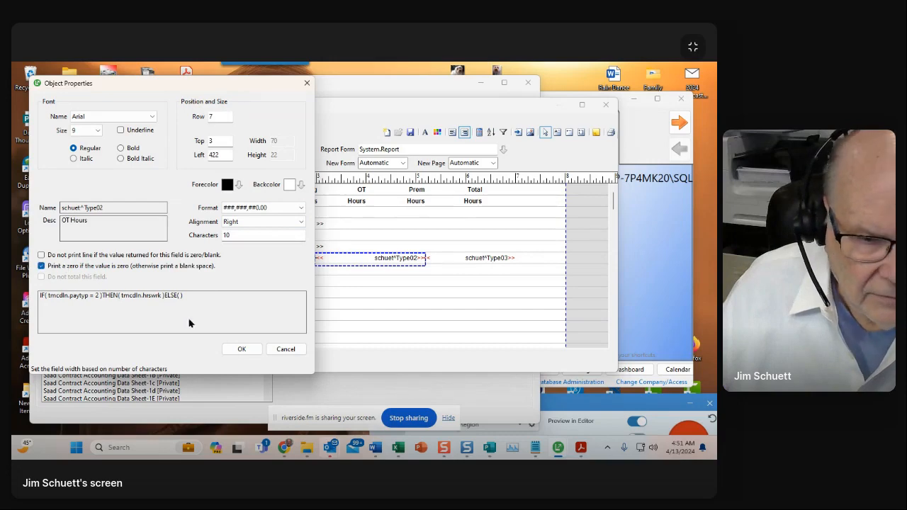
pyautogui.click(240, 349)
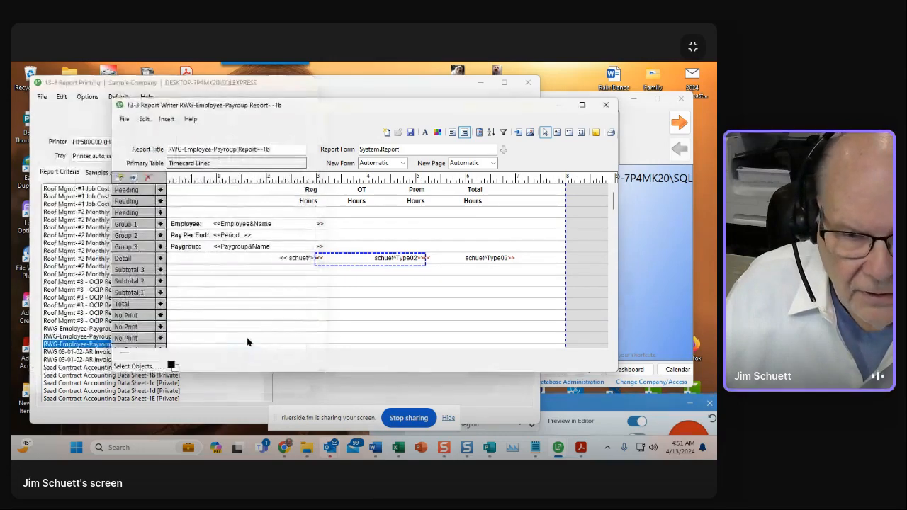
# - Format the Premium Hours detail field as ###,###,##0.00 with 10 characters, and have it print a zero when the value is zero
pyautogui.rightClick(471, 257)
pyautogui.click(495, 264)
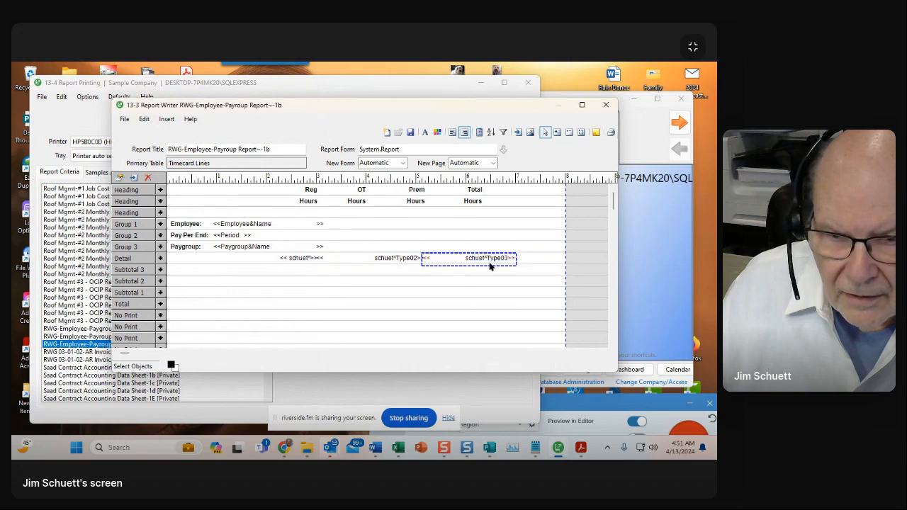
pyautogui.click(252, 222)
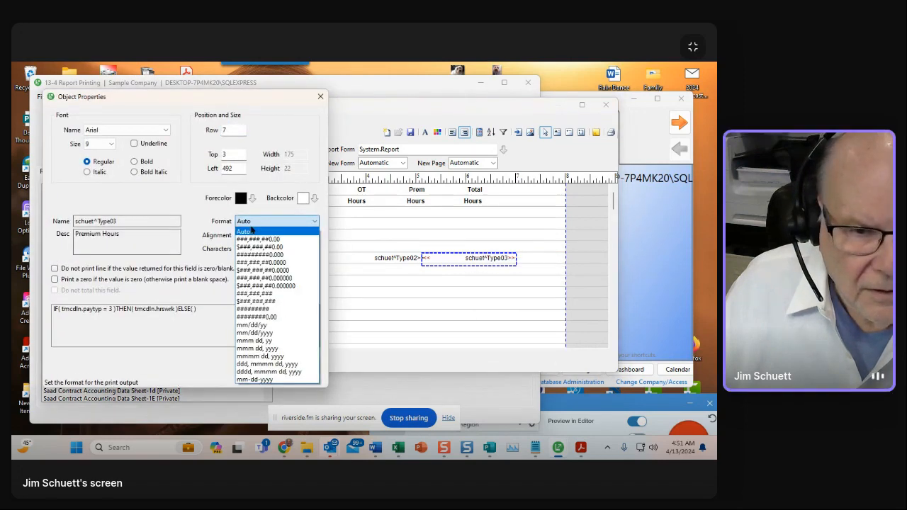
pyautogui.click(258, 239)
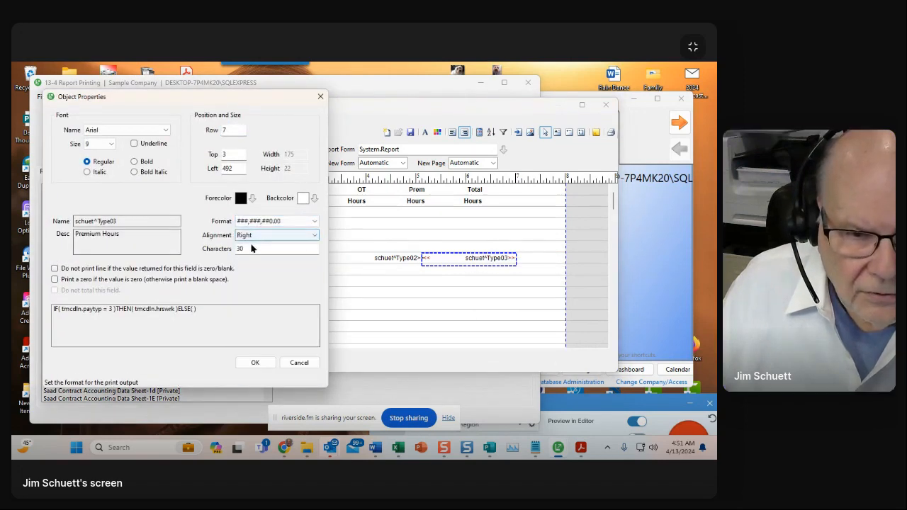
pyautogui.click(240, 248)
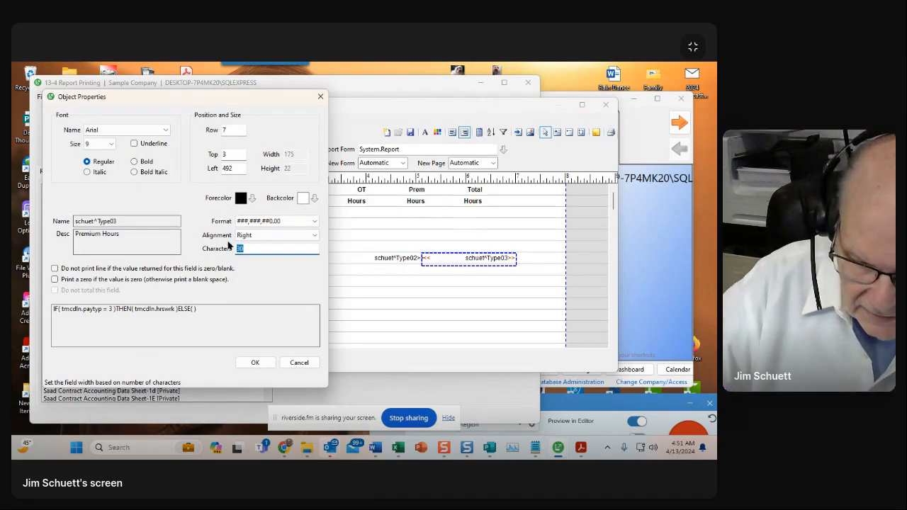
pyautogui.write('10')
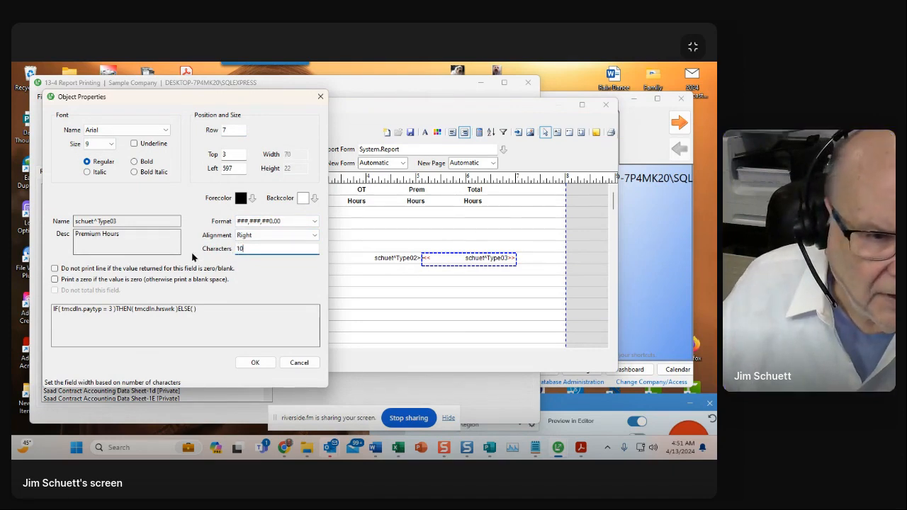
pyautogui.click(67, 280)
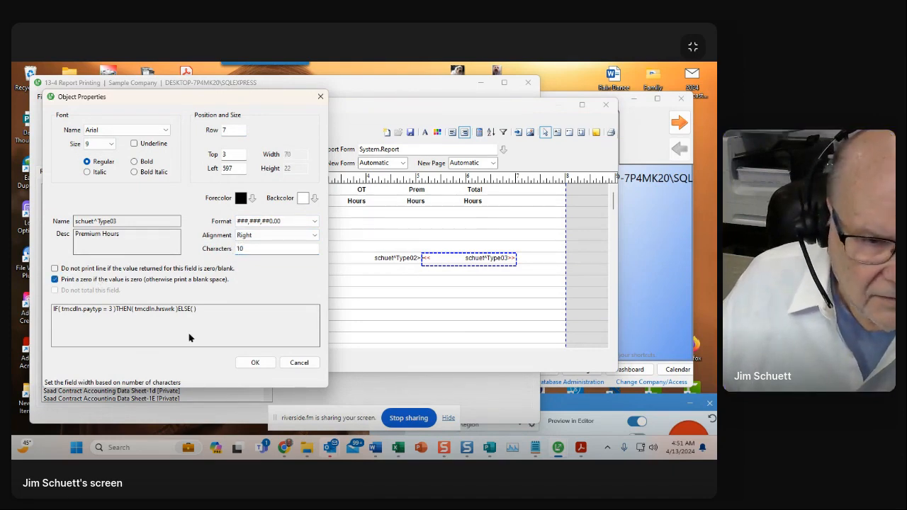
pyautogui.click(250, 362)
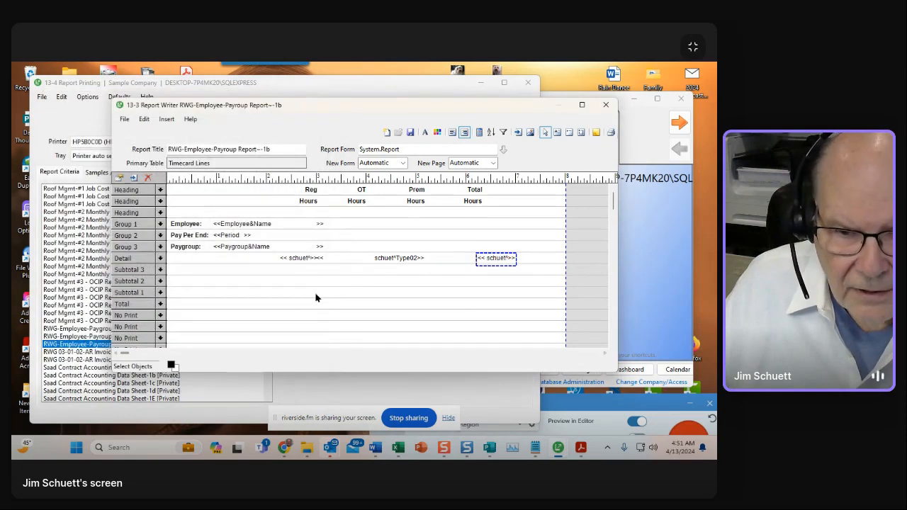
# - Nudge the OT Hours and Premium Hours detail fields left together until the OT field sits under the OT Hours heading
pyautogui.click(402, 257)
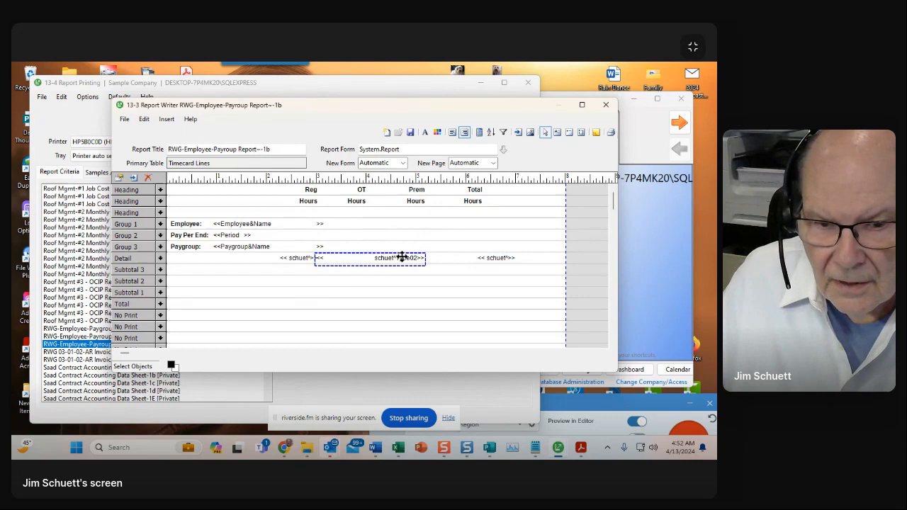
pyautogui.keyDown('shift'); pyautogui.click(494, 258); pyautogui.keyUp('shift')
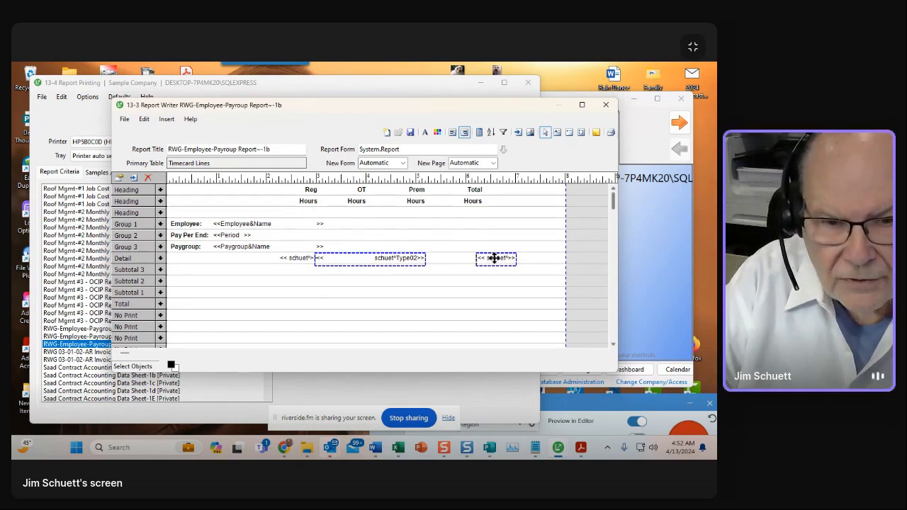
pyautogui.press('Left')
pyautogui.press('Left')
pyautogui.press('Left')
pyautogui.press('Left')
pyautogui.press('Left')
pyautogui.press('Left')
pyautogui.press('Left')
pyautogui.press('Left')
pyautogui.press('Left')
pyautogui.press('Left')
pyautogui.press('Left')
pyautogui.press('Left')
pyautogui.press('Left')
pyautogui.press('Left')
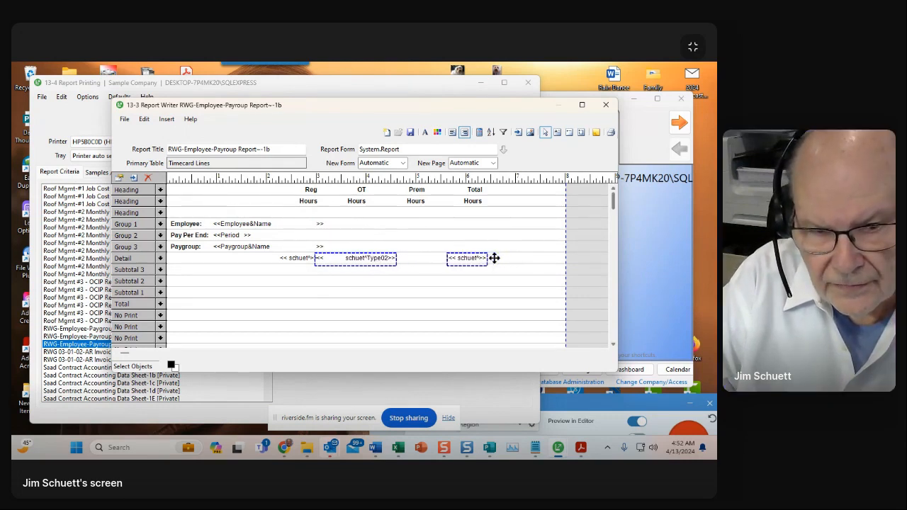
pyautogui.press('Left')
pyautogui.press('Left')
pyautogui.press('Left')
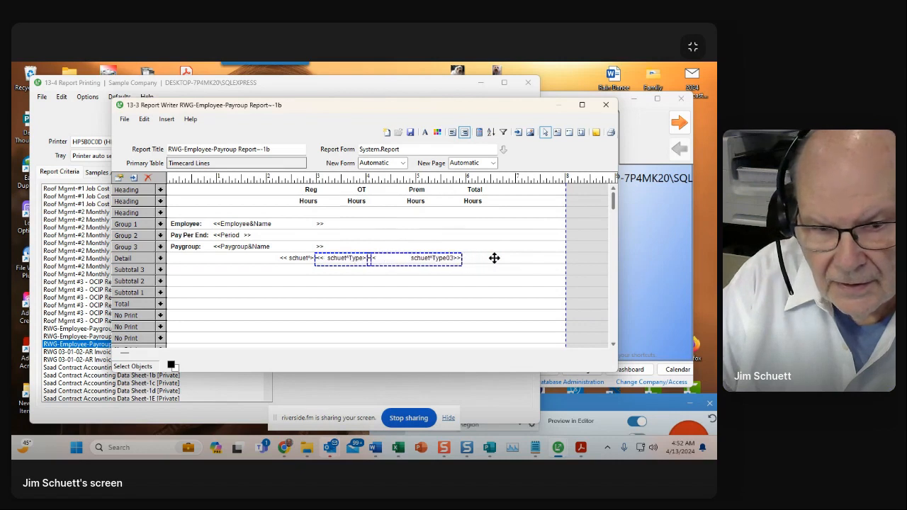
# - Nudge only the Premium Hours detail field left until it sits under the Prem Hours heading
pyautogui.keyDown('shift'); pyautogui.click(343, 259); pyautogui.keyUp('shift')
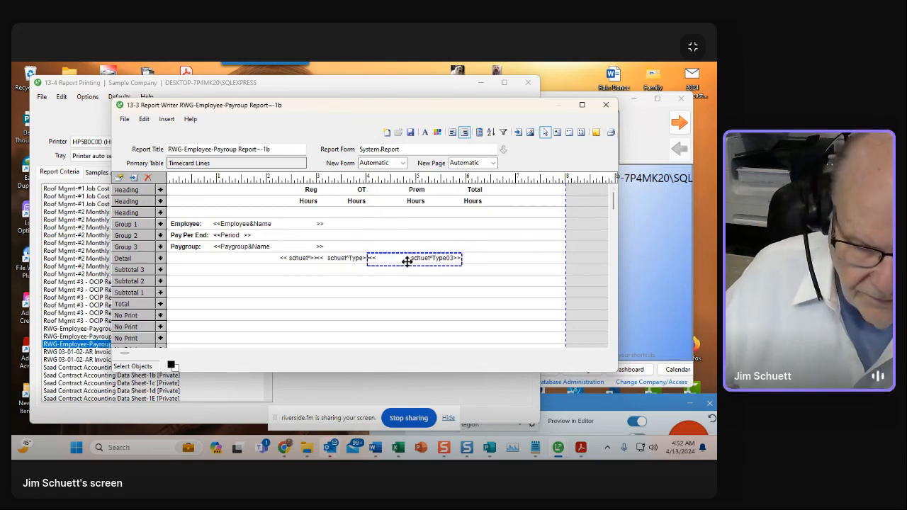
pyautogui.hotkey('shift', 'Left')
pyautogui.hotkey('shift', 'Left')
pyautogui.hotkey('shift', 'Left')
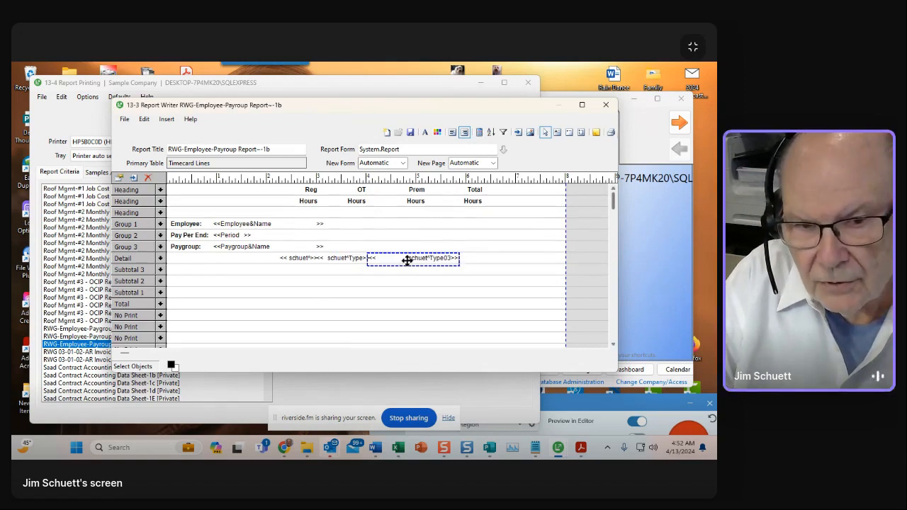
pyautogui.press('Left')
pyautogui.press('Left')
pyautogui.press('Left')
pyautogui.press('Left')
pyautogui.press('Left')
pyautogui.press('Left')
pyautogui.press('Left')
pyautogui.press('Left')
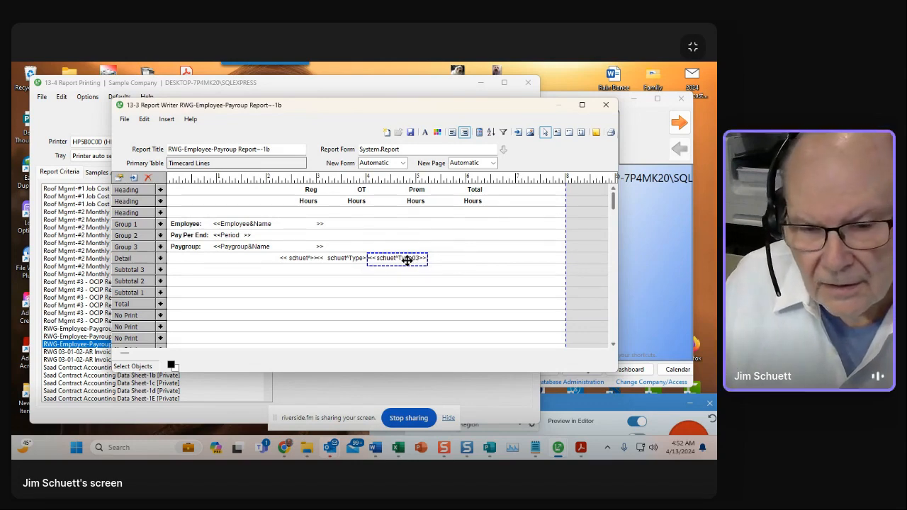
# - Align the right positions of the Premium Hours and OT Hours detail fields with their respective Hours headings
pyautogui.keyDown('shift'); pyautogui.click(411, 202); pyautogui.keyUp('shift')
pyautogui.rightClick(411, 201)
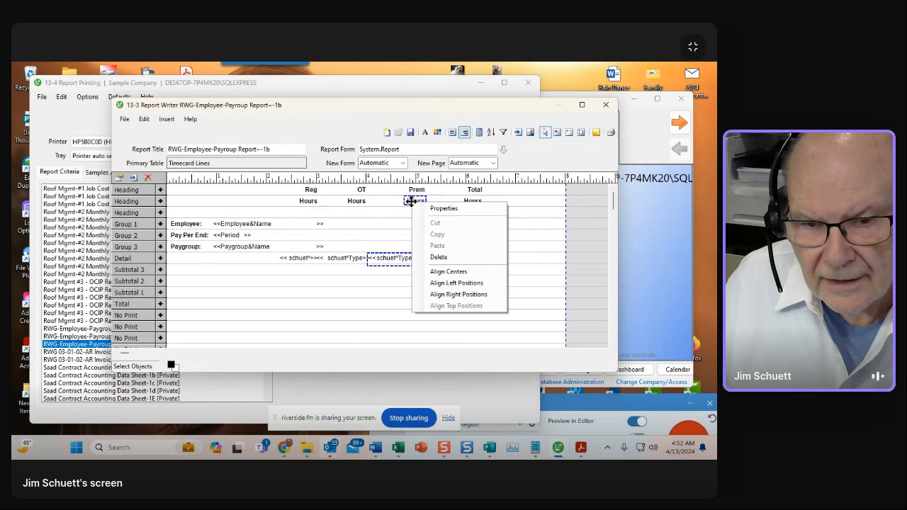
pyautogui.click(447, 294)
pyautogui.click(356, 258)
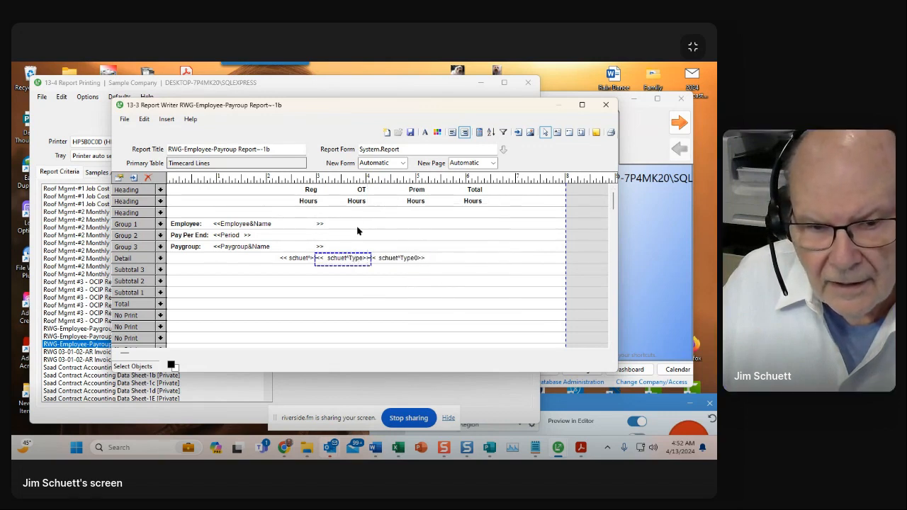
pyautogui.keyDown('shift'); pyautogui.click(355, 201); pyautogui.keyUp('shift')
pyautogui.rightClick(354, 201)
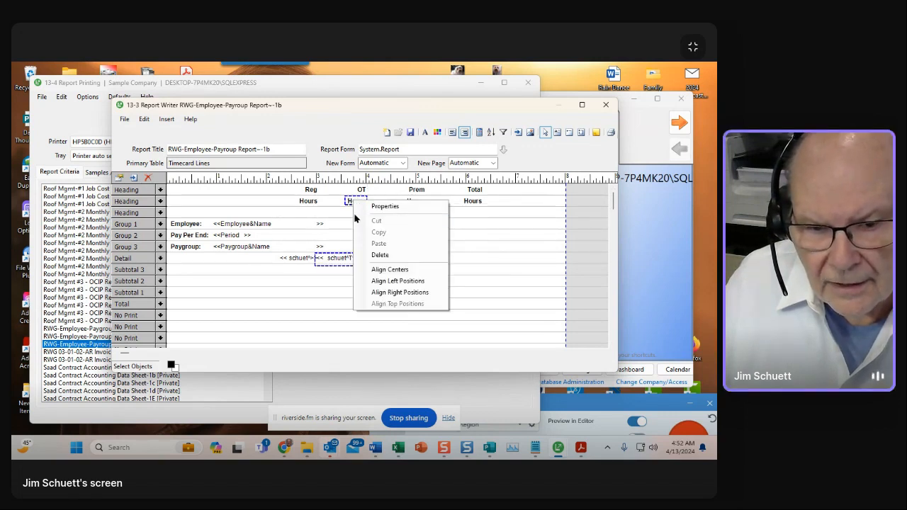
pyautogui.click(383, 292)
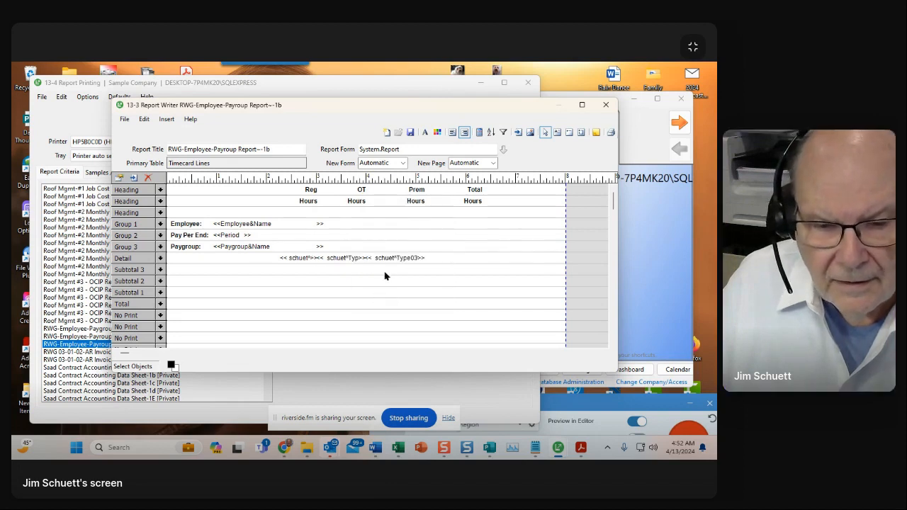
pyautogui.click(453, 258)
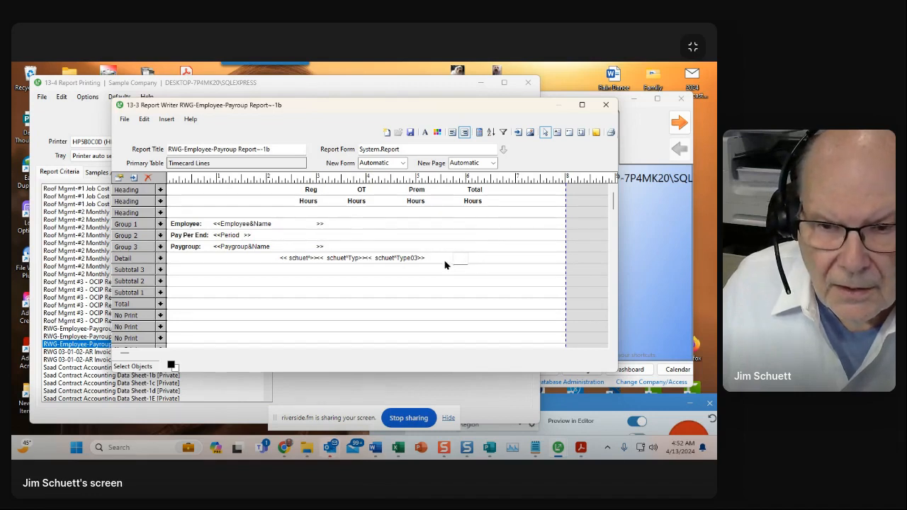
pyautogui.click(516, 136)
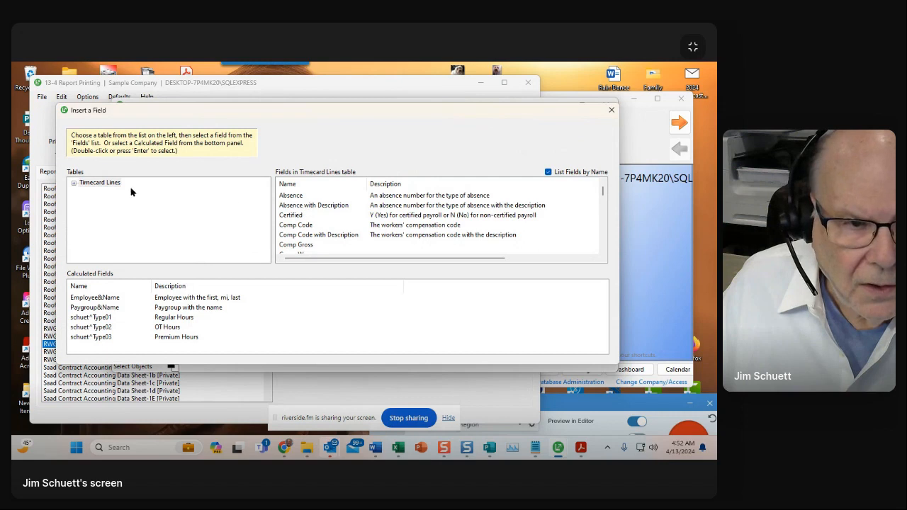
pyautogui.click(110, 183)
pyautogui.scroll(-1, 330, 207)
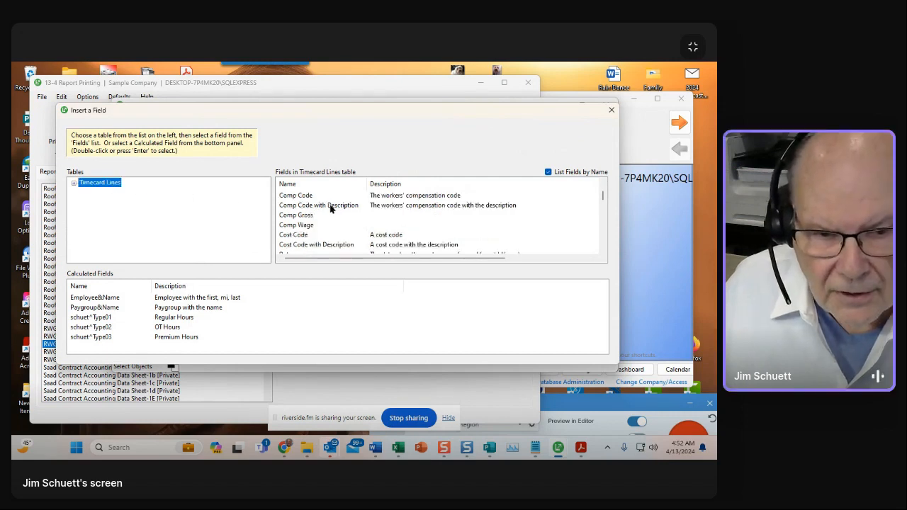
pyautogui.scroll(-2, 330, 209)
pyautogui.scroll(-1, 328, 213)
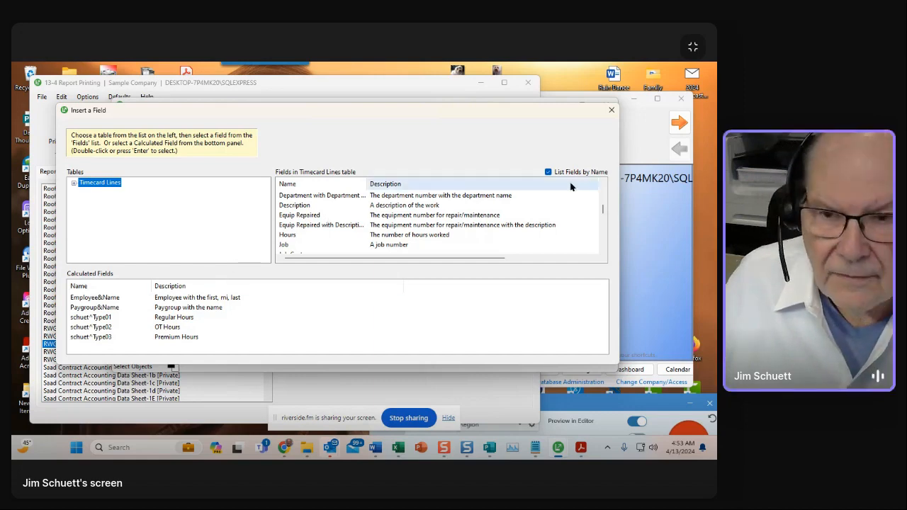
pyautogui.click(613, 111)
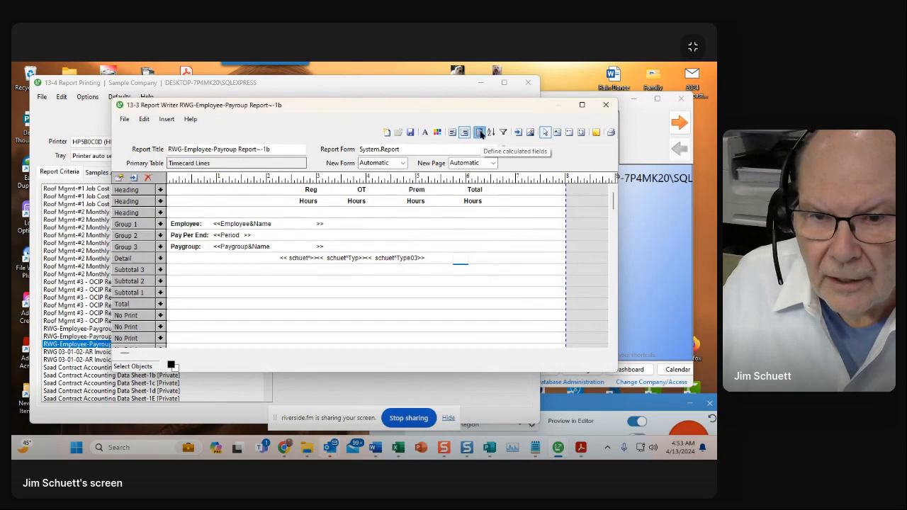
# - Load the Premium Hours calculated field and change its pay type condition to tmcdln.paytyp <= 3
pyautogui.click(480, 133)
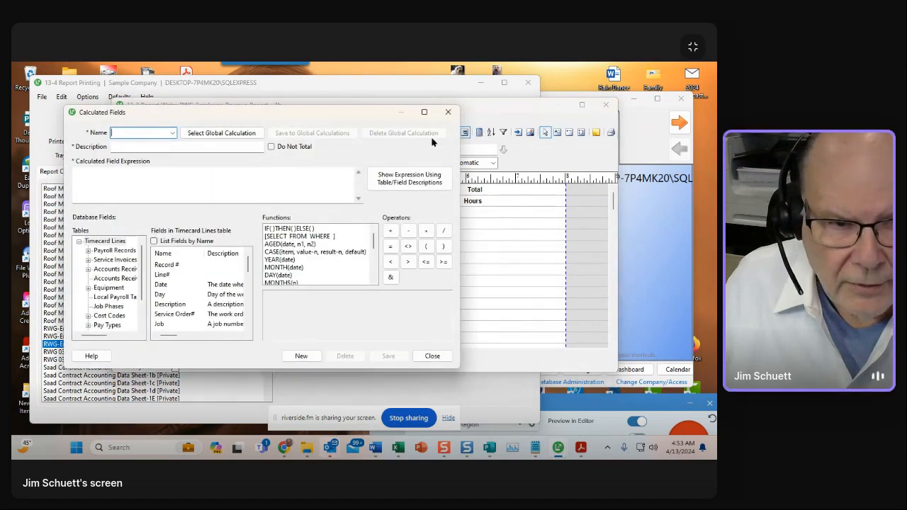
pyautogui.click(172, 133)
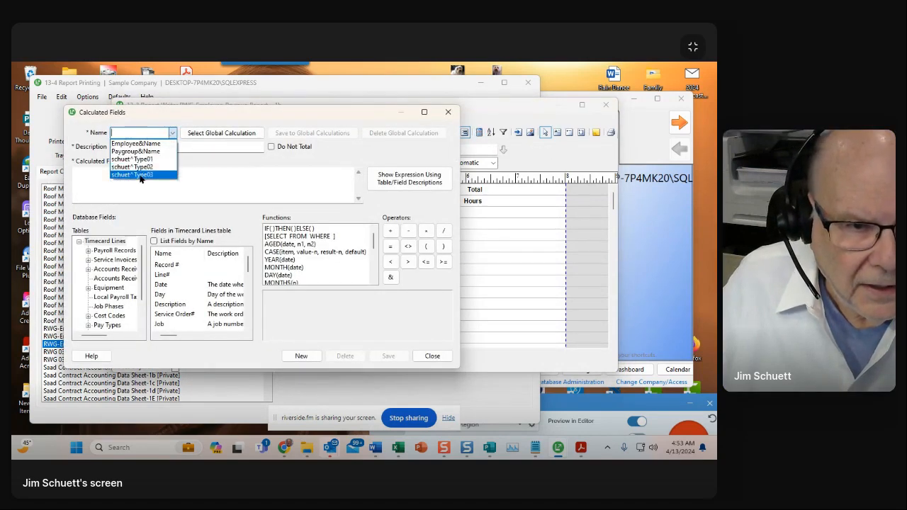
pyautogui.click(140, 175)
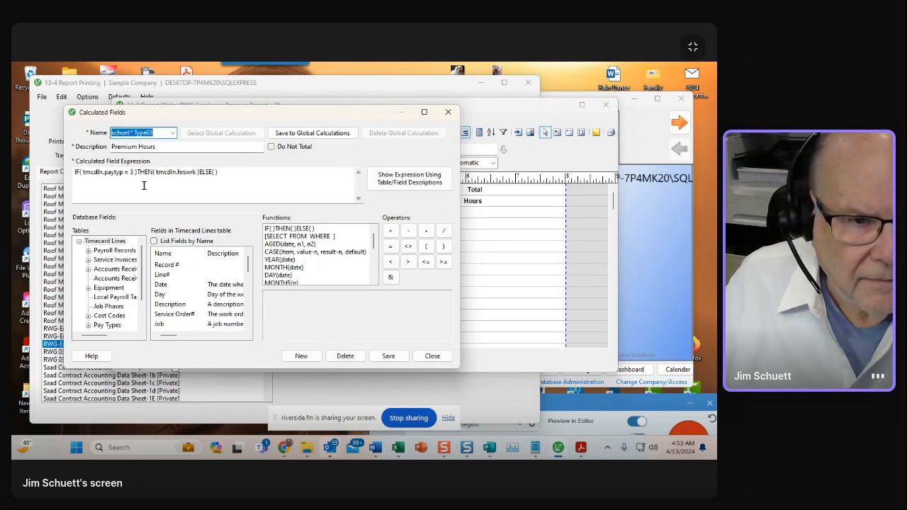
pyautogui.click(127, 172)
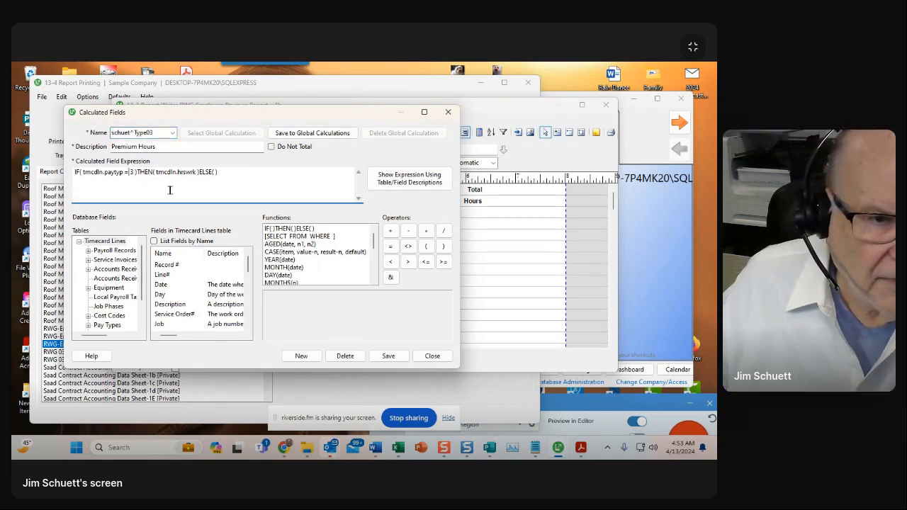
pyautogui.press('BackSpace')
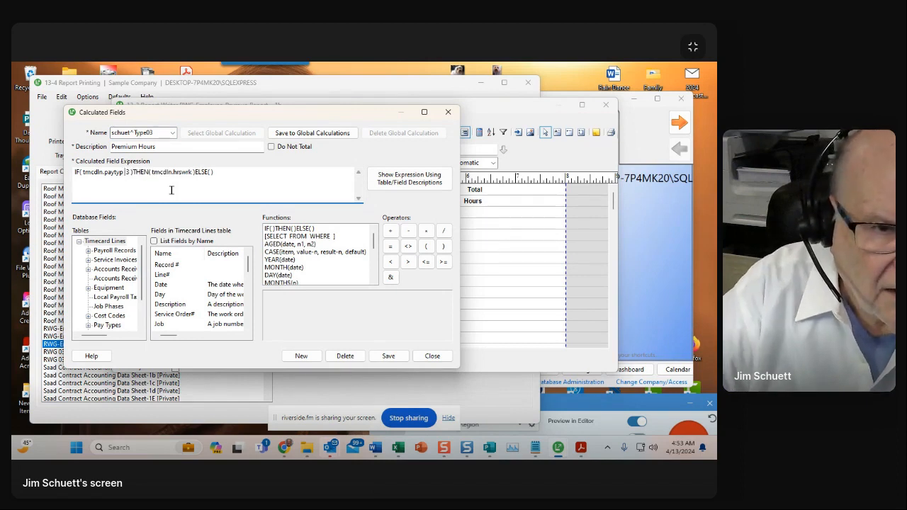
pyautogui.click(425, 262)
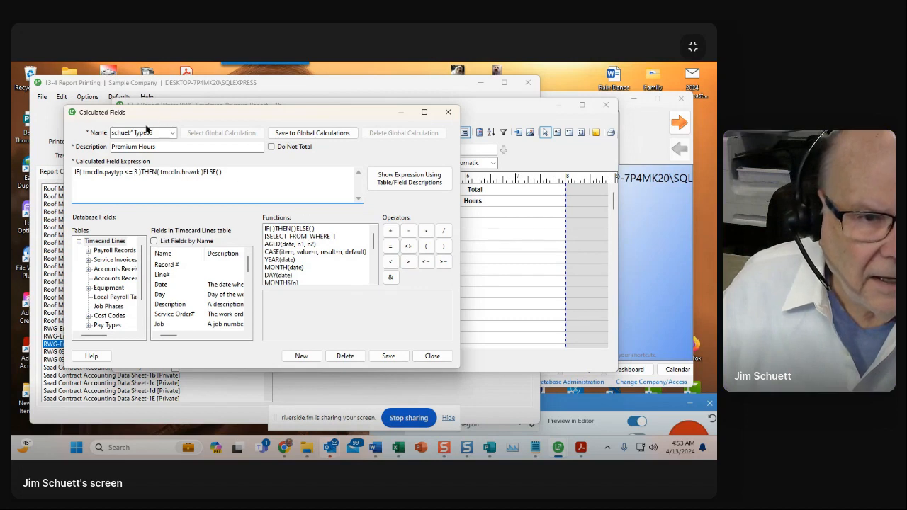
# - Change the calculated field name's ending to Typ123, describe it as Hours Types 1-2-3, and save it as a new calculated field
pyautogui.doubleClick(152, 131)
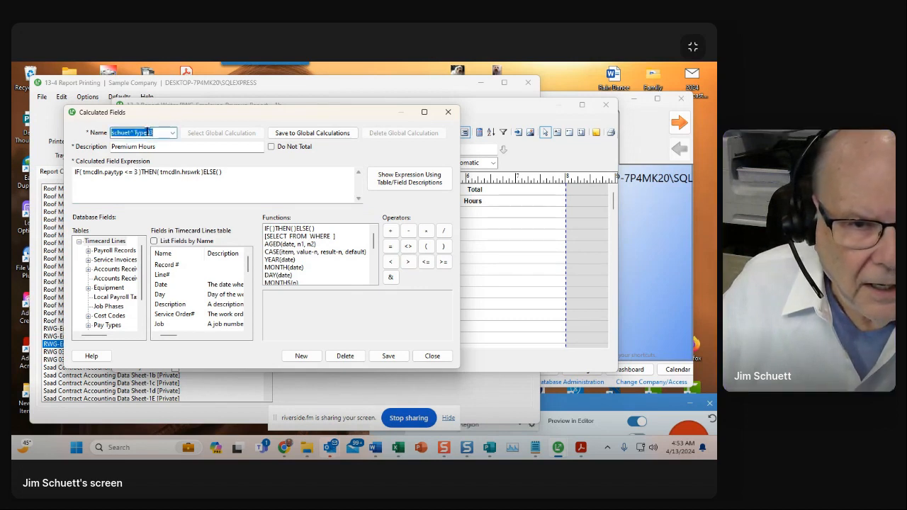
pyautogui.click(148, 132)
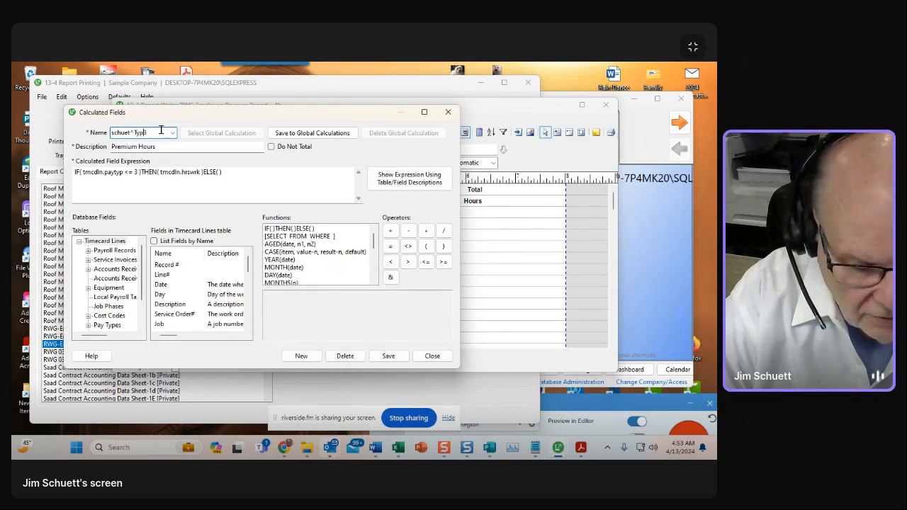
pyautogui.write('123')
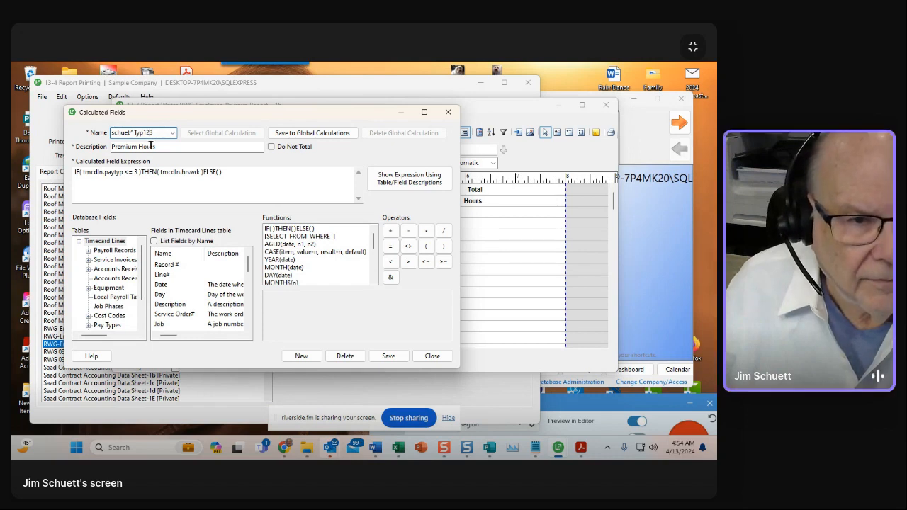
pyautogui.click(137, 145)
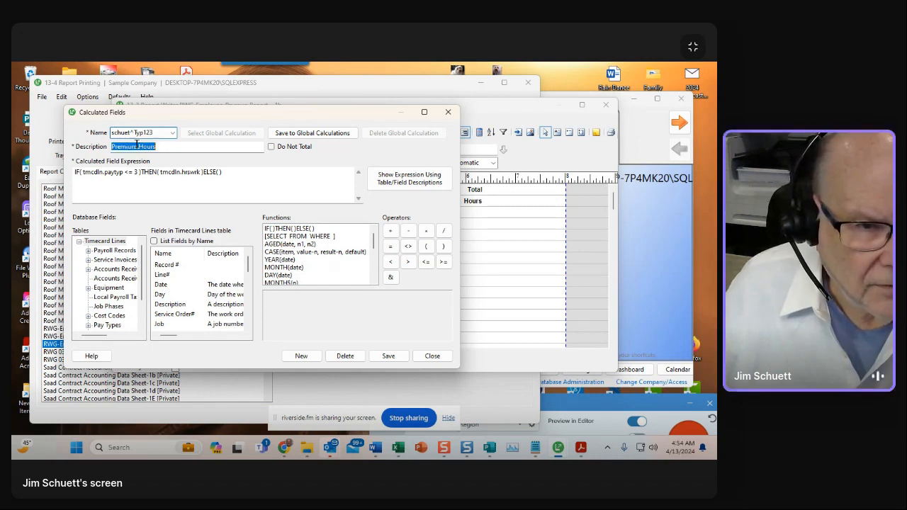
pyautogui.moveTo(136, 144); pyautogui.dragTo(106, 144)
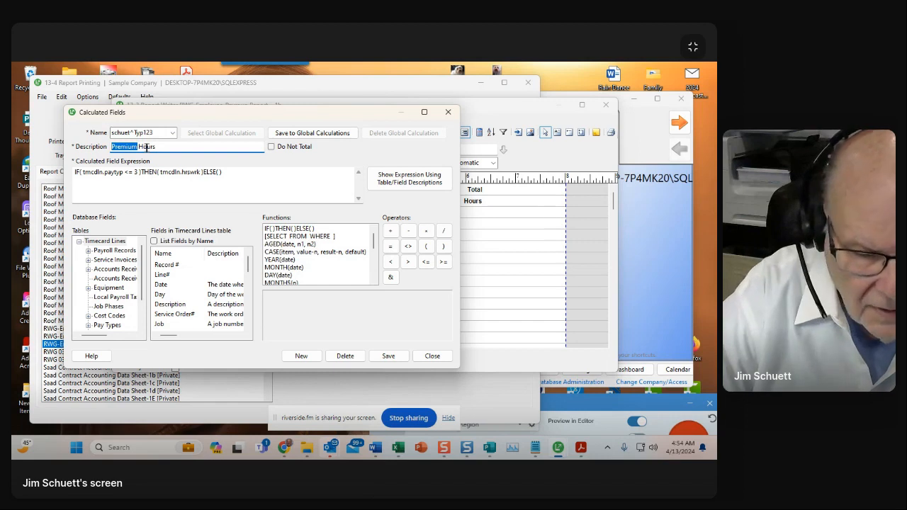
pyautogui.press('BackSpace')
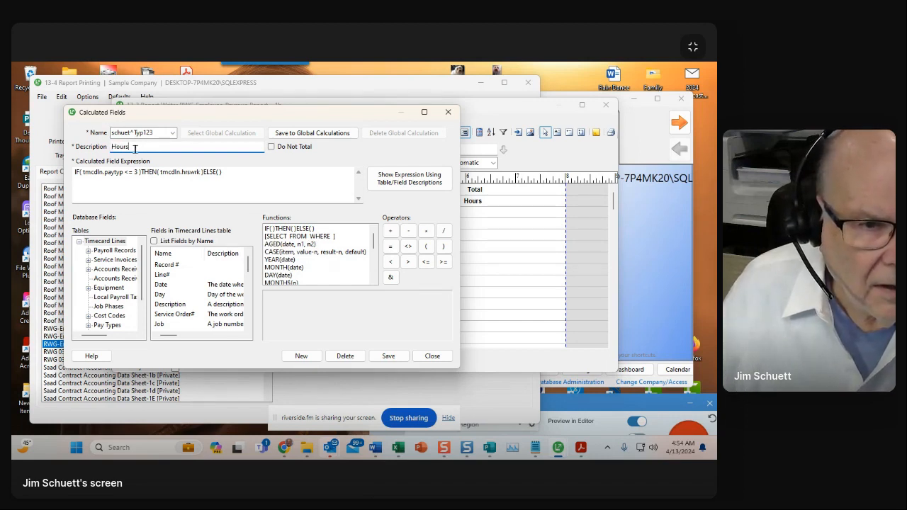
pyautogui.write('Types 1-2-3')
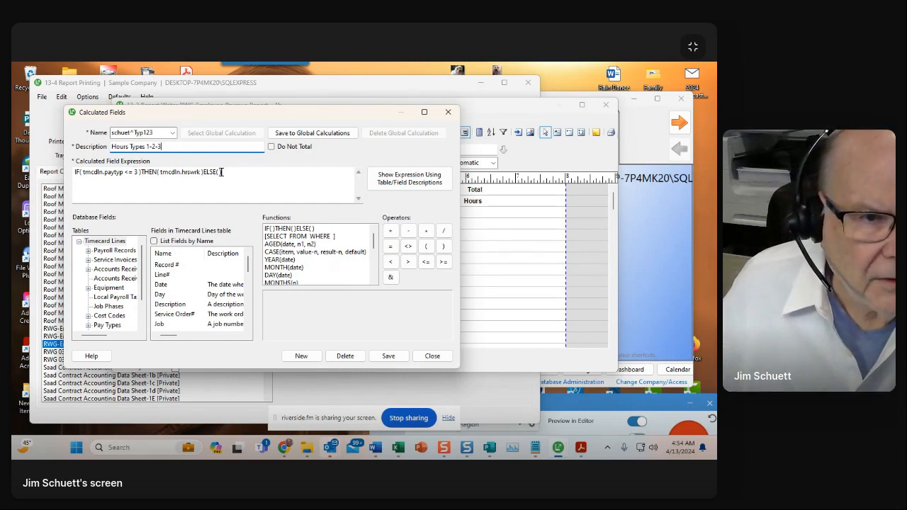
pyautogui.click(374, 356)
pyautogui.click(382, 304)
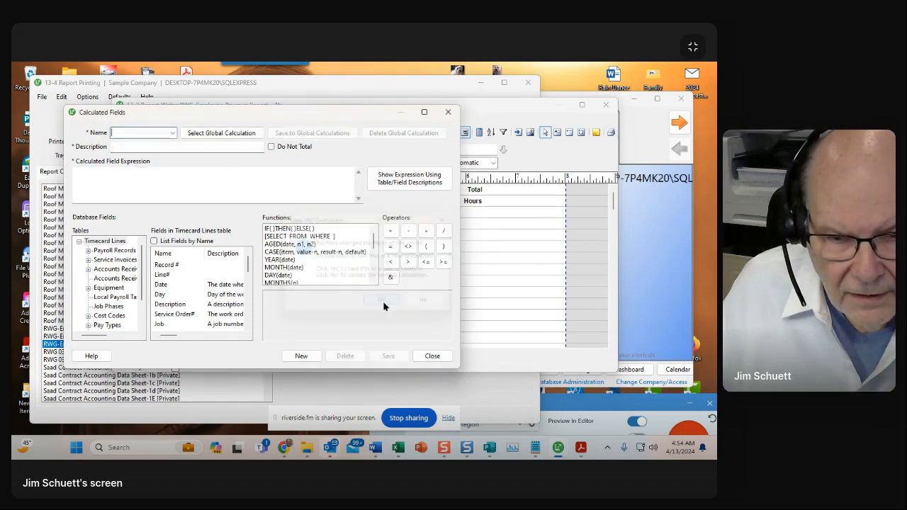
pyautogui.click(432, 355)
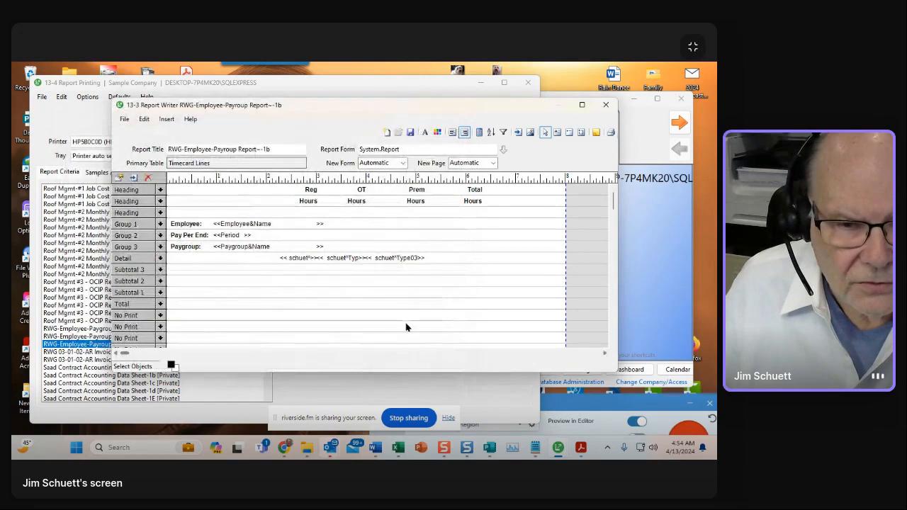
# - Insert the Hours Types 1-2-3 calculated field in the Detail row, in the Total Hours column
pyautogui.click(447, 256)
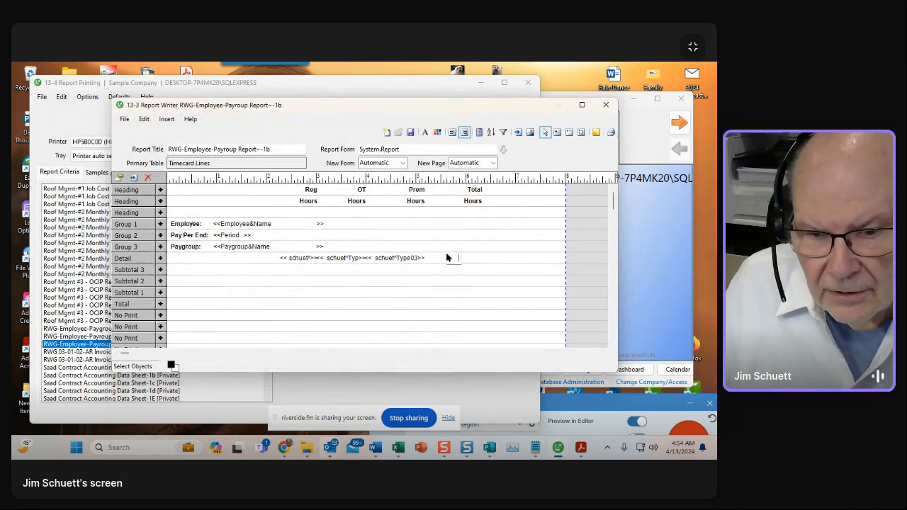
pyautogui.click(517, 134)
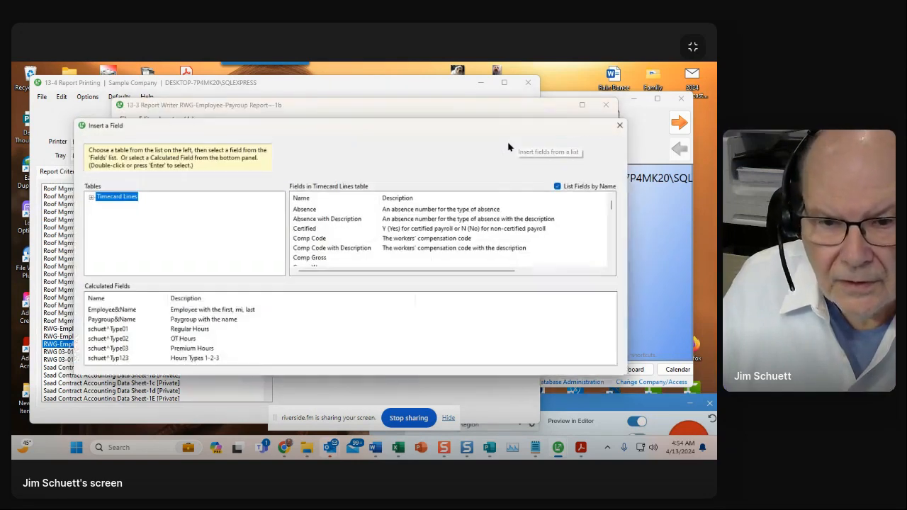
pyautogui.doubleClick(110, 361)
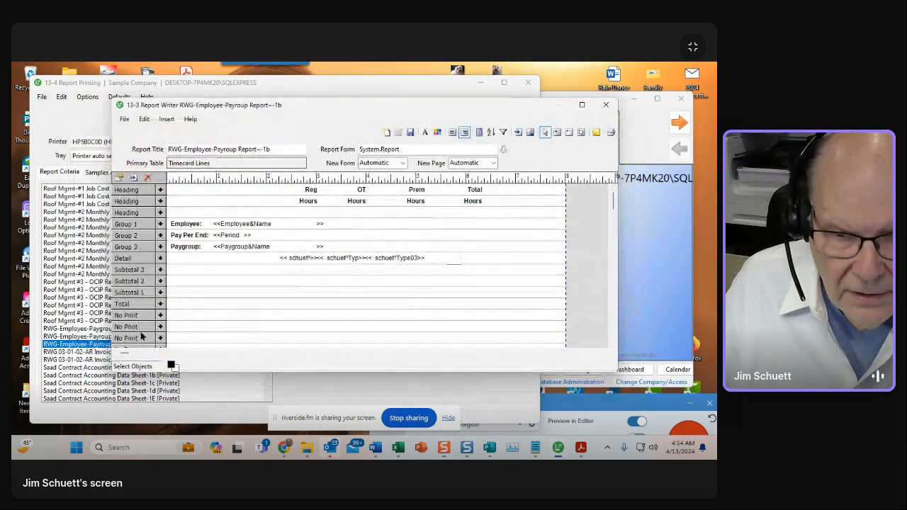
# - Format the Hours Types 1-2-3 detail field as ###,###,##0.00 with 10 characters, and have it print a zero when the value is zero
pyautogui.rightClick(494, 256)
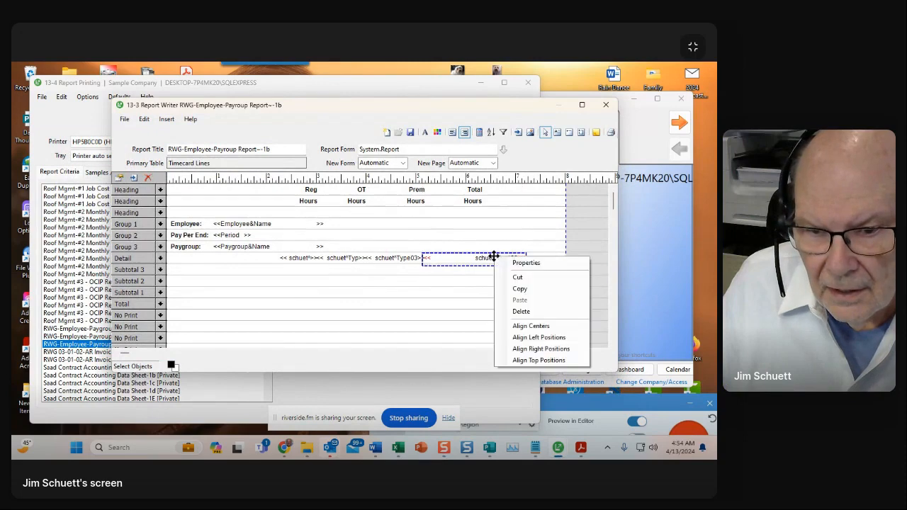
pyautogui.click(520, 264)
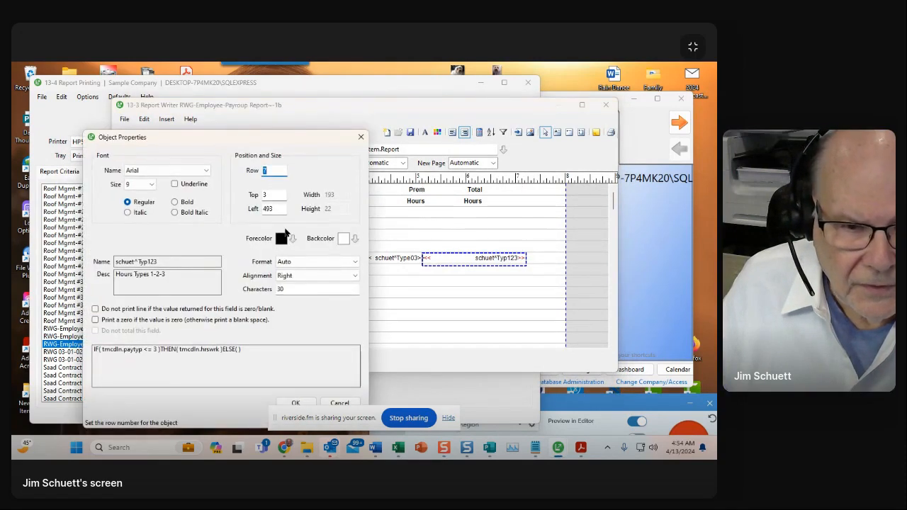
pyautogui.click(293, 262)
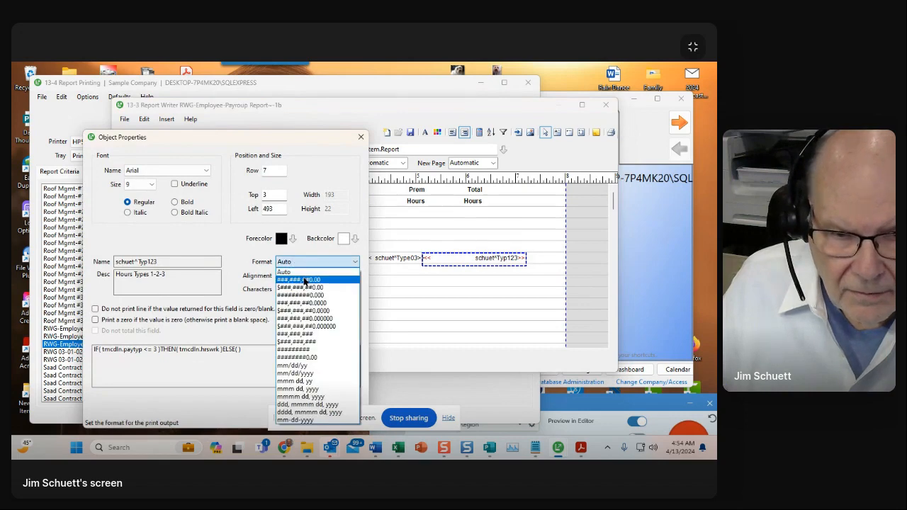
pyautogui.click(304, 280)
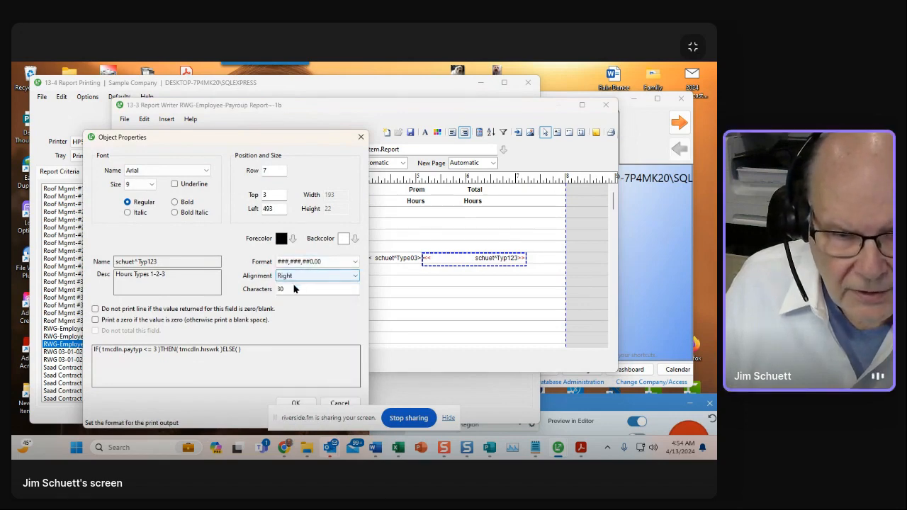
pyautogui.click(288, 290)
pyautogui.doubleClick(288, 290)
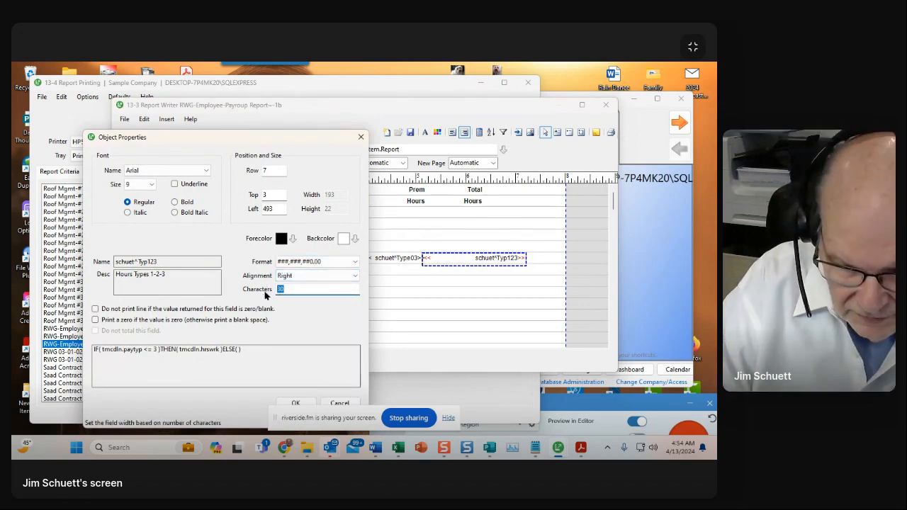
pyautogui.write('10')
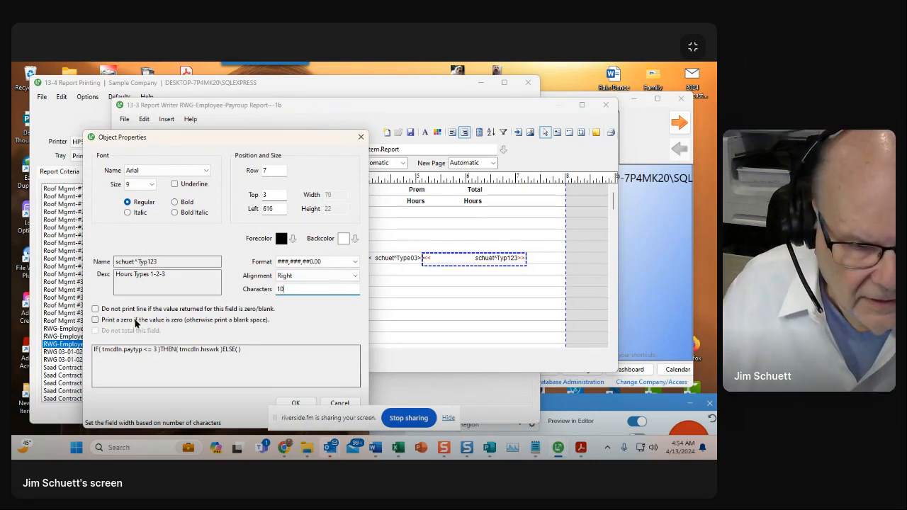
pyautogui.click(136, 323)
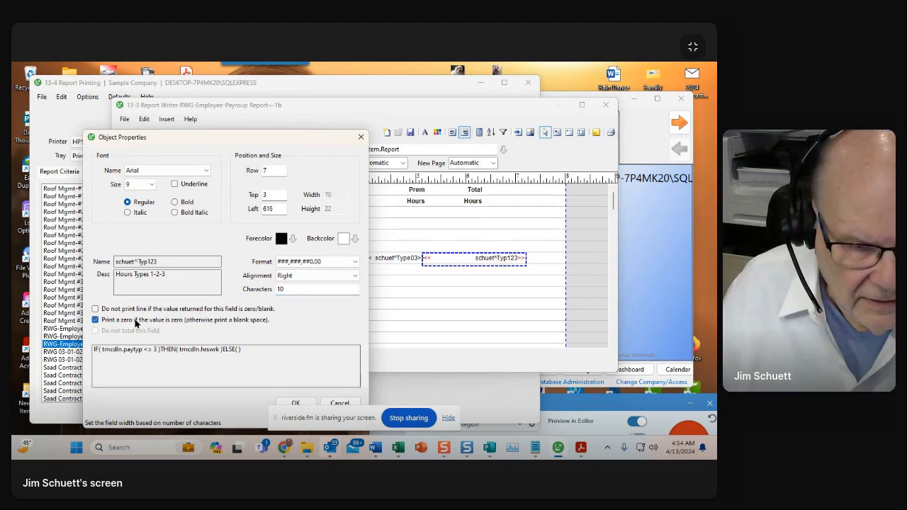
pyautogui.click(294, 403)
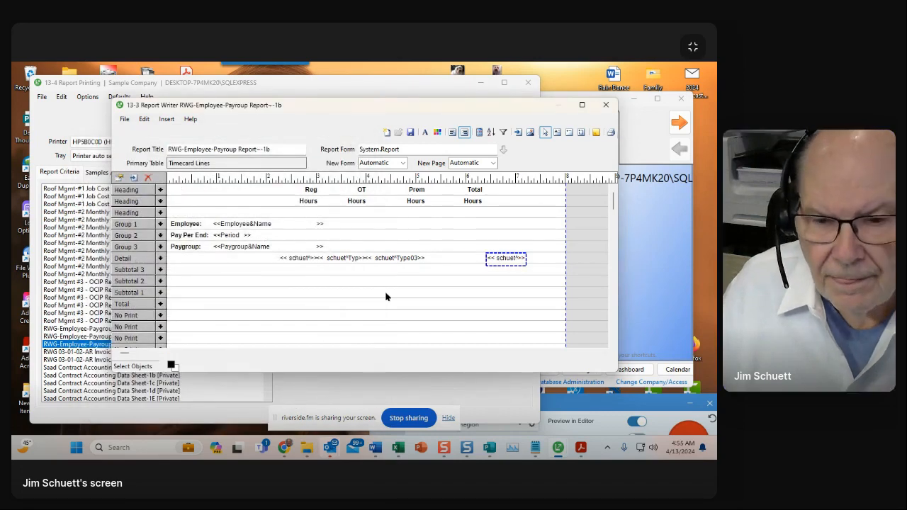
# - Right-align the Hours Types 1-2-3 detail field with the Hours heading of the Total column
pyautogui.click(473, 201)
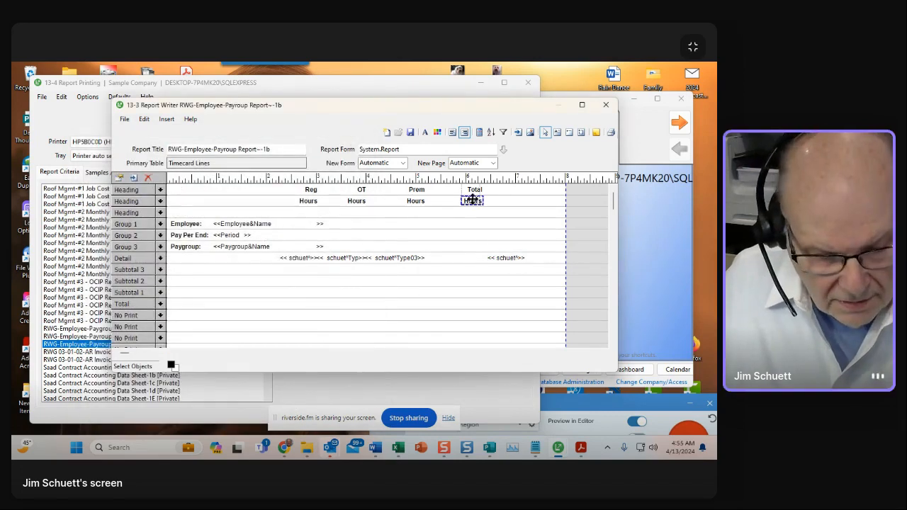
pyautogui.keyDown('shift'); pyautogui.click(497, 255); pyautogui.keyUp('shift')
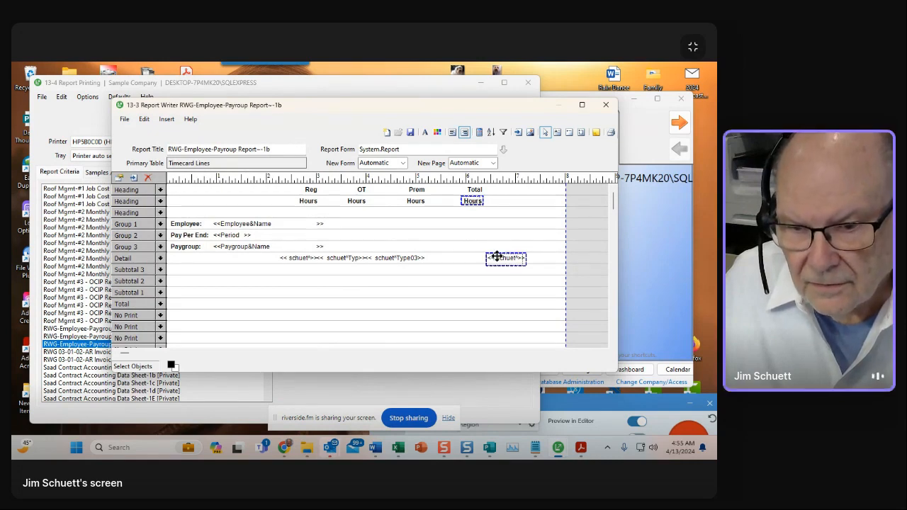
pyautogui.rightClick(466, 200)
pyautogui.click(490, 292)
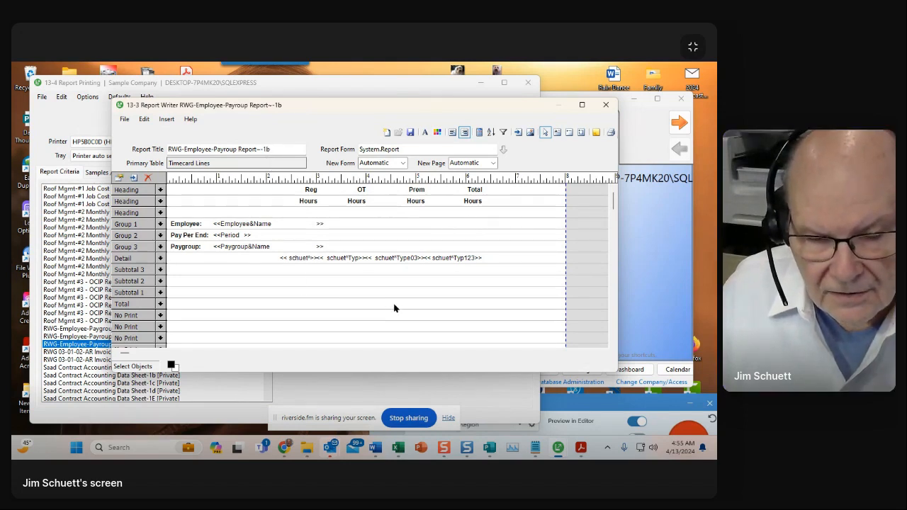
# - Retitle the report RWG-Employee-Payroup Report~-1c and save it as a private report under that same file name
pyautogui.click(269, 148)
pyautogui.click(270, 148)
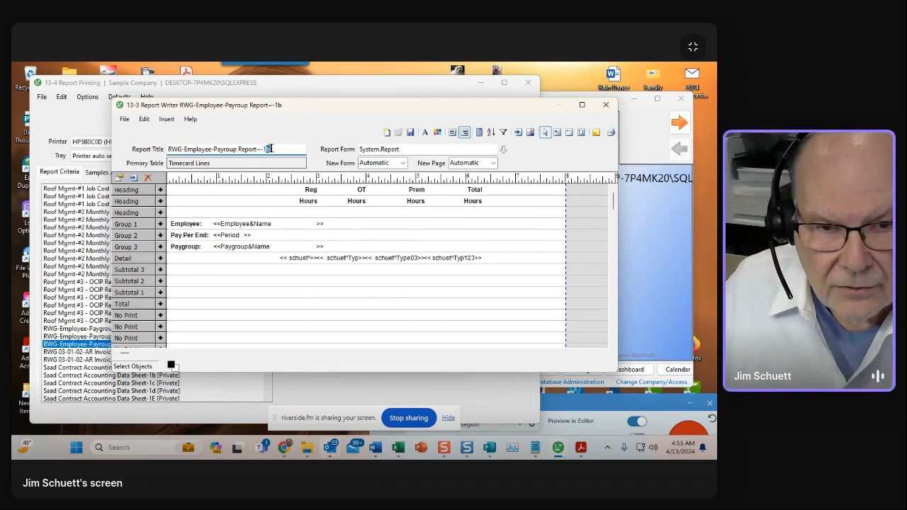
pyautogui.press('BackSpace')
pyautogui.write('c')
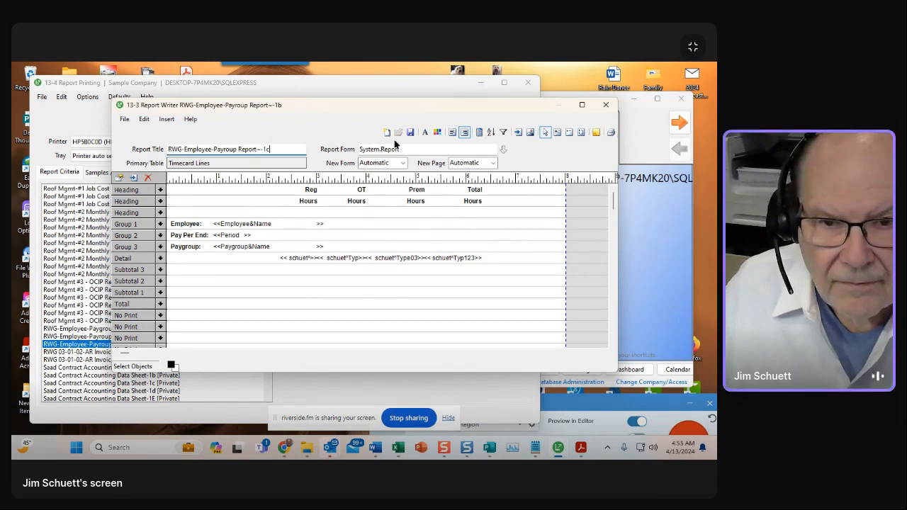
pyautogui.click(409, 132)
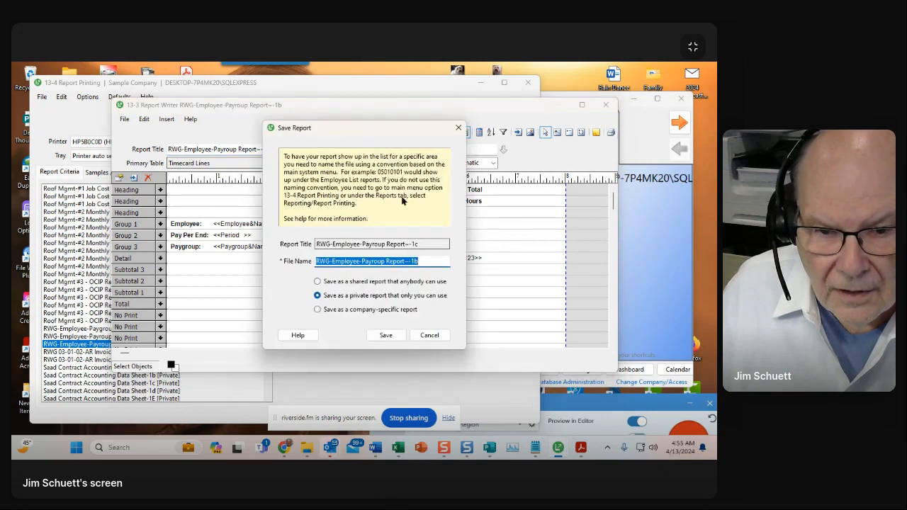
pyautogui.click(415, 261)
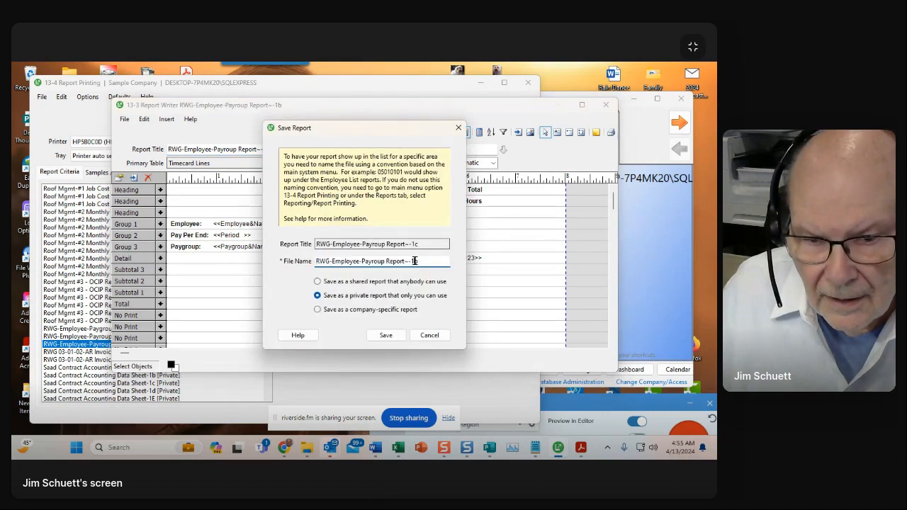
pyautogui.press('Delete')
pyautogui.write('c')
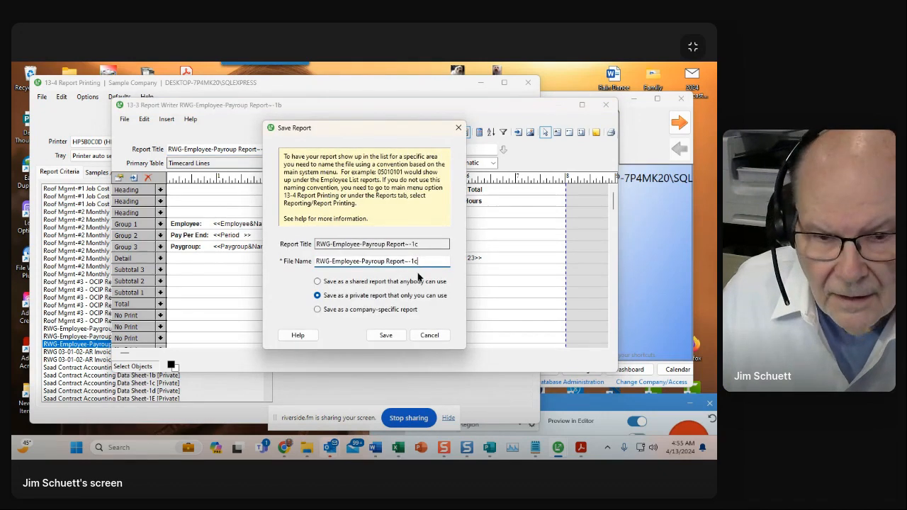
pyautogui.click(387, 335)
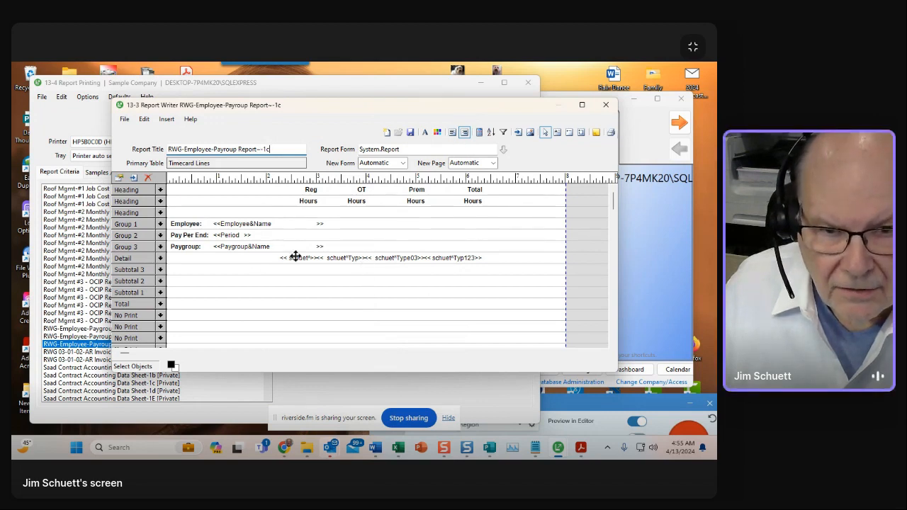
# - Leave the report design, preview RWG-Employee-Payroup Report~-1c and check the hours columns on pages 1 to 5
pyautogui.click(605, 106)
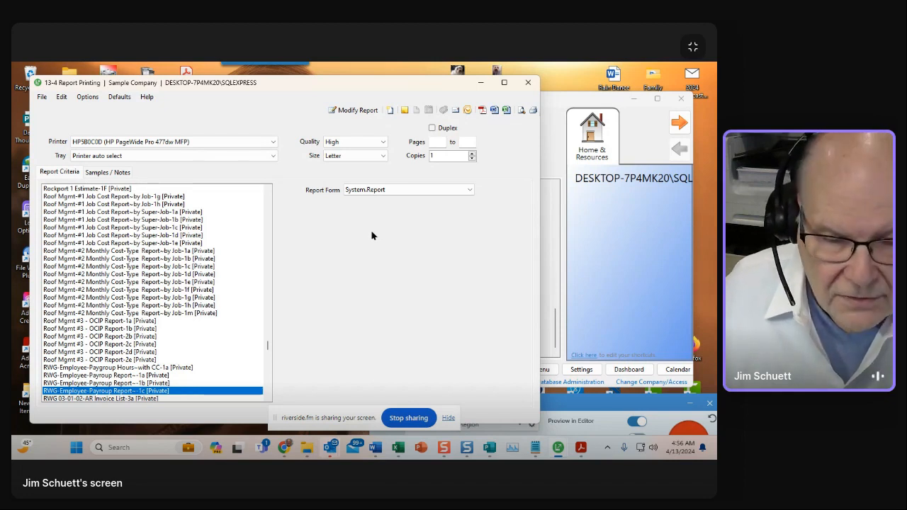
pyautogui.click(521, 110)
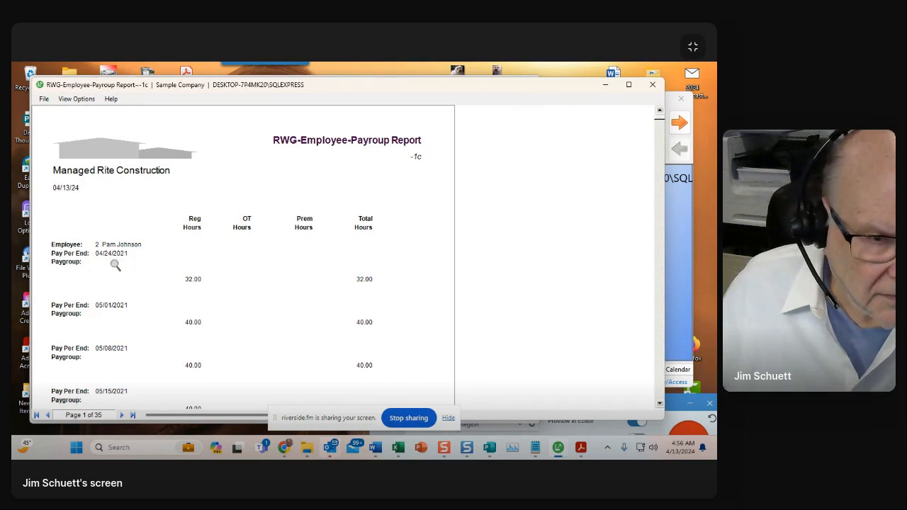
pyautogui.scroll(-8, 113, 320)
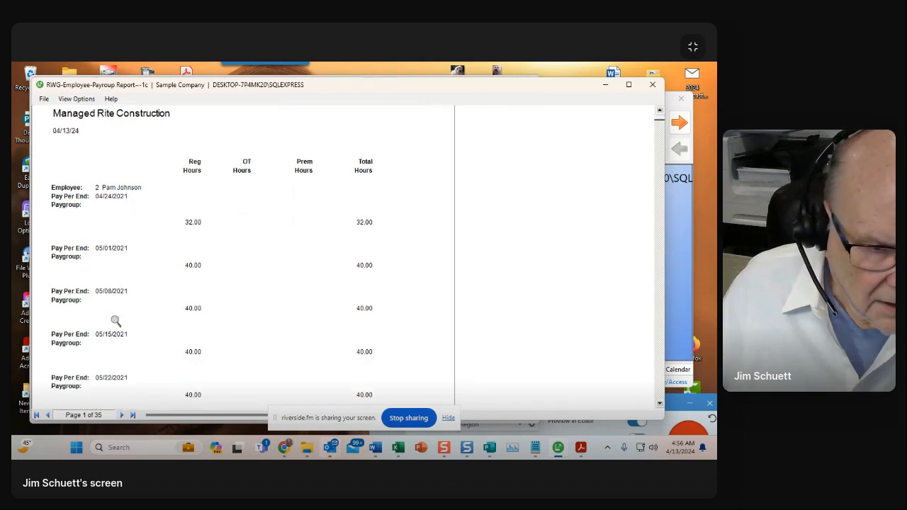
pyautogui.scroll(-5, 118, 321)
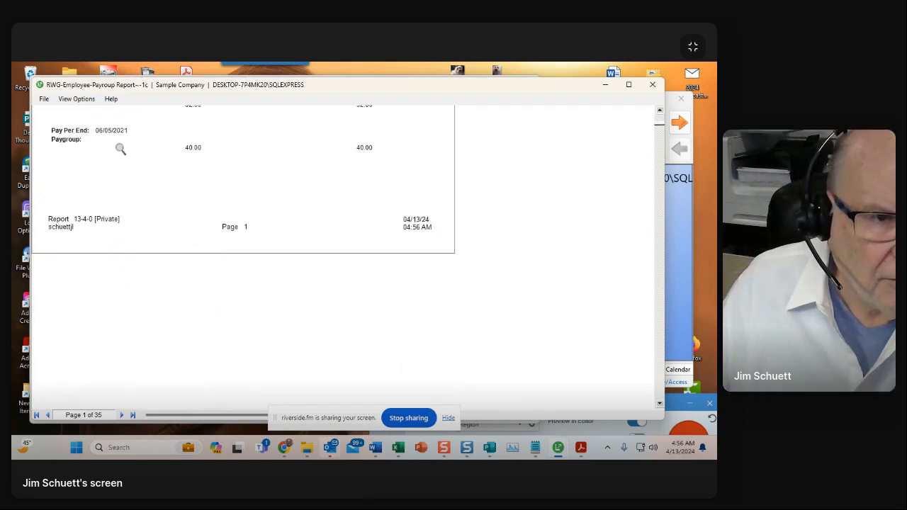
pyautogui.click(120, 417)
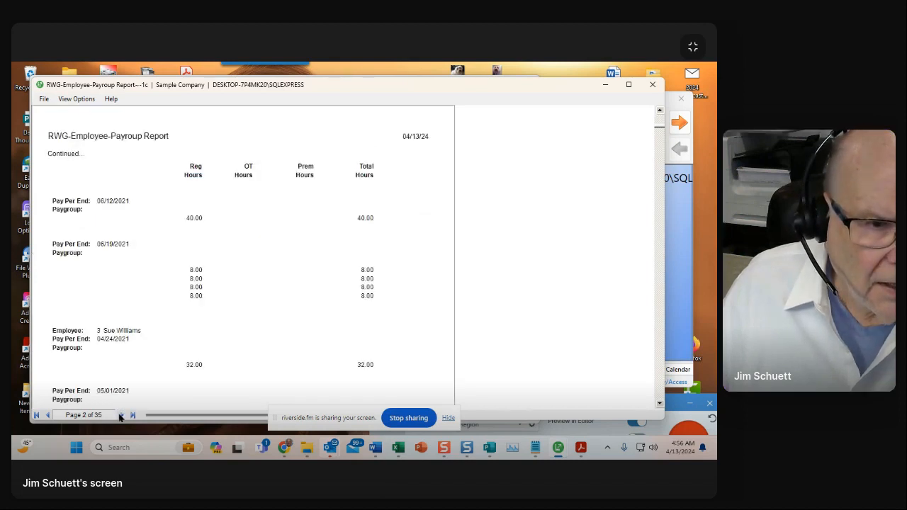
pyautogui.click(119, 418)
pyautogui.click(120, 417)
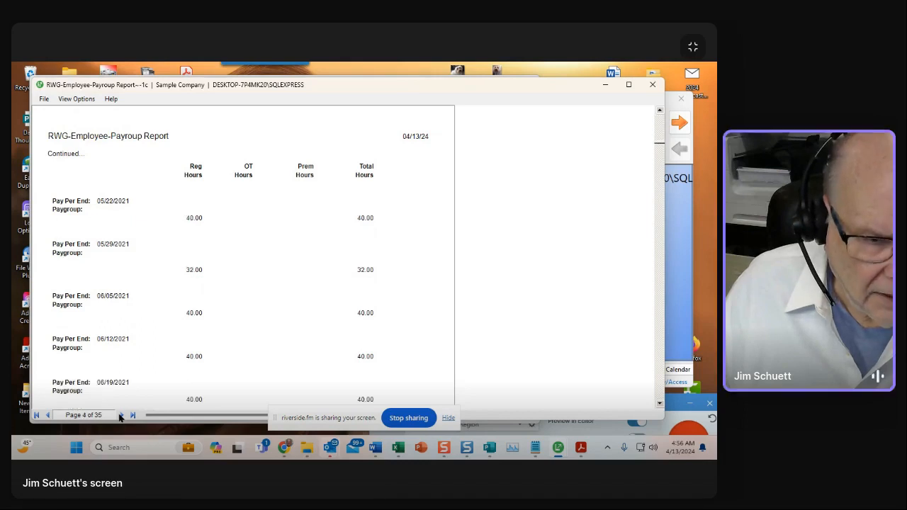
pyautogui.click(122, 418)
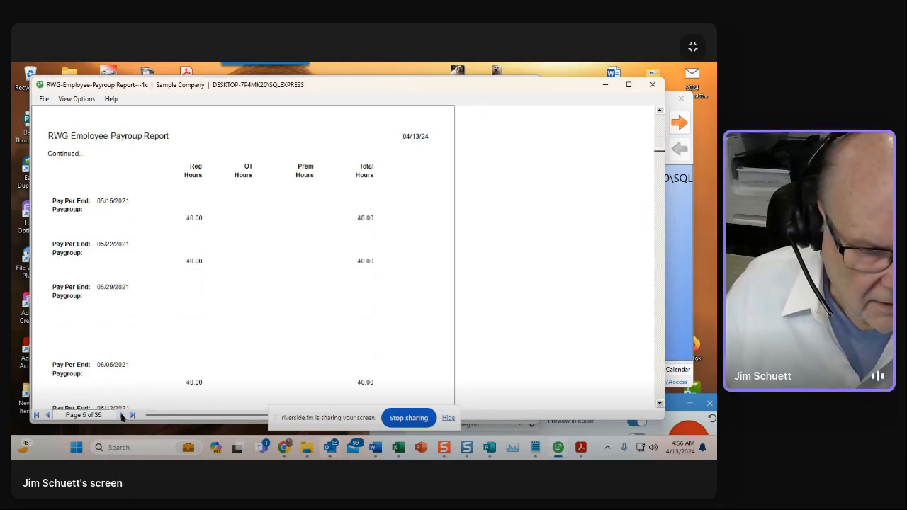
# - Examine the paygroup lines and hours from the preview's last page back to page 28, and close the preview
pyautogui.click(131, 416)
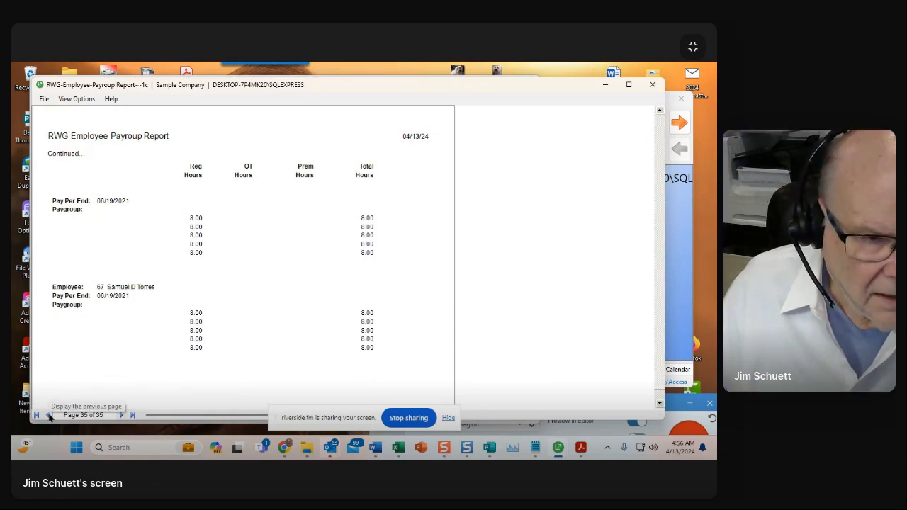
pyautogui.click(48, 415)
pyautogui.click(48, 415)
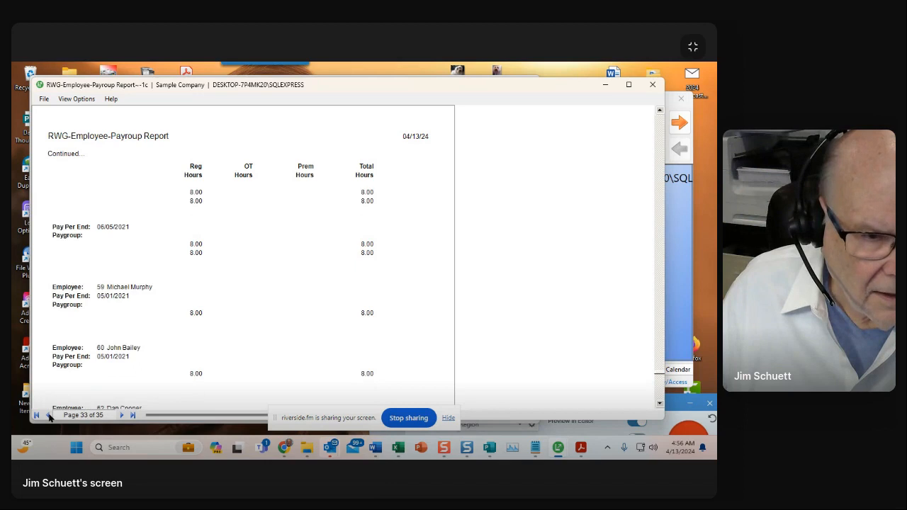
pyautogui.click(49, 415)
pyautogui.click(49, 416)
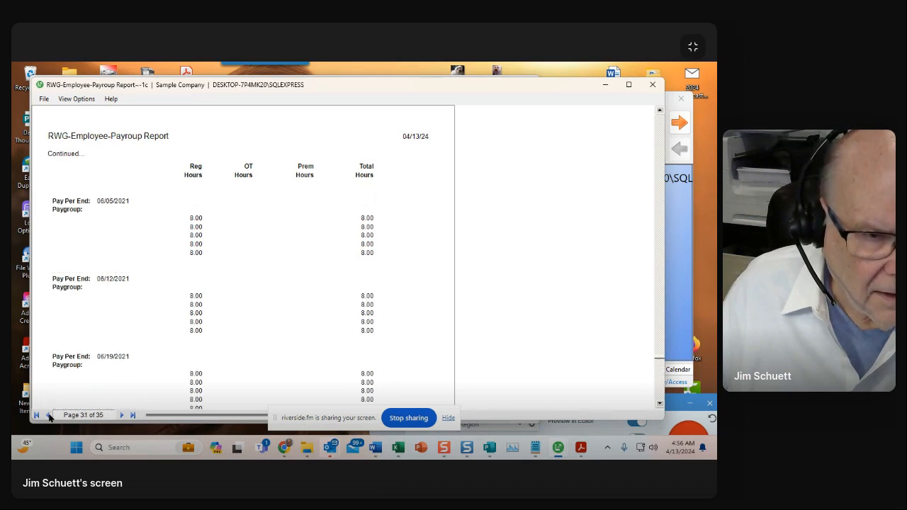
pyautogui.click(48, 415)
pyautogui.click(48, 415)
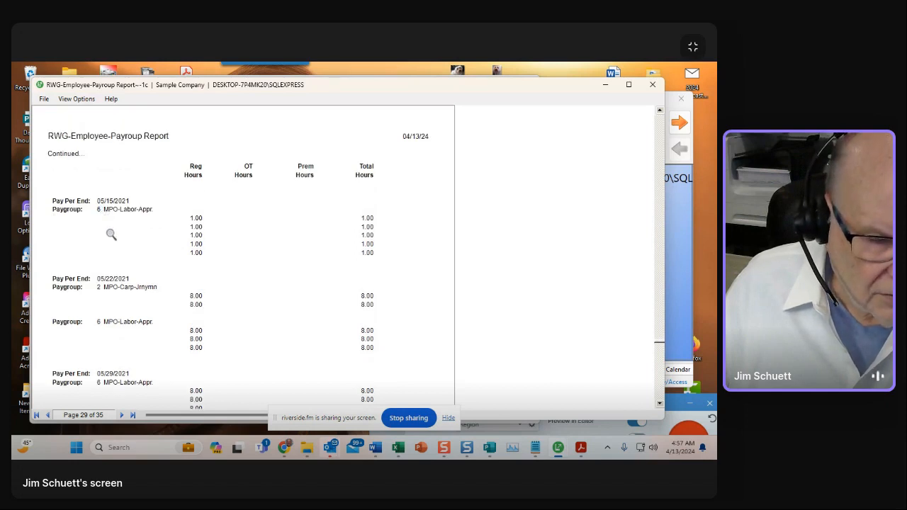
pyautogui.scroll(3, 140, 248)
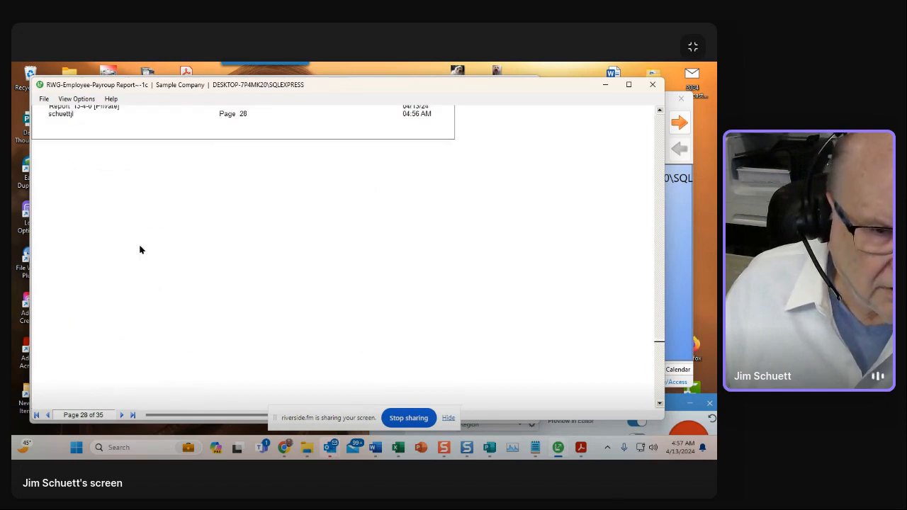
pyautogui.scroll(5, 140, 248)
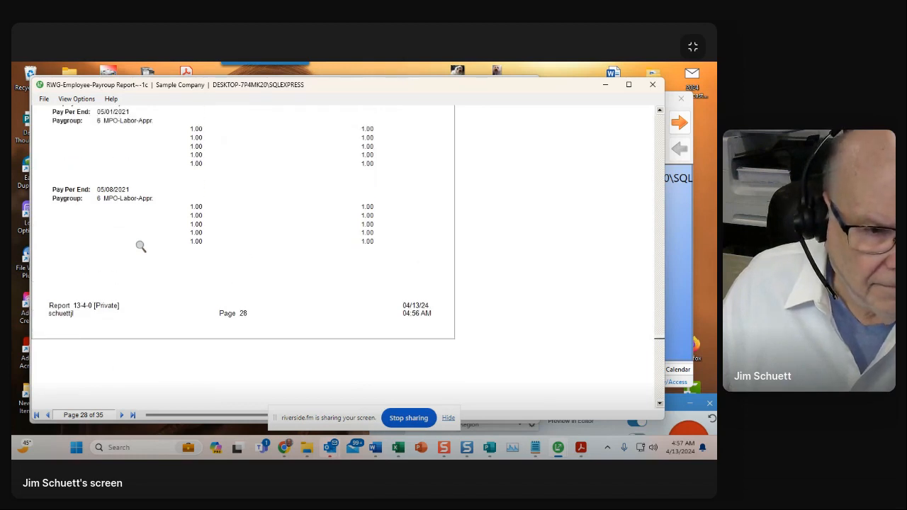
pyautogui.scroll(2, 141, 246)
pyautogui.scroll(1, 140, 245)
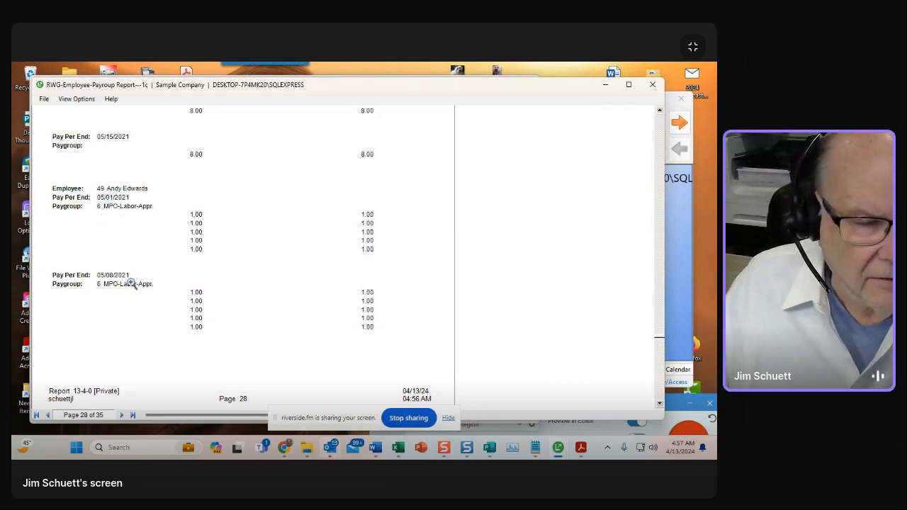
pyautogui.click(651, 85)
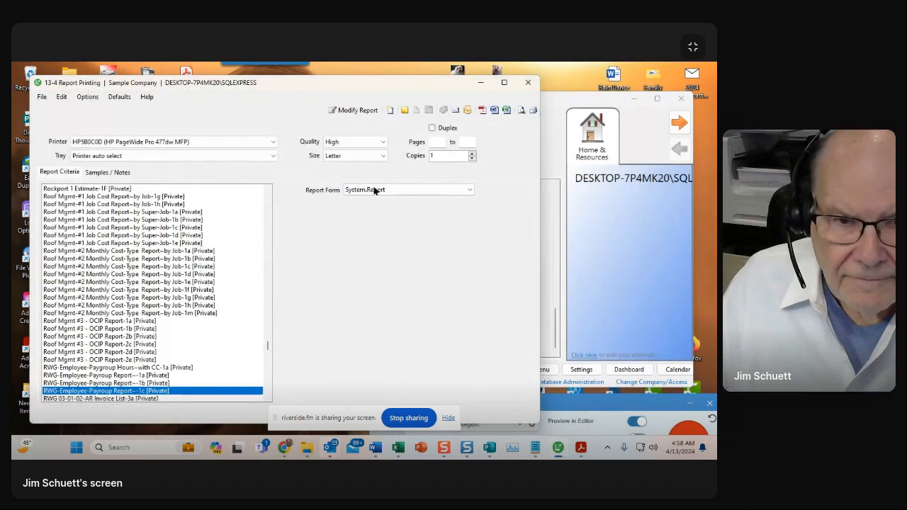
# - Reopen RWG-Employee-Payroup Report~-1c for modification, enlarge the design window and open the report's selection criteria
pyautogui.click(353, 113)
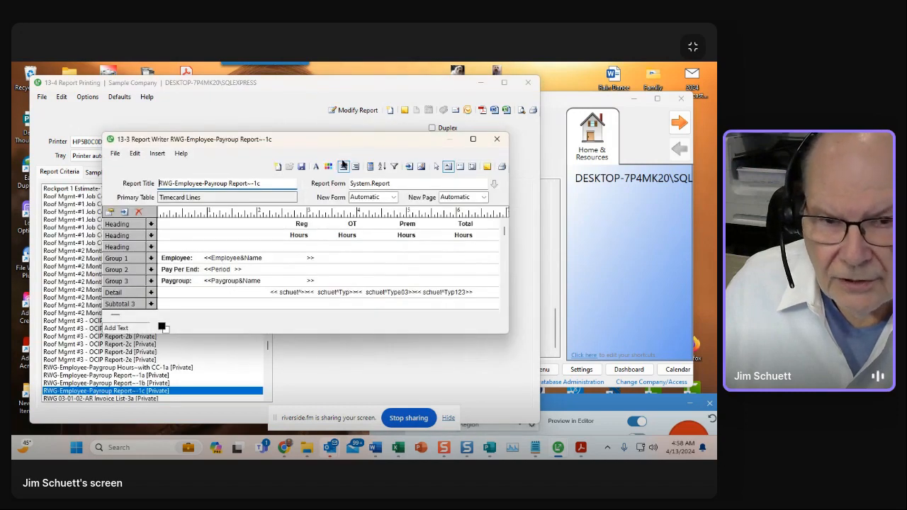
pyautogui.moveTo(346, 145); pyautogui.dragTo(337, 110)
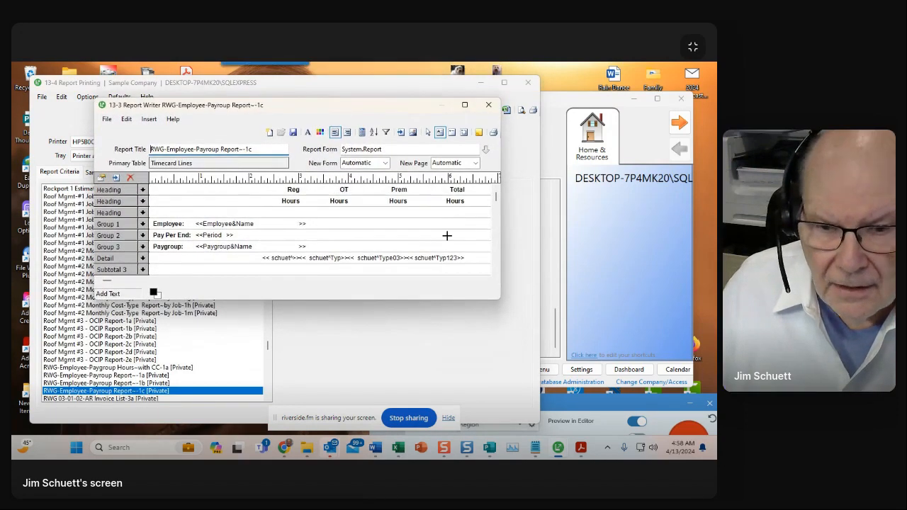
pyautogui.moveTo(505, 310); pyautogui.dragTo(575, 387)
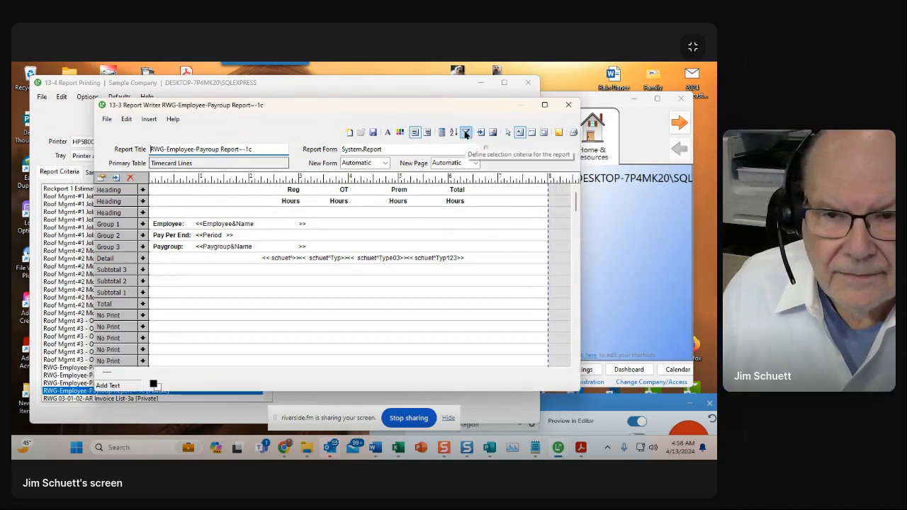
pyautogui.click(465, 134)
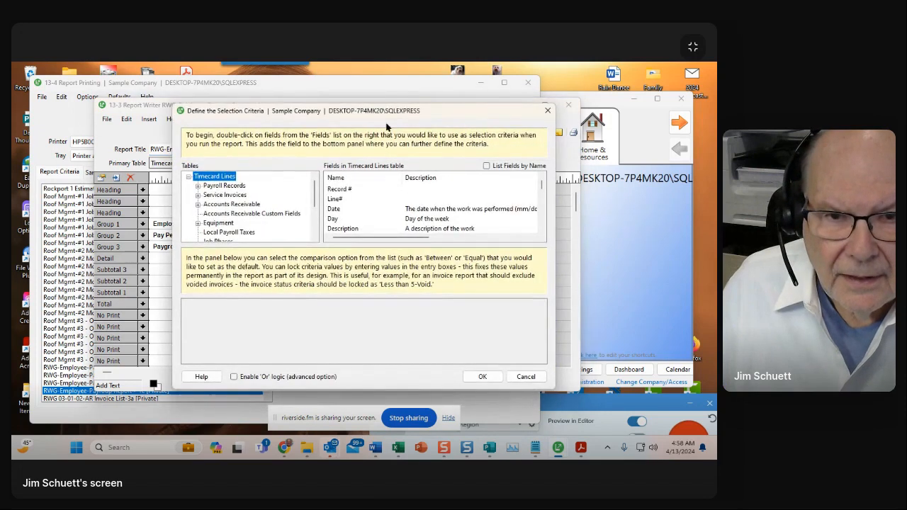
pyautogui.moveTo(380, 116); pyautogui.dragTo(372, 84)
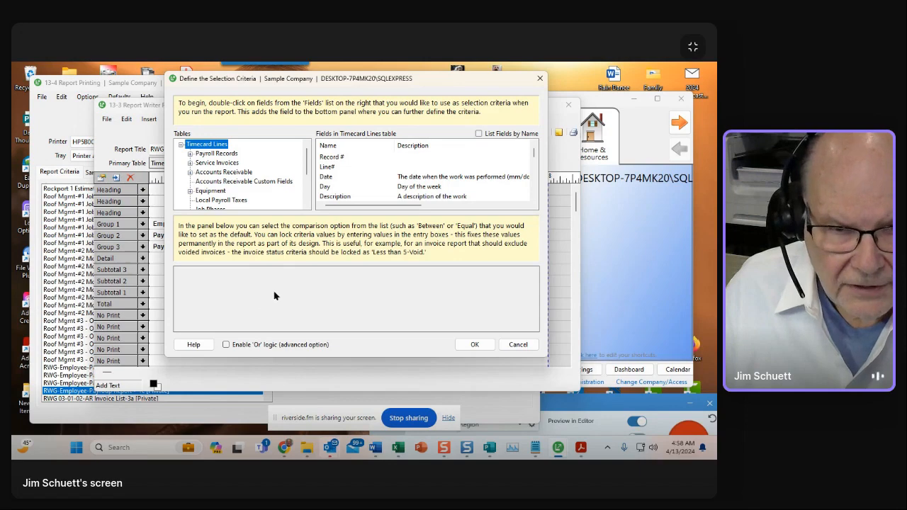
# - Add the Employee and Period End fields from the Payroll Records table as selection criteria
pyautogui.click(215, 153)
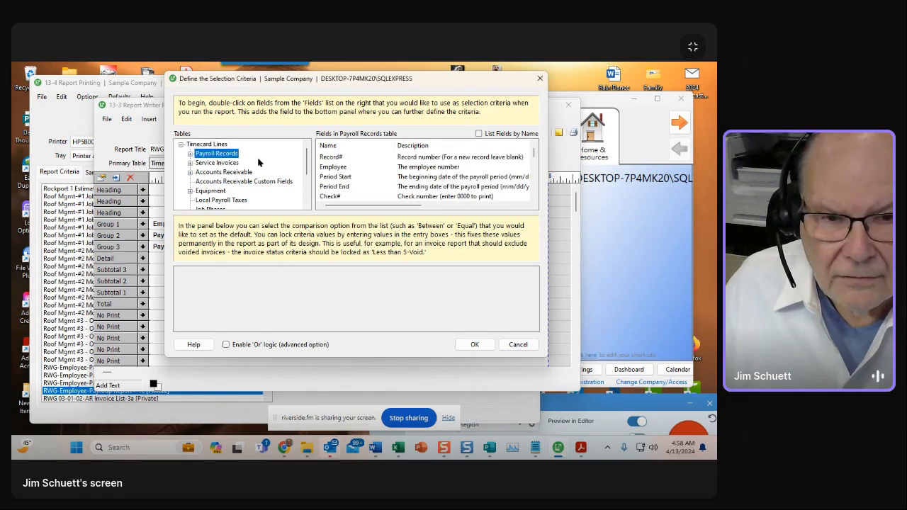
pyautogui.click(333, 167)
pyautogui.doubleClick(333, 167)
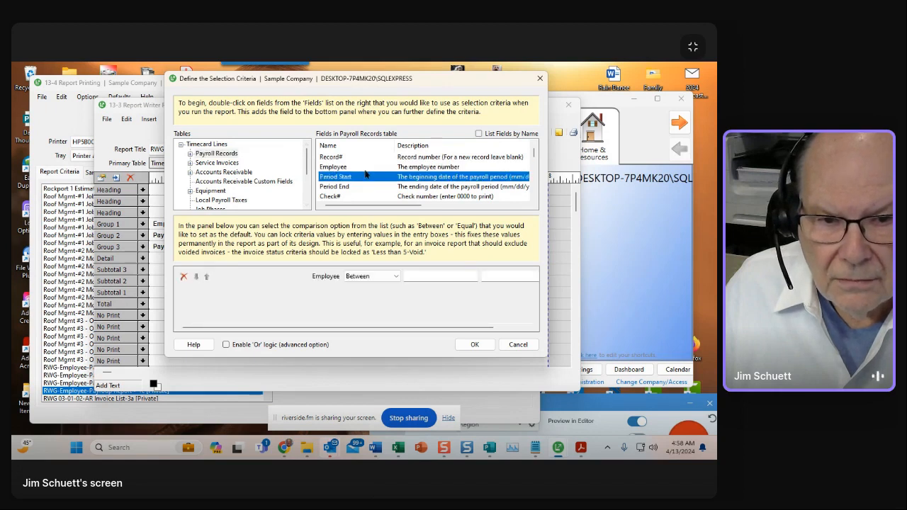
pyautogui.click(335, 187)
pyautogui.doubleClick(336, 187)
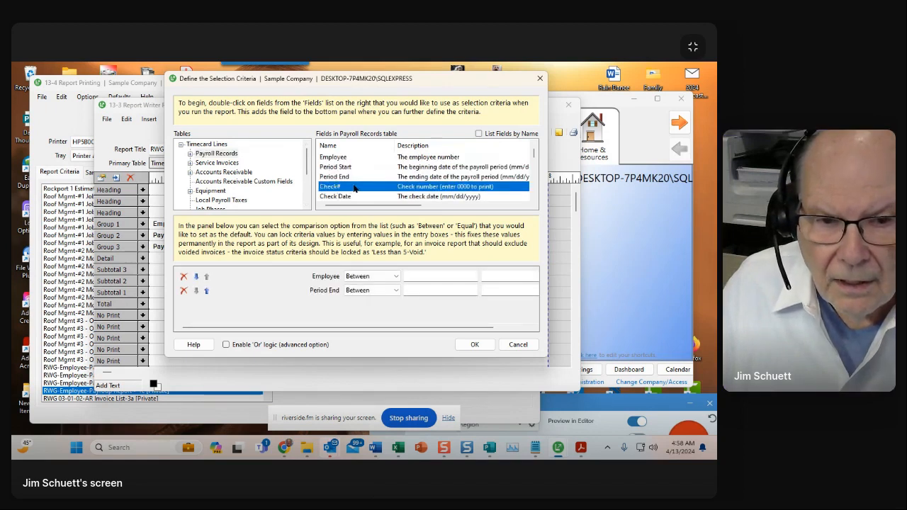
# - Add the Check Date and Status fields from Payroll Records to the selection criteria
pyautogui.scroll(-1, 354, 188)
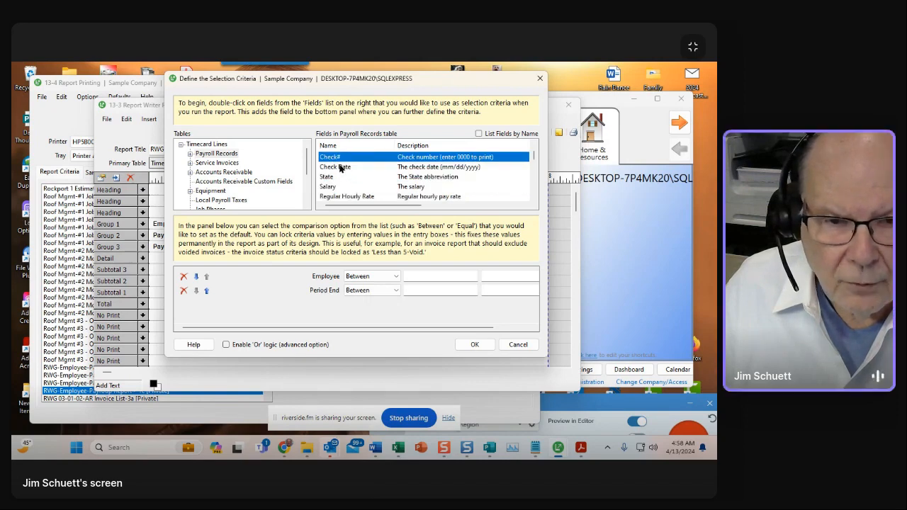
pyautogui.doubleClick(331, 167)
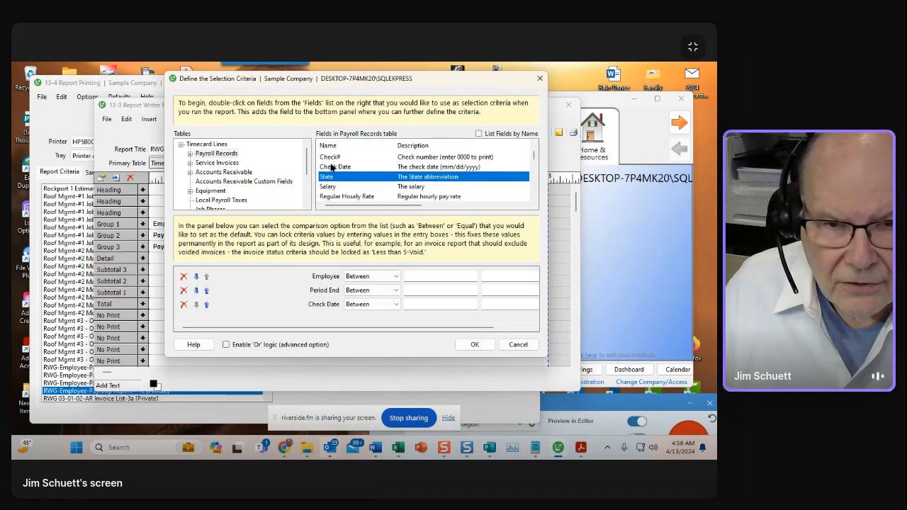
pyautogui.scroll(-1, 365, 183)
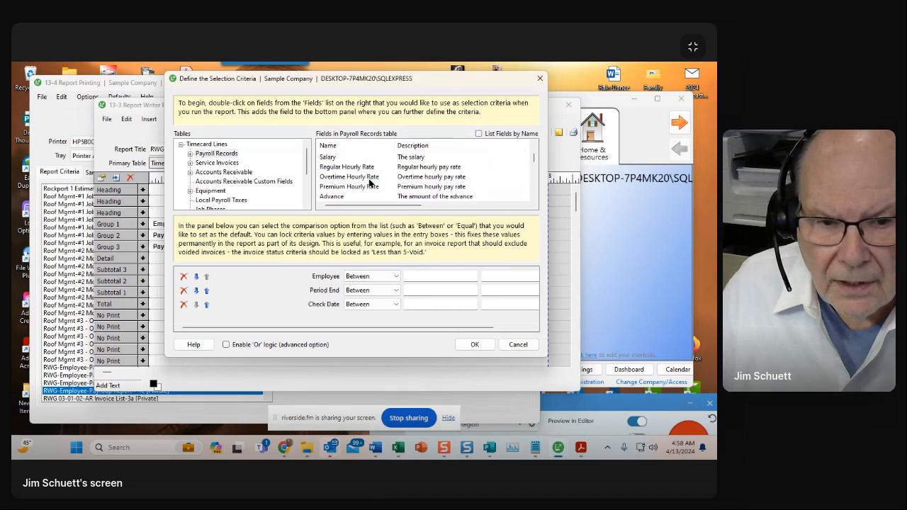
pyautogui.scroll(-1, 369, 183)
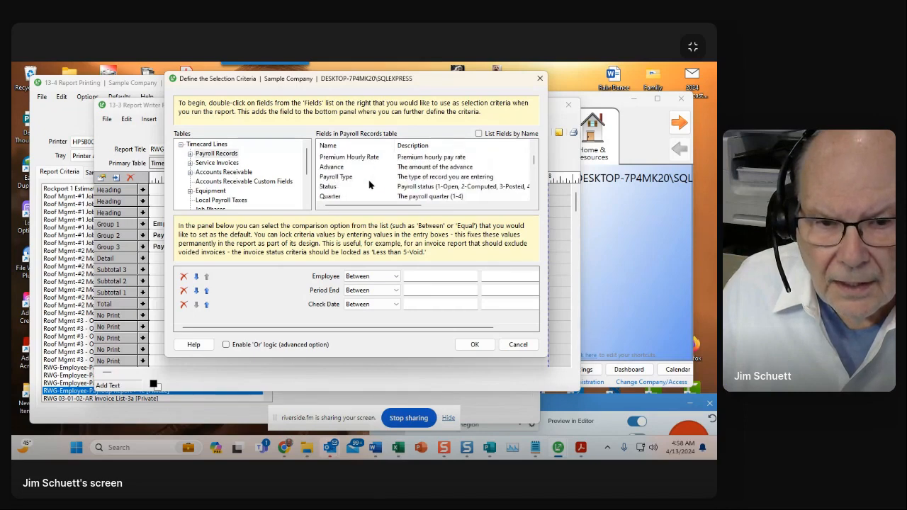
pyautogui.doubleClick(328, 186)
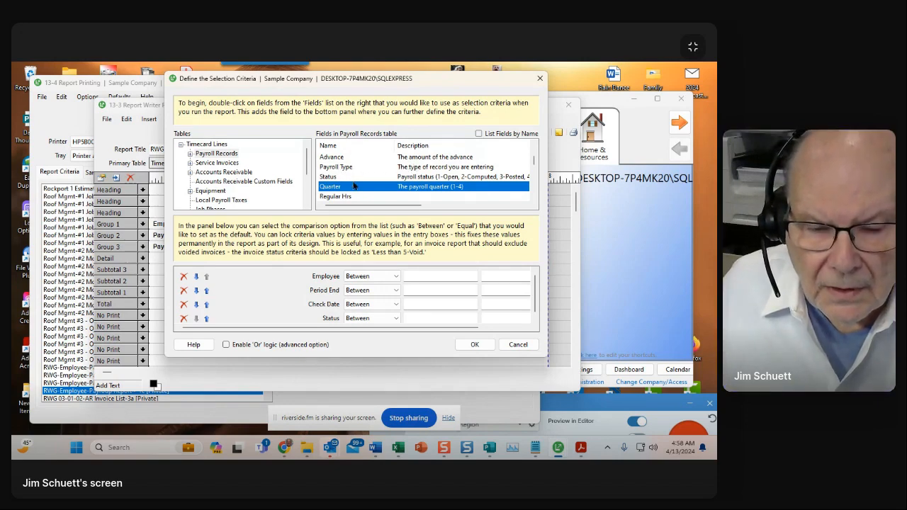
# - Look through the remaining Payroll Records fields for further useful selection criteria
pyautogui.scroll(-1, 389, 187)
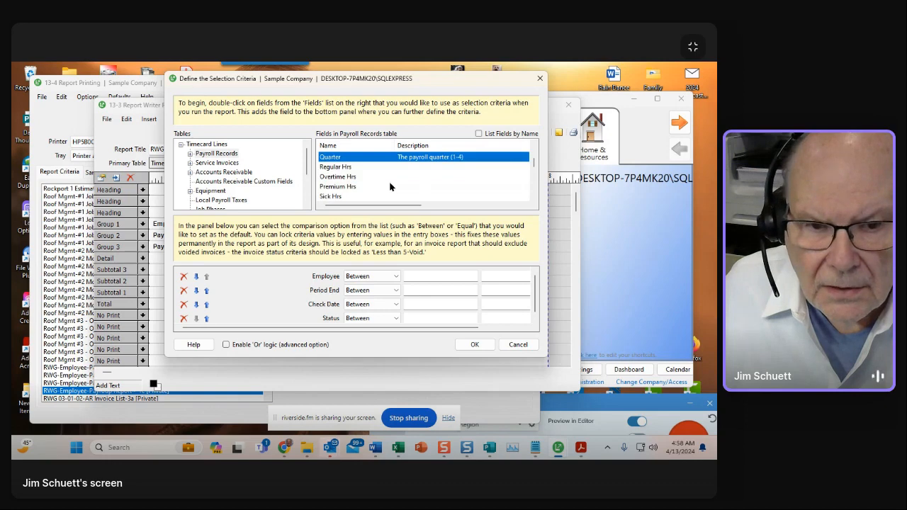
pyautogui.scroll(-4, 389, 186)
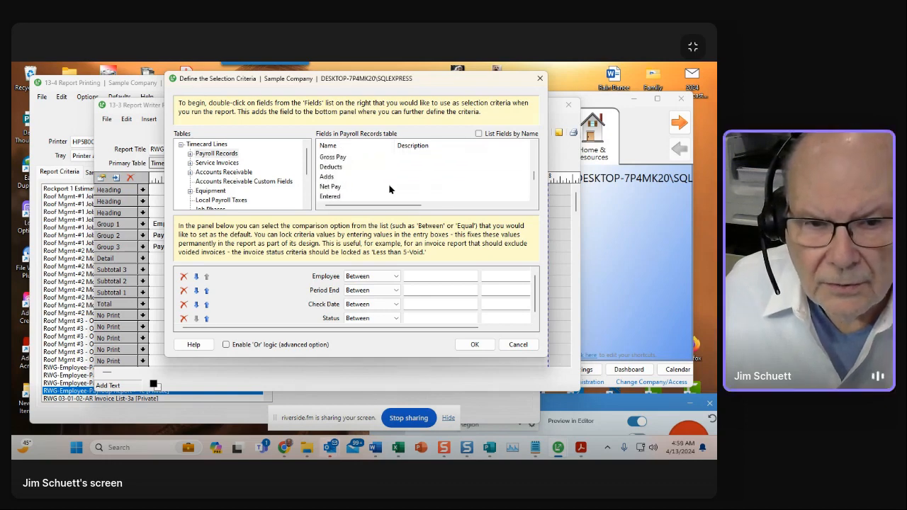
pyautogui.scroll(-2, 389, 190)
pyautogui.scroll(-2, 389, 189)
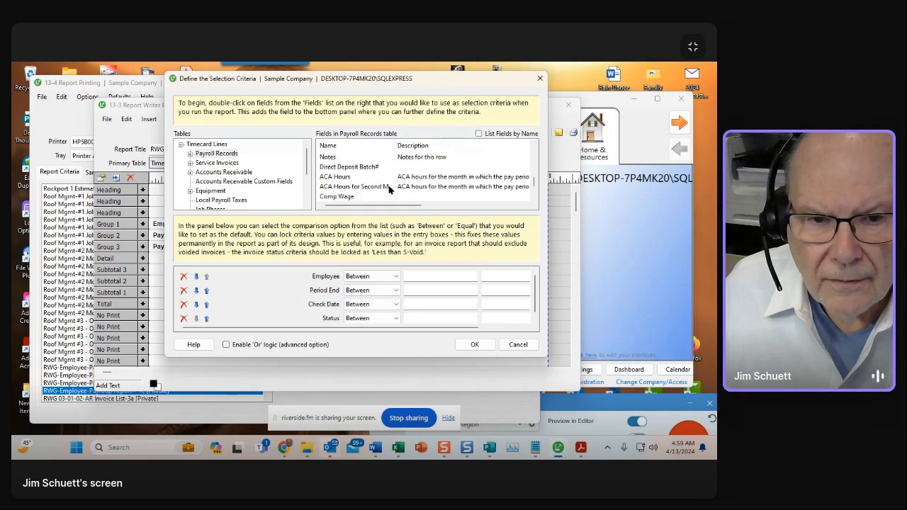
pyautogui.scroll(-3, 388, 189)
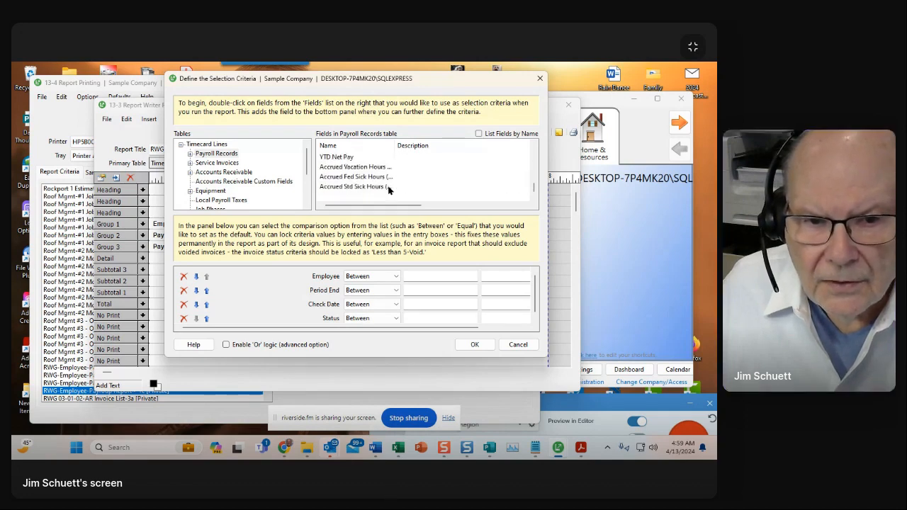
pyautogui.scroll(3, 388, 190)
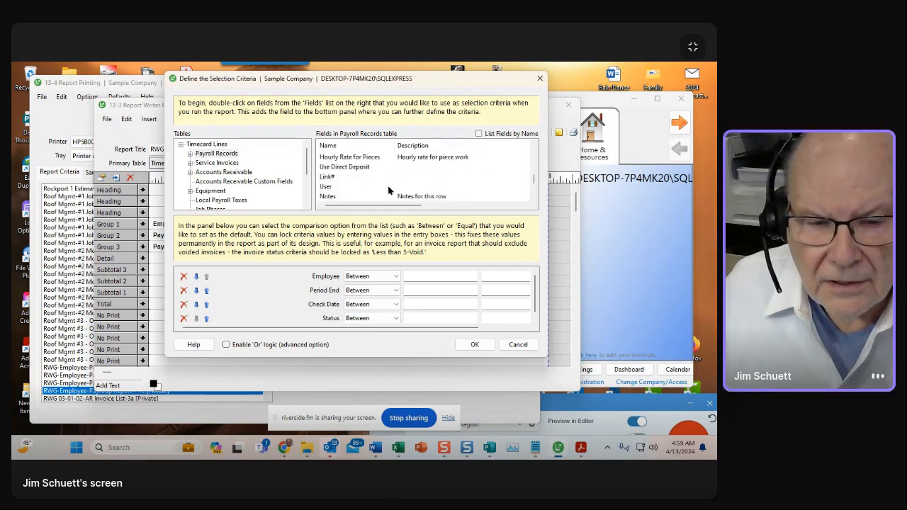
pyautogui.scroll(4, 388, 190)
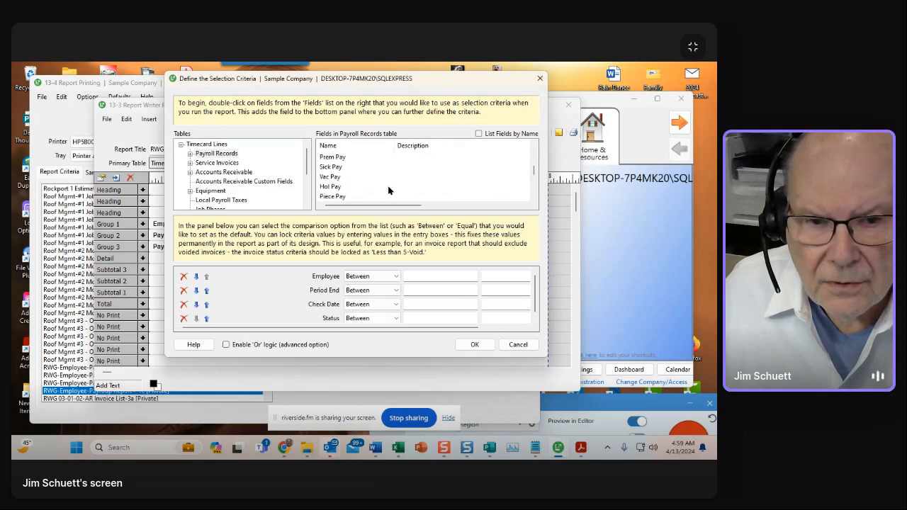
pyautogui.scroll(2, 388, 190)
pyautogui.scroll(4, 388, 189)
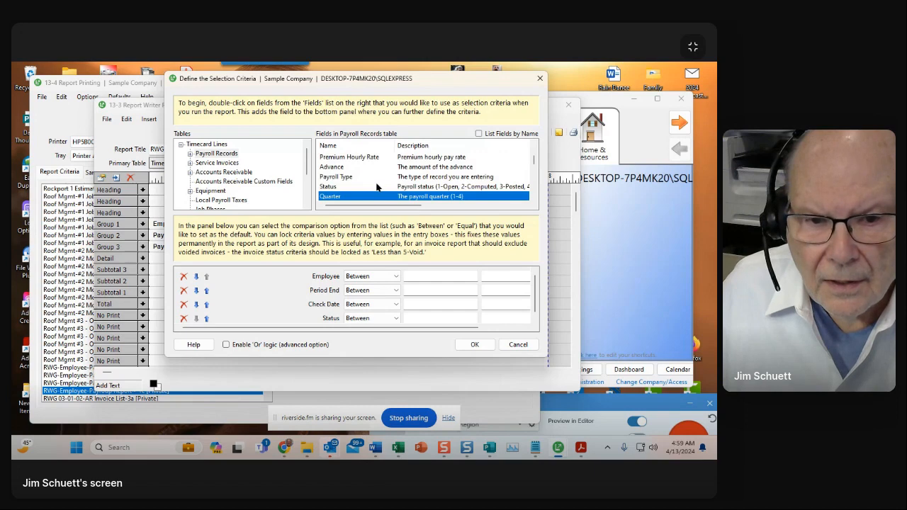
pyautogui.scroll(1, 377, 186)
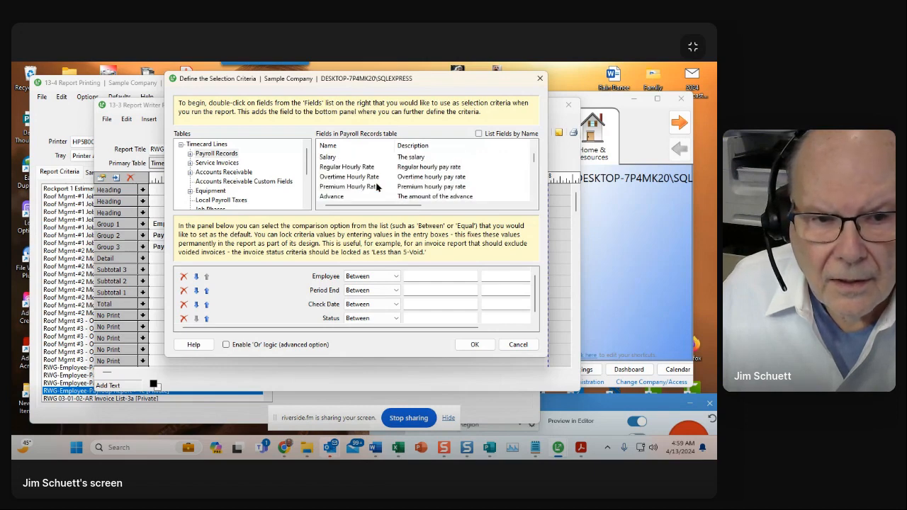
pyautogui.scroll(3, 377, 186)
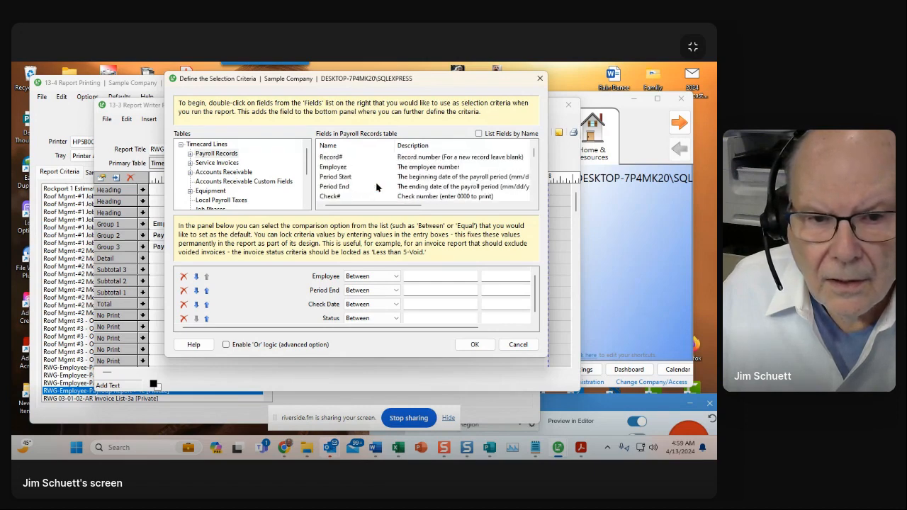
# - List the Timecard Lines table's fields by name and add Paygroup as a selection criterion
pyautogui.click(206, 145)
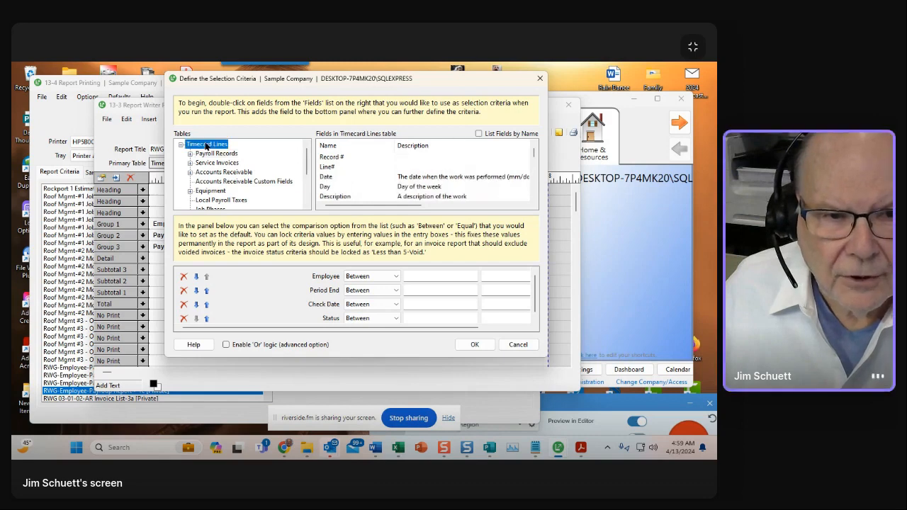
pyautogui.scroll(-1, 366, 173)
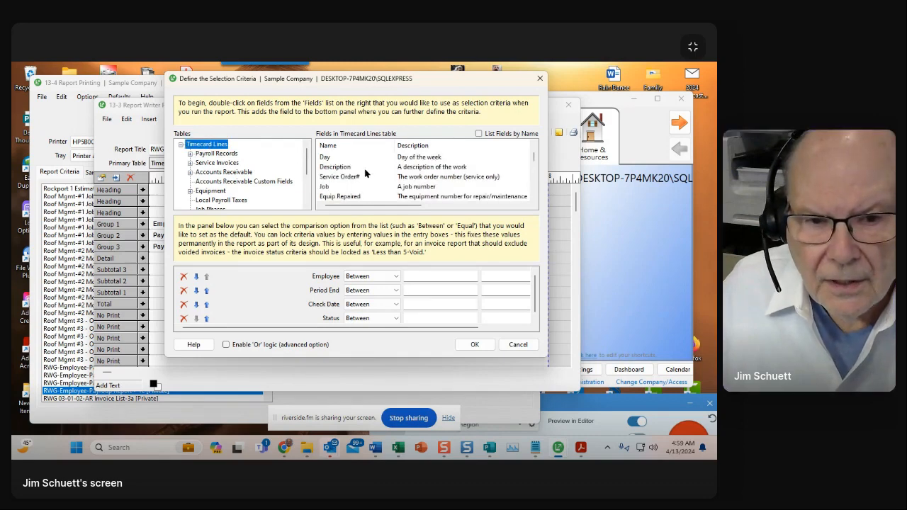
pyautogui.scroll(-1, 365, 172)
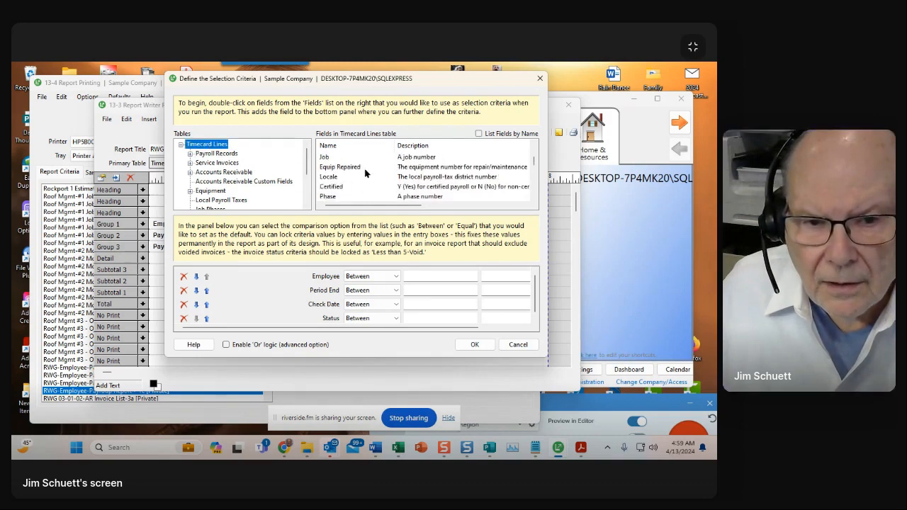
pyautogui.click(478, 133)
pyautogui.scroll(-6, 410, 170)
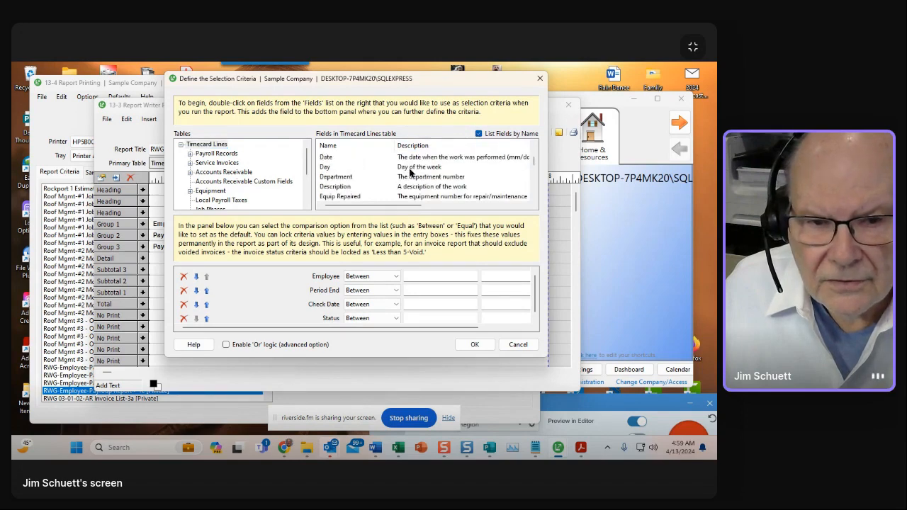
pyautogui.scroll(-1, 410, 172)
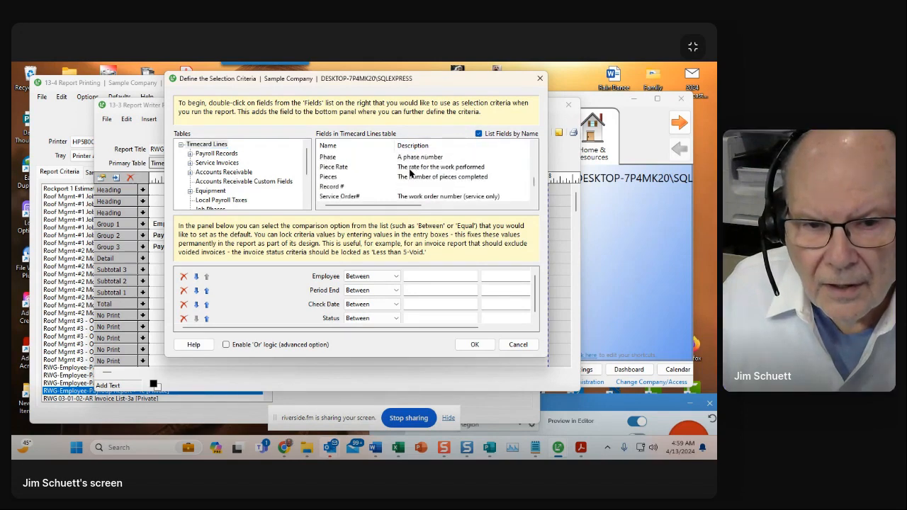
pyautogui.scroll(1, 410, 172)
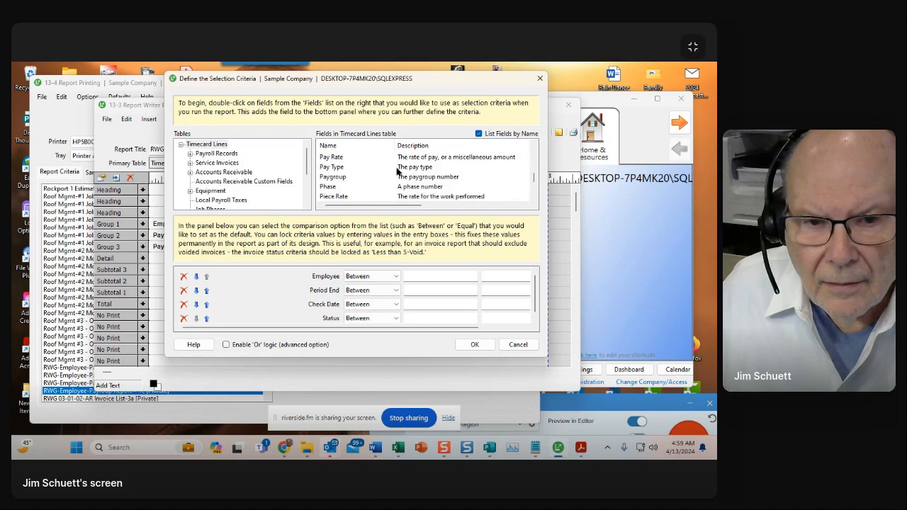
pyautogui.scroll(1, 374, 169)
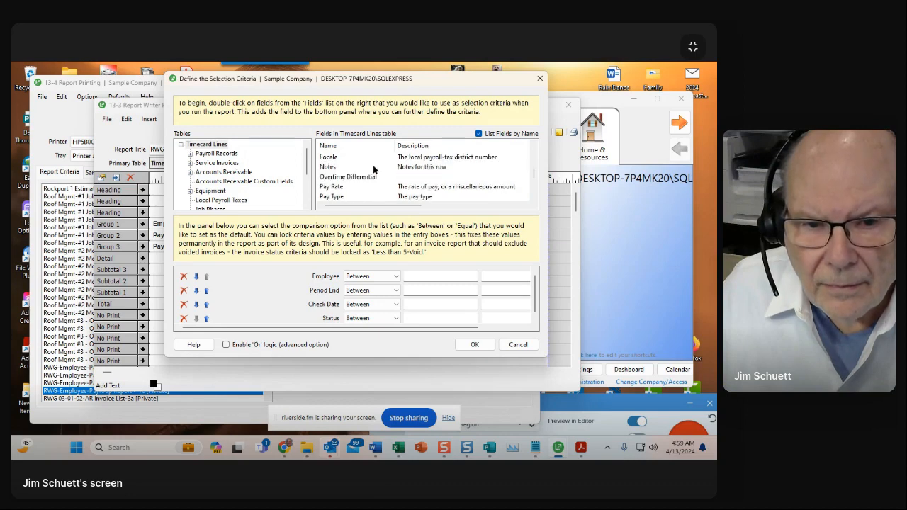
pyautogui.scroll(-1, 373, 170)
pyautogui.click(329, 178)
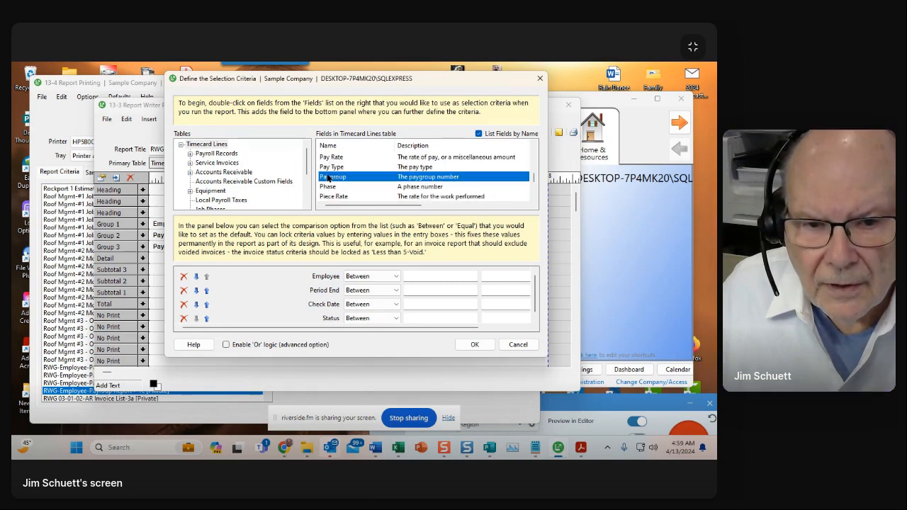
pyautogui.click(332, 187)
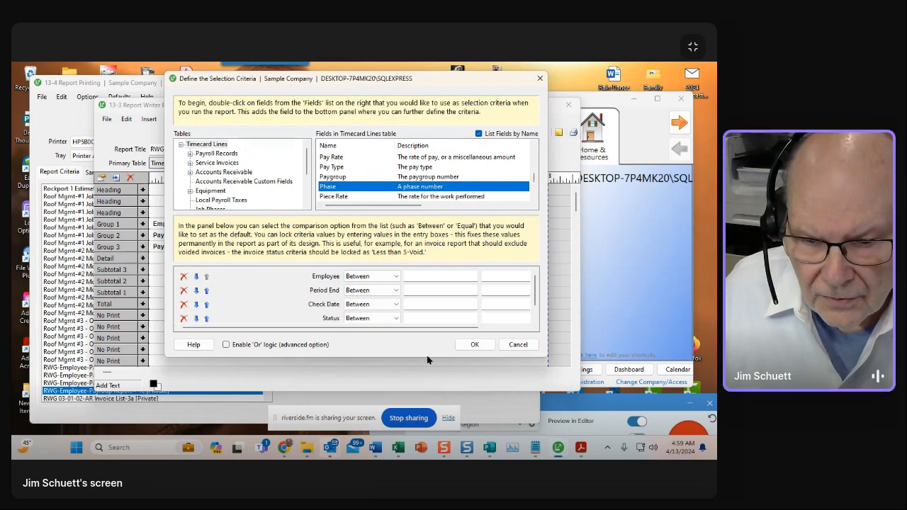
# - Enlarge the selection criteria window and add the Date field from Timecard Lines as a criterion
pyautogui.moveTo(425, 366); pyautogui.dragTo(434, 399)
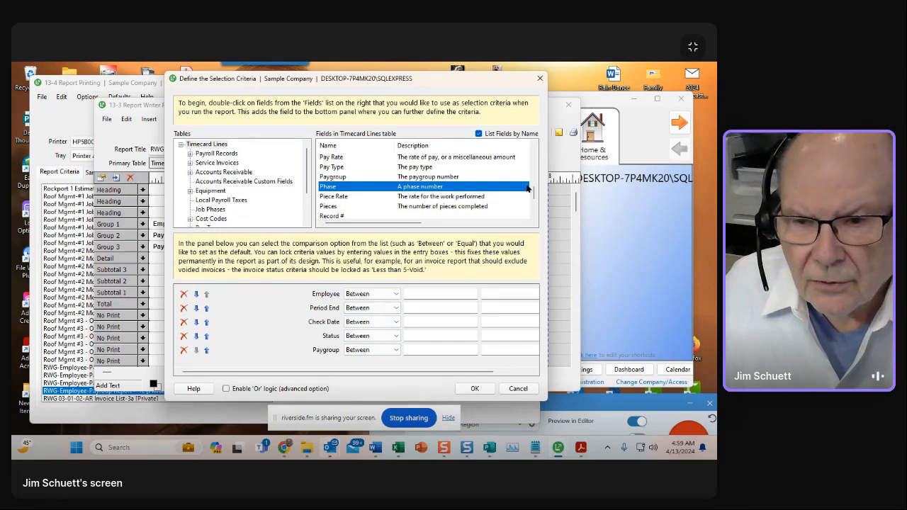
pyautogui.moveTo(536, 195); pyautogui.dragTo(543, 154)
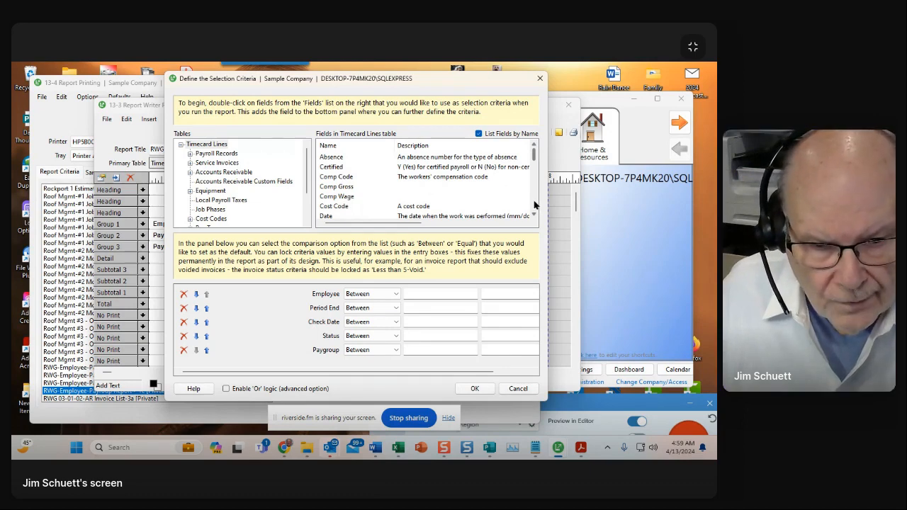
pyautogui.doubleClick(326, 215)
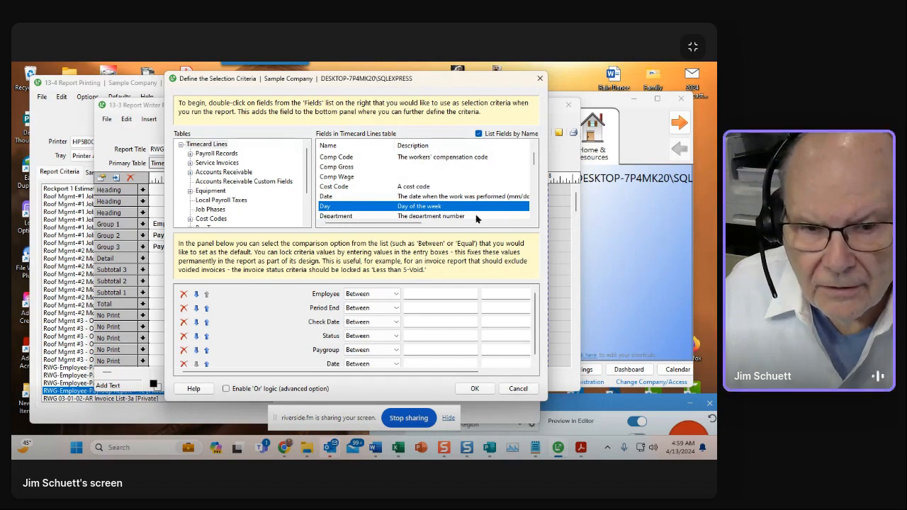
# - Add the Job field from Timecard Lines to the selection criteria
pyautogui.click(534, 216)
pyautogui.click(535, 216)
pyautogui.click(534, 216)
pyautogui.click(535, 216)
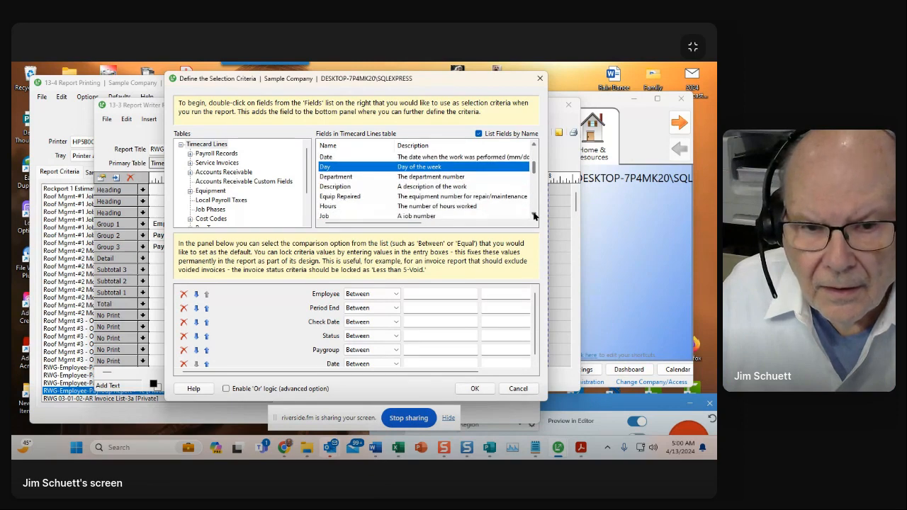
pyautogui.click(534, 216)
pyautogui.click(534, 216)
pyautogui.click(535, 216)
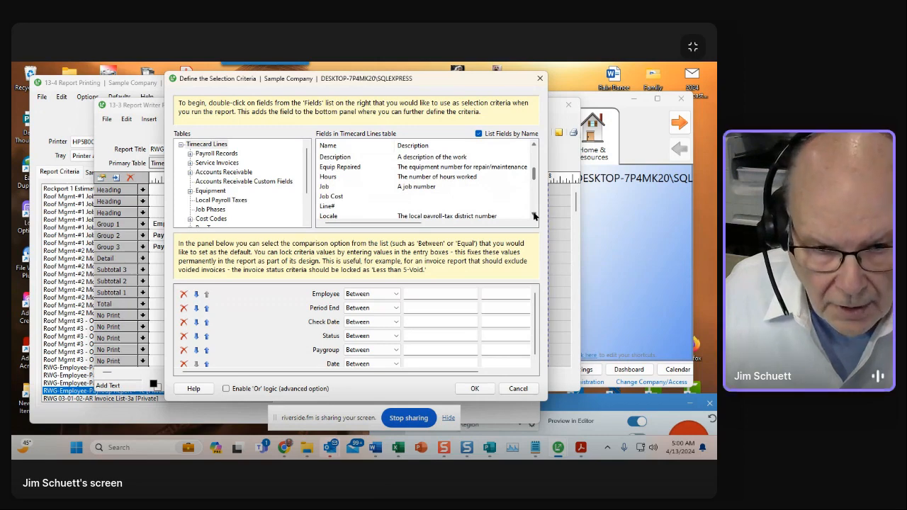
pyautogui.click(325, 187)
pyautogui.click(326, 196)
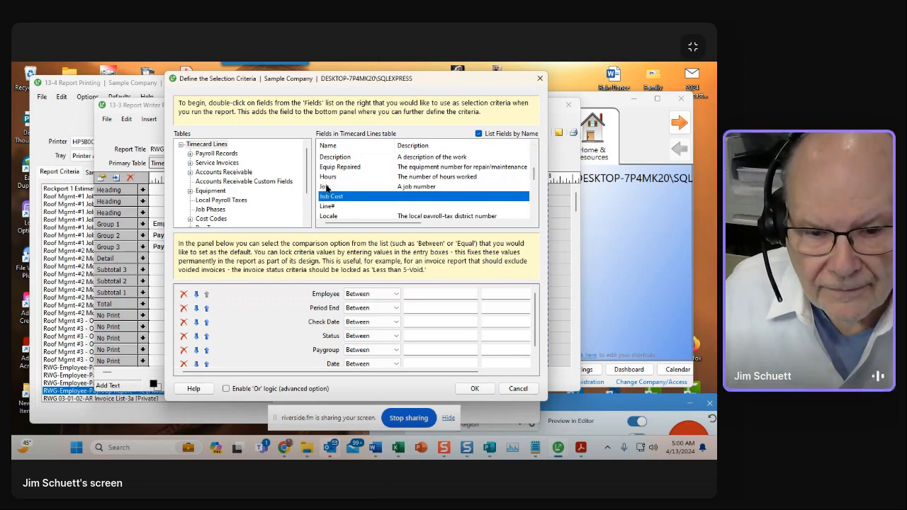
# - Look through the remaining Timecard Lines fields for further useful criteria and accept the defined selection criteria
pyautogui.click(533, 216)
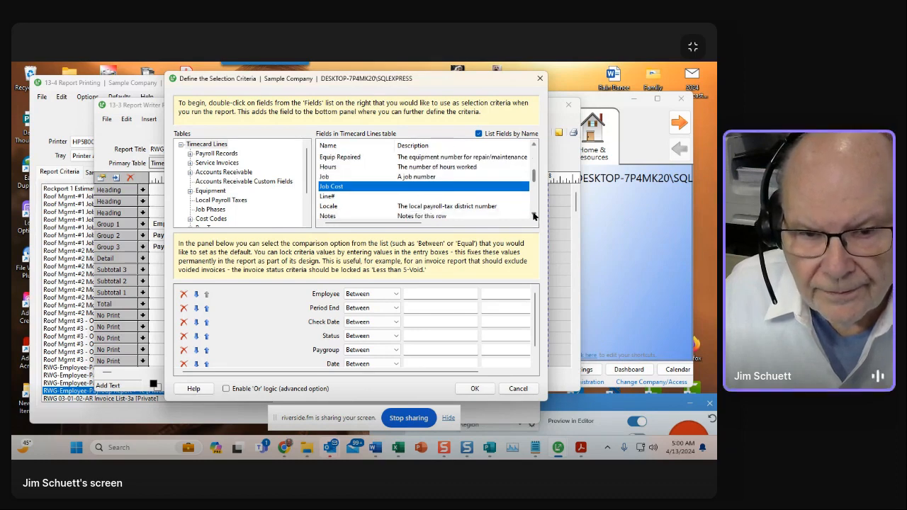
pyautogui.click(534, 216)
pyautogui.click(534, 216)
pyautogui.click(533, 216)
pyautogui.click(534, 216)
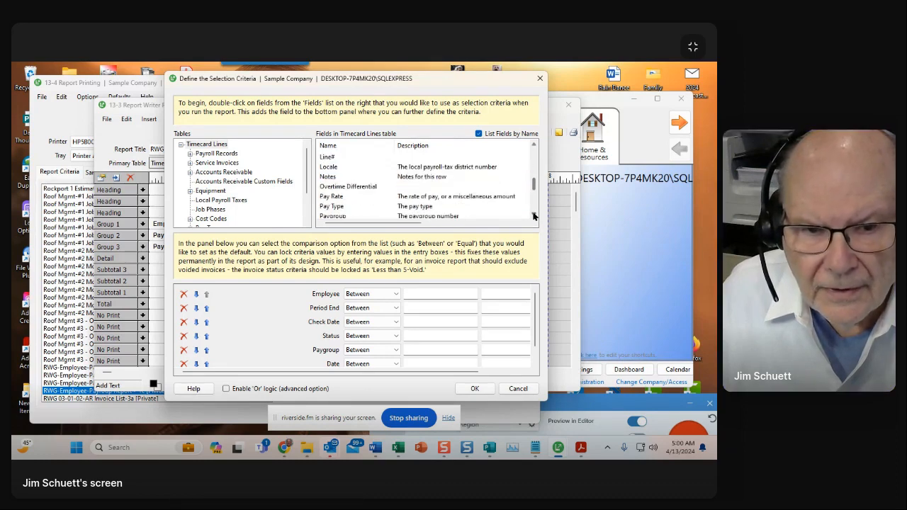
pyautogui.click(533, 216)
pyautogui.click(533, 216)
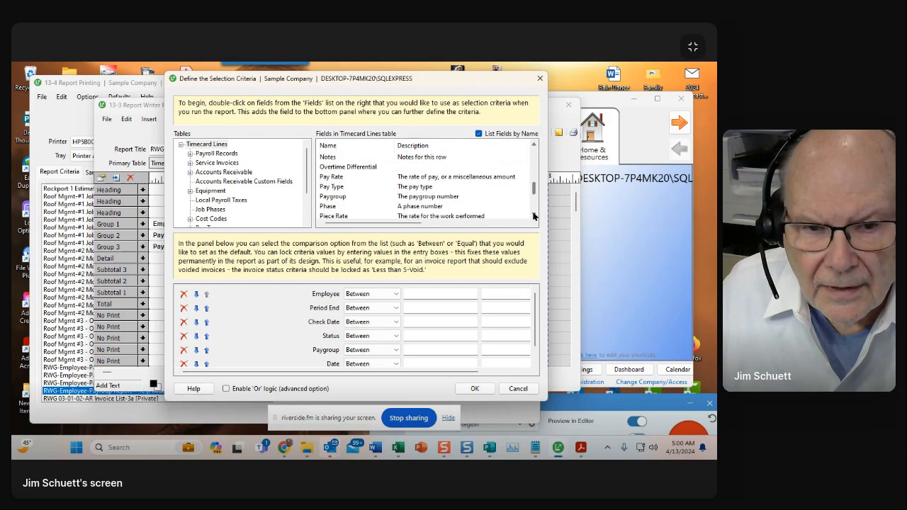
pyautogui.click(533, 216)
pyautogui.click(533, 217)
pyautogui.click(534, 216)
pyautogui.click(534, 216)
pyautogui.click(534, 216)
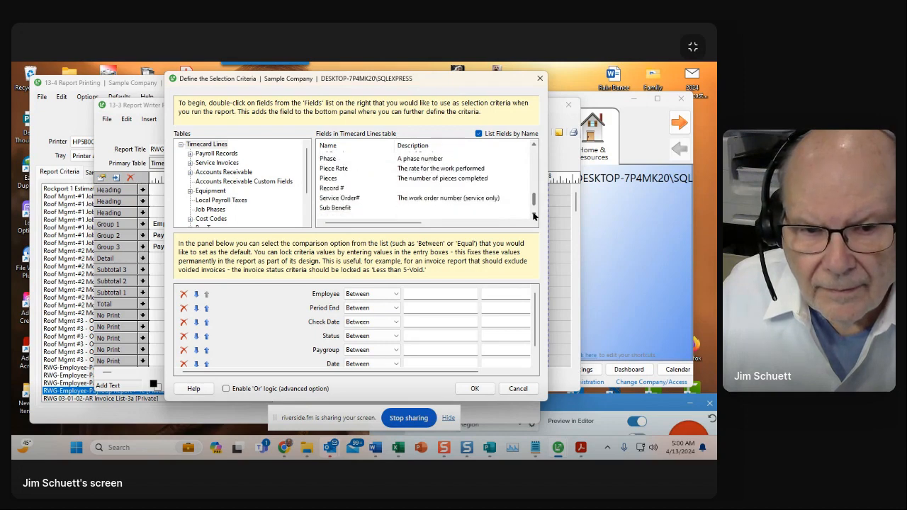
pyautogui.click(534, 217)
pyautogui.click(533, 216)
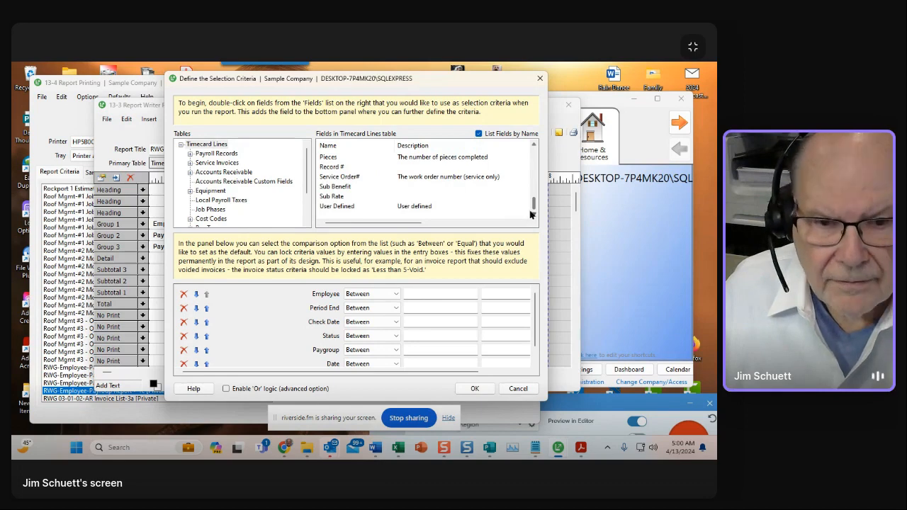
pyautogui.click(473, 389)
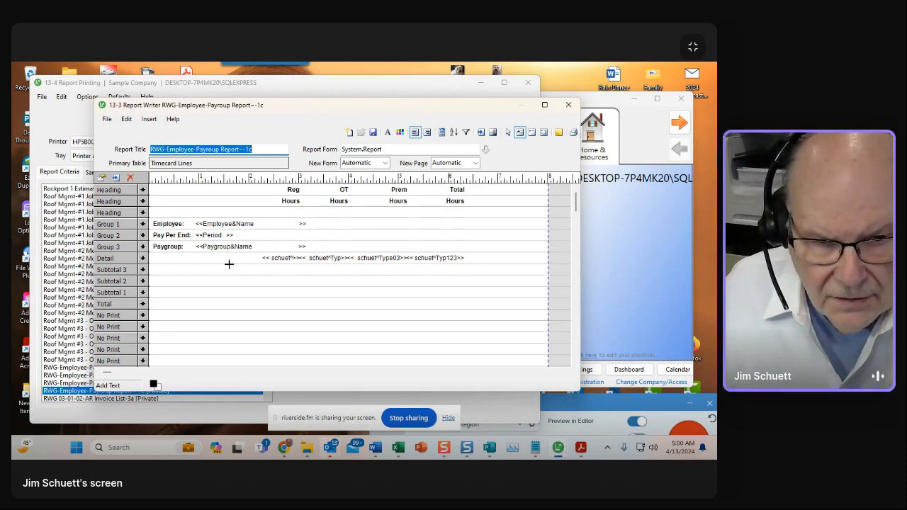
# - Draw a solid horizontal line about 701 wide along the lower edge of the Detail row
pyautogui.click(531, 133)
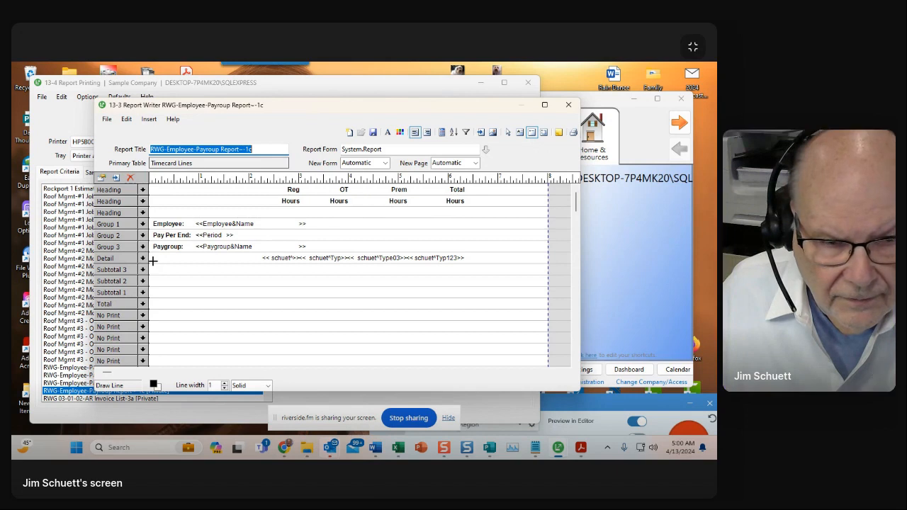
pyautogui.moveTo(153, 262); pyautogui.dragTo(516, 260)
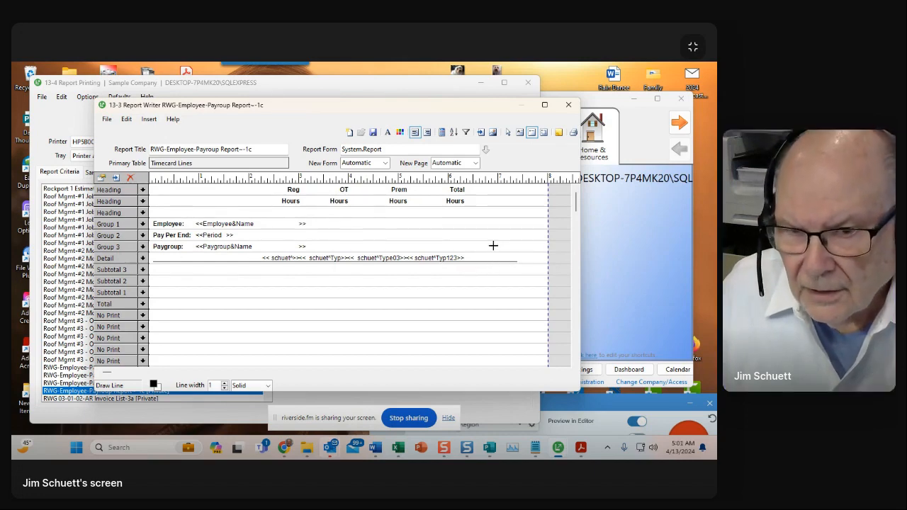
pyautogui.click(506, 134)
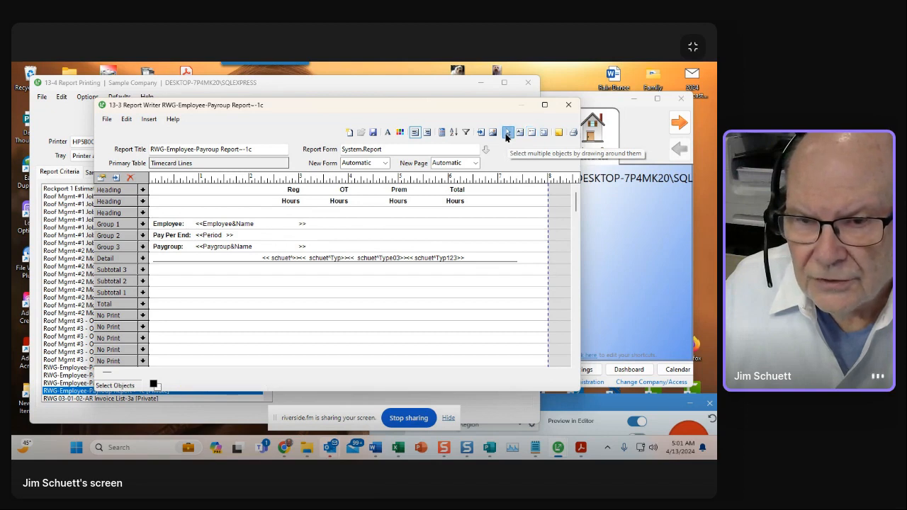
# - Set the Detail row line's width to 1 and its forecolor to Dark Gray in its object properties
pyautogui.rightClick(501, 261)
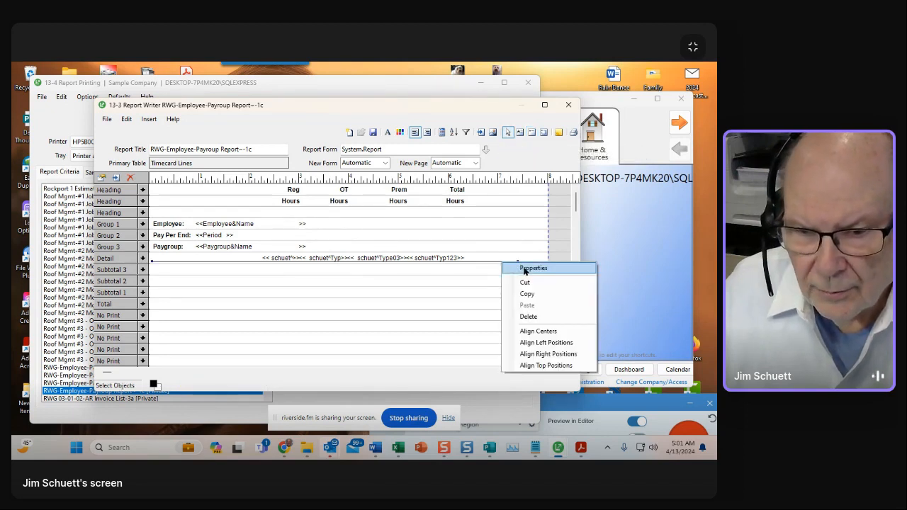
pyautogui.click(524, 269)
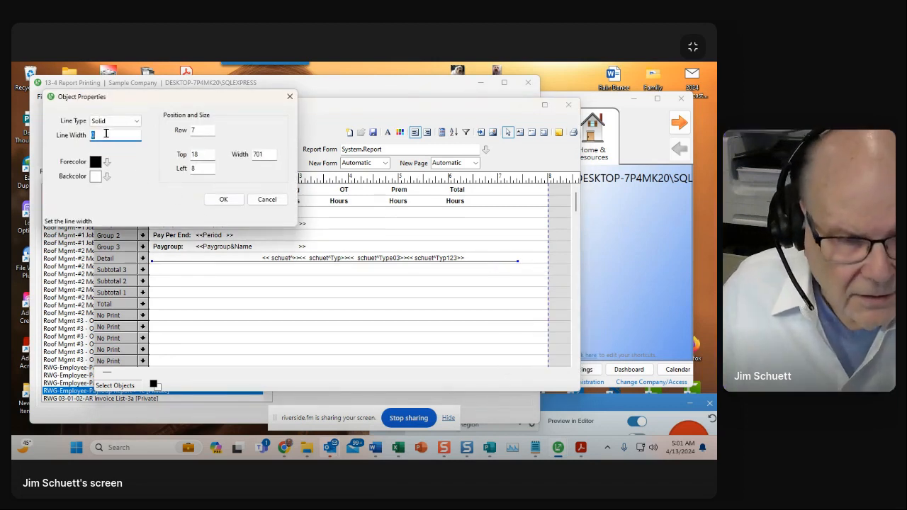
pyautogui.write('1')
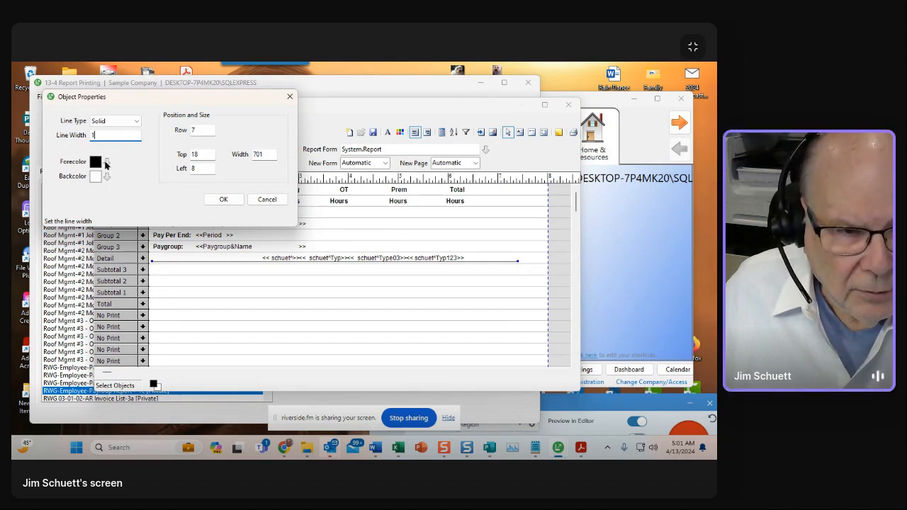
pyautogui.click(106, 162)
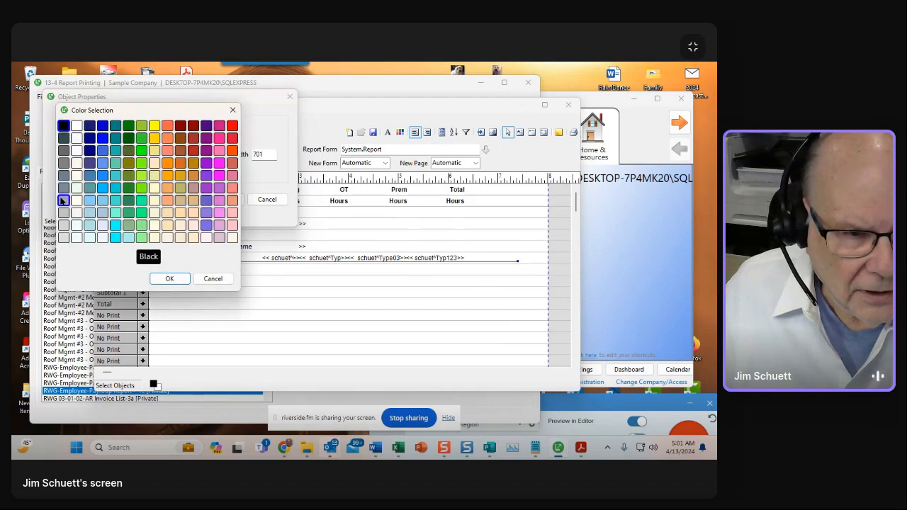
pyautogui.click(62, 201)
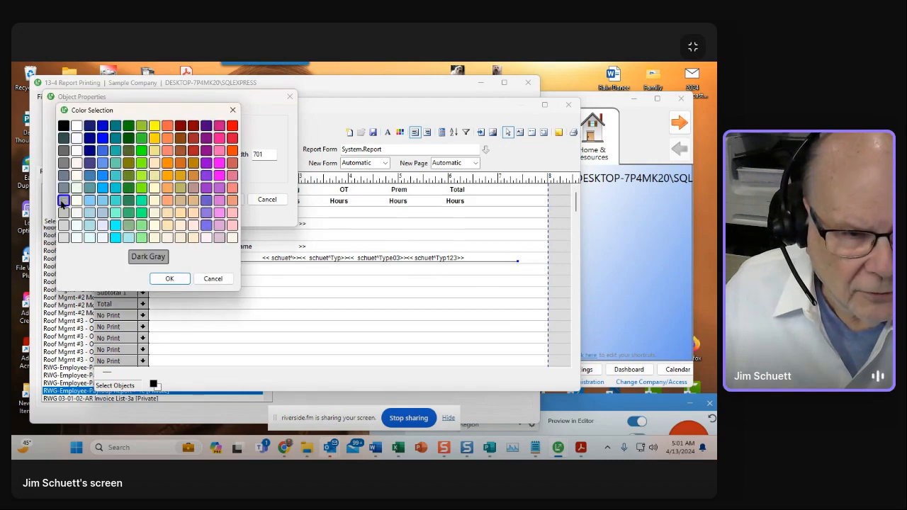
pyautogui.click(169, 279)
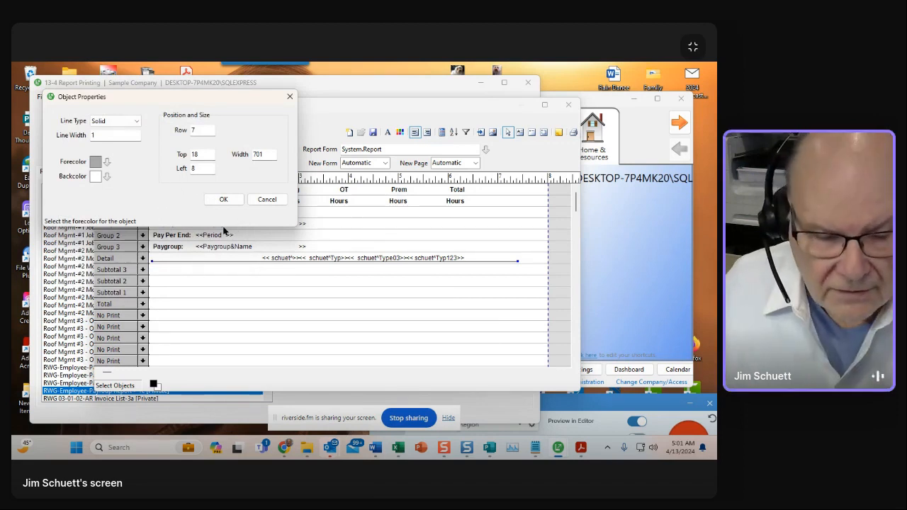
# - Set the Detail row line's left position to 1 and its overall width to 720, and apply the properties
pyautogui.doubleClick(200, 167)
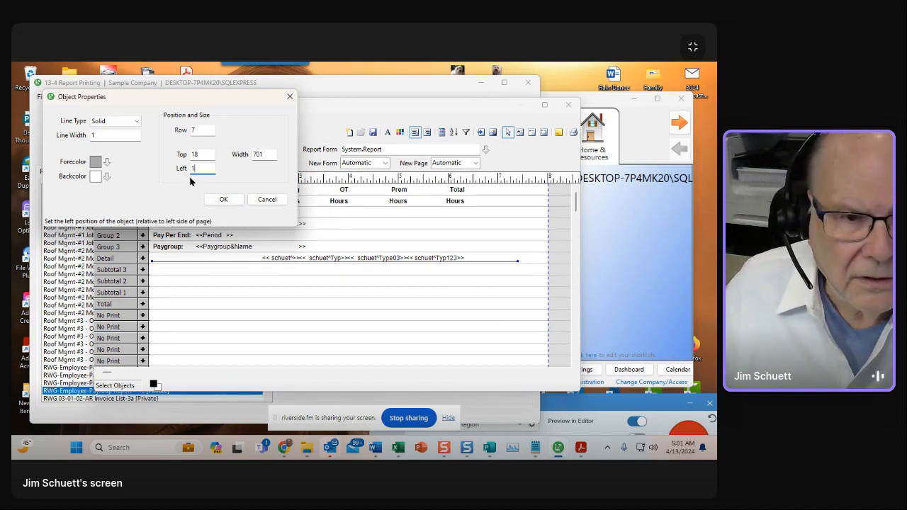
pyautogui.moveTo(265, 154); pyautogui.dragTo(243, 153)
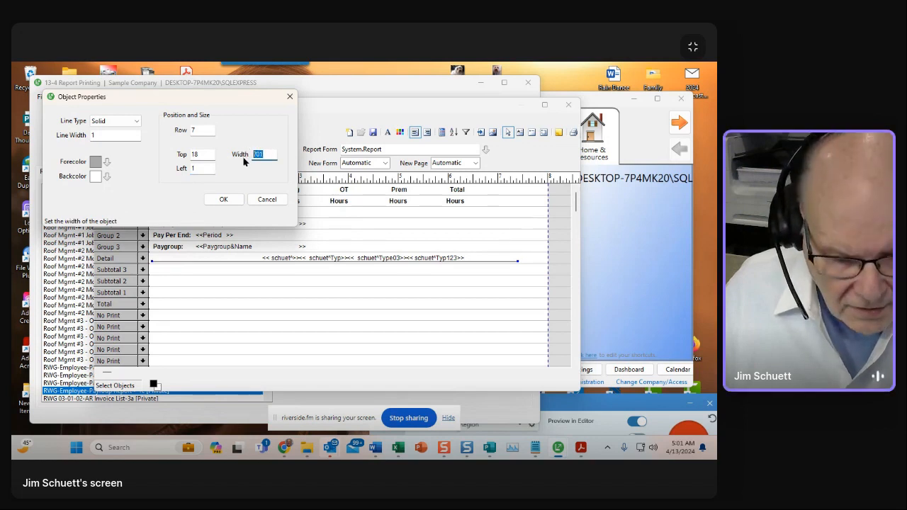
pyautogui.write('7')
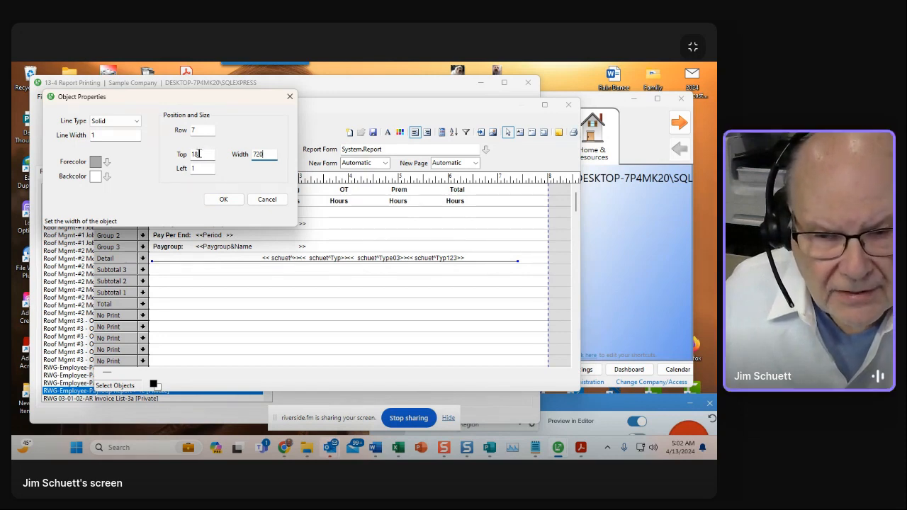
pyautogui.click(218, 200)
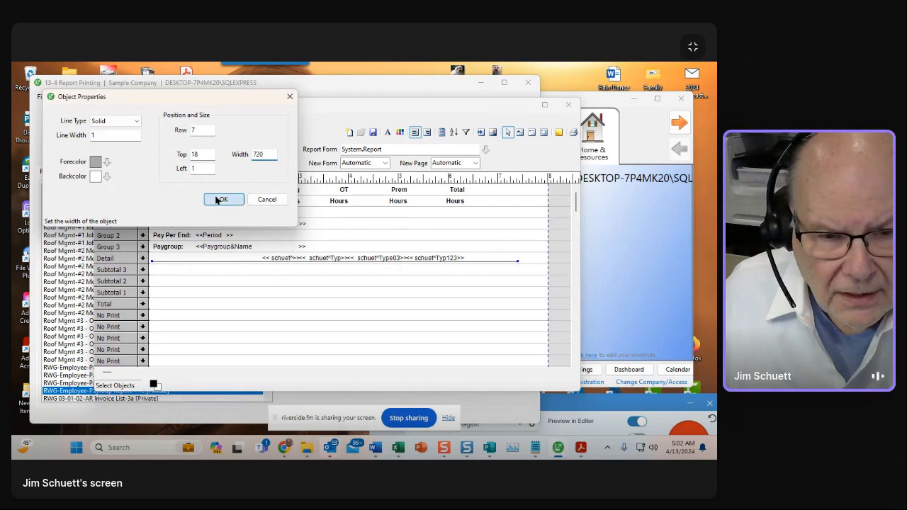
# - Check the position settings of the Regular Hours field in the Detail row
pyautogui.click(275, 258)
pyautogui.rightClick(276, 257)
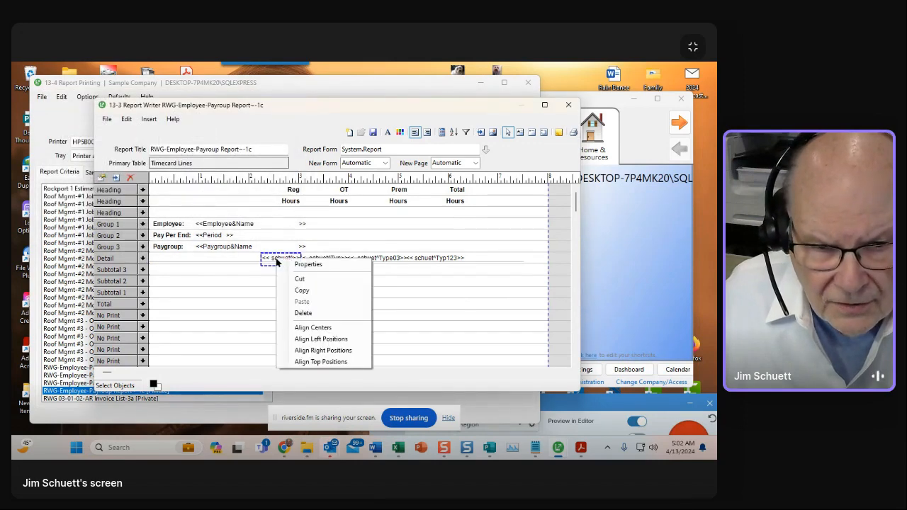
pyautogui.click(303, 268)
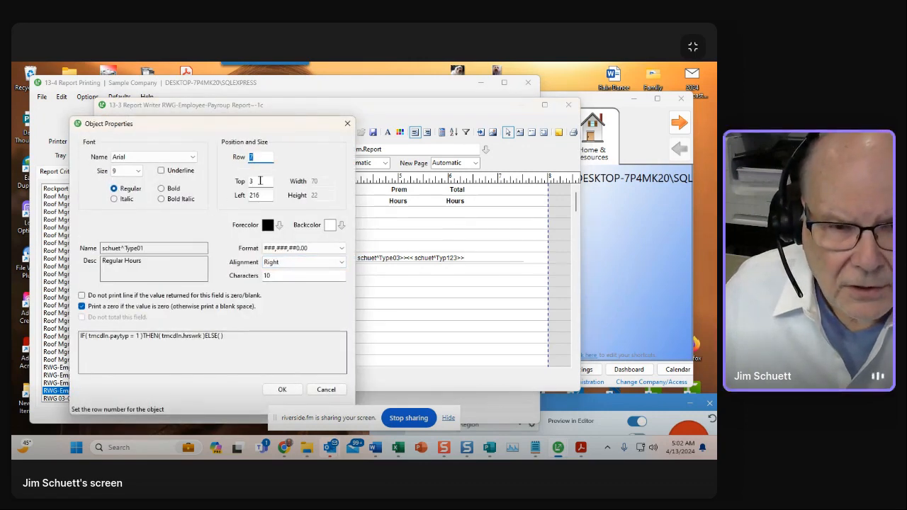
pyautogui.click(283, 390)
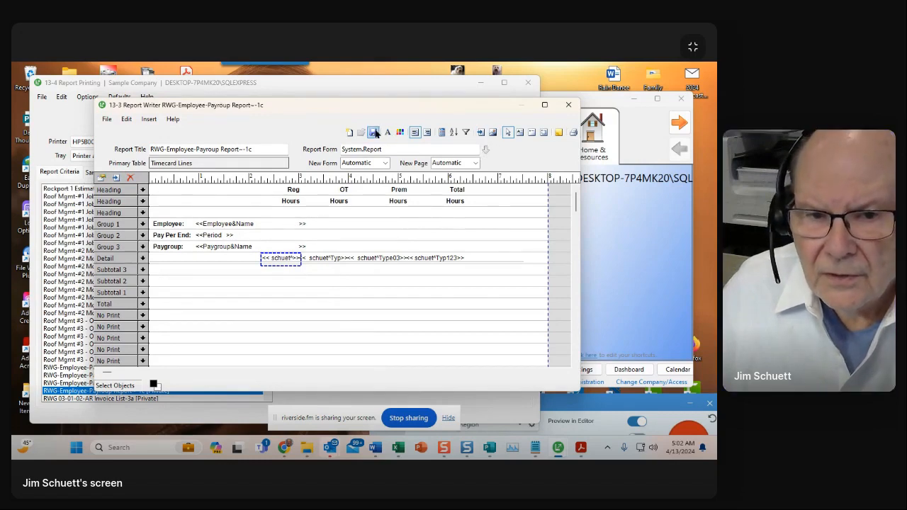
# - Save the report privately with the title and file name RWG-Employee-Payroup Report~-1d, and close the report design
pyautogui.click(248, 148)
pyautogui.click(248, 148)
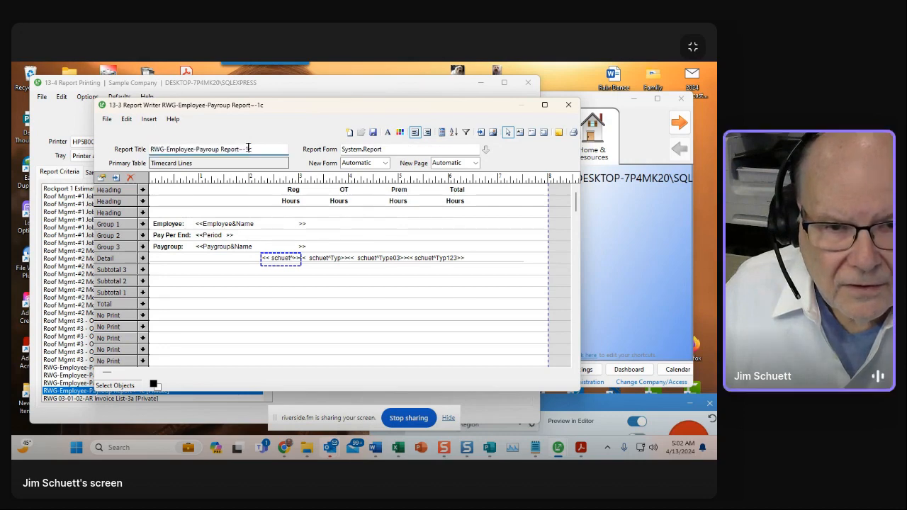
pyautogui.moveTo(248, 148); pyautogui.dragTo(256, 148)
pyautogui.write('d')
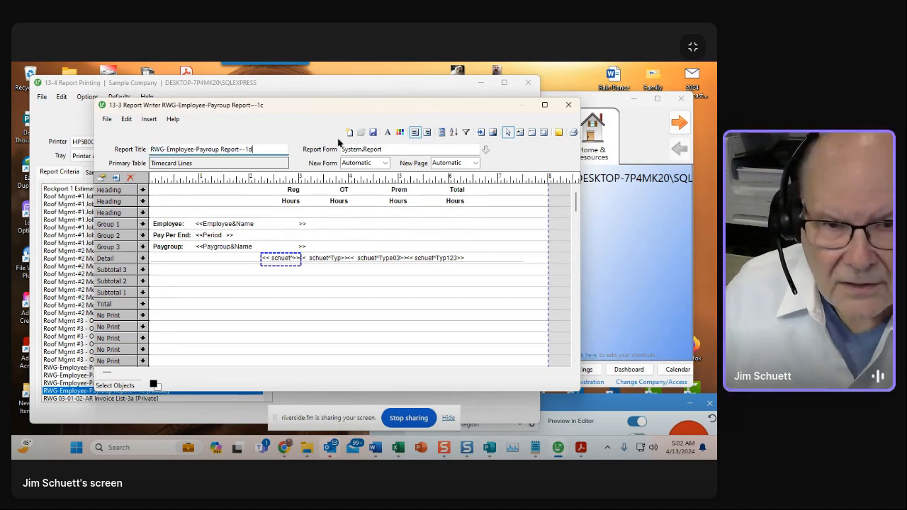
pyautogui.click(370, 133)
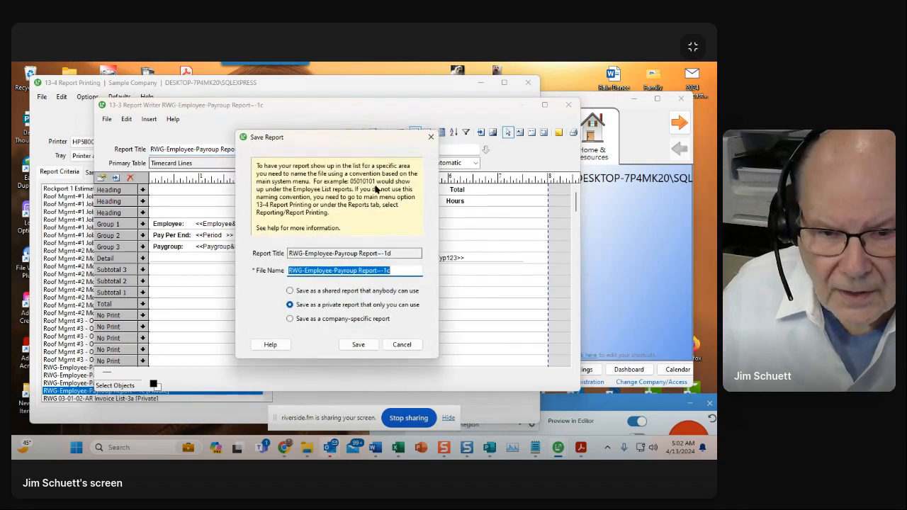
pyautogui.click(387, 269)
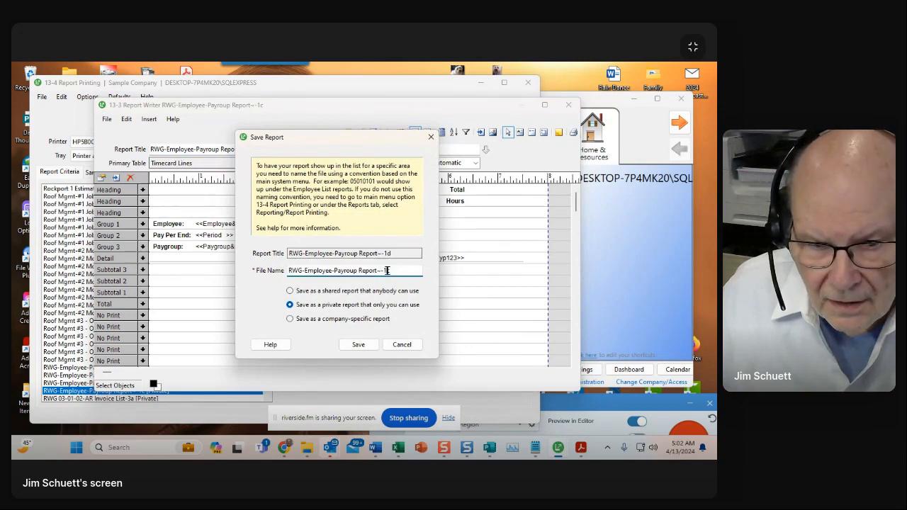
pyautogui.write('d')
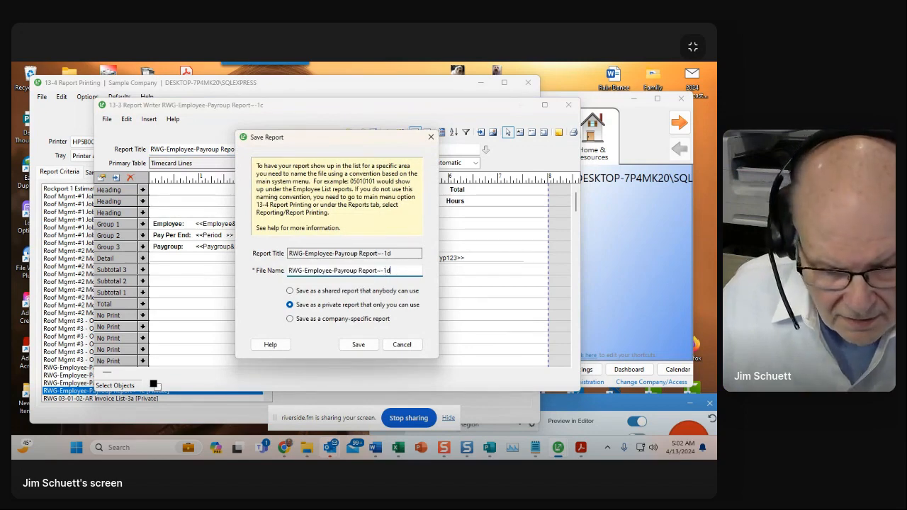
pyautogui.click(355, 343)
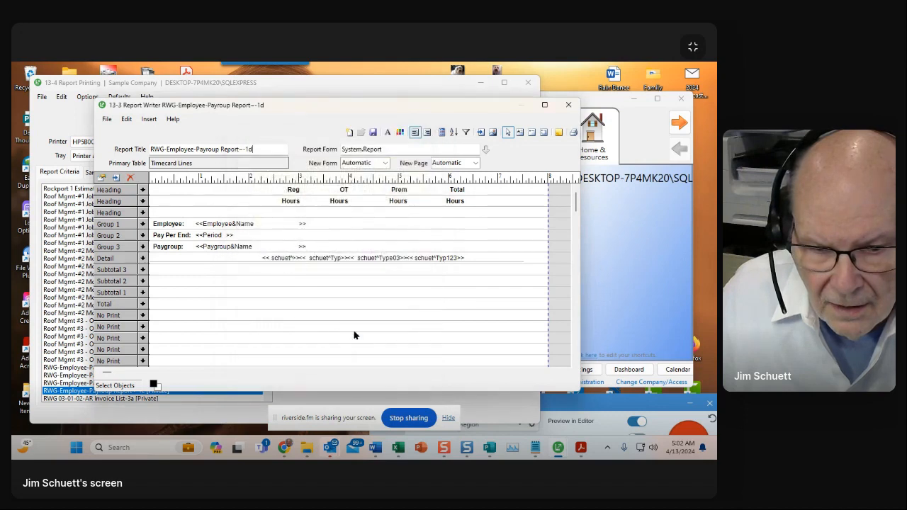
pyautogui.click(568, 106)
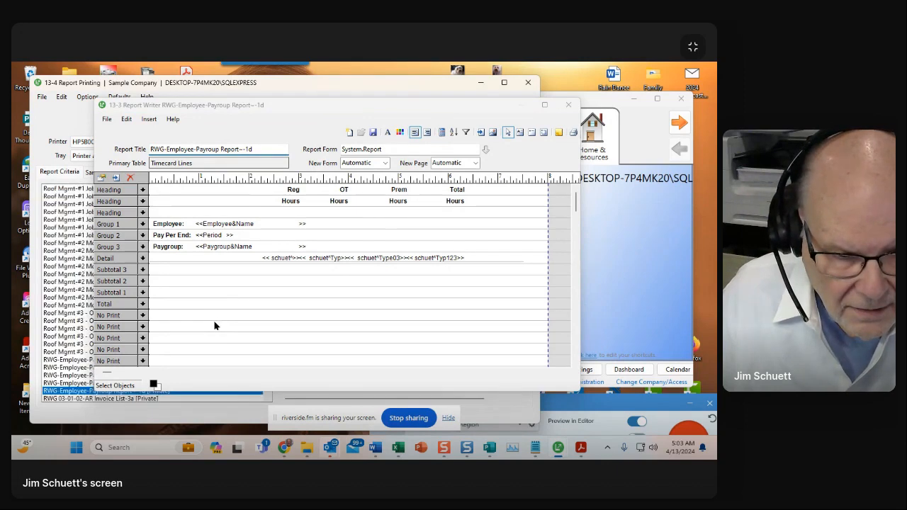
pyautogui.hotkey('alt', 'F4')
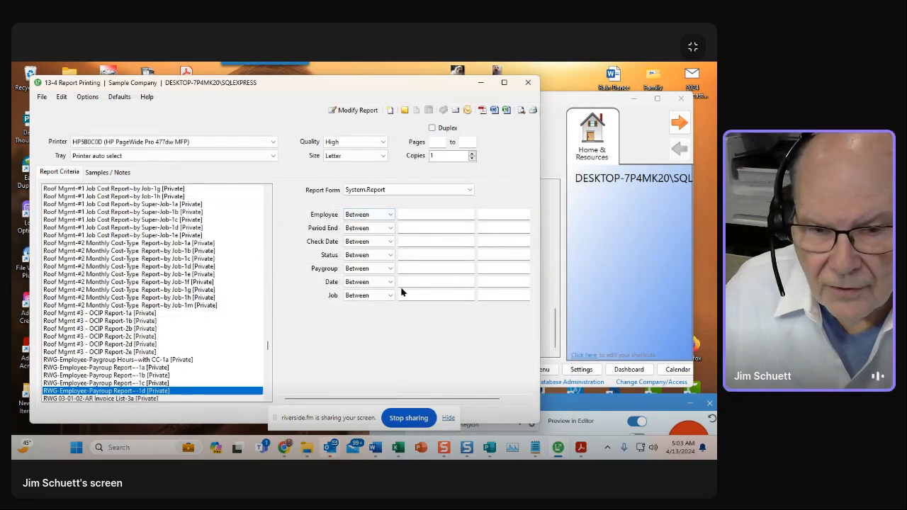
# - Limit the Employee criterion to a single employee by entering the employee number
pyautogui.click(407, 214)
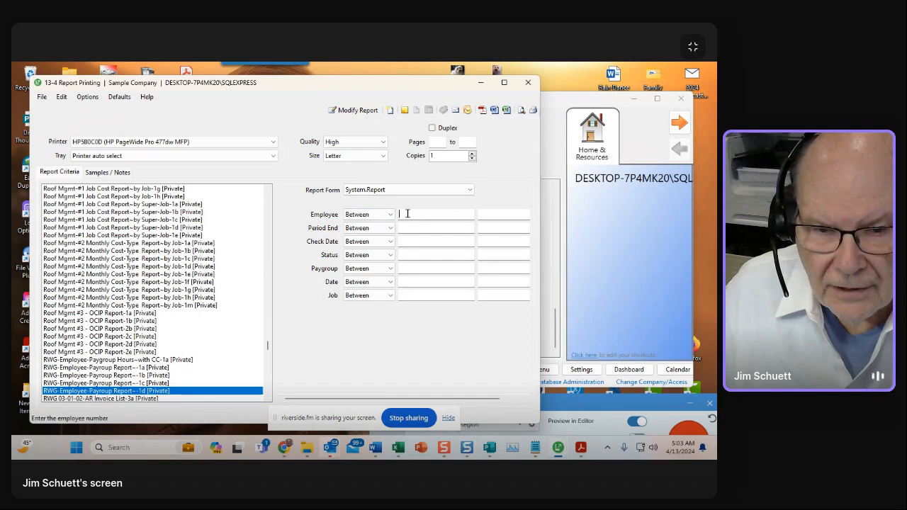
pyautogui.write('49')
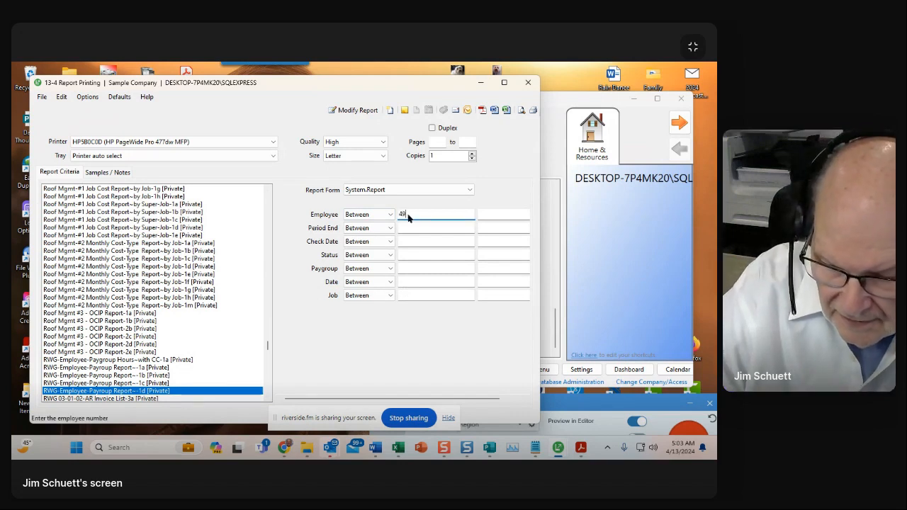
pyautogui.press('Tab')
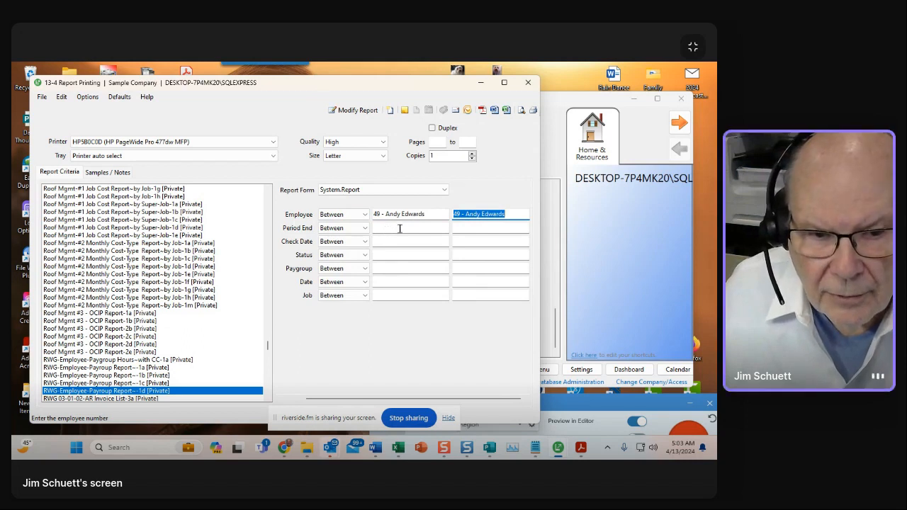
pyautogui.click(391, 227)
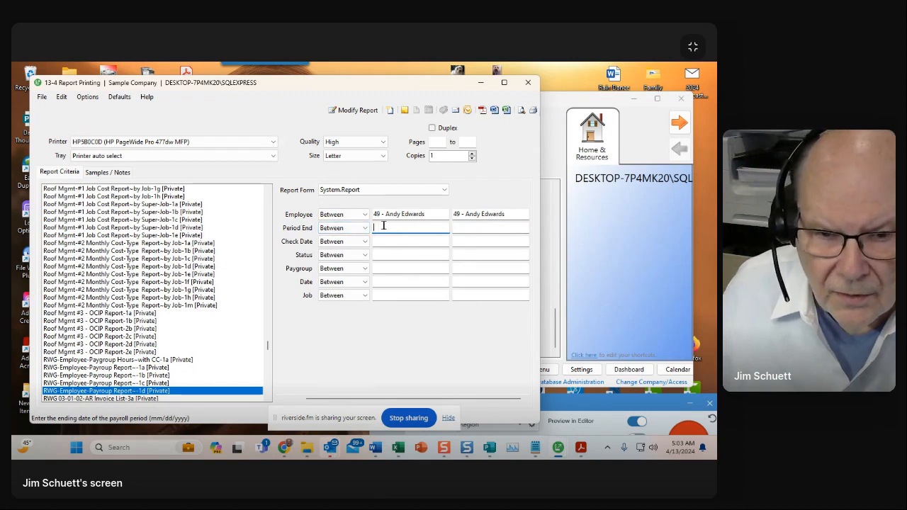
pyautogui.write('06/01/')
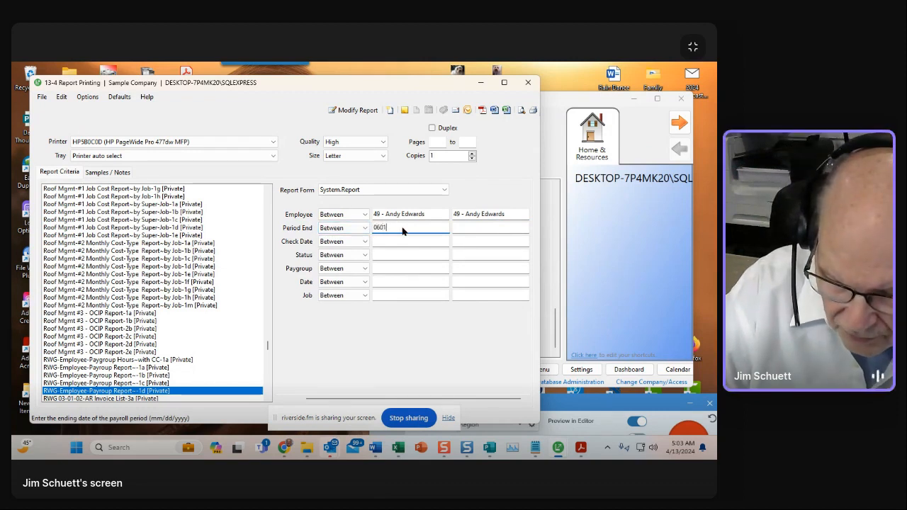
pyautogui.write('2021')
pyautogui.press('Tab')
pyautogui.write('0630')
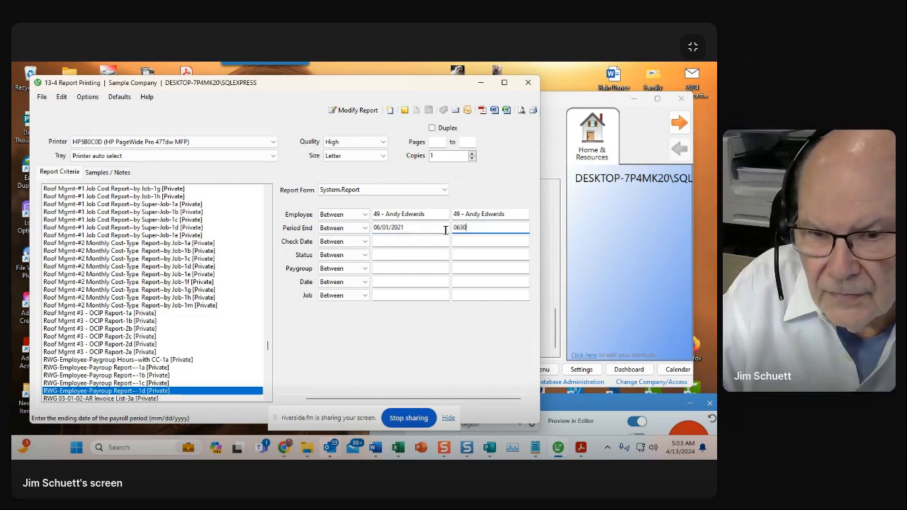
pyautogui.doubleClick(486, 227)
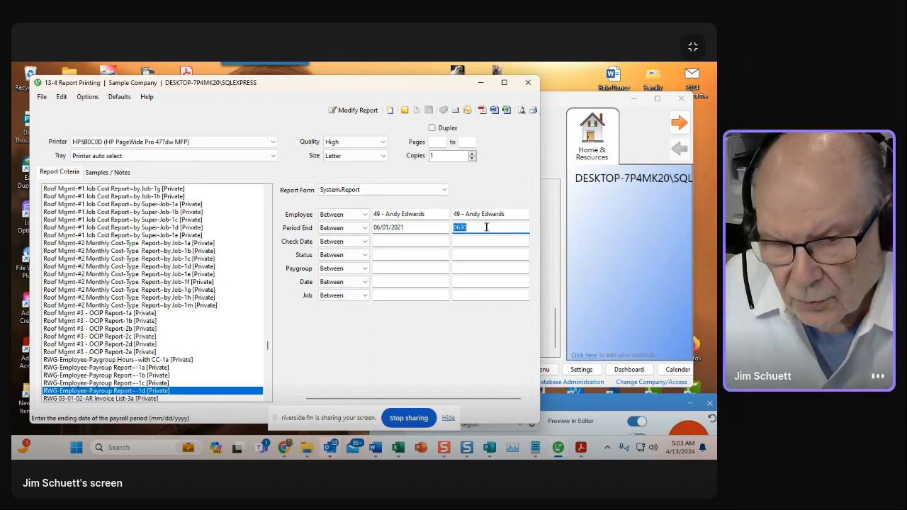
pyautogui.press('BackSpace')
pyautogui.doubleClick(414, 227)
pyautogui.press('BackSpace')
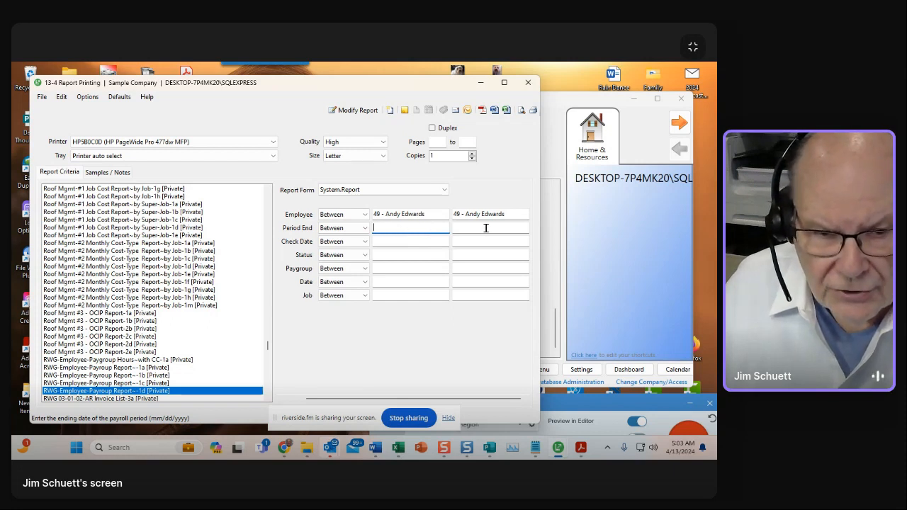
# - Limit the Status criterion to values Less than 5, so that void payroll records are excluded
pyautogui.click(378, 253)
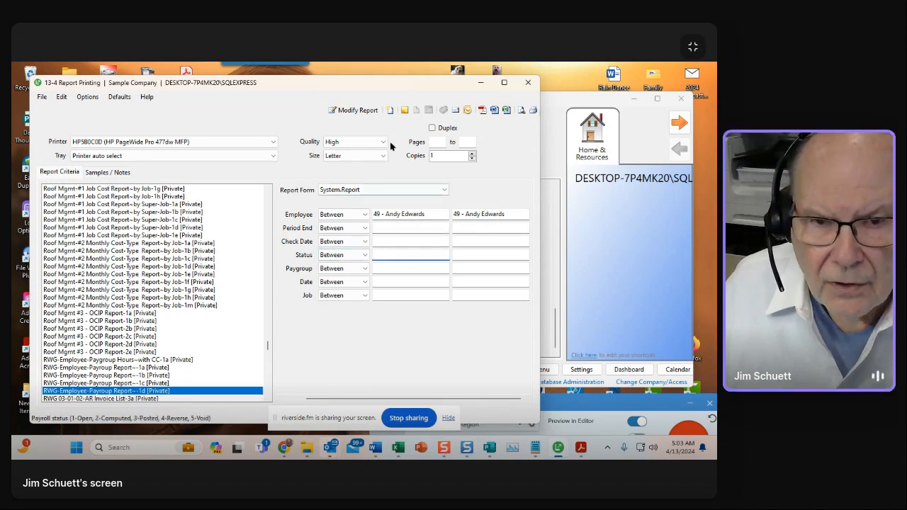
pyautogui.moveTo(400, 84); pyautogui.dragTo(402, 92)
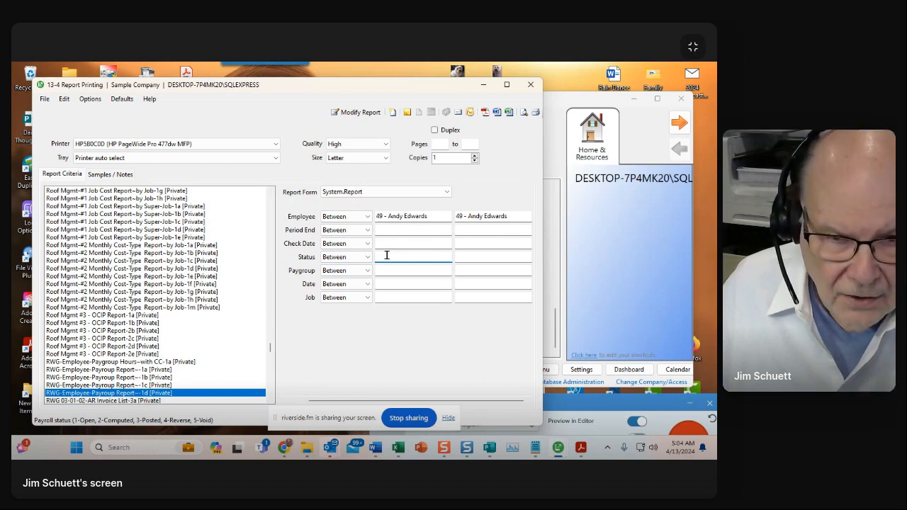
pyautogui.click(358, 258)
pyautogui.click(360, 259)
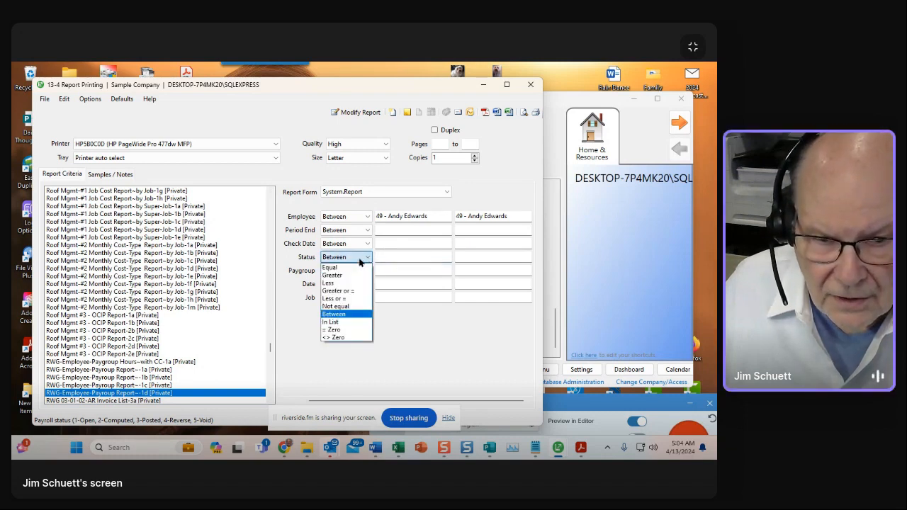
pyautogui.click(333, 283)
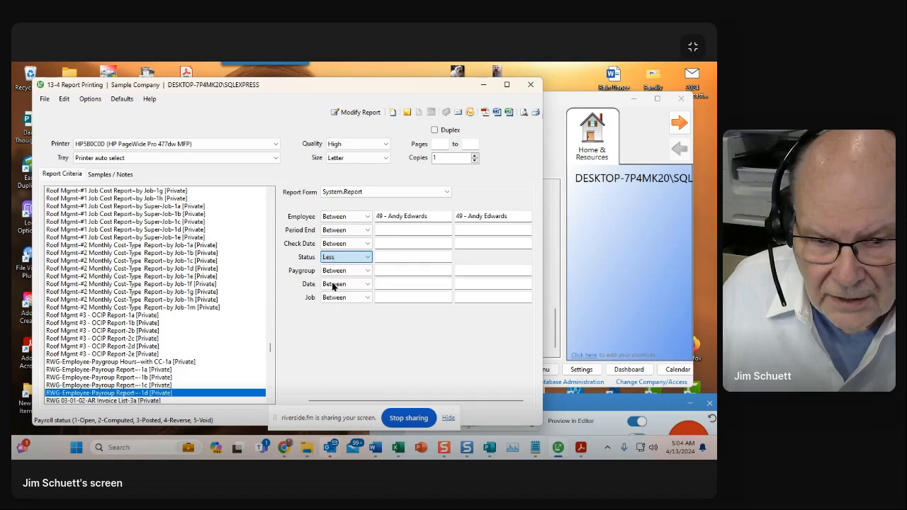
pyautogui.click(382, 256)
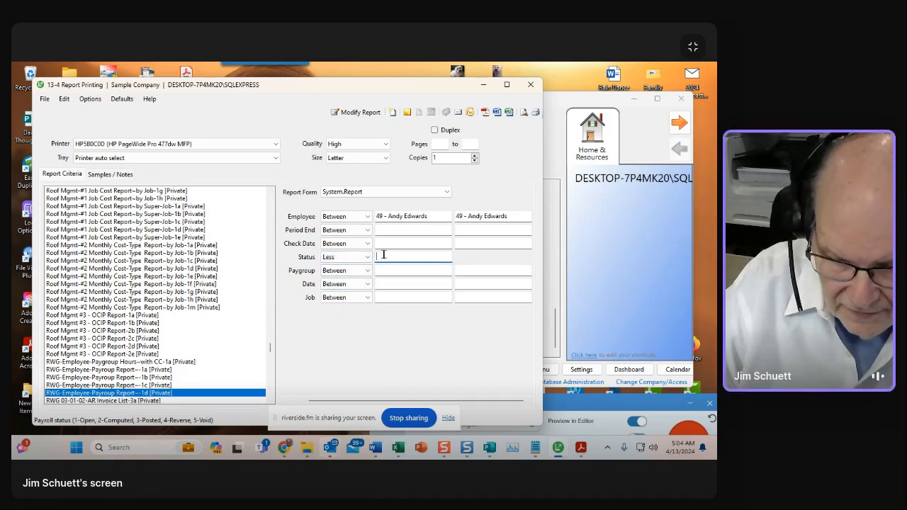
pyautogui.write('5')
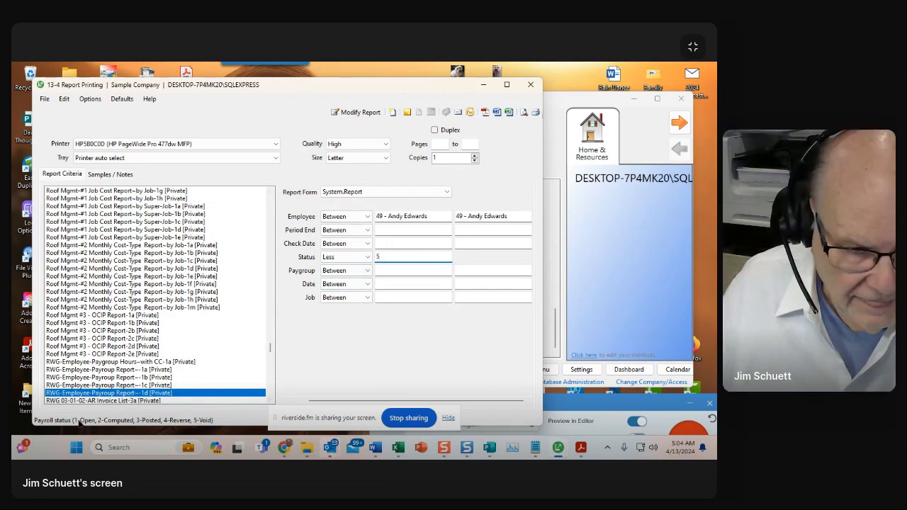
# - Set the Paygroup criterion to <> Zero and preview the report on screen
pyautogui.click(390, 270)
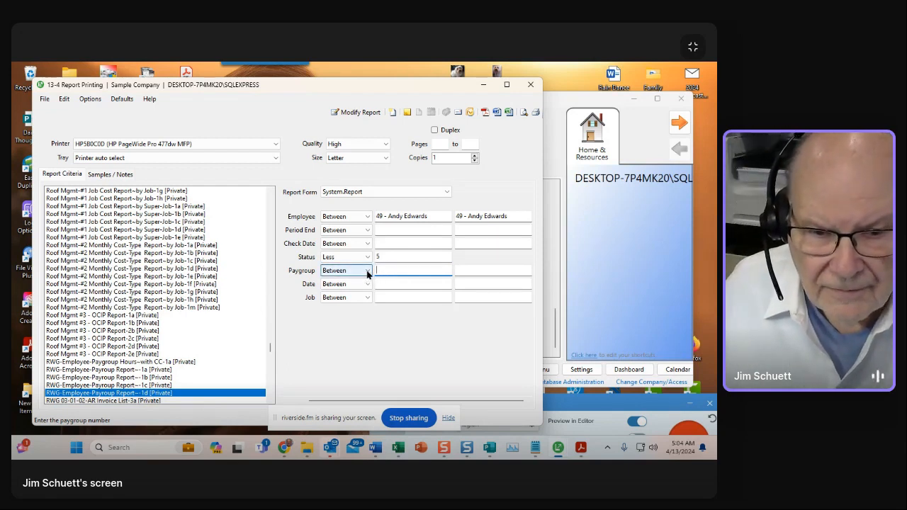
pyautogui.click(367, 274)
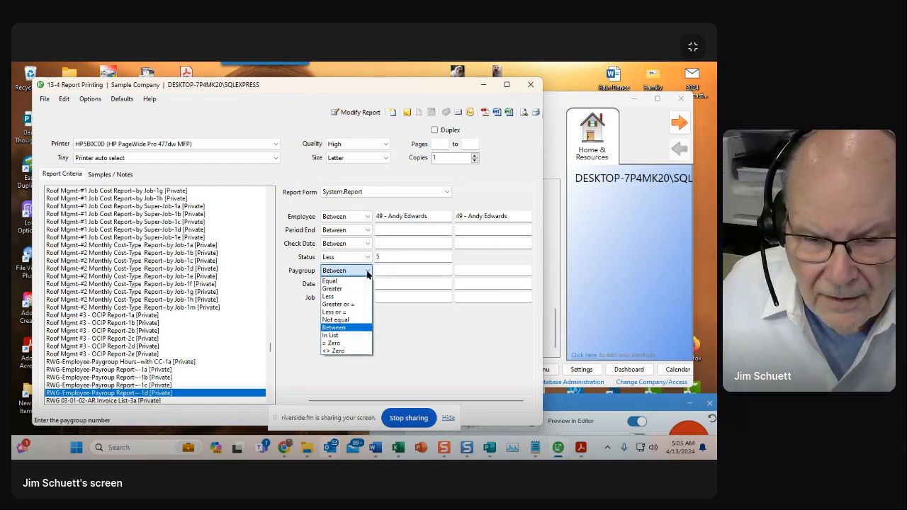
pyautogui.click(329, 352)
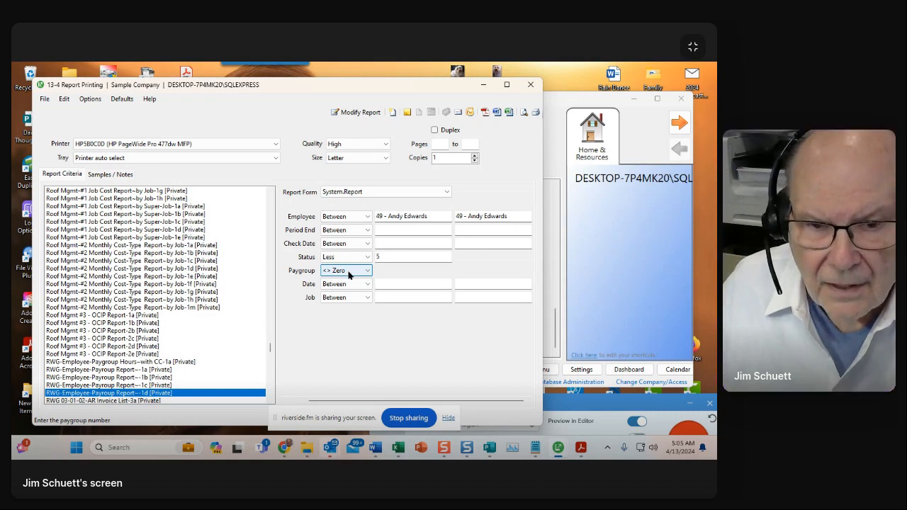
pyautogui.moveTo(385, 82)
pyautogui.mouseDown()
pyautogui.moveTo(381, 69)
pyautogui.moveTo(383, 86)
pyautogui.mouseUp()
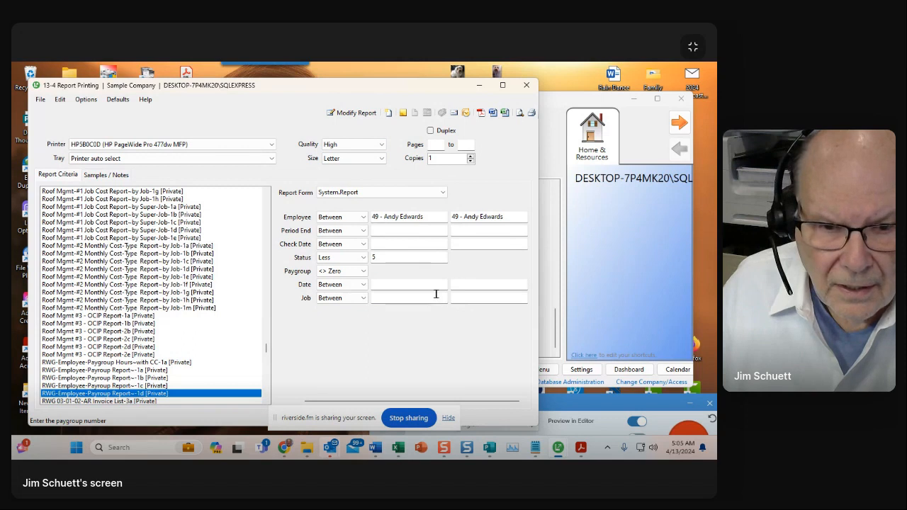
pyautogui.click(520, 113)
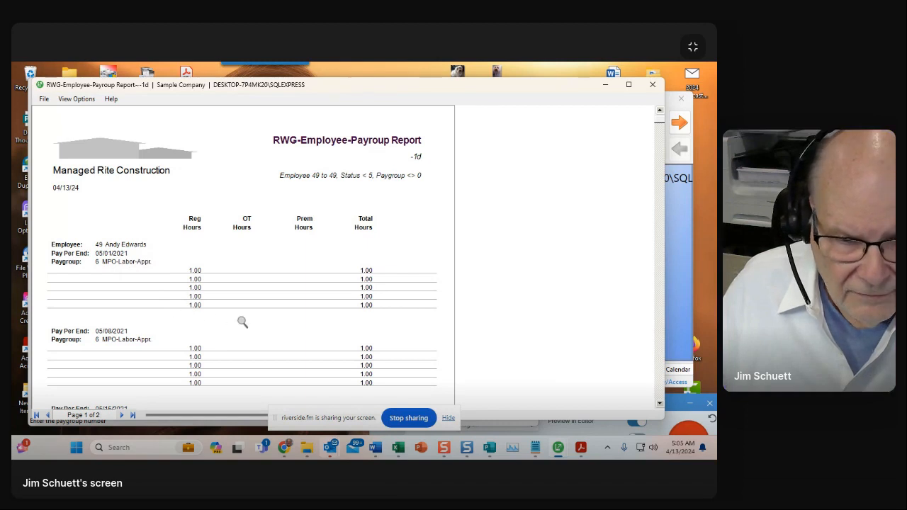
# - Review the hours lines for each pay period end and paygroup on both pages of the report preview
pyautogui.scroll(-2, 432, 299)
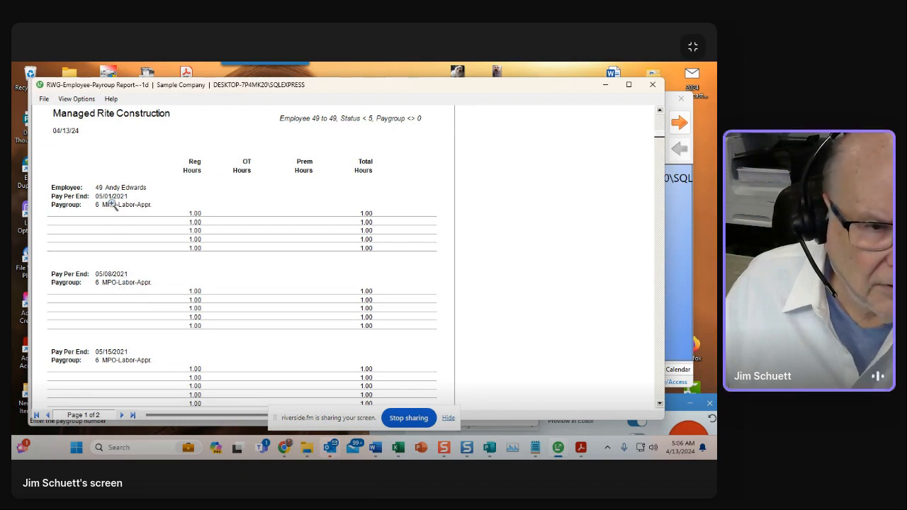
pyautogui.scroll(-2, 130, 270)
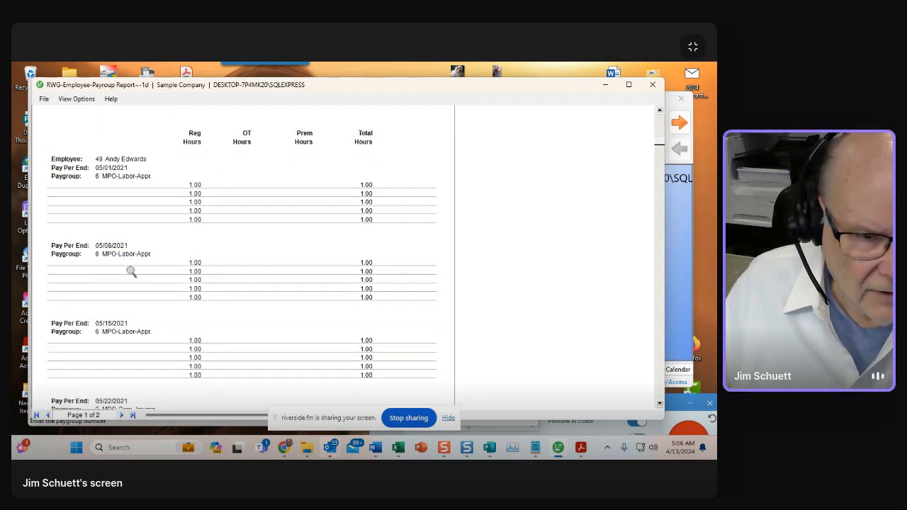
pyautogui.scroll(-1, 135, 279)
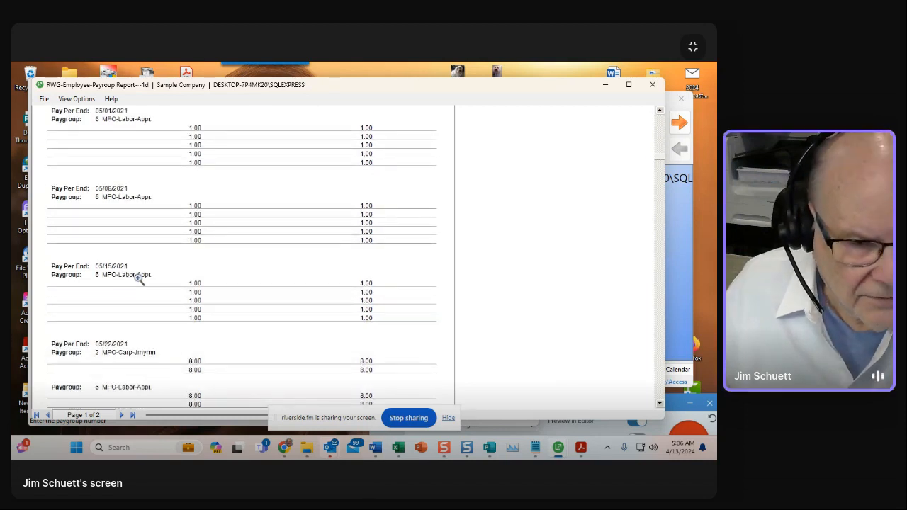
pyautogui.scroll(-1, 136, 289)
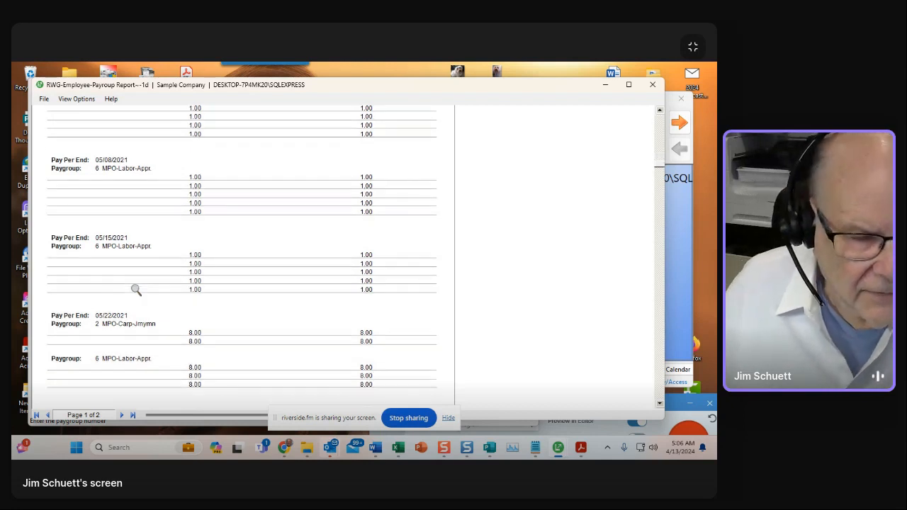
pyautogui.scroll(-1, 136, 289)
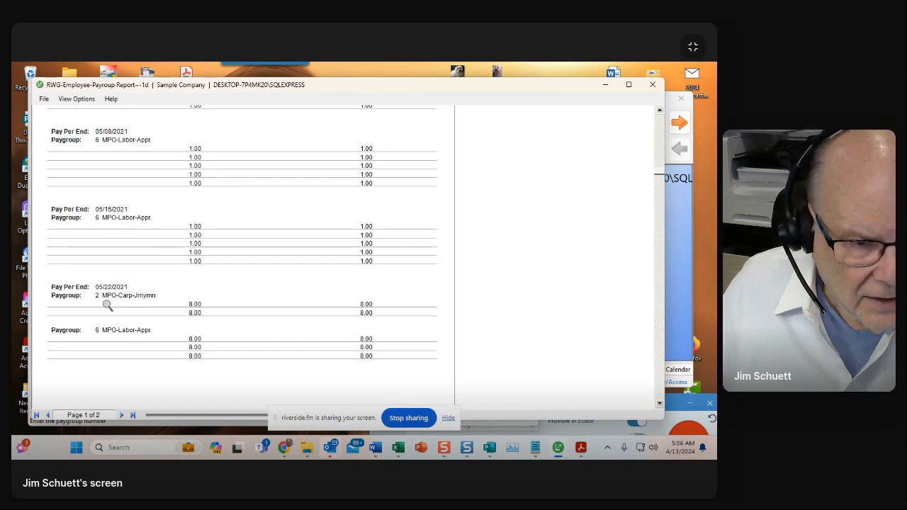
pyautogui.scroll(-2, 107, 304)
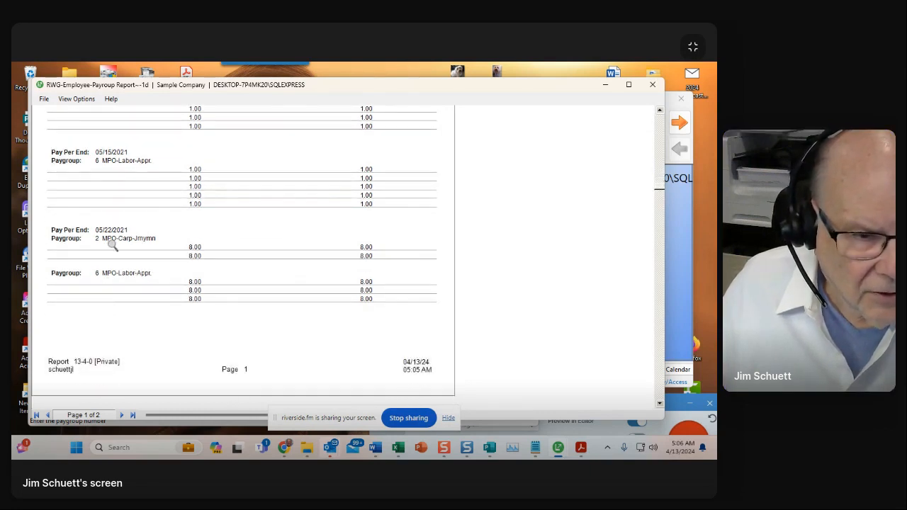
pyautogui.scroll(-1, 131, 282)
pyautogui.scroll(-1, 131, 283)
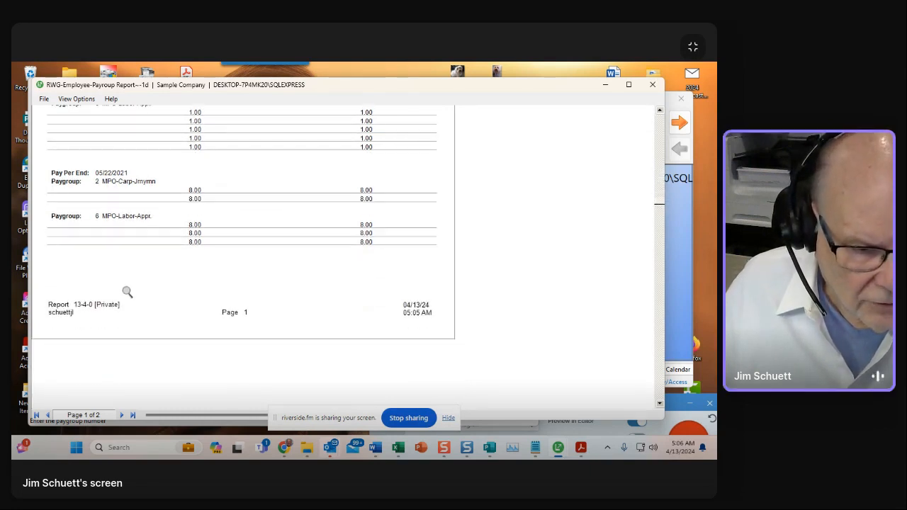
pyautogui.scroll(1, 122, 414)
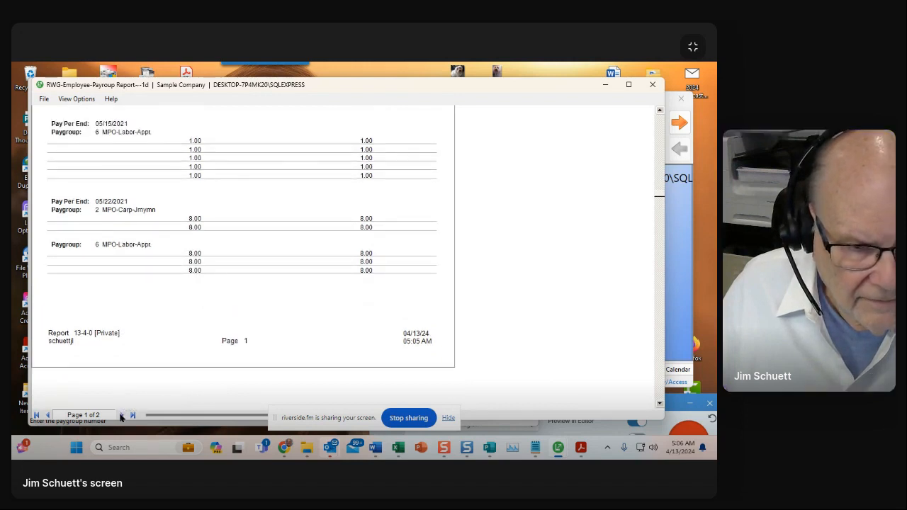
pyautogui.click(122, 415)
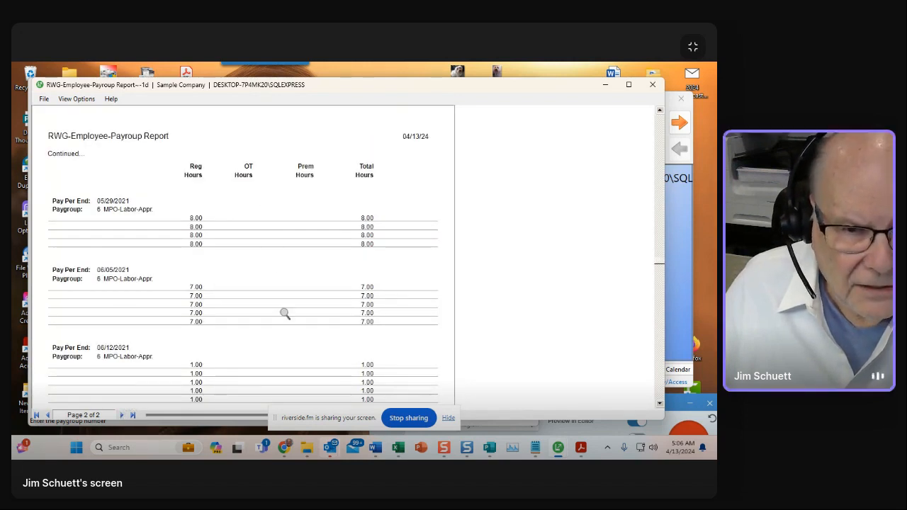
pyautogui.click(37, 416)
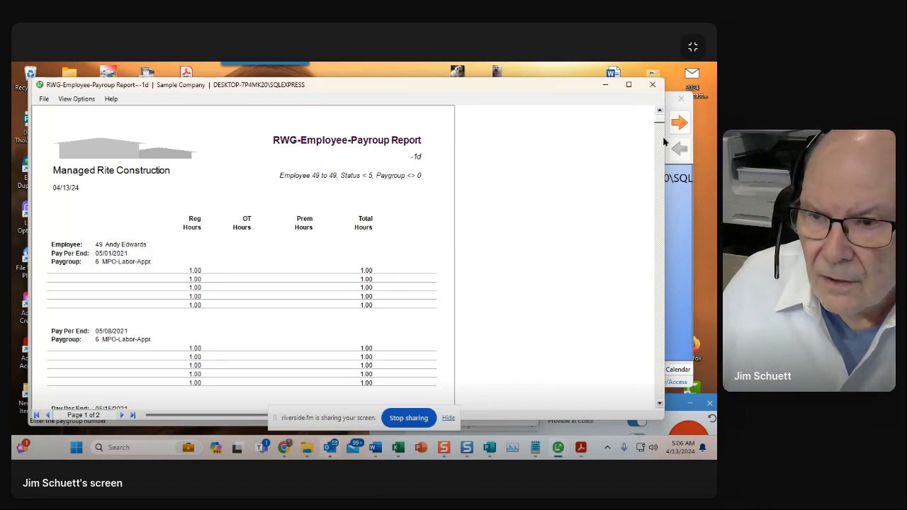
# - Narrow the report preview window to the page width and move it clear of the report criteria
pyautogui.moveTo(666, 138); pyautogui.dragTo(468, 137)
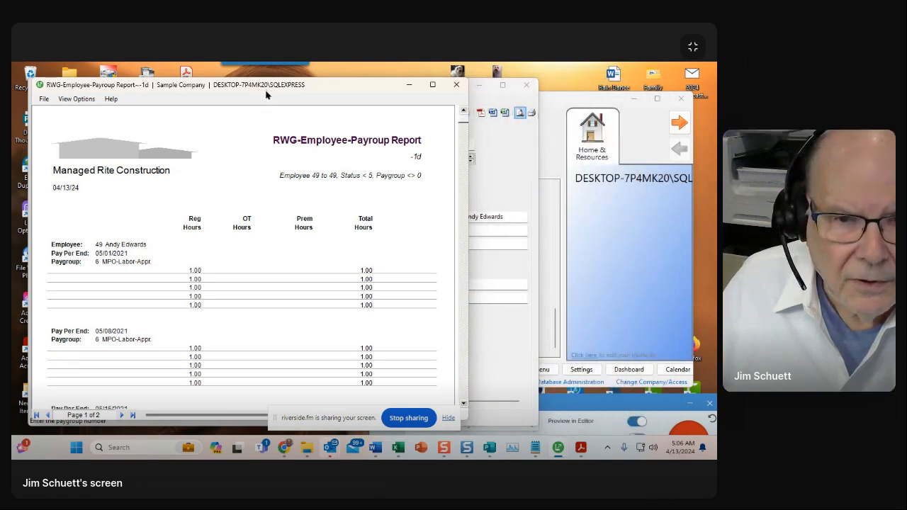
pyautogui.scroll(-1, 410, 262)
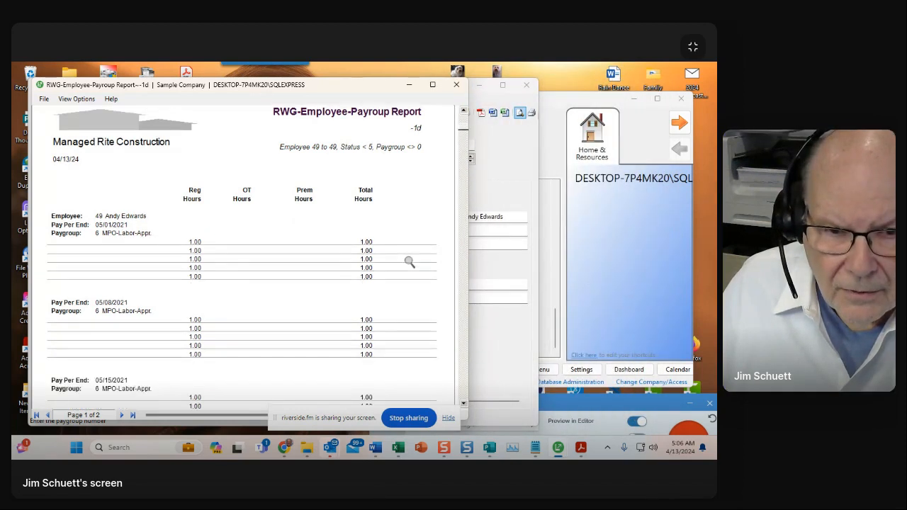
pyautogui.scroll(-2, 410, 262)
pyautogui.scroll(-1, 409, 262)
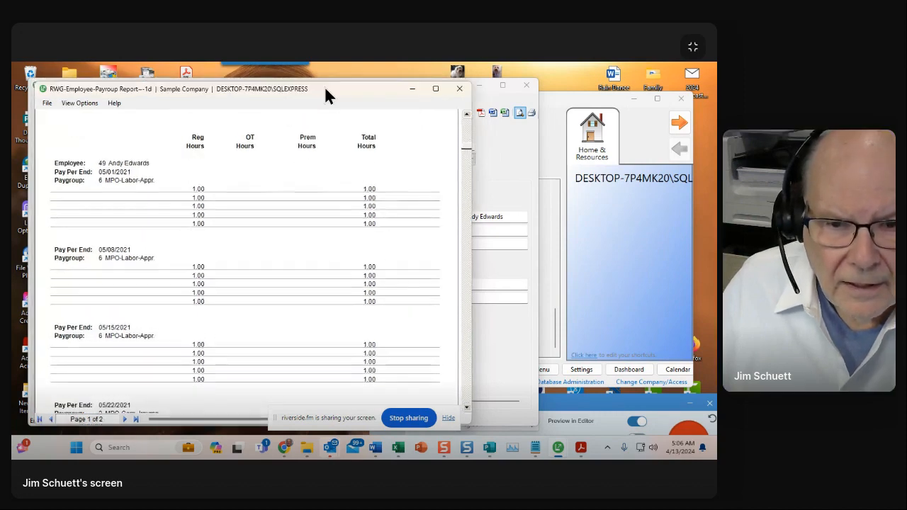
pyautogui.moveTo(324, 86); pyautogui.dragTo(575, 285)
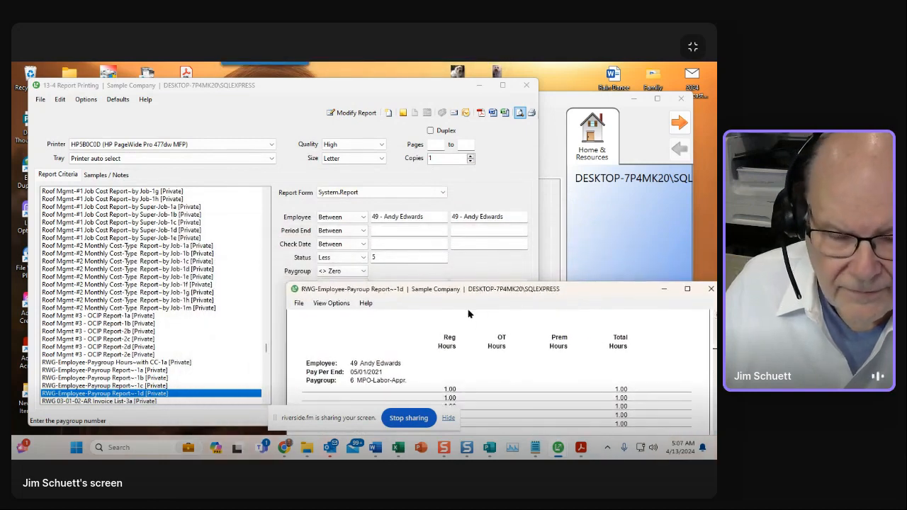
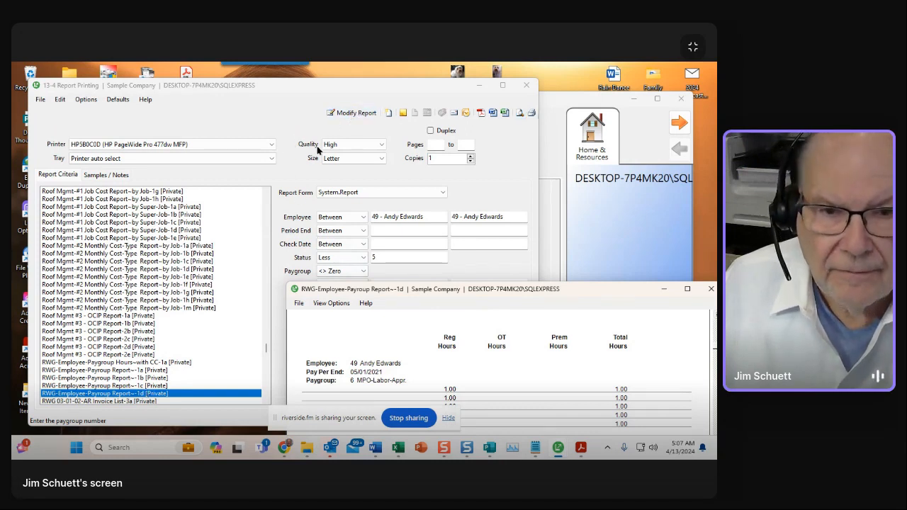
# - Open the report RWG-Employee-Payroup Report~-1d in the Report Writer for modification
pyautogui.click(343, 116)
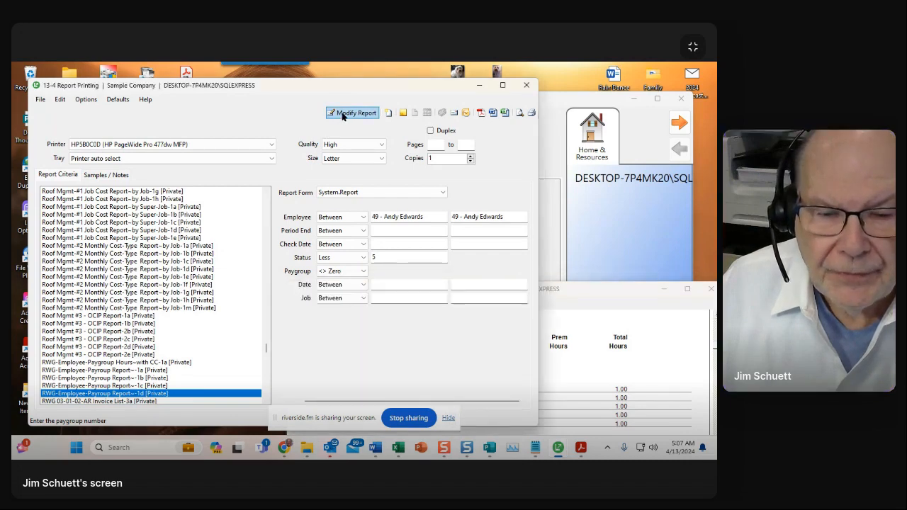
pyautogui.moveTo(349, 85); pyautogui.dragTo(347, 79)
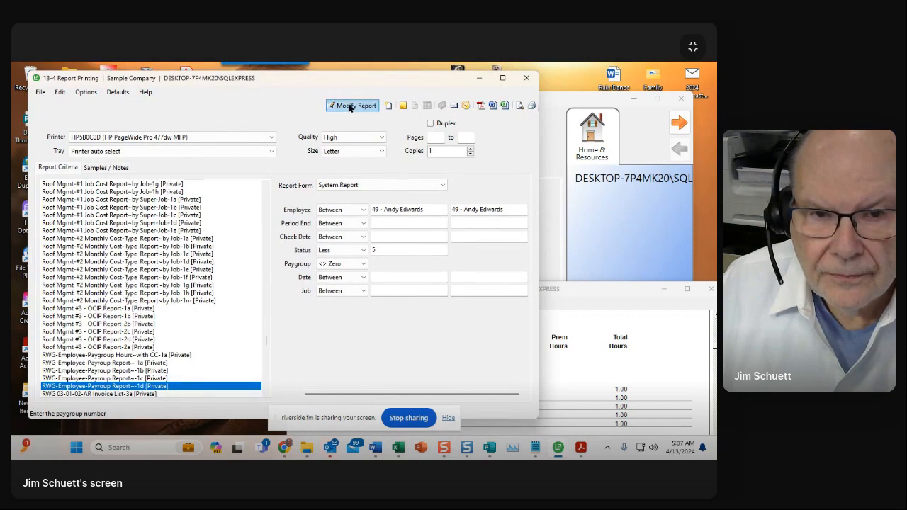
pyautogui.click(347, 108)
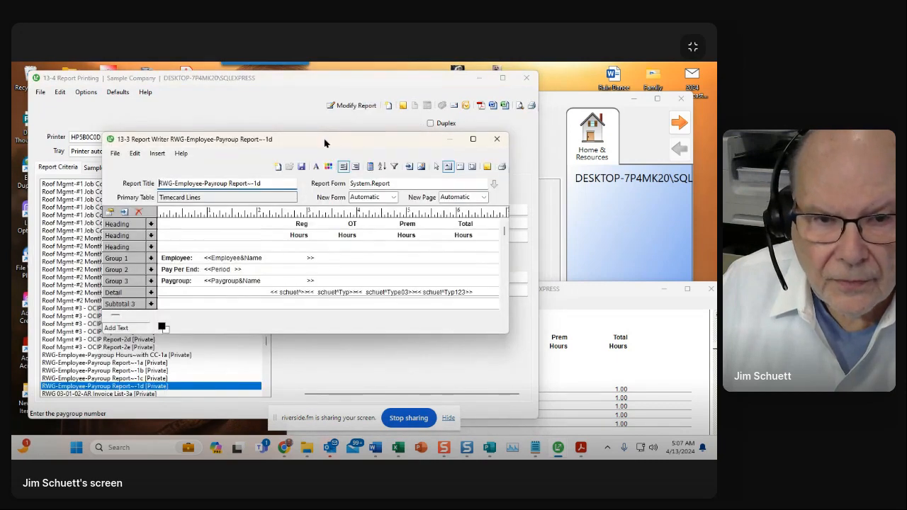
pyautogui.moveTo(324, 144); pyautogui.dragTo(317, 117)
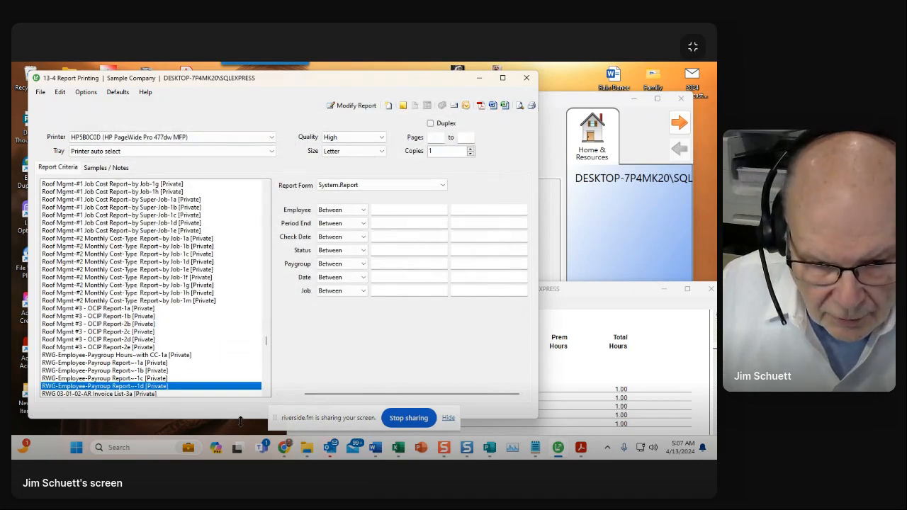
# - Shorten the Report Printing window, move the report preview up below it, and return to Report Printing
pyautogui.moveTo(240, 420); pyautogui.dragTo(250, 278)
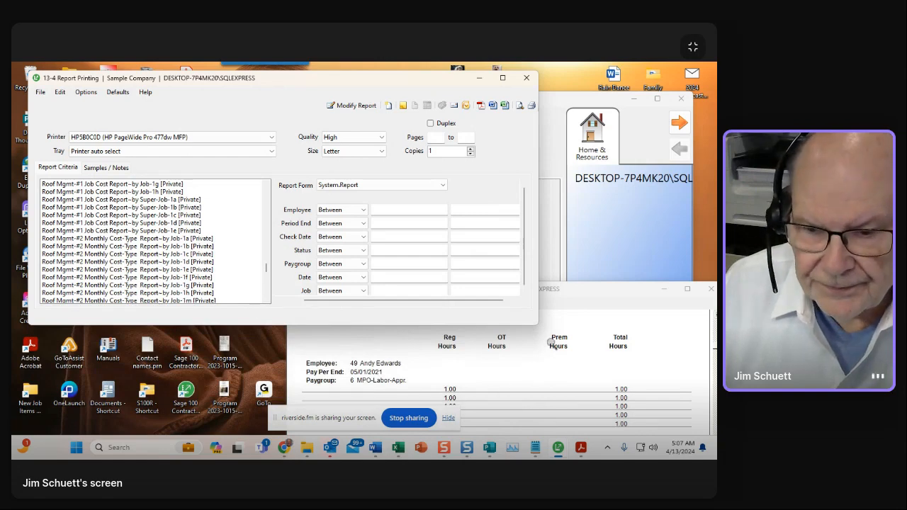
pyautogui.moveTo(574, 304); pyautogui.dragTo(585, 270)
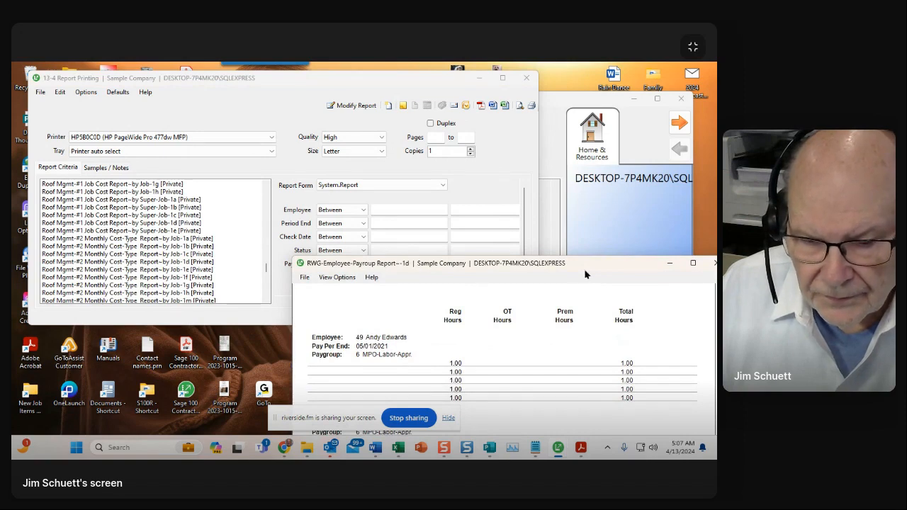
pyautogui.click(260, 314)
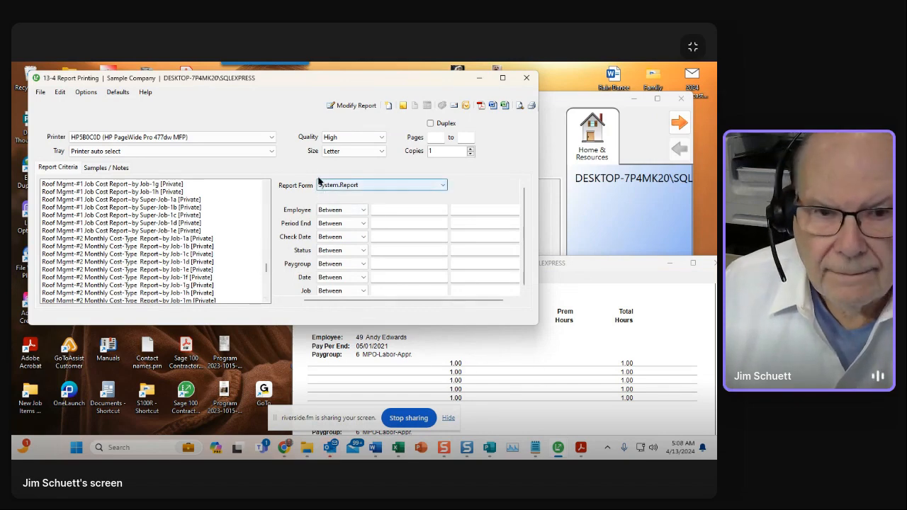
# - Open the selected report in the Report Writer and enlarge its window to show the subtotal and total rows
pyautogui.click(339, 107)
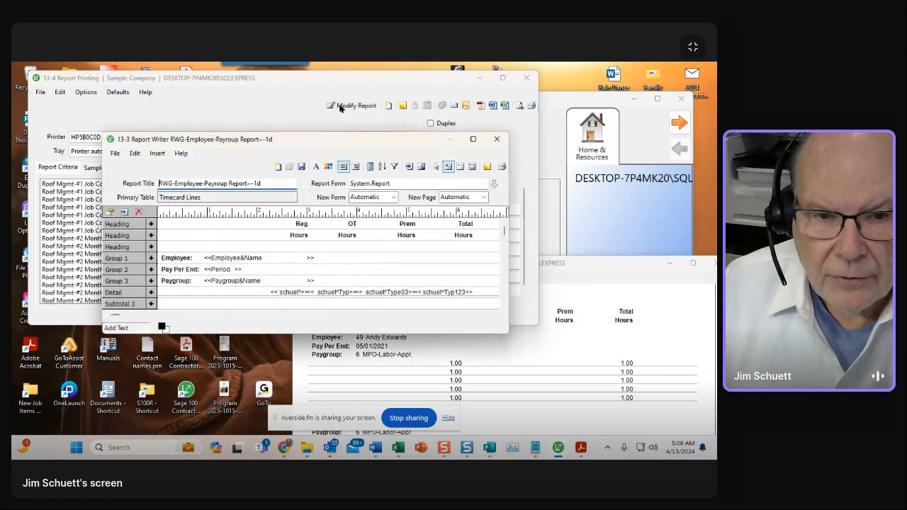
pyautogui.moveTo(334, 145); pyautogui.dragTo(296, 107)
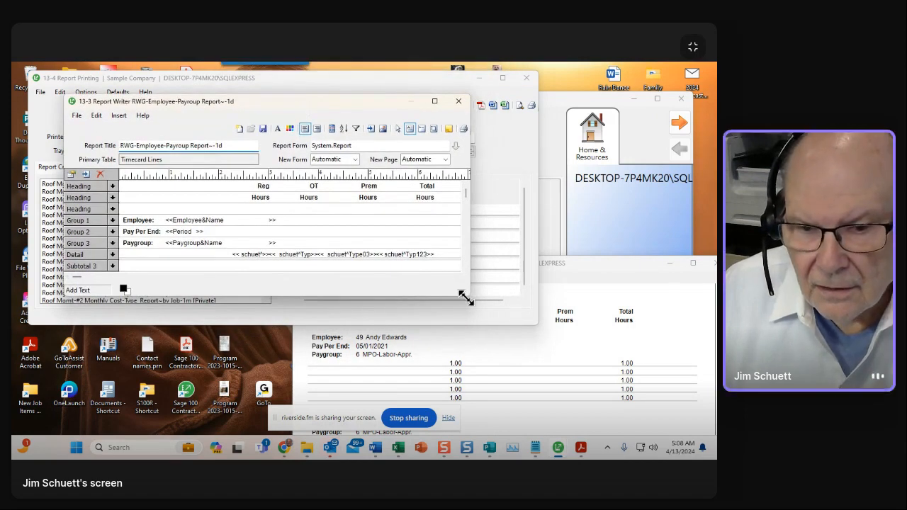
pyautogui.moveTo(464, 297); pyautogui.dragTo(550, 311)
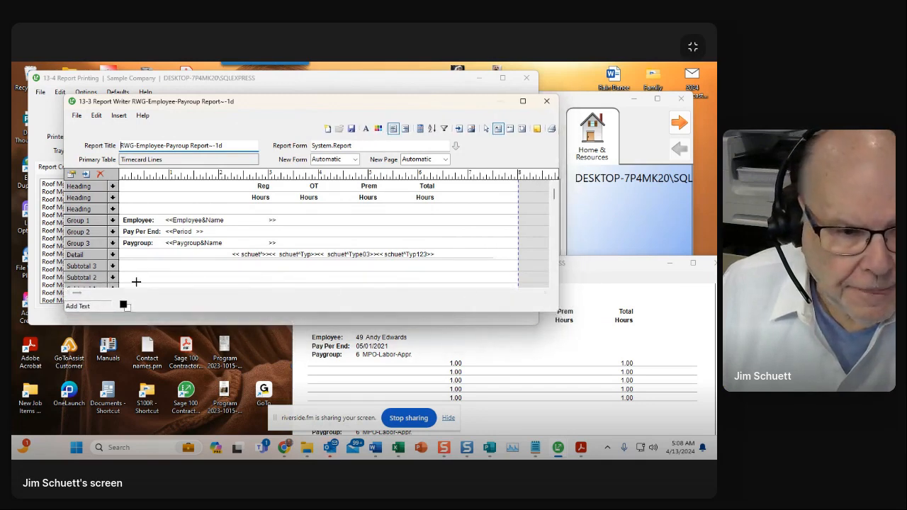
pyautogui.moveTo(180, 312); pyautogui.dragTo(178, 334)
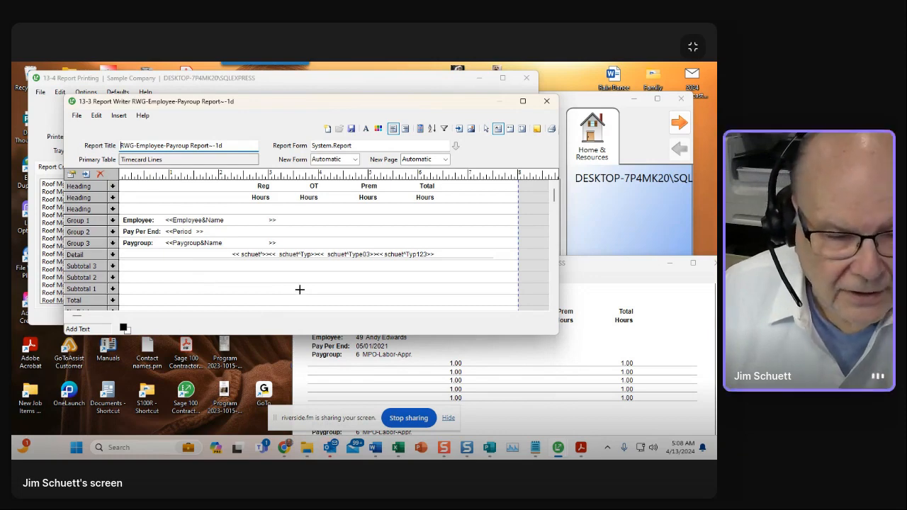
# - Copy the Reg Hours field from the Detail row into the Subtotal 3, Subtotal 2 and Subtotal 1 rows
pyautogui.rightClick(249, 254)
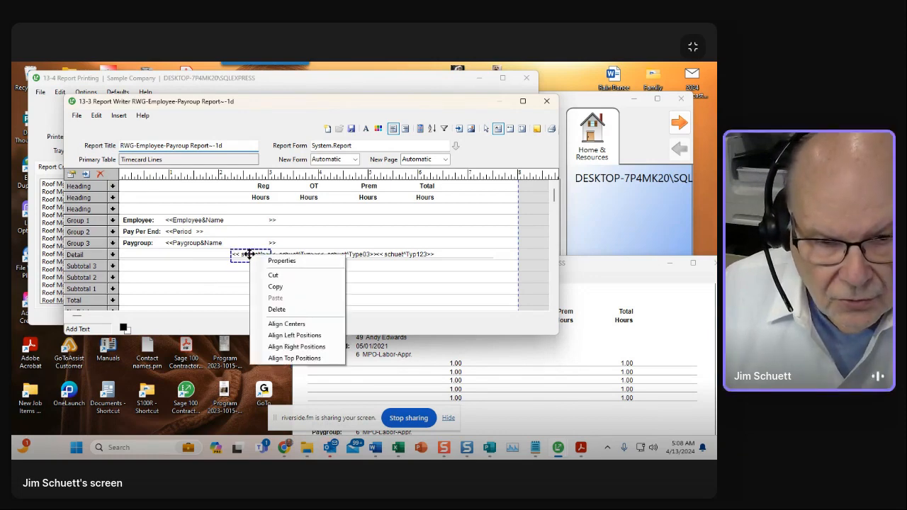
pyautogui.click(270, 288)
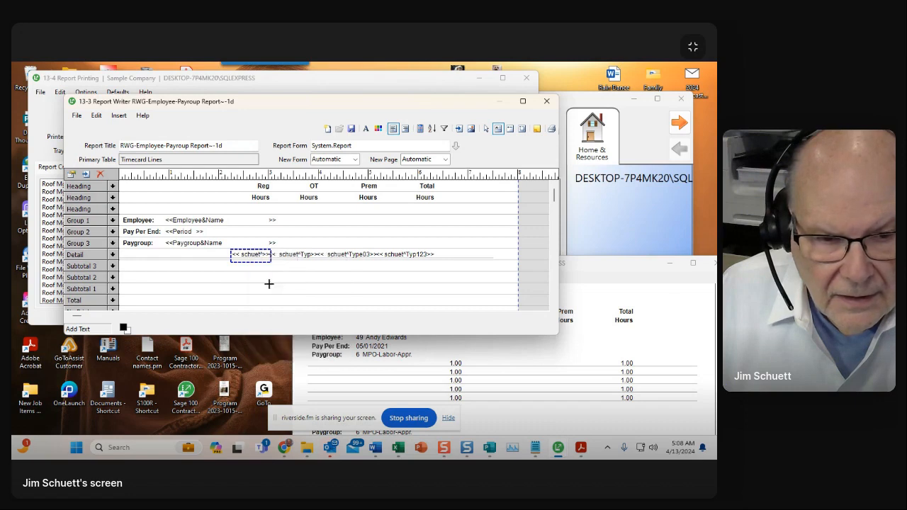
pyautogui.rightClick(217, 261)
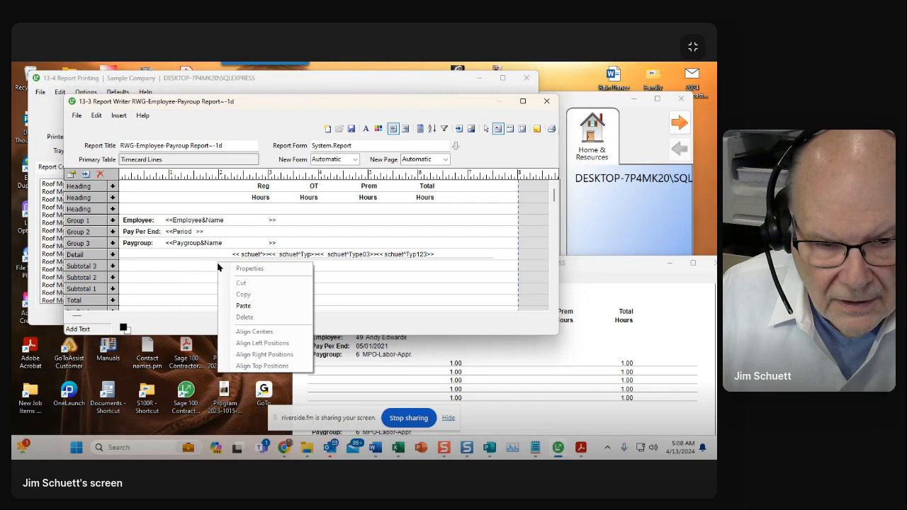
pyautogui.click(230, 303)
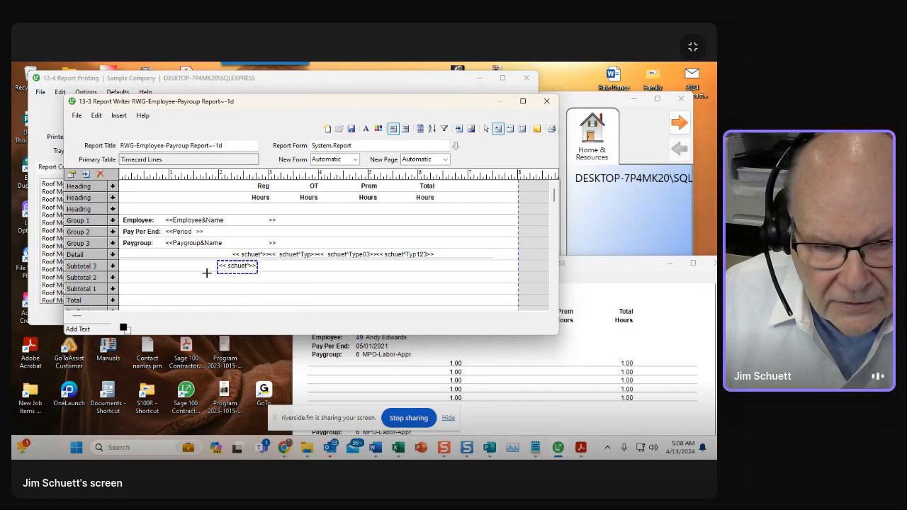
pyautogui.rightClick(206, 272)
pyautogui.click(230, 316)
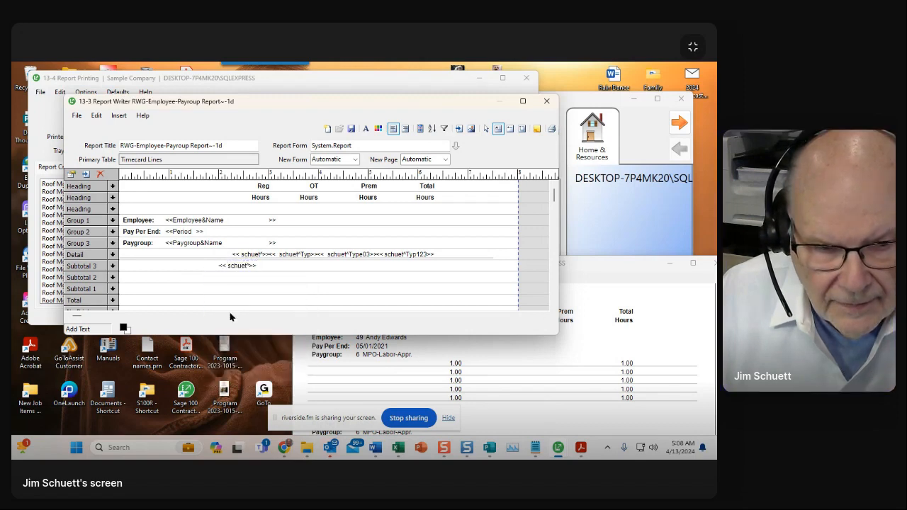
pyautogui.rightClick(195, 283)
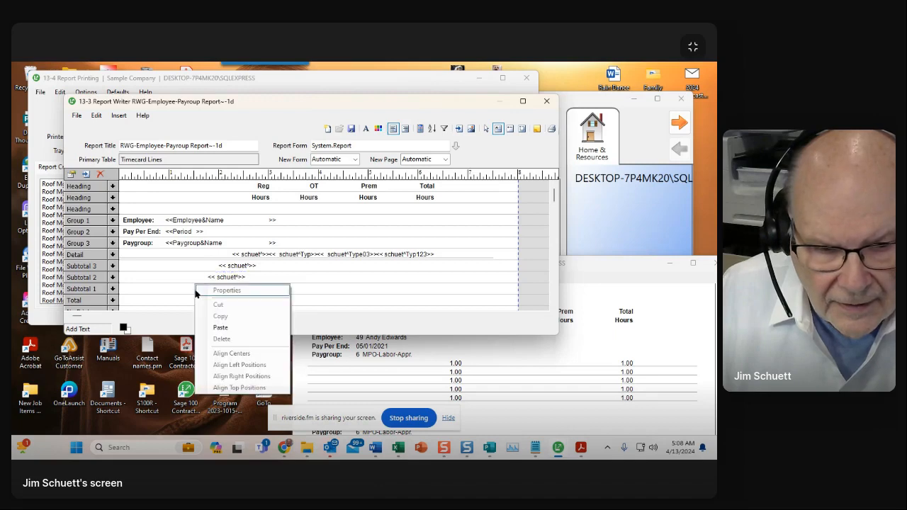
pyautogui.click(221, 328)
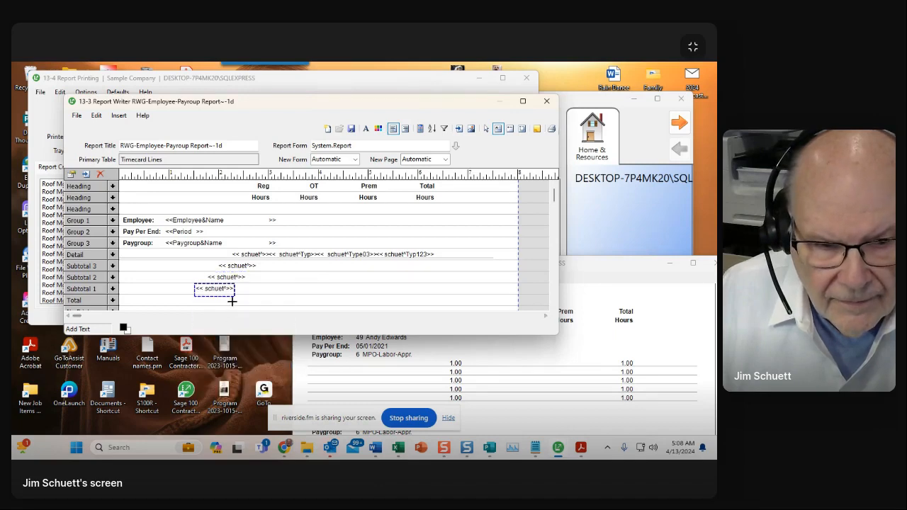
# - Align the right positions of the three Reg Hours subtotal fields with the Reg Hours field in the Detail row
pyautogui.click(249, 253)
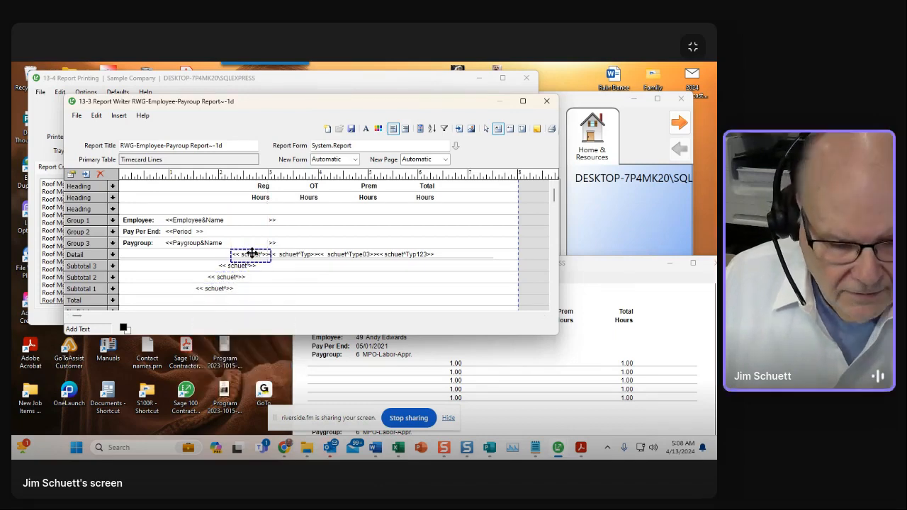
pyautogui.keyDown('shift'); pyautogui.click(245, 264); pyautogui.keyUp('shift')
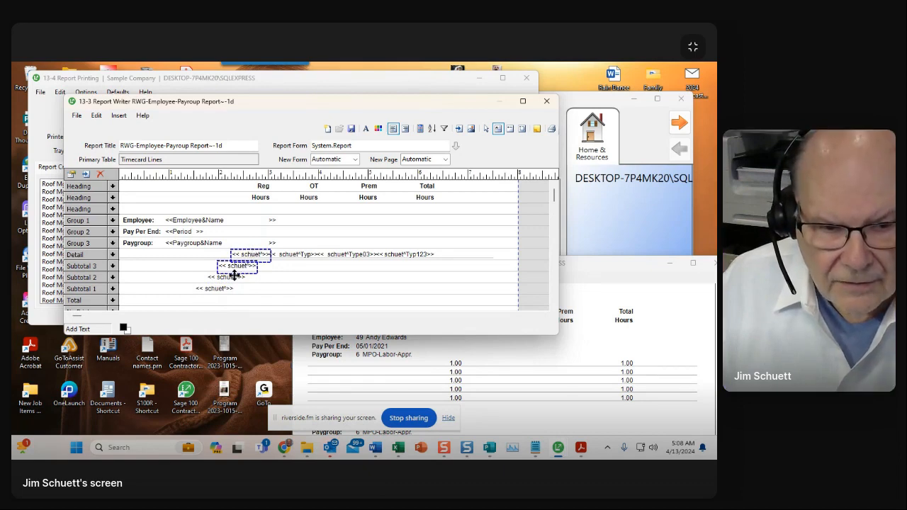
pyautogui.keyDown('shift'); pyautogui.click(226, 276); pyautogui.keyUp('shift')
pyautogui.keyDown('shift'); pyautogui.click(229, 287); pyautogui.keyUp('shift')
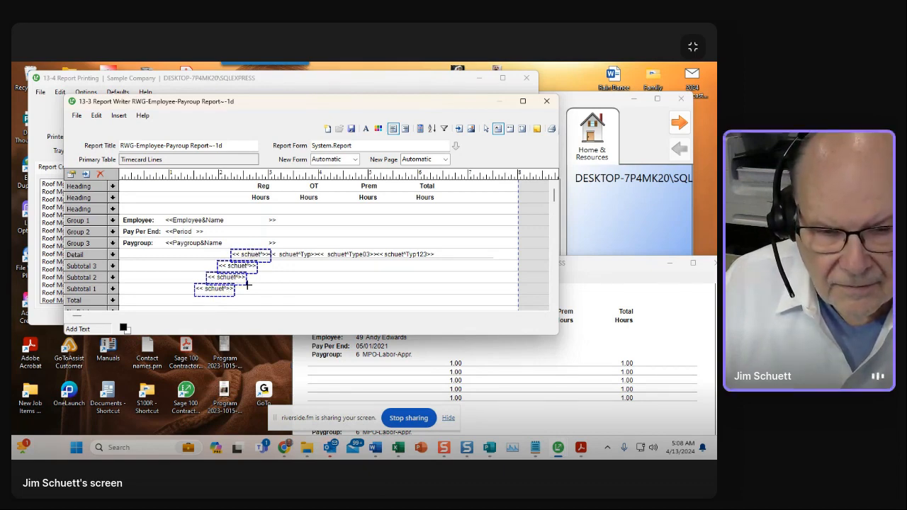
pyautogui.rightClick(260, 253)
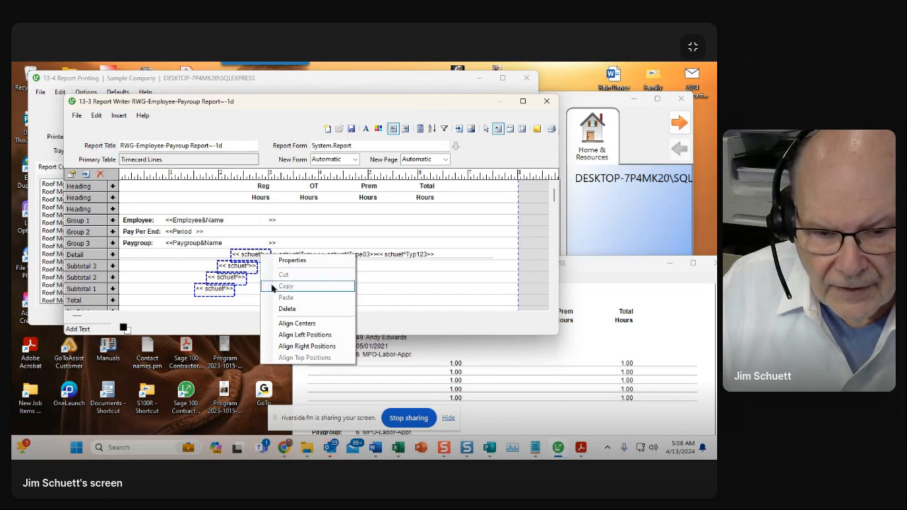
pyautogui.click(298, 346)
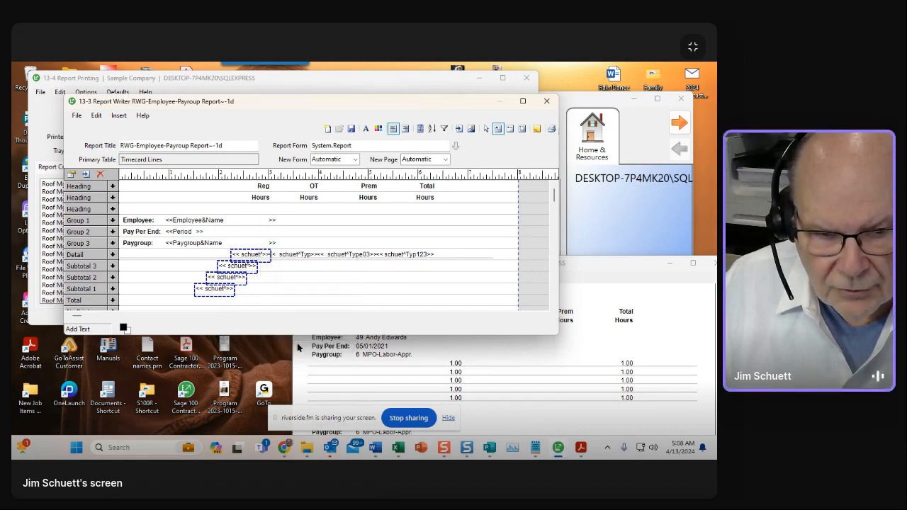
# - Make the Reg Hours fields in the Subtotal 3, Subtotal 2 and Subtotal 1 rows bold
pyautogui.click(252, 265)
pyautogui.keyDown('shift'); pyautogui.click(252, 278); pyautogui.keyUp('shift')
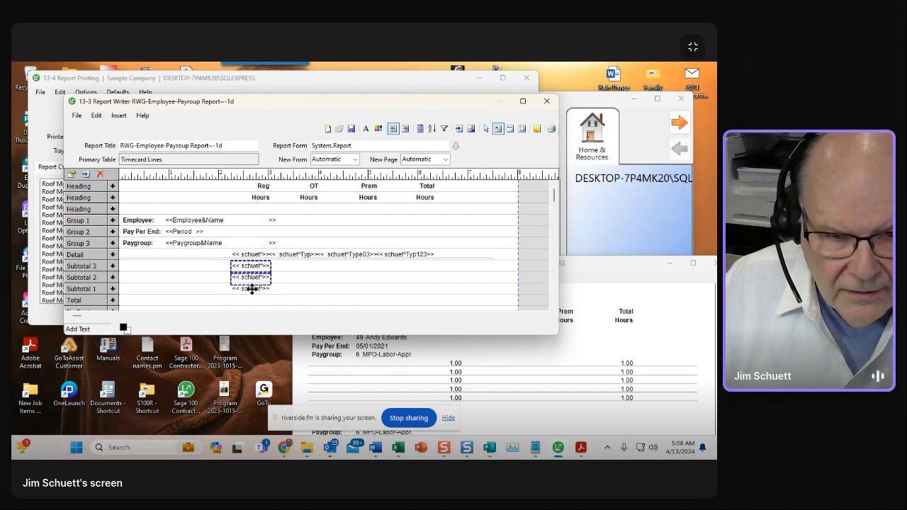
pyautogui.keyDown('shift'); pyautogui.click(252, 289); pyautogui.keyUp('shift')
pyautogui.rightClick(251, 263)
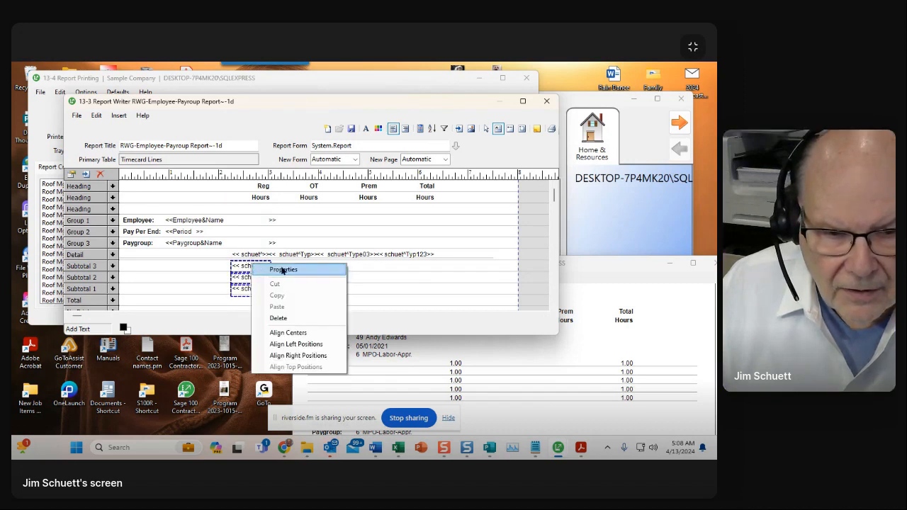
pyautogui.click(282, 269)
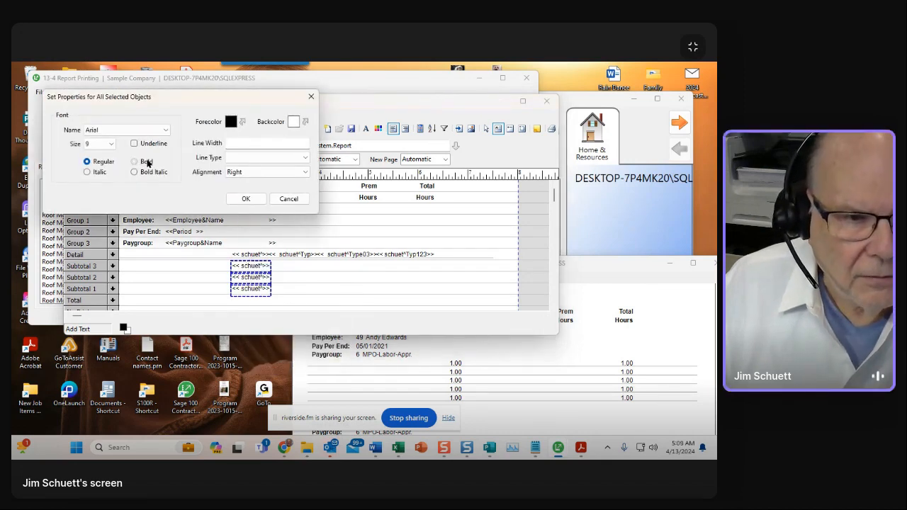
pyautogui.click(135, 162)
pyautogui.click(243, 199)
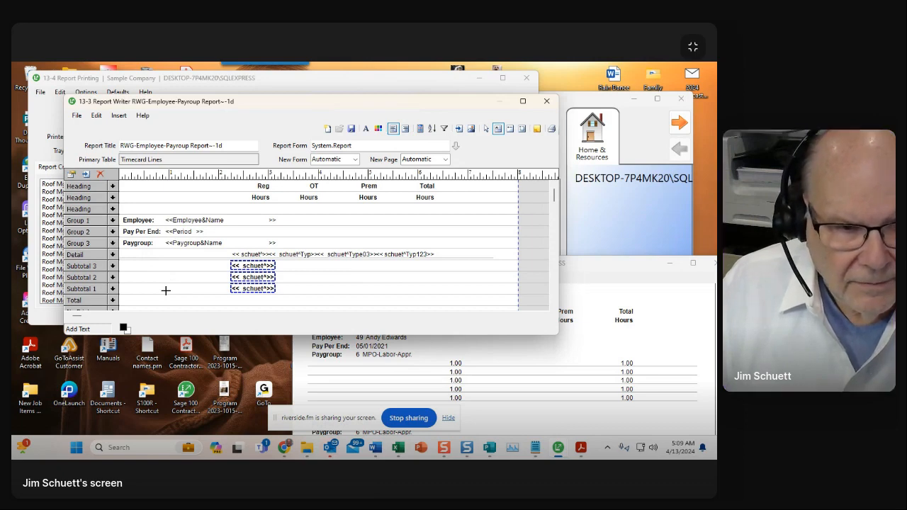
# - Save the design as private report RWG-Employee-Payroup Report~-1d and close the Report Writer
pyautogui.click(350, 129)
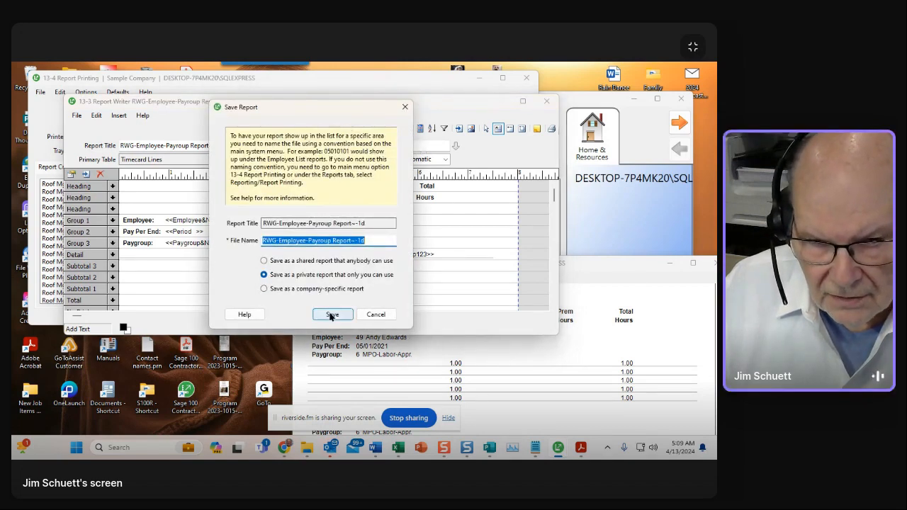
pyautogui.click(331, 315)
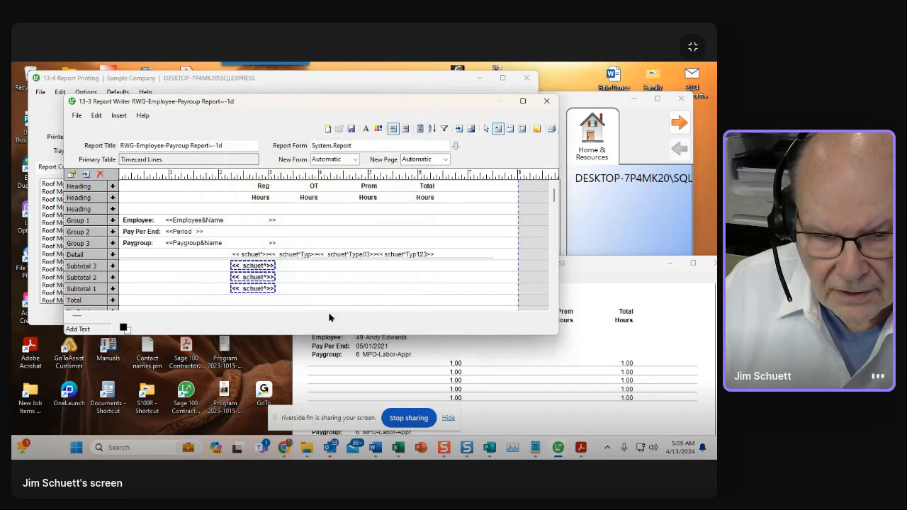
pyautogui.click(546, 103)
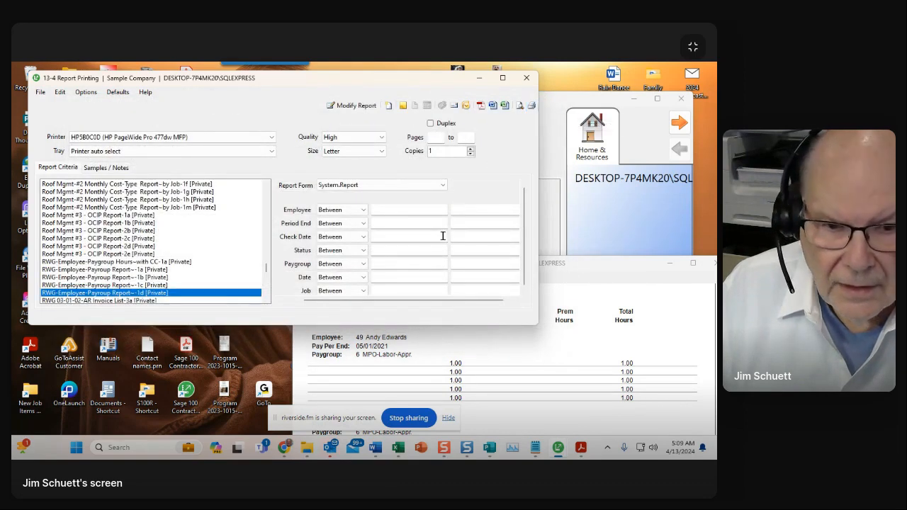
# - Limit the Employee criterion to the single employee from the earlier preview by entering the employee number
pyautogui.click(402, 209)
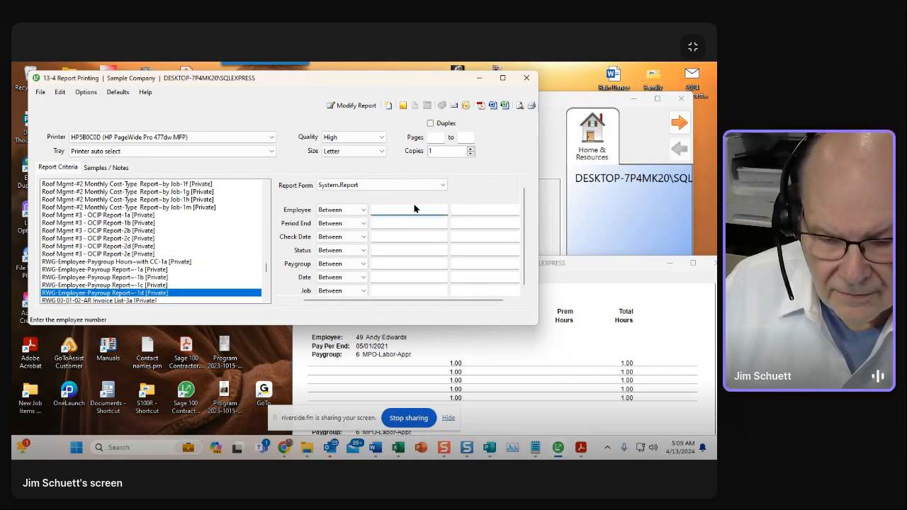
pyautogui.write('49')
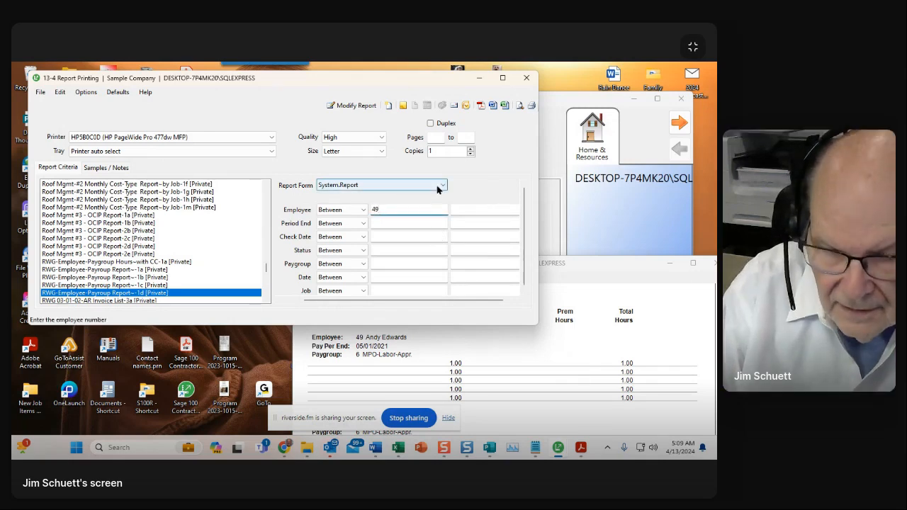
pyautogui.press('Tab')
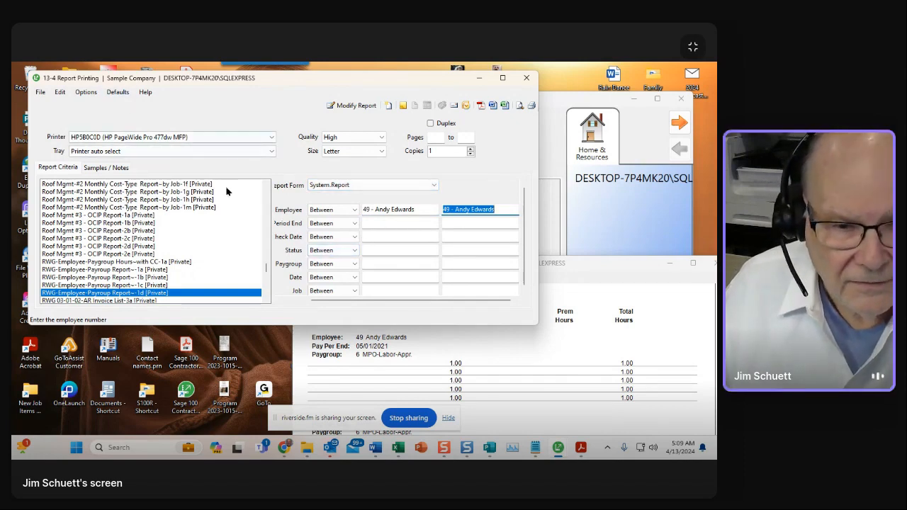
# - Set the Status criterion to Less with the value 5 and make the Report Printing window slightly taller
pyautogui.click(353, 250)
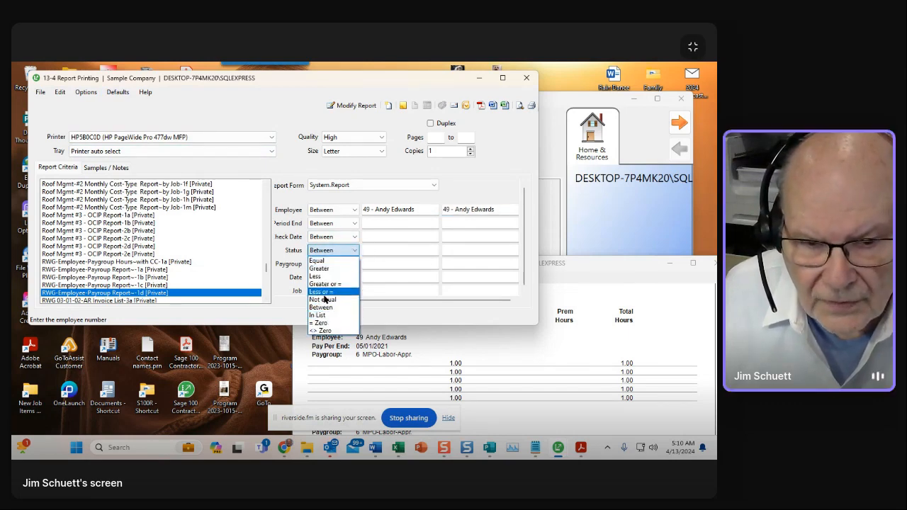
pyautogui.click(323, 276)
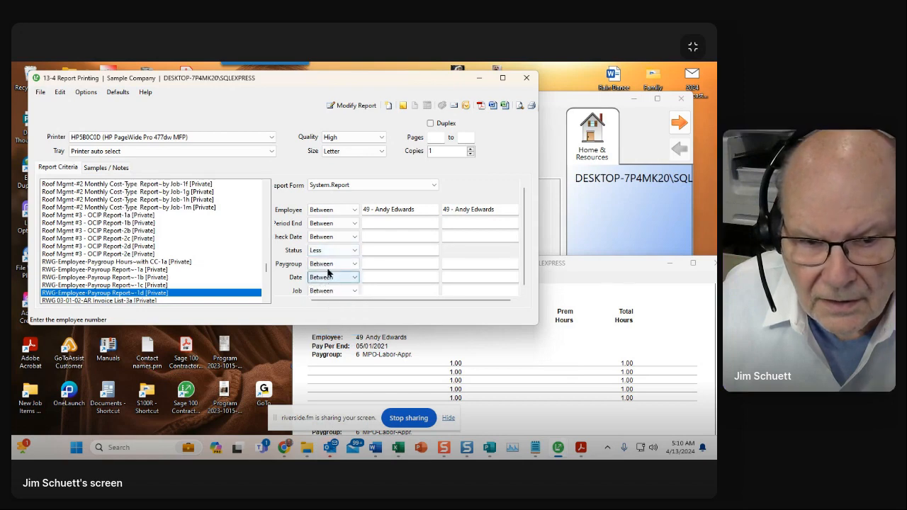
pyautogui.click(367, 250)
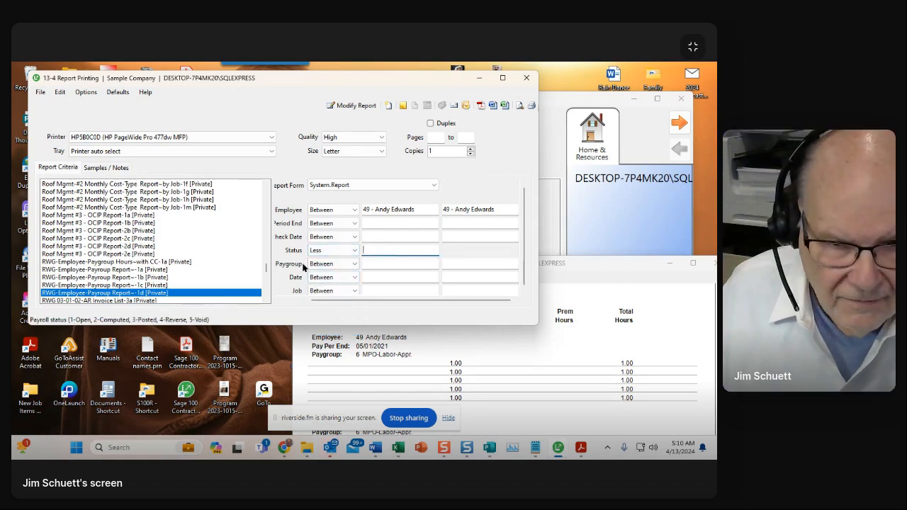
pyautogui.write('5')
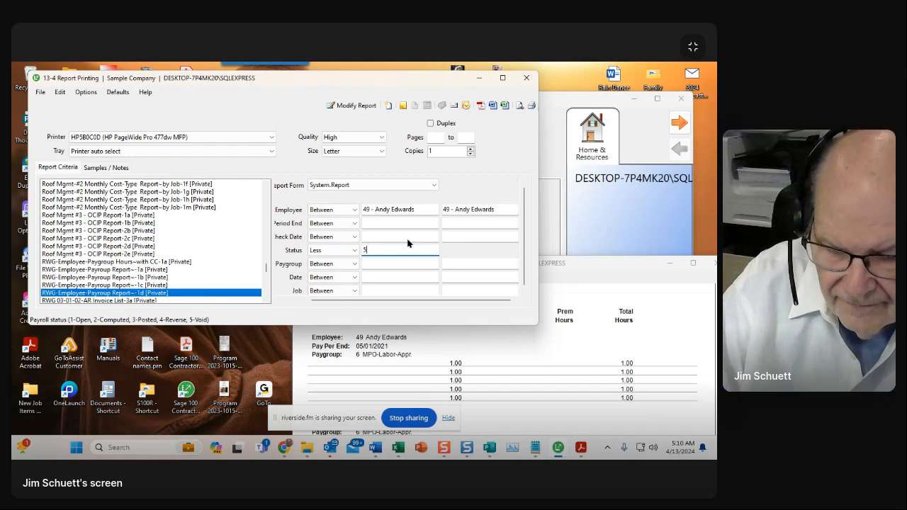
pyautogui.press('Tab')
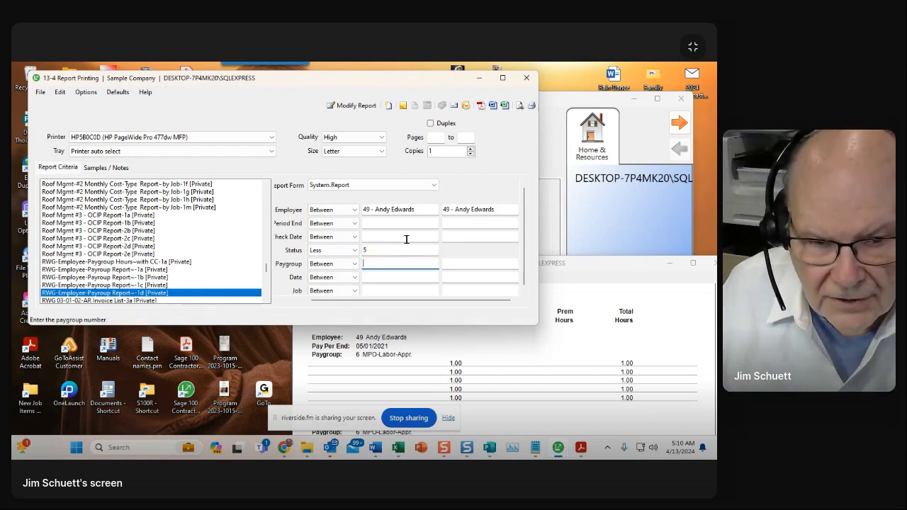
pyautogui.moveTo(375, 329)
pyautogui.mouseDown()
pyautogui.moveTo(374, 364)
pyautogui.moveTo(376, 340)
pyautogui.mouseUp()
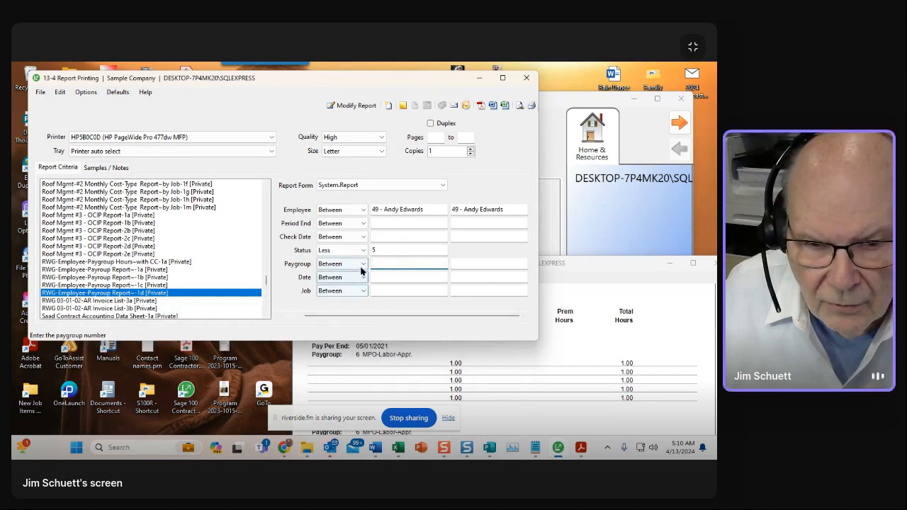
# - Set the Paygroup criterion to <> Zero and save the setup as the printing defaults and the default report
pyautogui.click(362, 263)
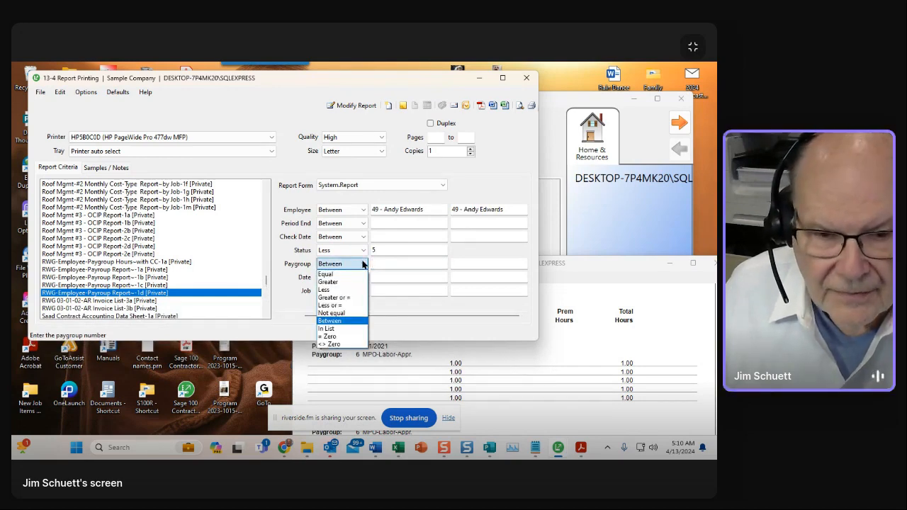
pyautogui.click(332, 345)
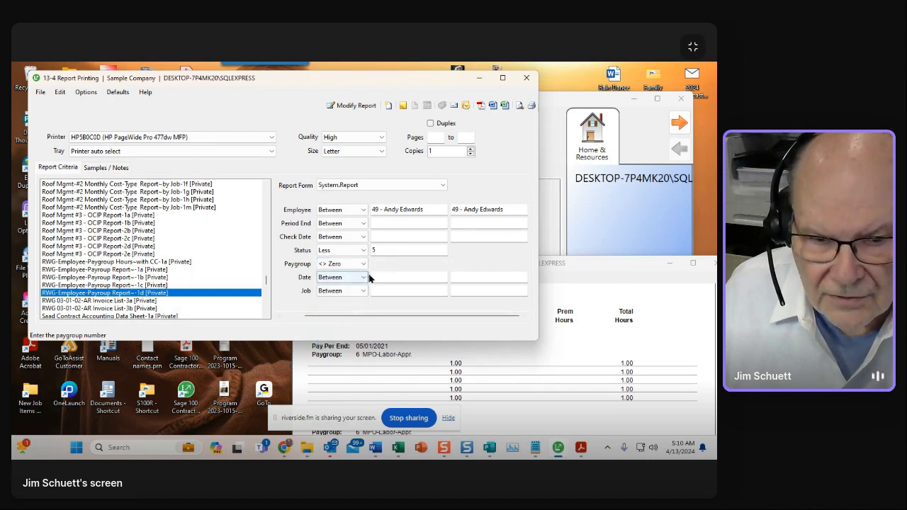
pyautogui.click(118, 92)
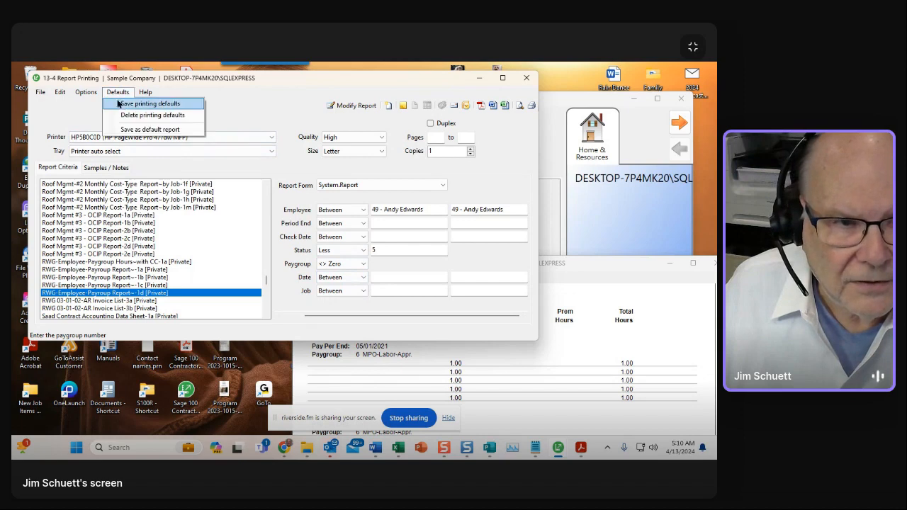
pyautogui.click(129, 104)
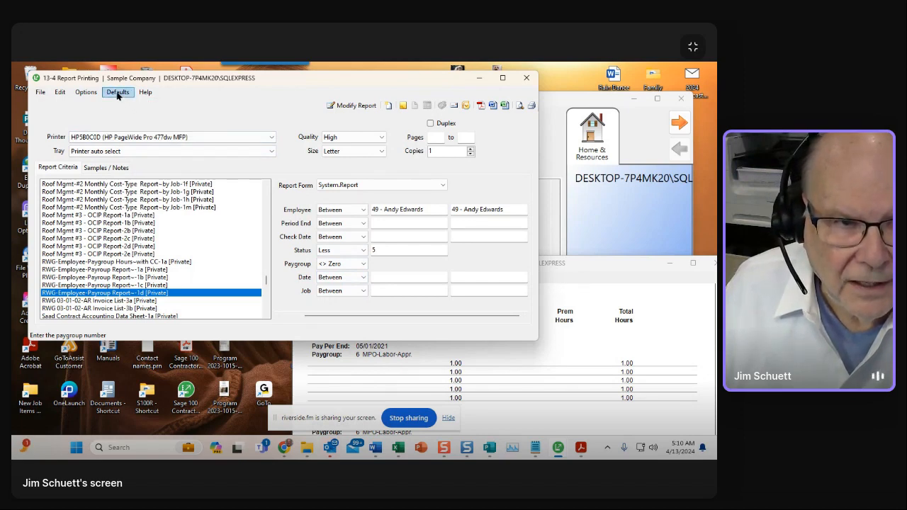
pyautogui.click(118, 93)
pyautogui.click(124, 131)
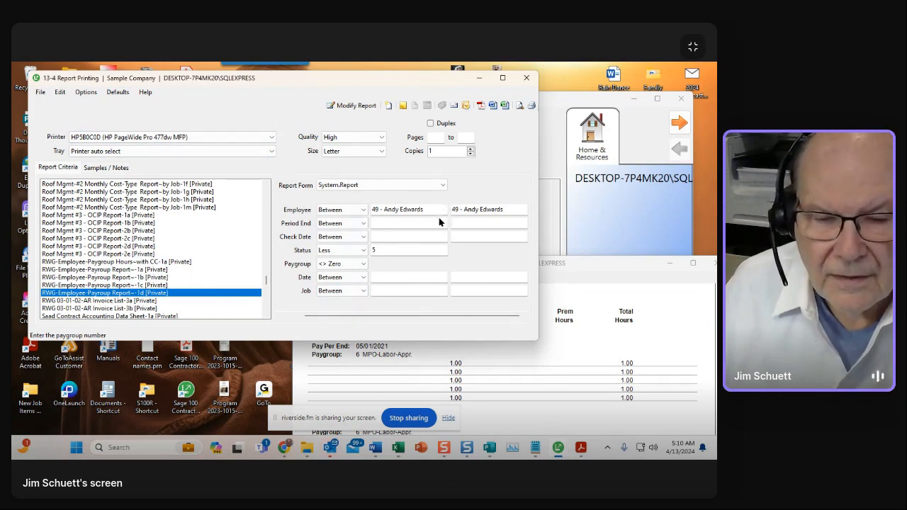
# - Preview the report, check the Reg Hours subtotals for each pay period and paygroup, and minimize the preview
pyautogui.click(520, 104)
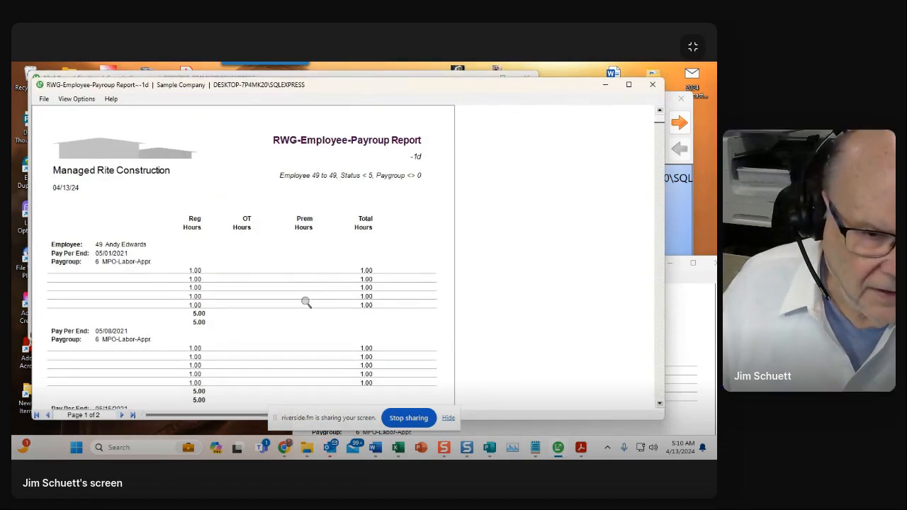
pyautogui.scroll(-2, 291, 306)
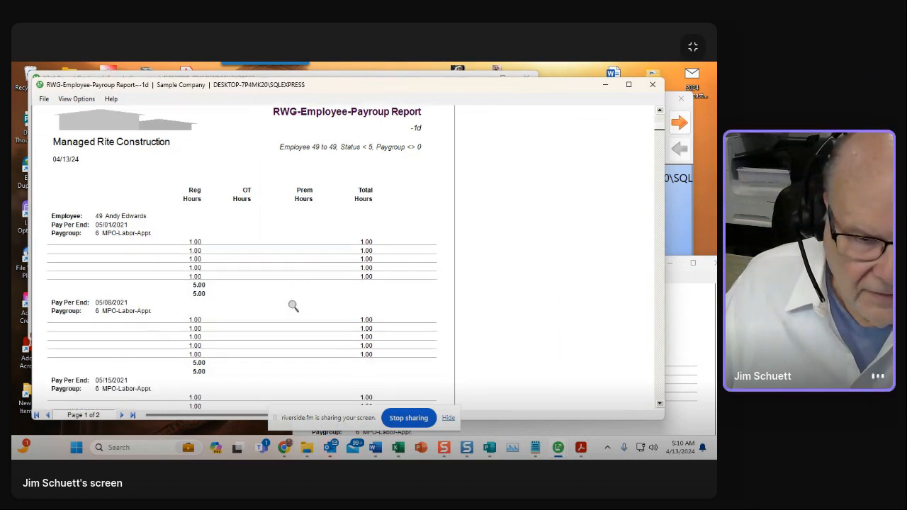
pyautogui.scroll(-3, 291, 308)
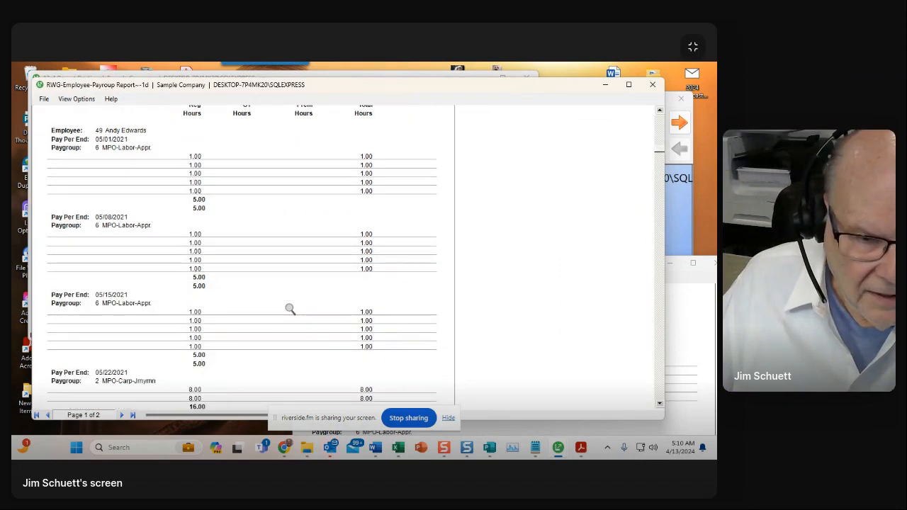
pyautogui.scroll(-3, 290, 309)
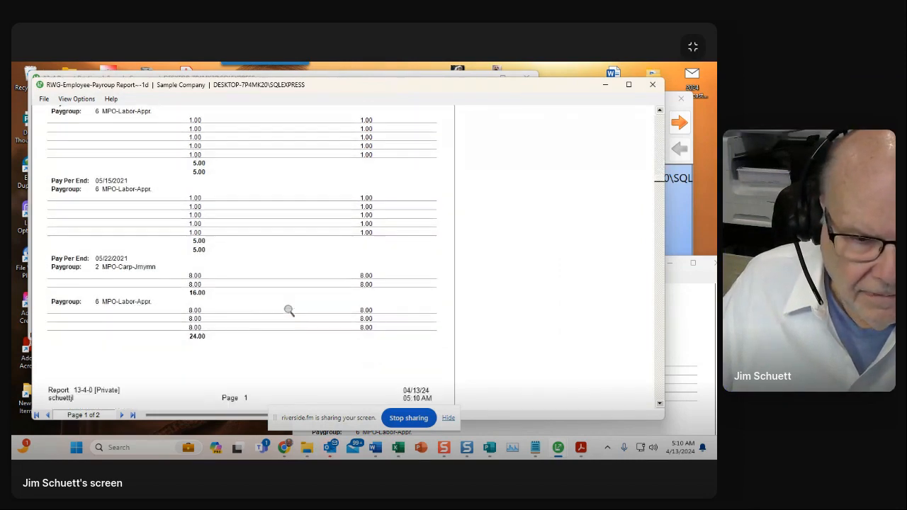
pyautogui.scroll(-1, 275, 332)
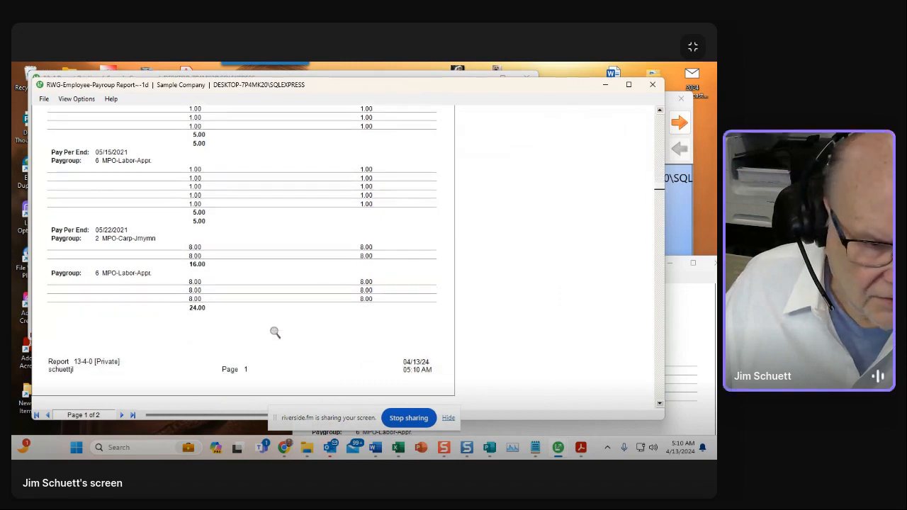
pyautogui.scroll(1, 275, 333)
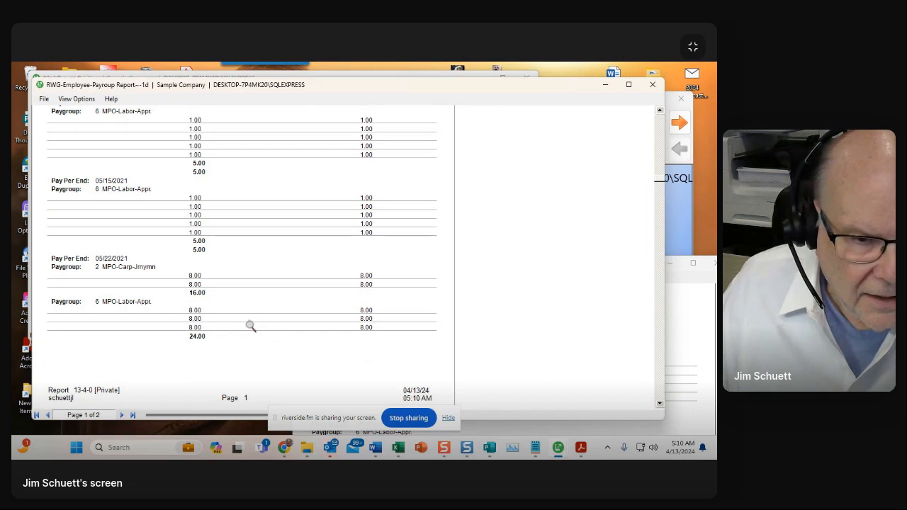
pyautogui.click(602, 85)
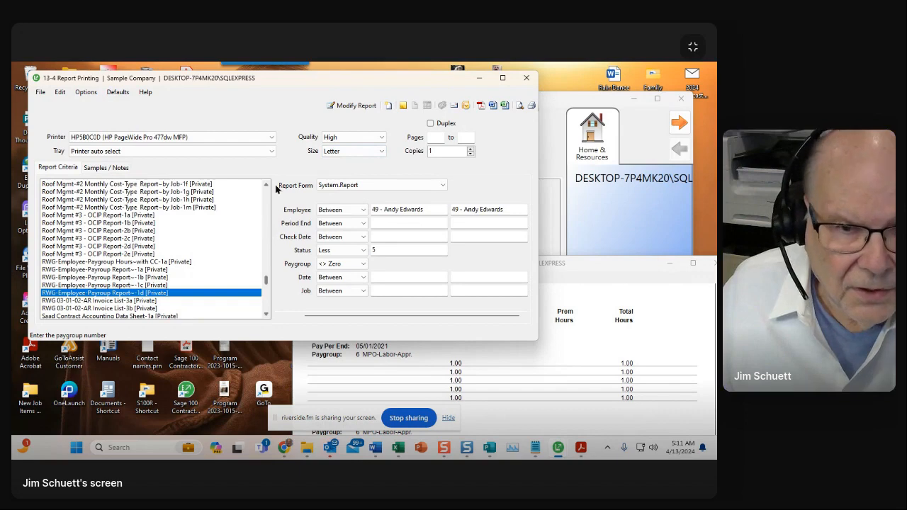
# - Open the report design for modification and enlarge the Report Writer window to show all the subtotal rows
pyautogui.click(350, 105)
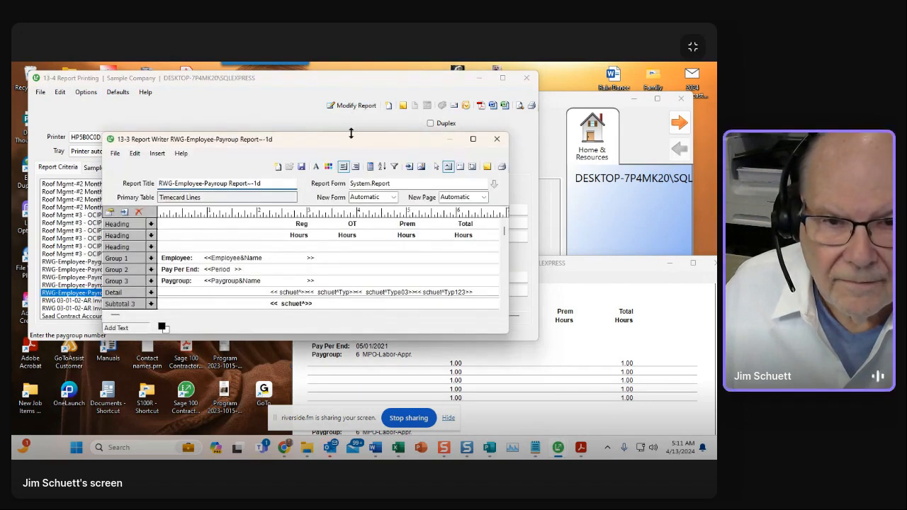
pyautogui.moveTo(349, 143); pyautogui.dragTo(338, 103)
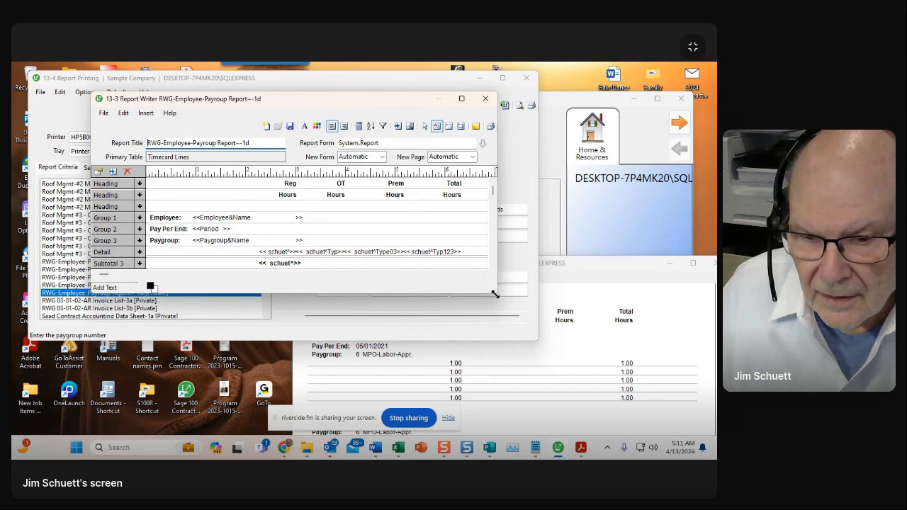
pyautogui.moveTo(496, 296); pyautogui.dragTo(563, 291)
pyautogui.moveTo(601, 296); pyautogui.dragTo(675, 339)
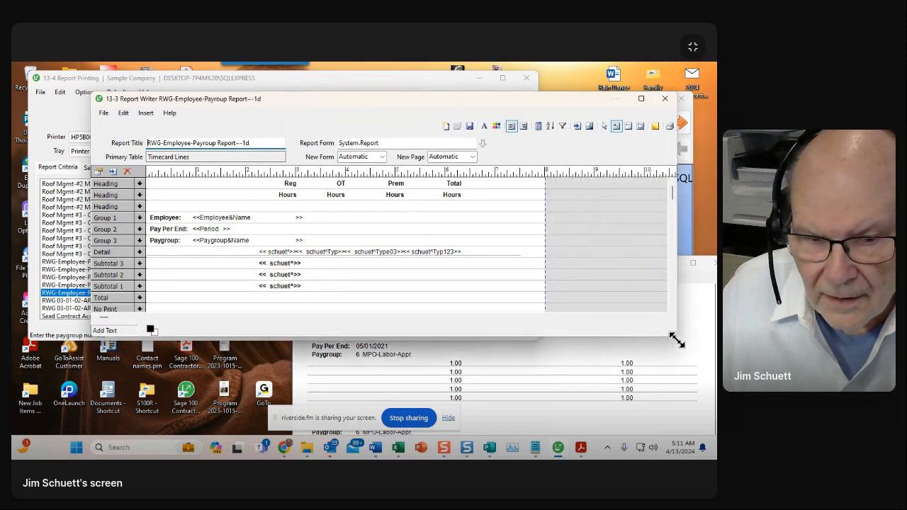
# - Copy the OT Hours field from the Detail row into the Subtotal 3, Subtotal 2 and Subtotal 1 rows
pyautogui.rightClick(330, 251)
pyautogui.click(355, 283)
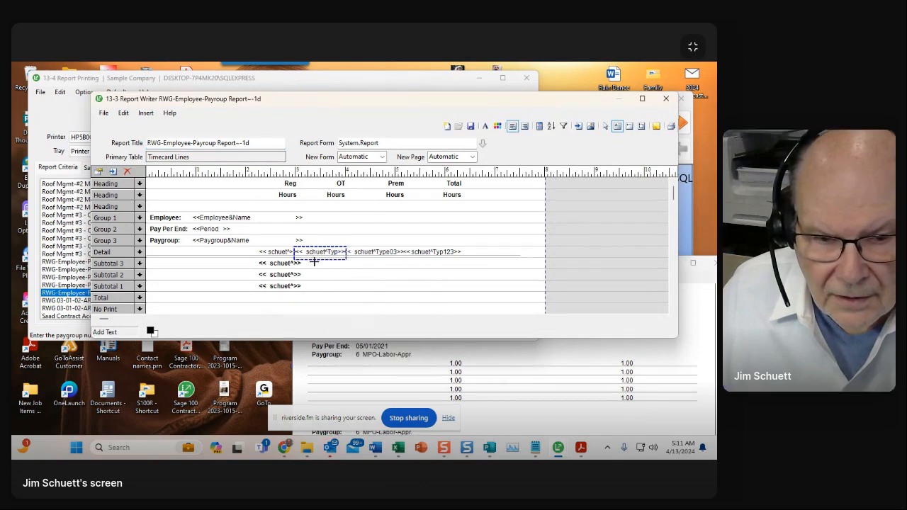
pyautogui.rightClick(313, 262)
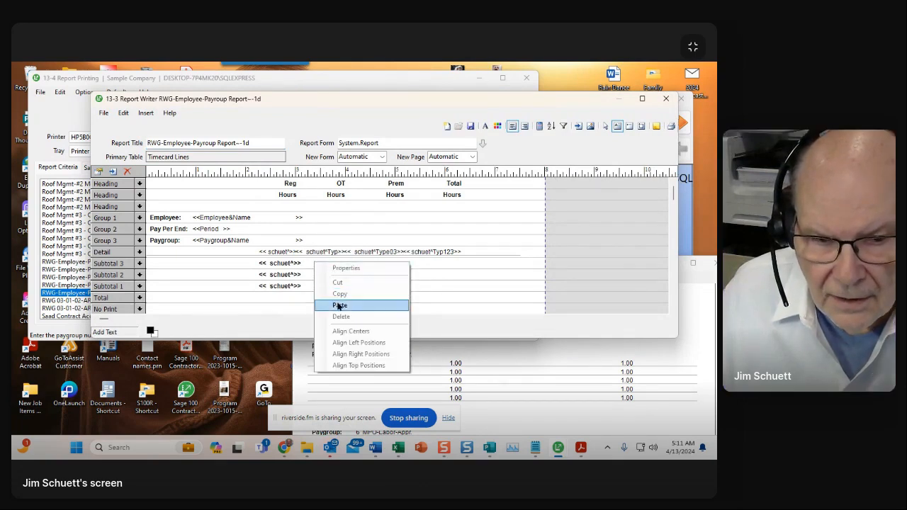
pyautogui.click(330, 298)
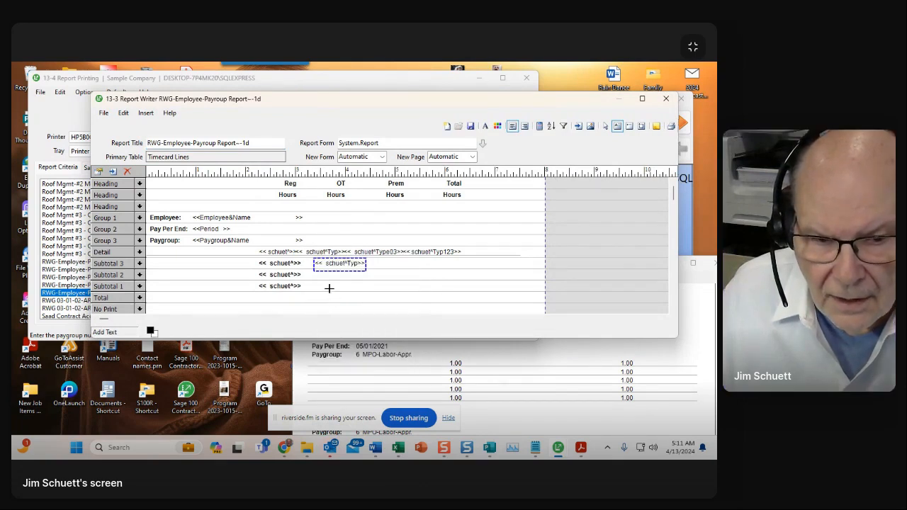
pyautogui.rightClick(373, 269)
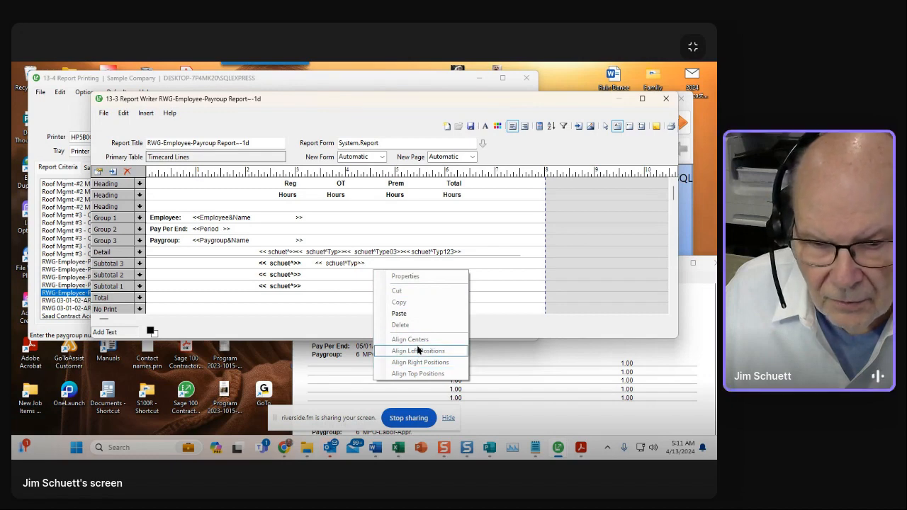
pyautogui.click(399, 314)
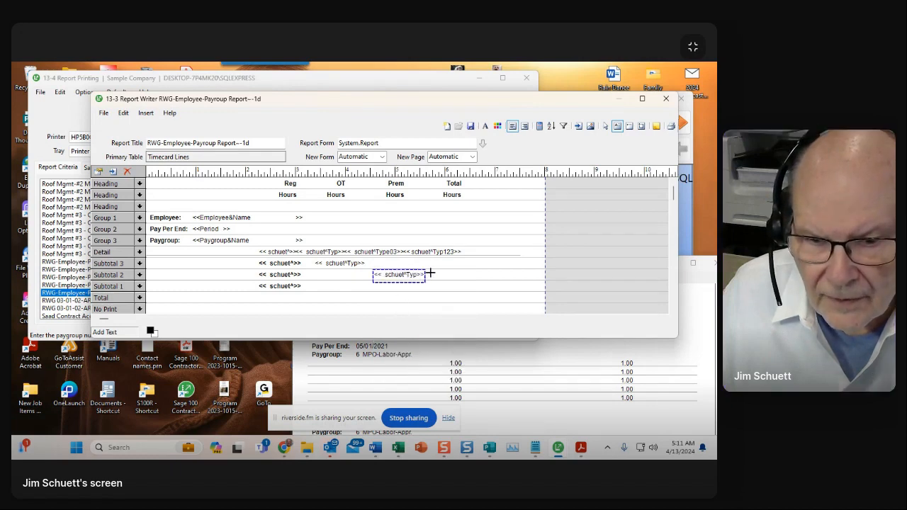
pyautogui.rightClick(322, 281)
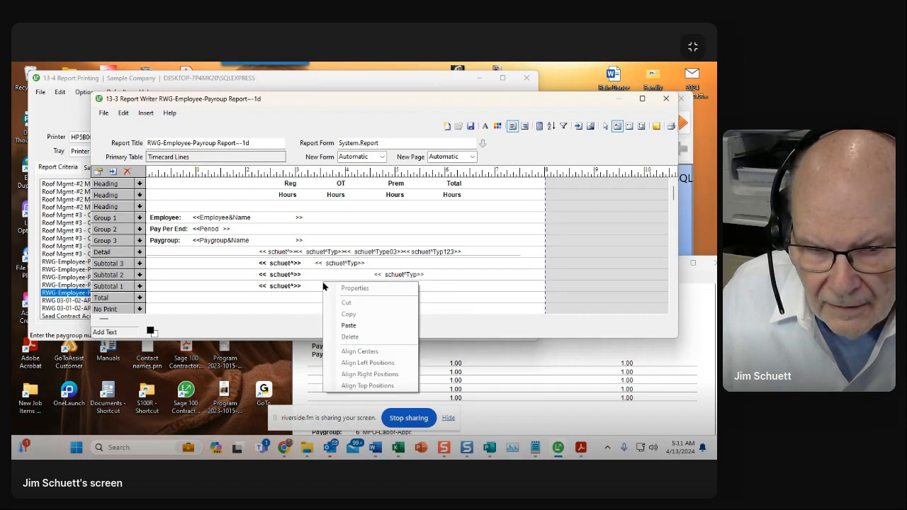
pyautogui.click(343, 327)
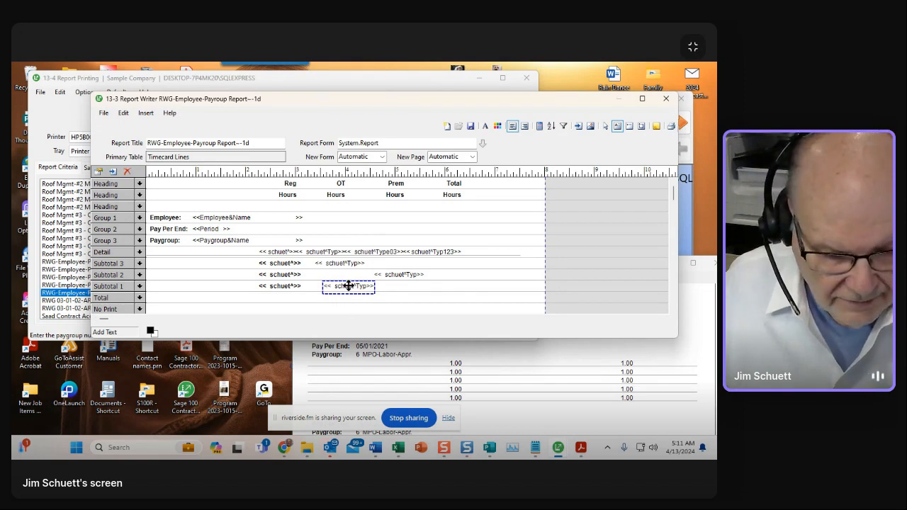
# - Align the right positions of the OT Hours fields in the three subtotal rows with the Detail row's OT field
pyautogui.keyDown('shift'); pyautogui.click(397, 273); pyautogui.keyUp('shift')
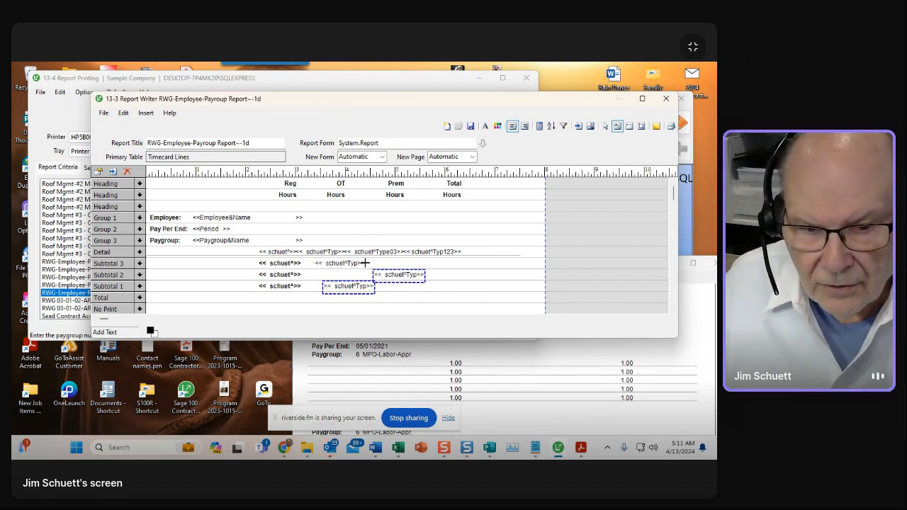
pyautogui.keyDown('shift'); pyautogui.click(345, 261); pyautogui.keyUp('shift')
pyautogui.keyDown('shift'); pyautogui.click(328, 249); pyautogui.keyUp('shift')
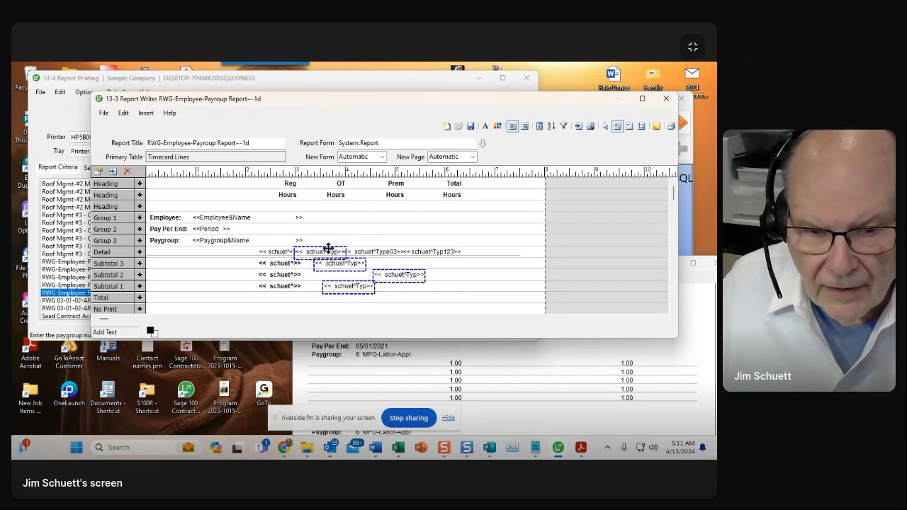
pyautogui.rightClick(329, 250)
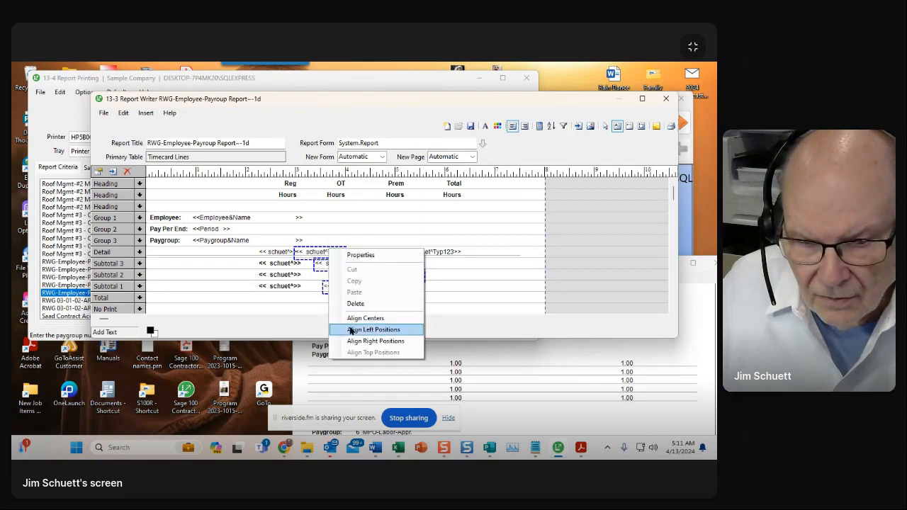
pyautogui.click(374, 341)
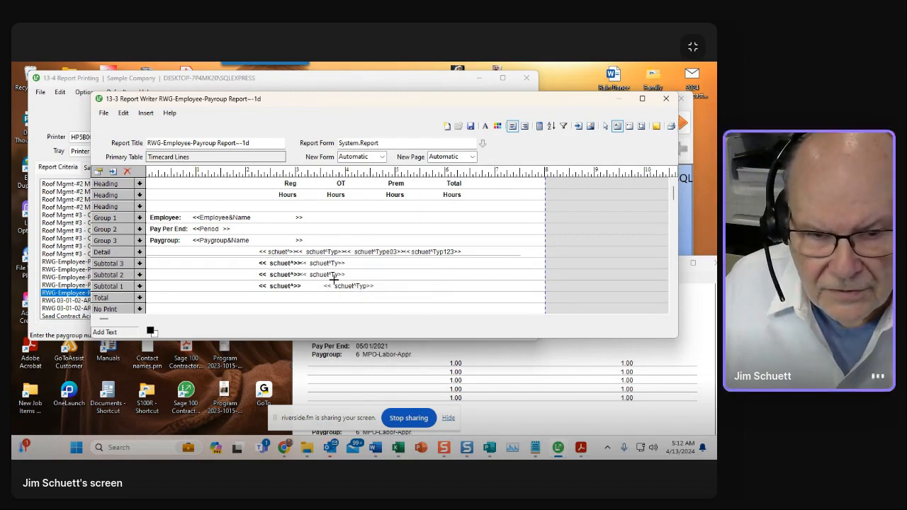
pyautogui.click(345, 286)
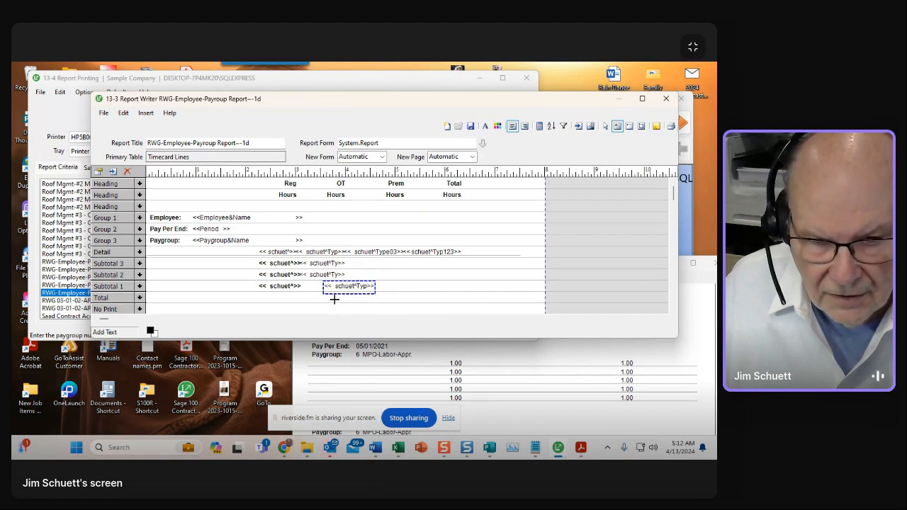
pyautogui.keyDown('shift'); pyautogui.click(327, 274); pyautogui.keyUp('shift')
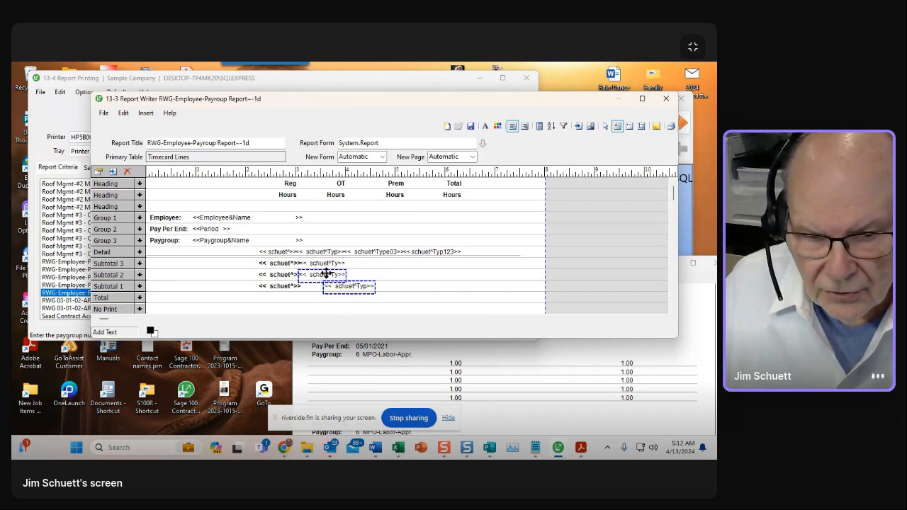
pyautogui.rightClick(328, 273)
pyautogui.click(349, 362)
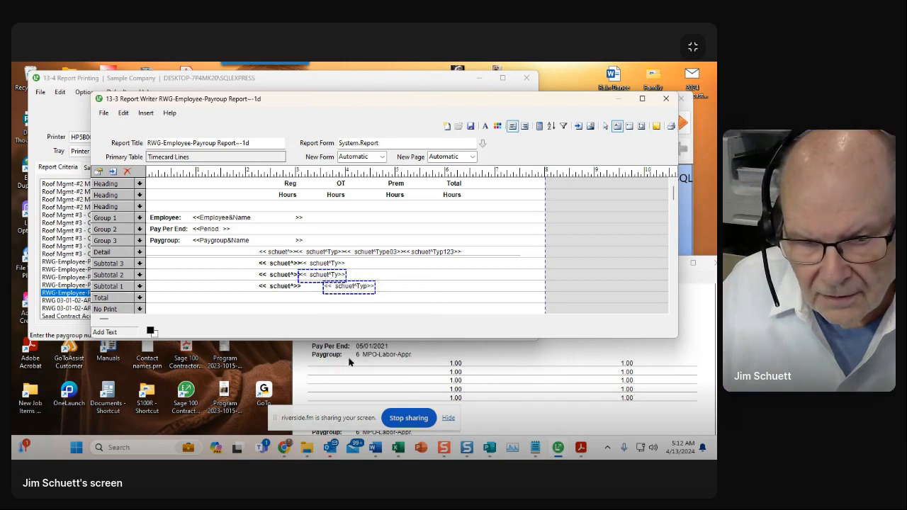
# - Copy the Prem Hours field from the Detail row into the Subtotal 3, Subtotal 2 and Subtotal 1 rows
pyautogui.rightClick(365, 252)
pyautogui.click(389, 284)
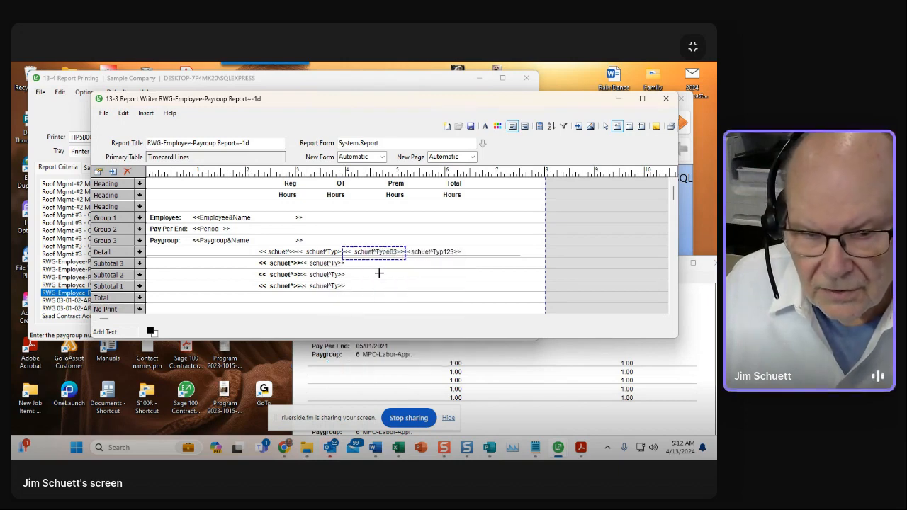
pyautogui.rightClick(416, 259)
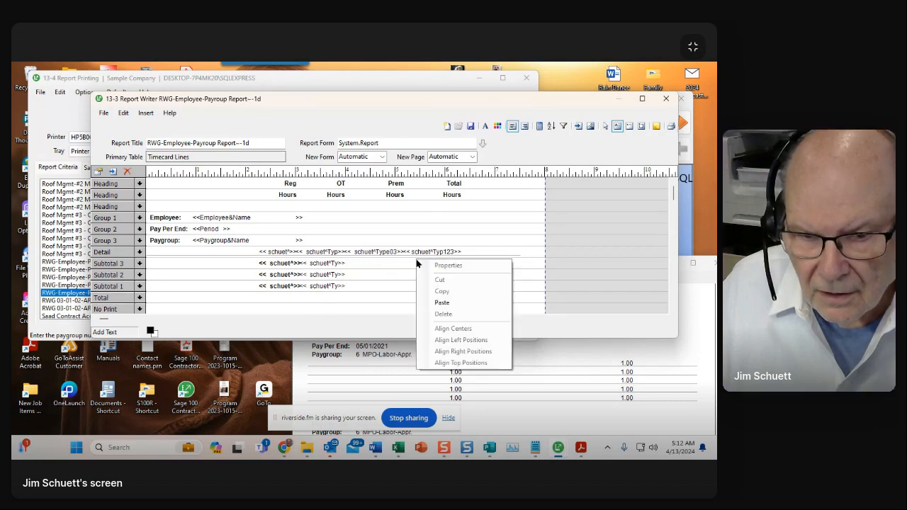
pyautogui.click(386, 300)
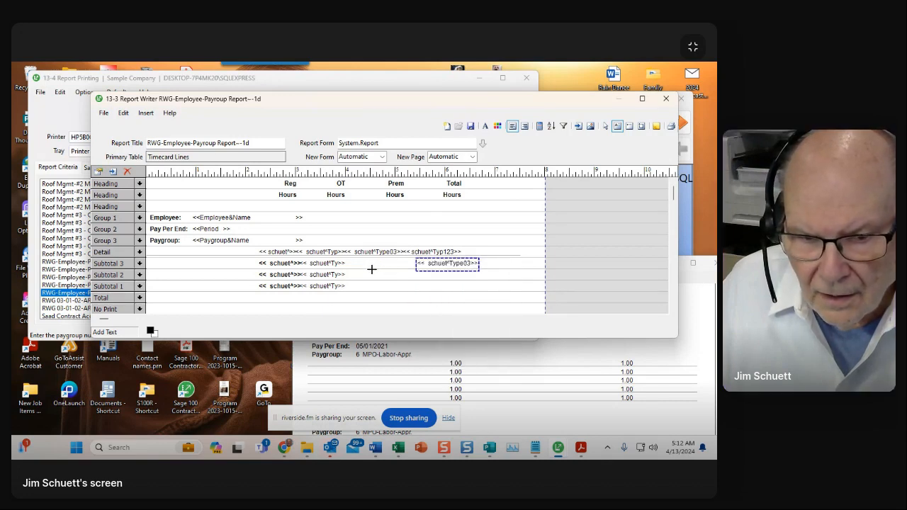
pyautogui.rightClick(372, 269)
pyautogui.click(392, 309)
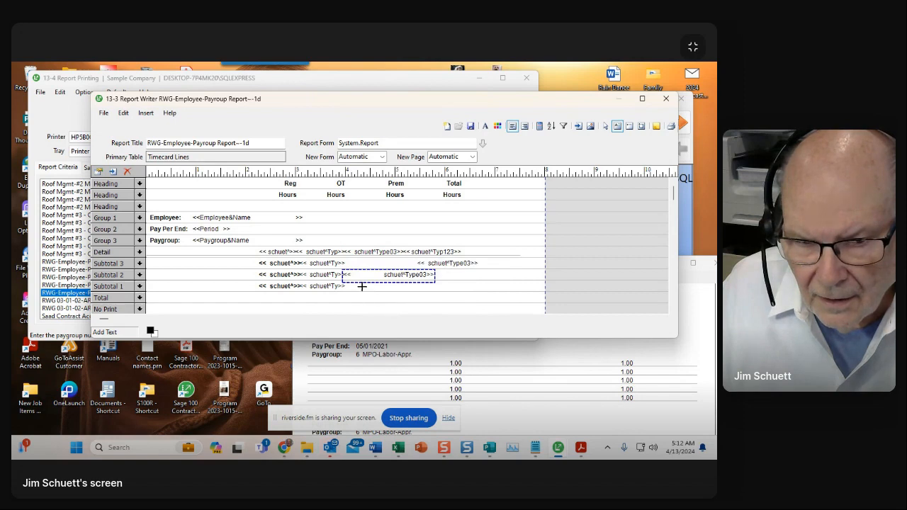
pyautogui.rightClick(440, 282)
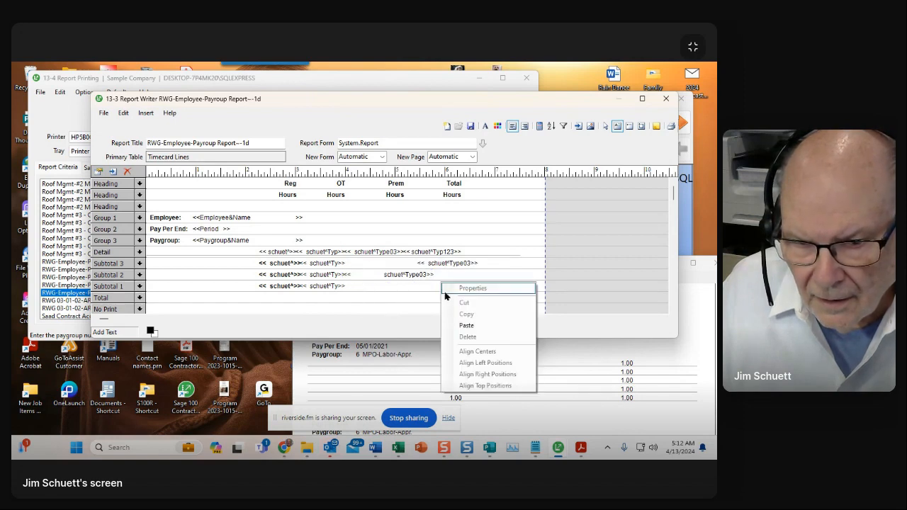
pyautogui.click(463, 327)
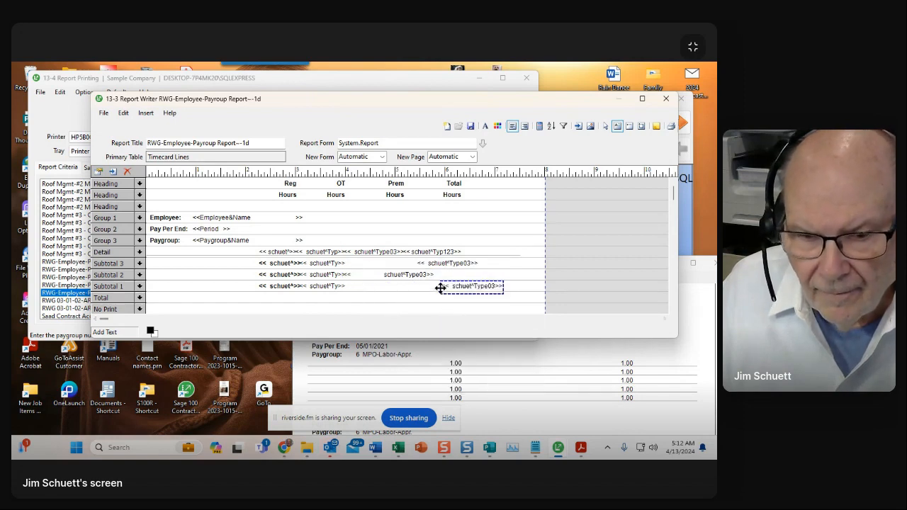
# - Align the Prem Hours fields in the three subtotal rows with the Detail row's Prem field
pyautogui.click(439, 262)
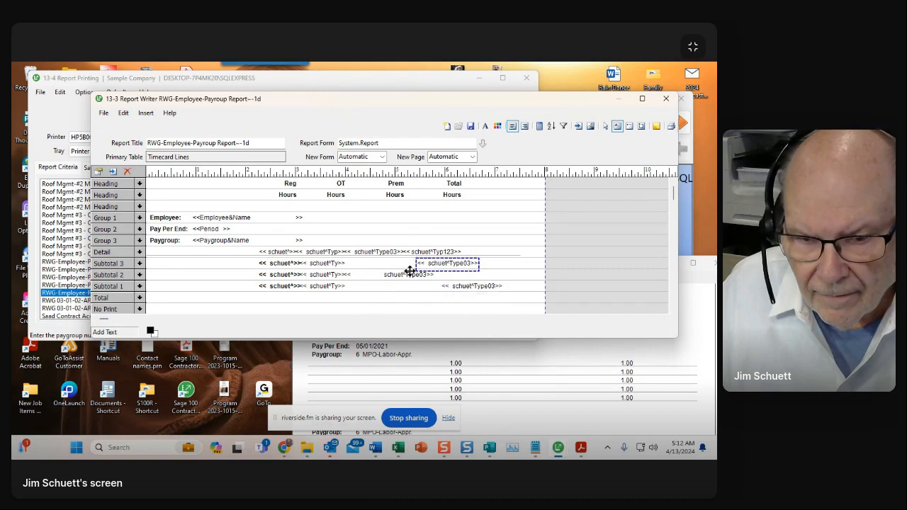
pyautogui.keyDown('shift'); pyautogui.click(410, 272); pyautogui.keyUp('shift')
pyautogui.keyDown('shift'); pyautogui.click(452, 284); pyautogui.keyUp('shift')
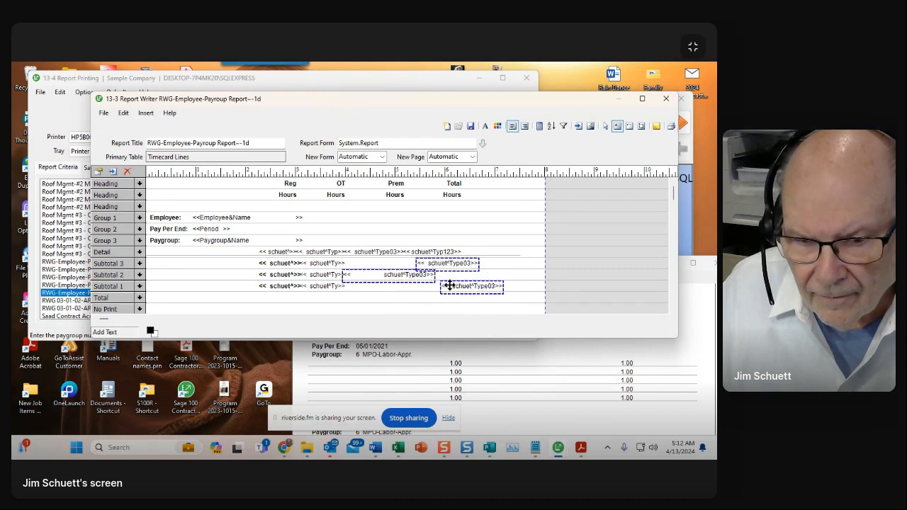
pyautogui.keyDown('shift'); pyautogui.click(377, 253); pyautogui.keyUp('shift')
pyautogui.rightClick(376, 253)
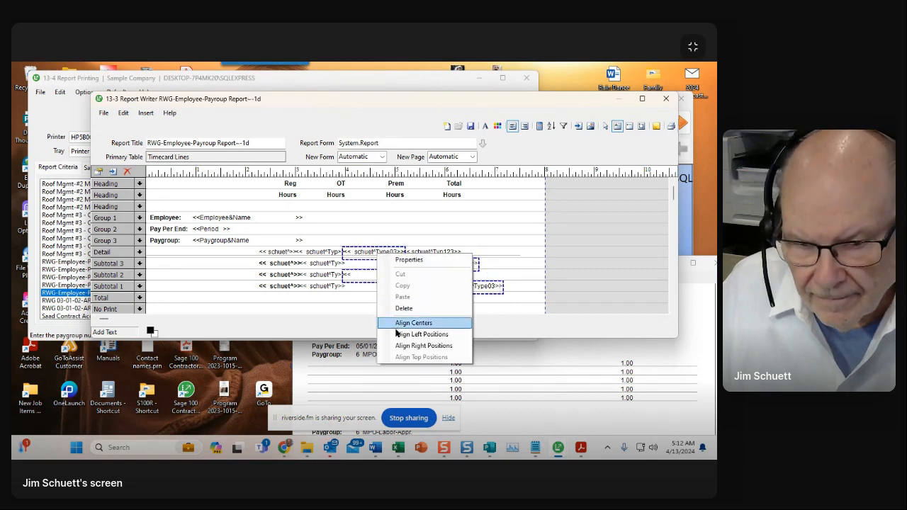
pyautogui.click(402, 325)
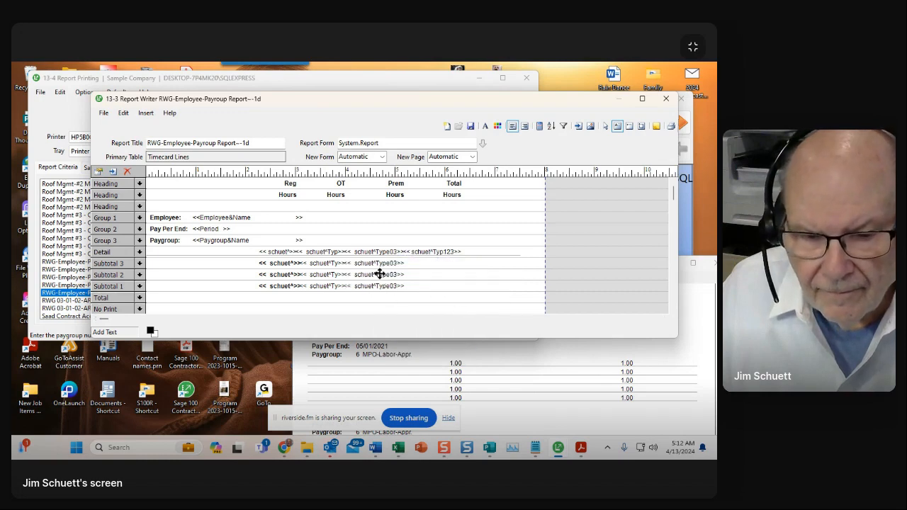
# - Copy the Total Hours field from the Detail row into the Subtotal 3, Subtotal 2 and Subtotal 1 rows
pyautogui.rightClick(425, 251)
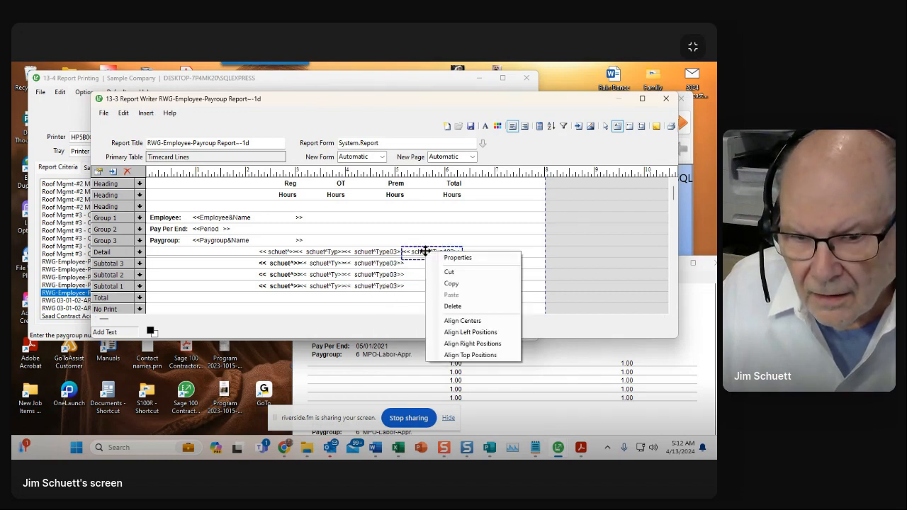
pyautogui.click(449, 284)
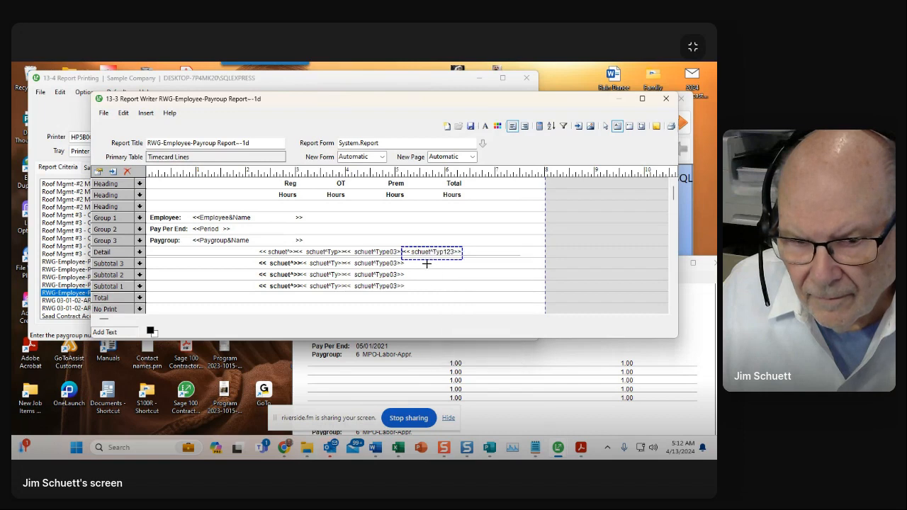
pyautogui.rightClick(467, 258)
pyautogui.click(490, 300)
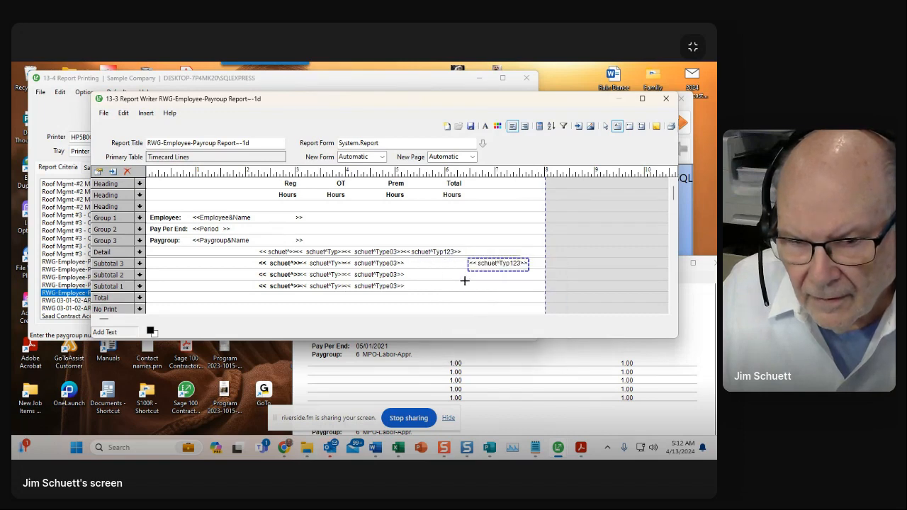
pyautogui.rightClick(416, 269)
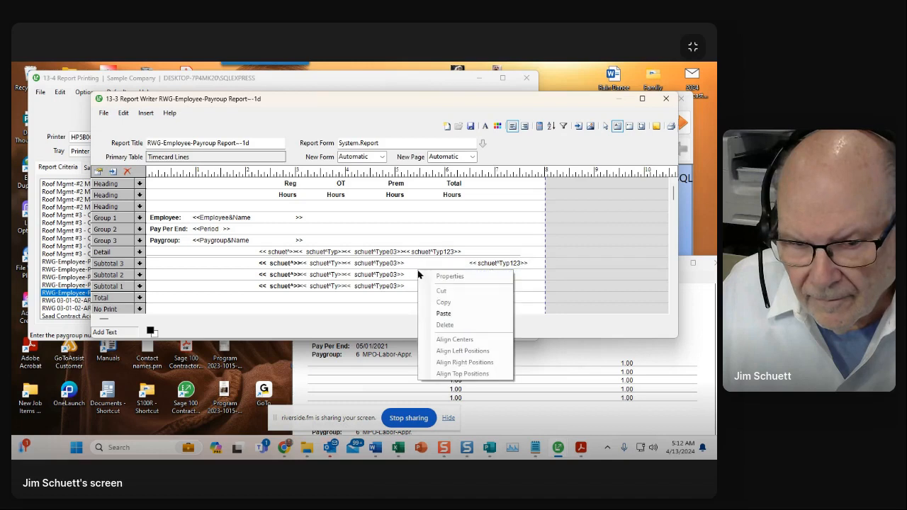
pyautogui.click(442, 314)
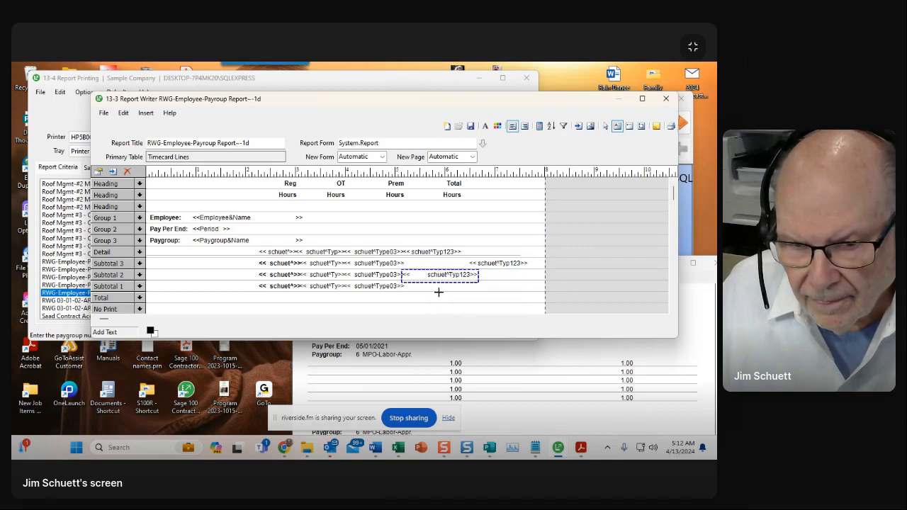
pyautogui.rightClick(481, 281)
pyautogui.click(501, 324)
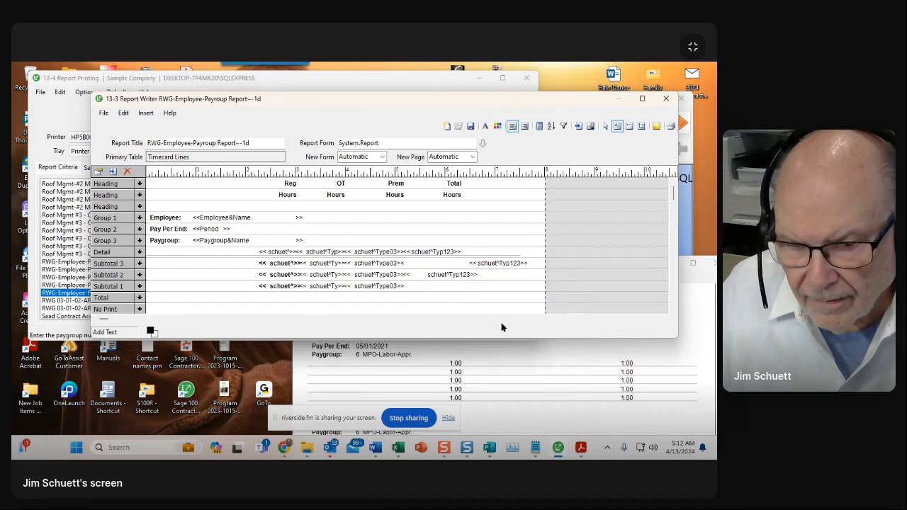
# - Align the right positions of the Total Hours fields in the three subtotal rows with the Detail row's Total field
pyautogui.click(477, 264)
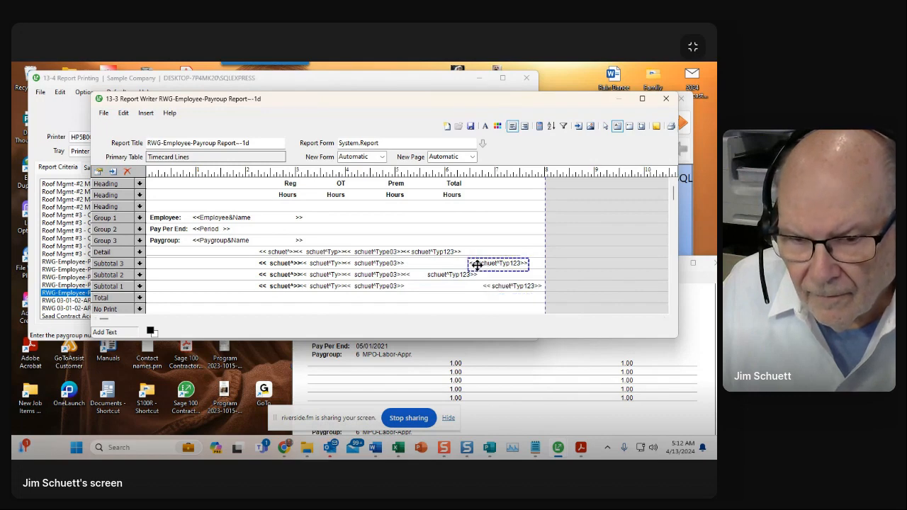
pyautogui.keyDown('shift'); pyautogui.click(461, 274); pyautogui.keyUp('shift')
pyautogui.keyDown('shift'); pyautogui.click(486, 285); pyautogui.keyUp('shift')
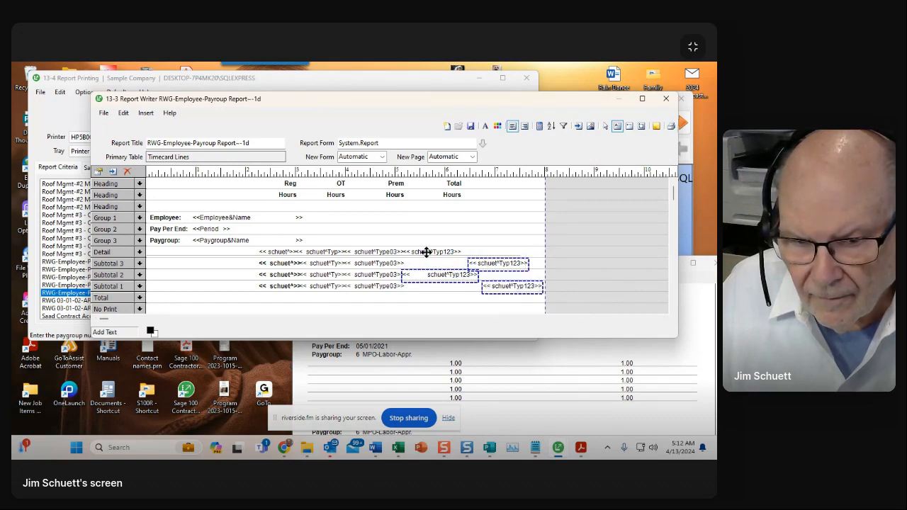
pyautogui.keyDown('shift'); pyautogui.click(426, 252); pyautogui.keyUp('shift')
pyautogui.rightClick(427, 253)
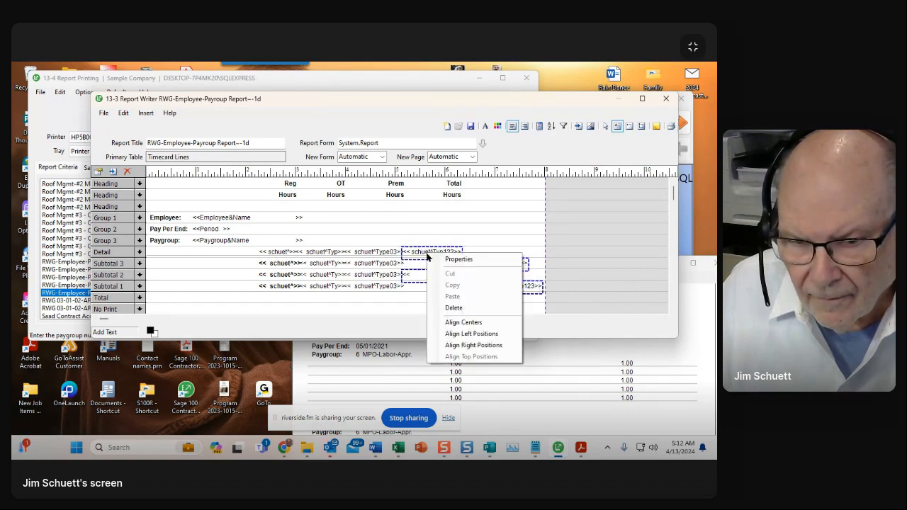
pyautogui.click(454, 345)
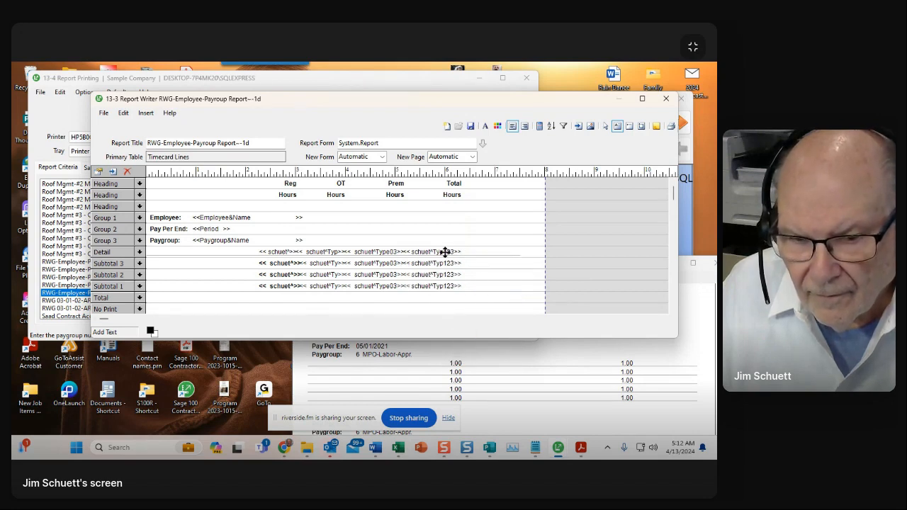
# - Set the OT, Prem and Total Hours fields in all three subtotal rows to bold together
pyautogui.click(334, 263)
pyautogui.keyDown('shift'); pyautogui.click(356, 263); pyautogui.keyUp('shift')
pyautogui.keyDown('shift'); pyautogui.click(413, 263); pyautogui.keyUp('shift')
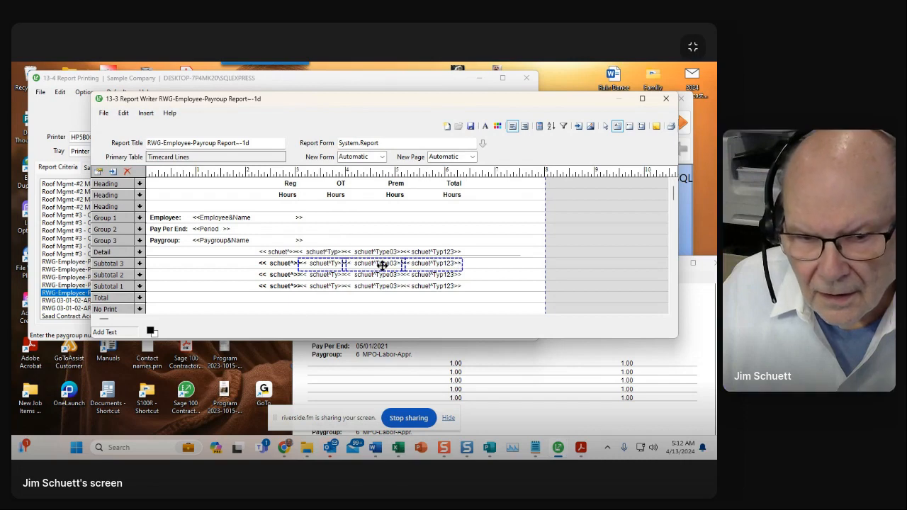
pyautogui.keyDown('shift'); pyautogui.click(331, 273); pyautogui.keyUp('shift')
pyautogui.keyDown('shift'); pyautogui.click(352, 275); pyautogui.keyUp('shift')
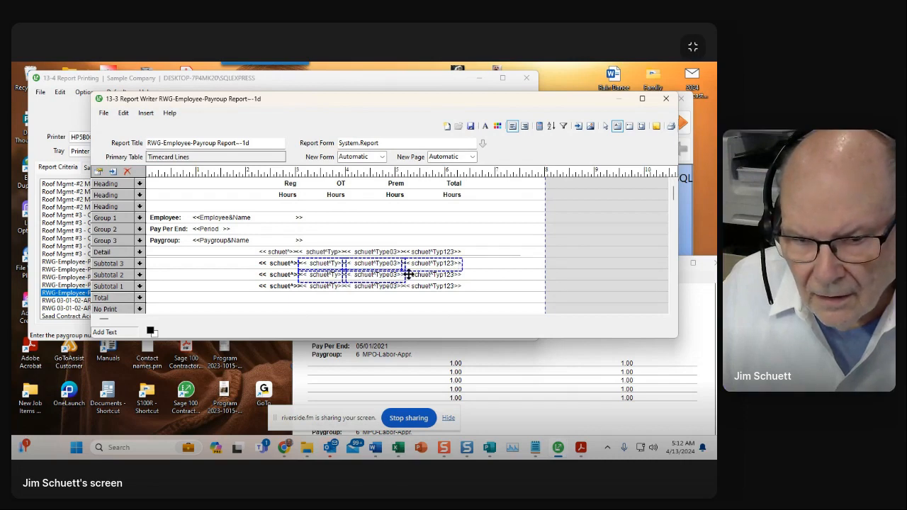
pyautogui.keyDown('shift'); pyautogui.click(407, 274); pyautogui.keyUp('shift')
pyautogui.keyDown('shift'); pyautogui.click(331, 286); pyautogui.keyUp('shift')
pyautogui.keyDown('shift'); pyautogui.click(362, 285); pyautogui.keyUp('shift')
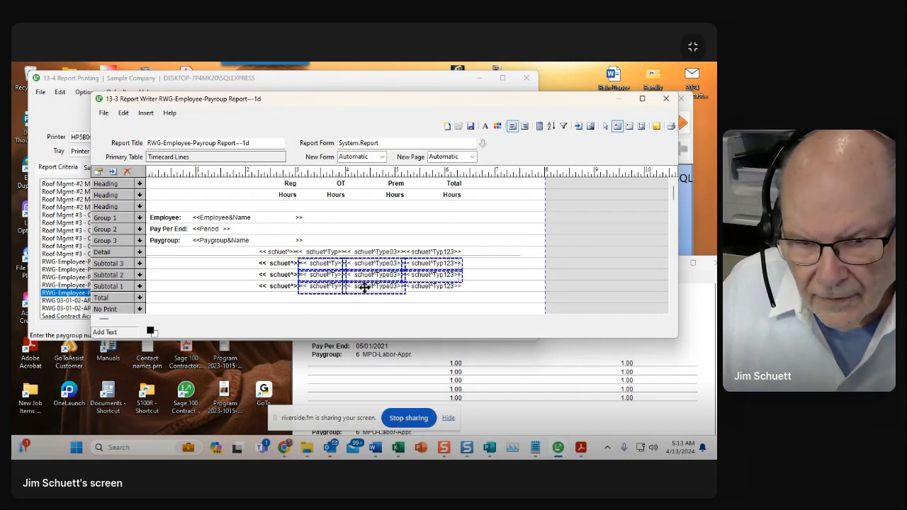
pyautogui.keyDown('shift'); pyautogui.click(417, 285); pyautogui.keyUp('shift')
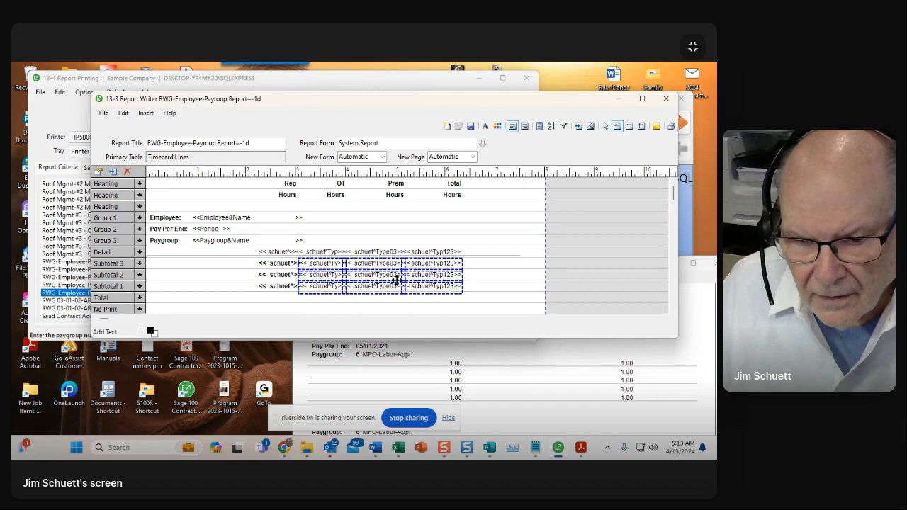
pyautogui.rightClick(323, 263)
pyautogui.click(348, 271)
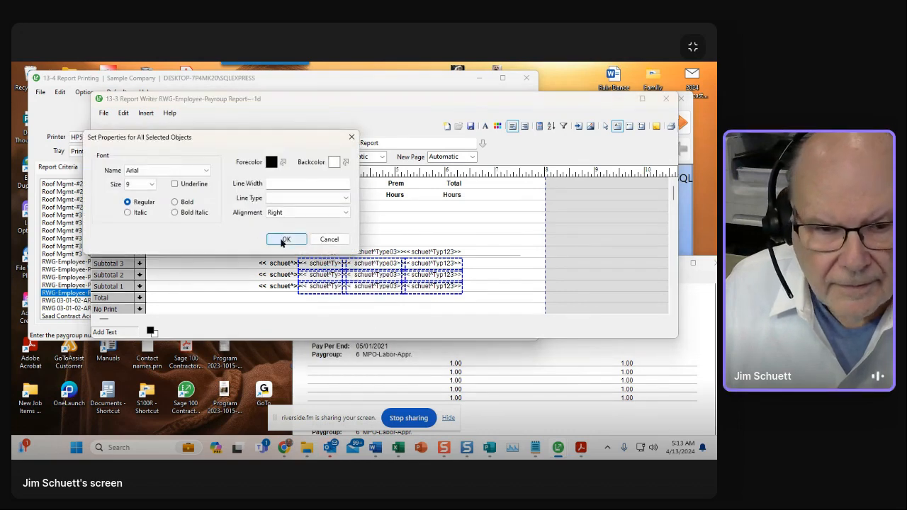
pyautogui.click(182, 203)
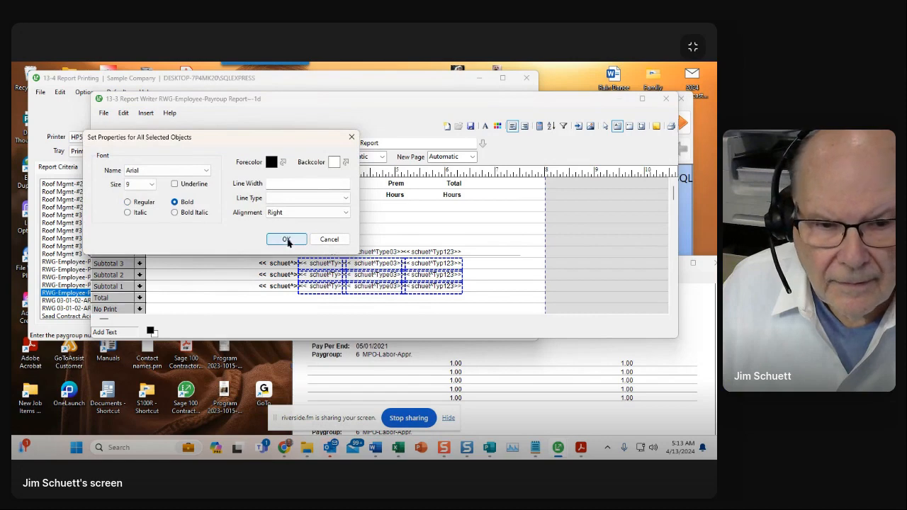
pyautogui.click(287, 239)
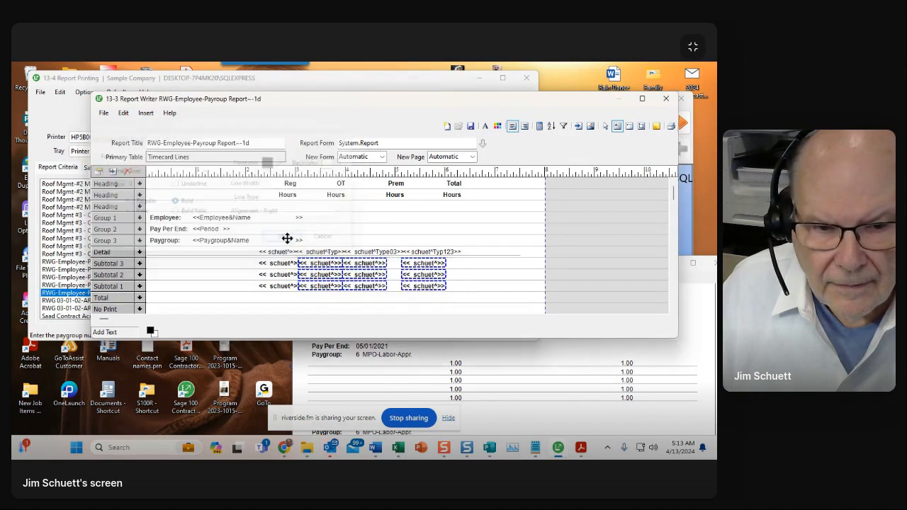
# - Add the text label "Paygroup Total:" to the Subtotal 3 row, before its hours fields
pyautogui.click(204, 263)
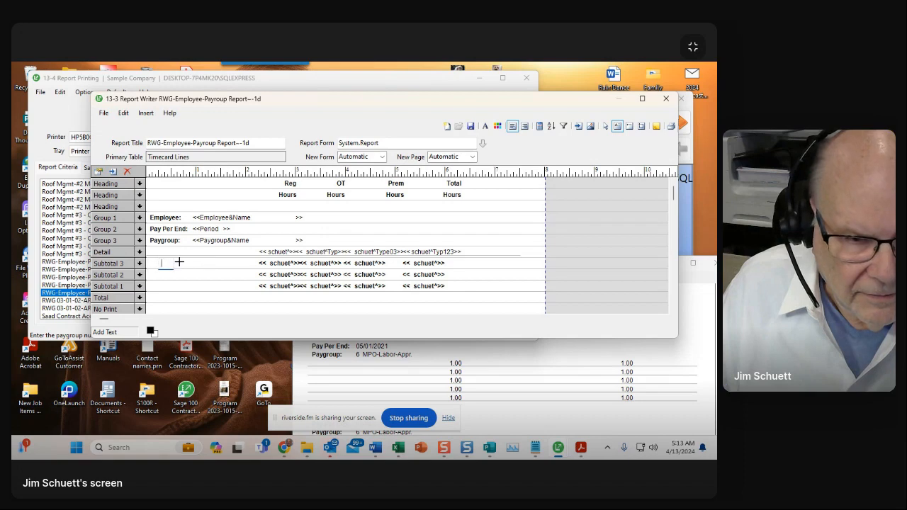
pyautogui.write('Pa')
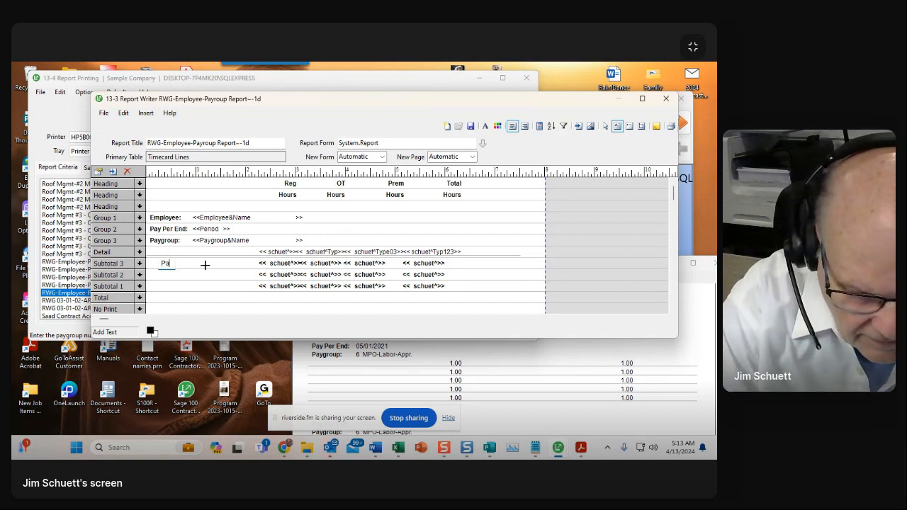
pyautogui.write('ygro')
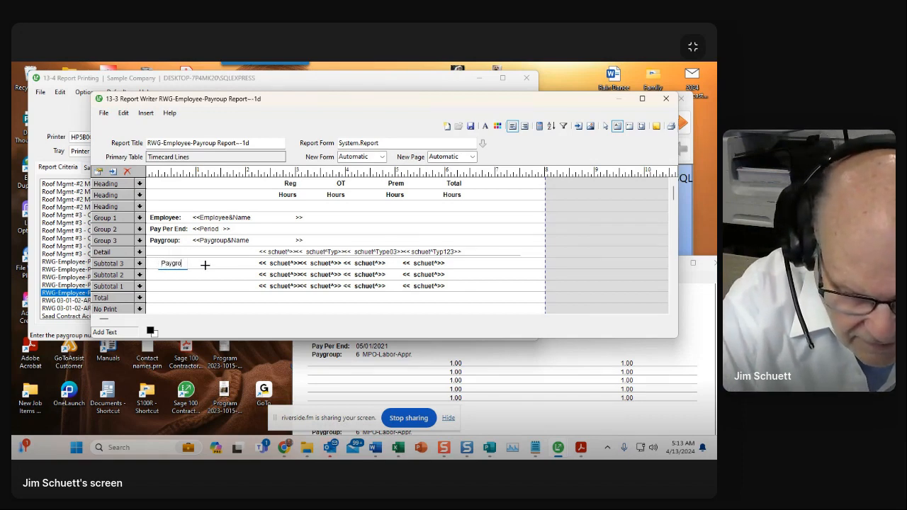
pyautogui.write('up T')
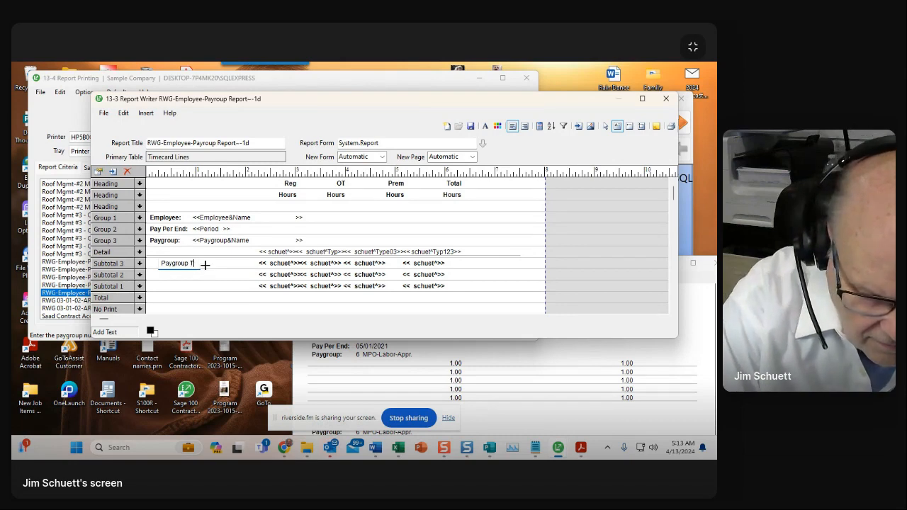
pyautogui.write('otal')
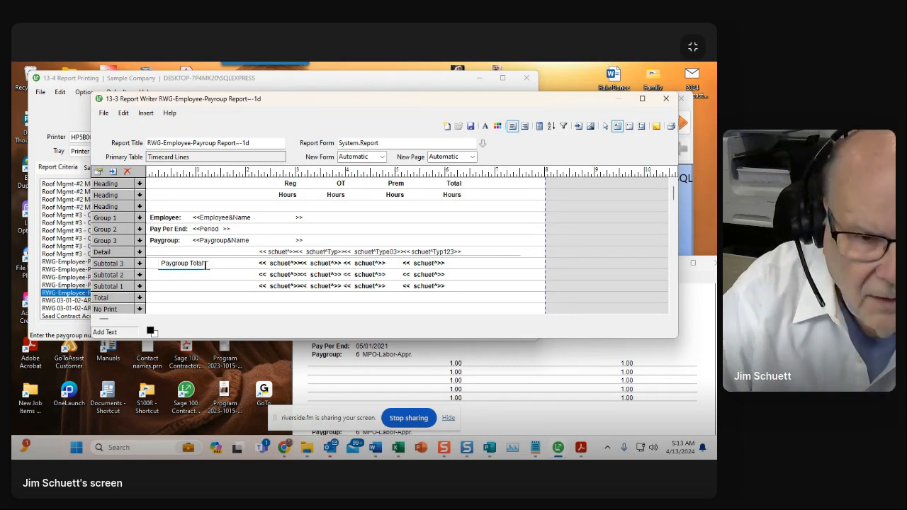
pyautogui.write(':')
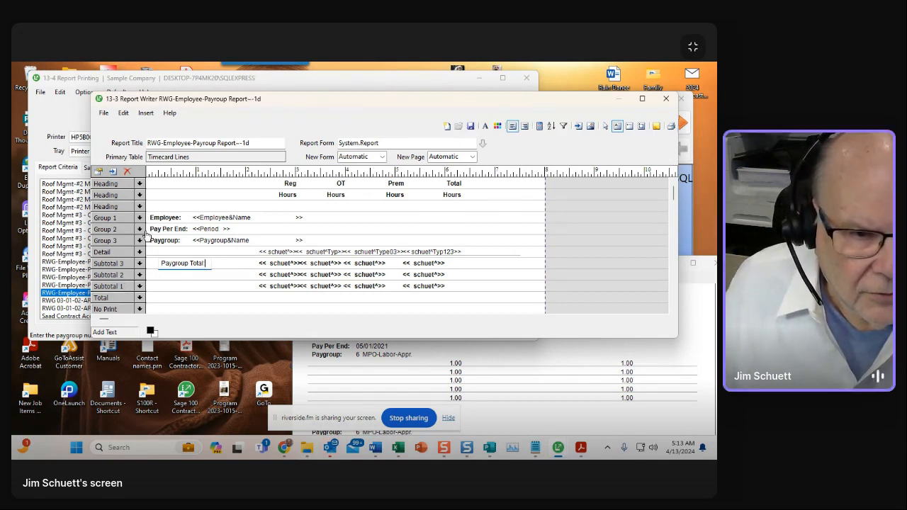
# - Start a text label in the Subtotal 2 row, directly beneath the Paygroup Total label
pyautogui.click(164, 276)
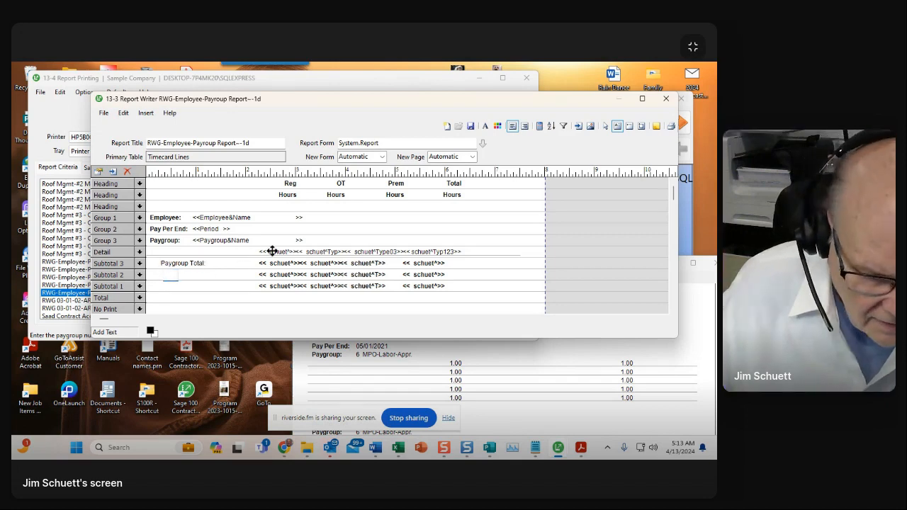
# - Add the label "PPE Total:" to the Subtotal 2 line and "Employee Total:" to the Subtotal 1 line
pyautogui.write('PPE E')
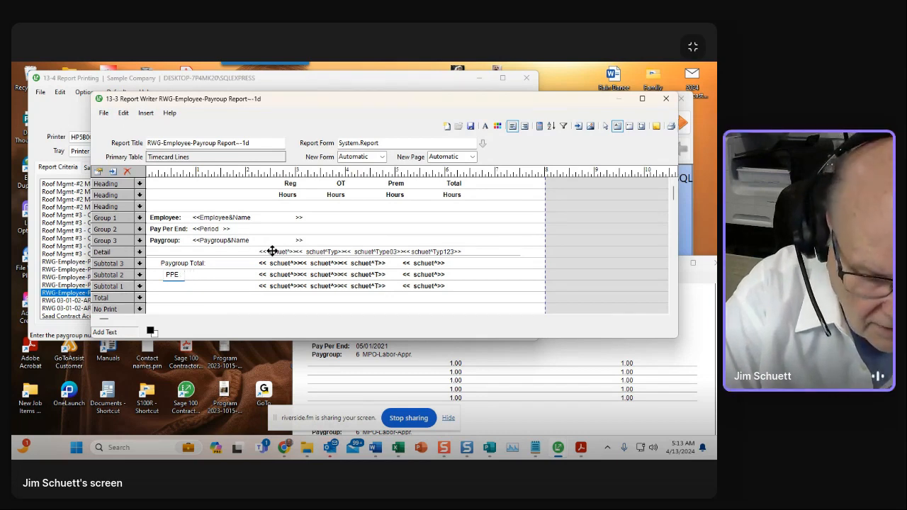
pyautogui.write('tal:')
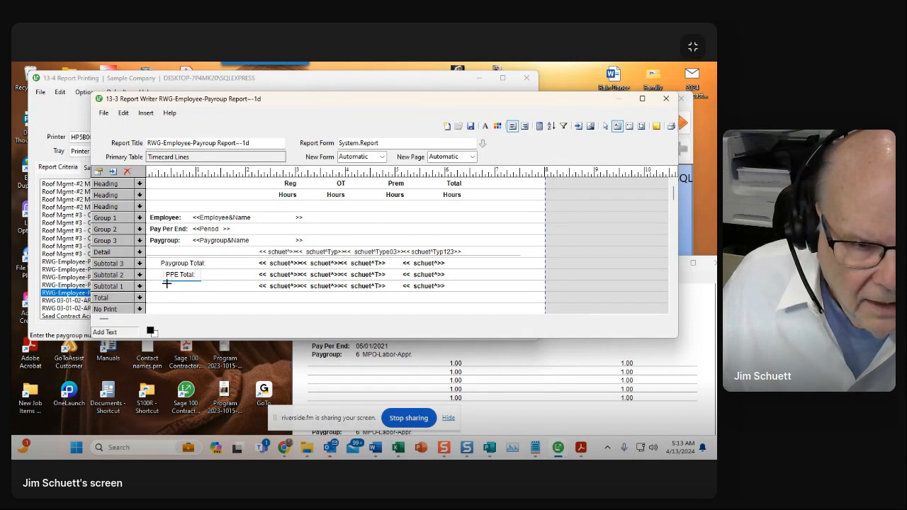
pyautogui.click(168, 286)
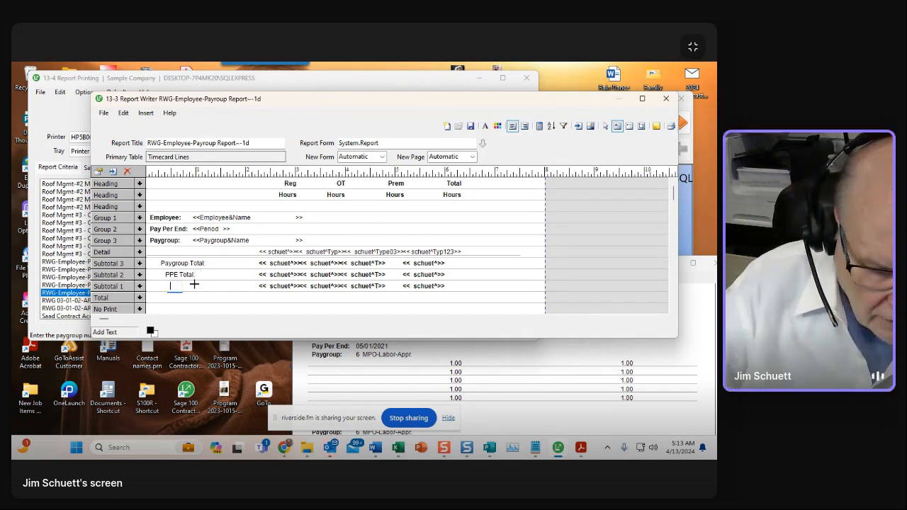
pyautogui.write('Em')
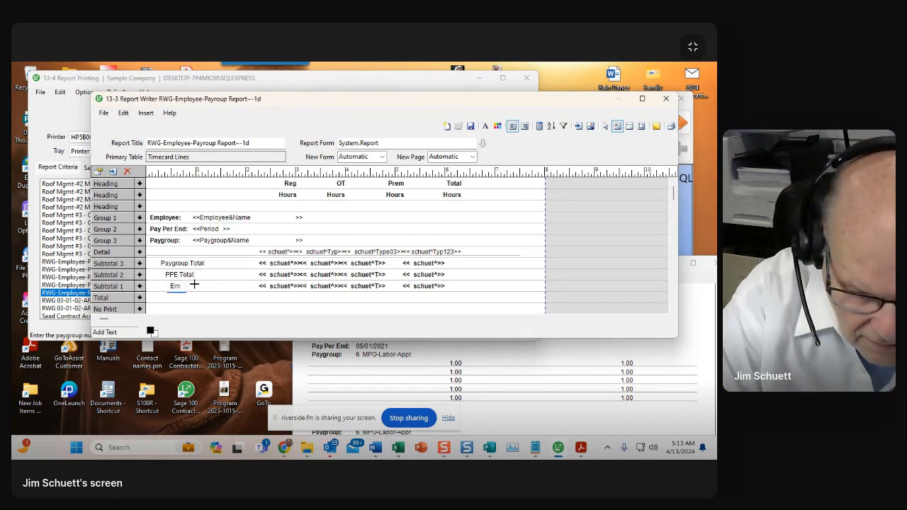
pyautogui.write('ployee')
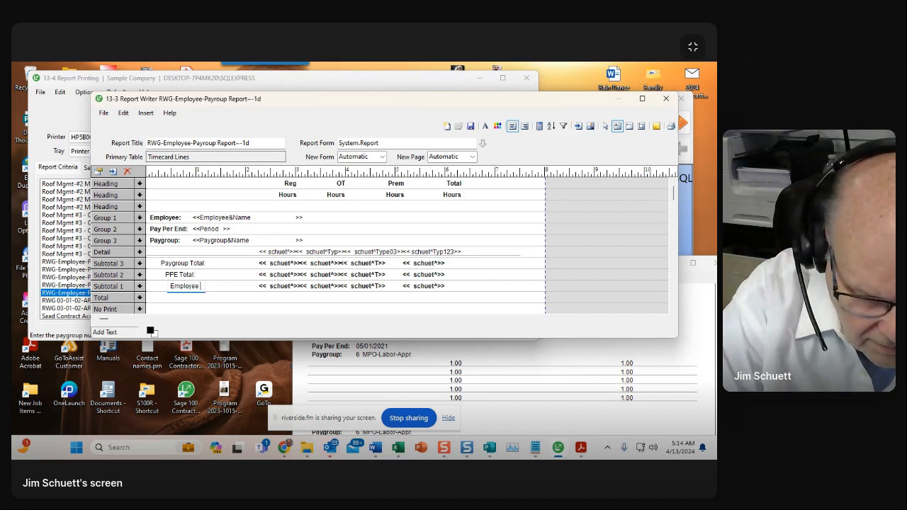
pyautogui.write(' Tota')
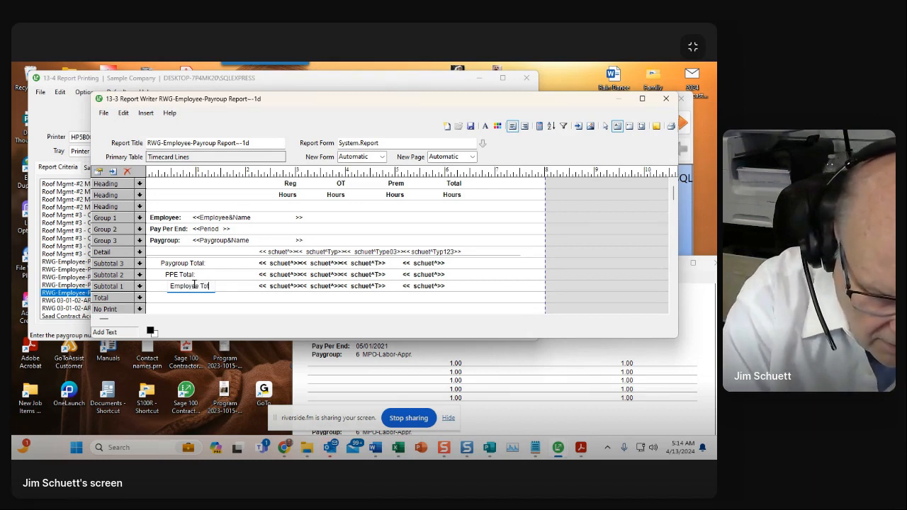
pyautogui.write('l:')
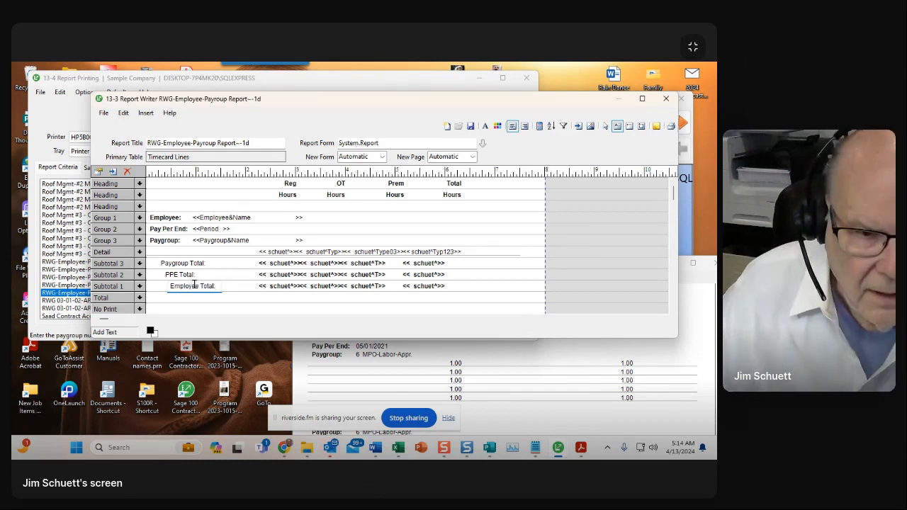
pyautogui.click(225, 286)
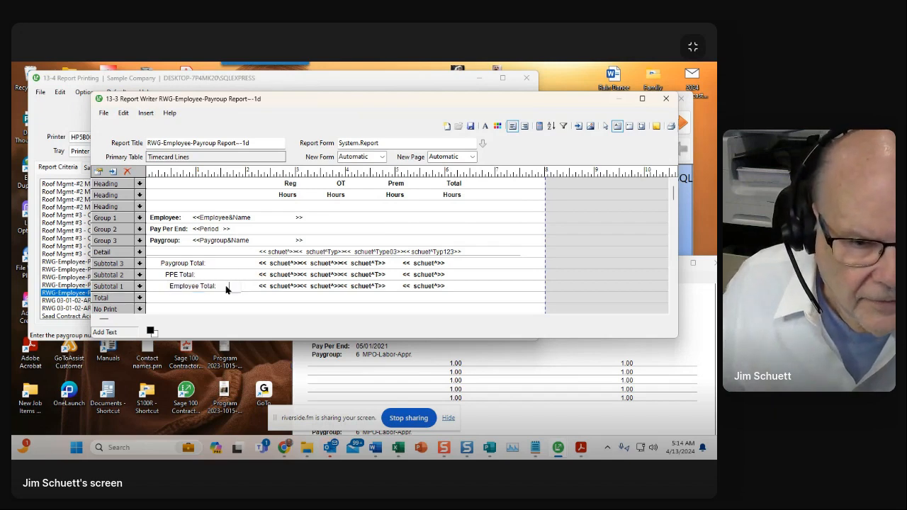
# - Set the Paygroup Total, PPE Total and Employee Total labels together to bold
pyautogui.click(179, 264)
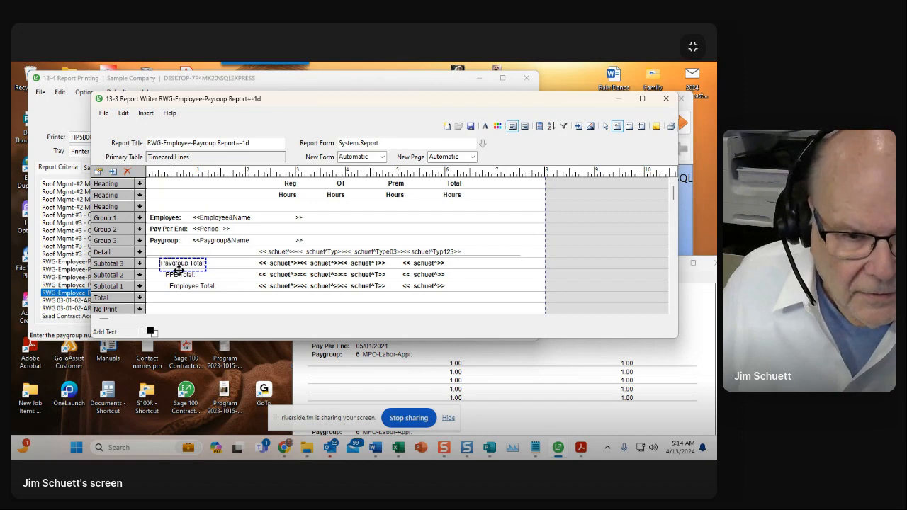
pyautogui.keyDown('ctrl'); pyautogui.click(180, 275); pyautogui.keyUp('ctrl')
pyautogui.keyDown('ctrl'); pyautogui.click(182, 286); pyautogui.keyUp('ctrl')
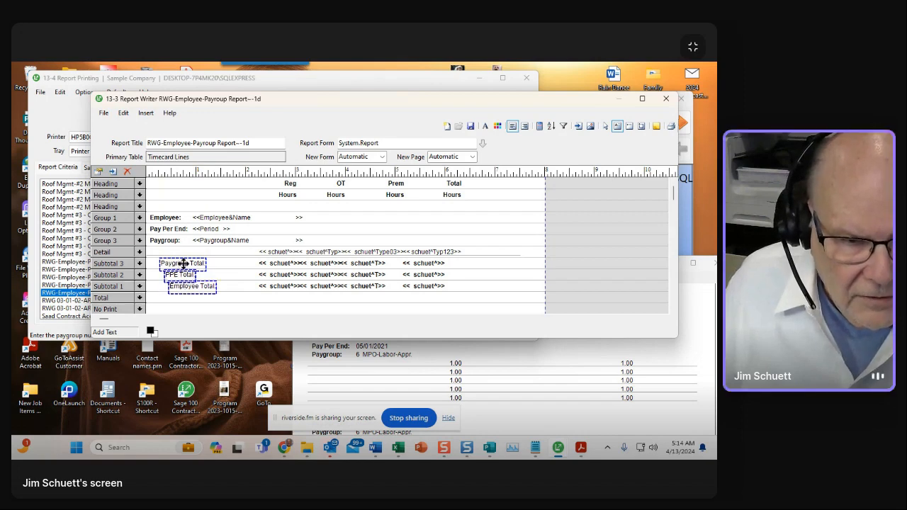
pyautogui.rightClick(182, 263)
pyautogui.click(208, 272)
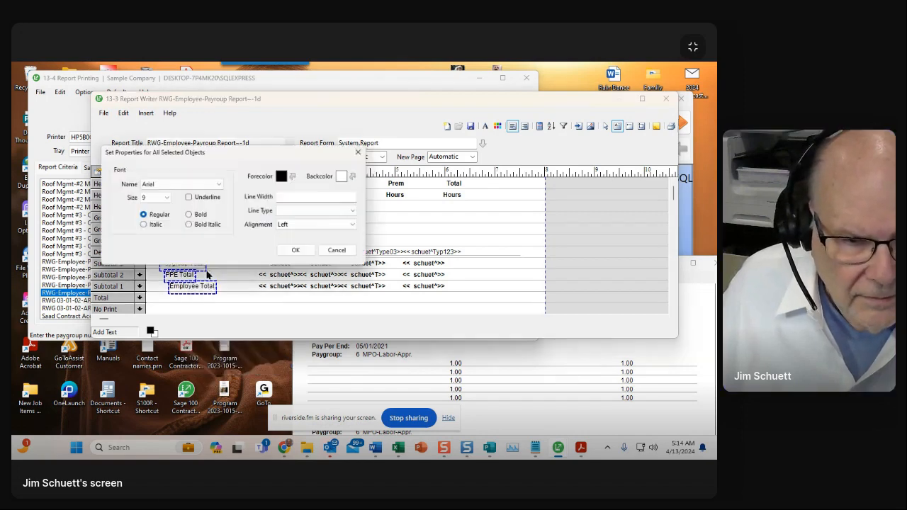
pyautogui.click(189, 215)
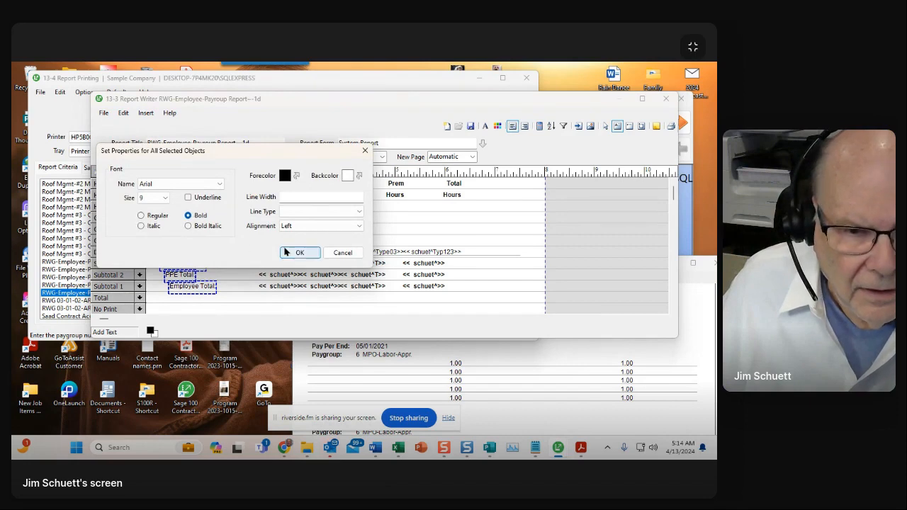
pyautogui.click(300, 252)
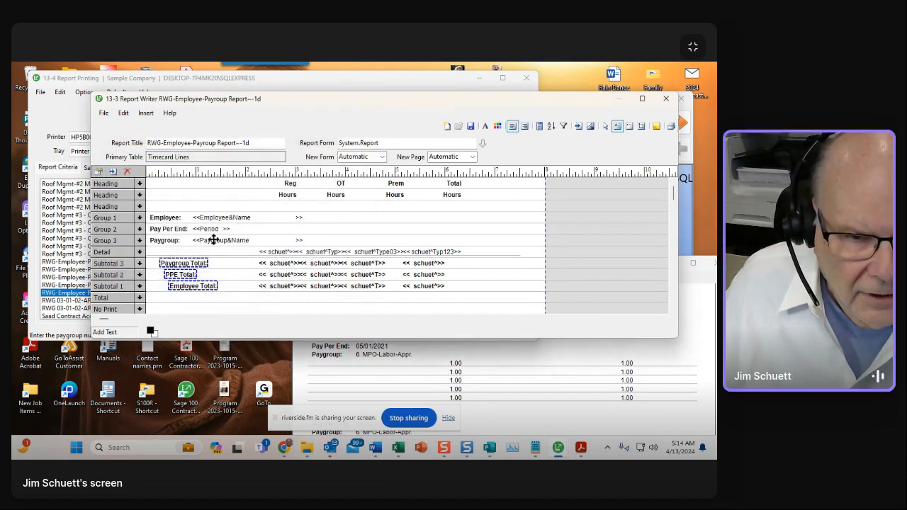
# - Align the left positions of the three subtotal labels with the Paygroup&Name field on the Group 3 line
pyautogui.keyDown('shift'); pyautogui.click(213, 239); pyautogui.keyUp('shift')
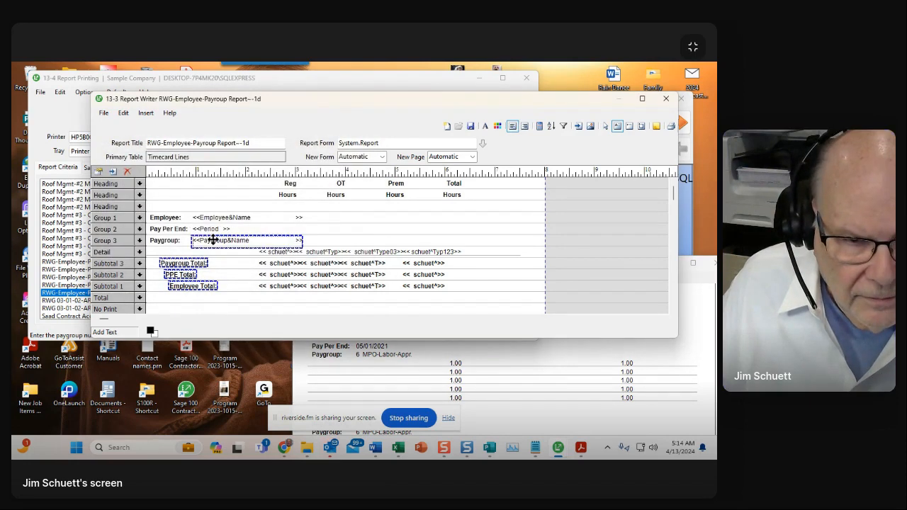
pyautogui.rightClick(212, 239)
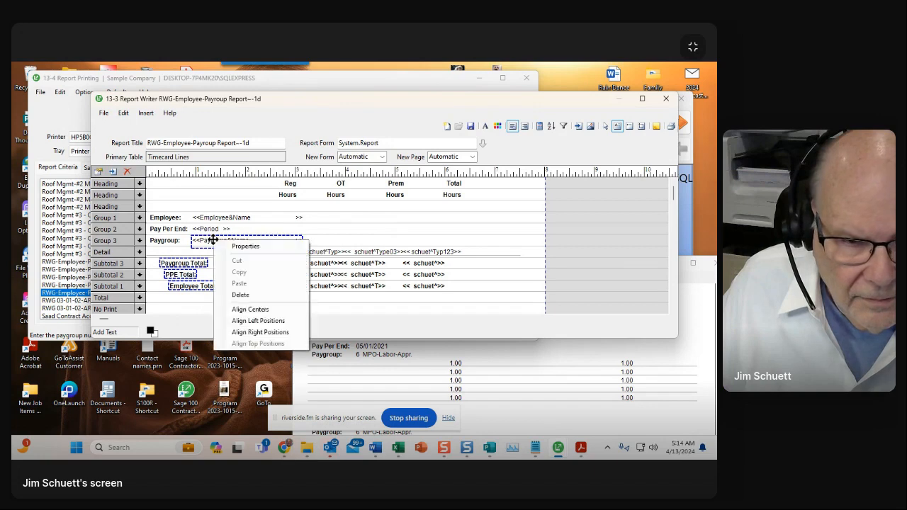
pyautogui.click(235, 321)
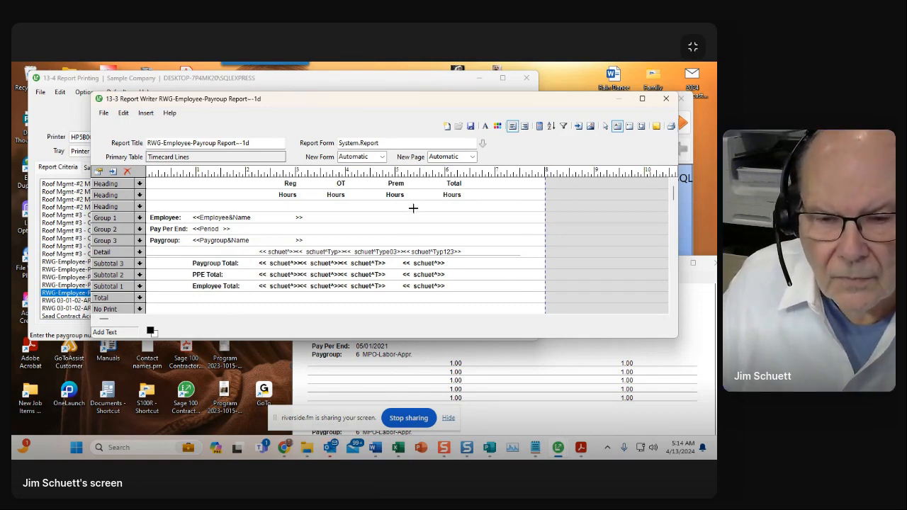
# - Extend the Total Hours column to about the 7-inch mark, aligning the right positions of its headings, detail and subtotal fields
pyautogui.click(453, 182)
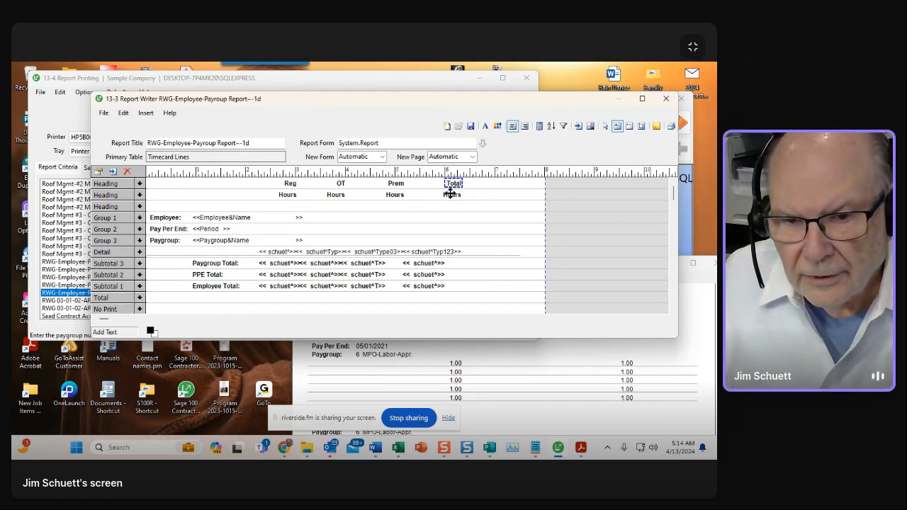
pyautogui.keyDown('shift'); pyautogui.click(451, 194); pyautogui.keyUp('shift')
pyautogui.keyDown('shift'); pyautogui.click(435, 250); pyautogui.keyUp('shift')
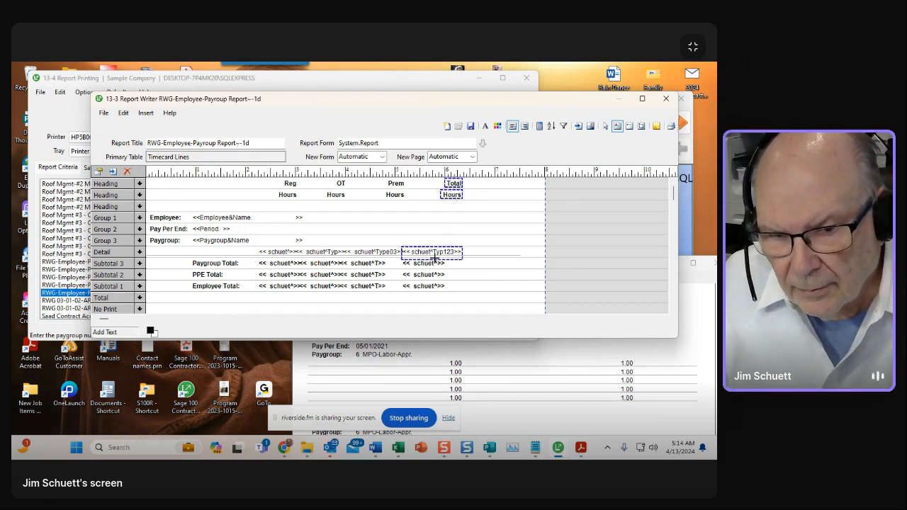
pyautogui.keyDown('shift'); pyautogui.click(432, 262); pyautogui.keyUp('shift')
pyautogui.keyDown('shift'); pyautogui.click(433, 273); pyautogui.keyUp('shift')
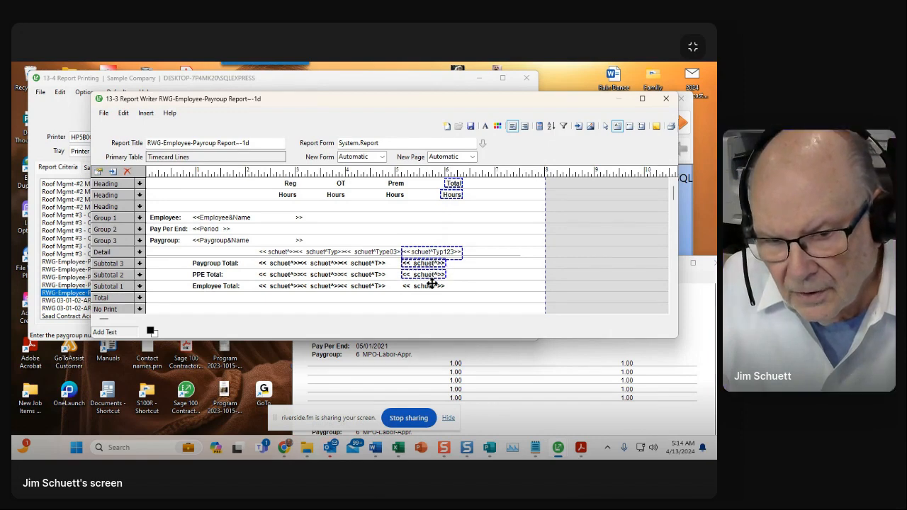
pyautogui.keyDown('shift'); pyautogui.click(430, 284); pyautogui.keyUp('shift')
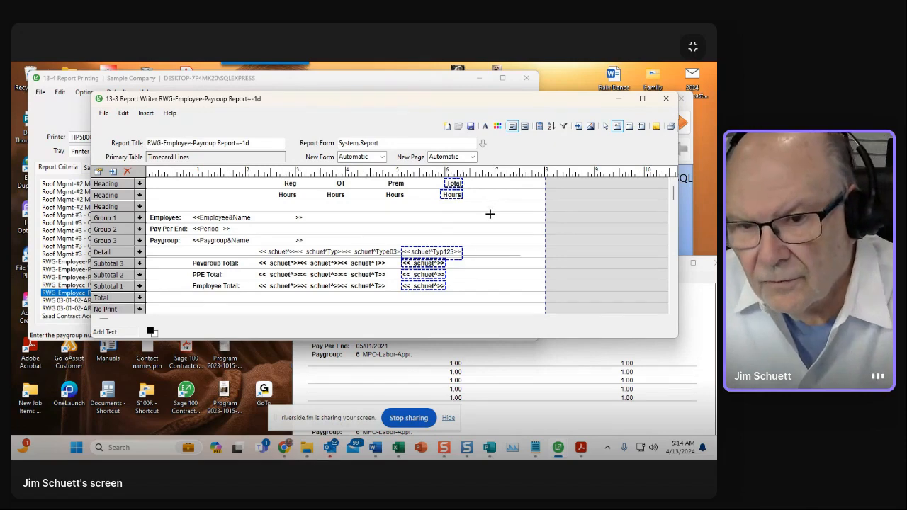
pyautogui.press('Right')
pyautogui.press('Right')
pyautogui.press('Right')
pyautogui.press('Right')
pyautogui.press('Right')
pyautogui.press('Right')
pyautogui.press('Right')
pyautogui.press('Right')
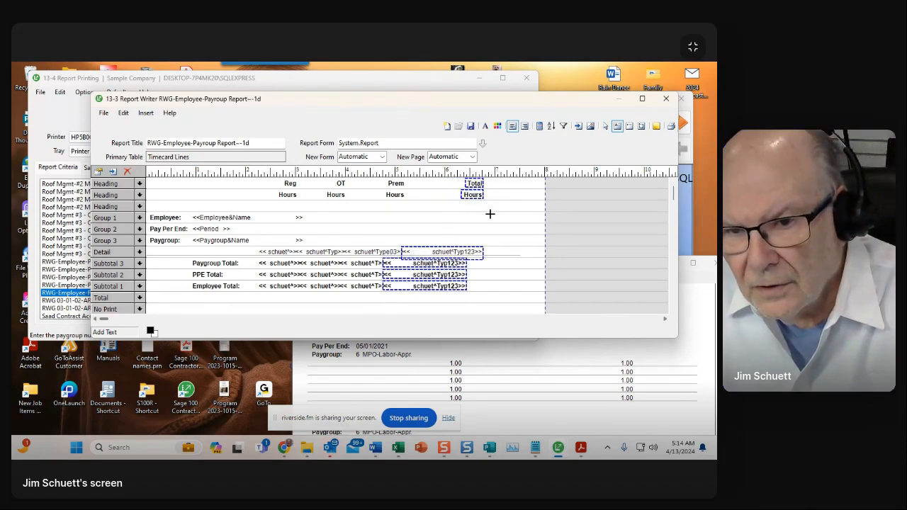
pyautogui.press('Right')
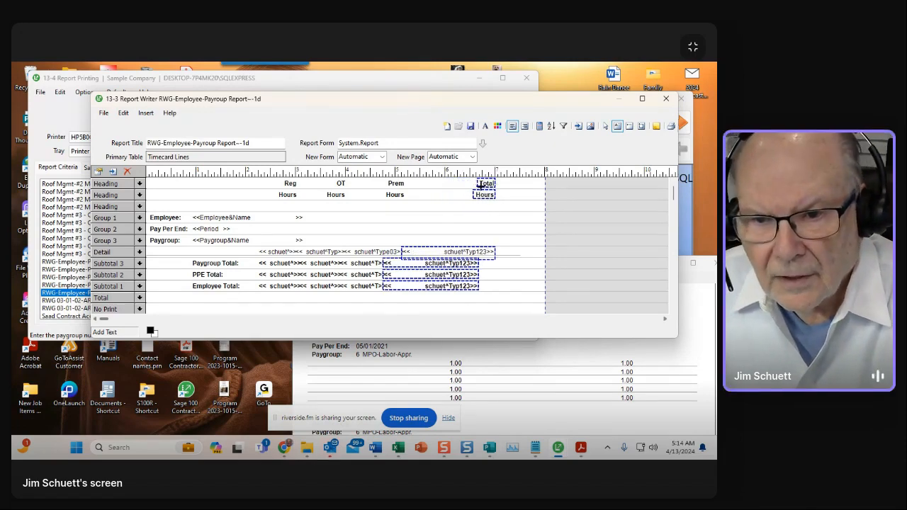
pyautogui.rightClick(484, 186)
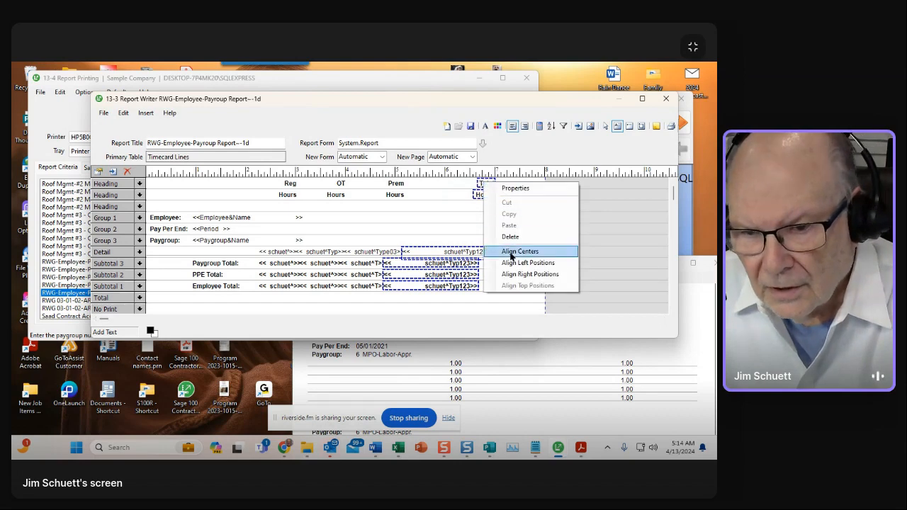
pyautogui.click(516, 273)
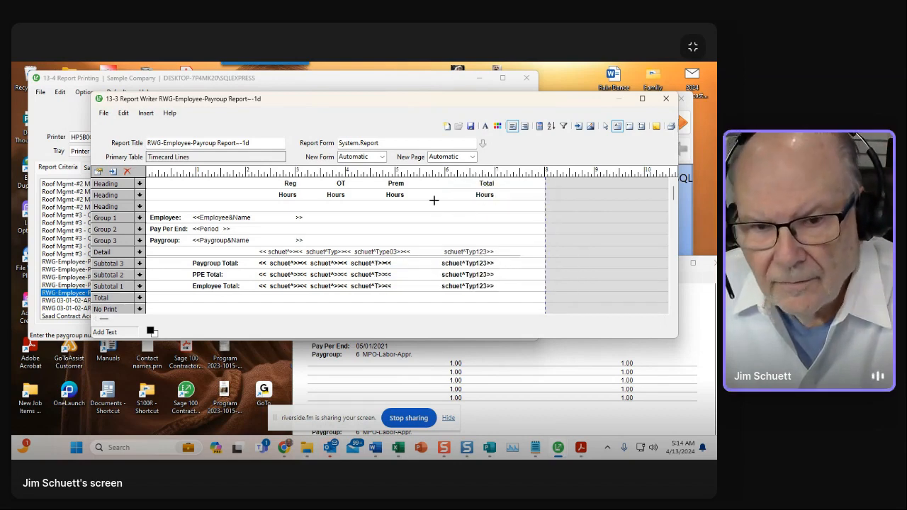
# - Extend the Prem Hours column right by about a quarter inch, aligning the right positions of its headings, detail and subtotal fields
pyautogui.click(395, 182)
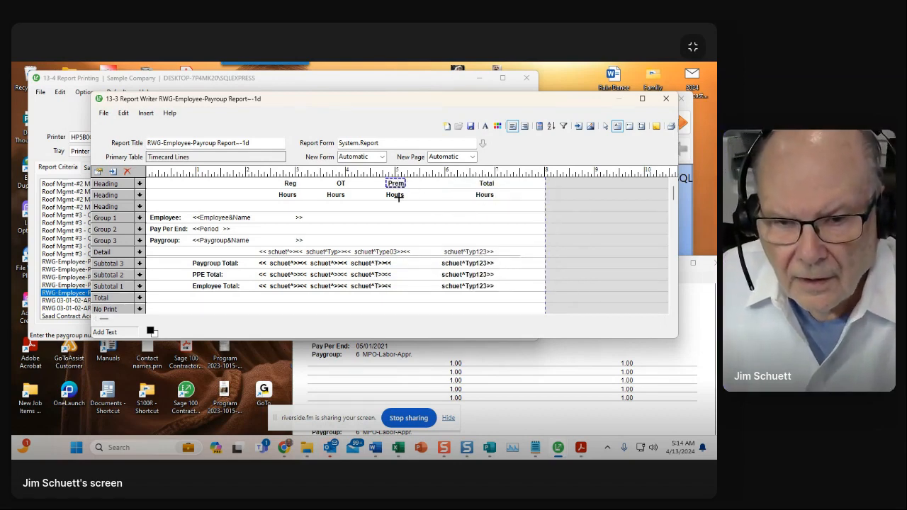
pyautogui.keyDown('shift'); pyautogui.click(397, 193); pyautogui.keyUp('shift')
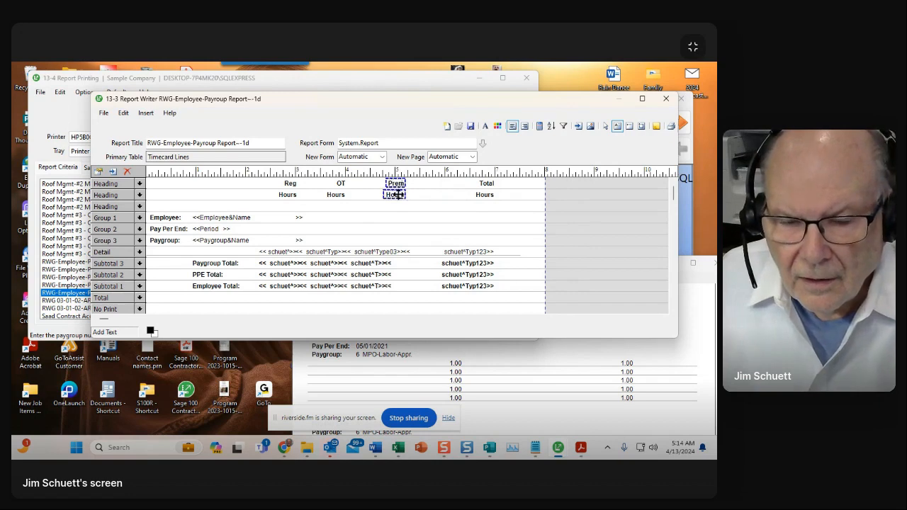
pyautogui.keyDown('shift'); pyautogui.click(381, 251); pyautogui.keyUp('shift')
pyautogui.keyDown('shift'); pyautogui.click(374, 263); pyautogui.keyUp('shift')
pyautogui.keyDown('shift'); pyautogui.click(374, 274); pyautogui.keyUp('shift')
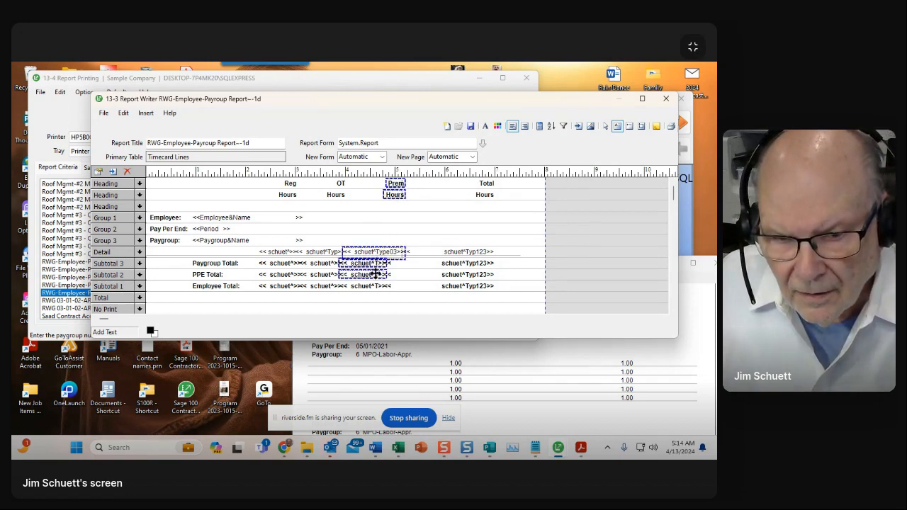
pyautogui.keyDown('shift'); pyautogui.click(376, 286); pyautogui.keyUp('shift')
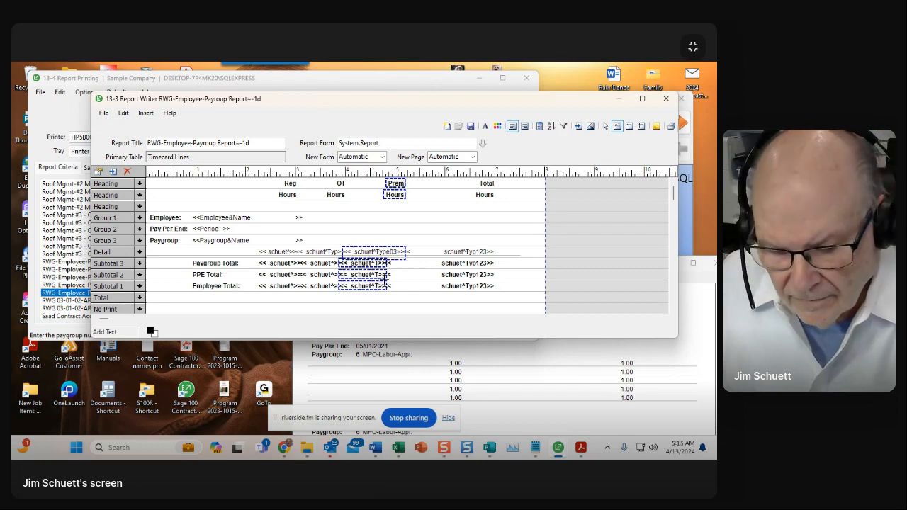
pyautogui.hotkey('shift', 'Right')
pyautogui.hotkey('shift', 'Right')
pyautogui.hotkey('shift', 'Right')
pyautogui.hotkey('shift', 'Right')
pyautogui.hotkey('shift', 'Right')
pyautogui.hotkey('shift', 'Right')
pyautogui.hotkey('shift', 'Right')
pyautogui.hotkey('shift', 'Right')
pyautogui.hotkey('shift', 'Right')
pyautogui.hotkey('shift', 'Right')
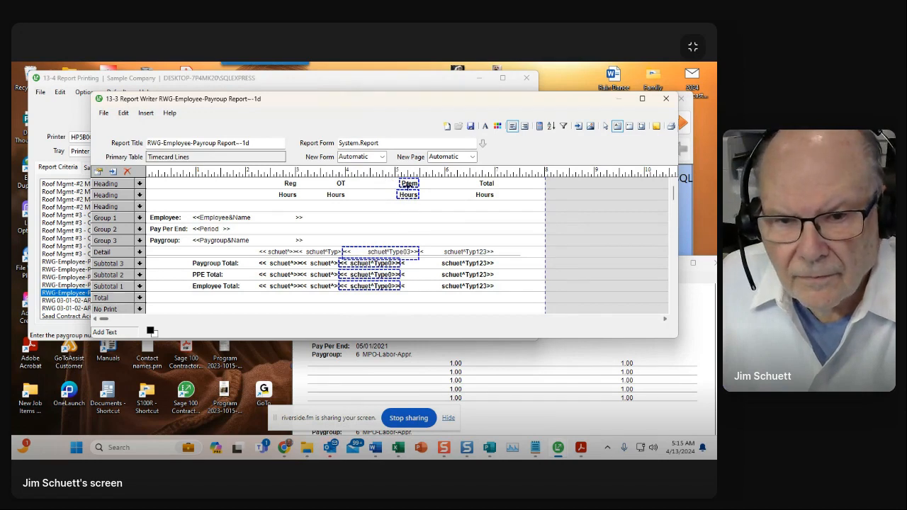
pyautogui.rightClick(408, 182)
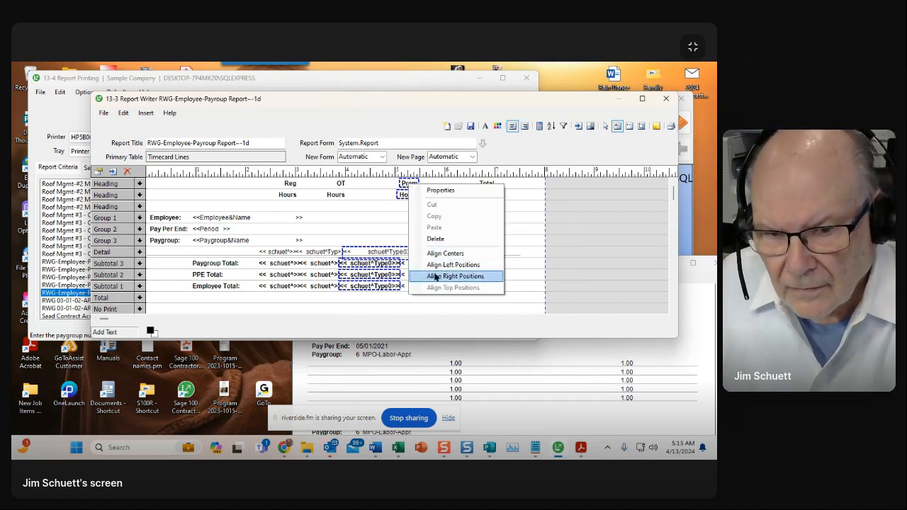
pyautogui.click(453, 276)
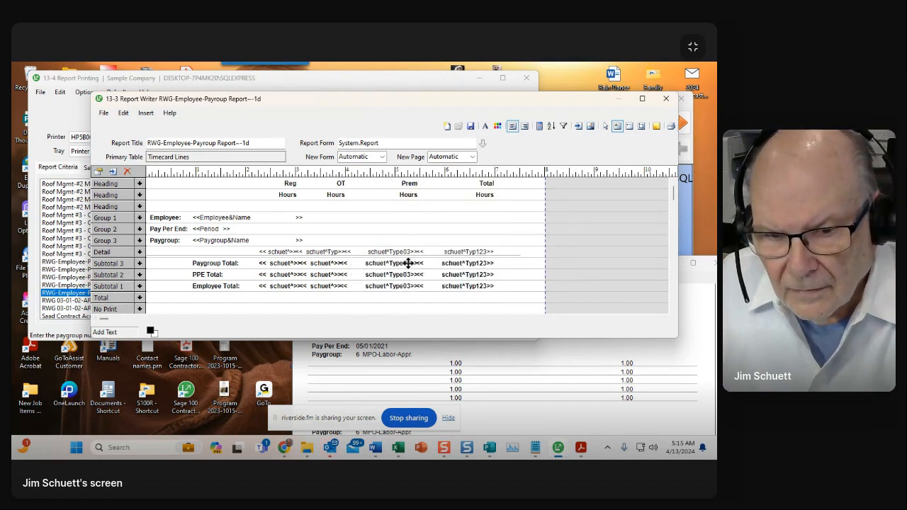
# - Shift the OT Hours column right by about a quarter inch, aligning the right positions of its headings, detail and subtotal fields
pyautogui.keyDown('ctrl'); pyautogui.click(336, 192); pyautogui.keyUp('ctrl')
pyautogui.keyDown('ctrl'); pyautogui.click(330, 252); pyautogui.keyUp('ctrl')
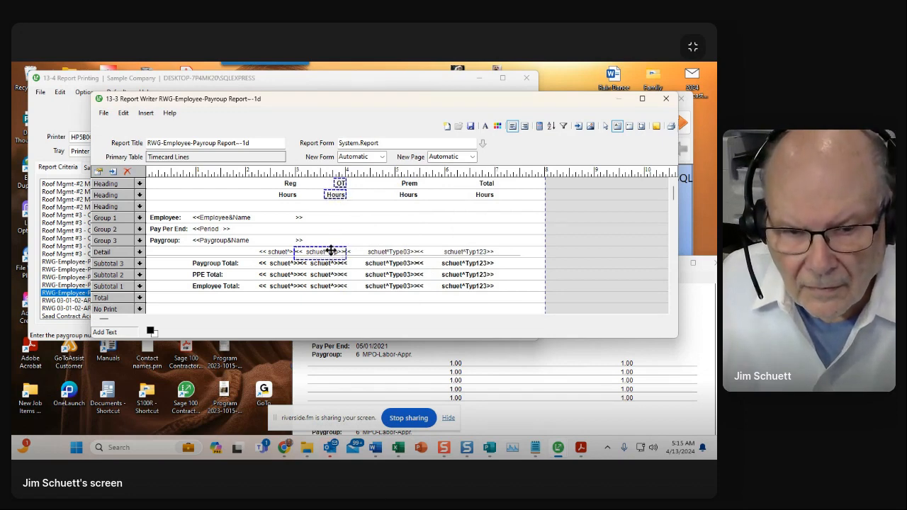
pyautogui.keyDown('ctrl'); pyautogui.click(331, 263); pyautogui.keyUp('ctrl')
pyautogui.keyDown('ctrl'); pyautogui.click(330, 274); pyautogui.keyUp('ctrl')
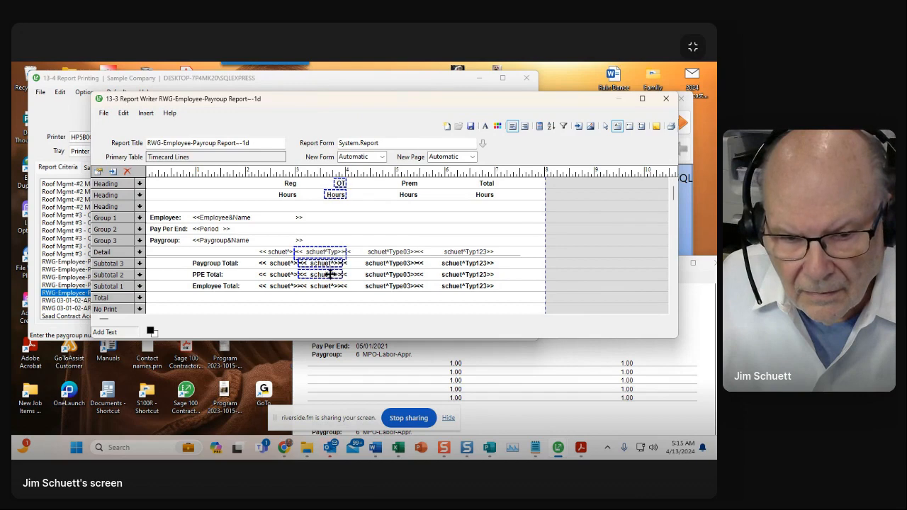
pyautogui.keyDown('ctrl'); pyautogui.click(331, 285); pyautogui.keyUp('ctrl')
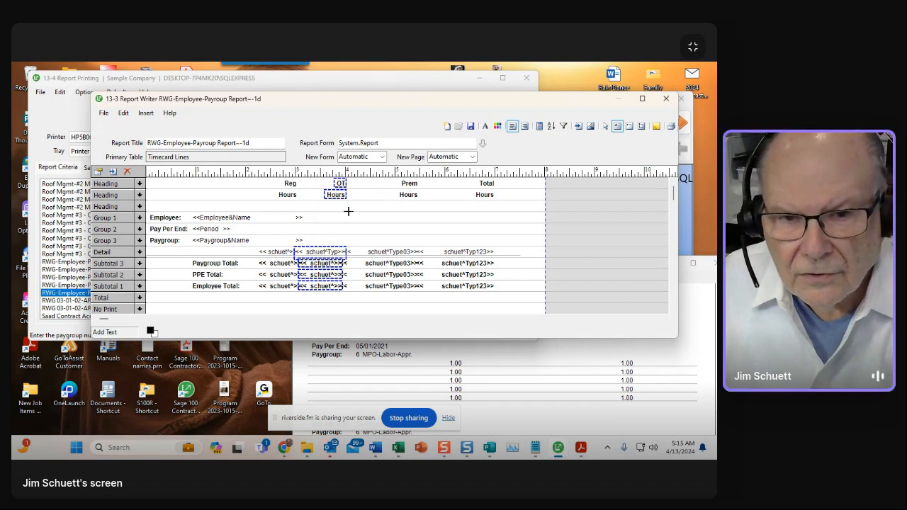
pyautogui.press('Right')
pyautogui.press('Right')
pyautogui.press('Right')
pyautogui.press('Right')
pyautogui.press('Right')
pyautogui.press('Right')
pyautogui.press('Right')
pyautogui.press('Right')
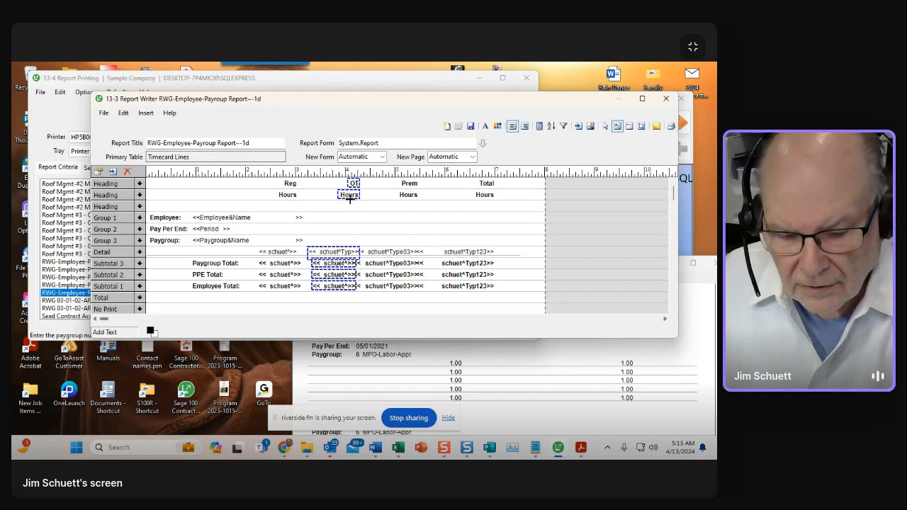
pyautogui.press('Left')
pyautogui.press('Left')
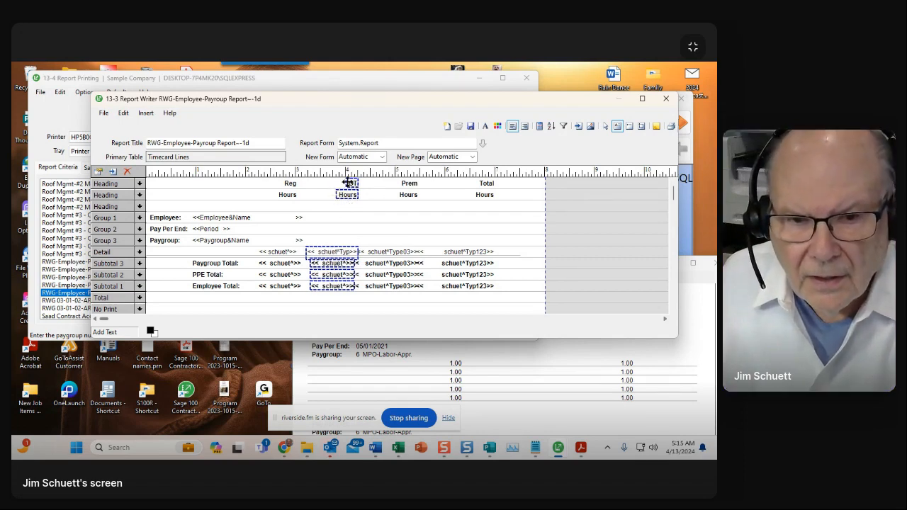
pyautogui.rightClick(349, 181)
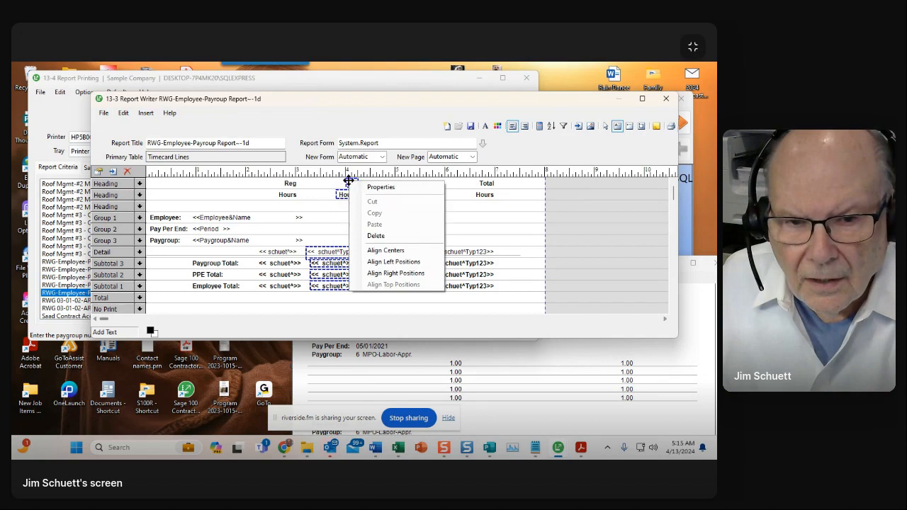
pyautogui.click(388, 273)
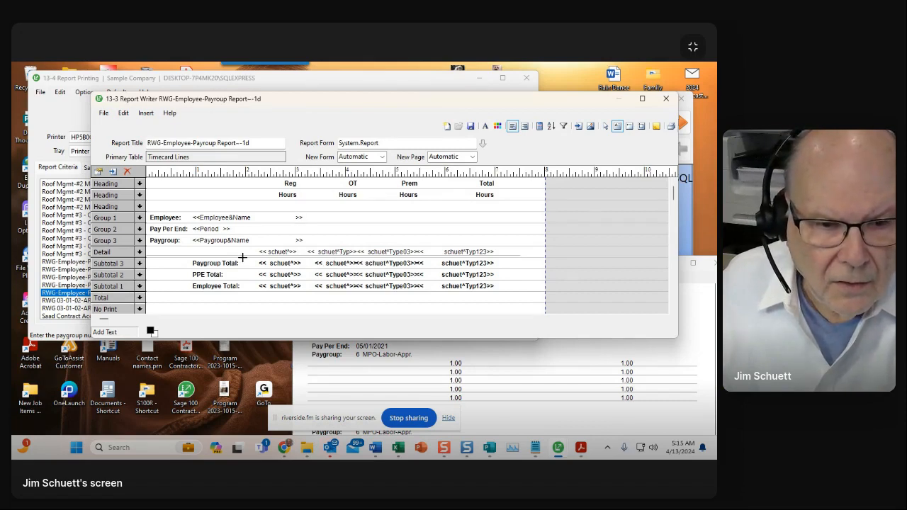
# - Insert a blank line above the Pay Per End line and set its line type to Group 1
pyautogui.click(118, 230)
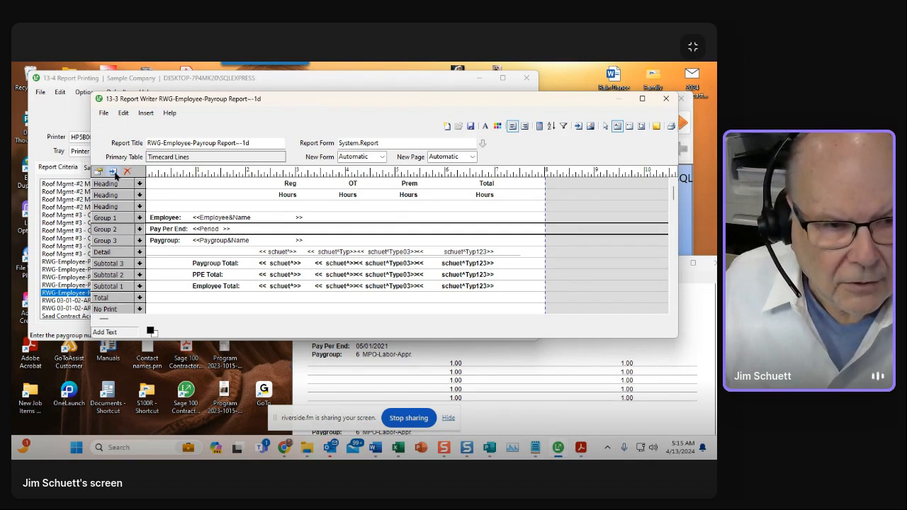
pyautogui.click(113, 173)
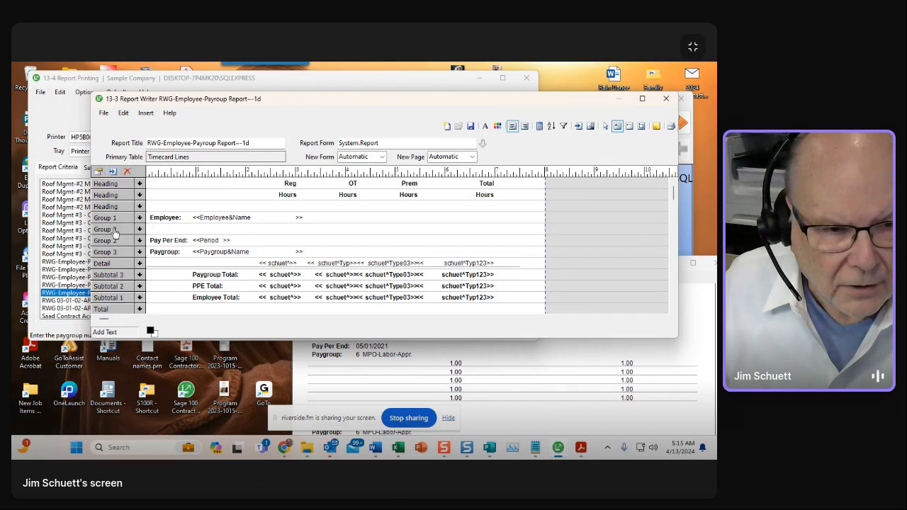
pyautogui.click(138, 230)
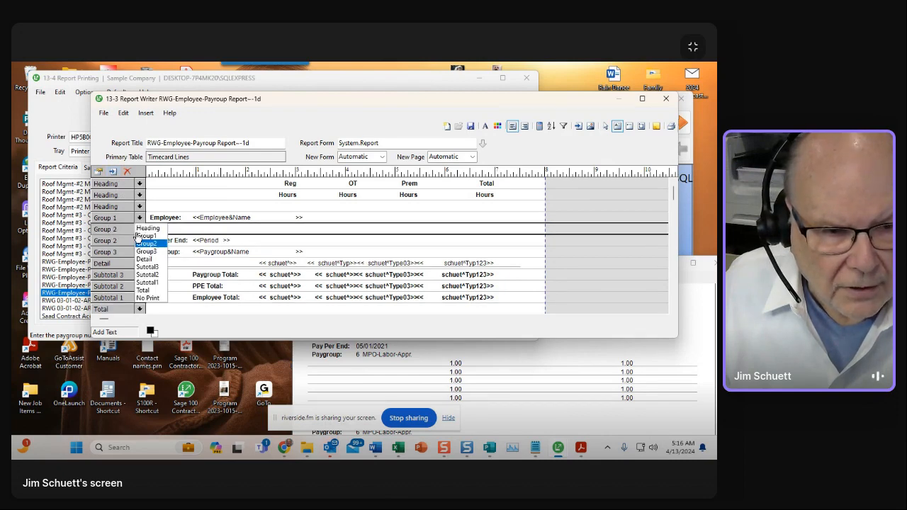
pyautogui.click(139, 240)
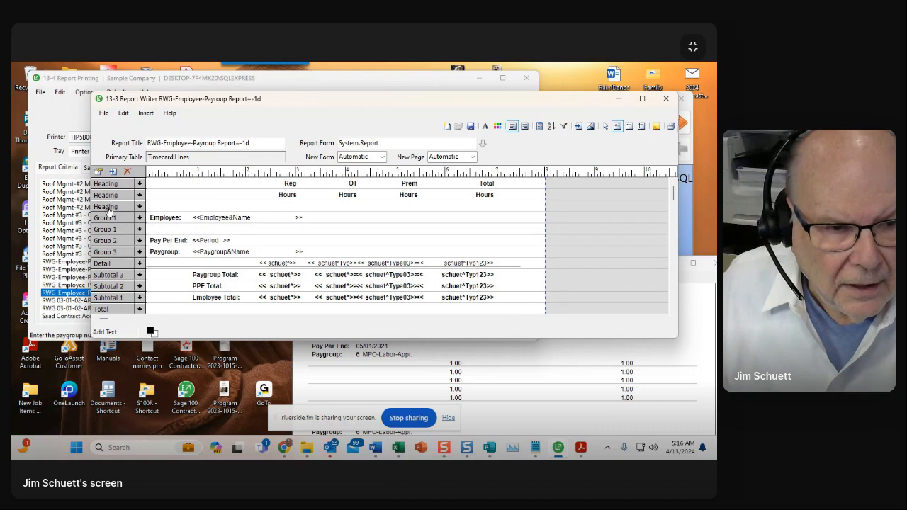
# - Insert a blank Group 1 line above the Employee line and set it to 1/2 Height
pyautogui.click(119, 218)
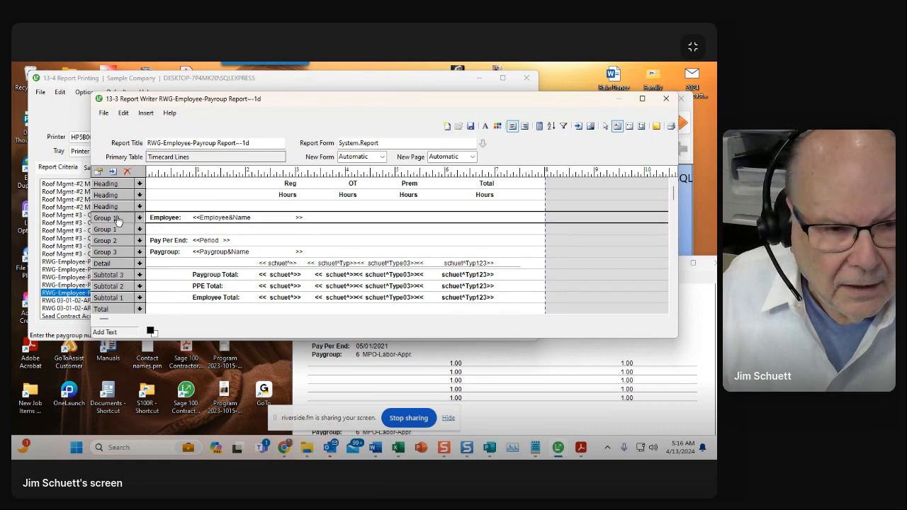
pyautogui.click(112, 173)
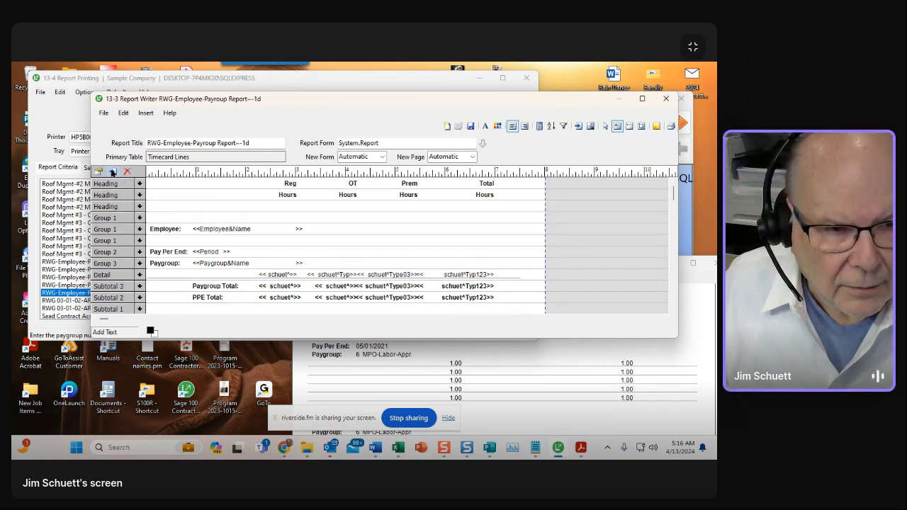
pyautogui.click(99, 219)
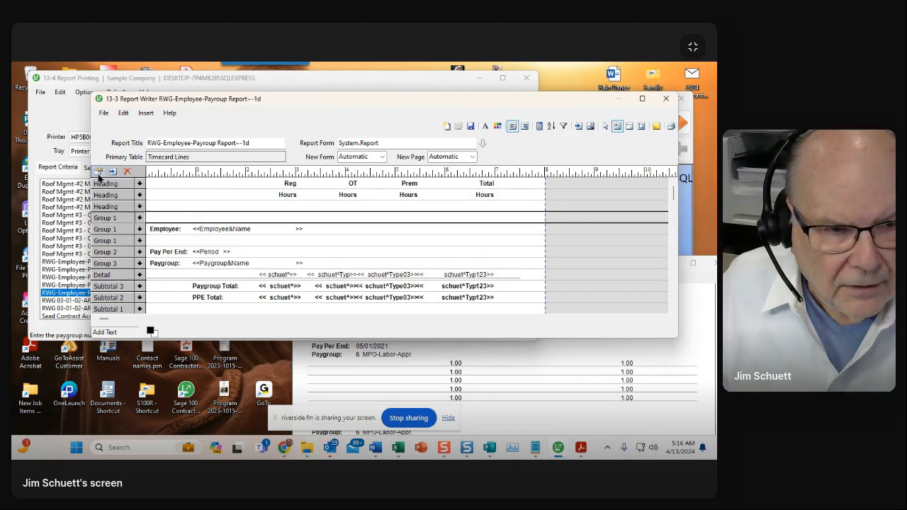
pyautogui.click(98, 175)
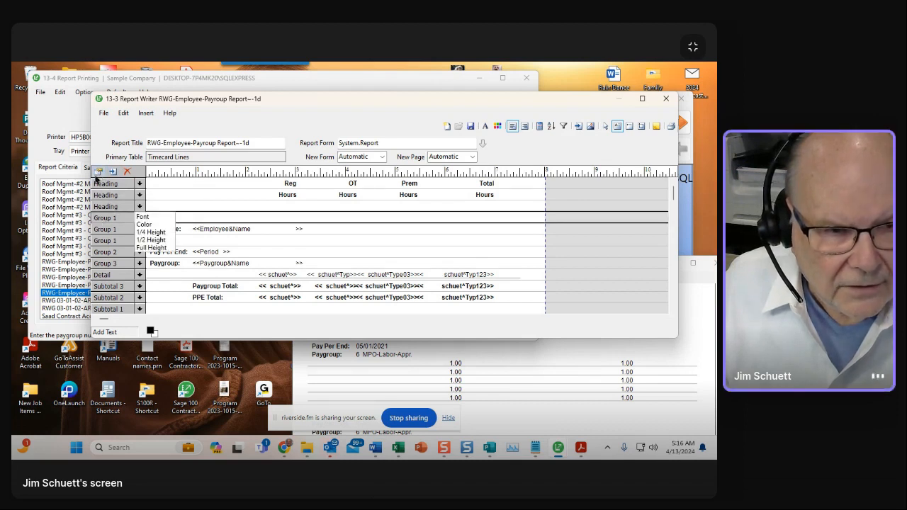
pyautogui.click(150, 240)
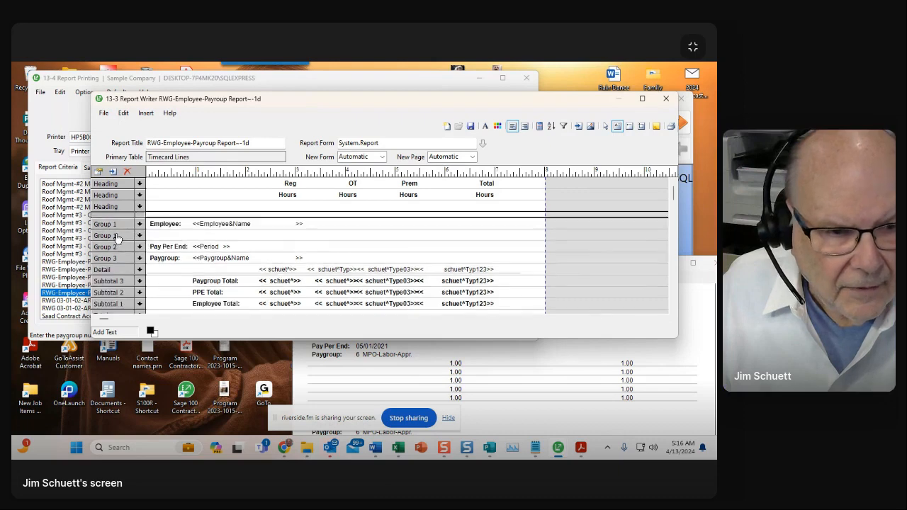
# - Set the blank Group 1 line below the Employee line to 1/2 Height
pyautogui.click(117, 238)
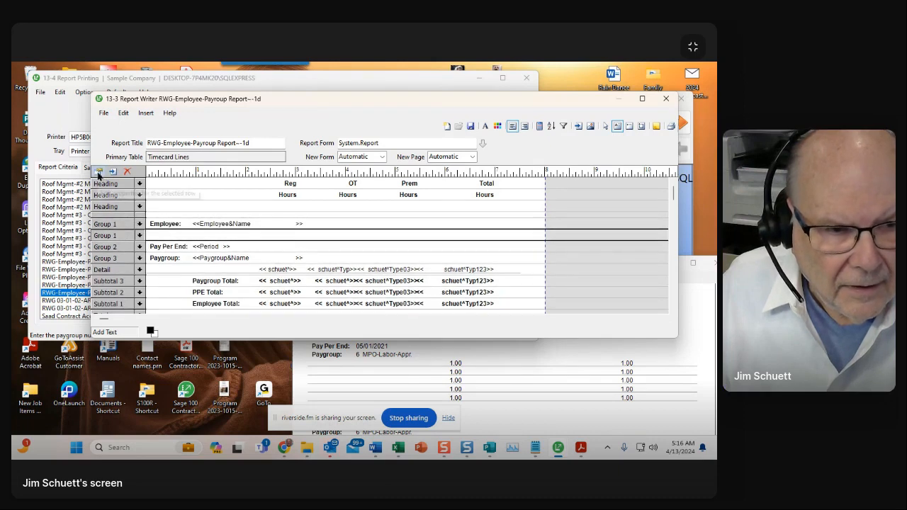
pyautogui.click(99, 173)
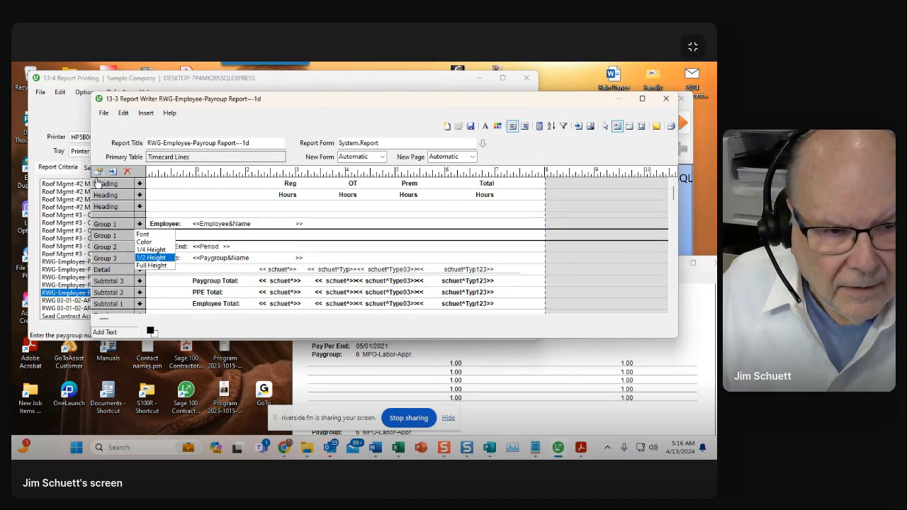
pyautogui.click(150, 258)
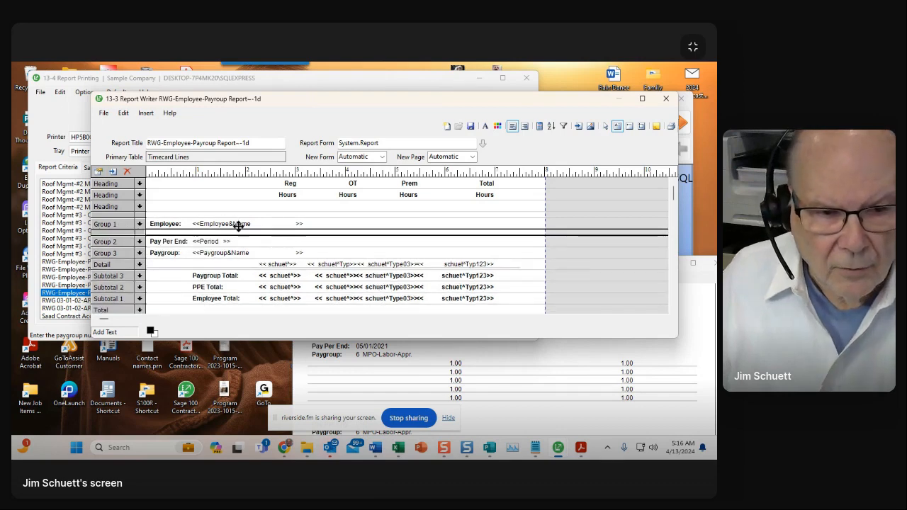
# - Draw a solid box about 714 wide and 19 high around the Employee line, starting at the page's left edge
pyautogui.click(278, 205)
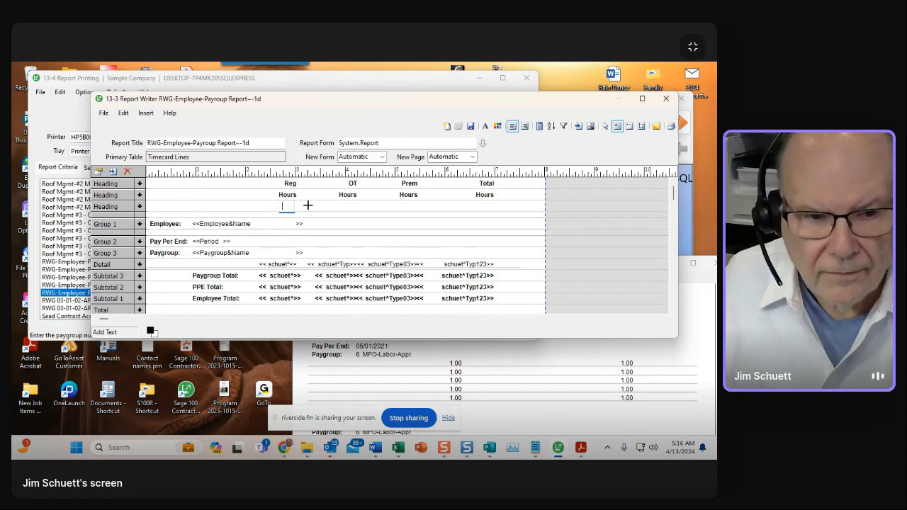
pyautogui.click(643, 126)
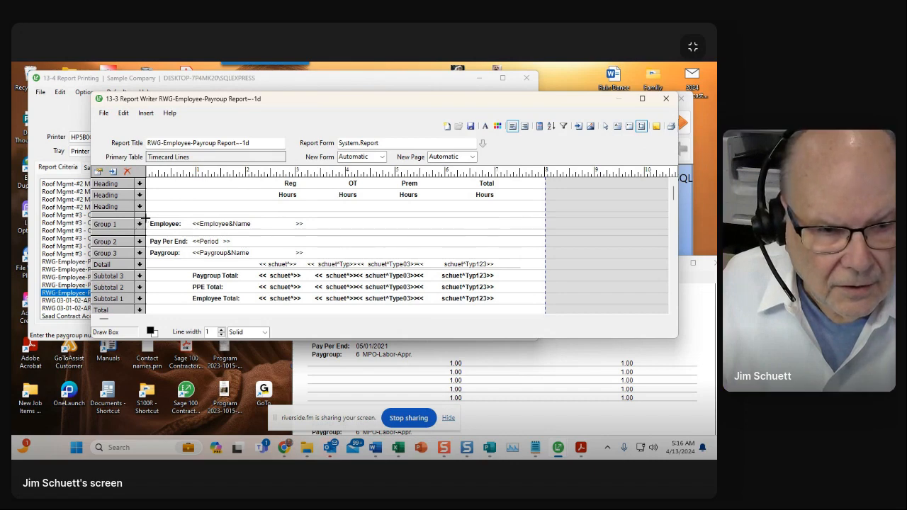
pyautogui.moveTo(146, 218); pyautogui.dragTo(515, 226)
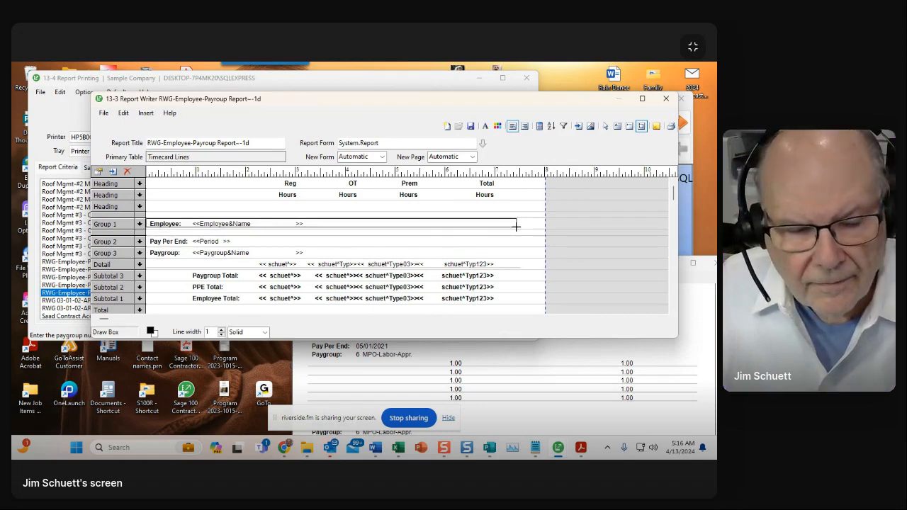
pyautogui.moveTo(516, 226); pyautogui.dragTo(516, 228)
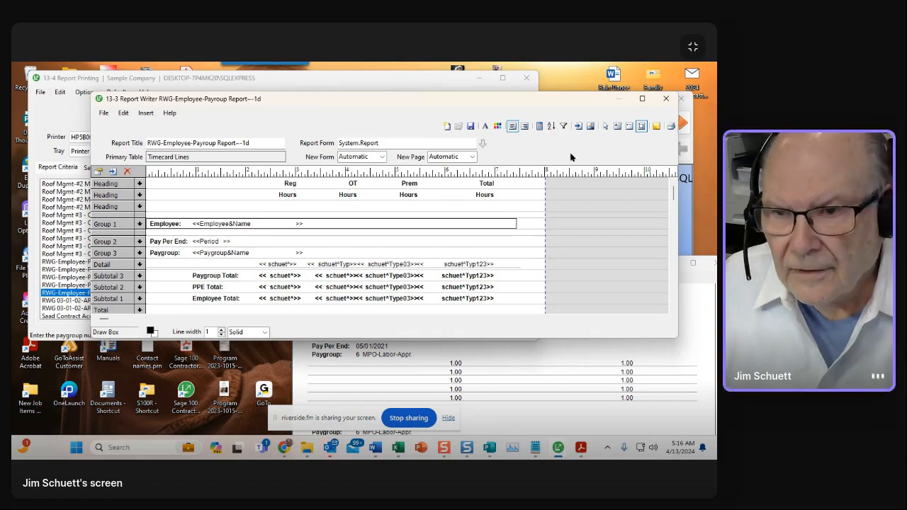
# - Set the Employee box's line width to 1 and its backcolor to light blue in the object properties
pyautogui.click(604, 126)
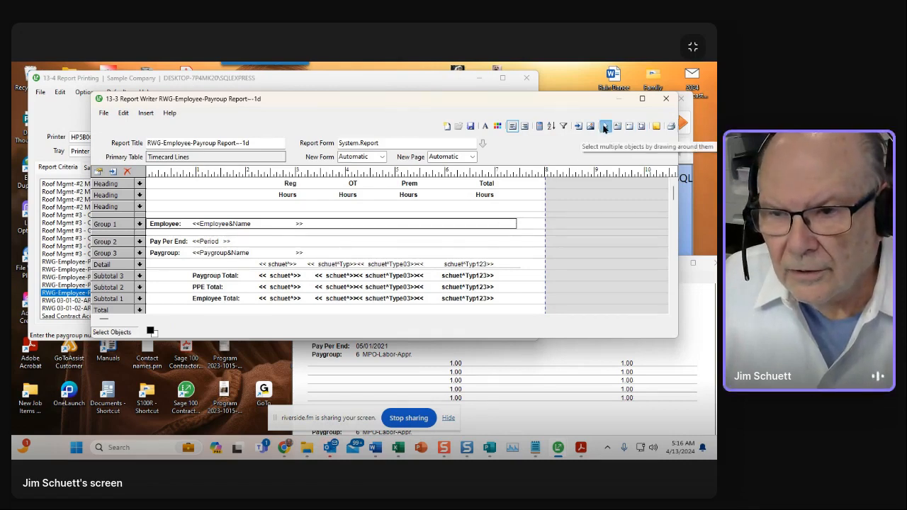
pyautogui.rightClick(504, 223)
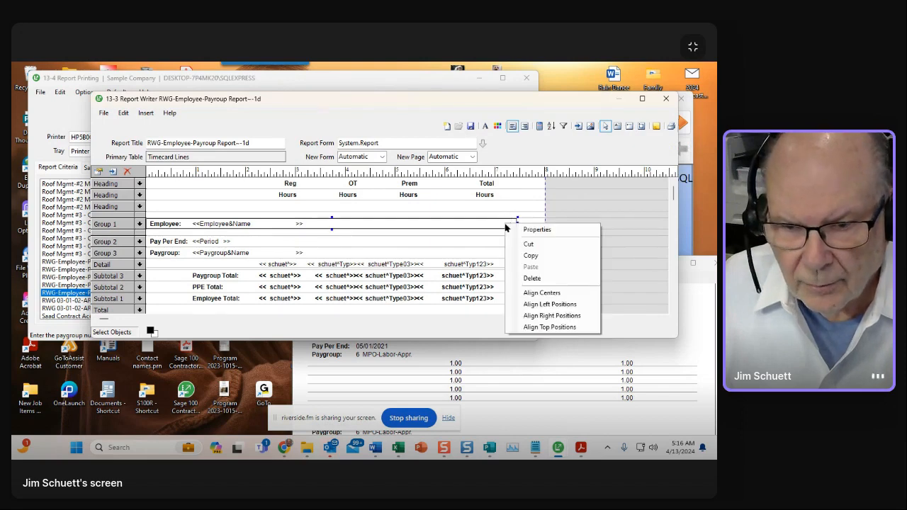
pyautogui.click(537, 228)
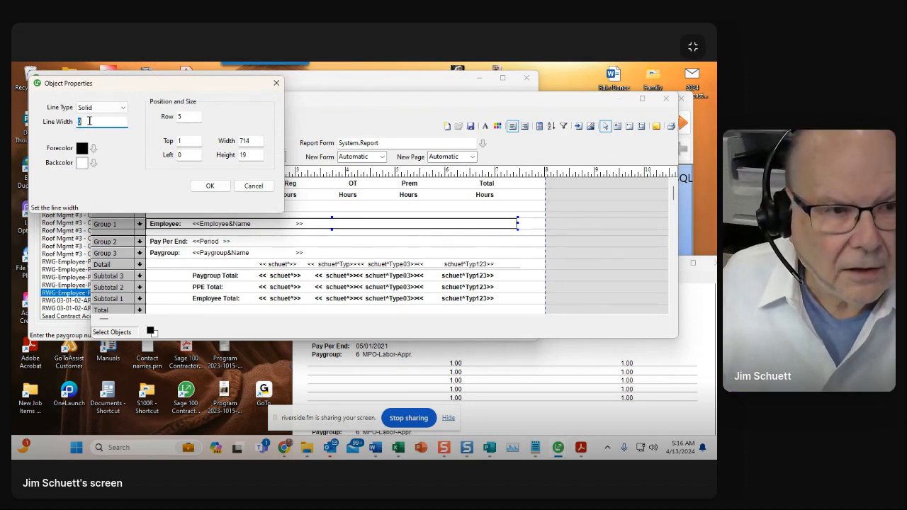
pyautogui.write('1')
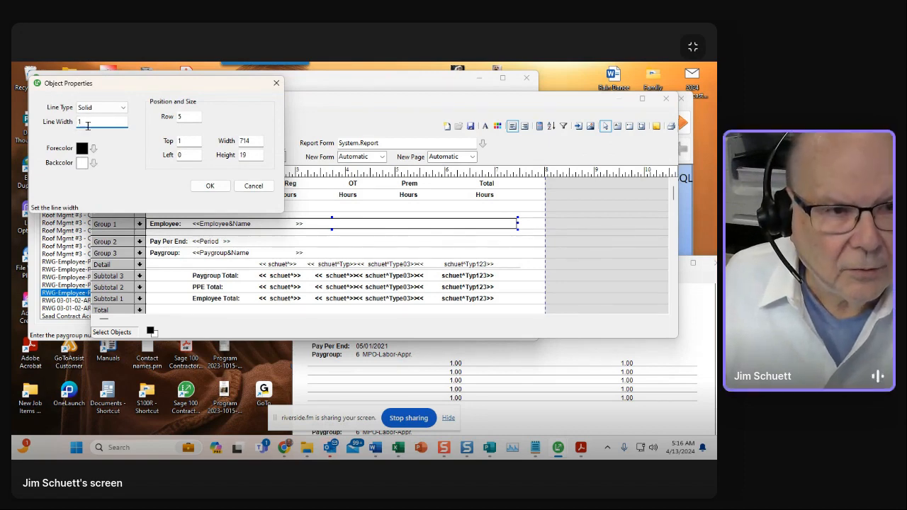
pyautogui.click(94, 164)
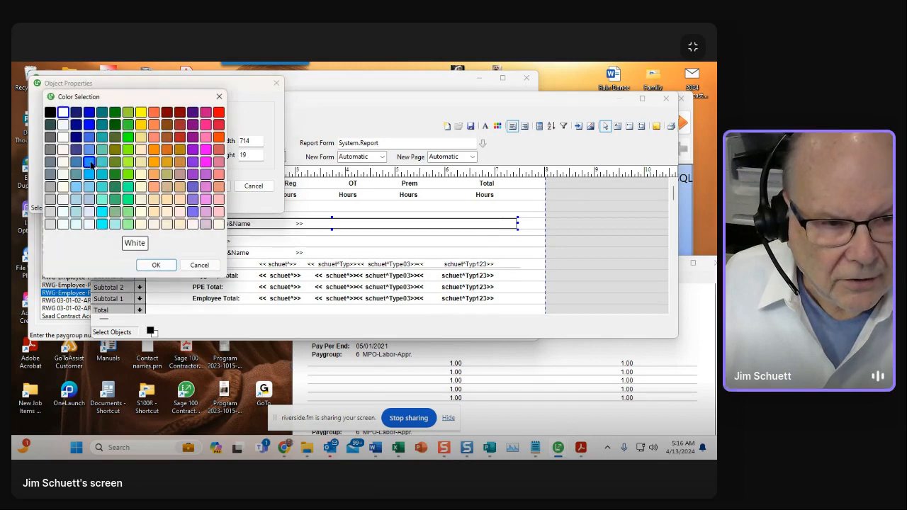
pyautogui.click(76, 211)
pyautogui.click(150, 265)
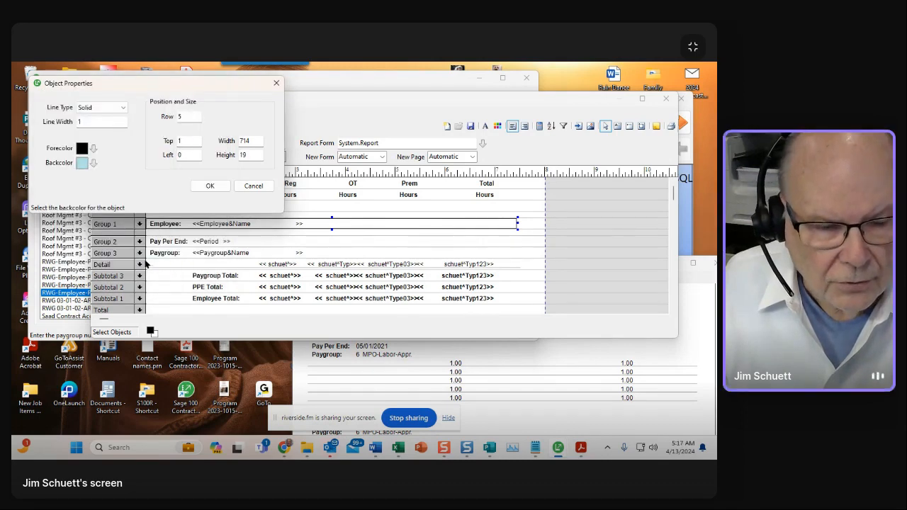
# - Set the Employee box's left position to 1 and its width to 720, and apply the properties
pyautogui.doubleClick(186, 156)
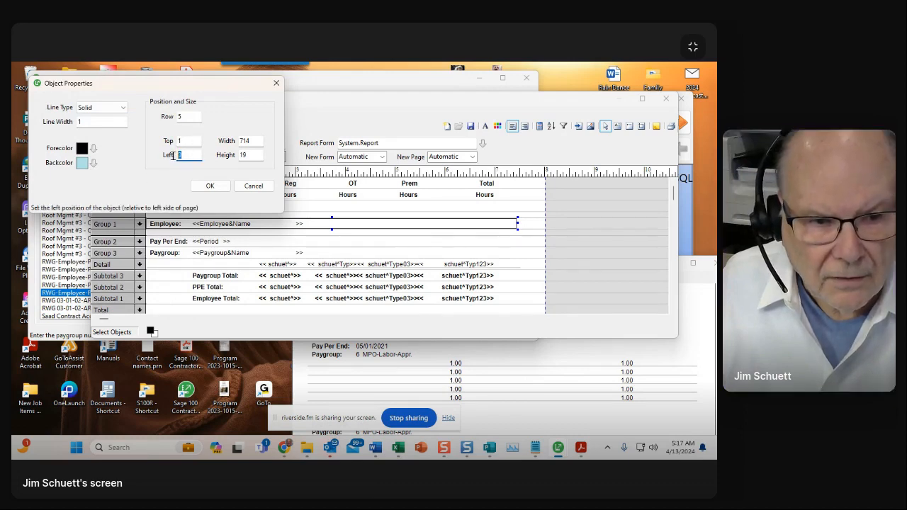
pyautogui.write('1')
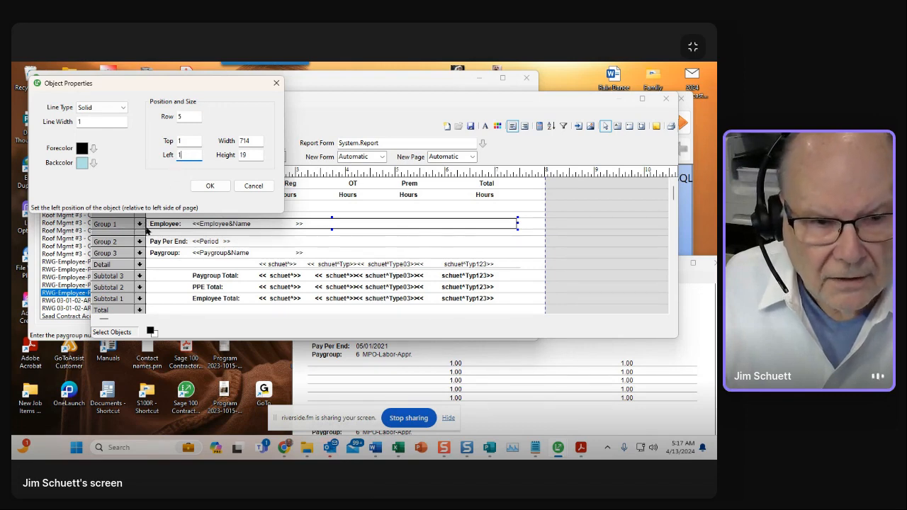
pyautogui.click(243, 141)
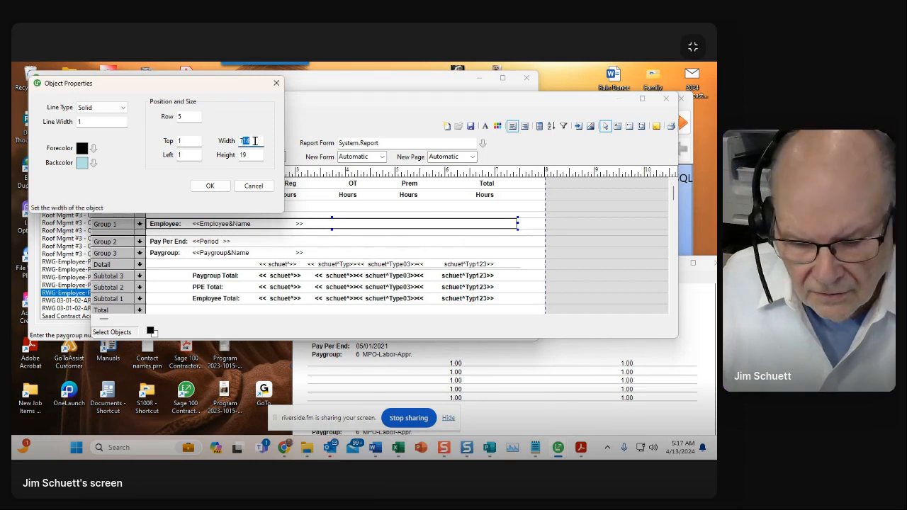
pyautogui.write('720')
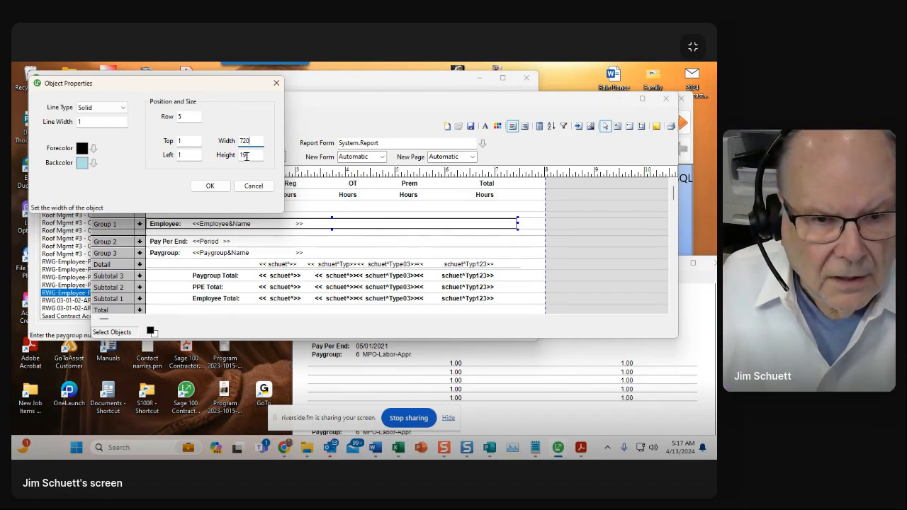
pyautogui.click(209, 186)
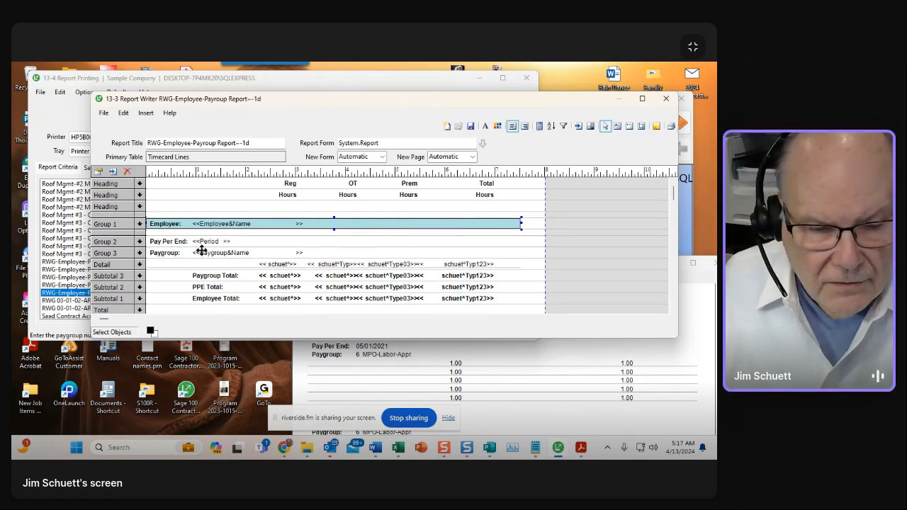
# - Underline the Paygroup label text on the Group 3 line and apply the properties
pyautogui.rightClick(161, 252)
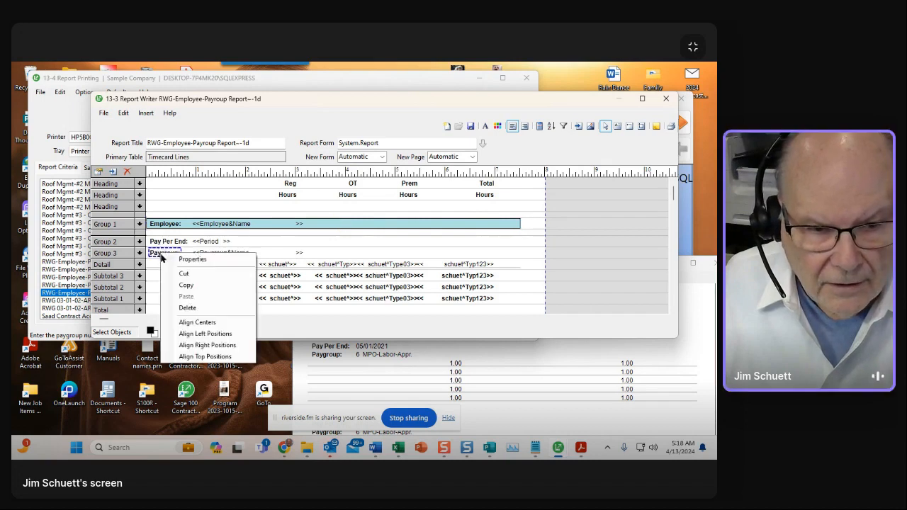
pyautogui.click(180, 260)
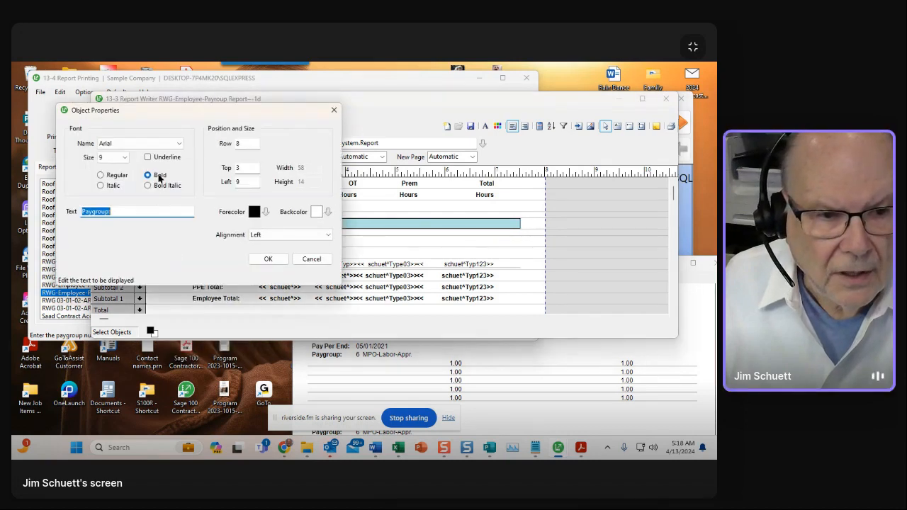
pyautogui.click(150, 158)
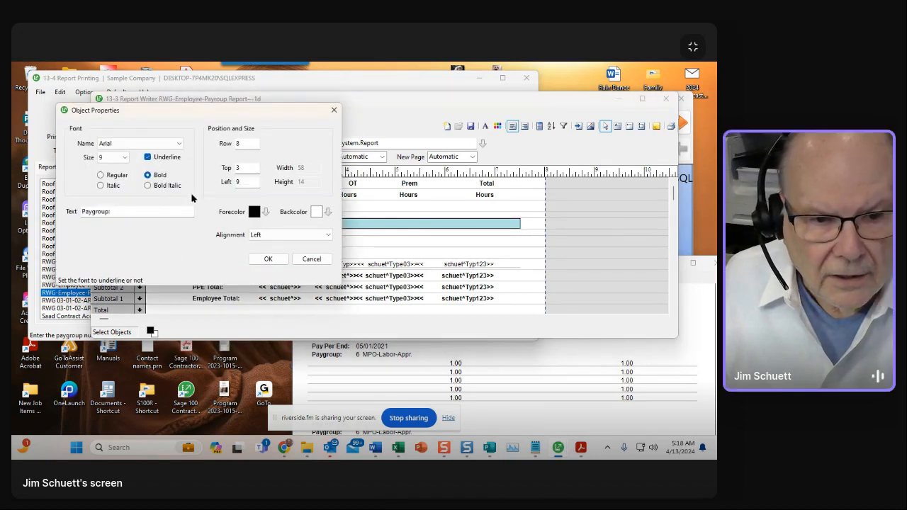
pyautogui.click(260, 259)
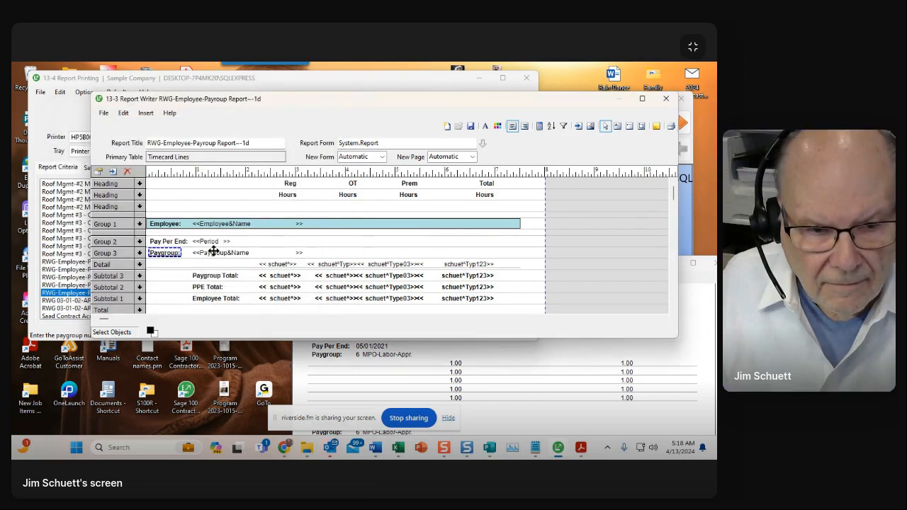
# - Underline the PaygroupName field beside the Paygroup label on the Group 3 line
pyautogui.click(213, 252)
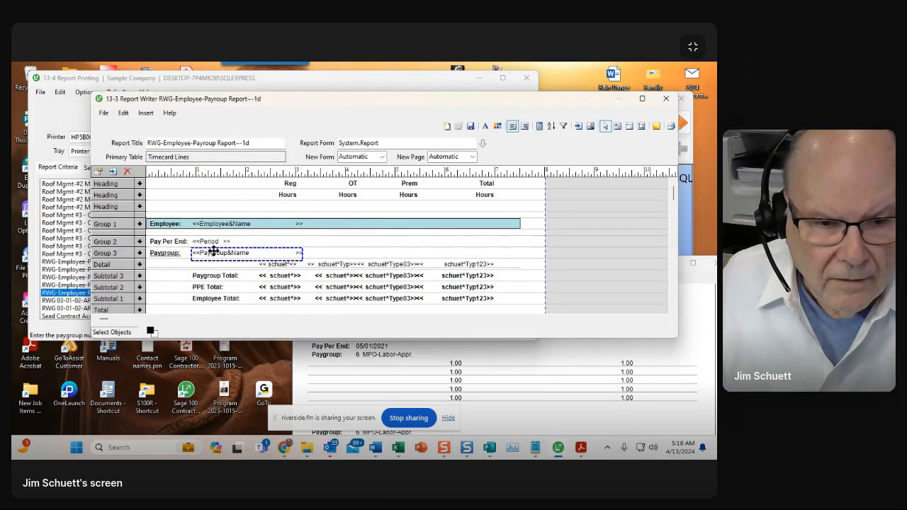
pyautogui.rightClick(212, 251)
pyautogui.click(238, 257)
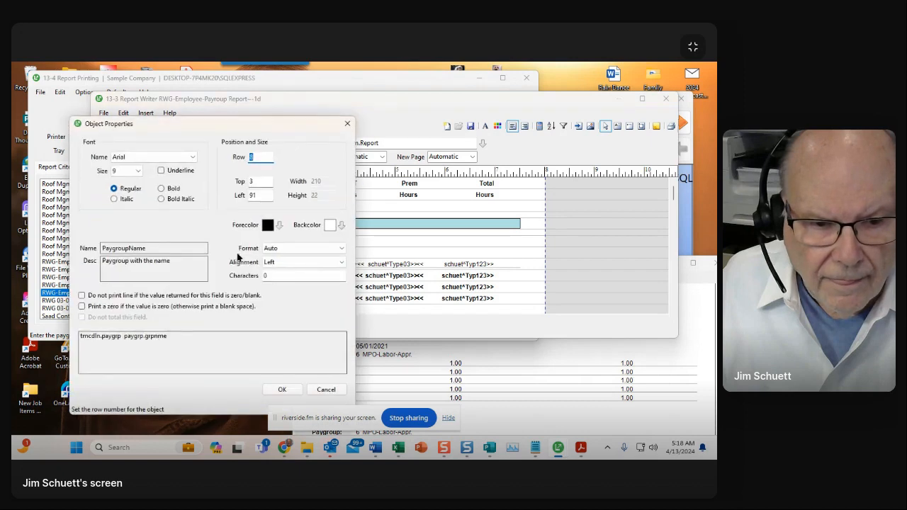
pyautogui.click(162, 170)
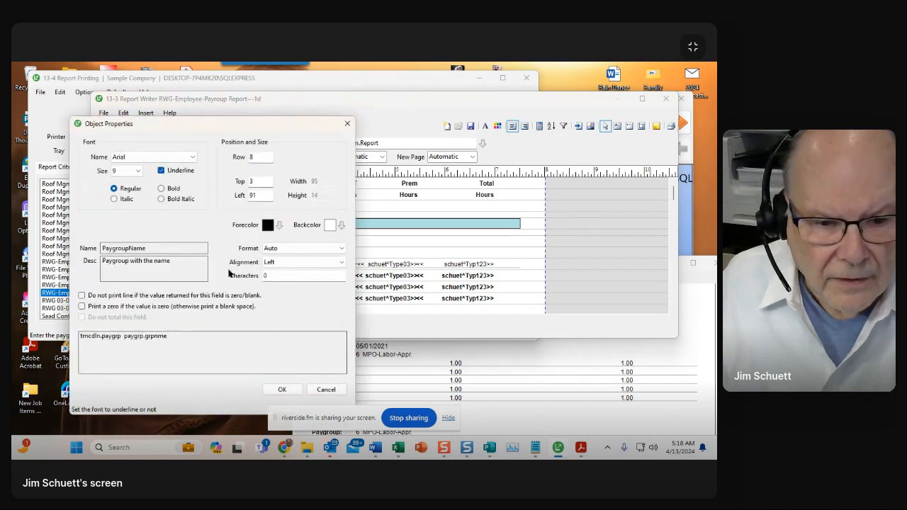
pyautogui.click(282, 389)
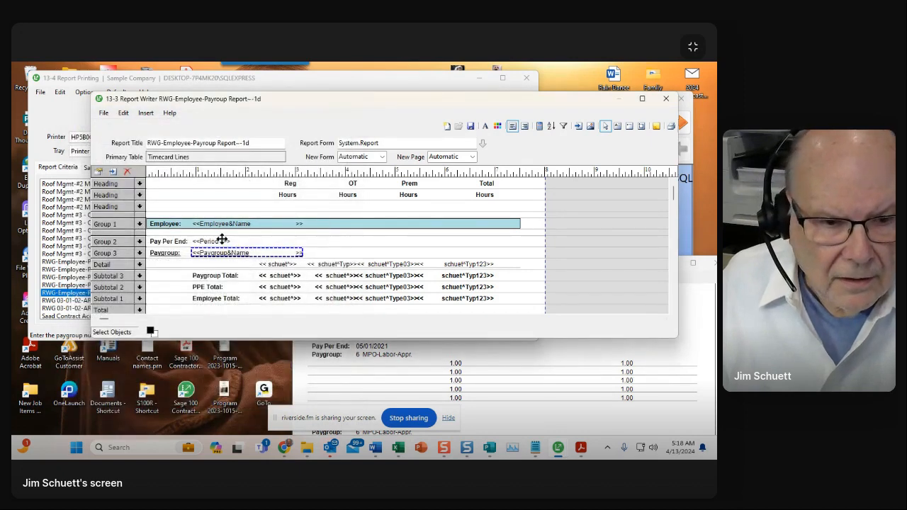
# - Make the Employee, Period and Paygroup fields on the three group lines bold together
pyautogui.click(207, 240)
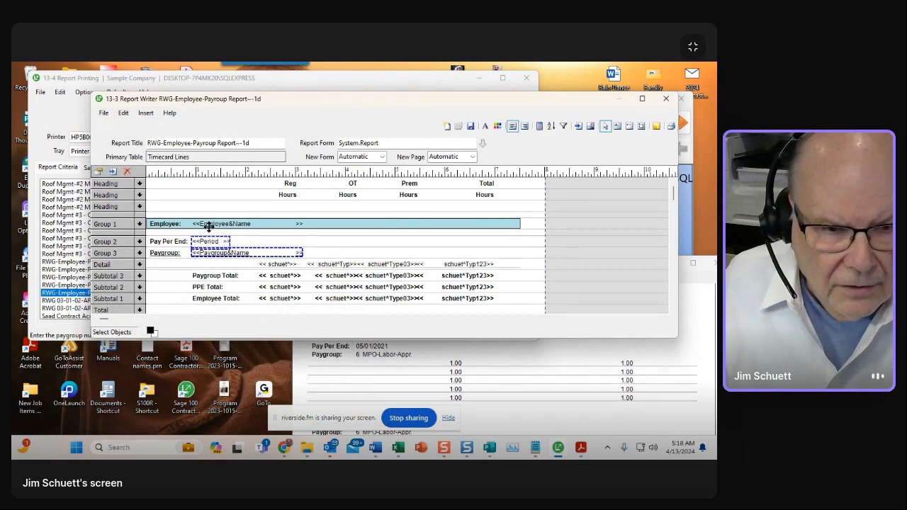
pyautogui.keyDown('shift'); pyautogui.click(209, 222); pyautogui.keyUp('shift')
pyautogui.rightClick(210, 222)
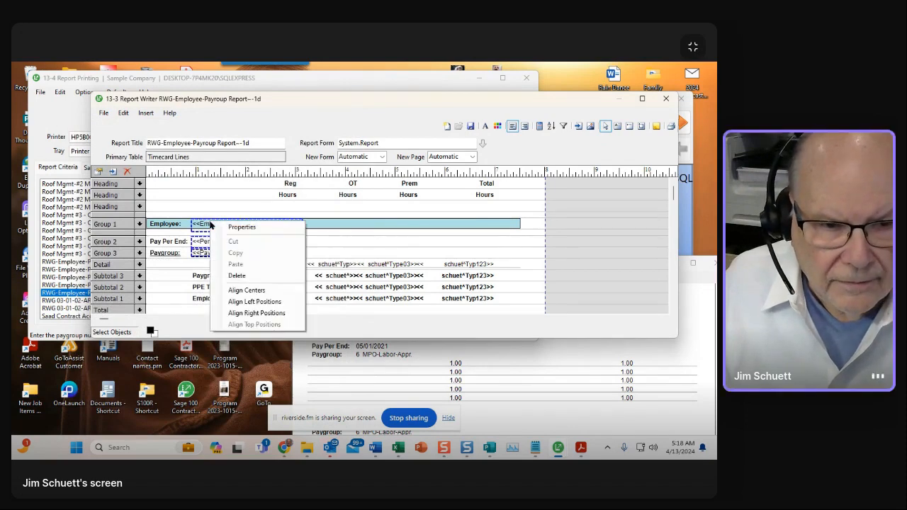
pyautogui.click(230, 228)
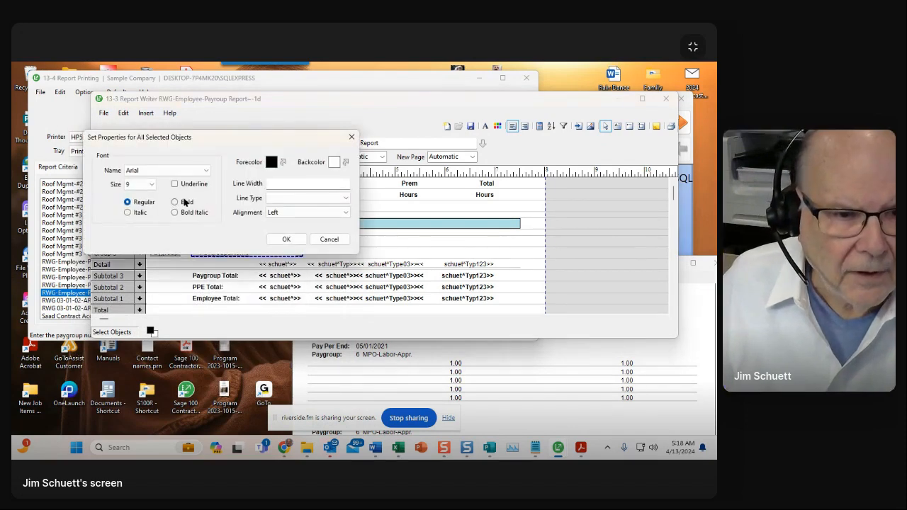
pyautogui.click(281, 240)
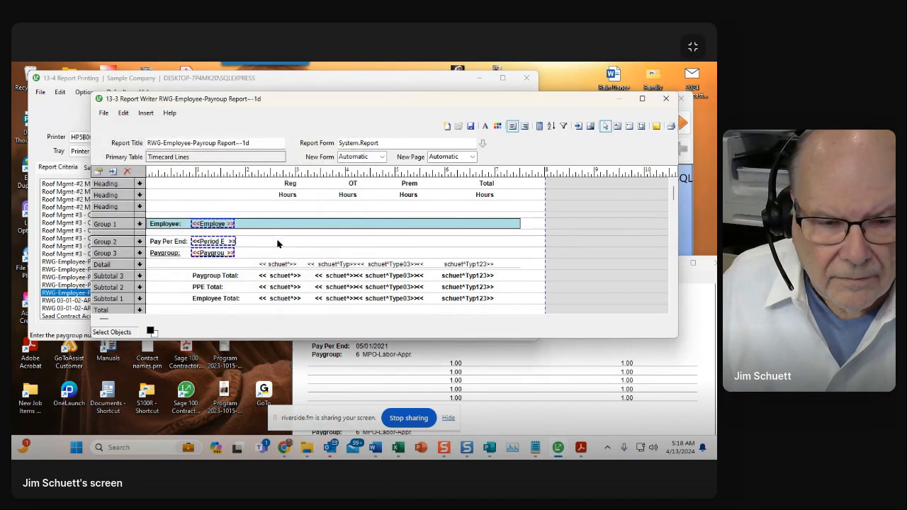
pyautogui.click(286, 242)
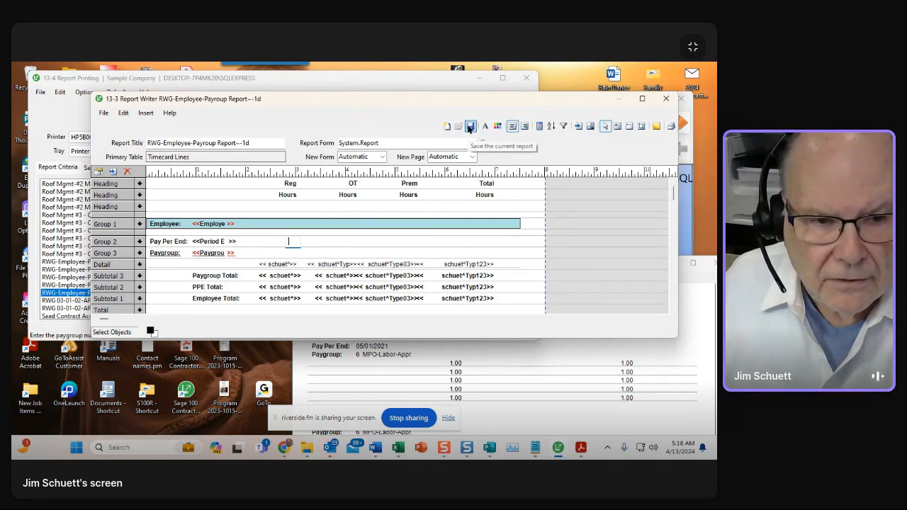
# - Change the report title to RWG-Employee-Payroup Report~-1e
pyautogui.click(469, 127)
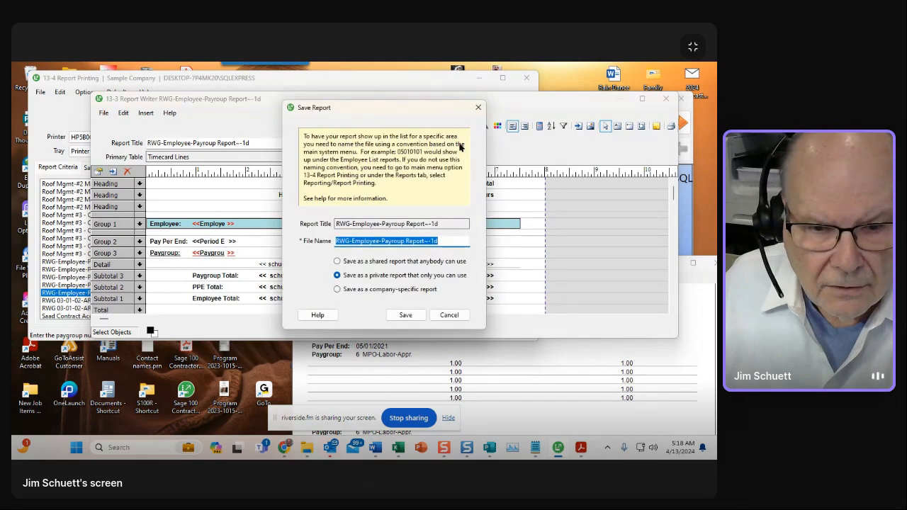
pyautogui.click(451, 314)
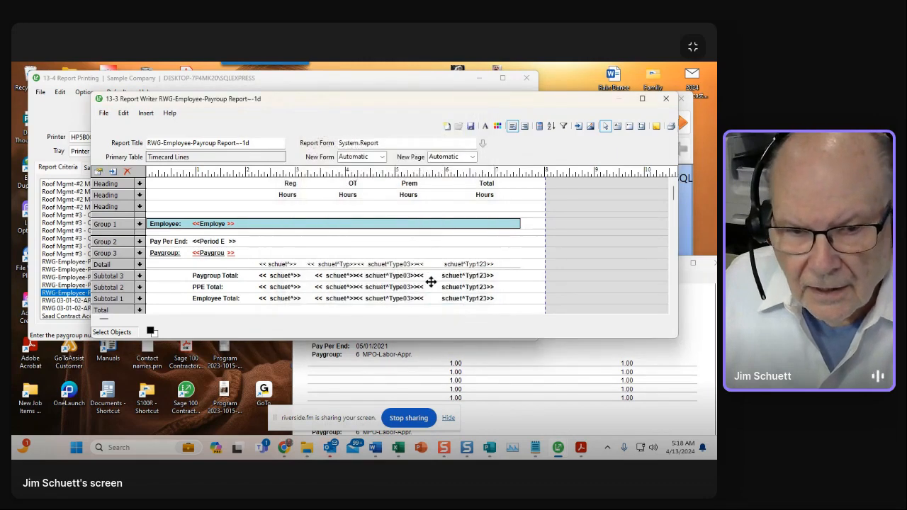
pyautogui.click(246, 143)
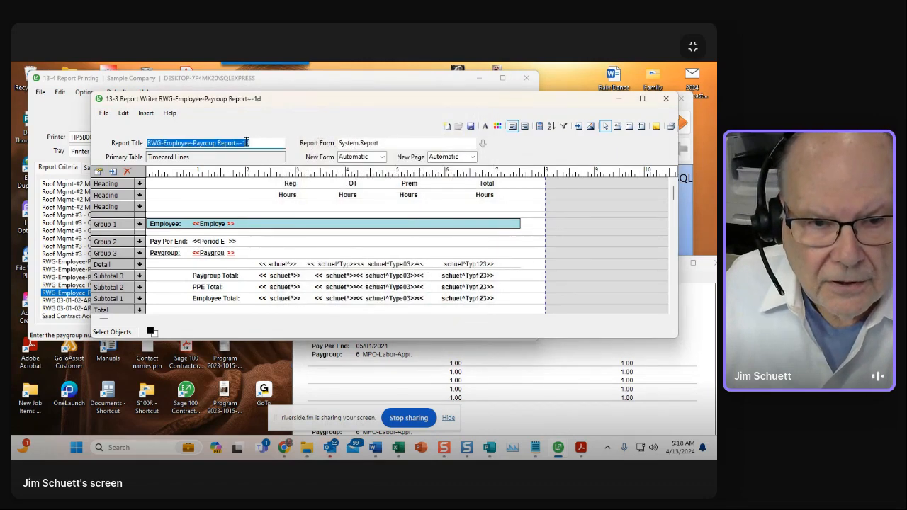
pyautogui.doubleClick(247, 142)
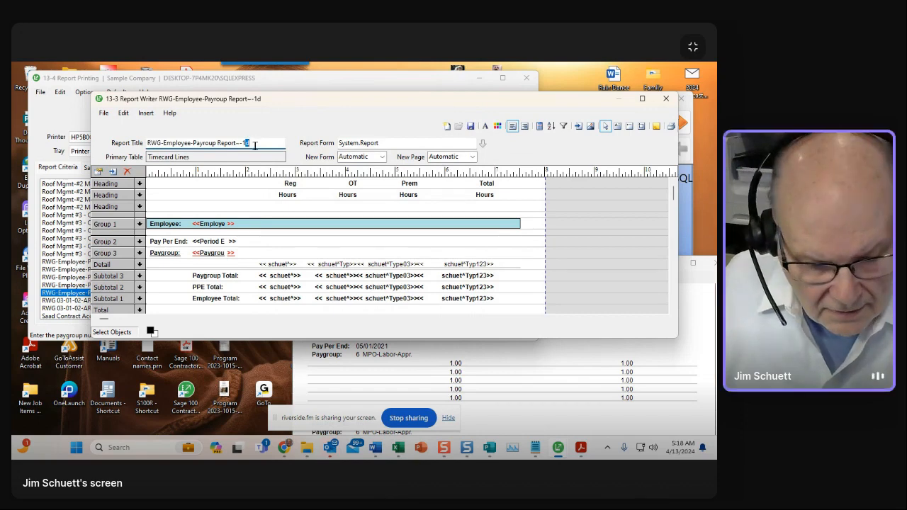
pyautogui.write('1e')
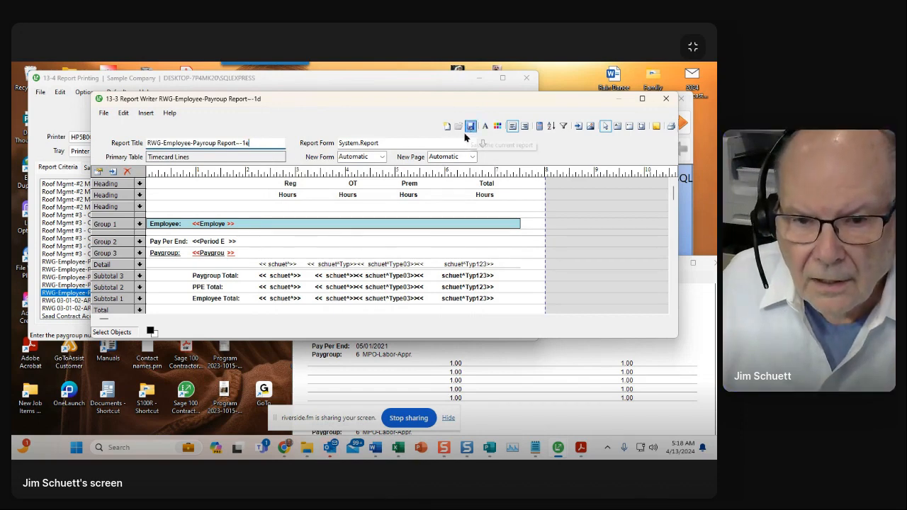
# - Save the report as a private report with the file name RWG-Employee-Payroup Report~-1e and close the Report Writer
pyautogui.click(468, 130)
pyautogui.doubleClick(437, 241)
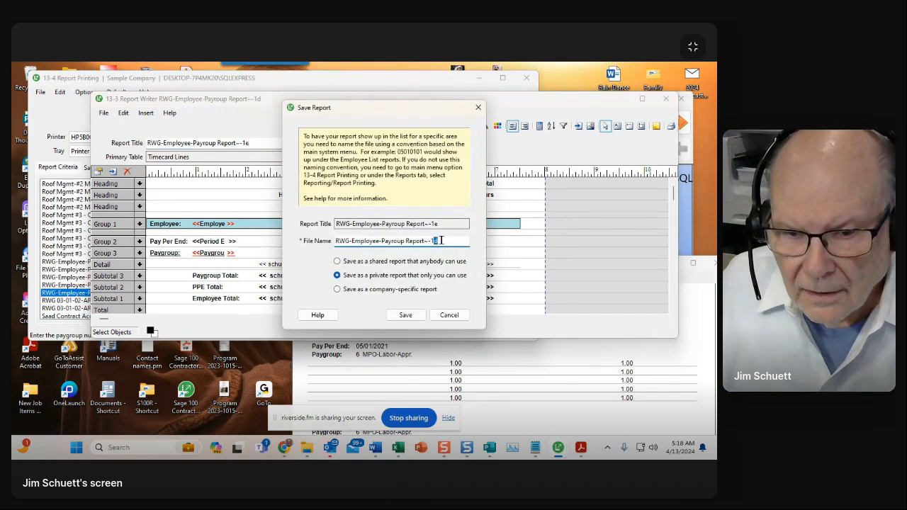
pyautogui.click(403, 314)
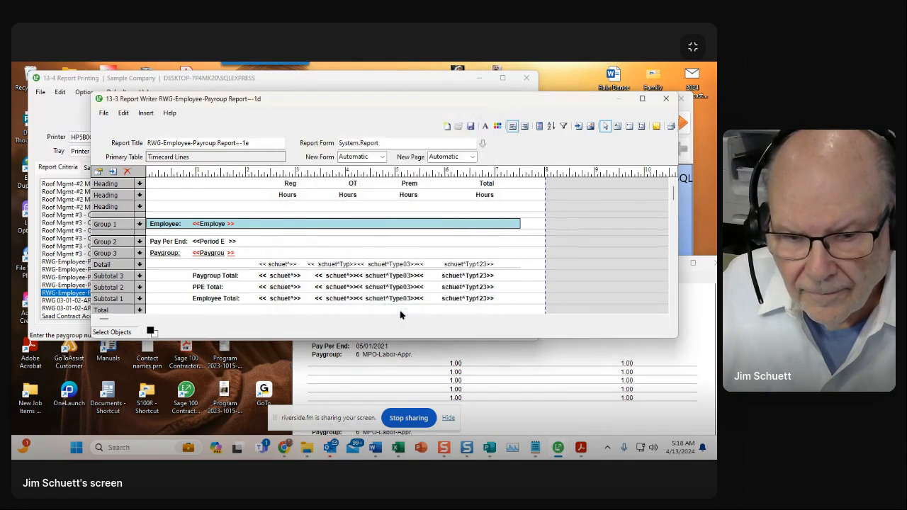
pyautogui.click(664, 100)
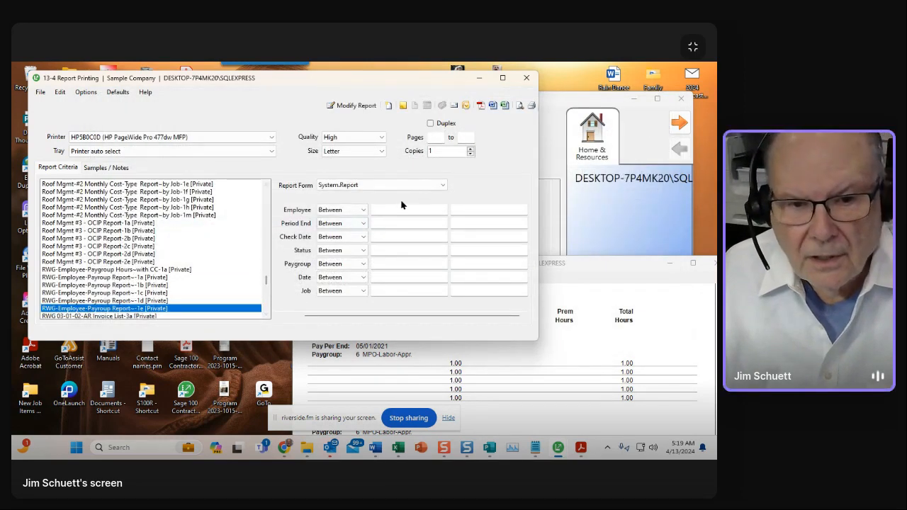
# - Check the 1d report's criteria, reselect the 1e report, and set its Employee criterion to Equal with the same employee's number
pyautogui.click(143, 301)
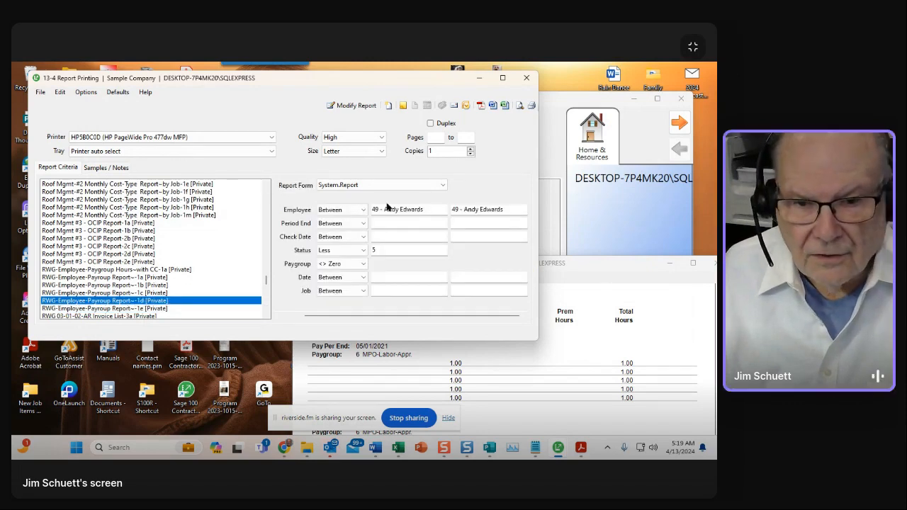
pyautogui.click(141, 309)
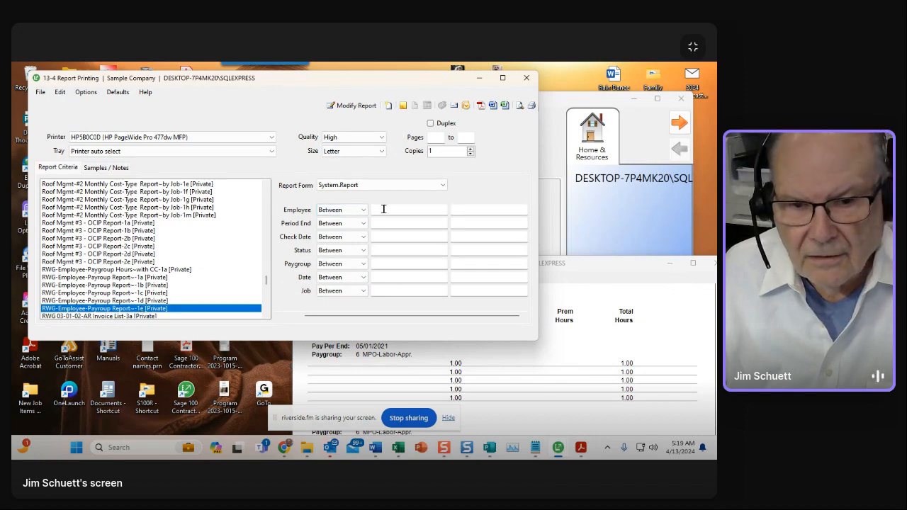
pyautogui.click(347, 209)
pyautogui.click(340, 224)
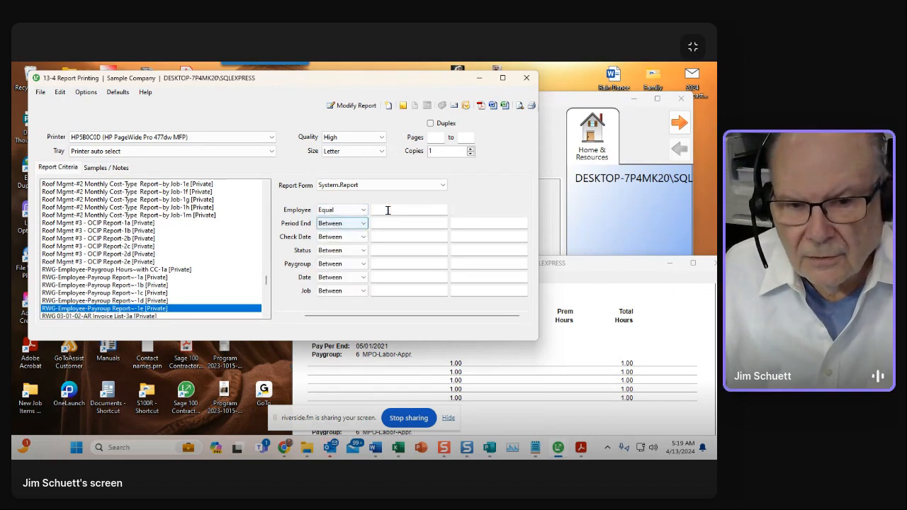
pyautogui.click(388, 208)
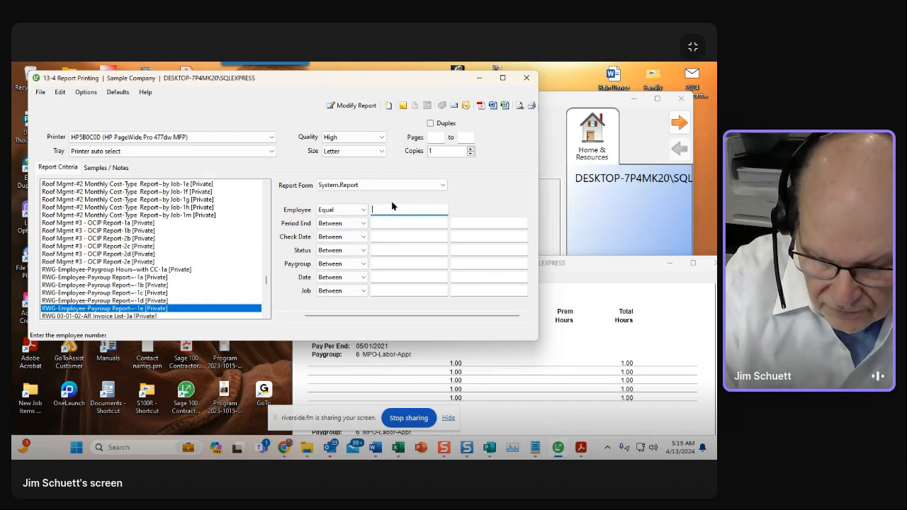
pyautogui.write('49')
pyautogui.press('Tab')
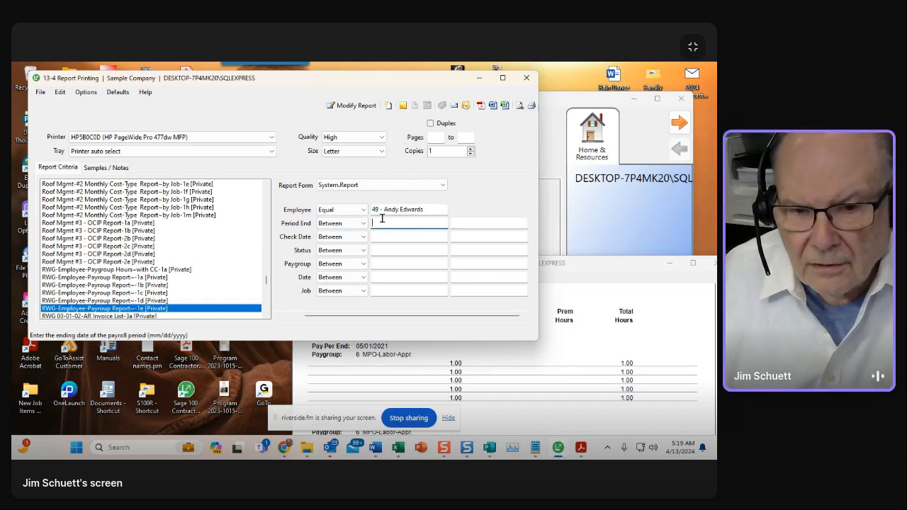
# - Set the 1e report's Paygroup criterion to <> Zero
pyautogui.click(360, 264)
pyautogui.click(335, 328)
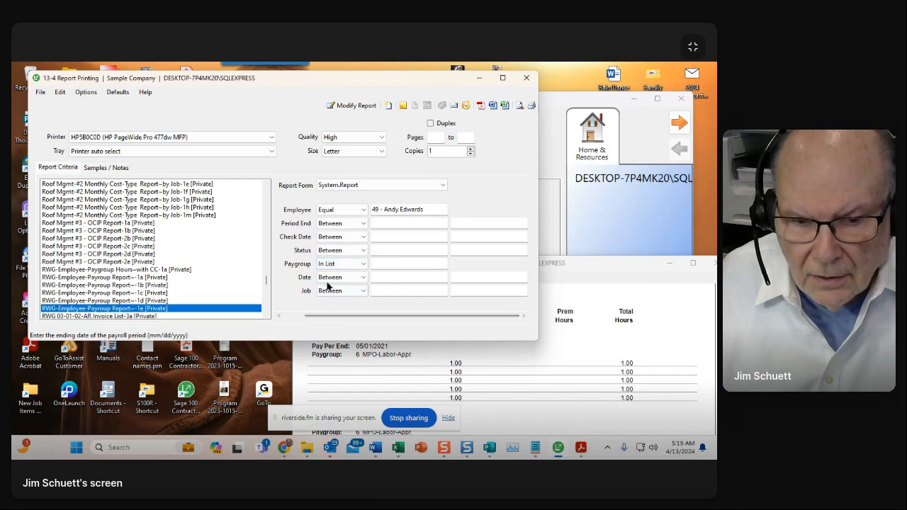
pyautogui.click(354, 265)
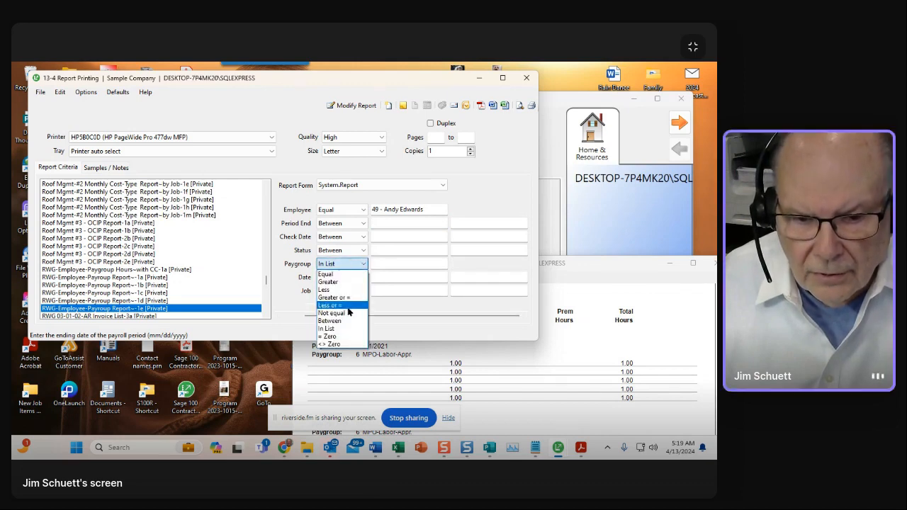
pyautogui.click(332, 344)
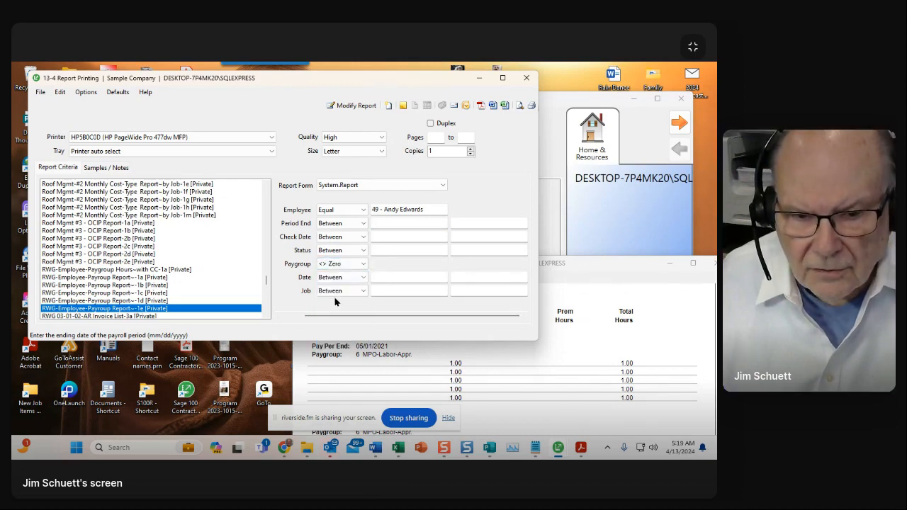
# - Set the Status criterion to Less with value 5 and save the criteria as the report's printing defaults
pyautogui.click(356, 251)
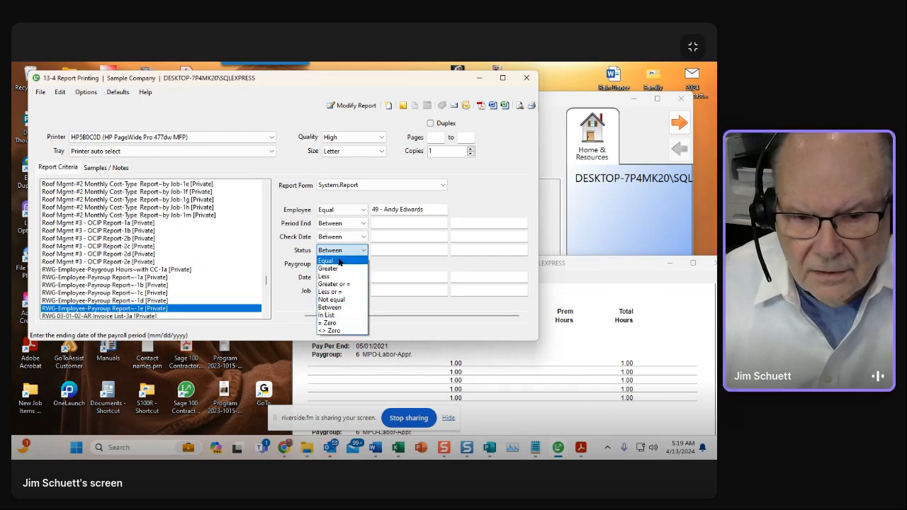
pyautogui.click(325, 276)
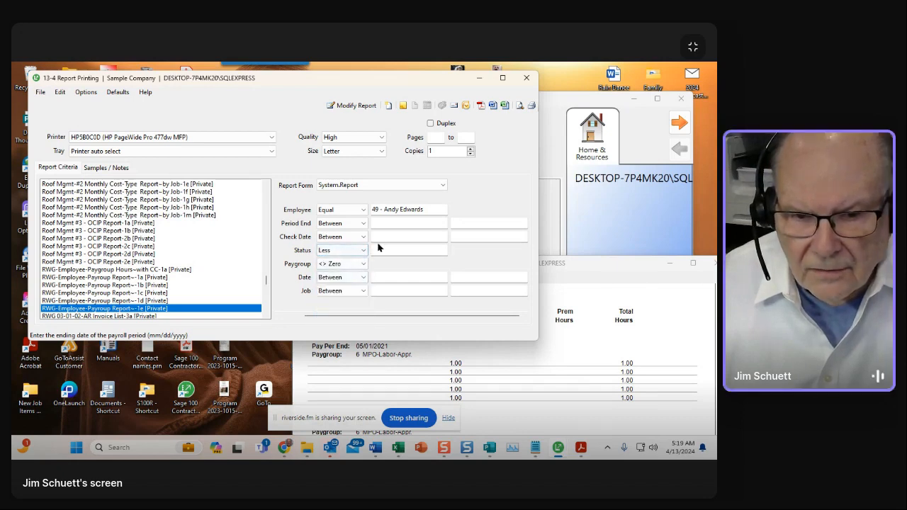
pyautogui.click(379, 249)
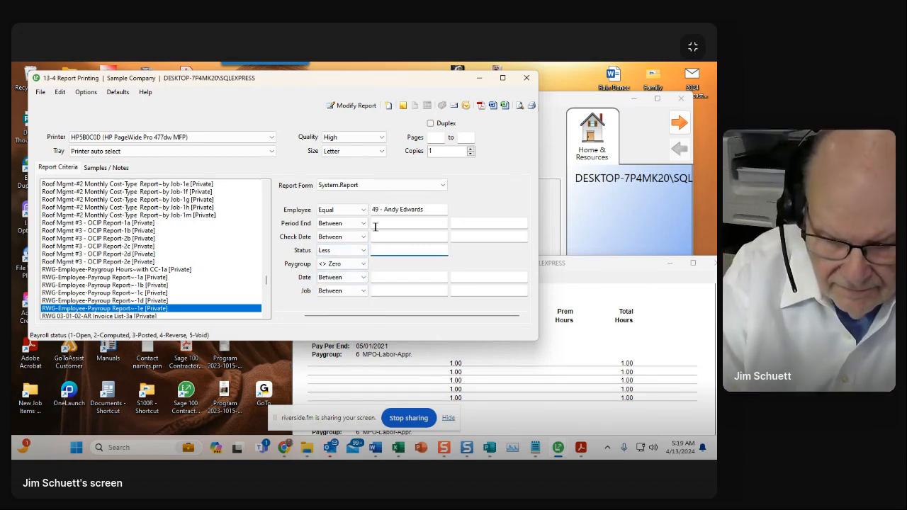
pyautogui.write('5')
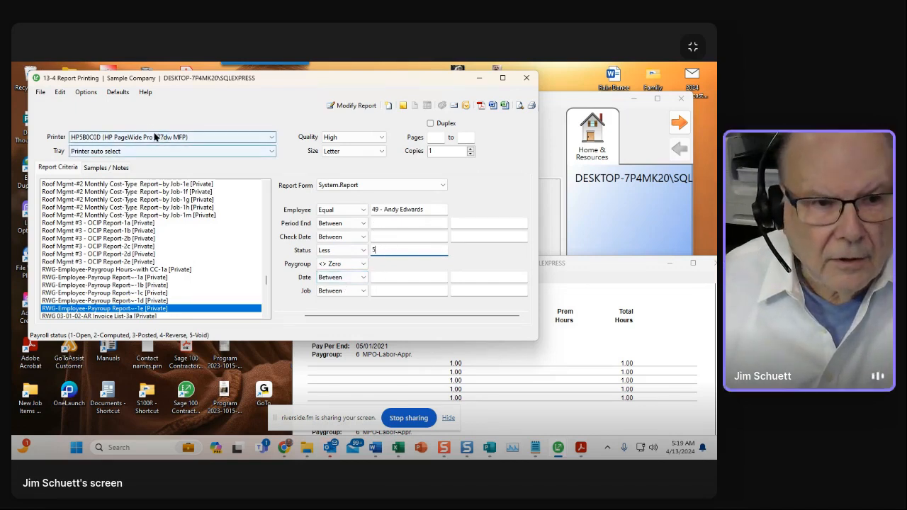
pyautogui.click(118, 92)
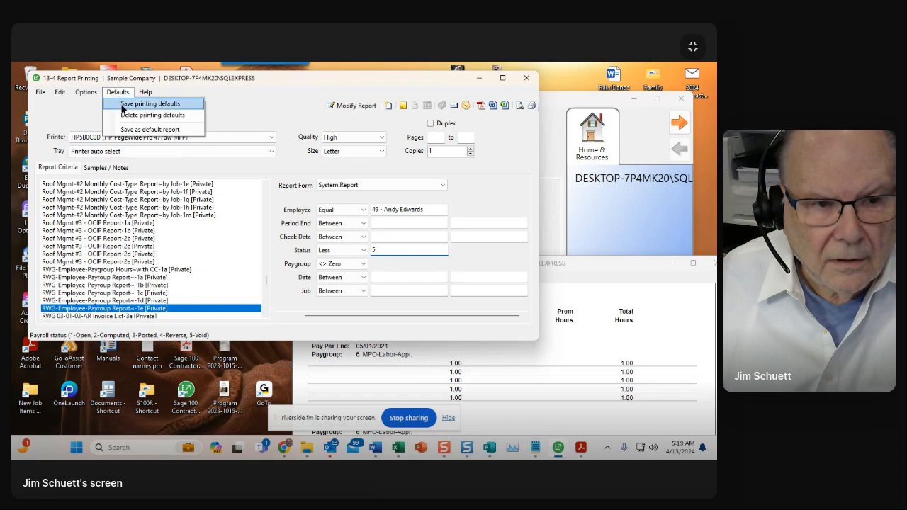
pyautogui.click(123, 106)
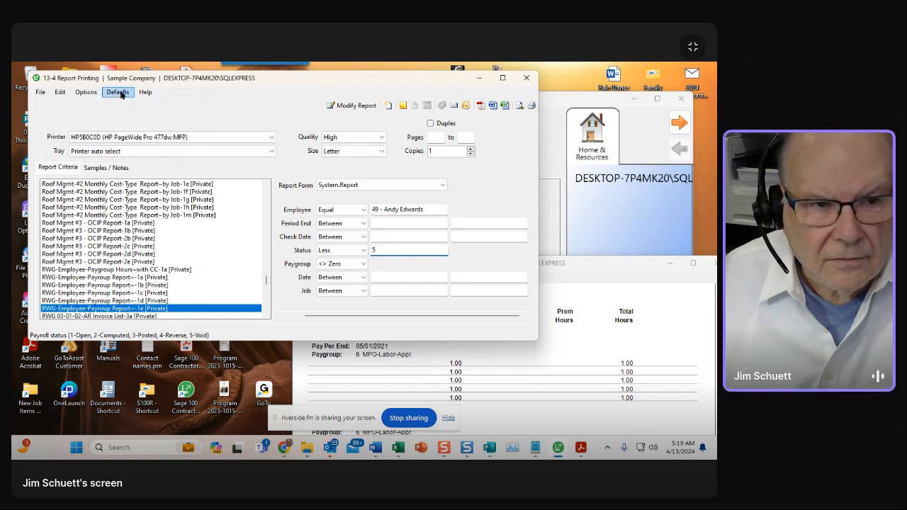
# - Save the 1e report as the default report and open its print preview
pyautogui.click(119, 92)
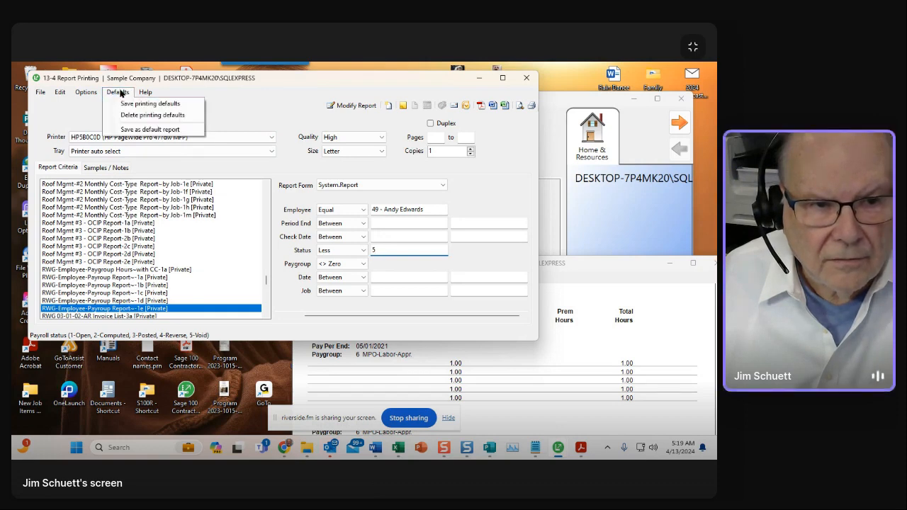
pyautogui.click(125, 130)
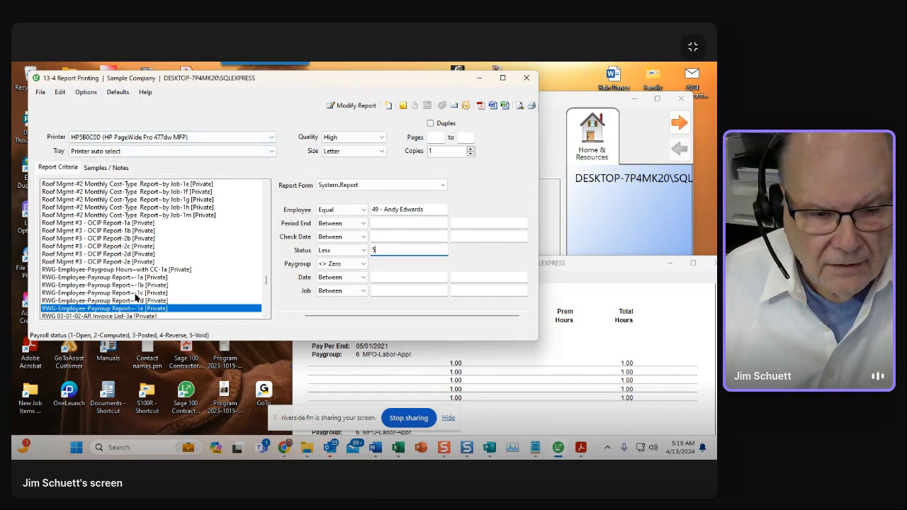
pyautogui.click(519, 107)
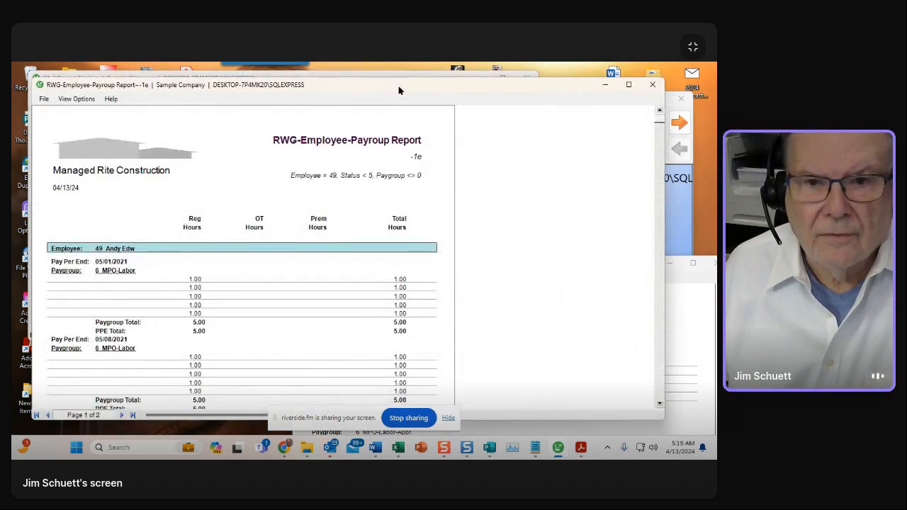
# - Examine the paygroup and pay period totals on the first page of the preview, and close the preview
pyautogui.moveTo(399, 90); pyautogui.dragTo(399, 81)
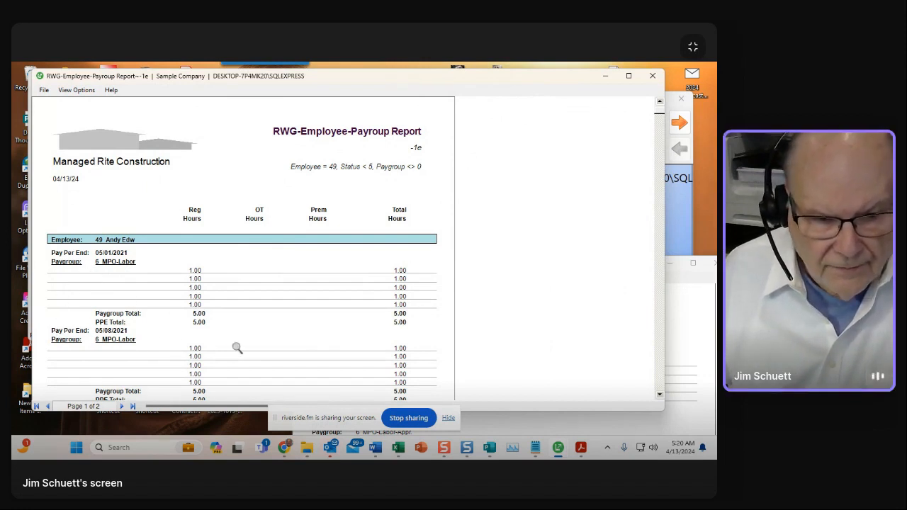
pyautogui.scroll(-3, 261, 336)
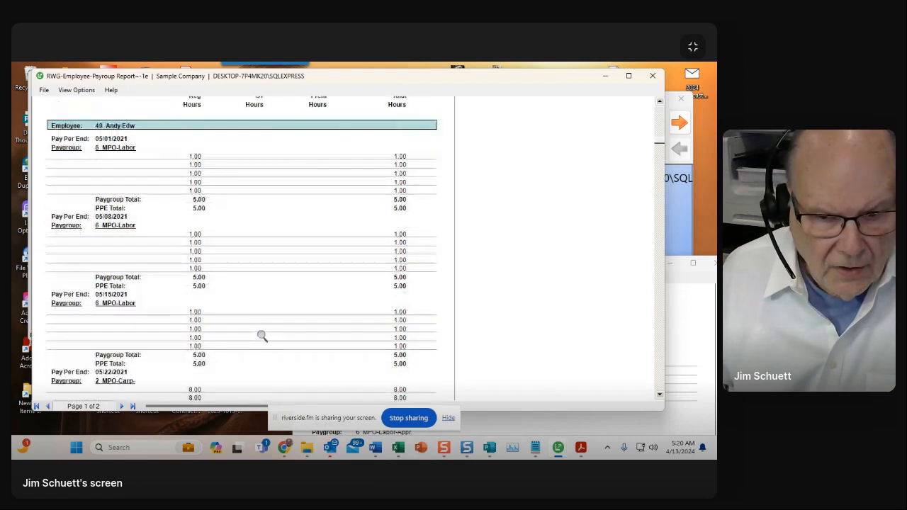
pyautogui.scroll(-3, 262, 336)
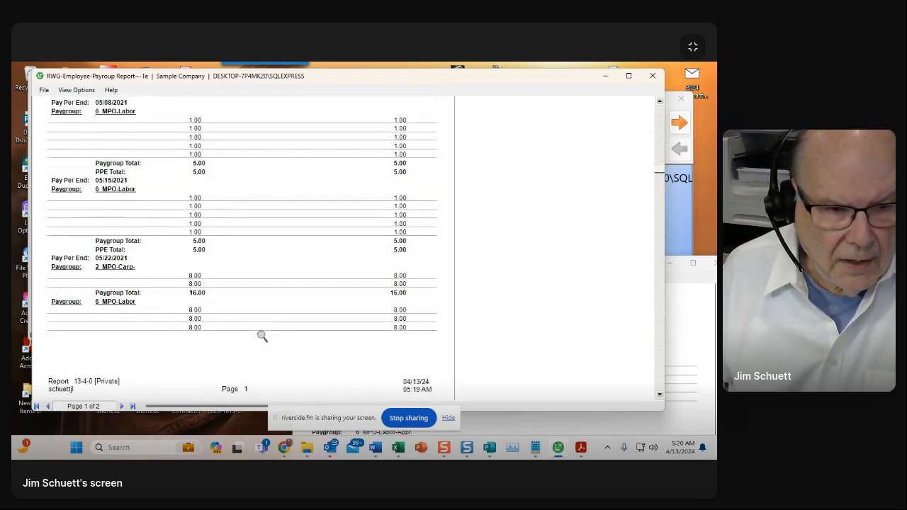
pyautogui.scroll(-2, 262, 336)
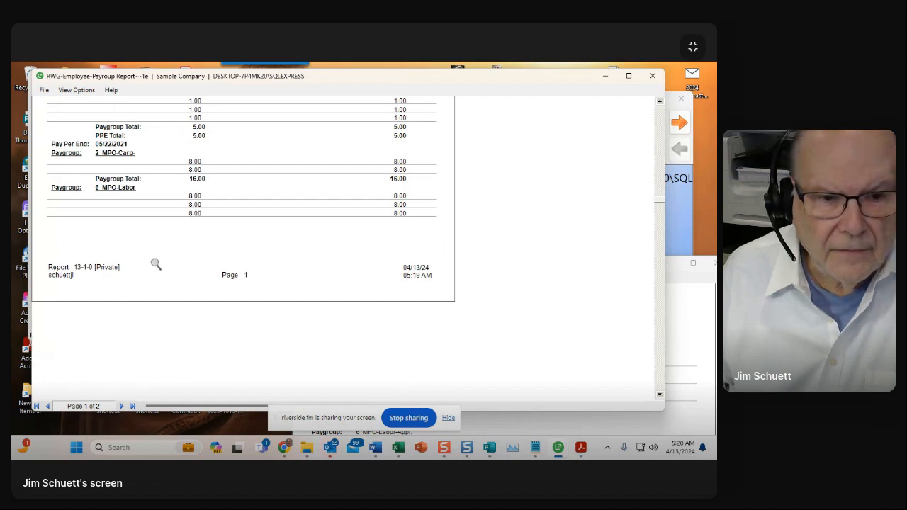
pyautogui.scroll(2, 182, 254)
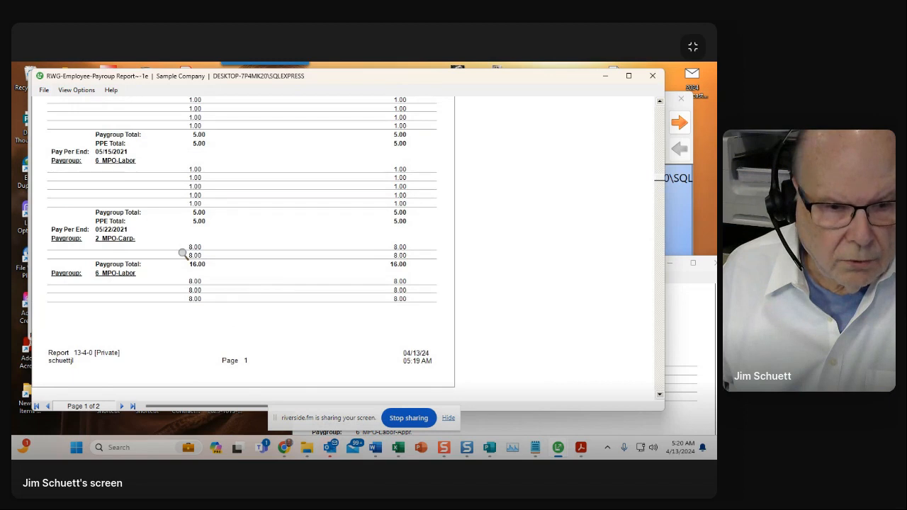
pyautogui.scroll(1, 183, 253)
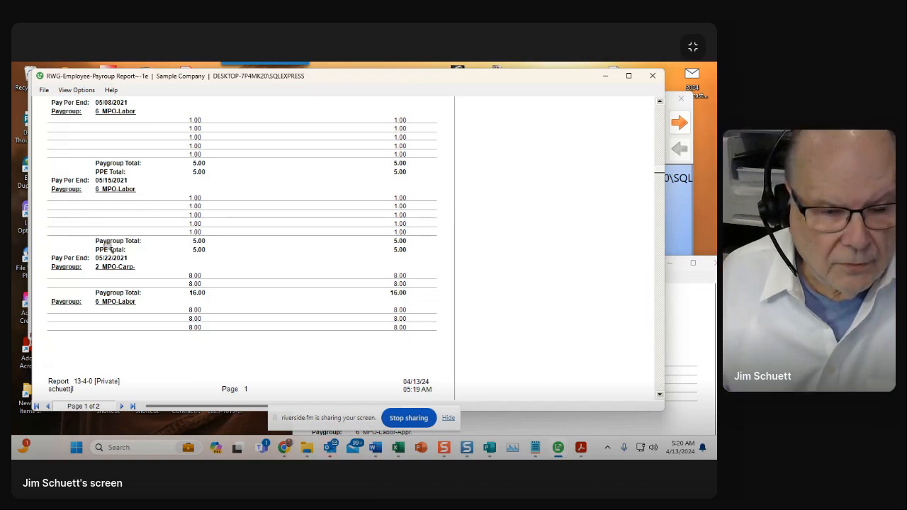
pyautogui.click(651, 77)
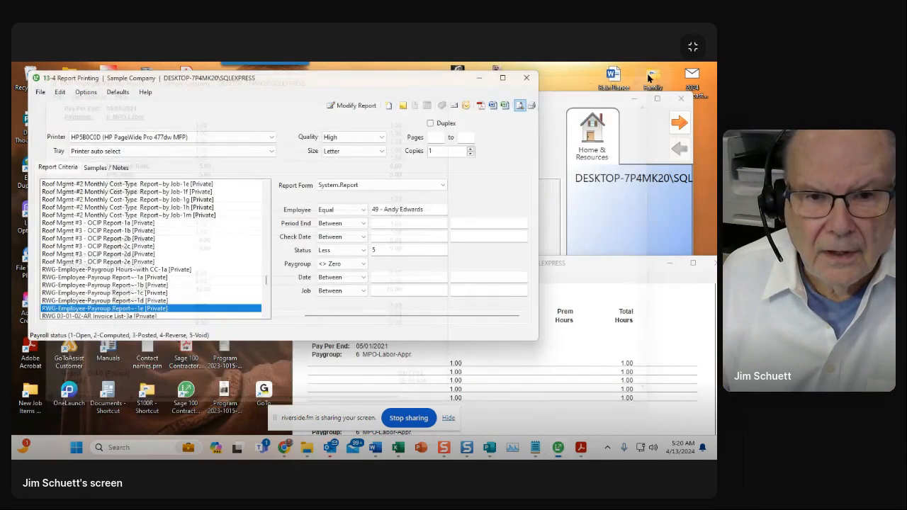
# - Open the 1e report for modification in the Report Writer and enlarge the window to show its subtotal and total rows
pyautogui.click(366, 105)
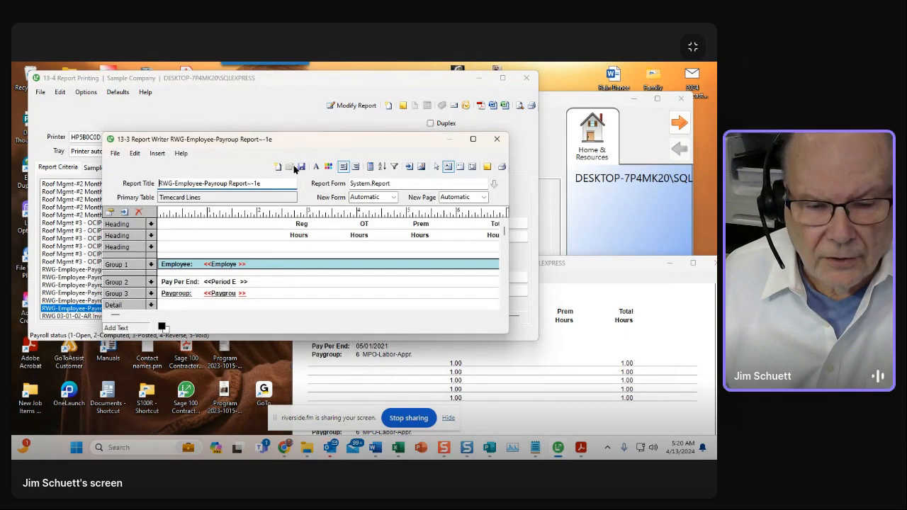
pyautogui.moveTo(337, 139); pyautogui.dragTo(338, 87)
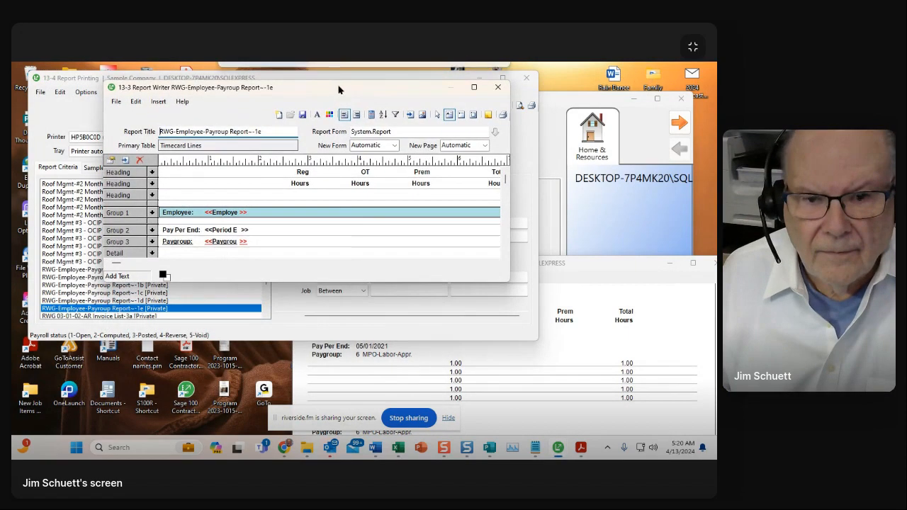
pyautogui.moveTo(379, 283); pyautogui.dragTo(387, 361)
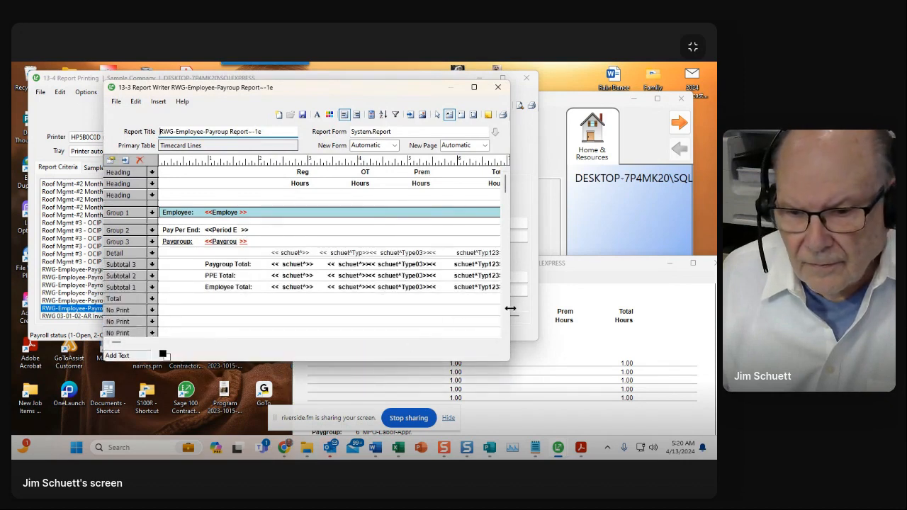
pyautogui.moveTo(510, 308); pyautogui.dragTo(624, 306)
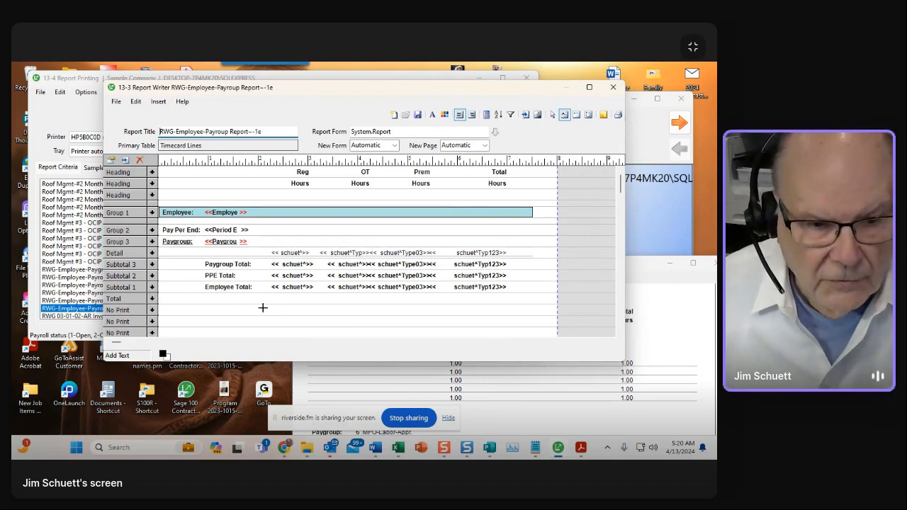
# - Add the text label "Total:" in the Total row below the Employee Total label
pyautogui.click(207, 293)
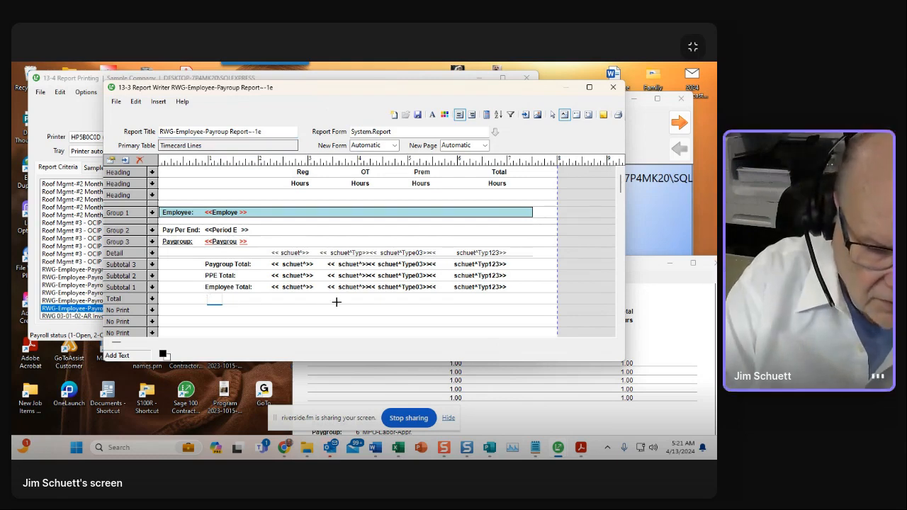
pyautogui.write('To')
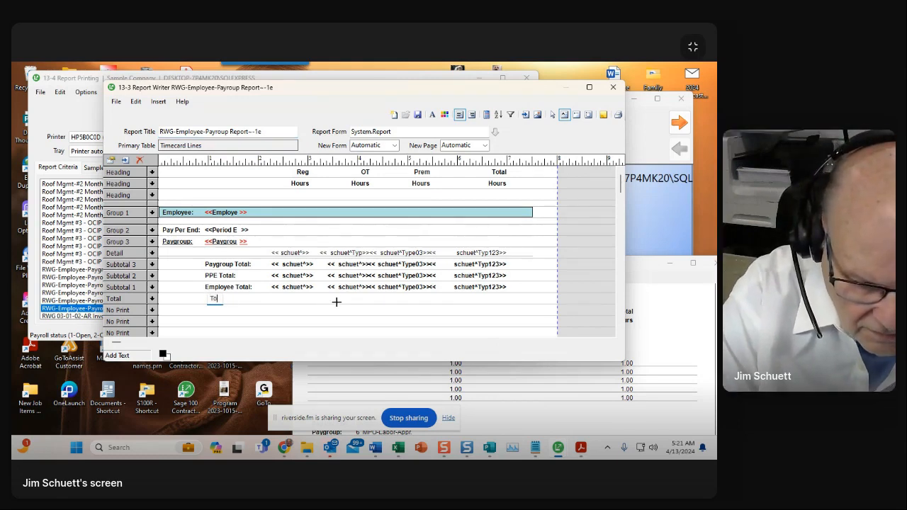
pyautogui.write('tal')
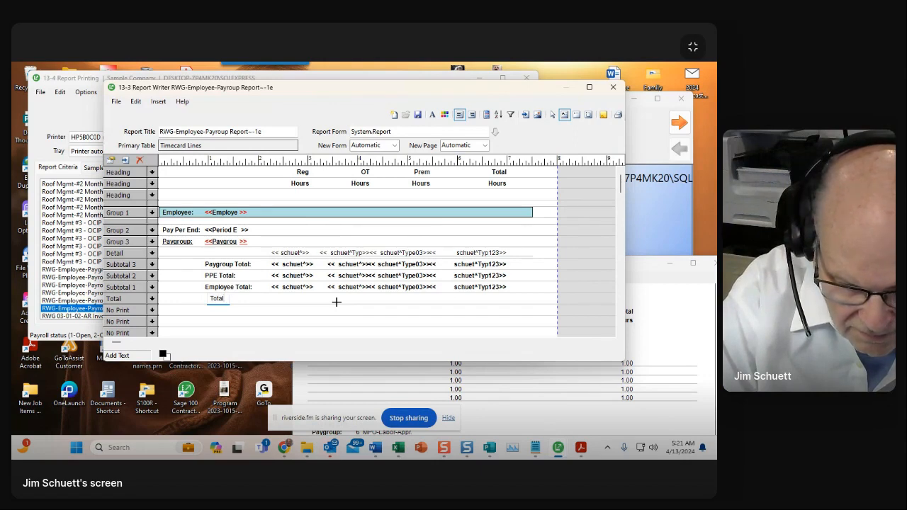
pyautogui.write(':')
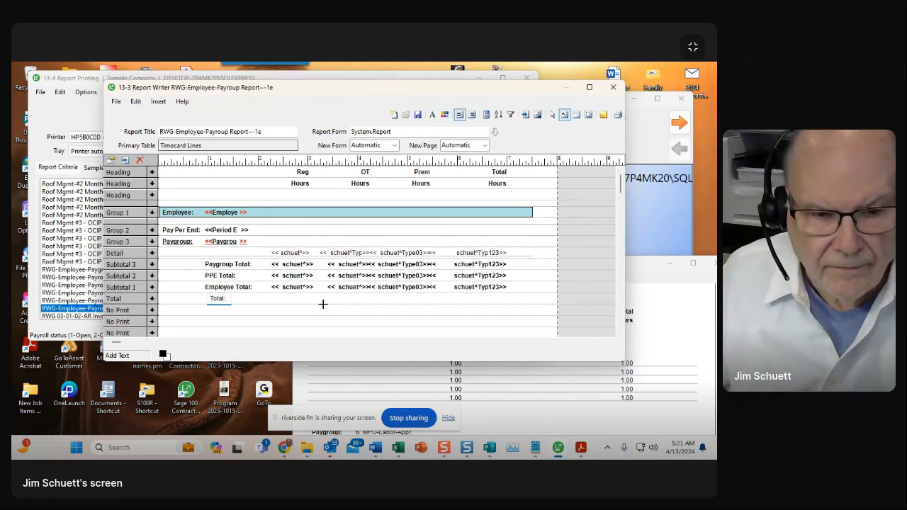
pyautogui.click(248, 297)
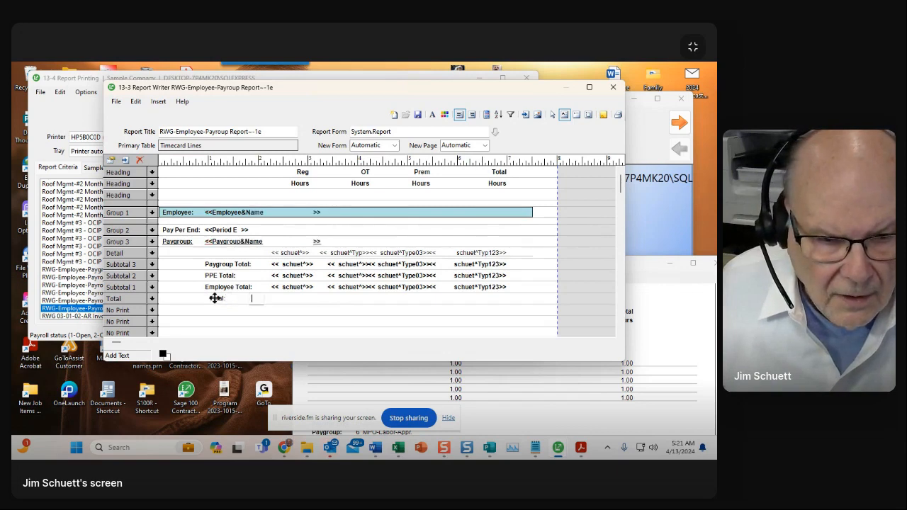
# - Make the Total: label bold and align its left edge with the Employee Total: label
pyautogui.rightClick(215, 298)
pyautogui.click(235, 304)
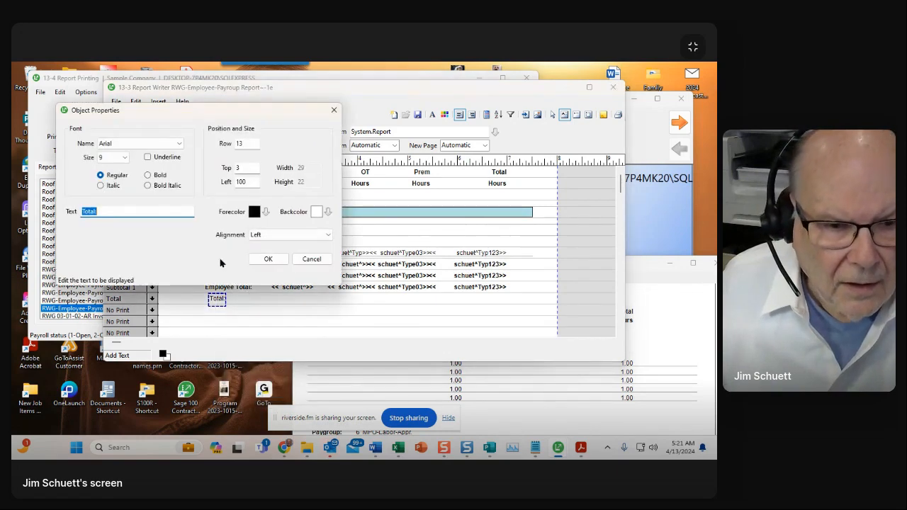
pyautogui.click(161, 178)
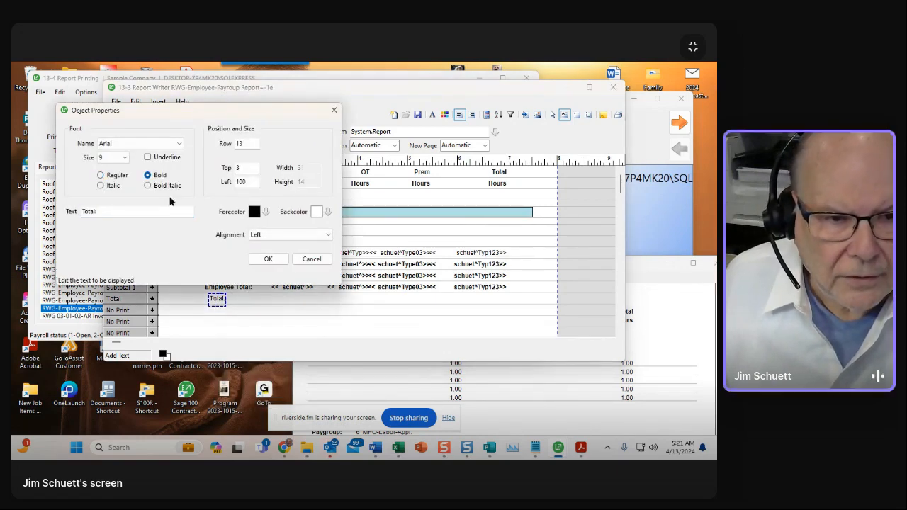
pyautogui.click(268, 258)
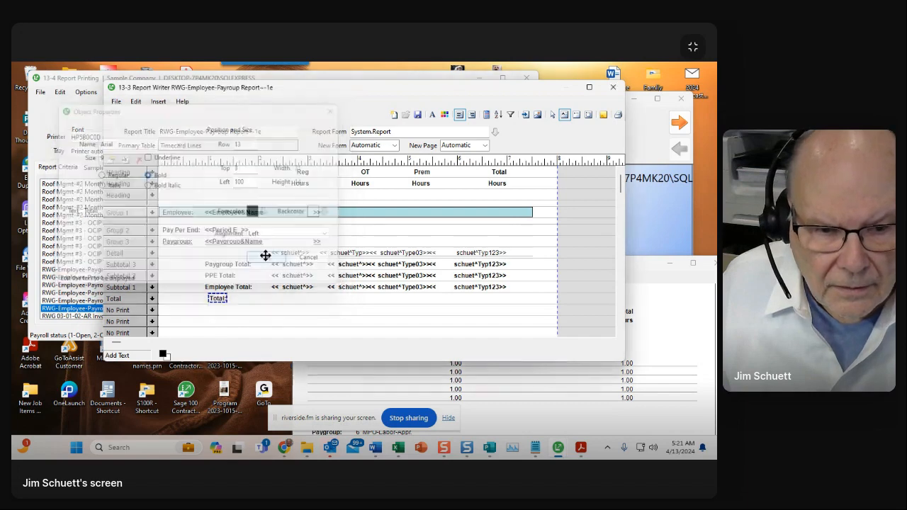
pyautogui.click(216, 285)
pyautogui.rightClick(216, 285)
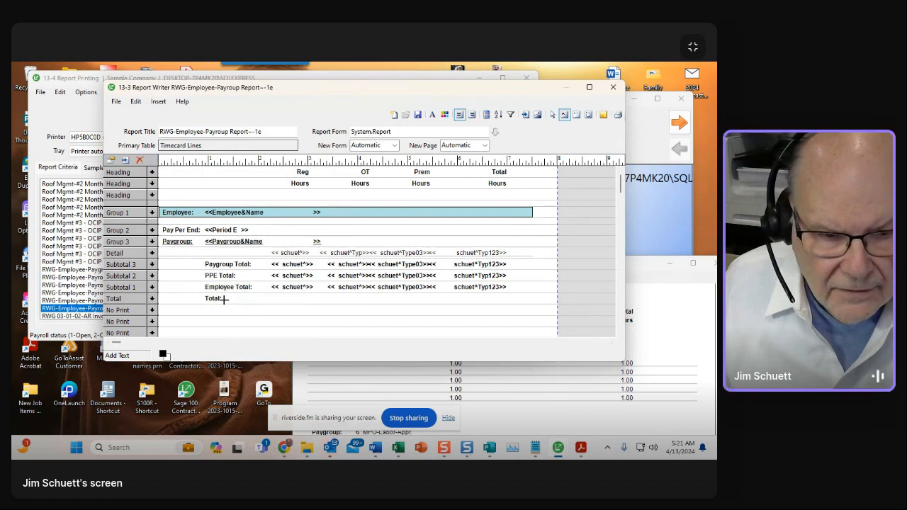
# - Copy the Reg Hours and OT Hours fields from the Subtotal 1 row into the Total row beneath their columns
pyautogui.rightClick(290, 285)
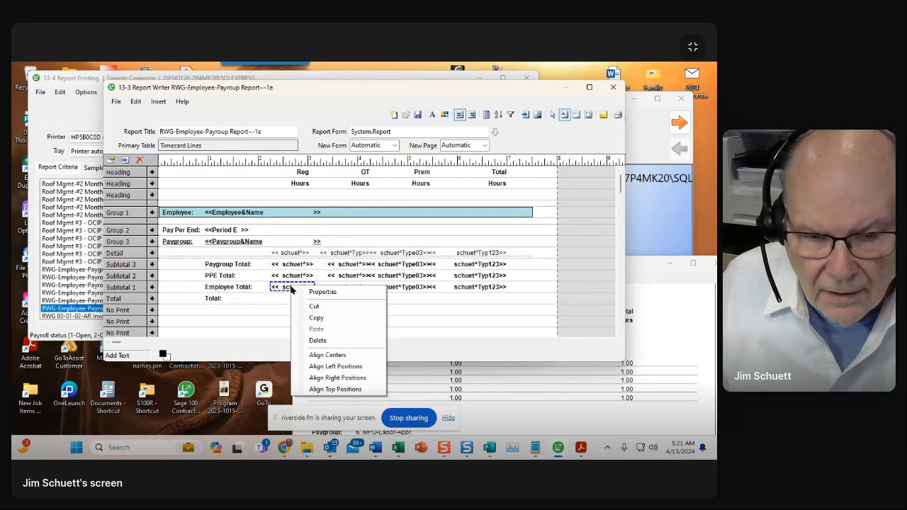
pyautogui.click(314, 317)
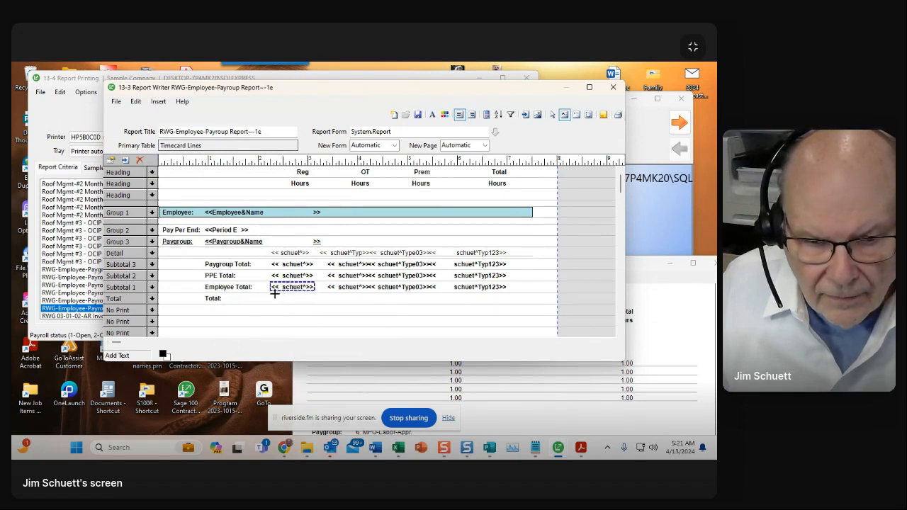
pyautogui.rightClick(275, 294)
pyautogui.click(298, 335)
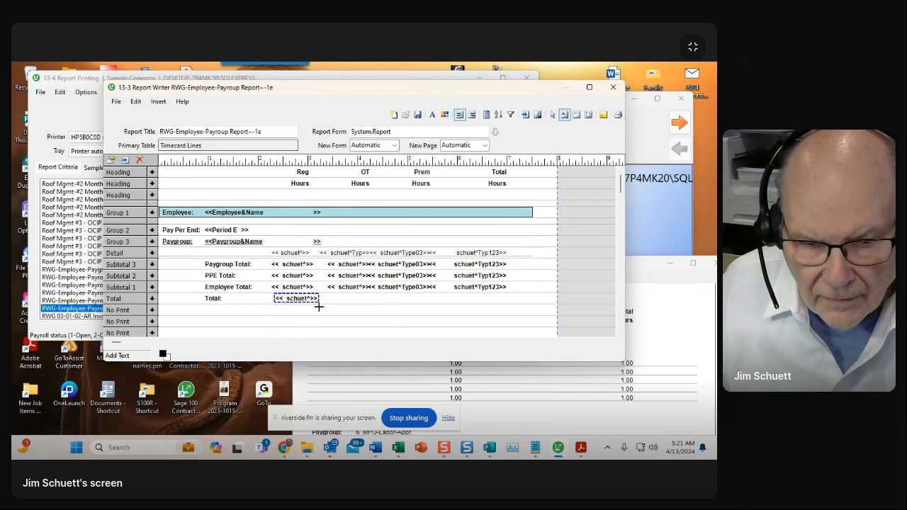
pyautogui.rightClick(332, 285)
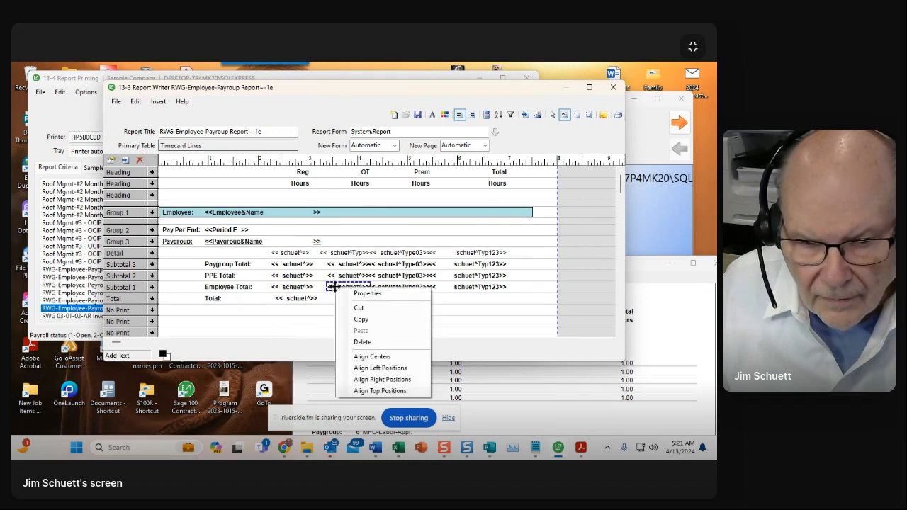
pyautogui.click(354, 319)
pyautogui.rightClick(329, 294)
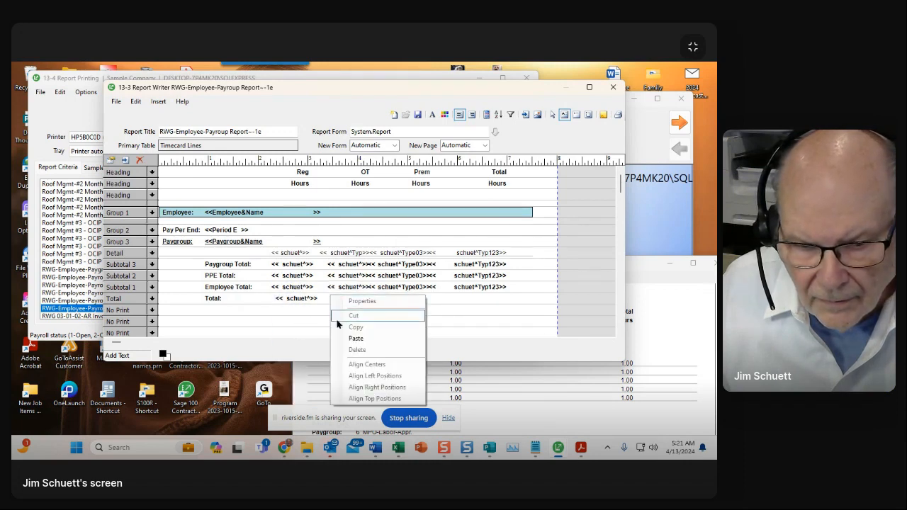
pyautogui.click(351, 338)
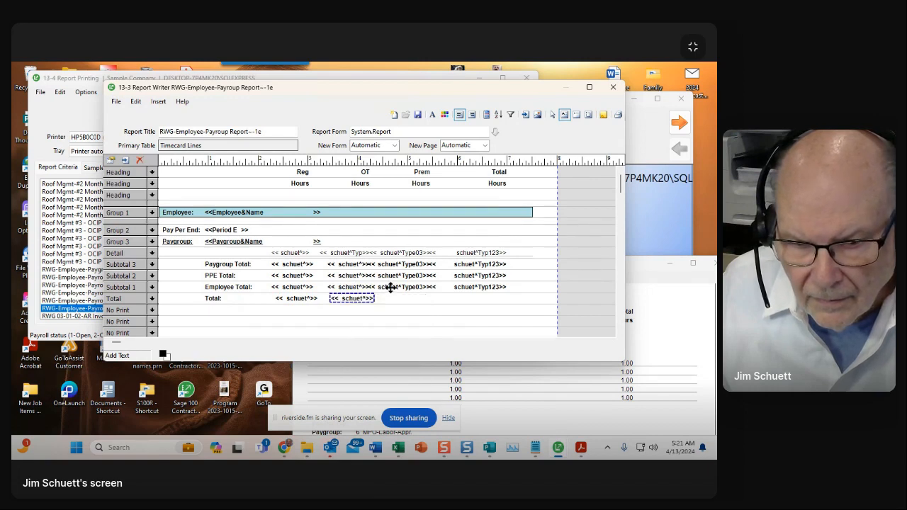
# - Copy the Prem Hours and Total Hours fields from the Subtotal 1 row into the Total row
pyautogui.rightClick(390, 287)
pyautogui.click(413, 321)
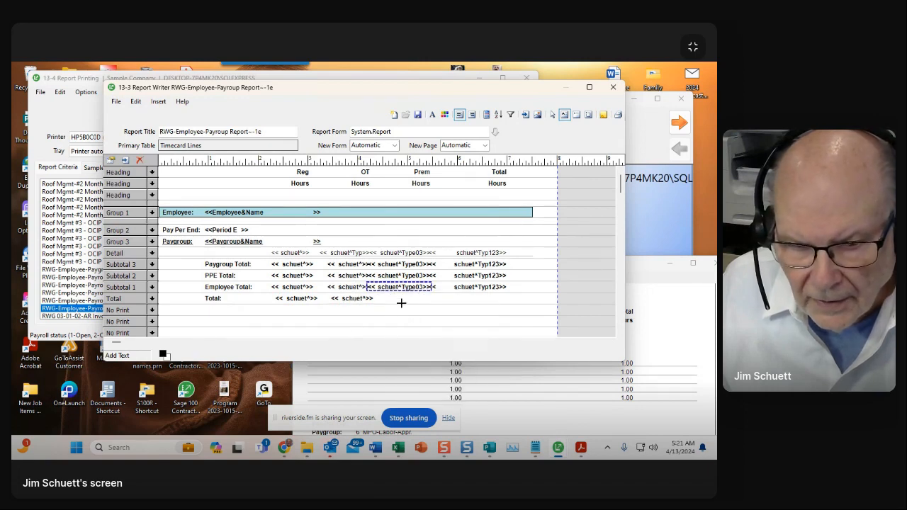
pyautogui.rightClick(386, 298)
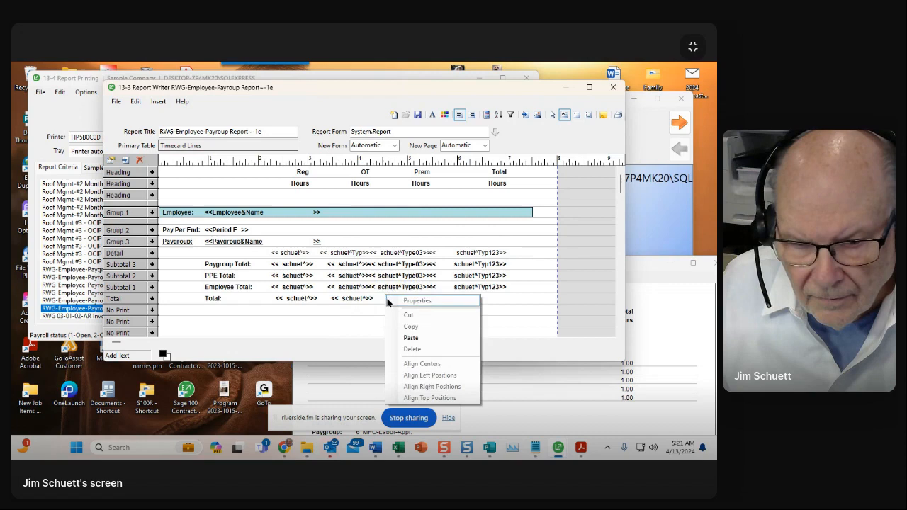
pyautogui.click(407, 338)
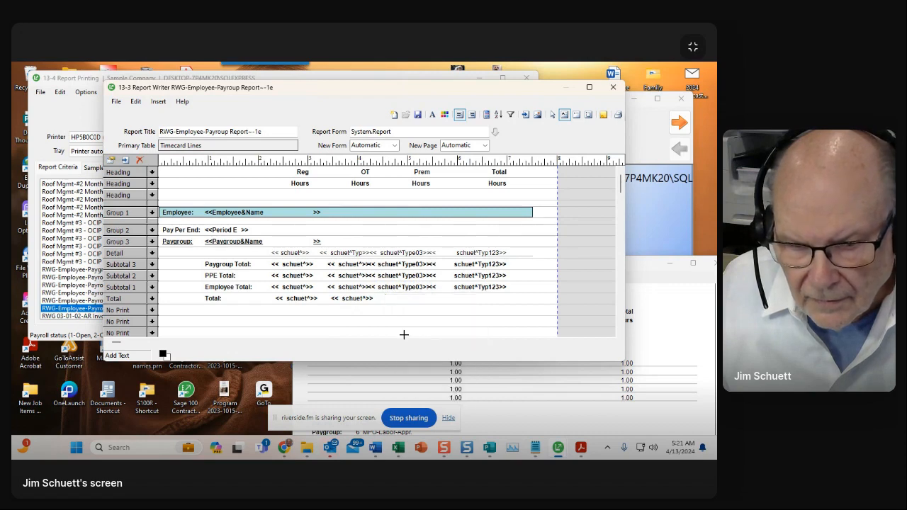
pyautogui.rightClick(473, 286)
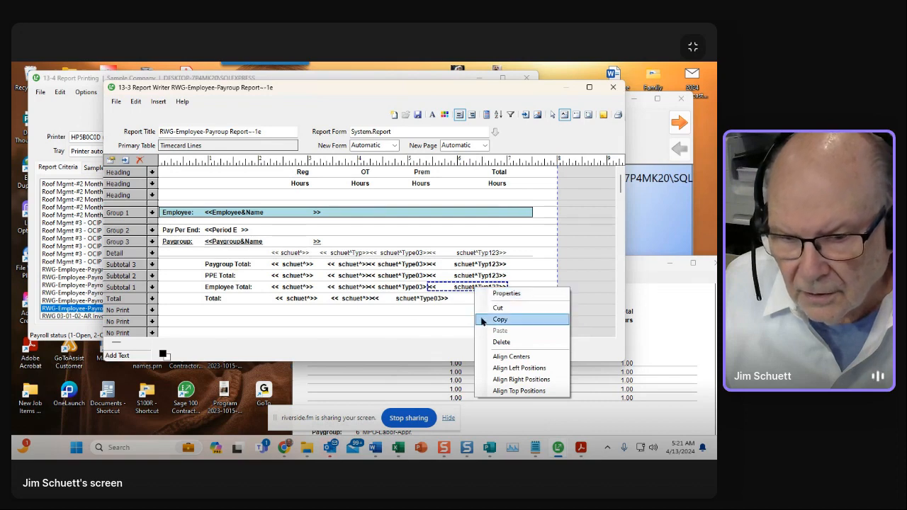
pyautogui.click(498, 320)
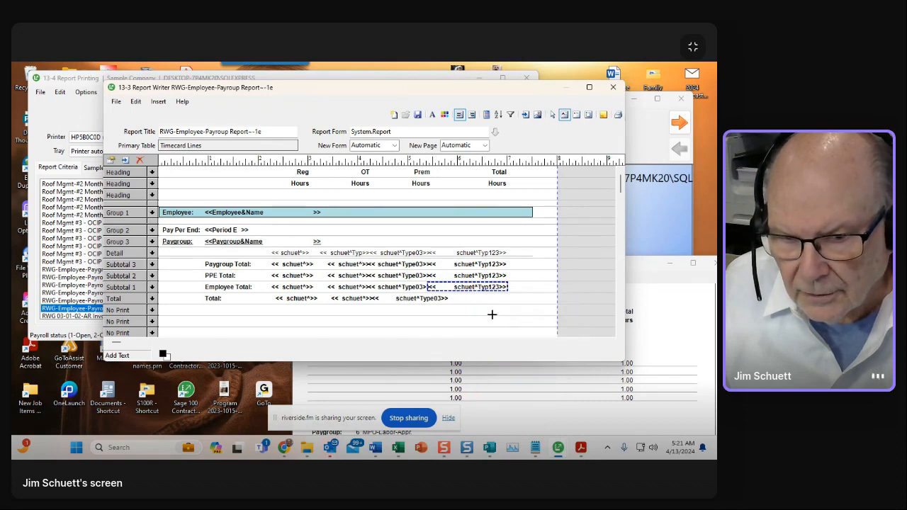
pyautogui.rightClick(461, 294)
pyautogui.click(481, 332)
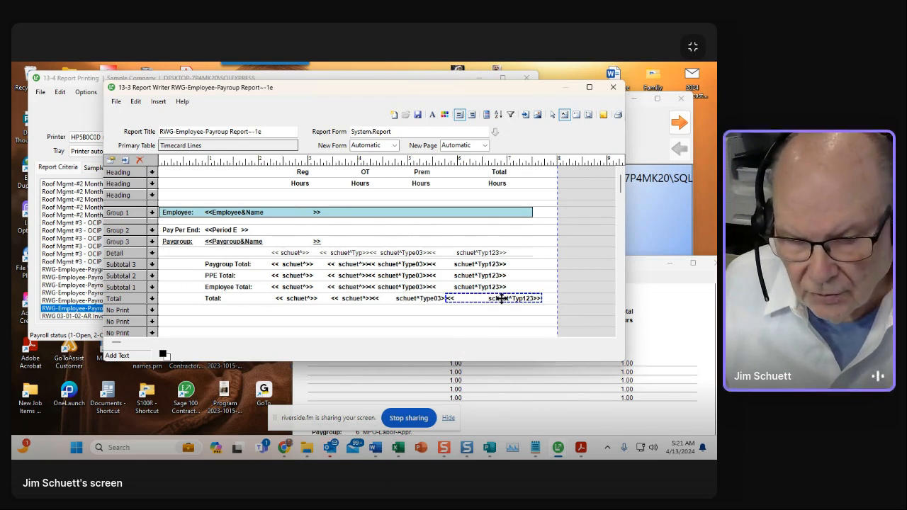
# - Align the right edges of the Total row's Reg Hours and OT Hours fields with the matching Subtotal 1 fields
pyautogui.click(293, 286)
pyautogui.keyDown('shift'); pyautogui.click(293, 298); pyautogui.keyUp('shift')
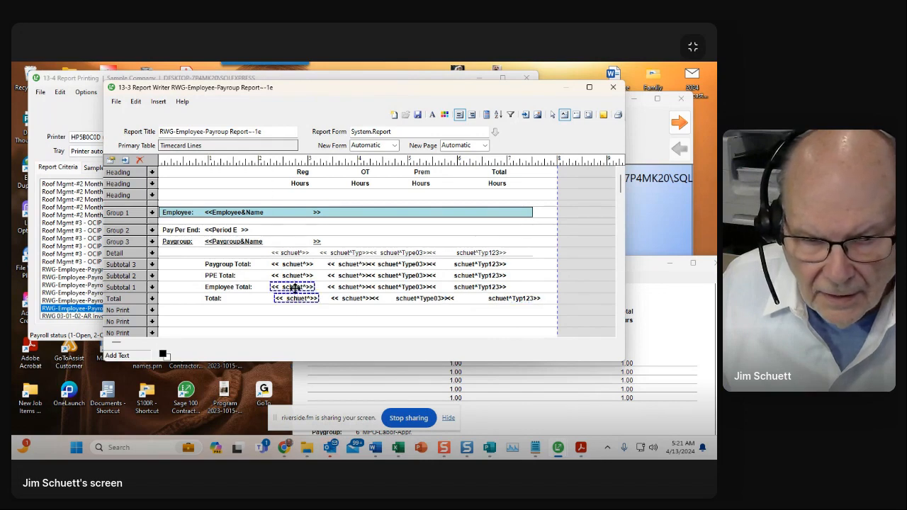
pyautogui.rightClick(295, 286)
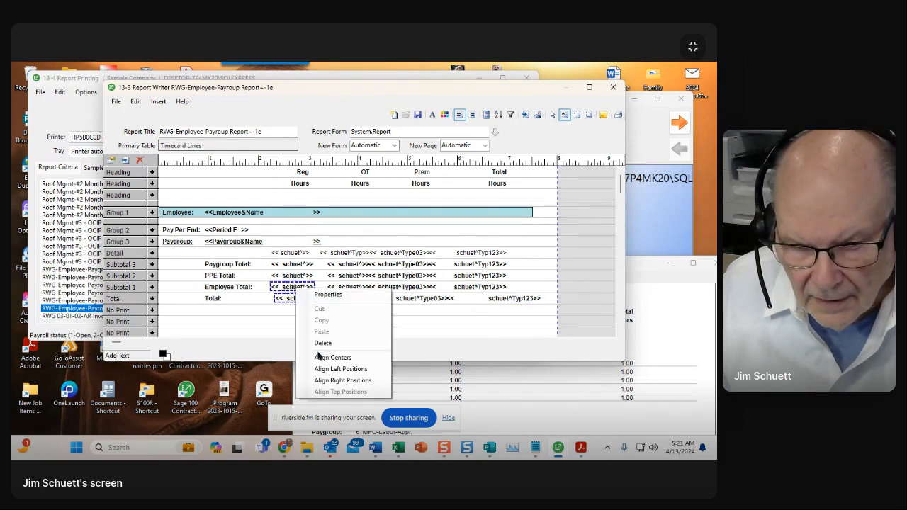
pyautogui.click(318, 381)
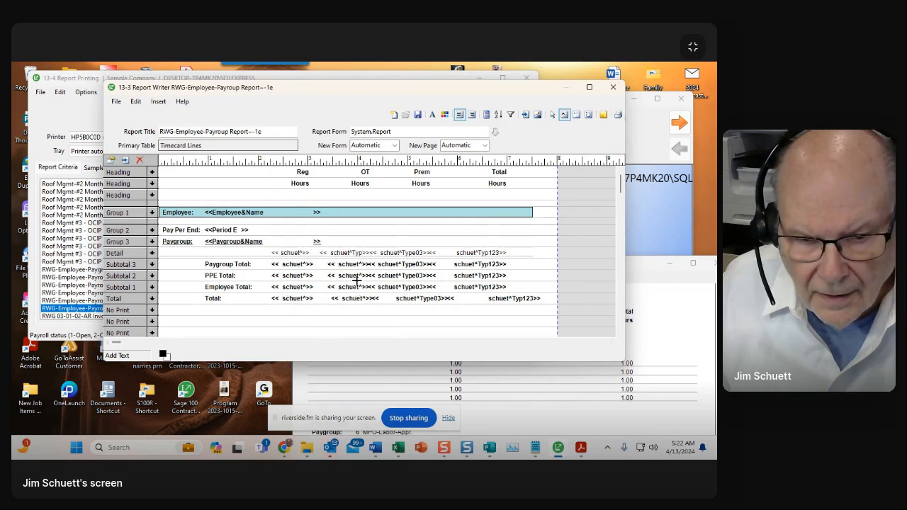
pyautogui.click(354, 286)
pyautogui.keyDown('ctrl'); pyautogui.click(352, 300); pyautogui.keyUp('ctrl')
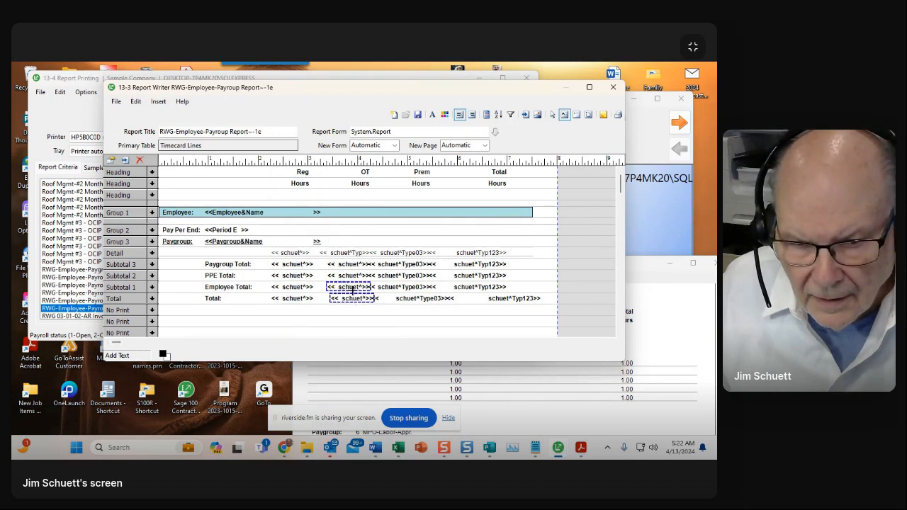
pyautogui.rightClick(354, 288)
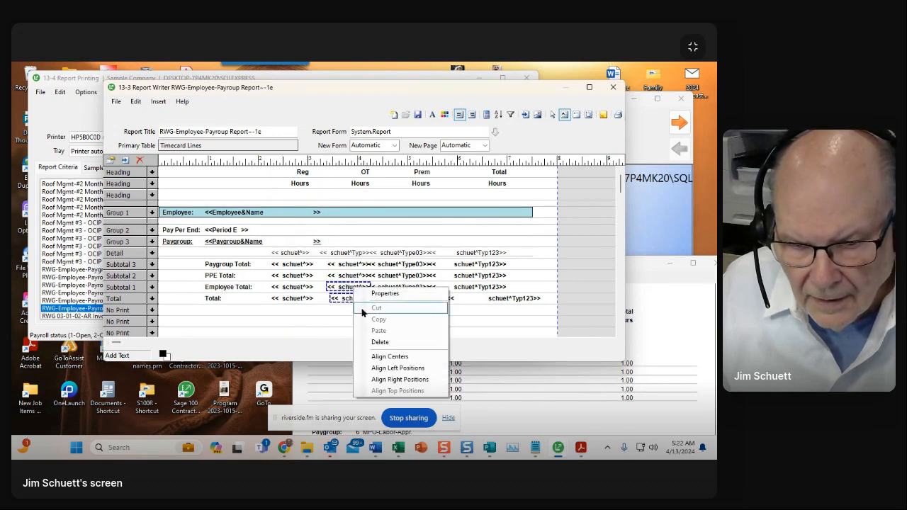
pyautogui.click(391, 380)
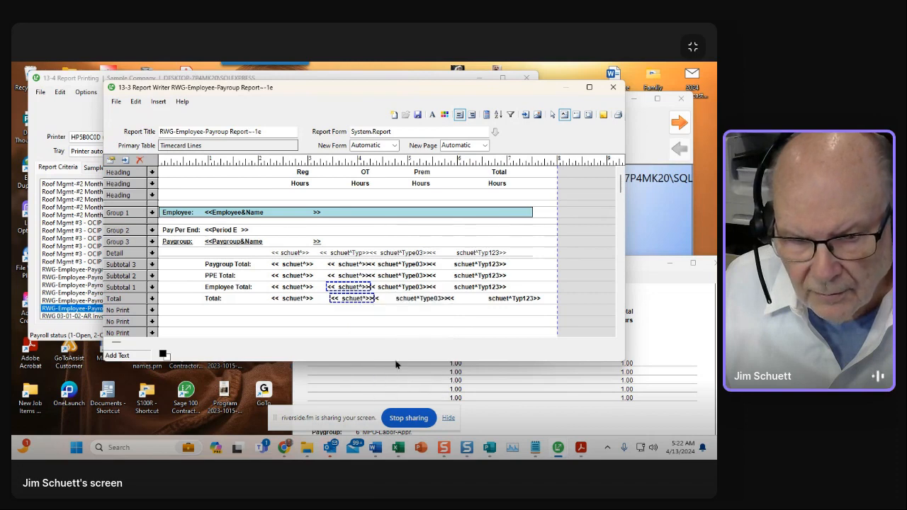
# - Align the right edge of the Total row's Prem Hours field with the Prem Hours field in the Subtotal 1 row
pyautogui.click(402, 287)
pyautogui.click(419, 301)
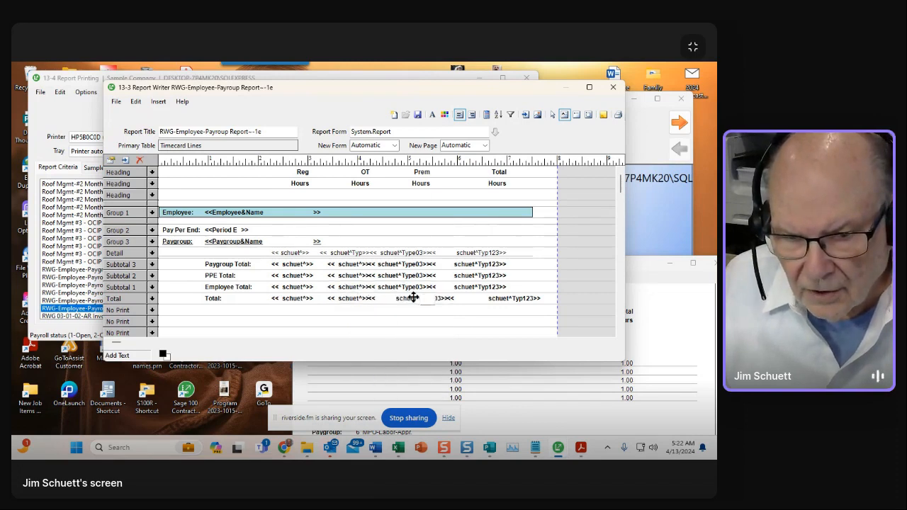
pyautogui.click(414, 297)
pyautogui.keyDown('ctrl'); pyautogui.click(411, 289); pyautogui.keyUp('ctrl')
pyautogui.rightClick(412, 288)
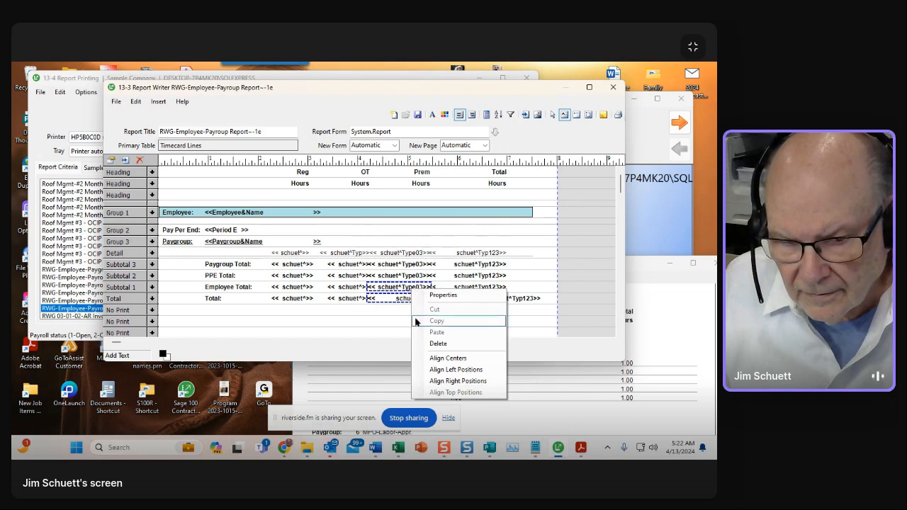
pyautogui.click(454, 380)
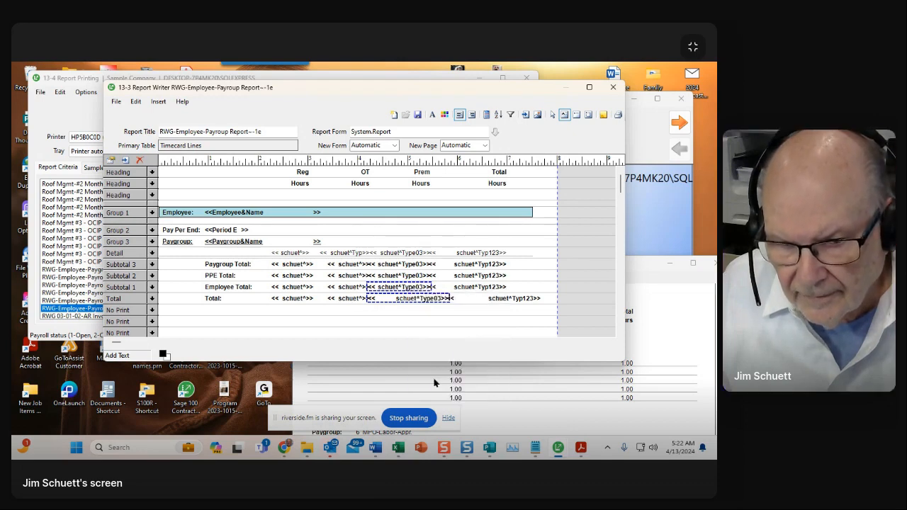
# - Align the Total row's Total Hours field with the Subtotal 1 Total Hours field at both its right and left edges
pyautogui.click(478, 286)
pyautogui.keyDown('ctrl'); pyautogui.click(492, 297); pyautogui.keyUp('ctrl')
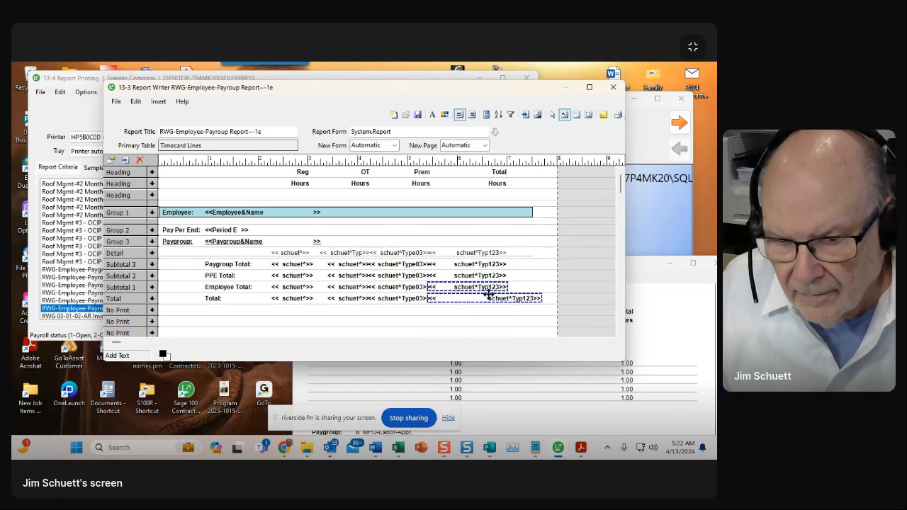
pyautogui.rightClick(481, 287)
pyautogui.click(506, 380)
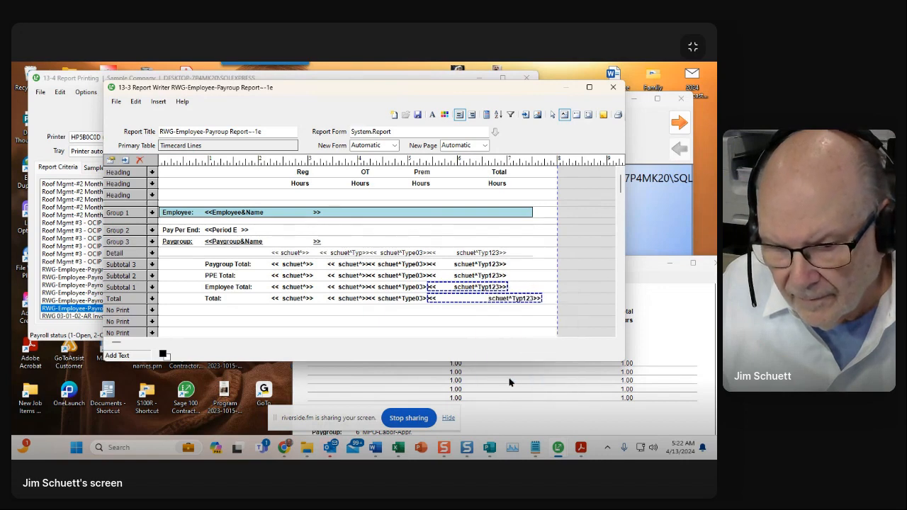
pyautogui.click(462, 286)
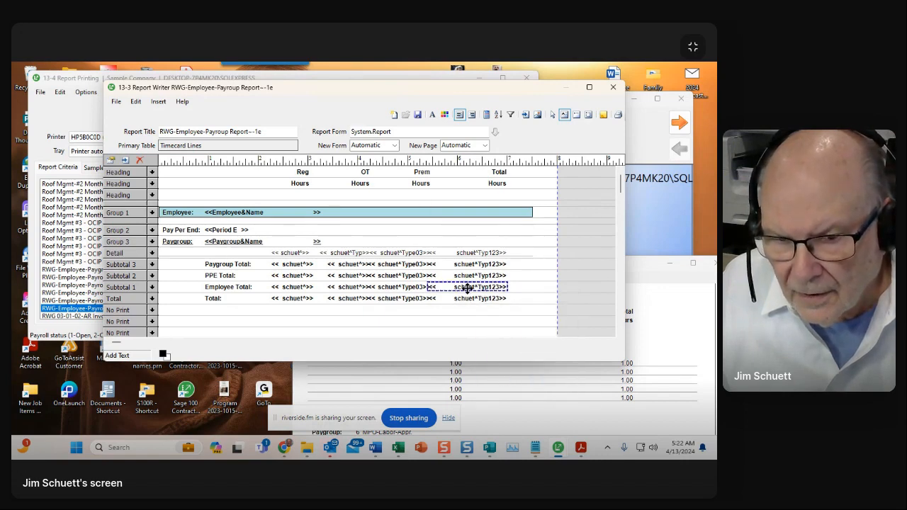
pyautogui.keyDown('ctrl'); pyautogui.click(467, 298); pyautogui.keyUp('ctrl')
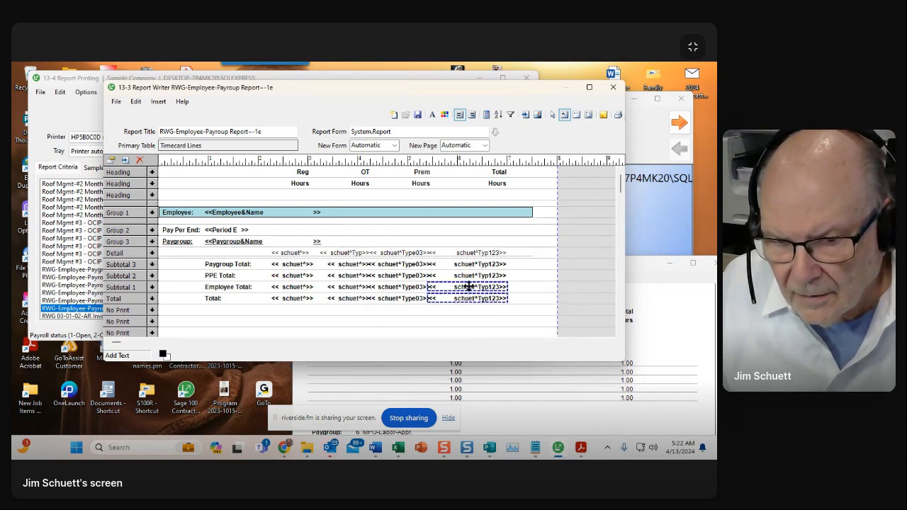
pyautogui.rightClick(469, 287)
pyautogui.click(505, 369)
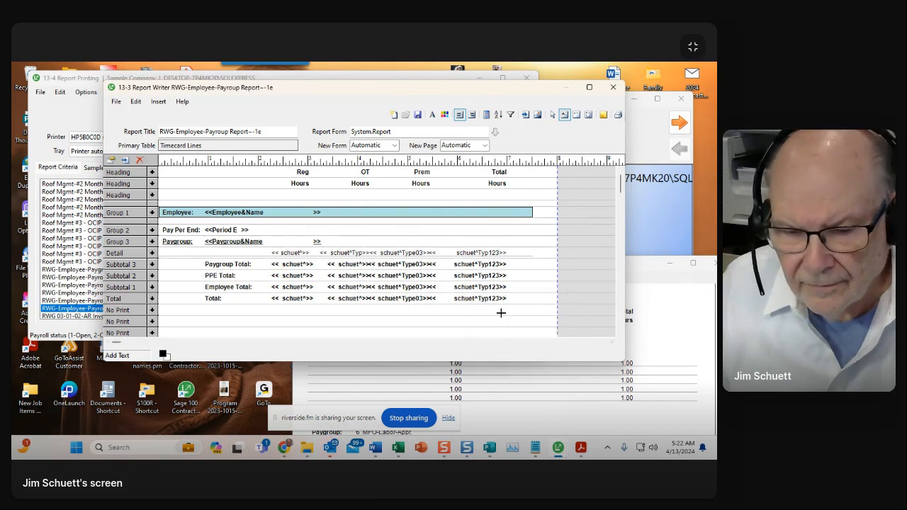
# - Insert a blank Total row above the Total: line and draw a solid, width 1 horizontal line about 6 inches long in it
pyautogui.click(137, 301)
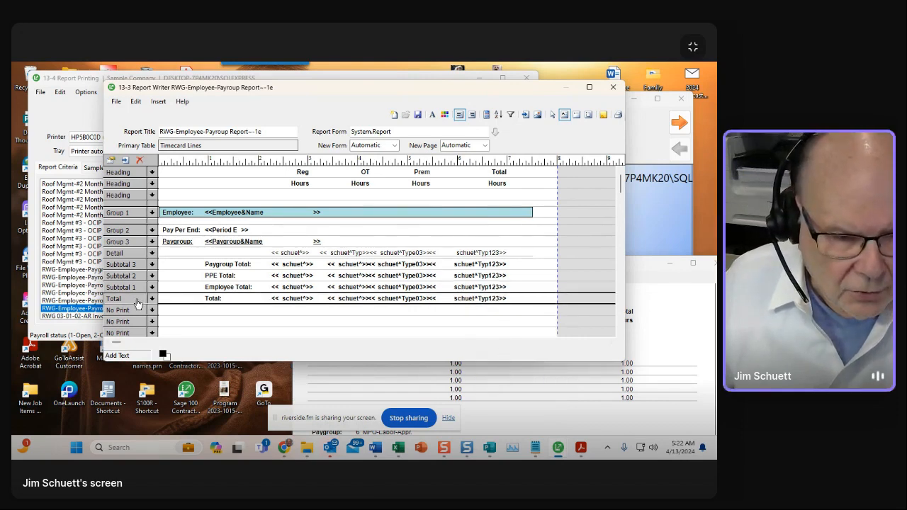
pyautogui.click(125, 161)
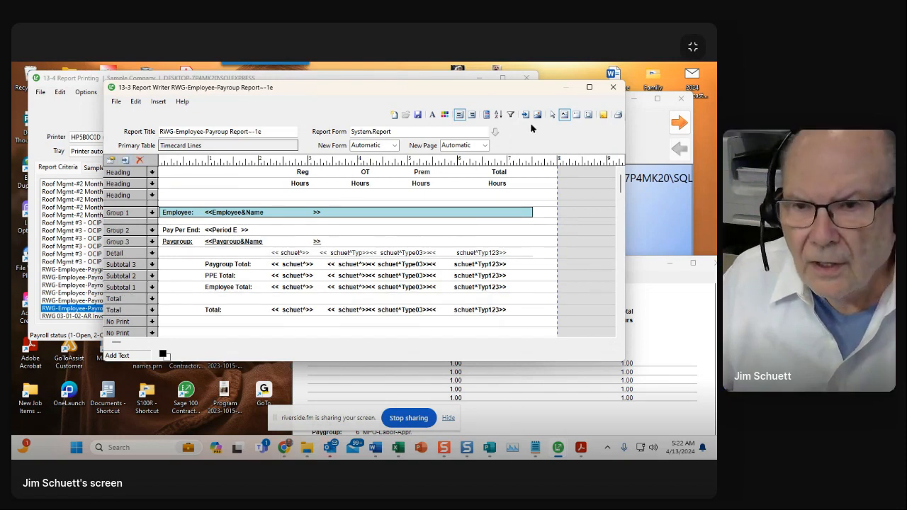
pyautogui.click(575, 116)
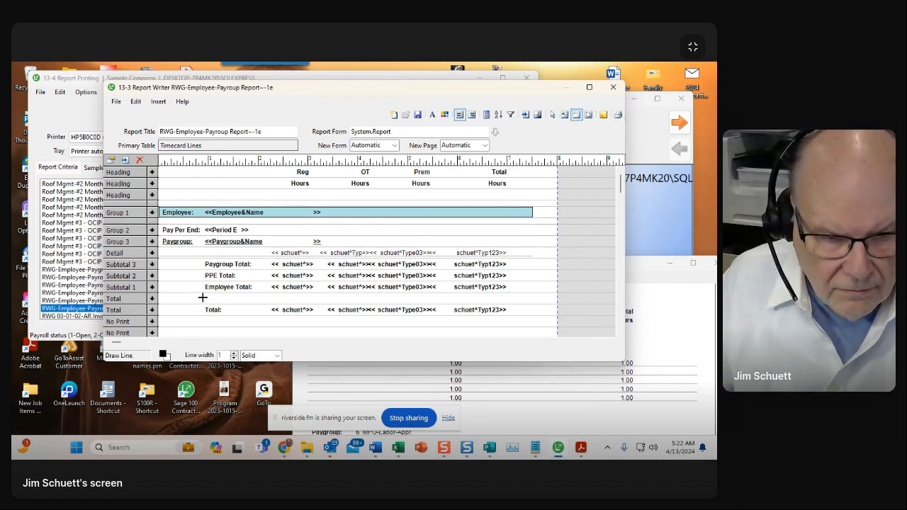
pyautogui.moveTo(203, 298); pyautogui.dragTo(504, 298)
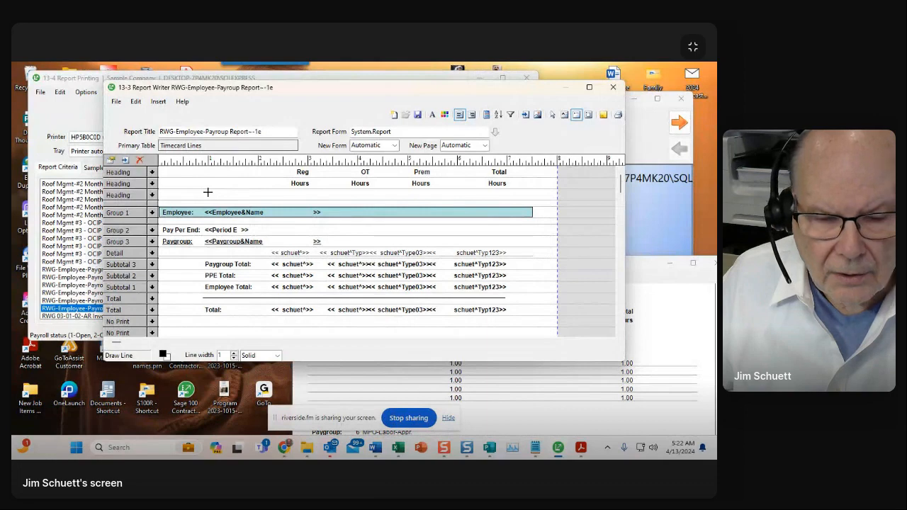
# - Save the report as a private report under its existing file name and close its layout
pyautogui.click(417, 115)
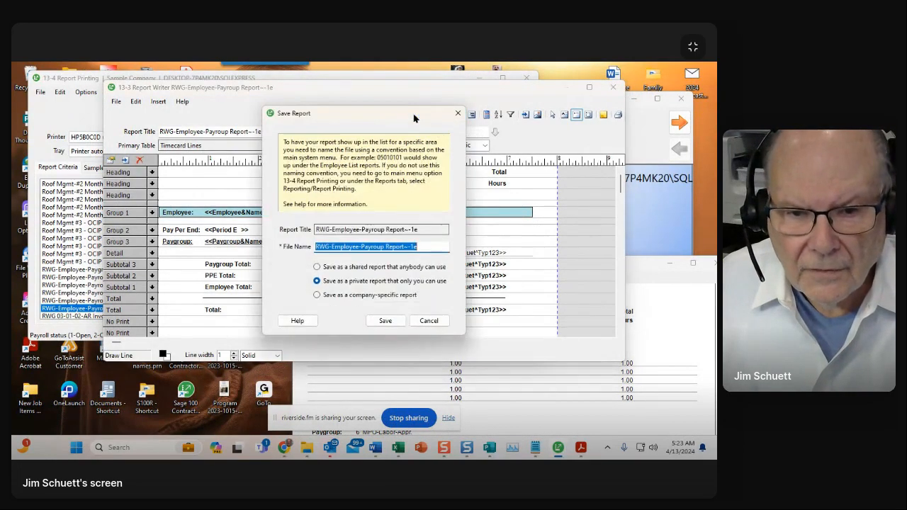
pyautogui.click(385, 321)
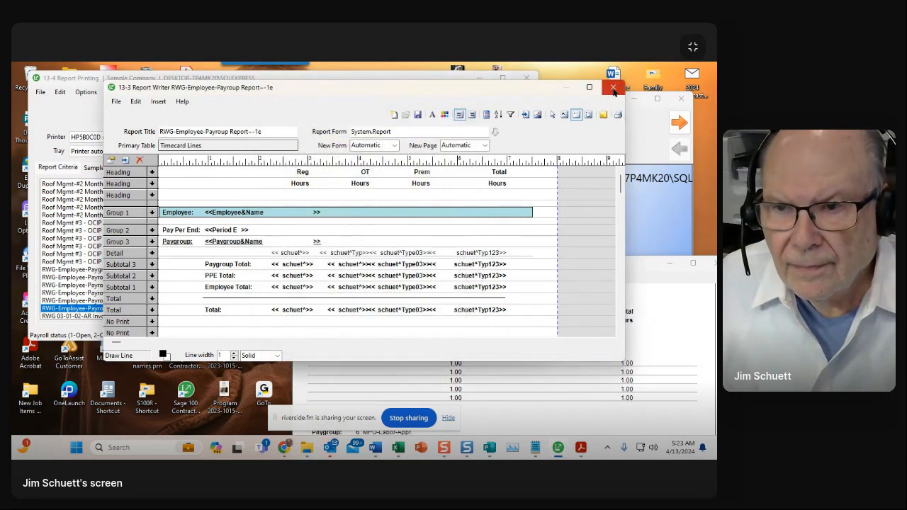
pyautogui.click(614, 87)
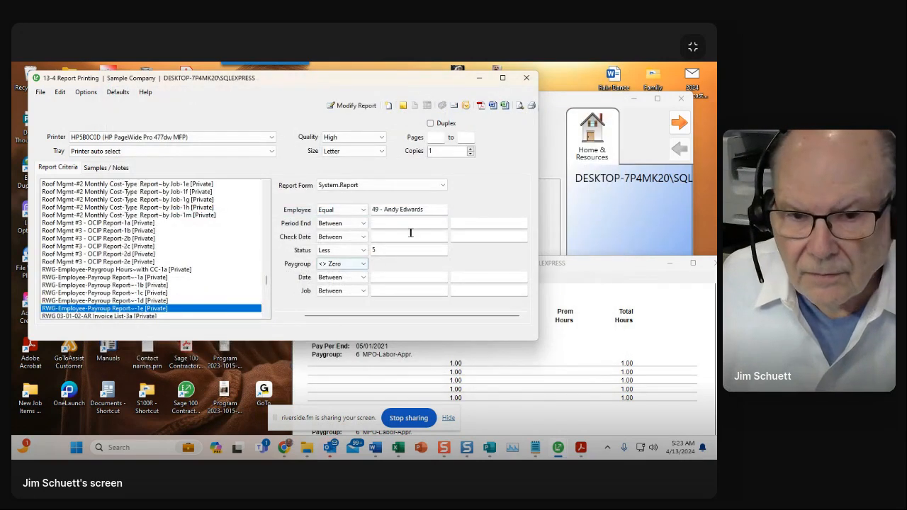
# - Preview the version 1e report for employee 49, examine the spacing around the subtotals, and close the preview
pyautogui.click(518, 105)
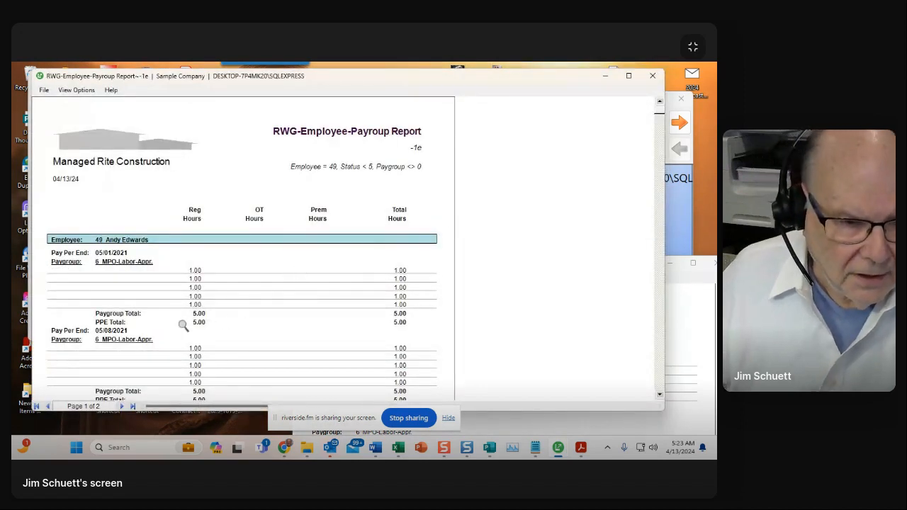
pyautogui.scroll(-1, 159, 322)
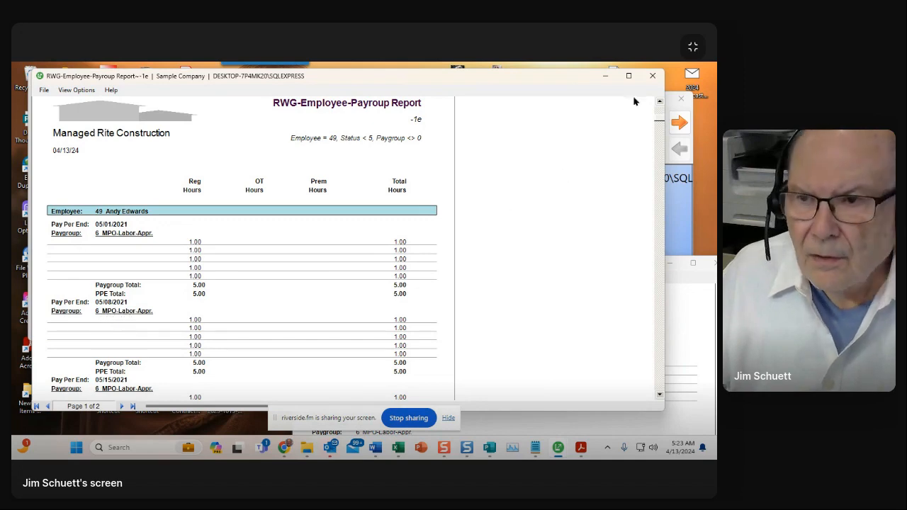
pyautogui.click(653, 77)
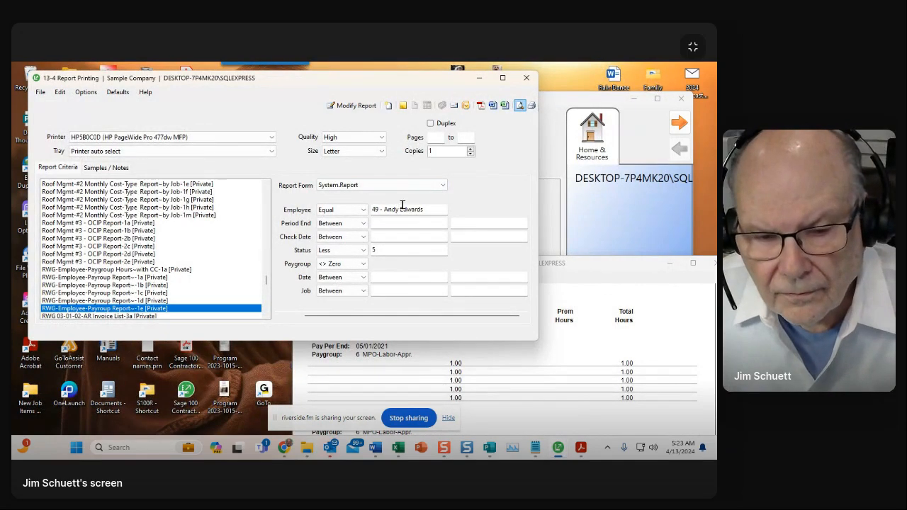
# - Reopen the version 1e report for modification and enlarge and reposition its window to show the layout through the Total rows
pyautogui.click(347, 106)
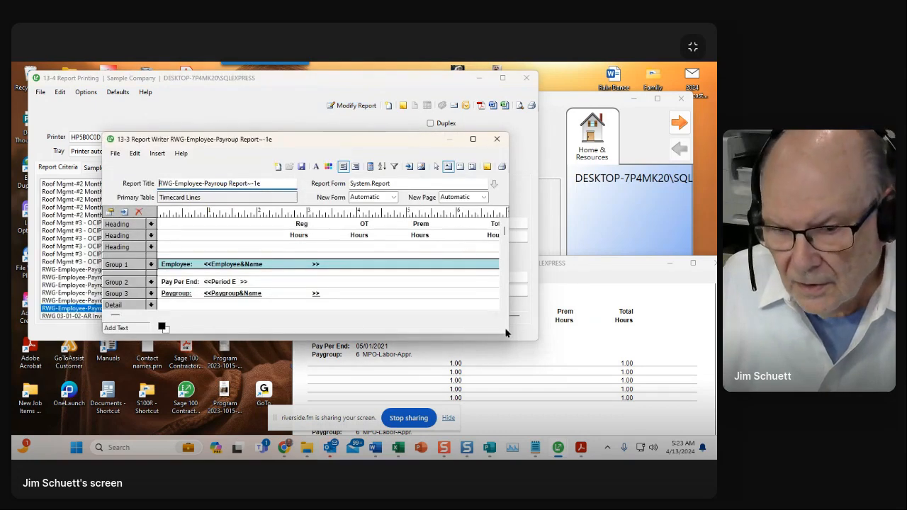
pyautogui.moveTo(507, 340); pyautogui.dragTo(584, 390)
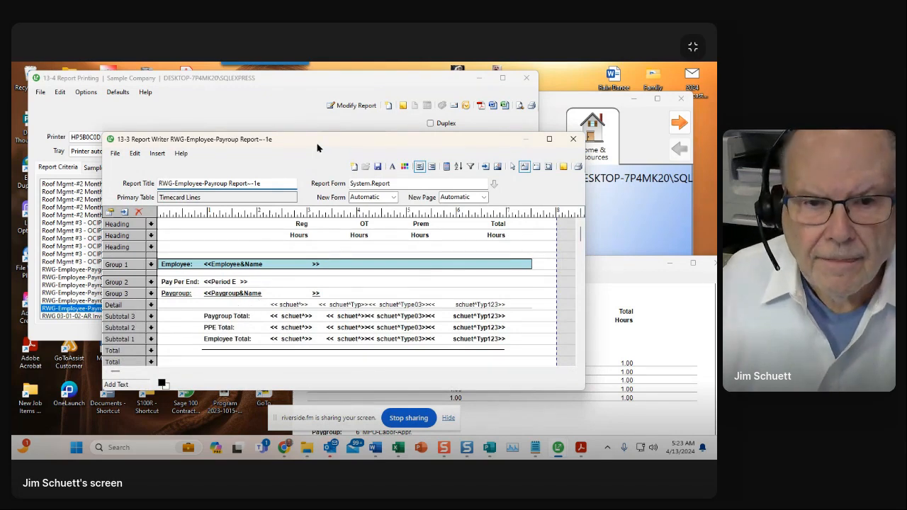
pyautogui.moveTo(317, 144); pyautogui.dragTo(308, 94)
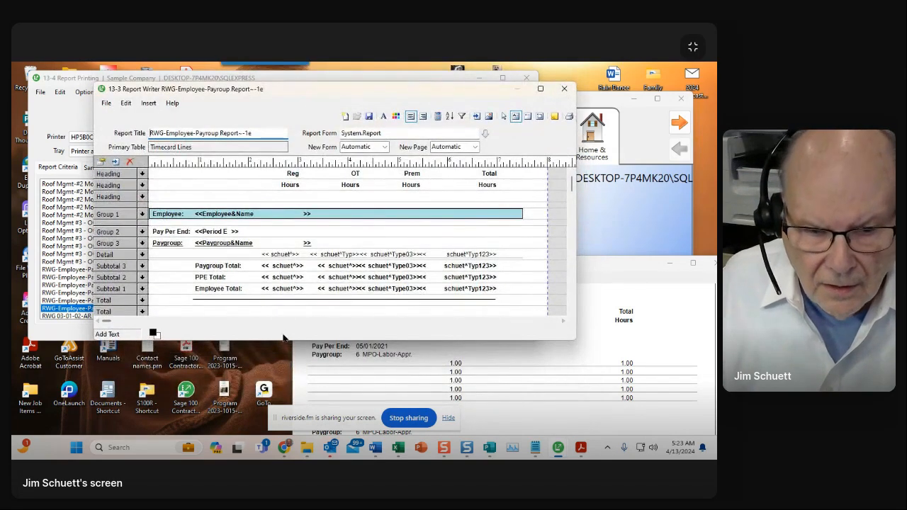
pyautogui.moveTo(282, 341); pyautogui.dragTo(281, 372)
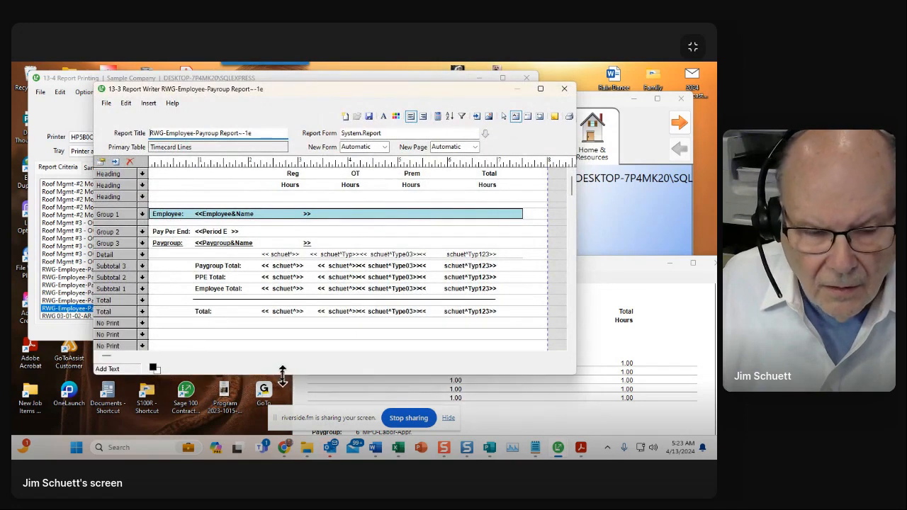
# - Insert a blank row above the PPE Total row and set its row type to Subtotal3
pyautogui.click(111, 278)
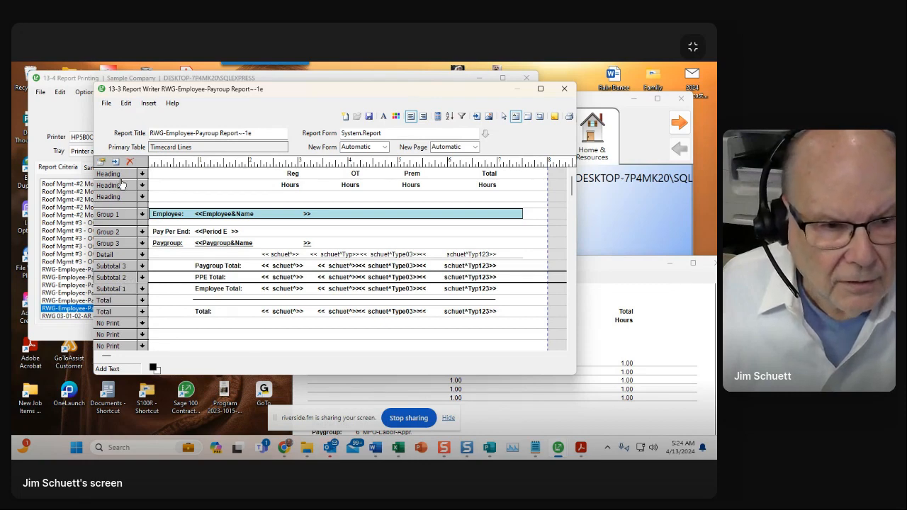
pyautogui.click(98, 163)
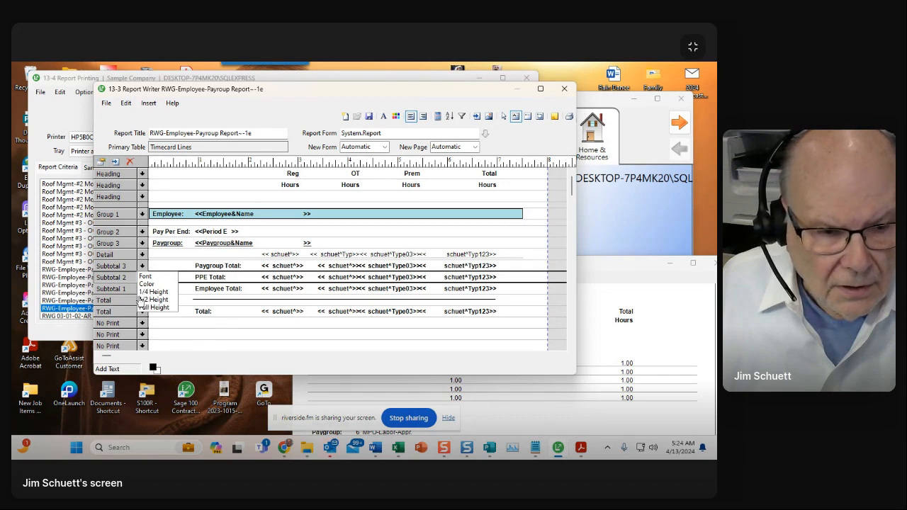
pyautogui.click(116, 279)
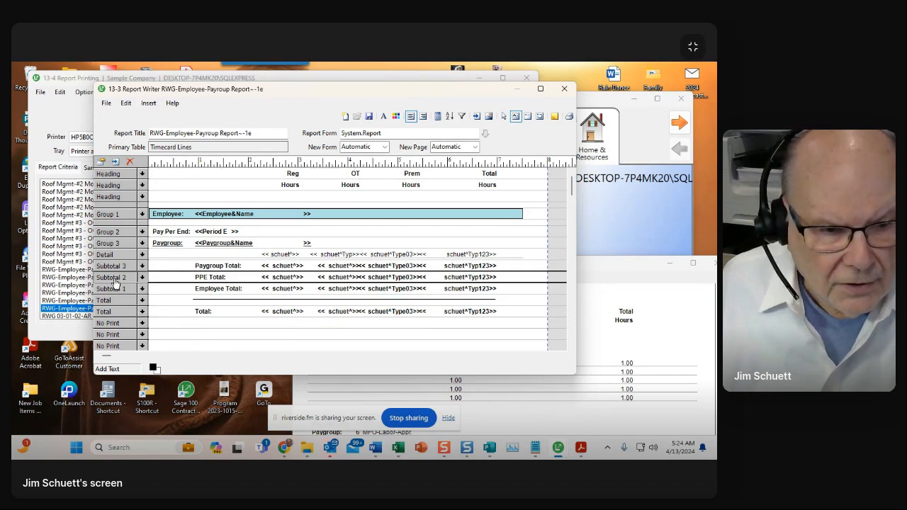
pyautogui.click(116, 162)
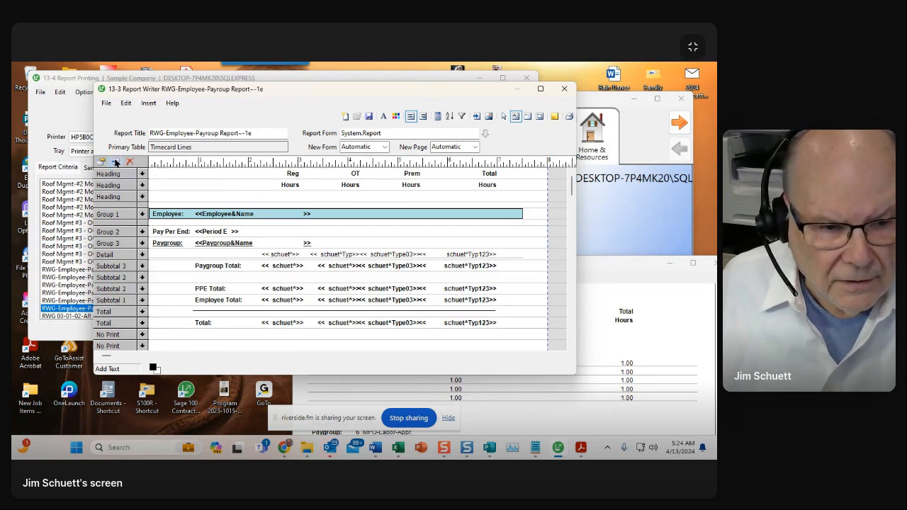
pyautogui.click(142, 280)
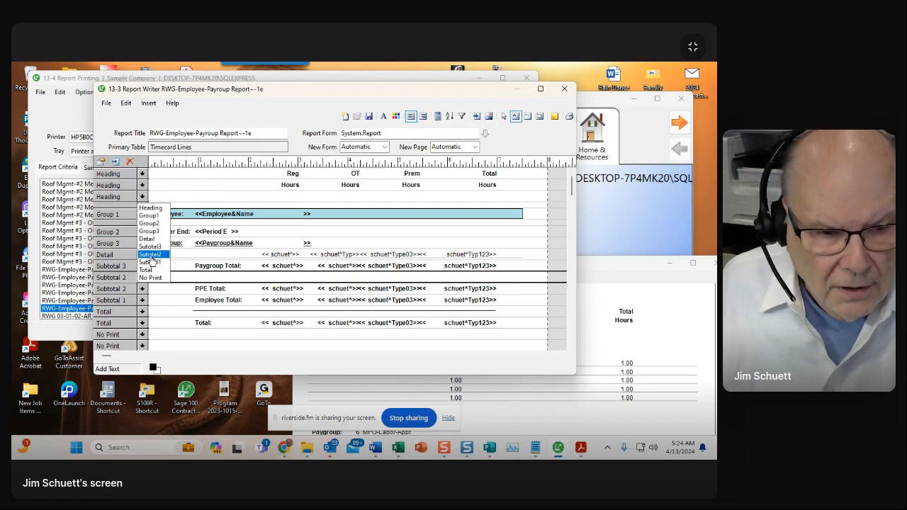
pyautogui.click(149, 246)
# - Set the blank Subtotal 3 row above the PPE Total row to 1/2 height
pyautogui.click(125, 279)
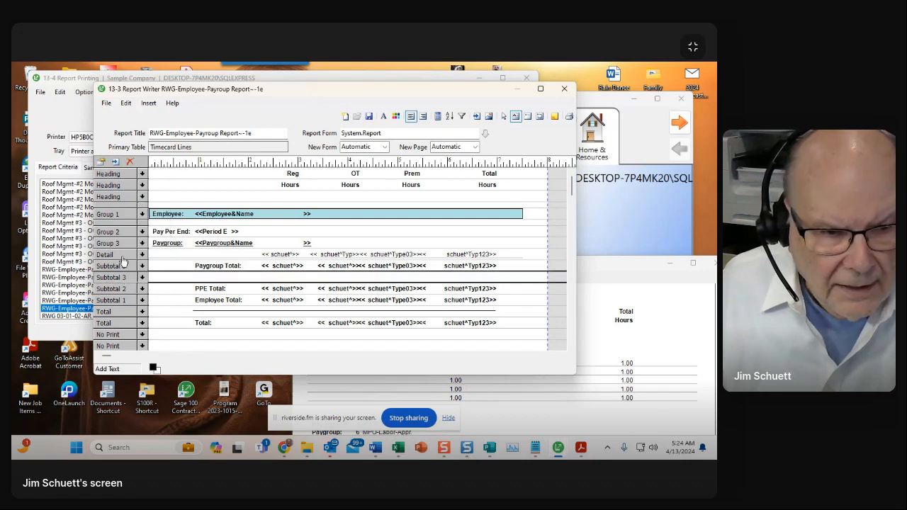
pyautogui.click(101, 162)
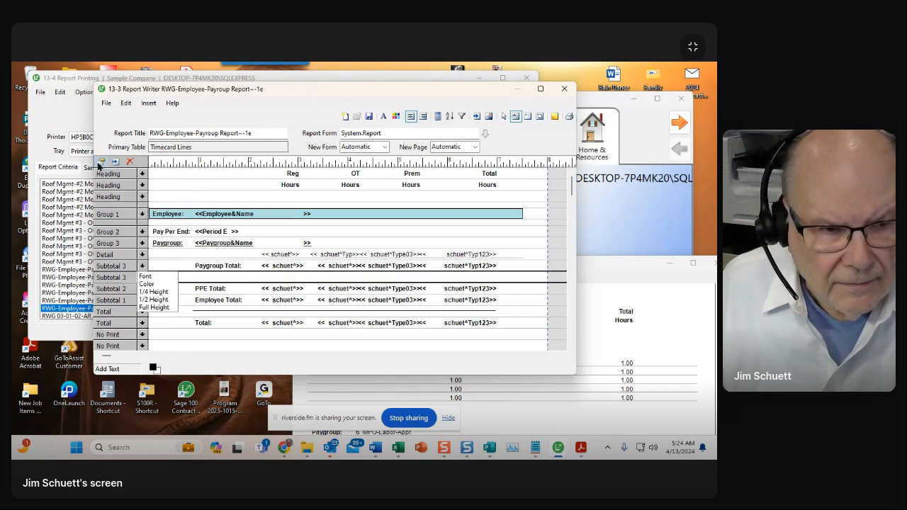
pyautogui.click(144, 300)
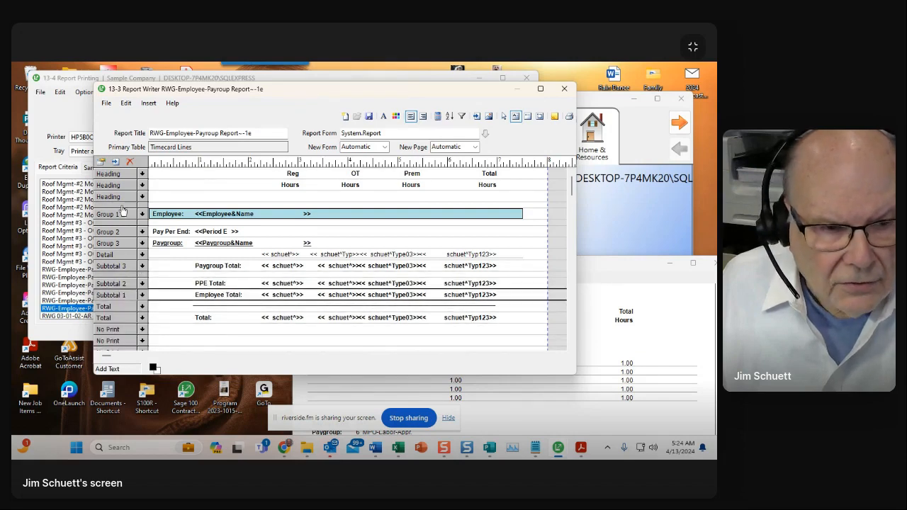
# - Insert a blank row above the Employee Total row, set its row type to Subtotal2, and reduce it to 1/2 height
pyautogui.click(112, 163)
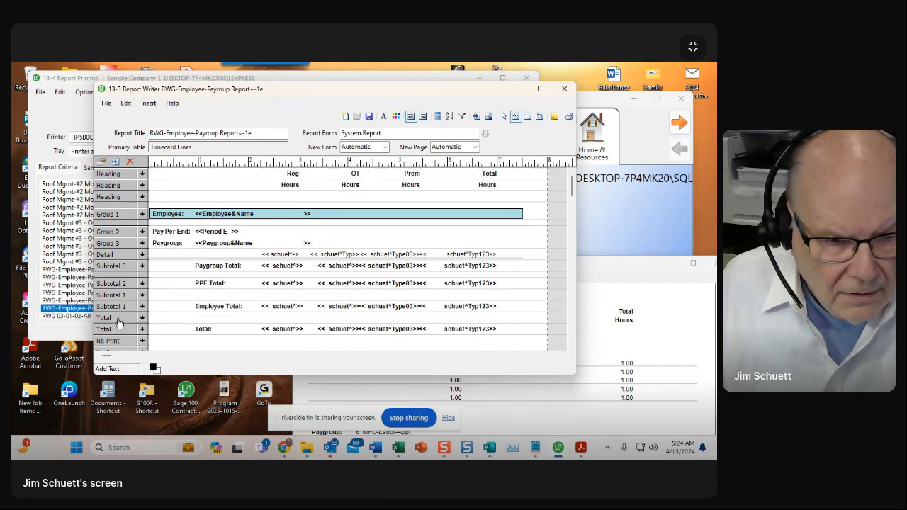
pyautogui.click(141, 295)
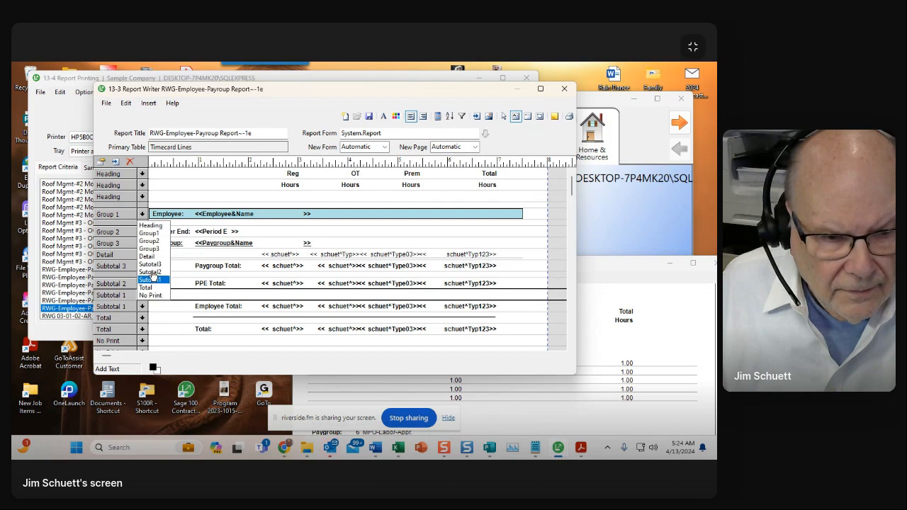
pyautogui.click(151, 272)
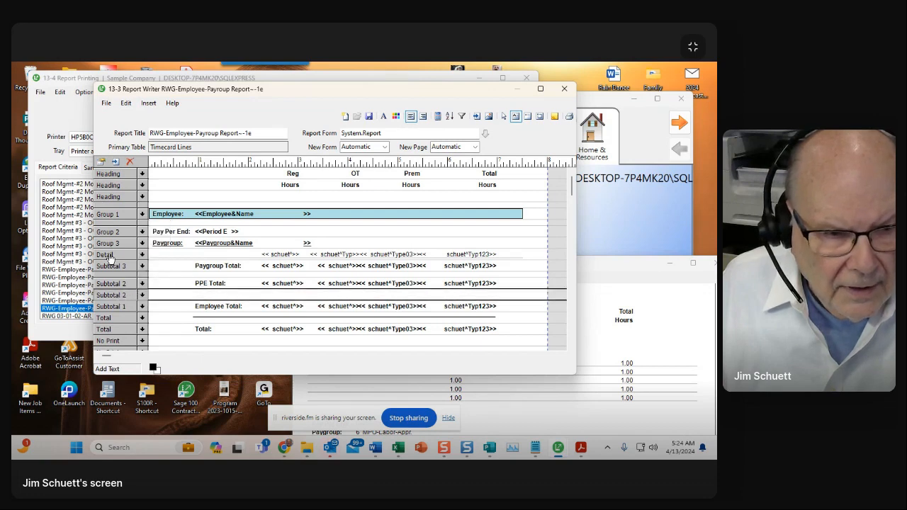
pyautogui.click(101, 163)
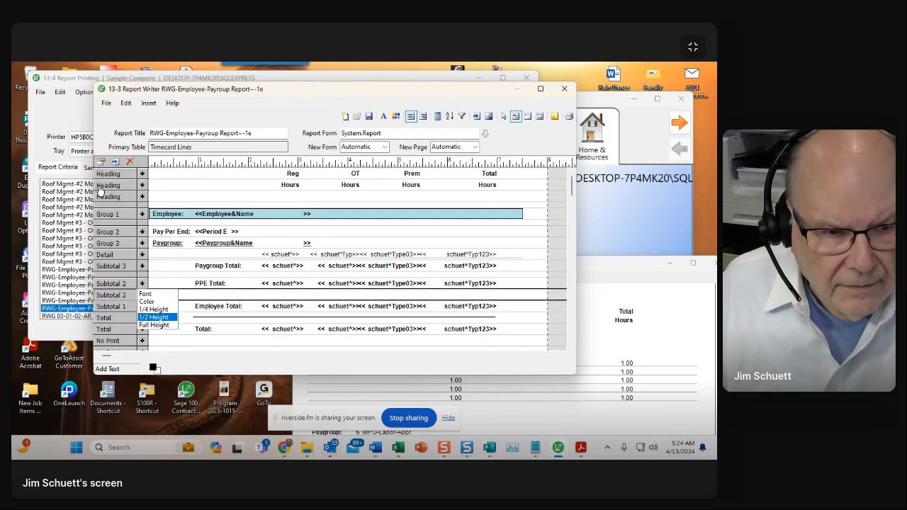
pyautogui.click(152, 318)
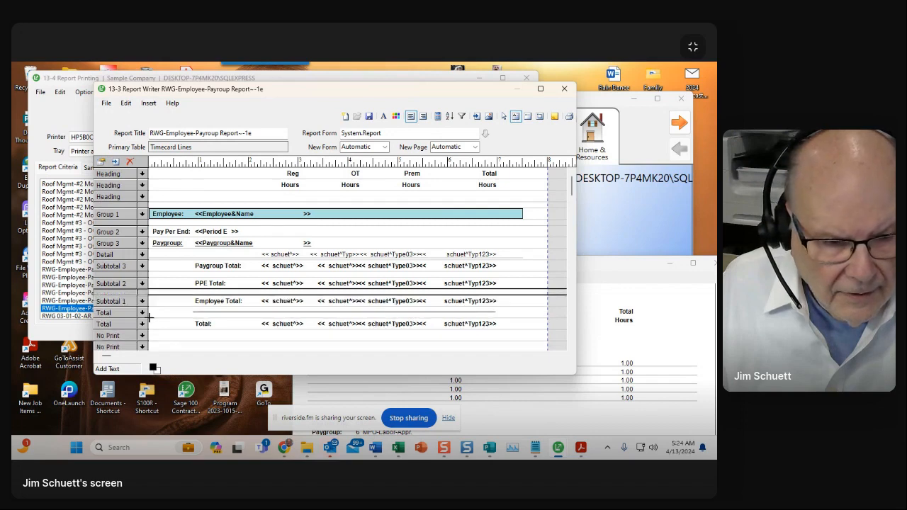
# - Insert a blank row below the Employee Total row, set its row type to Subtotal1, and reduce it to 1/2 height
pyautogui.click(110, 304)
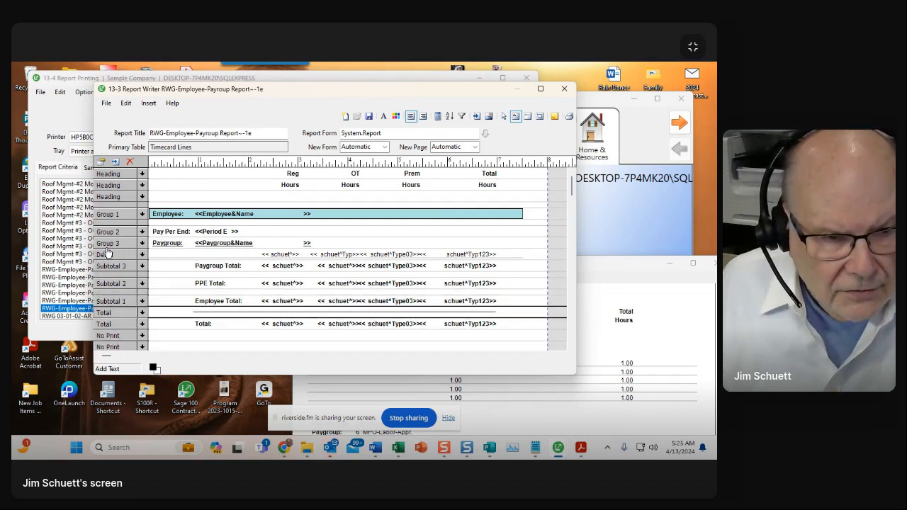
pyautogui.click(114, 163)
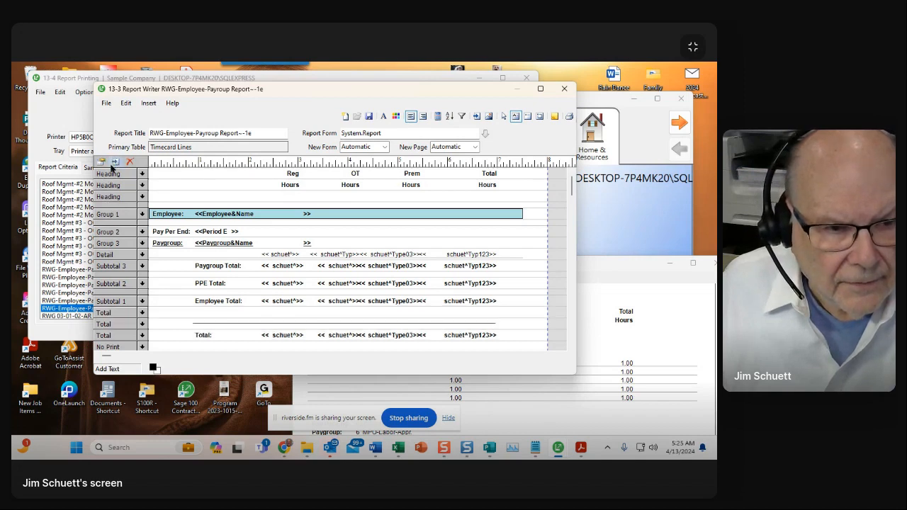
pyautogui.click(109, 303)
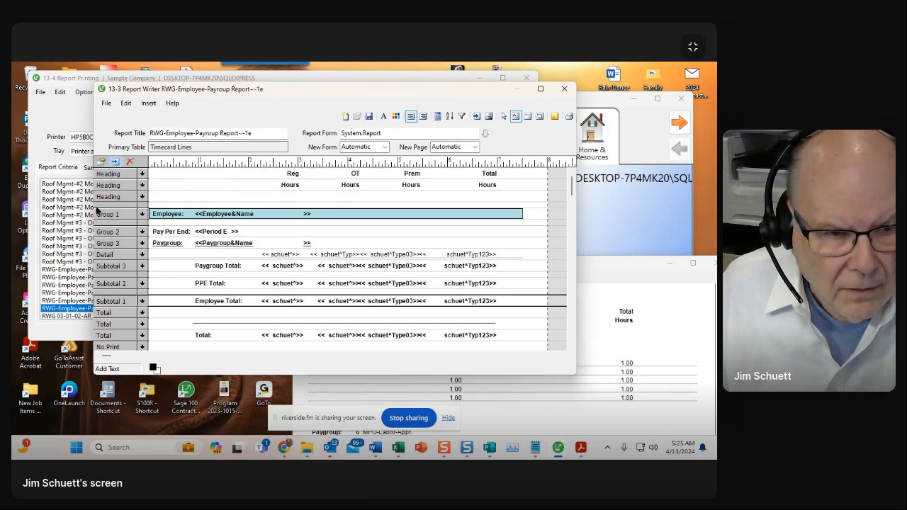
pyautogui.click(113, 313)
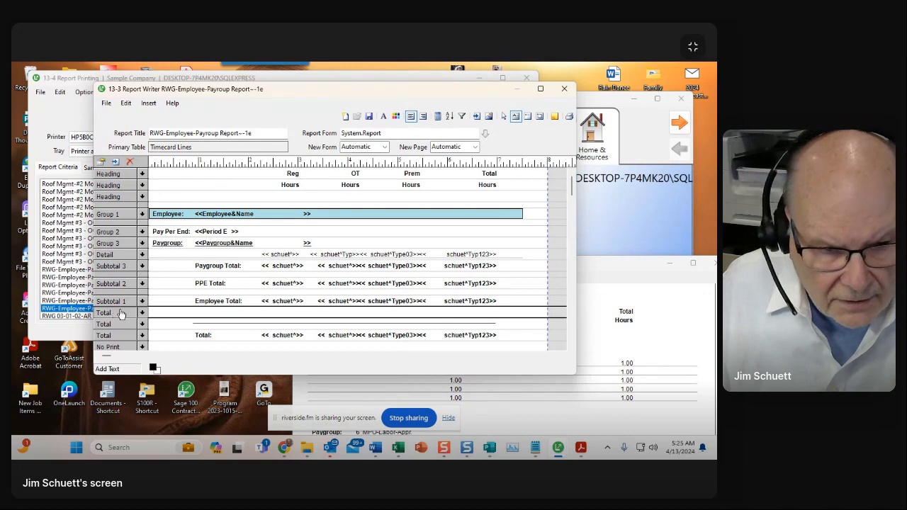
pyautogui.click(142, 313)
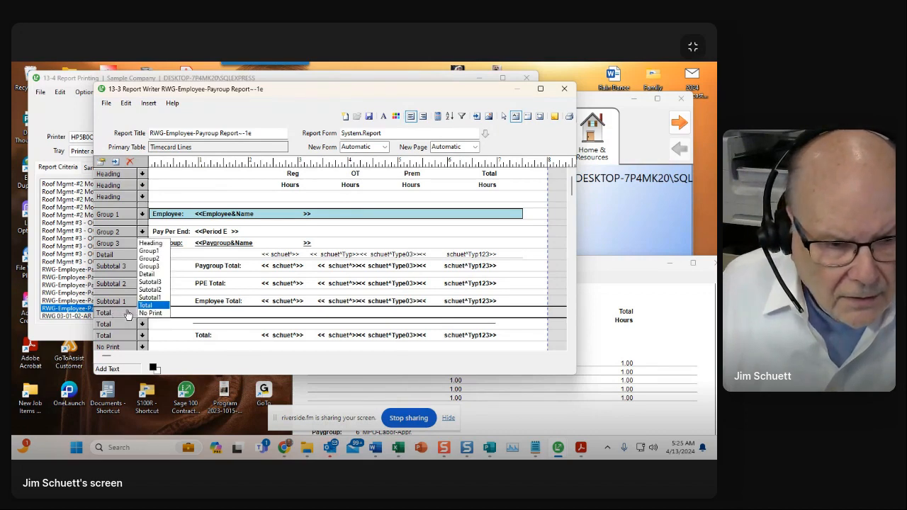
pyautogui.click(149, 297)
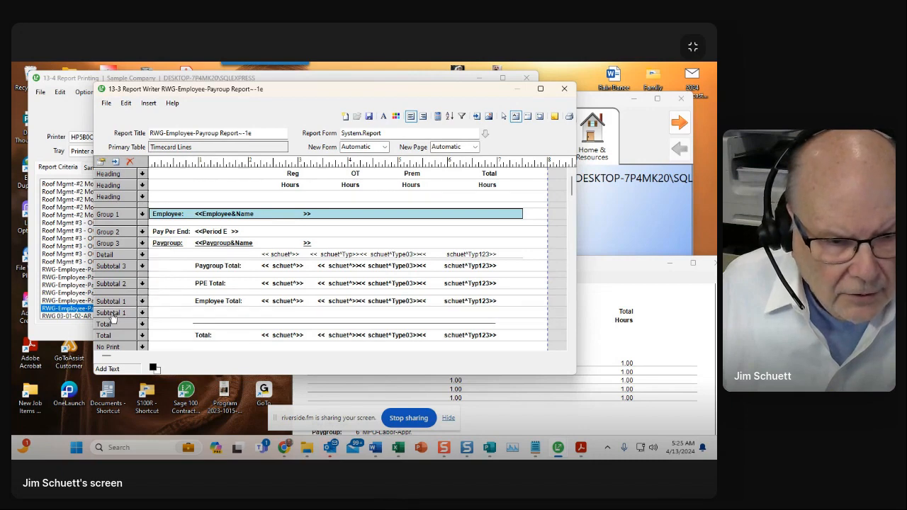
pyautogui.click(114, 313)
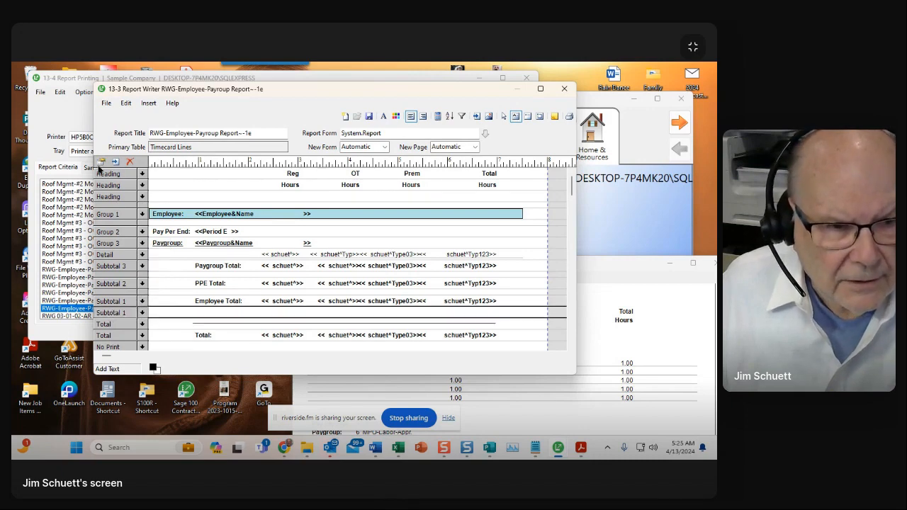
pyautogui.click(142, 312)
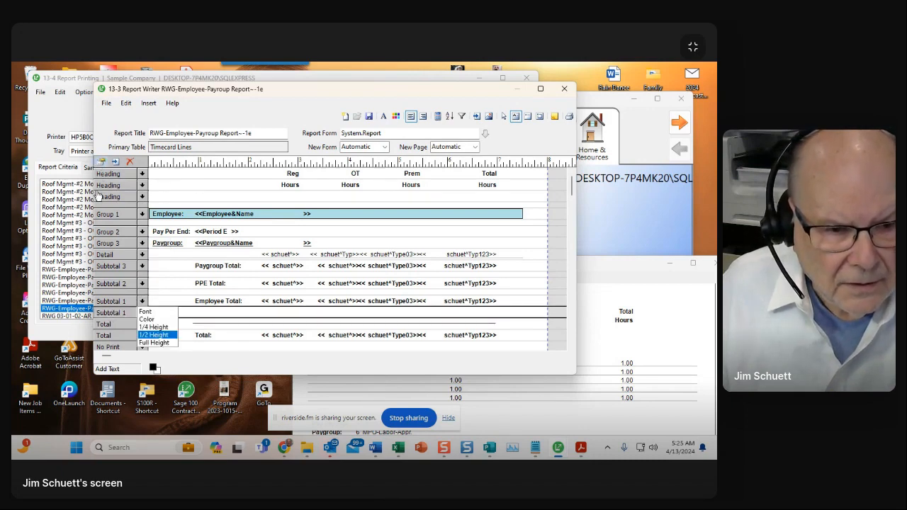
pyautogui.click(153, 335)
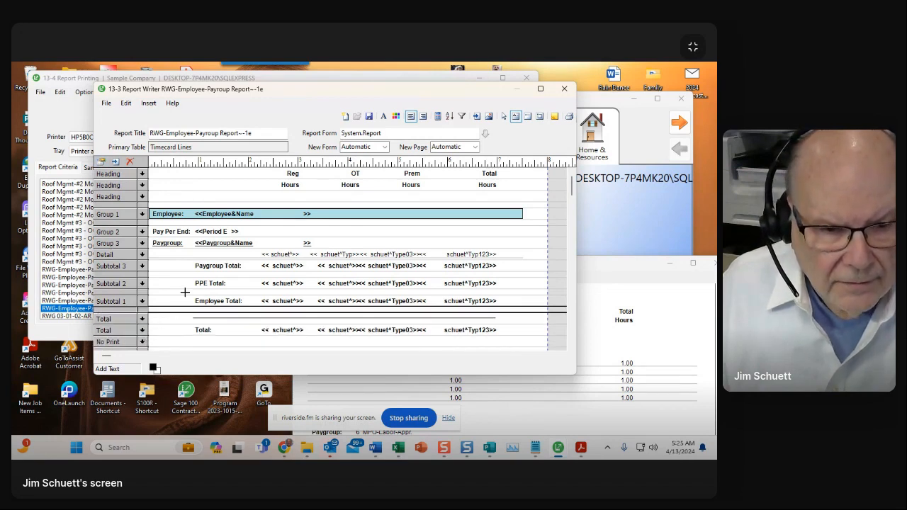
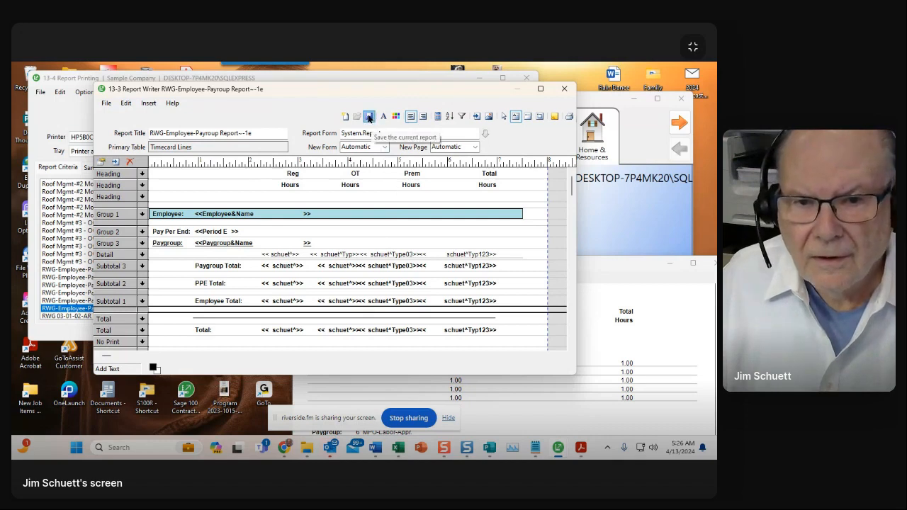
# - Save the layout as a private report under its existing file name and close it
pyautogui.click(366, 119)
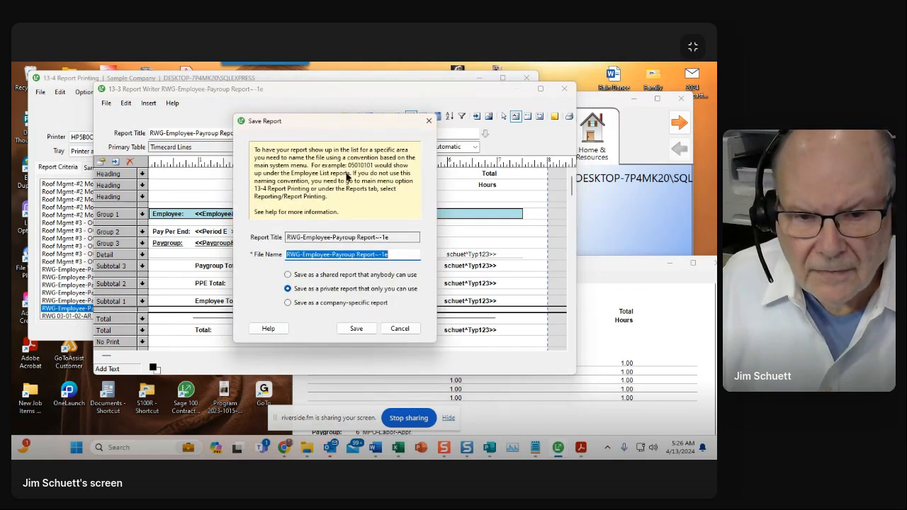
pyautogui.click(356, 329)
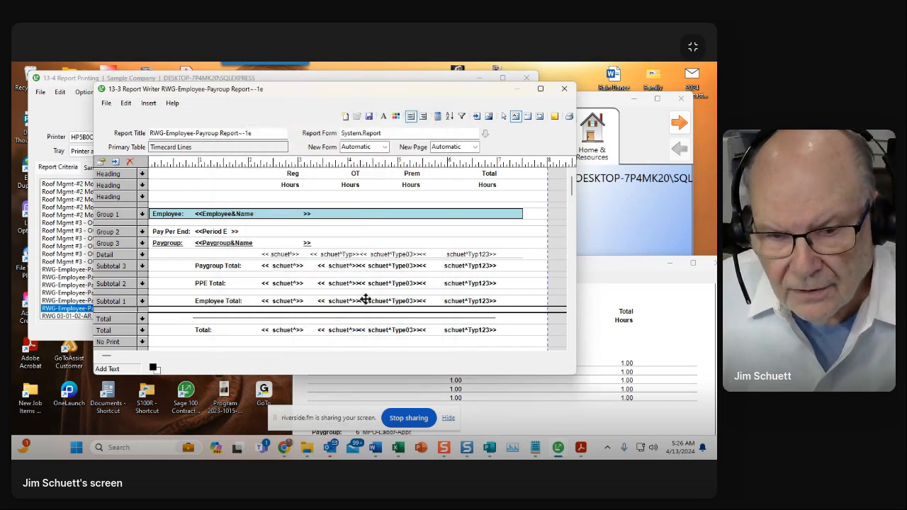
pyautogui.click(564, 90)
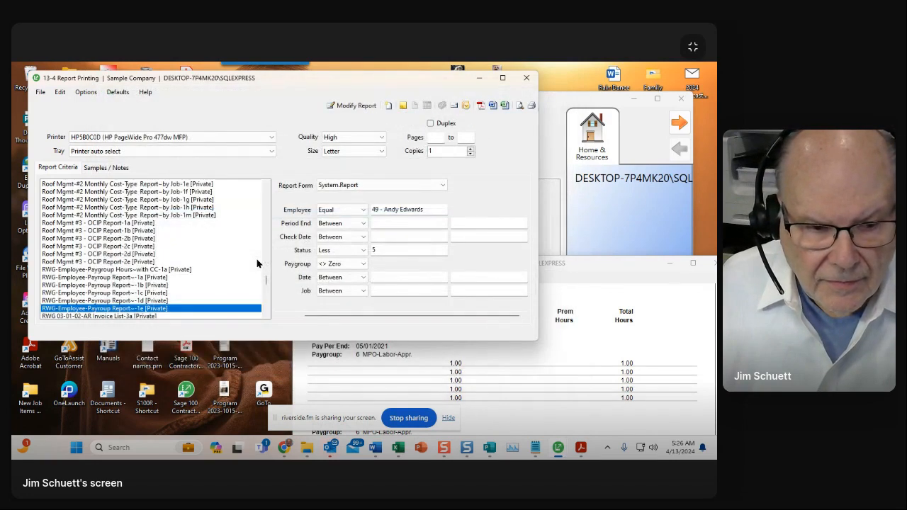
# - Preview the report for employee 49, check the subtotal spacing and the alignment of the hours columns, and close the preview
pyautogui.click(519, 105)
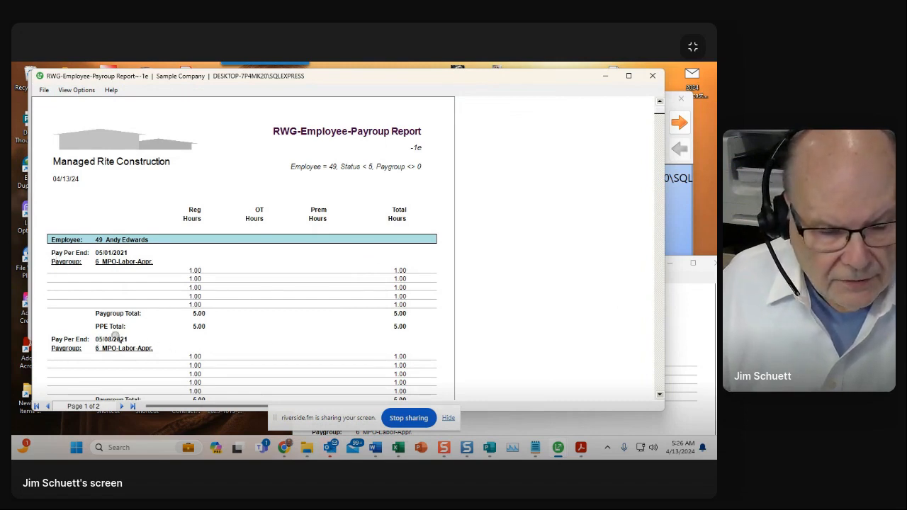
pyautogui.scroll(-6, 178, 336)
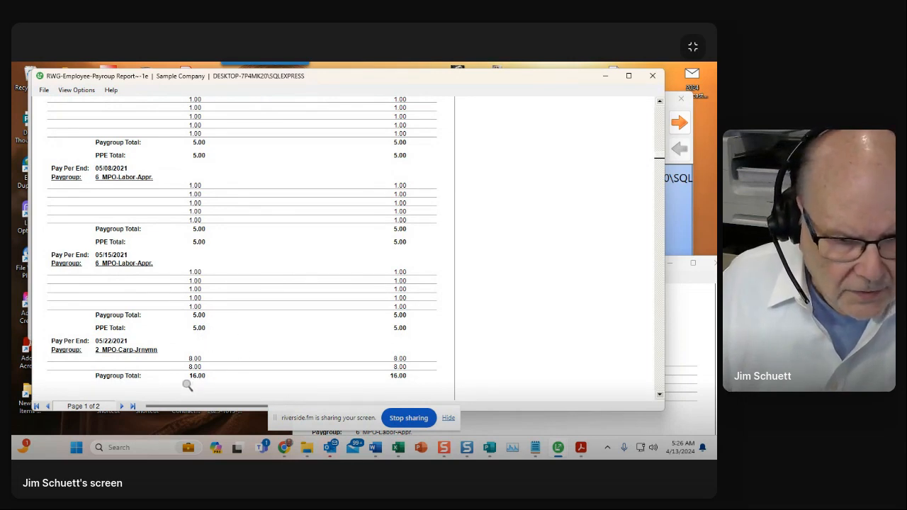
pyautogui.click(652, 77)
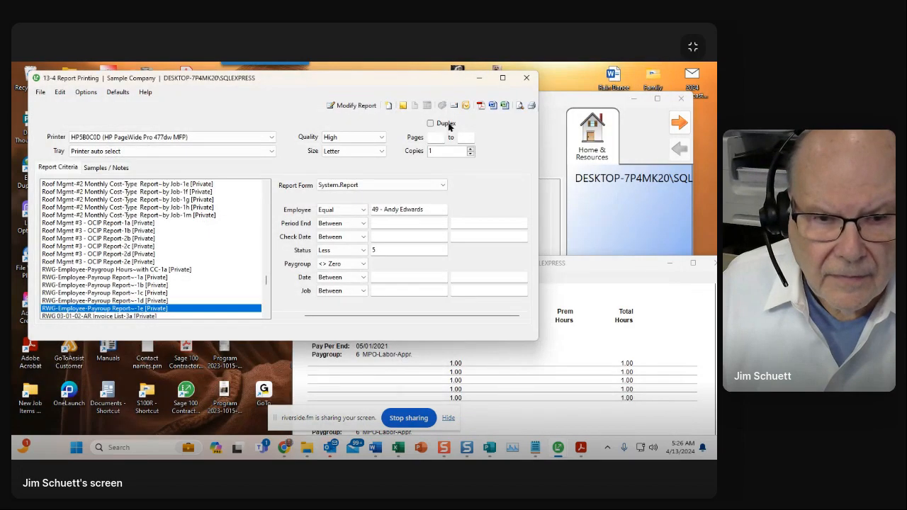
# - Reopen the version 1e report for modification and move and enlarge its window to show all columns and the Total rows
pyautogui.click(355, 105)
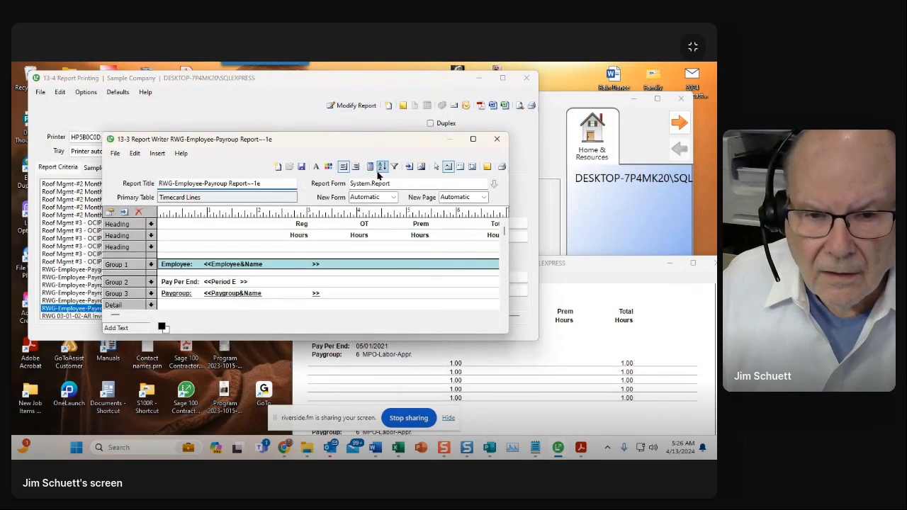
pyautogui.moveTo(370, 140); pyautogui.dragTo(374, 89)
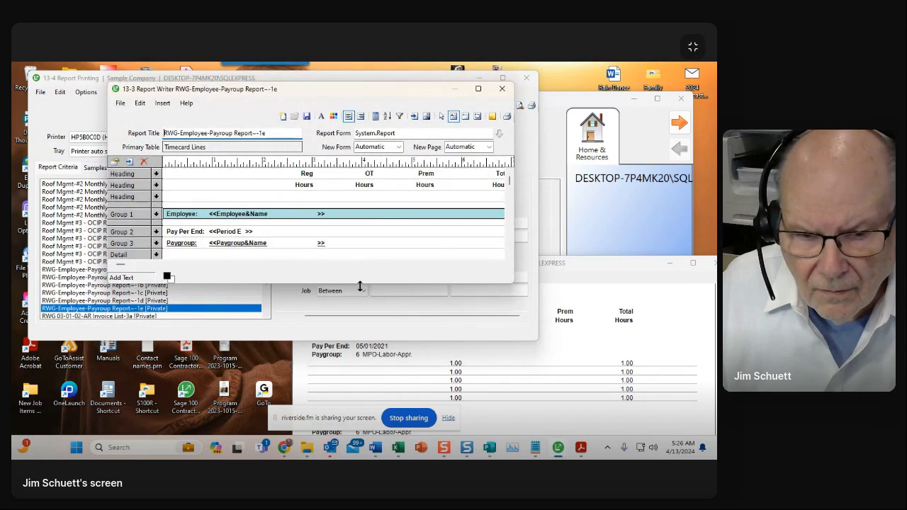
pyautogui.moveTo(360, 286); pyautogui.dragTo(361, 386)
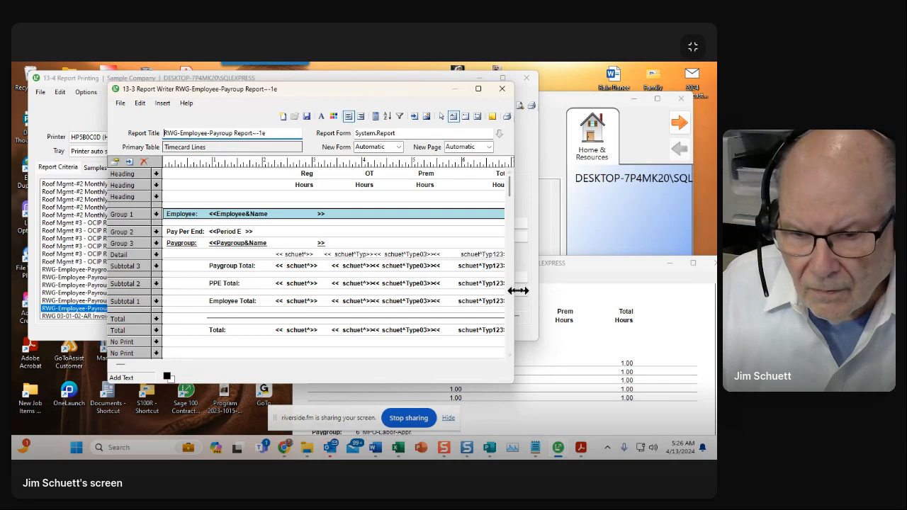
pyautogui.moveTo(518, 290); pyautogui.dragTo(589, 290)
# - Align the right positions of the Reg hours fields in the Detail, subtotal and Total rows with their Hours heading
pyautogui.click(302, 328)
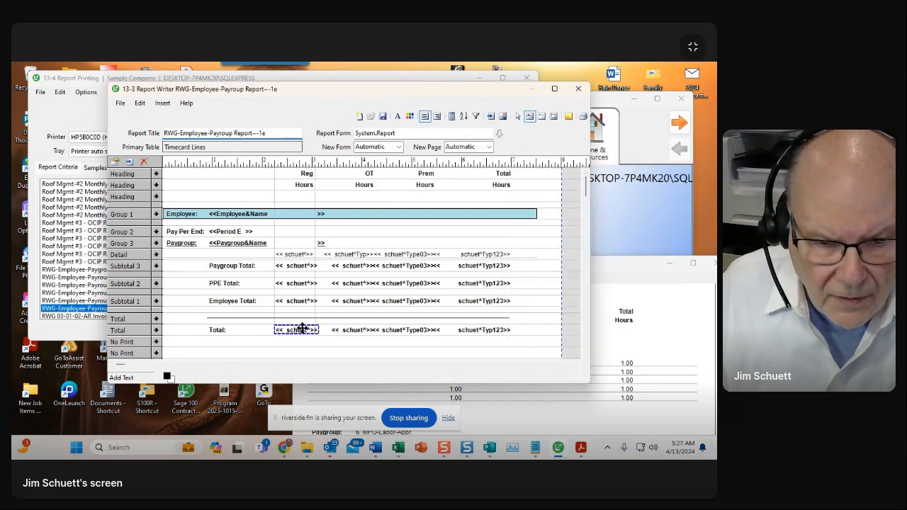
pyautogui.keyDown('ctrl'); pyautogui.click(302, 301); pyautogui.keyUp('ctrl')
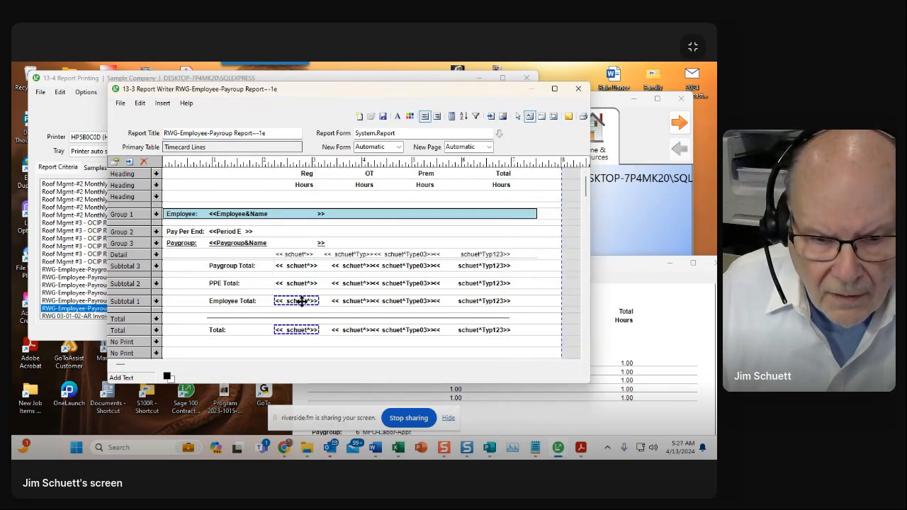
pyautogui.keyDown('ctrl'); pyautogui.click(297, 282); pyautogui.keyUp('ctrl')
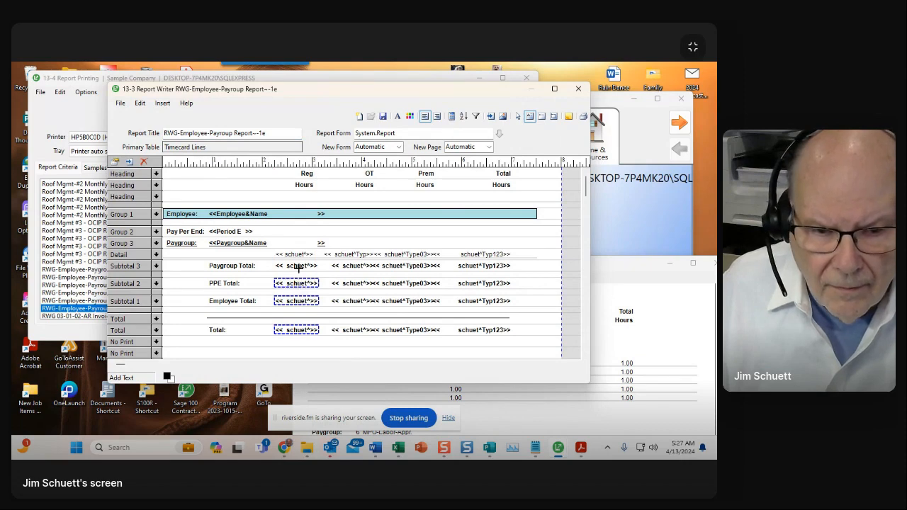
pyautogui.keyDown('ctrl'); pyautogui.click(298, 265); pyautogui.keyUp('ctrl')
pyautogui.keyDown('ctrl'); pyautogui.click(297, 255); pyautogui.keyUp('ctrl')
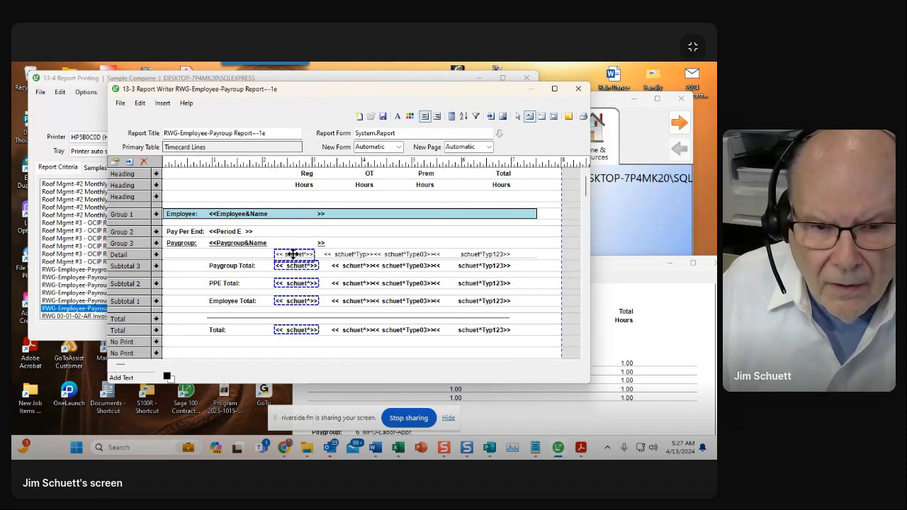
pyautogui.keyDown('ctrl'); pyautogui.click(305, 184); pyautogui.keyUp('ctrl')
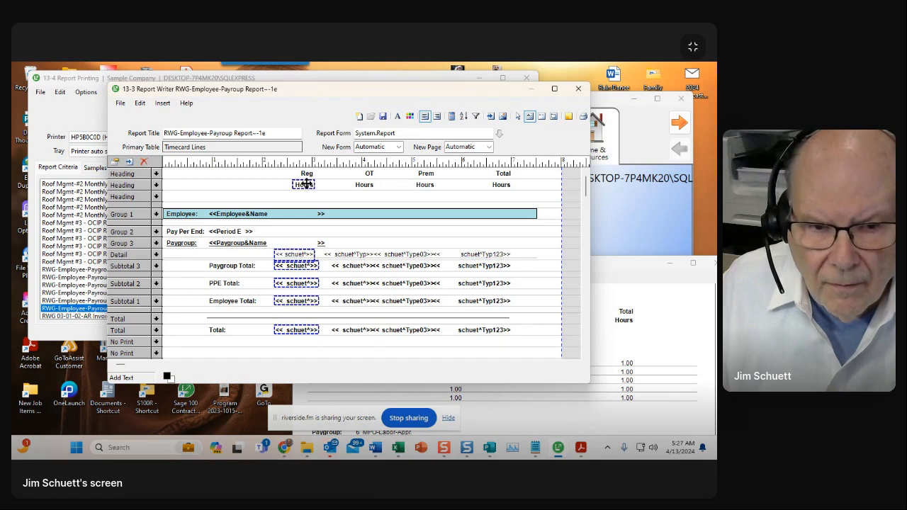
pyautogui.rightClick(305, 183)
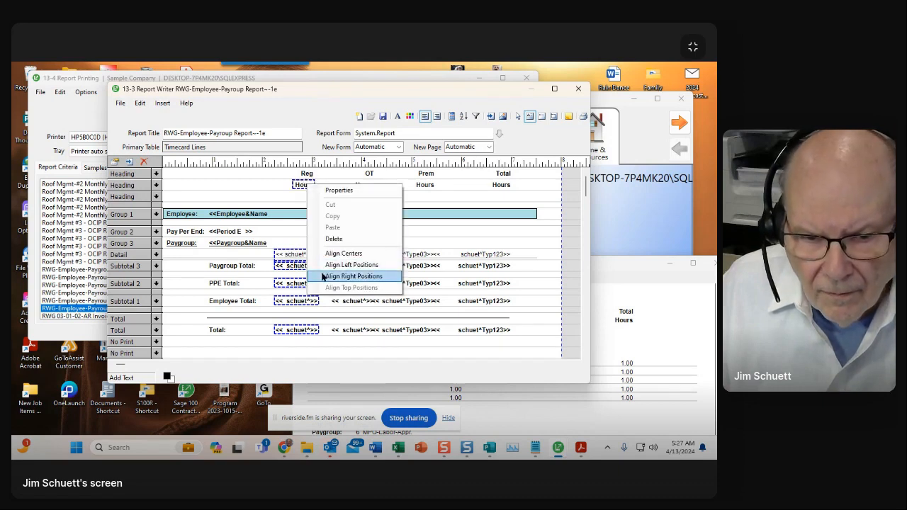
pyautogui.click(352, 276)
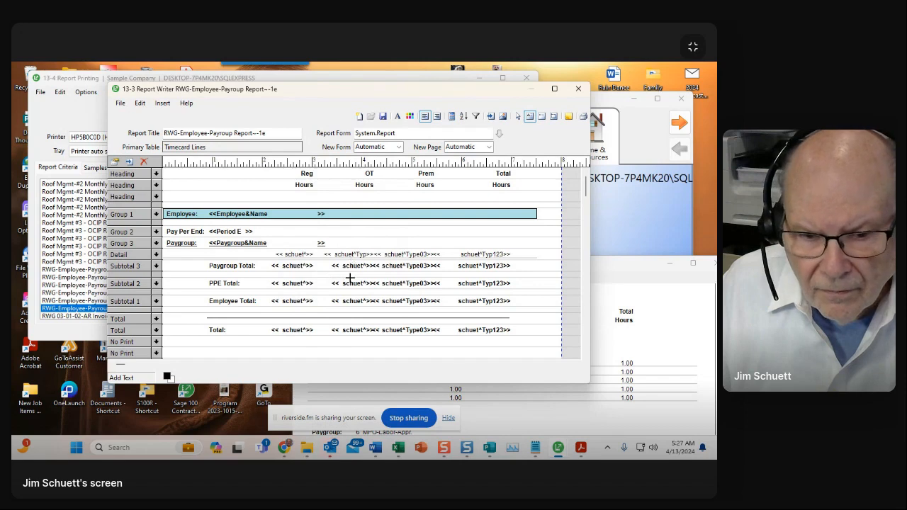
# - Check the right-edge alignment of the OT hours fields in the Total, subtotal and Detail rows
pyautogui.click(350, 328)
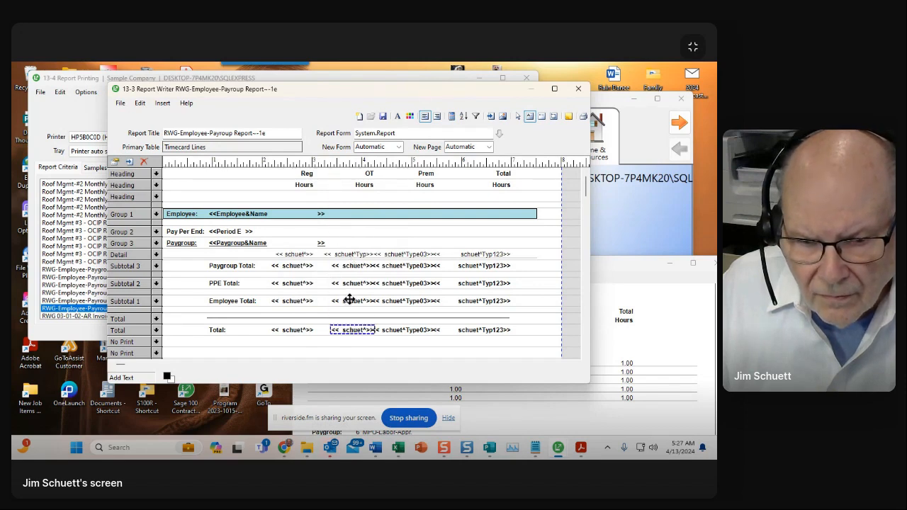
pyautogui.keyDown('ctrl'); pyautogui.click(349, 300); pyautogui.keyUp('ctrl')
pyautogui.keyDown('ctrl'); pyautogui.click(350, 283); pyautogui.keyUp('ctrl')
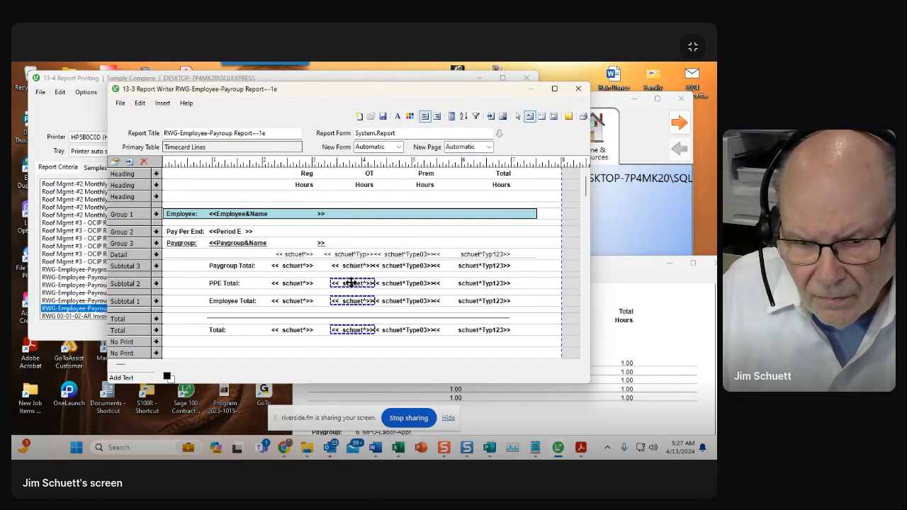
pyautogui.keyDown('ctrl'); pyautogui.click(353, 265); pyautogui.keyUp('ctrl')
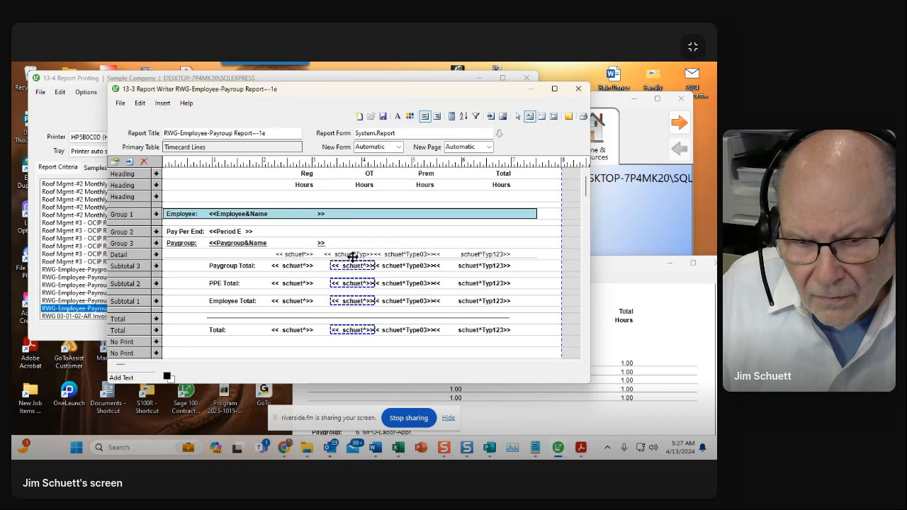
pyautogui.keyDown('ctrl'); pyautogui.click(352, 255); pyautogui.keyUp('ctrl')
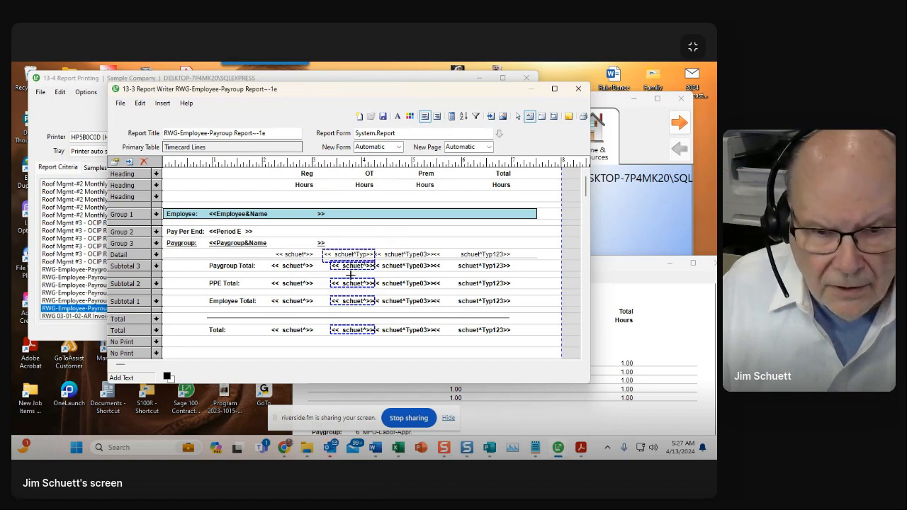
pyautogui.click(401, 232)
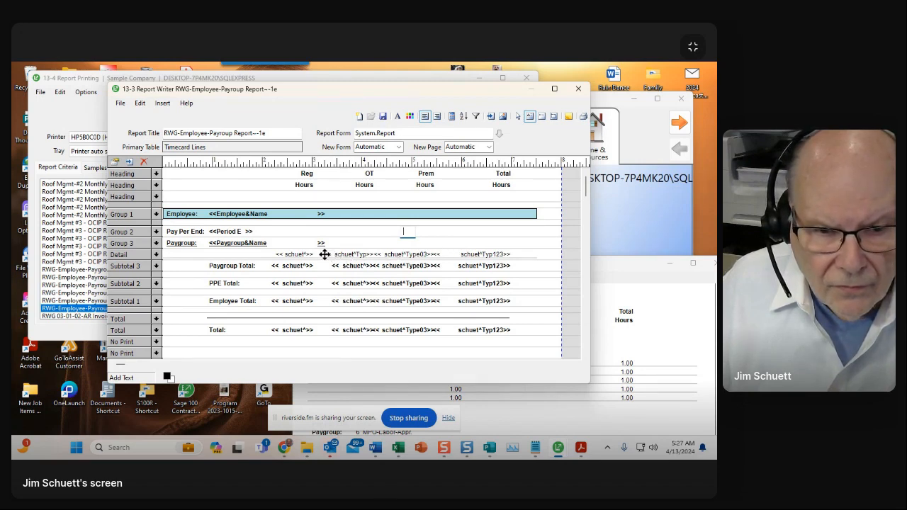
# - Save the version 1e report as a private report under its existing file name and close it
pyautogui.click(382, 116)
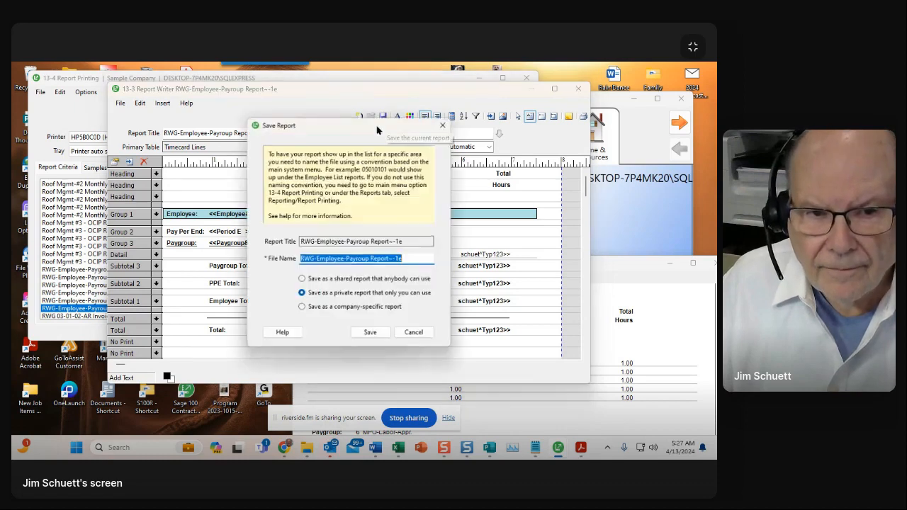
pyautogui.click(368, 332)
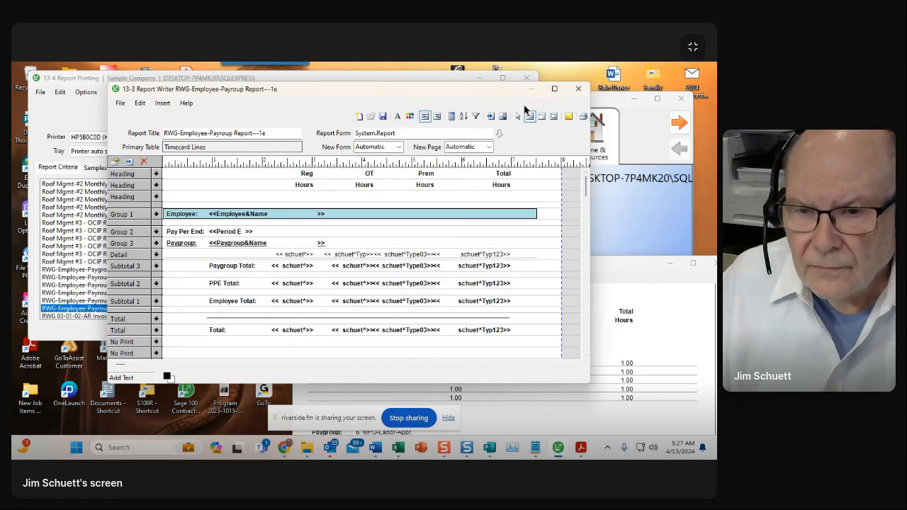
pyautogui.click(382, 118)
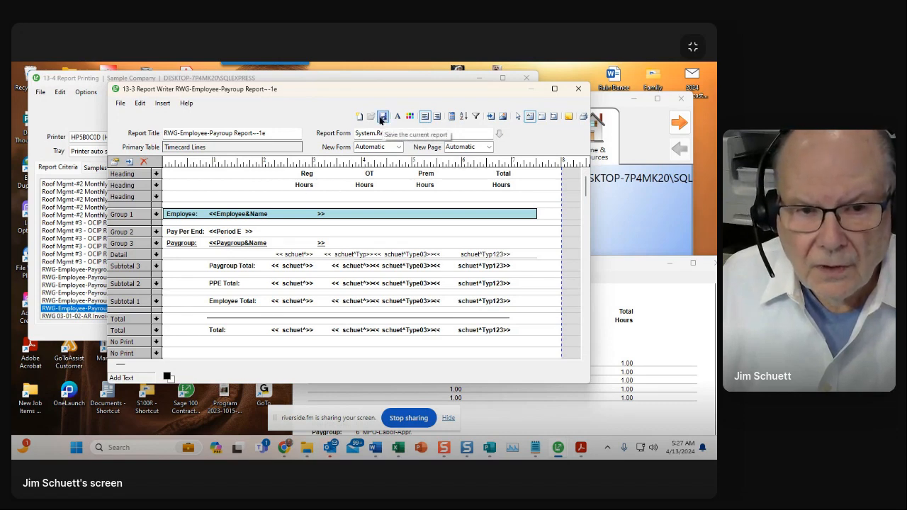
pyautogui.click(383, 118)
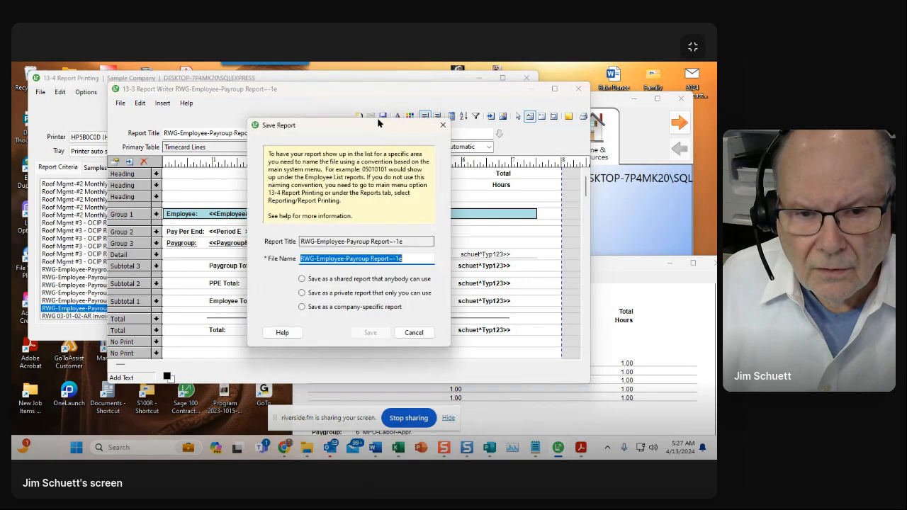
pyautogui.click(348, 292)
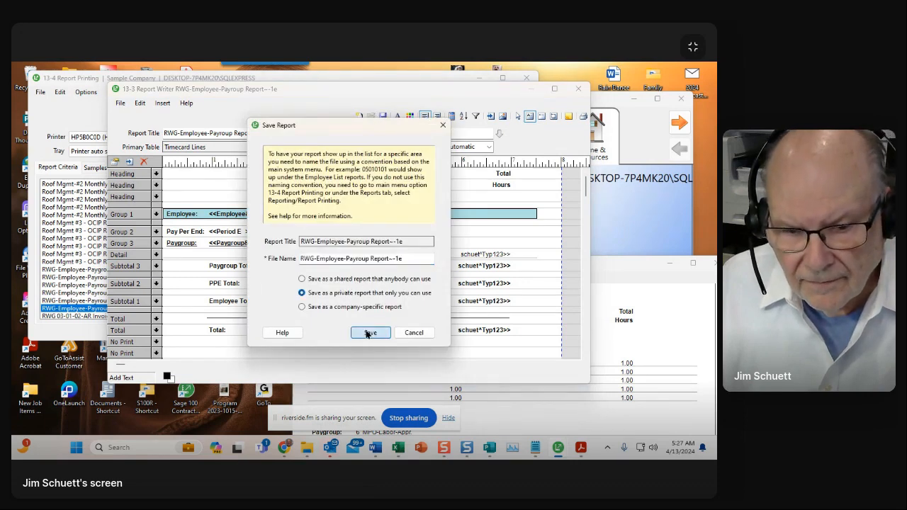
pyautogui.click(370, 332)
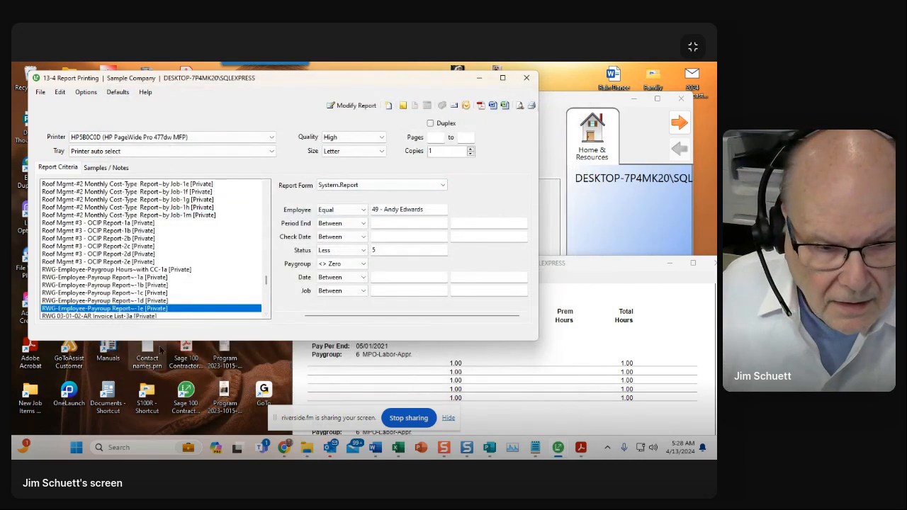
# - Lengthen the report list, reopen the version 1e report for modification and retitle it RWG-Employee-Payroup Report~Sort Emp-PPE-Pgp-1f
pyautogui.moveTo(158, 341); pyautogui.dragTo(158, 381)
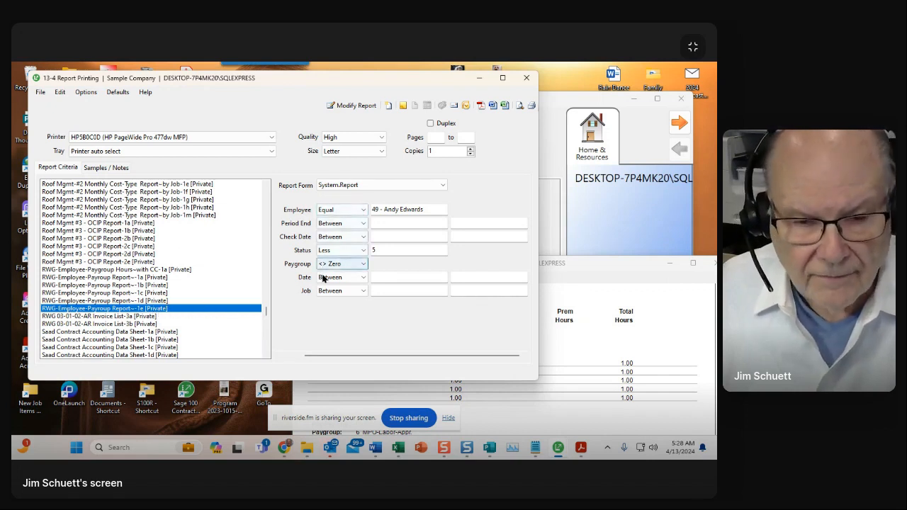
pyautogui.click(347, 106)
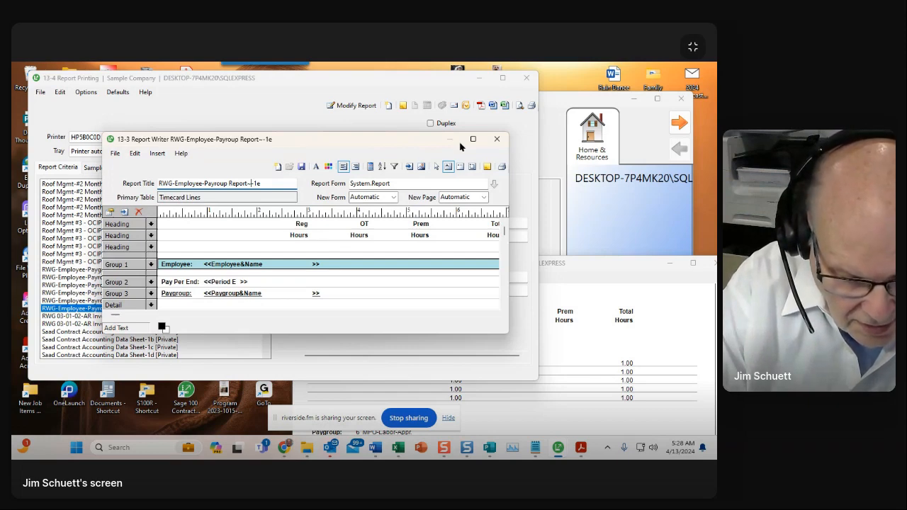
pyautogui.write('S')
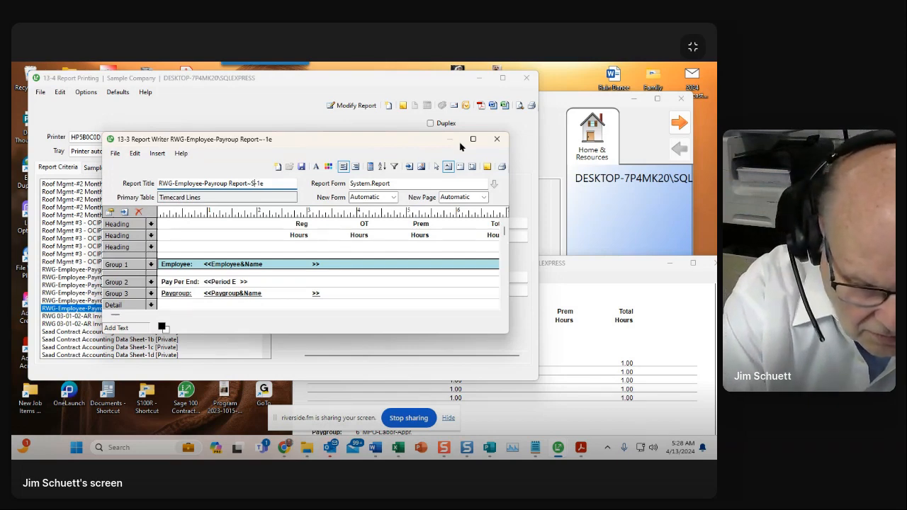
pyautogui.write('ort')
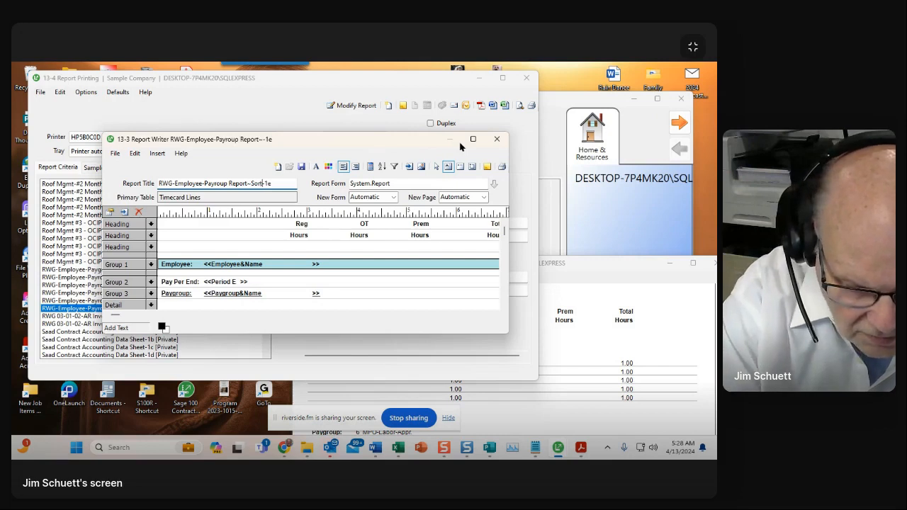
pyautogui.write(' E')
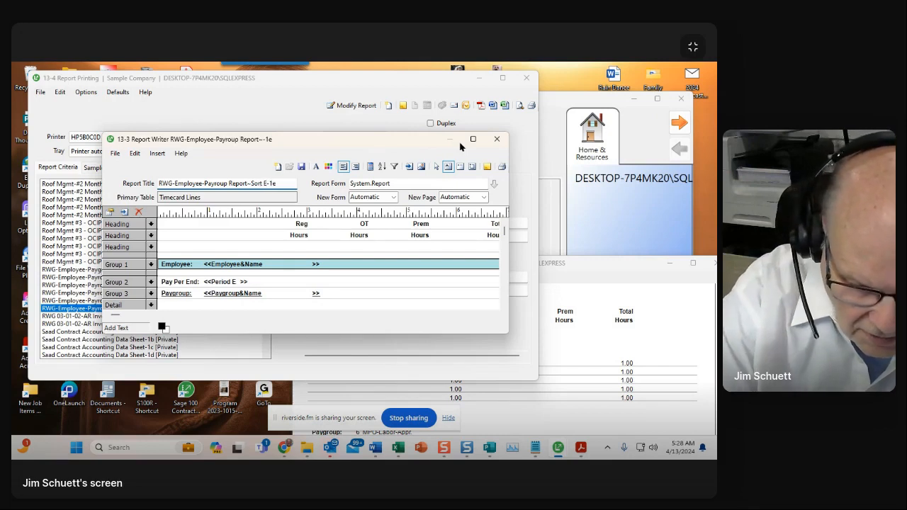
pyautogui.write('mpl')
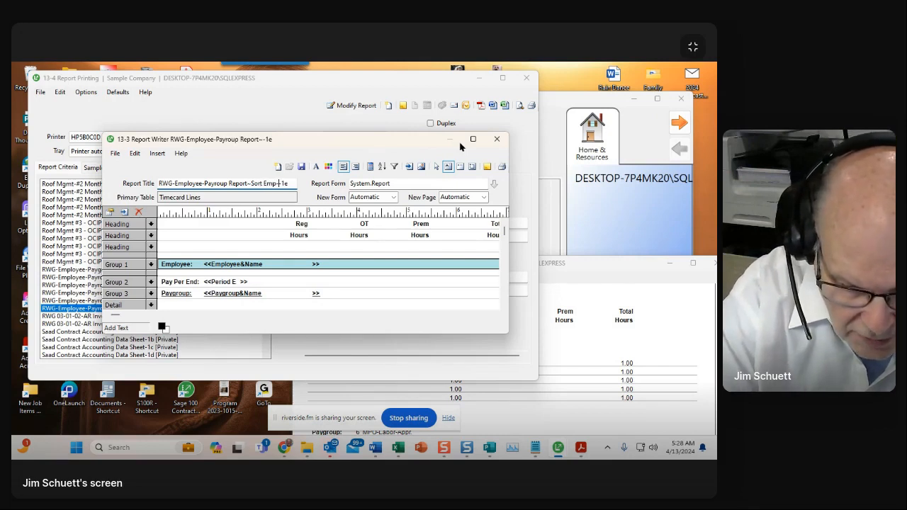
pyautogui.write('PPE')
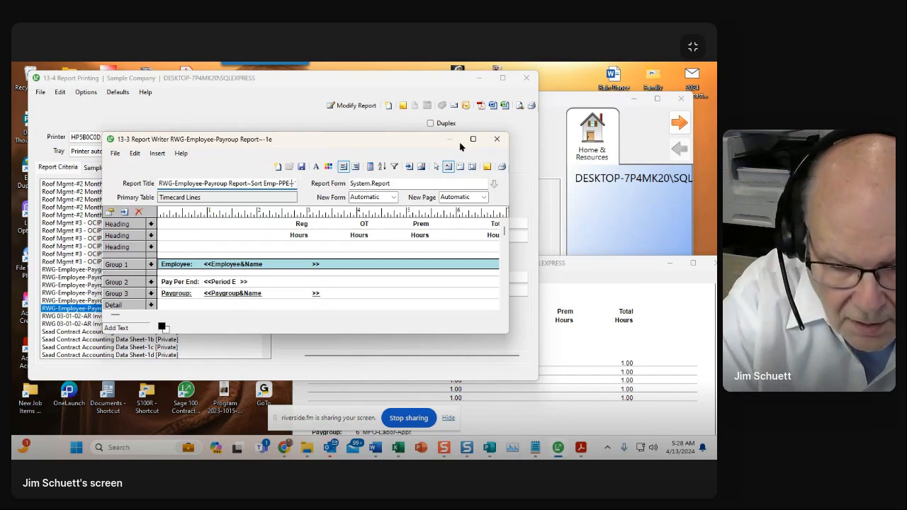
pyautogui.write('-')
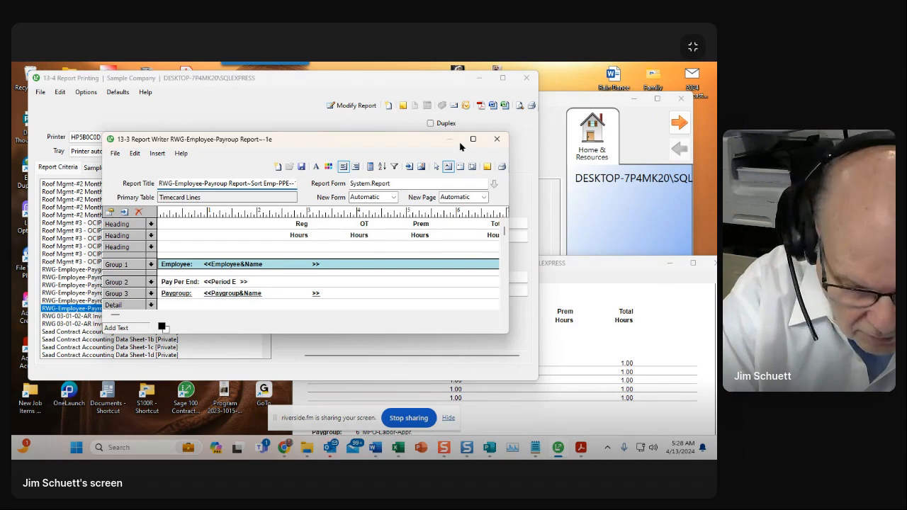
pyautogui.write('Pgp1')
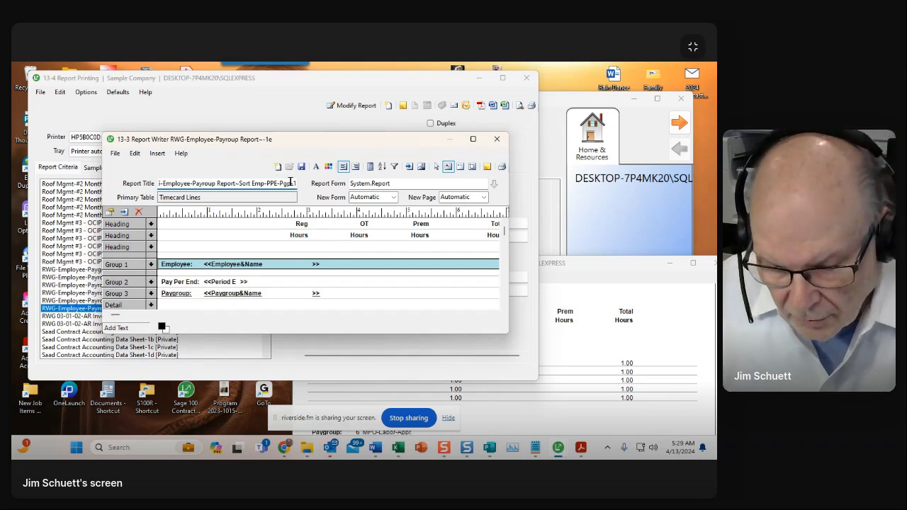
pyautogui.write('e')
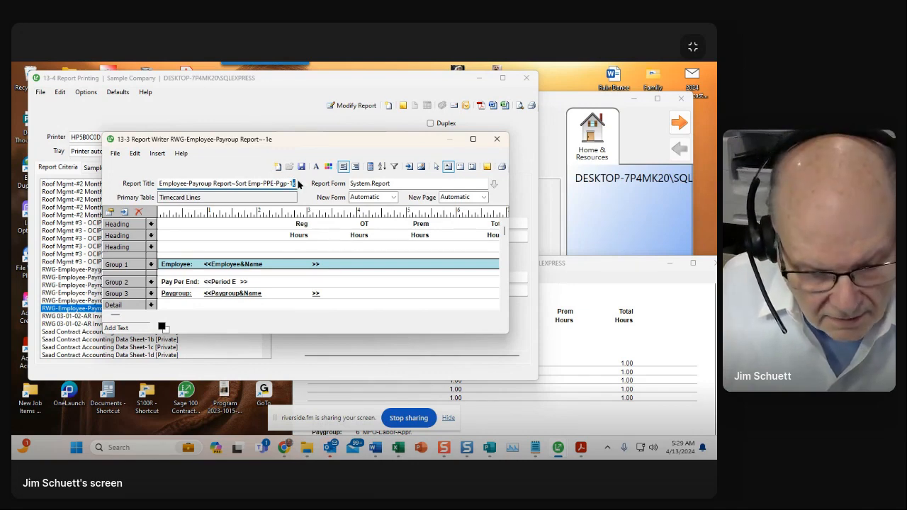
pyautogui.write('f')
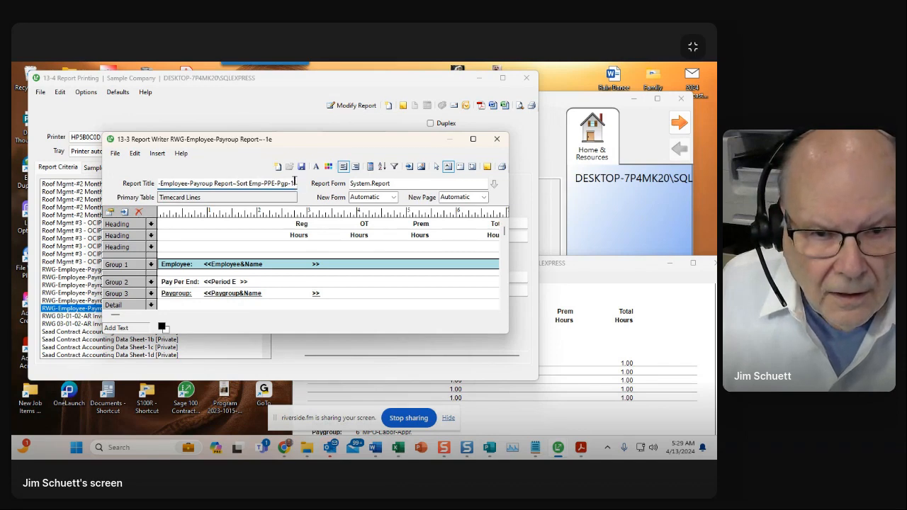
# - Copy the report title and save the report as private under the file name RWG-Employee-Payroup Report~Sort Emp-PPE-Pgp-1f
pyautogui.moveTo(294, 182); pyautogui.dragTo(150, 177)
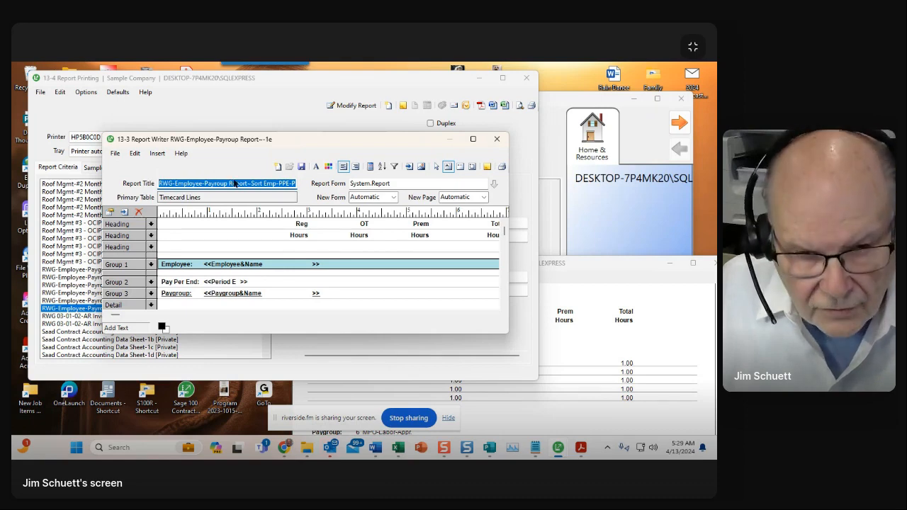
pyautogui.click(301, 167)
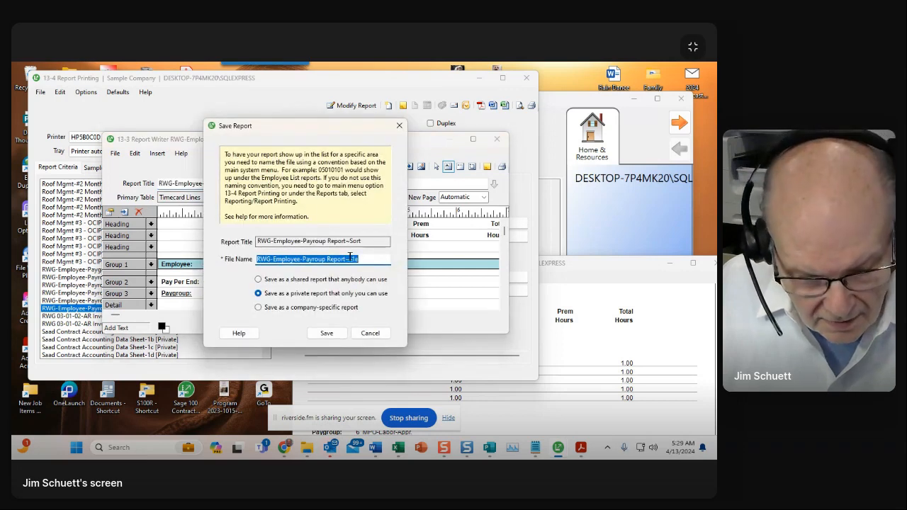
pyautogui.press('End')
pyautogui.write('Emp-PPE-Pgp-1f')
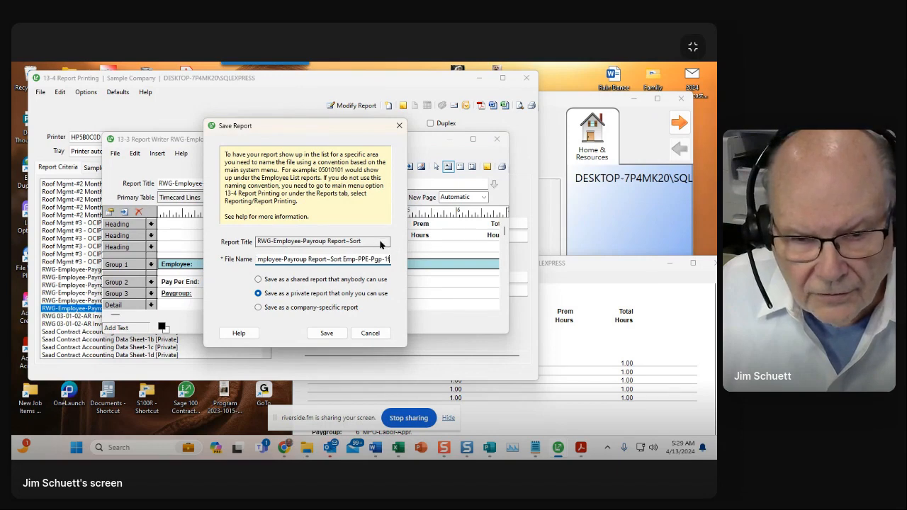
pyautogui.click(326, 333)
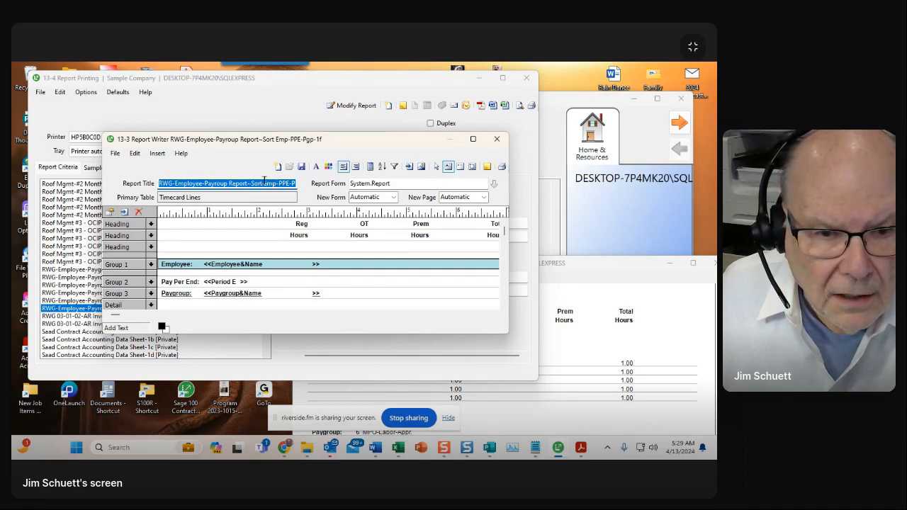
# - Remove PPE from the report title and change its version so it reads RWG-Employee-Payroup Report~Sort Emp-Pgp-1g
pyautogui.click(288, 183)
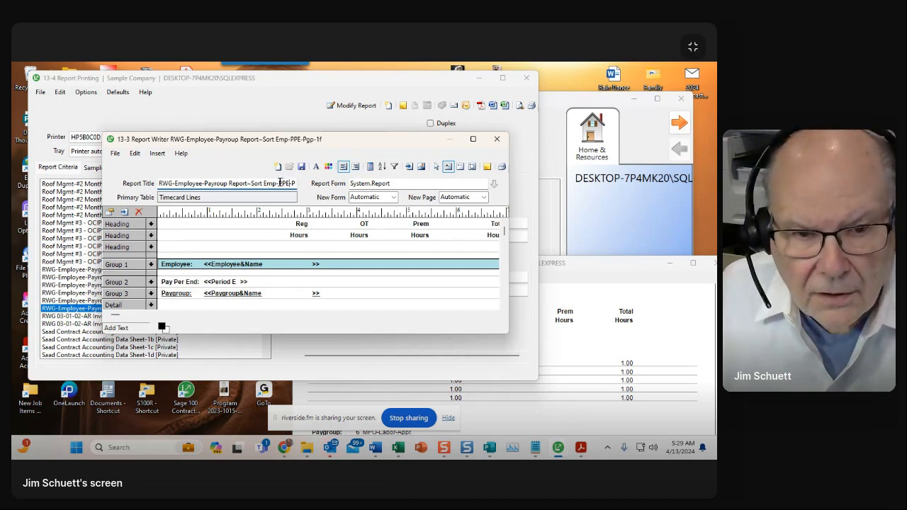
pyautogui.press('BackSpace')
pyautogui.press('BackSpace')
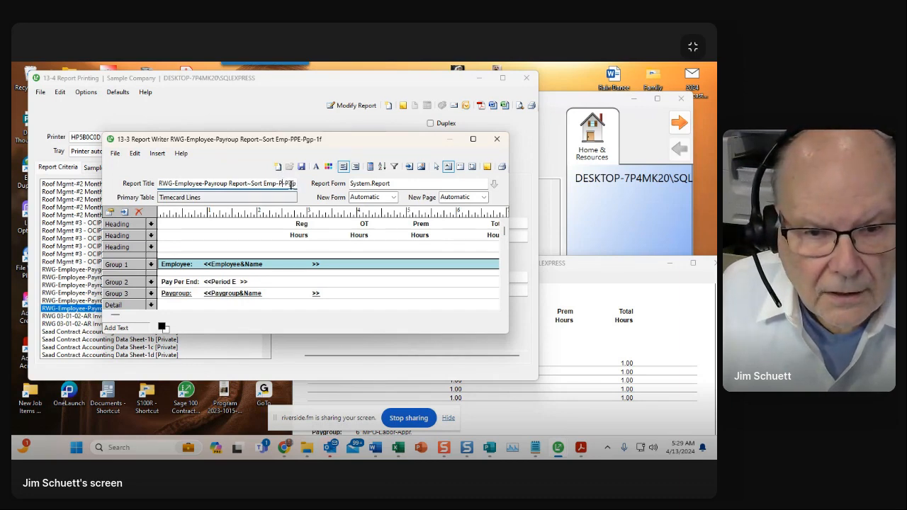
pyautogui.press('BackSpace')
pyautogui.press('BackSpace')
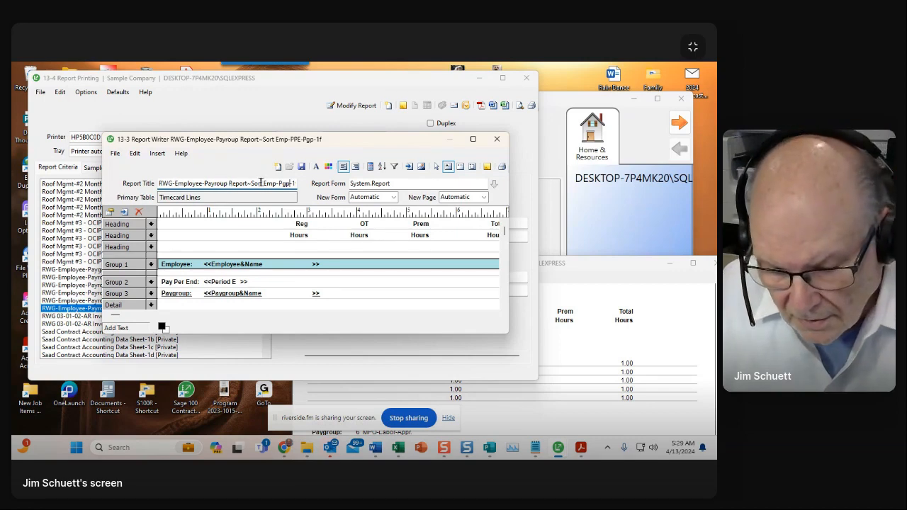
pyautogui.press('Right')
pyautogui.press('Right')
pyautogui.press('Right')
pyautogui.press('BackSpace')
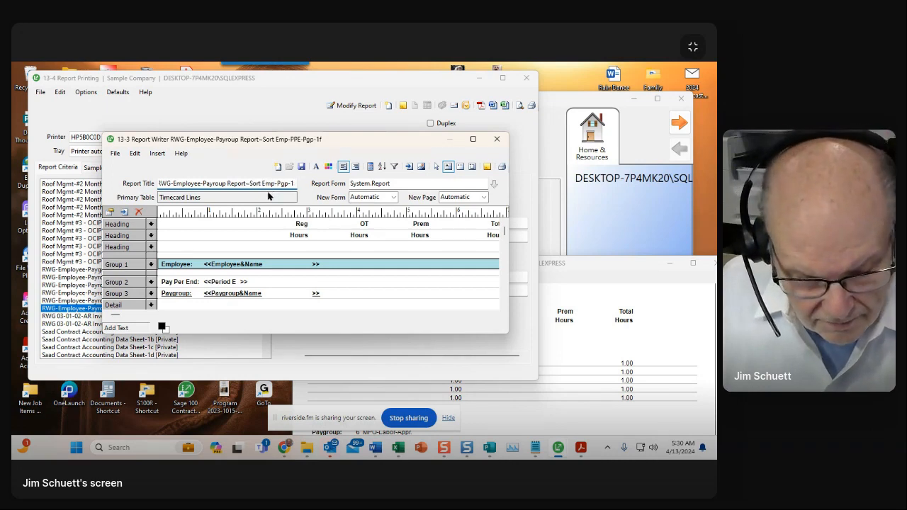
pyautogui.write('g')
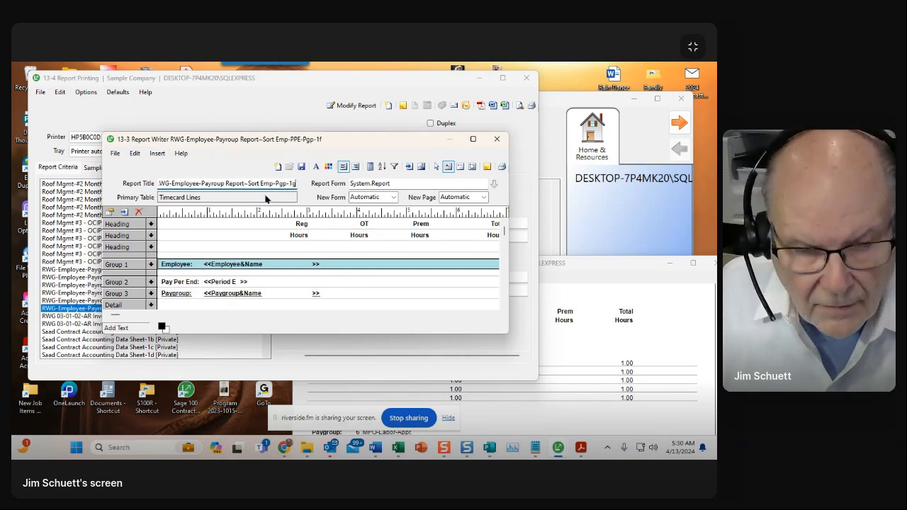
# - Copy the report title and save the report as private under the file name RWG-Employee-Payroup Report~Sort Emp-Pgp-1g
pyautogui.click(298, 172)
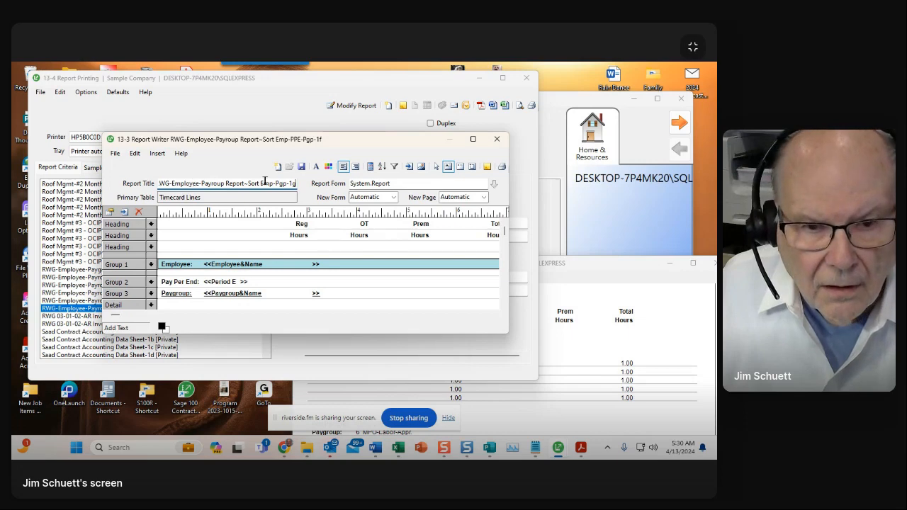
pyautogui.moveTo(295, 183); pyautogui.dragTo(145, 175)
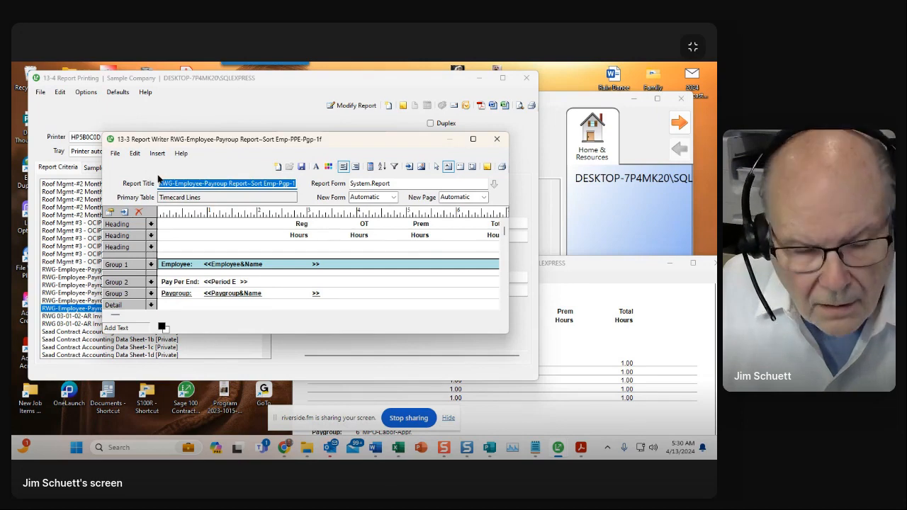
pyautogui.click(299, 168)
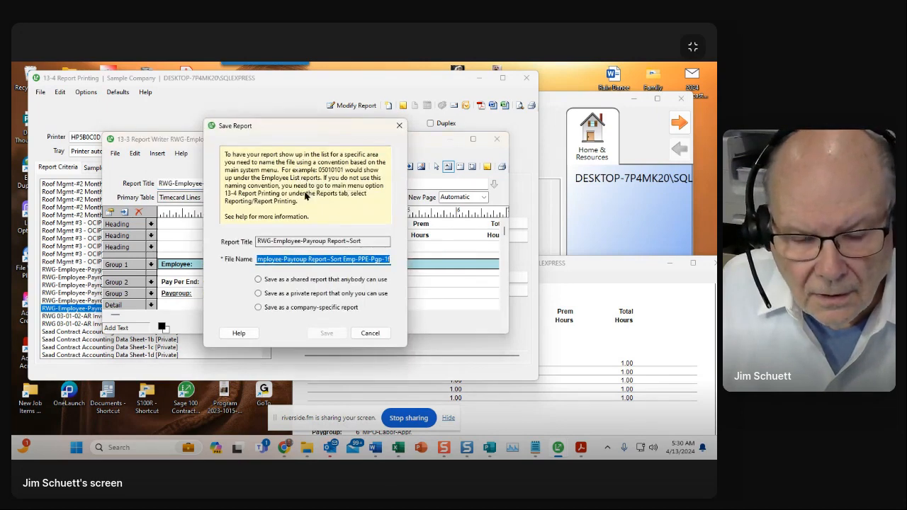
pyautogui.hotkey('ctrl', 'v')
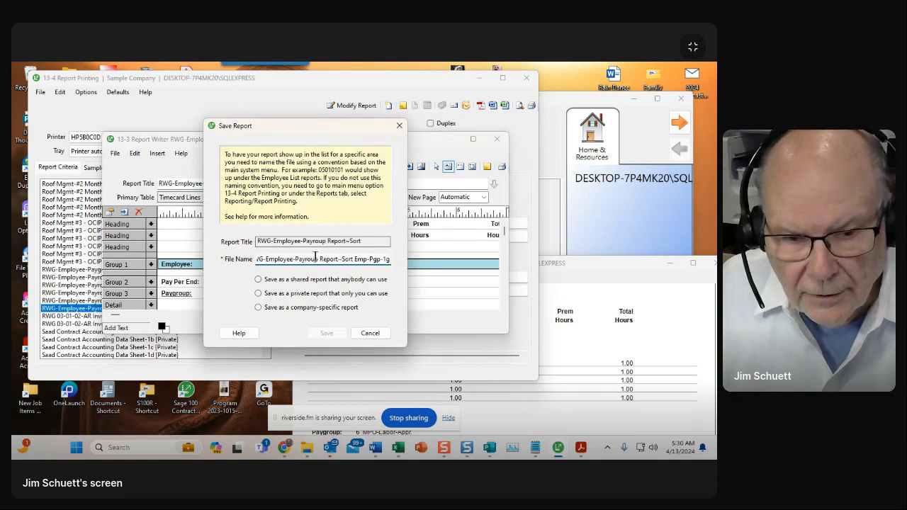
pyautogui.click(296, 296)
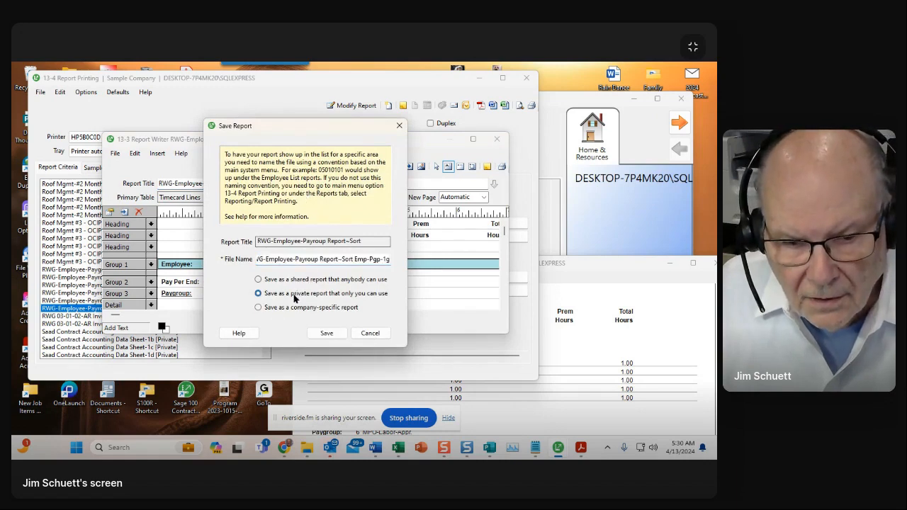
pyautogui.click(328, 333)
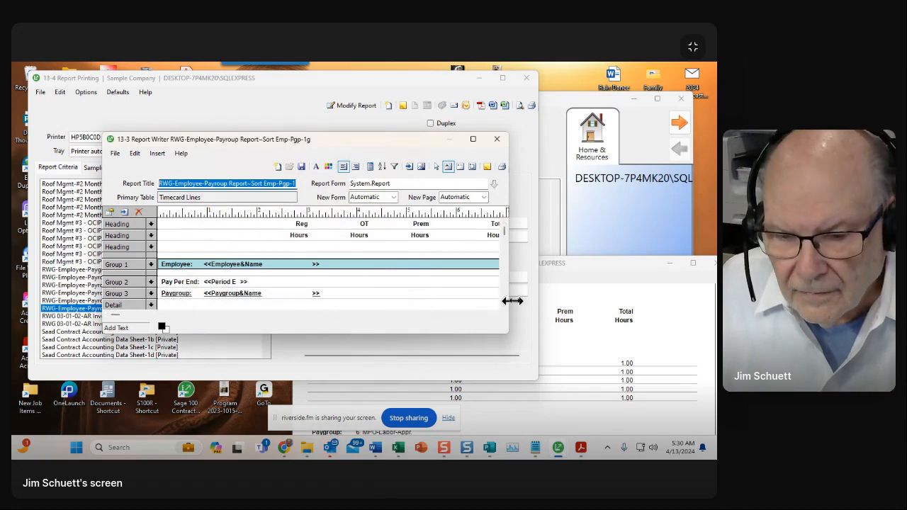
# - Enlarge the report layout window and set the Group 2 Pay Per End row and the Subtotal 2 PPE Total row to No Print
pyautogui.moveTo(508, 302); pyautogui.dragTo(598, 304)
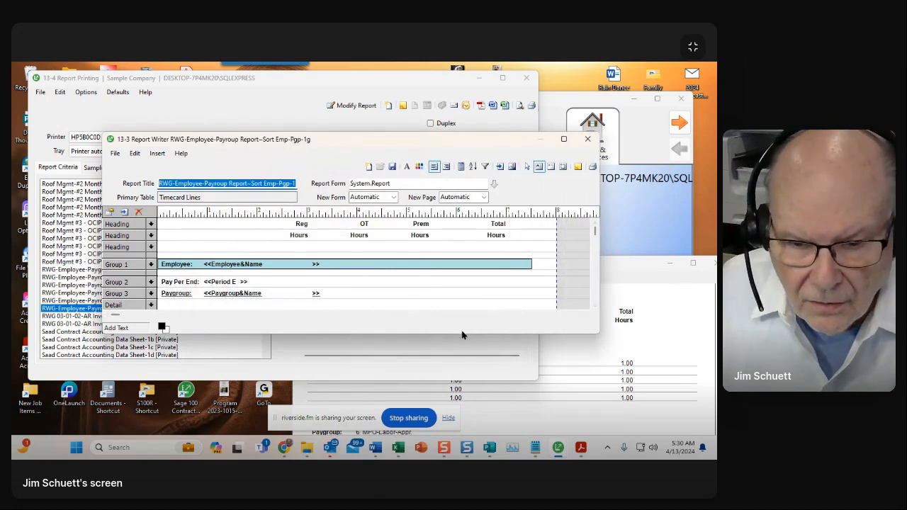
pyautogui.moveTo(437, 334); pyautogui.dragTo(439, 401)
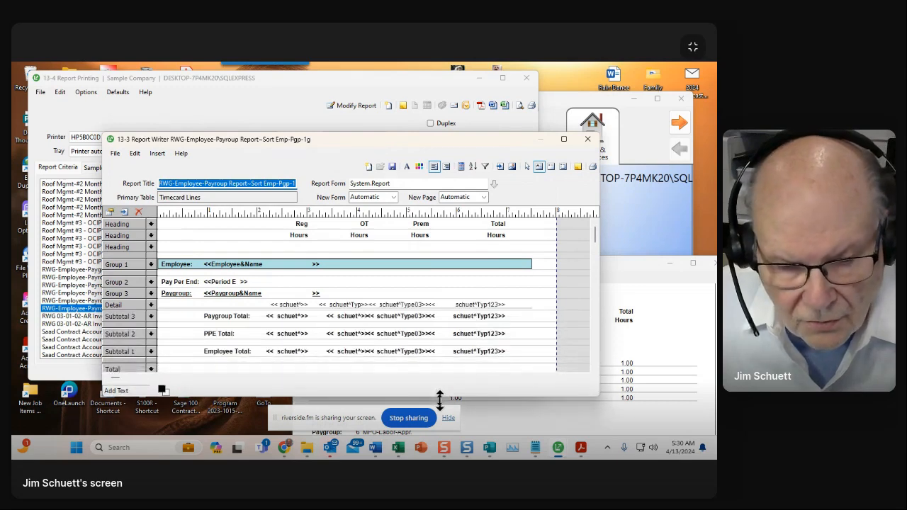
pyautogui.click(151, 283)
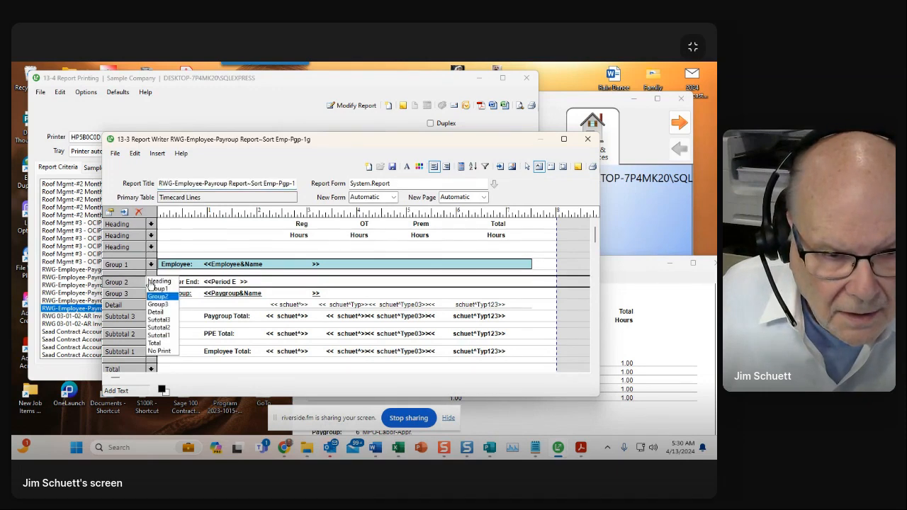
pyautogui.click(152, 351)
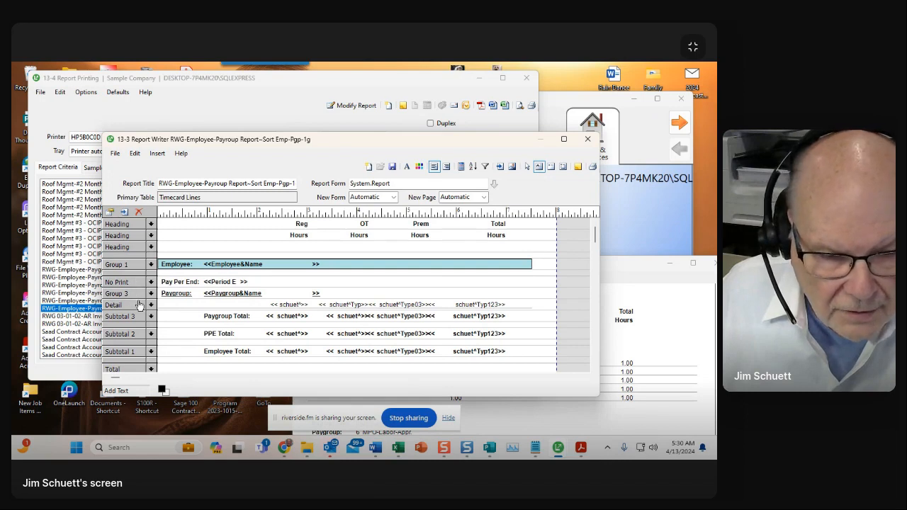
pyautogui.scroll(-1, 152, 303)
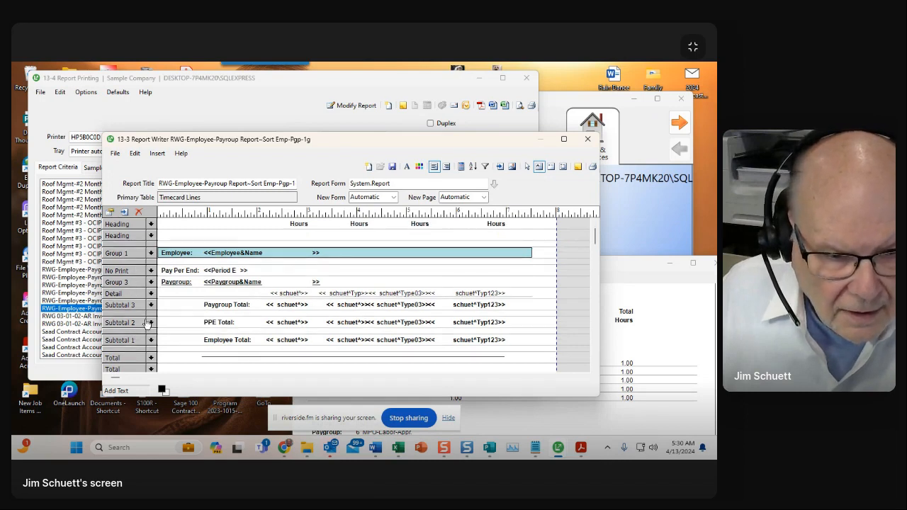
pyautogui.click(150, 322)
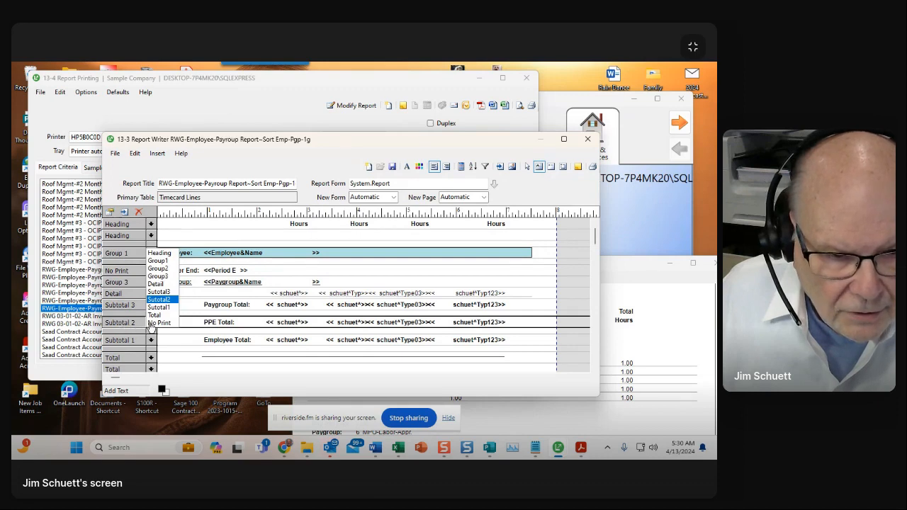
pyautogui.click(152, 323)
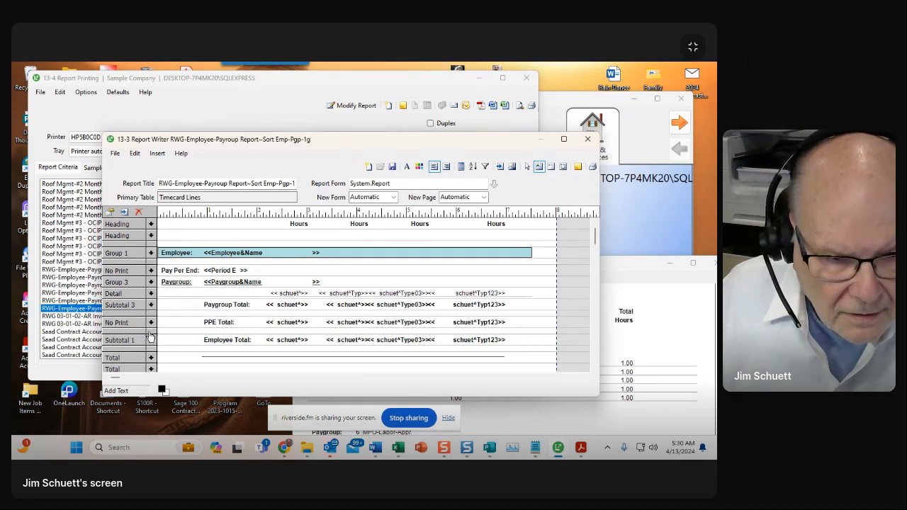
pyautogui.click(150, 328)
pyautogui.click(153, 329)
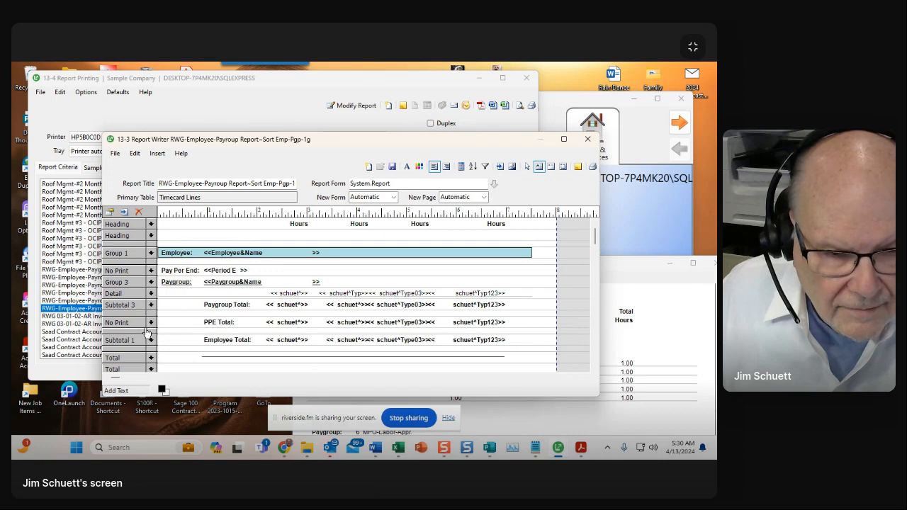
# - Save the Emp-Pgp-1g report as a private report under its existing file name and close it
pyautogui.click(392, 168)
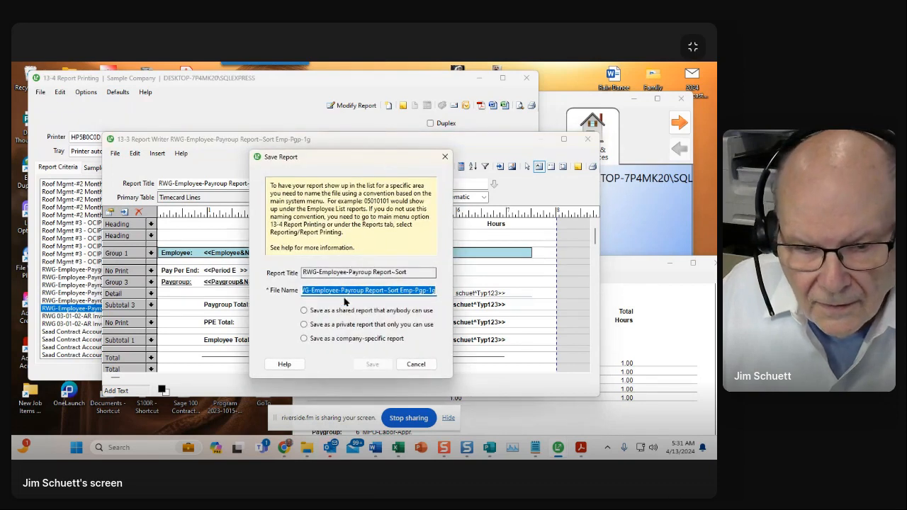
pyautogui.click(319, 325)
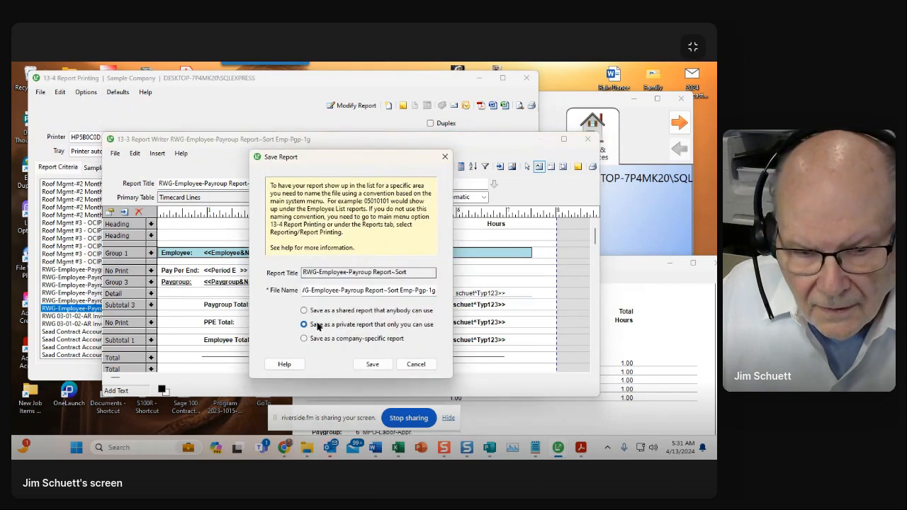
pyautogui.click(372, 363)
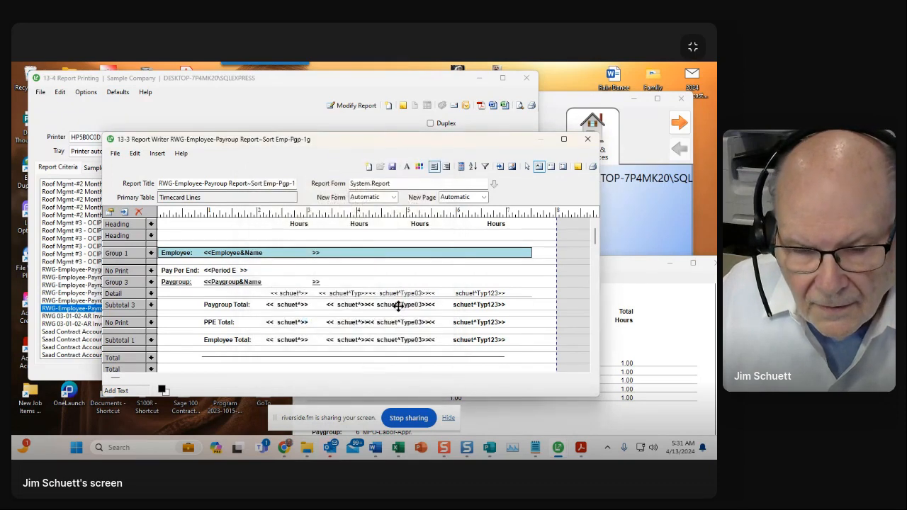
pyautogui.click(583, 140)
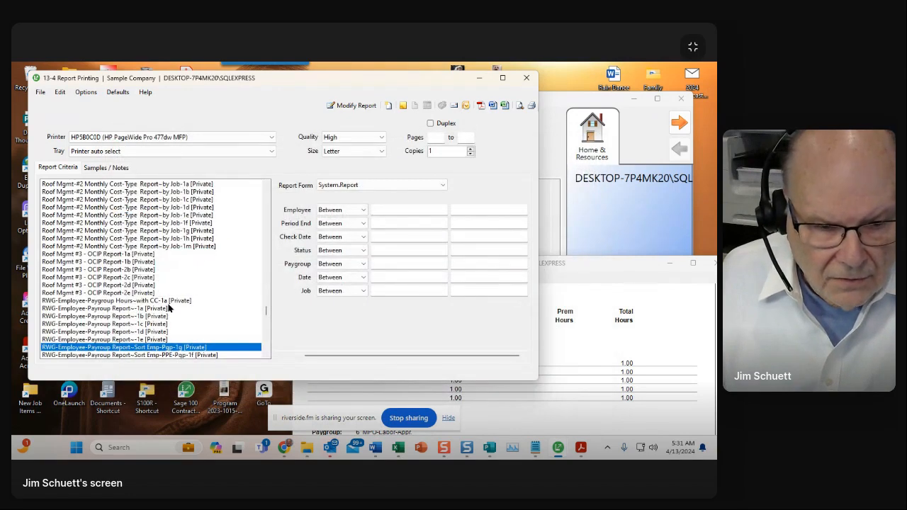
# - Check the selection criteria of the version 1e report and preview the Emp-PPE-Pgp-1f report without any criteria
pyautogui.click(136, 340)
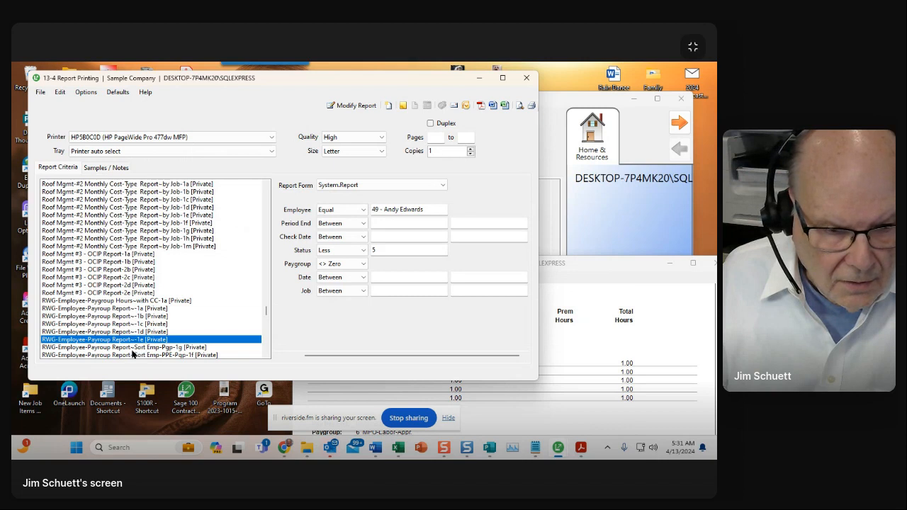
pyautogui.scroll(-1, 140, 349)
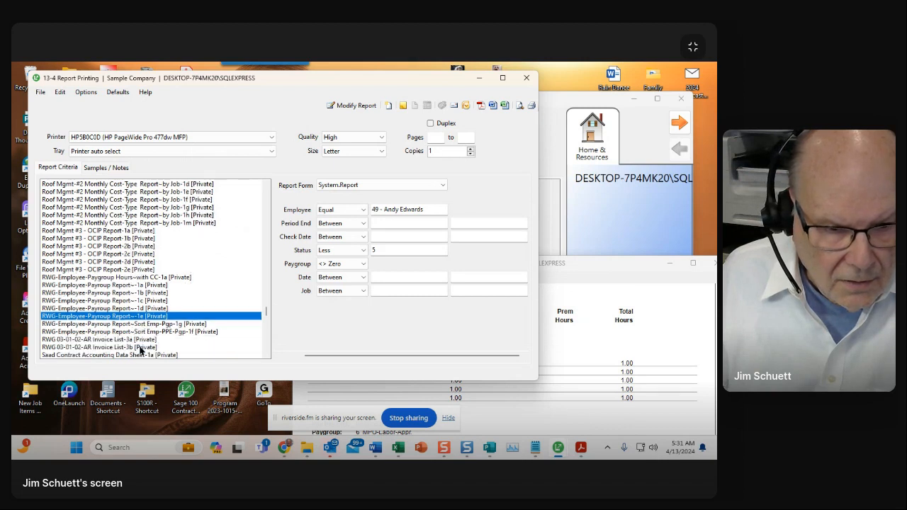
pyautogui.click(177, 331)
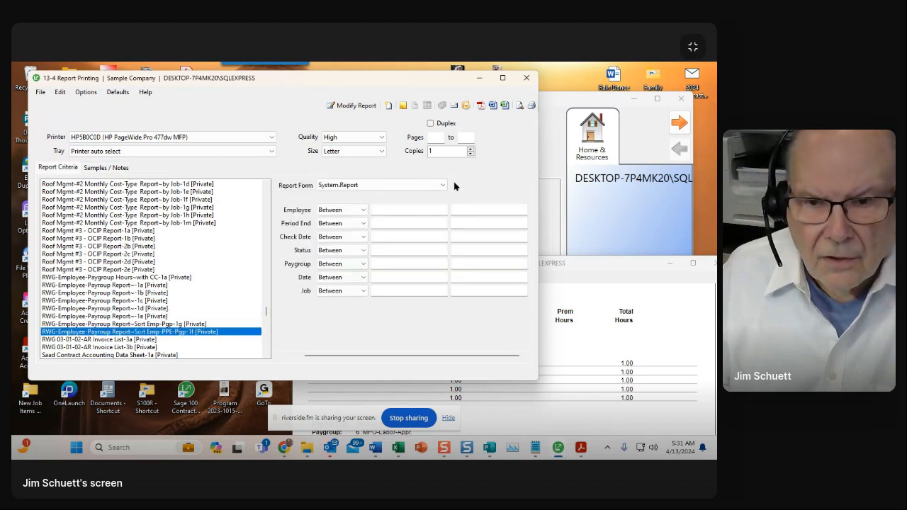
pyautogui.click(519, 105)
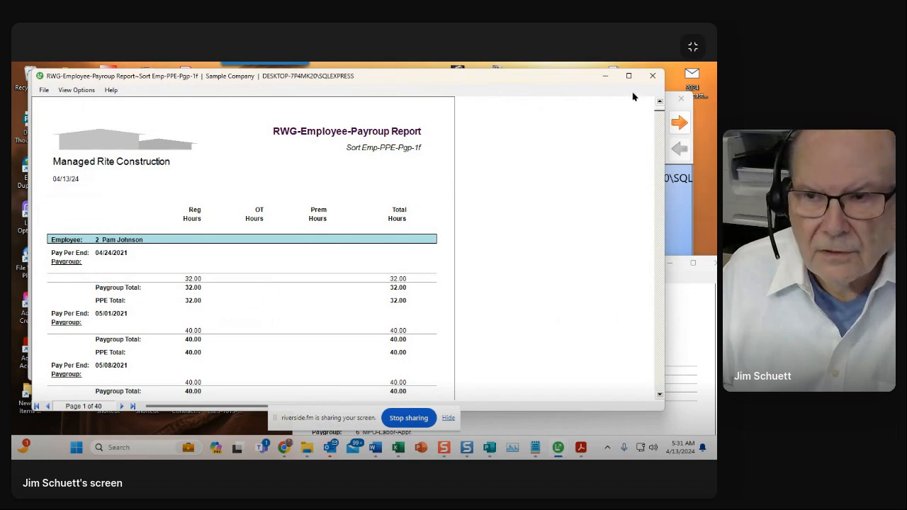
pyautogui.click(652, 75)
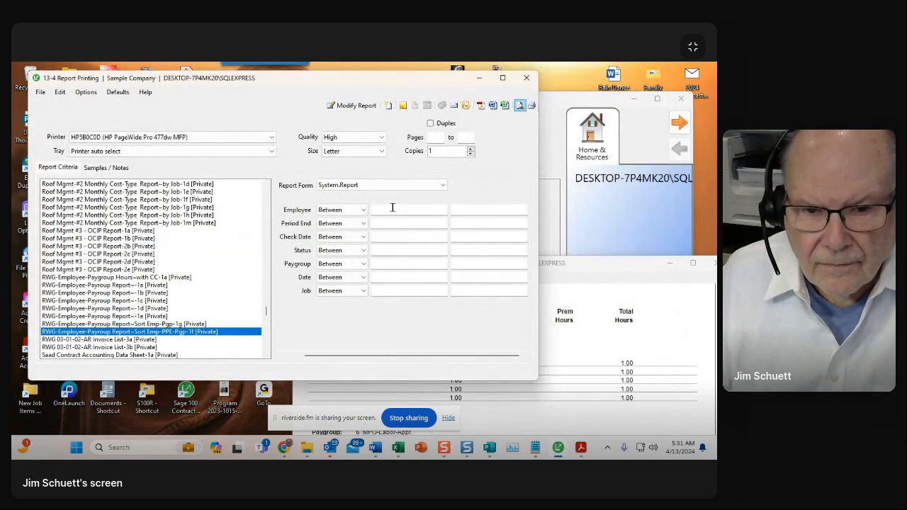
# - Limit the Emp-PPE-Pgp-1f report to the sample employee's number, Status Less 5 and Paygroup <> Zero, and save these as printing defaults
pyautogui.click(390, 209)
pyautogui.write('49')
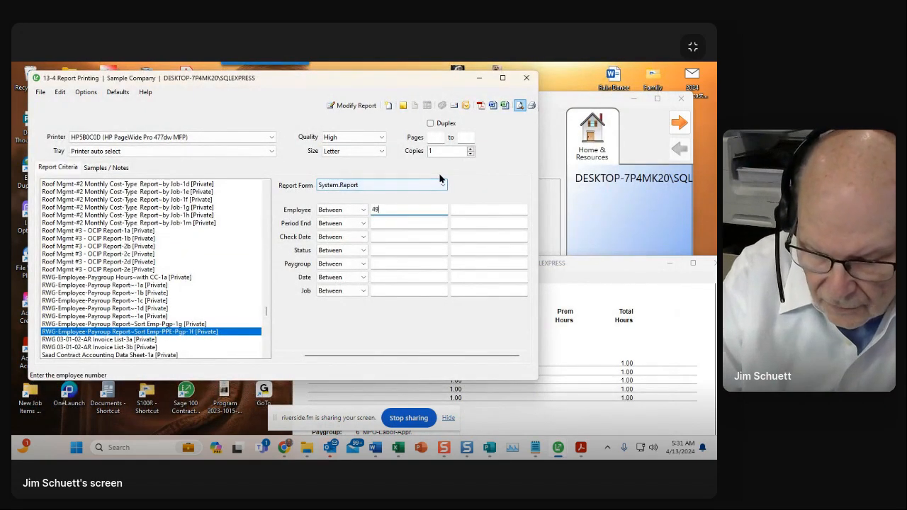
pyautogui.press('Tab')
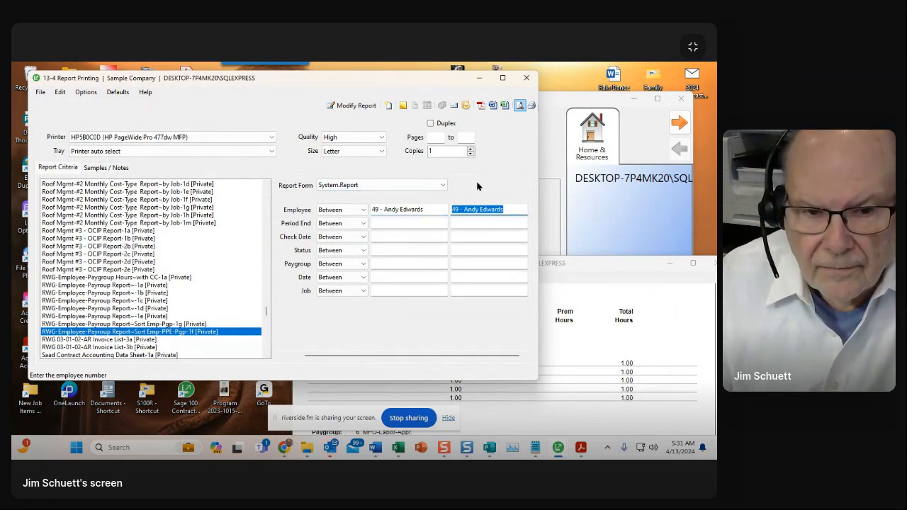
pyautogui.click(361, 251)
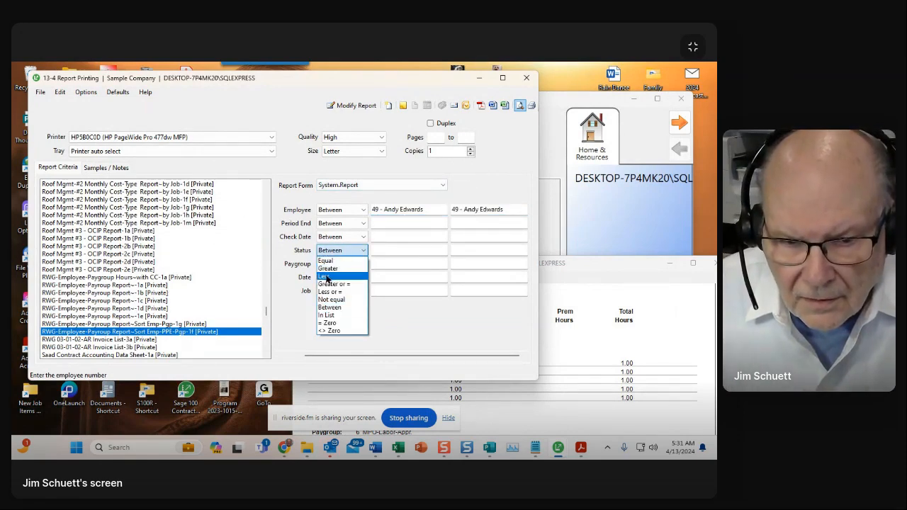
pyautogui.click(347, 270)
pyautogui.click(378, 250)
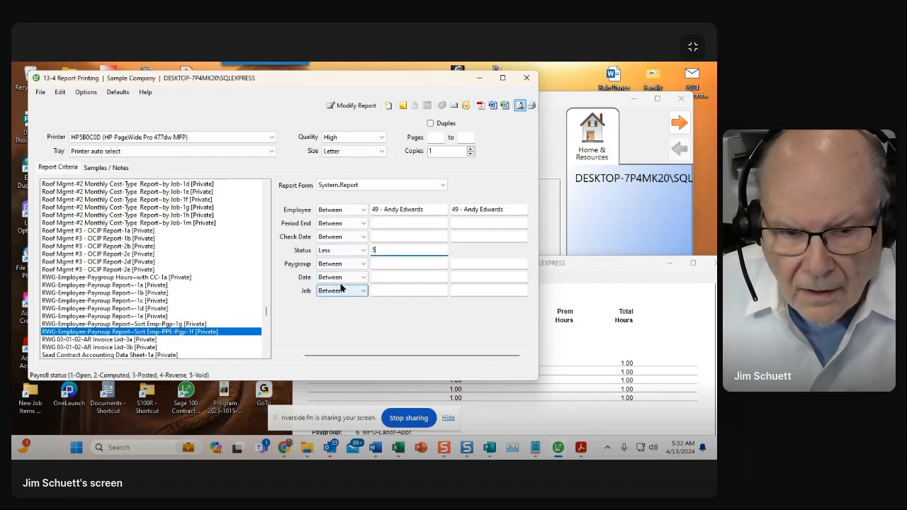
pyautogui.click(363, 264)
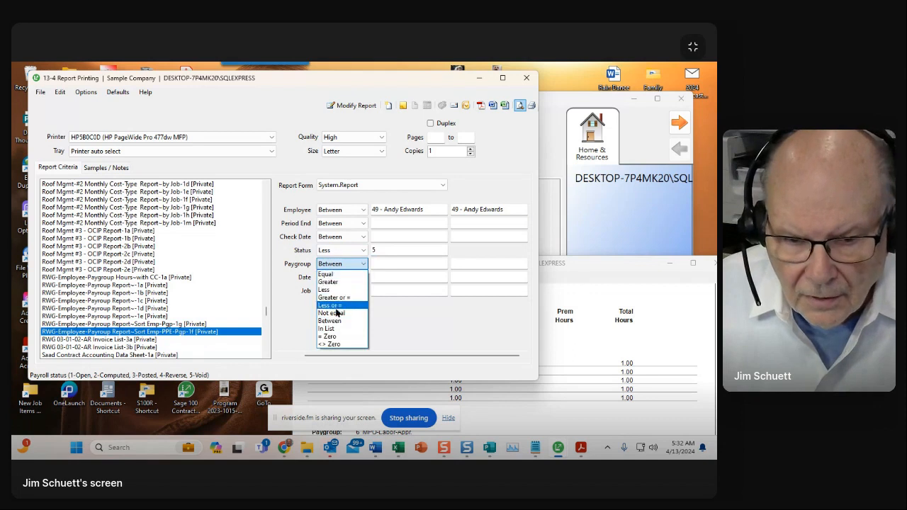
pyautogui.click(334, 343)
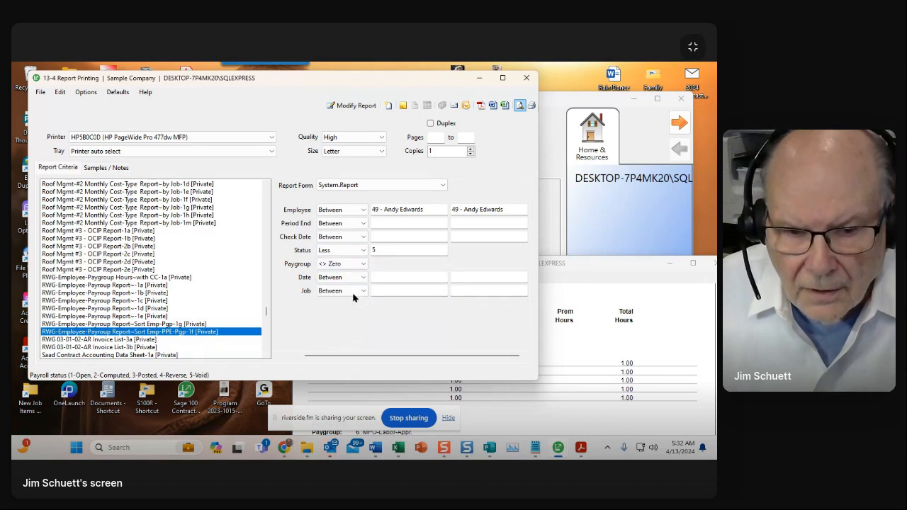
pyautogui.click(120, 95)
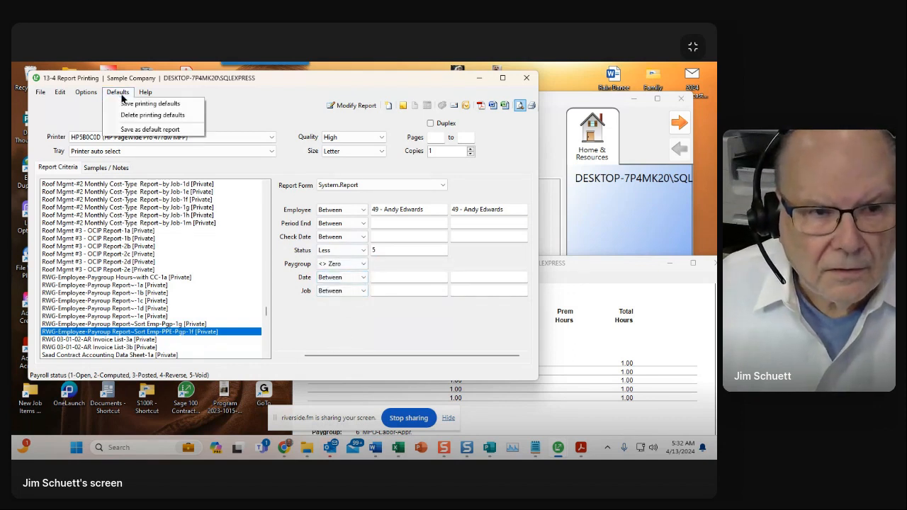
pyautogui.click(128, 105)
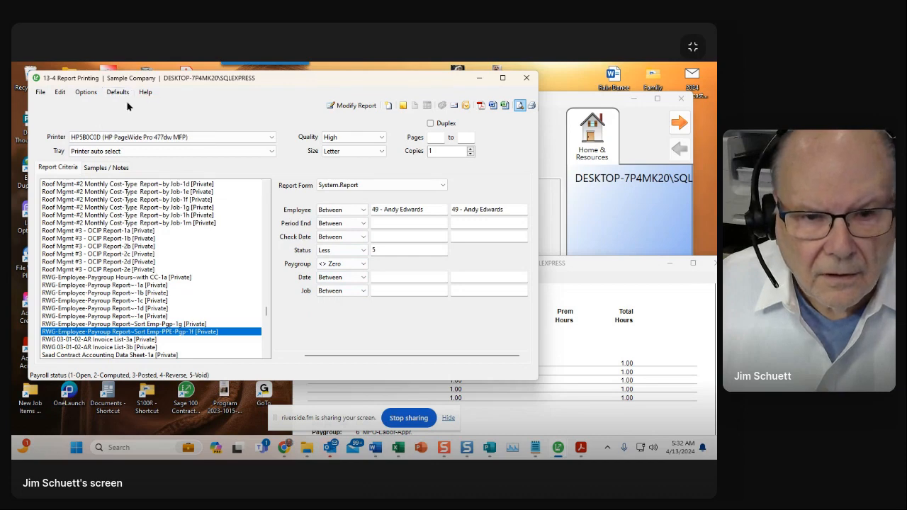
# - Preview the filtered Emp-PPE-Pgp-1f report, examine its pay period and paygroup totals, and minimize the preview
pyautogui.click(518, 105)
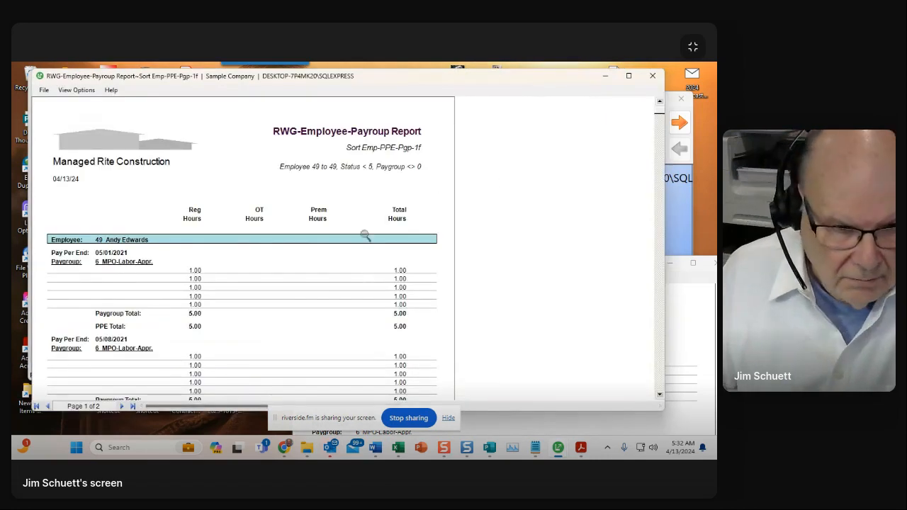
pyautogui.scroll(-1, 224, 353)
pyautogui.scroll(-3, 224, 353)
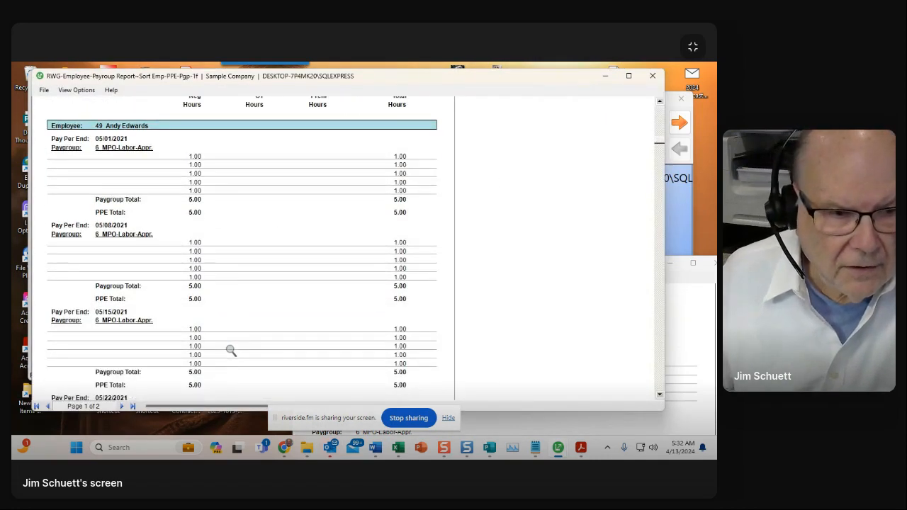
pyautogui.scroll(3, 229, 348)
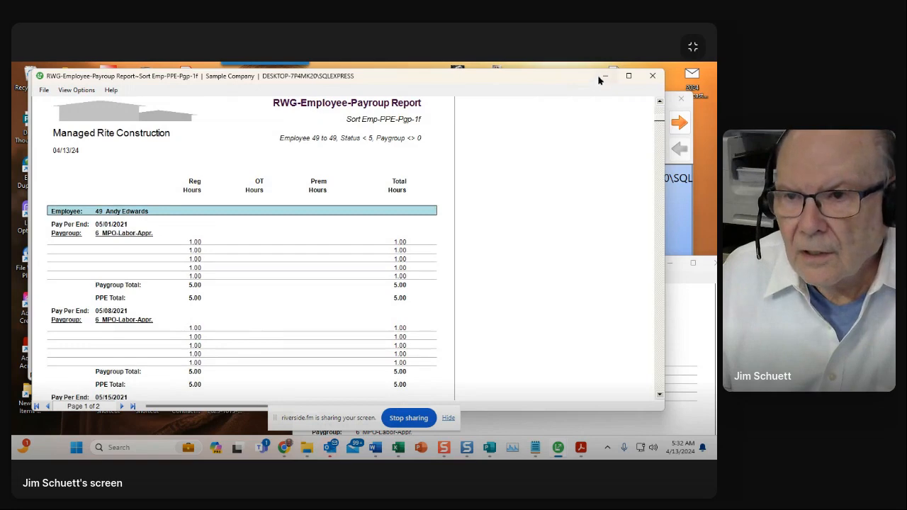
pyautogui.click(603, 76)
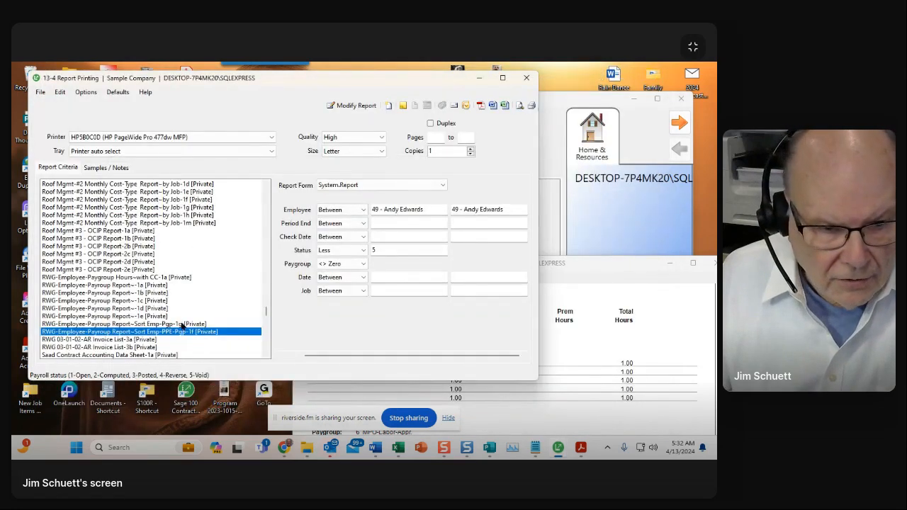
# - Limit the Emp-Pgp-1g report to the sample employee's number, Status Less 5 and Paygroup <> Zero, and save these as printing defaults
pyautogui.click(155, 324)
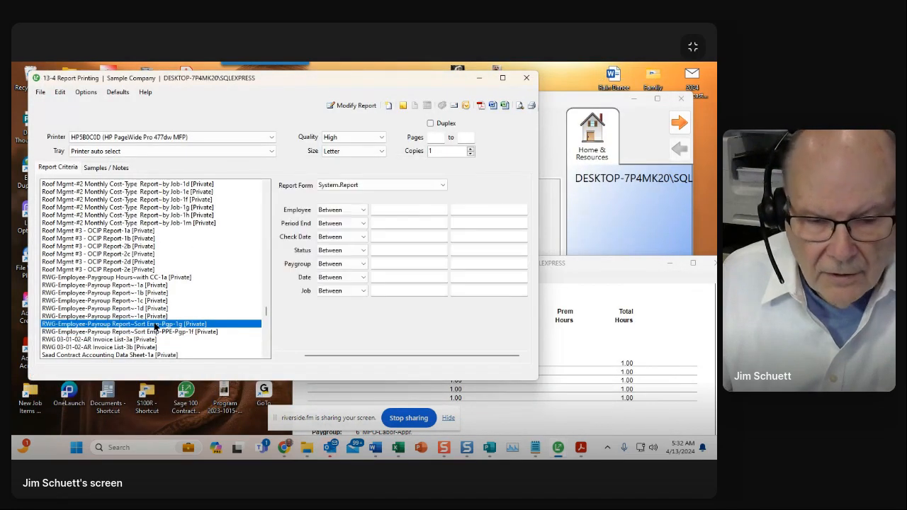
pyautogui.click(377, 207)
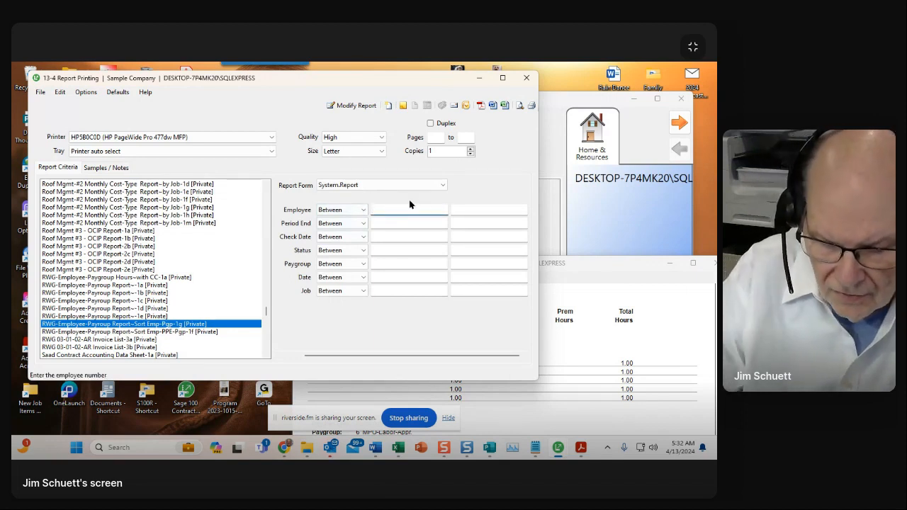
pyautogui.write('49')
pyautogui.press('Tab')
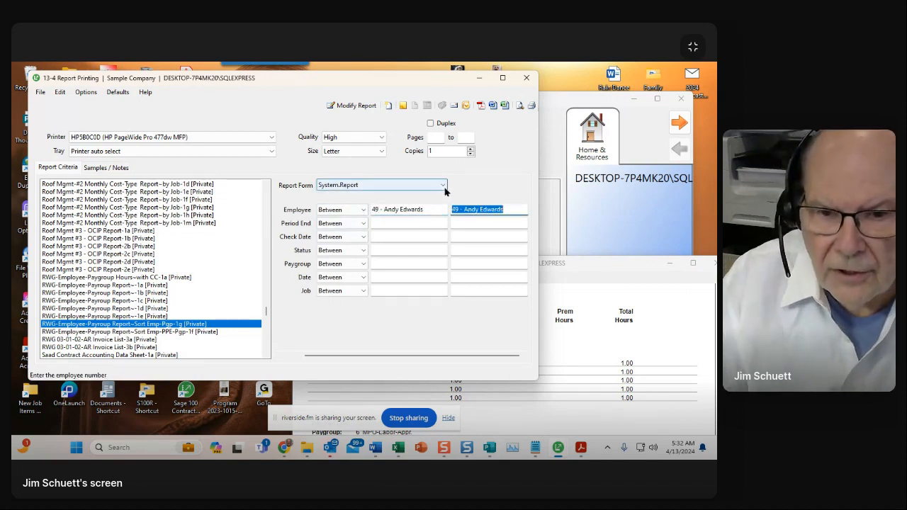
pyautogui.click(360, 250)
pyautogui.click(338, 278)
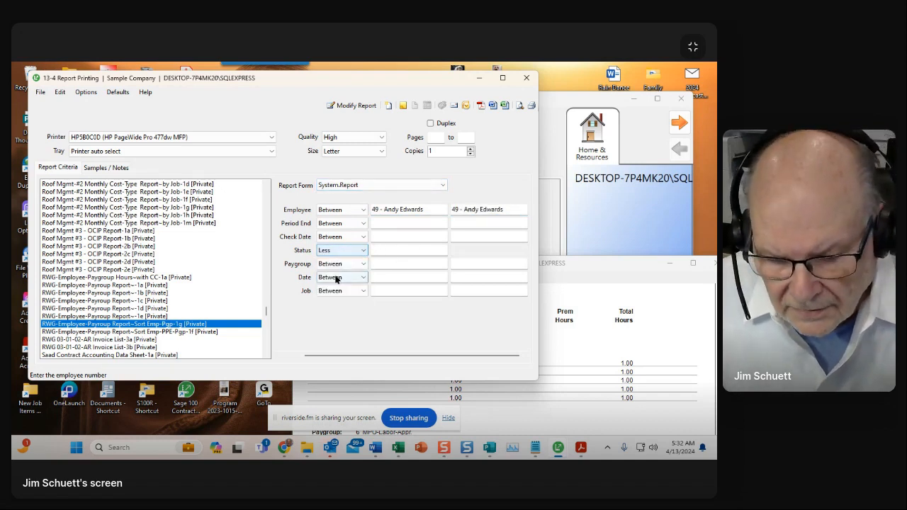
pyautogui.click(385, 250)
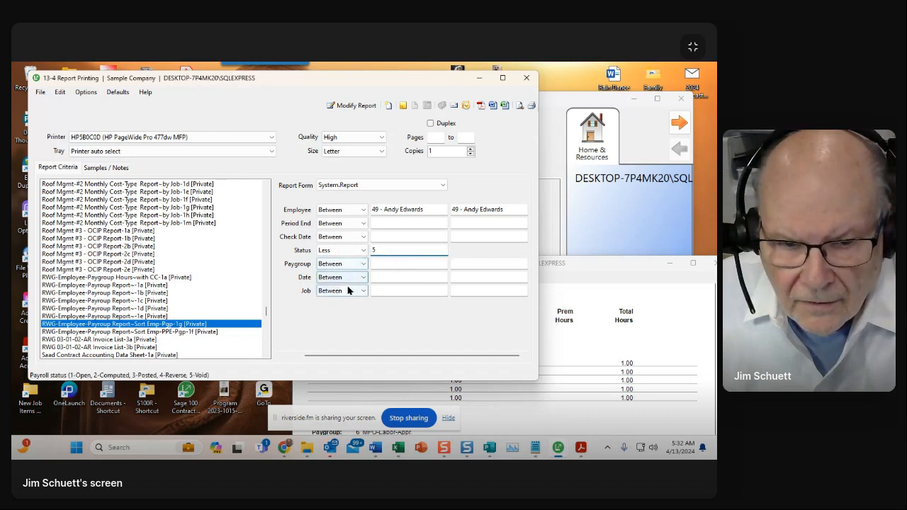
pyautogui.click(360, 264)
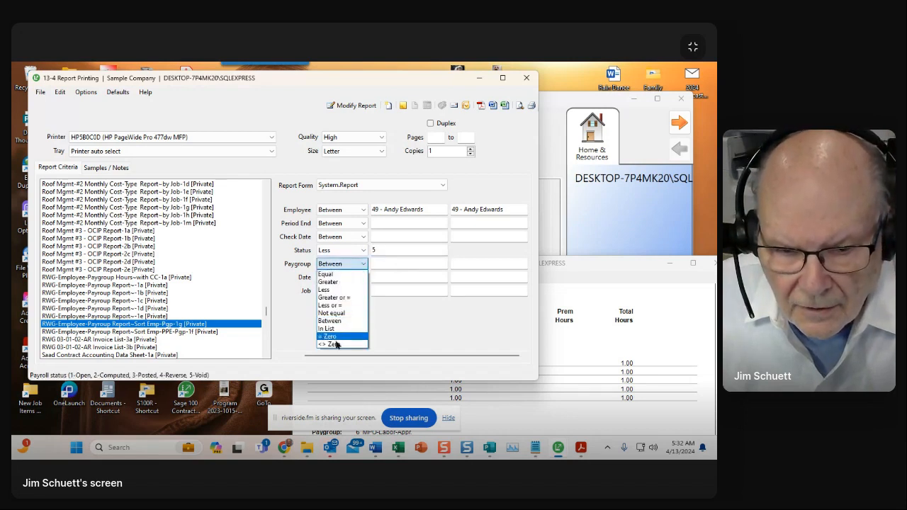
pyautogui.click(336, 345)
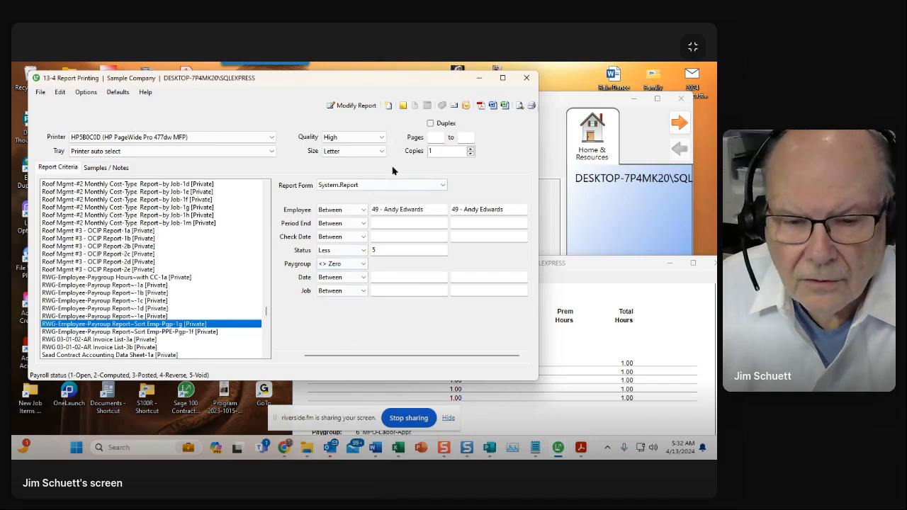
pyautogui.click(118, 93)
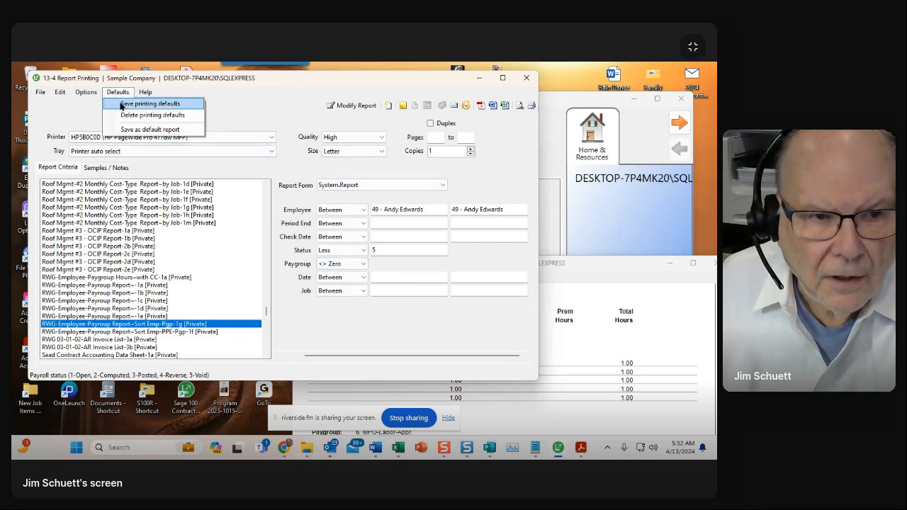
pyautogui.click(120, 104)
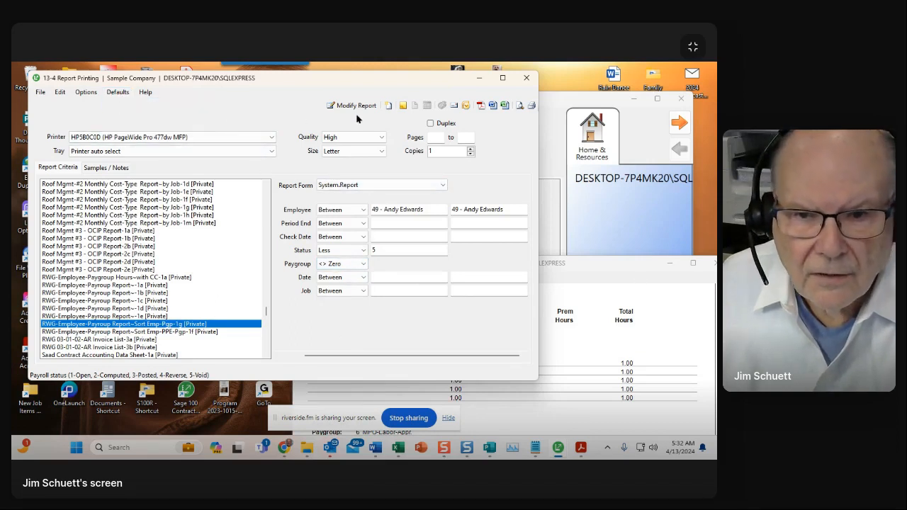
# - Preview the filtered Emp-Pgp-1g report, examine its paygroup lines and totals, and minimize the preview
pyautogui.click(518, 105)
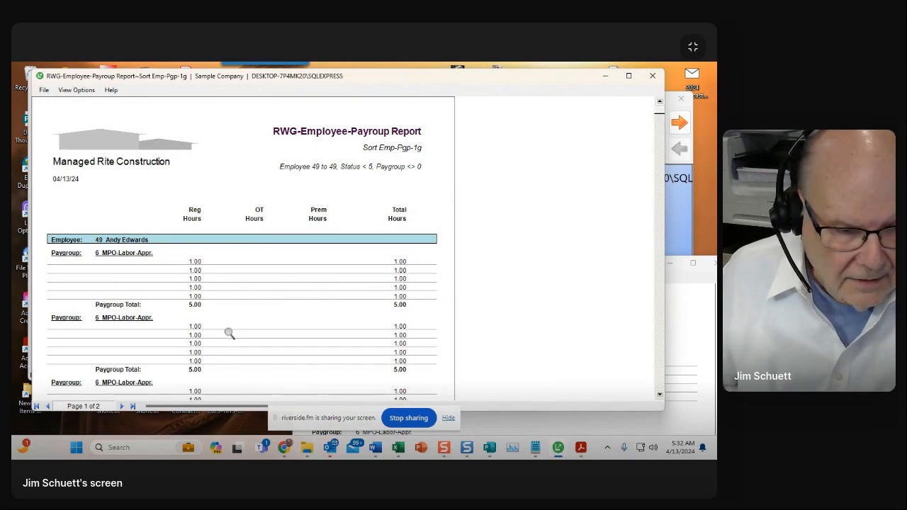
pyautogui.scroll(-2, 250, 340)
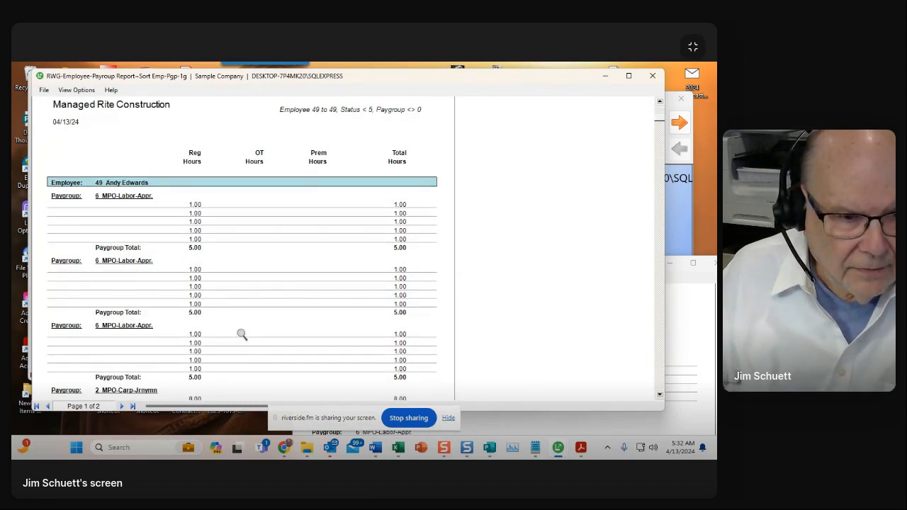
pyautogui.scroll(1, 241, 337)
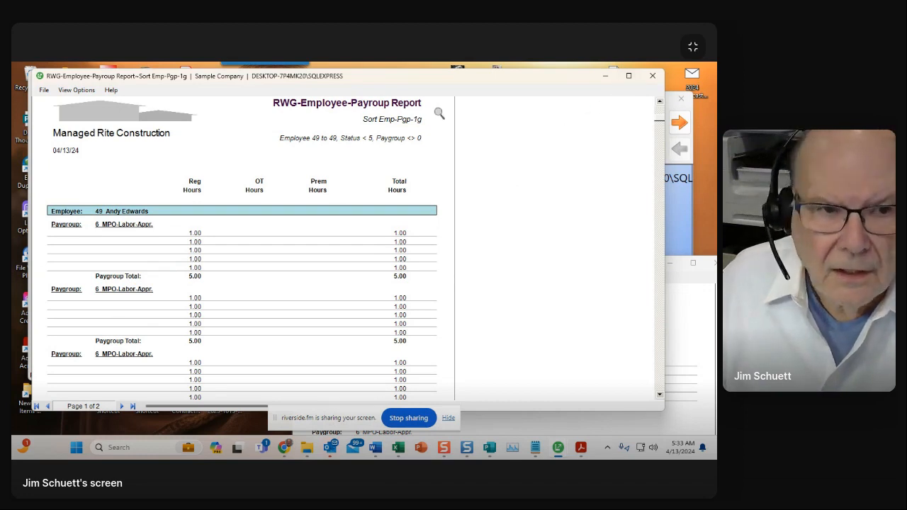
pyautogui.click(598, 79)
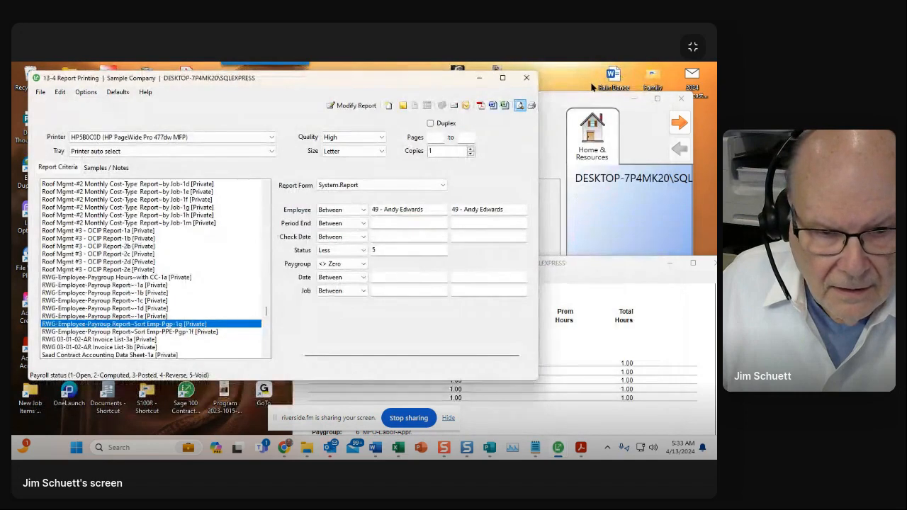
# - Open the Emp-Pgp-1g report for modification, change the version in its title to 1h, and set the Detail line to No Print
pyautogui.click(353, 107)
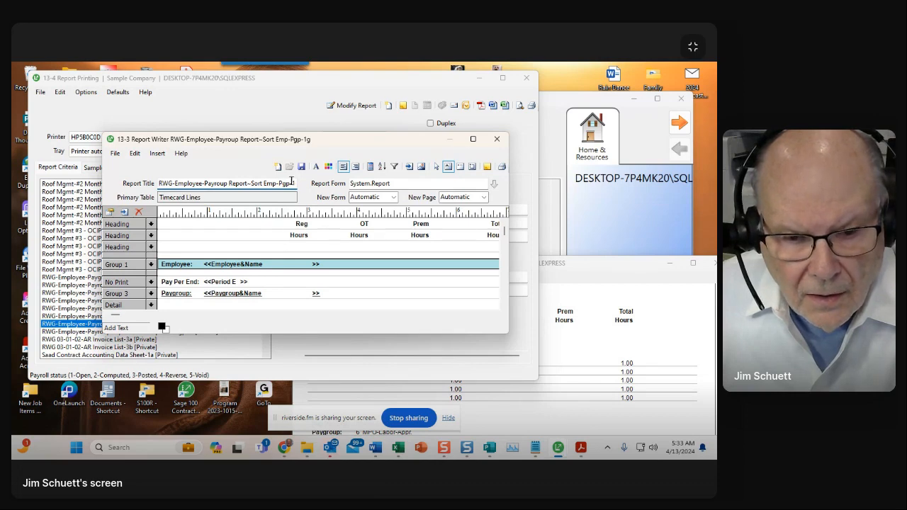
pyautogui.click(293, 182)
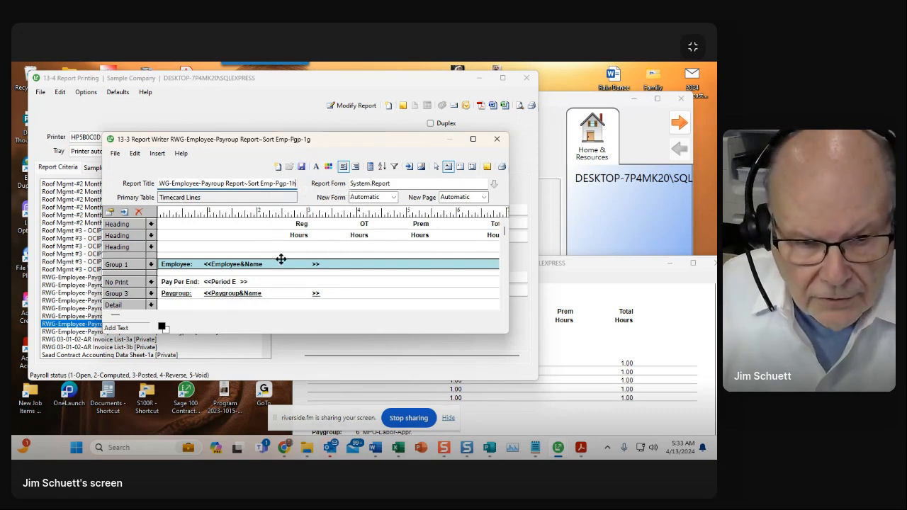
pyautogui.moveTo(288, 337); pyautogui.dragTo(288, 392)
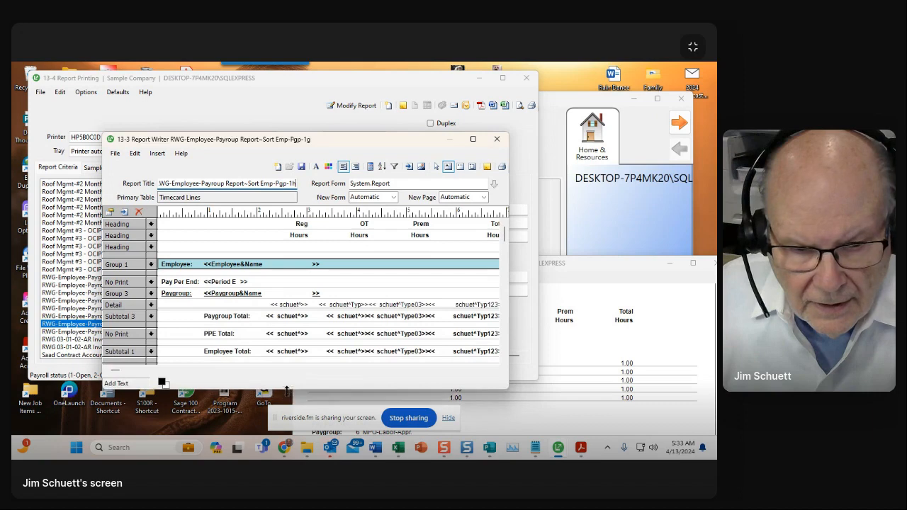
pyautogui.click(127, 306)
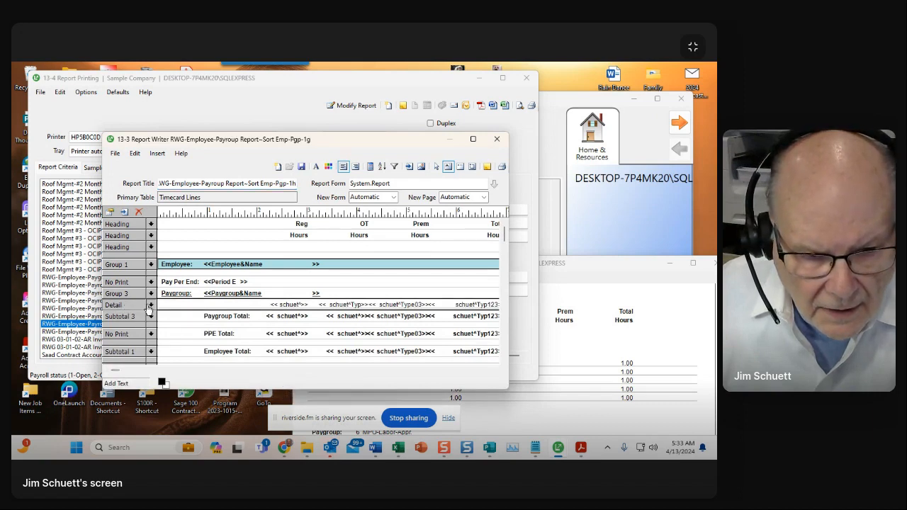
pyautogui.click(151, 304)
pyautogui.click(144, 312)
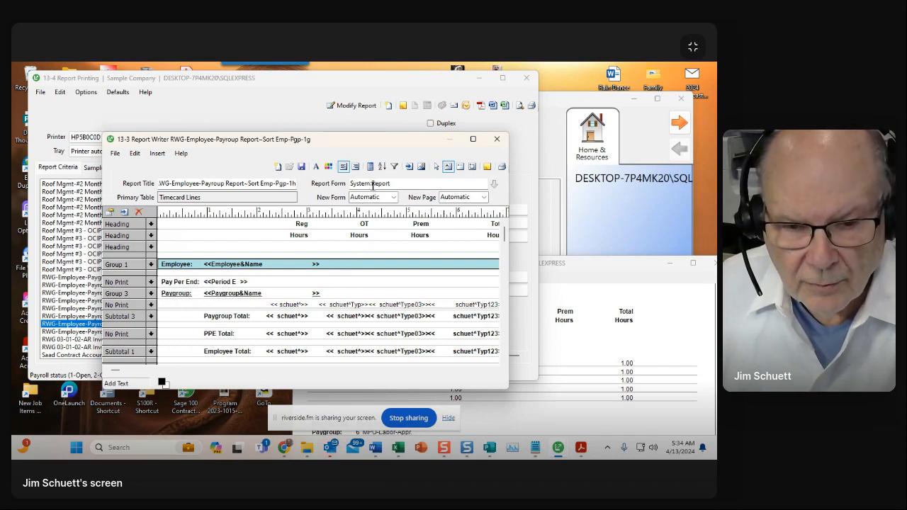
# - Save the retitled Emp-Pgp-1h report as a private report under its existing file name and close the report design
pyautogui.click(302, 168)
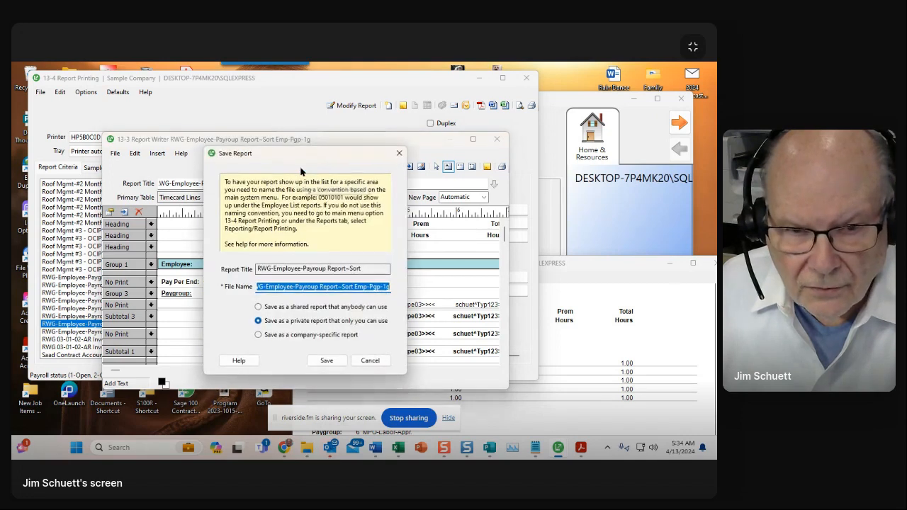
pyautogui.click(325, 361)
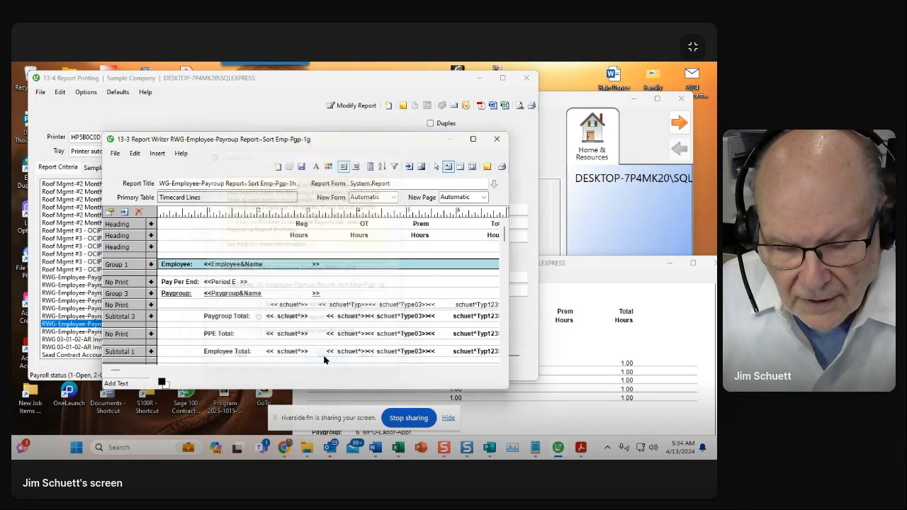
pyautogui.click(494, 140)
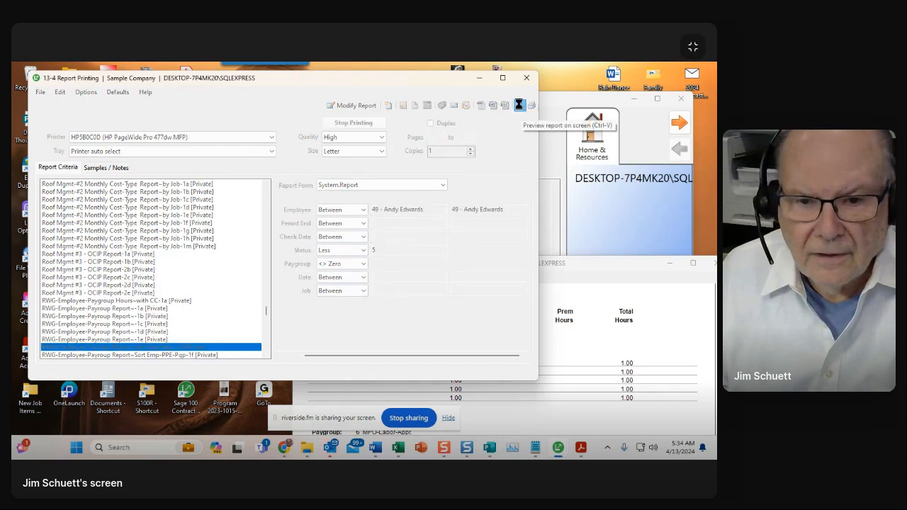
# - Preview the Emp-Pgp-1h report, examine its paygroup, employee and grand totals without detail lines, and close the preview
pyautogui.click(520, 107)
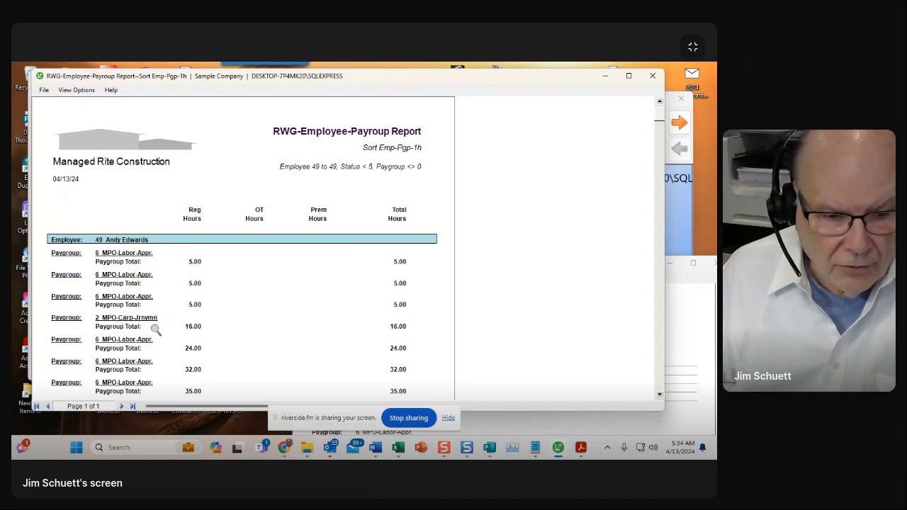
pyautogui.scroll(-2, 203, 331)
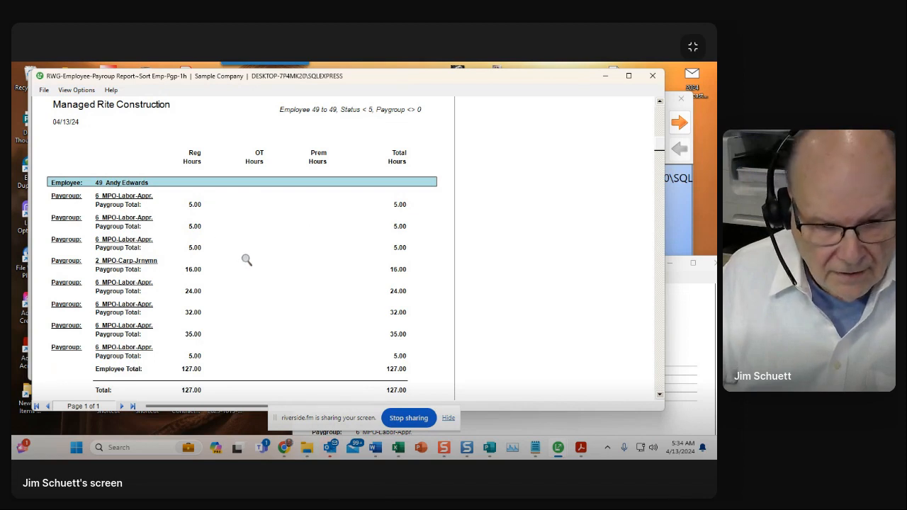
pyautogui.scroll(-3, 245, 260)
pyautogui.scroll(3, 245, 259)
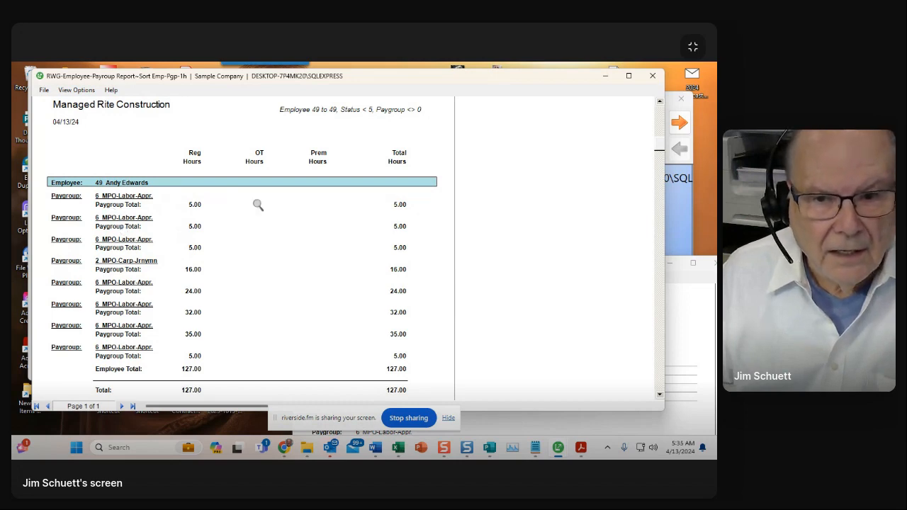
pyautogui.click(651, 75)
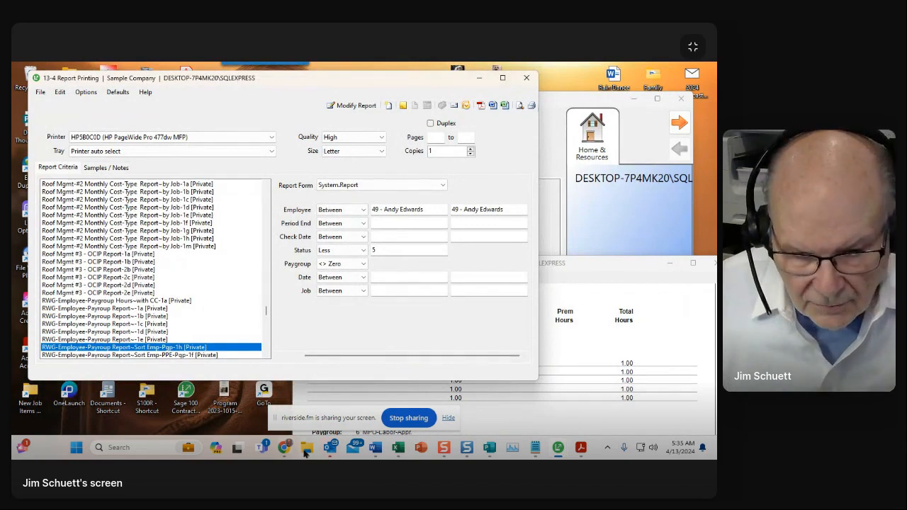
pyautogui.moveTo(283, 447)
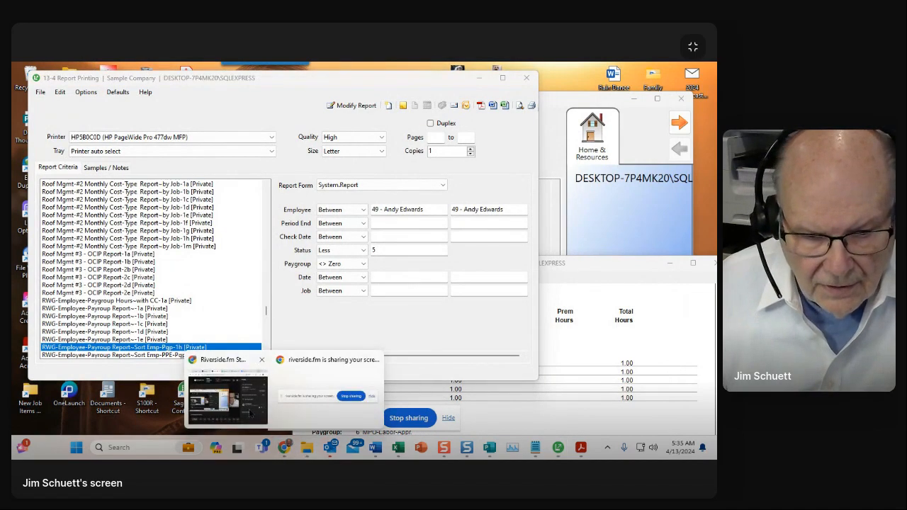
pyautogui.click(242, 411)
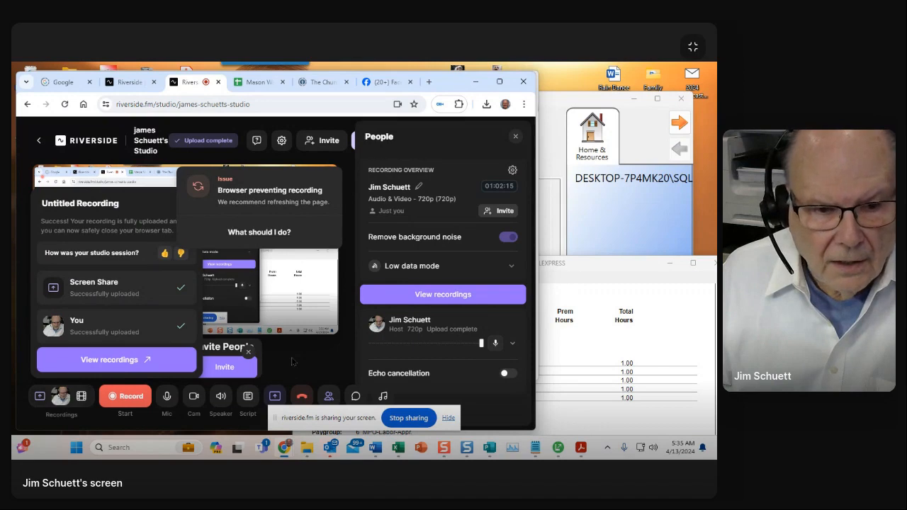
pyautogui.click(477, 82)
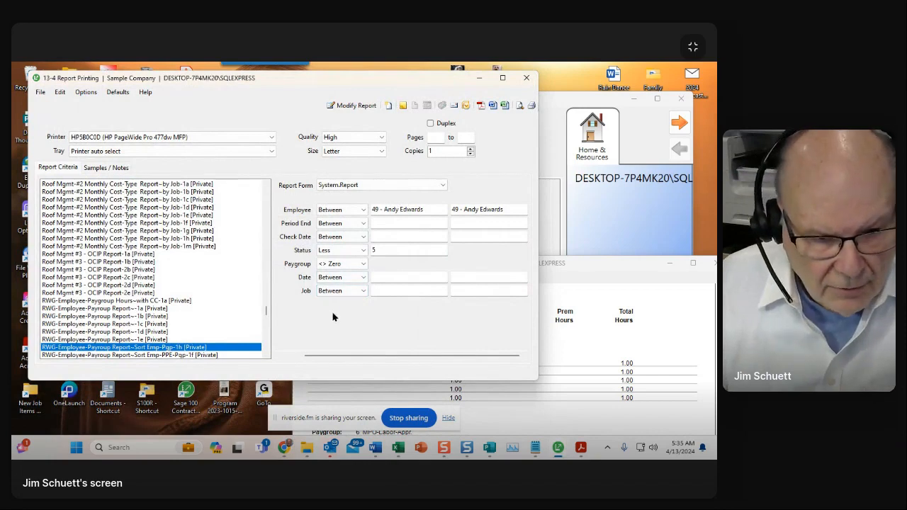
pyautogui.click(396, 418)
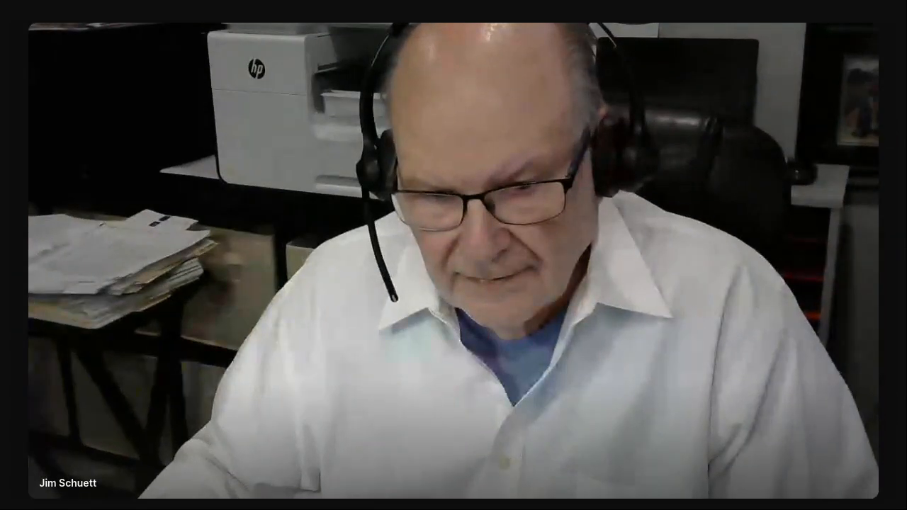